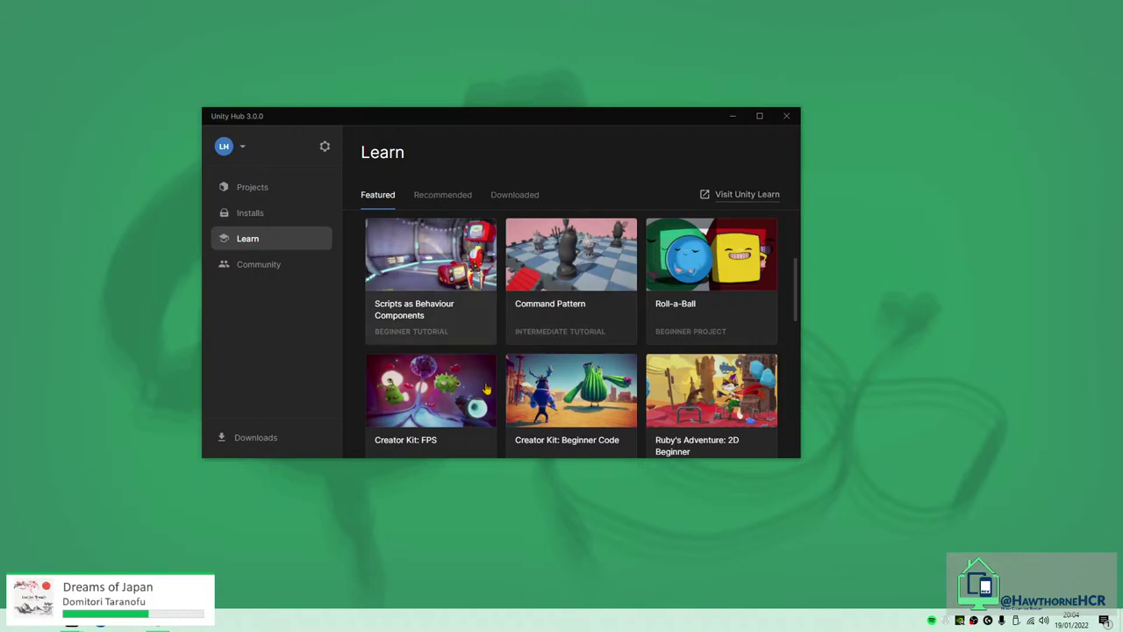
Look through the featured tutorials and beginner projects in Unity Hub's Learn section, including the microgames.
scroll(526, 378, down, 6)
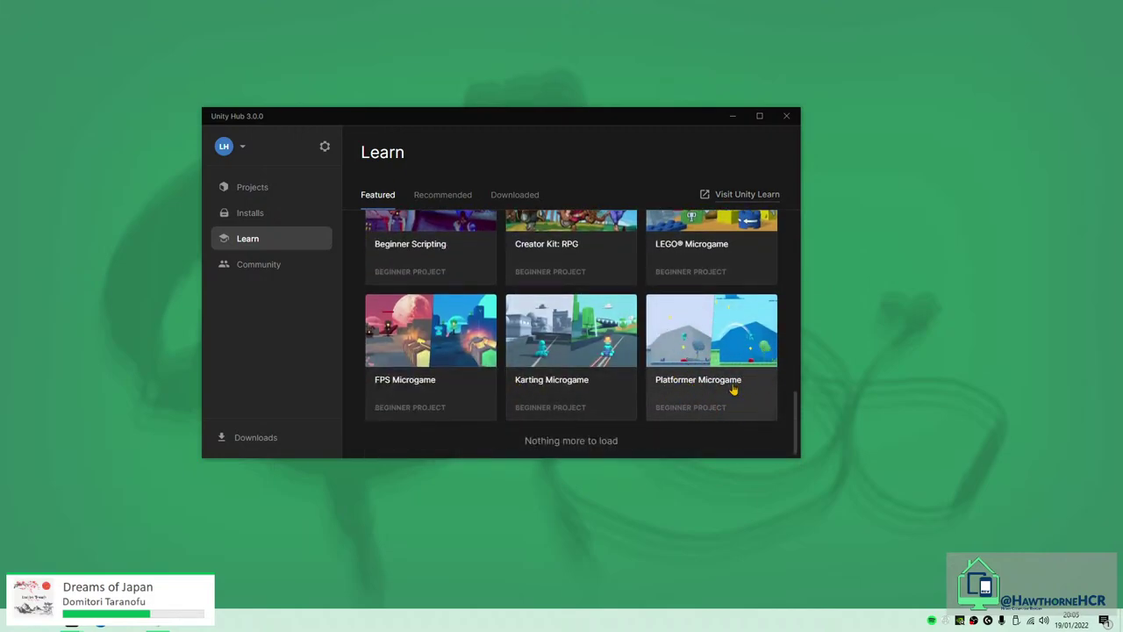
scroll(710, 386, up, 4)
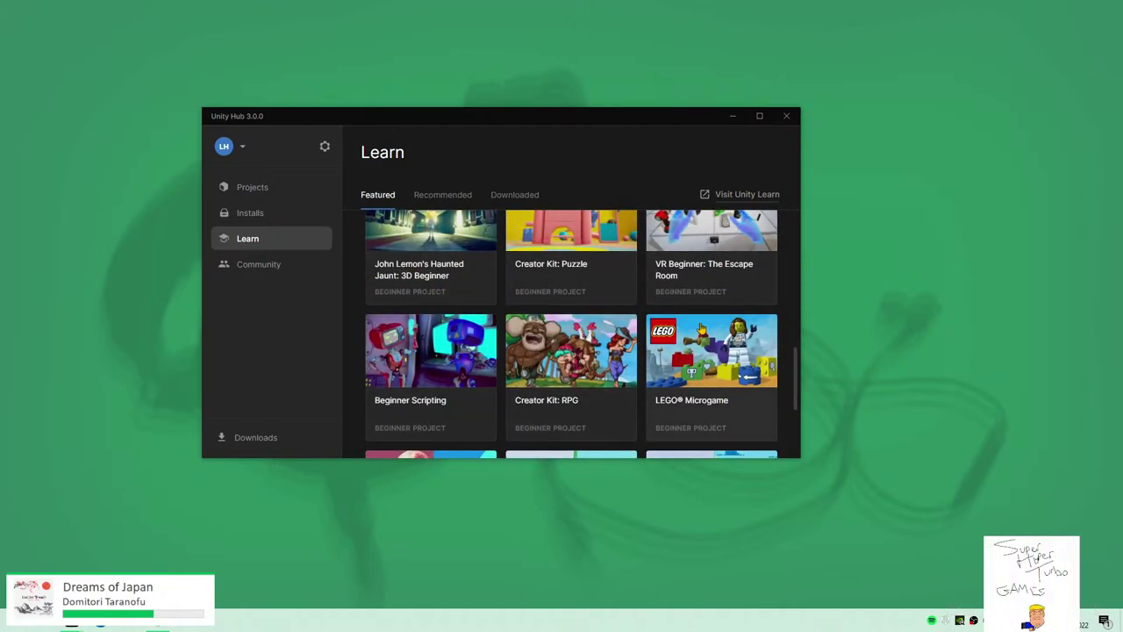
scroll(685, 386, down, 4)
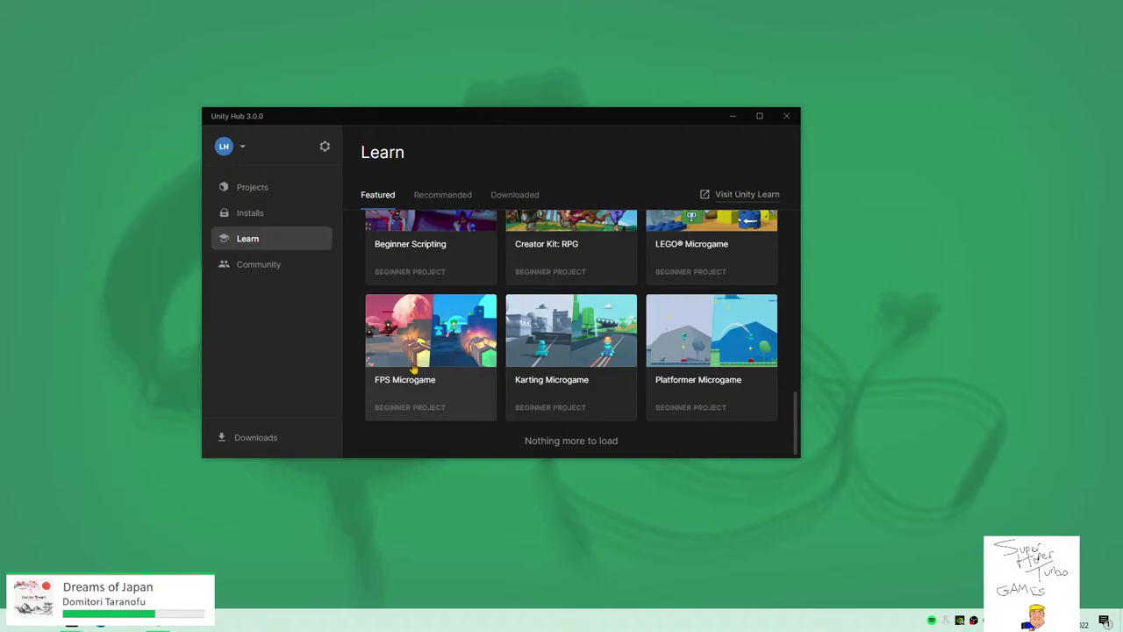
scroll(420, 263, up, 5)
scroll(419, 260, up, 3)
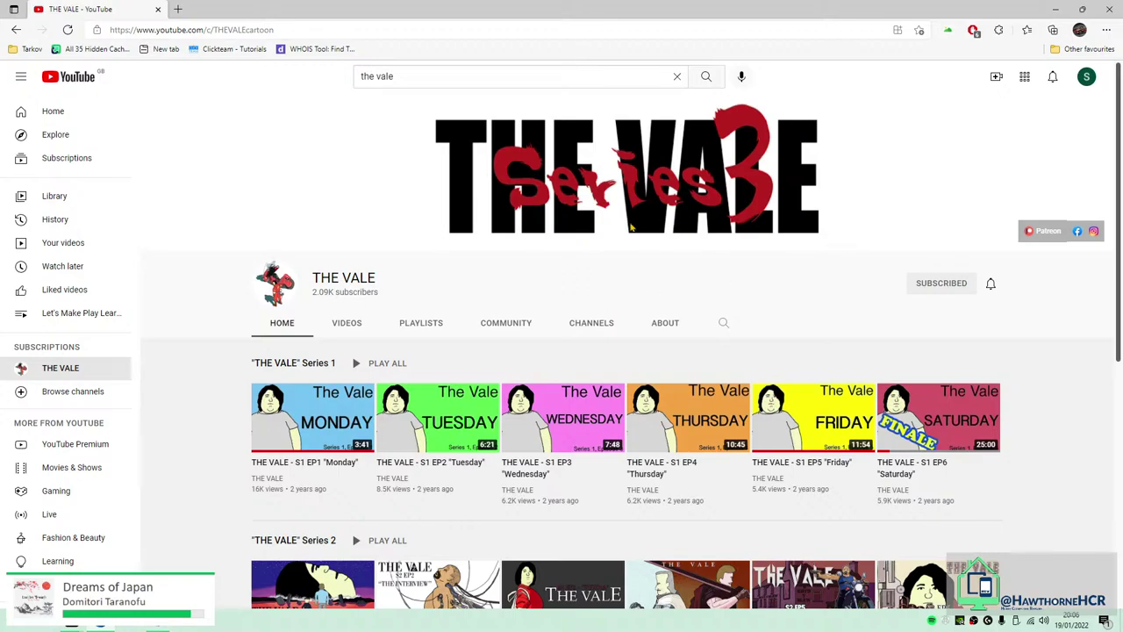
Look over THE VALE's YouTube channel page, and return to Unity Hub to open the project Learning Project.
scroll(596, 295, down, 3)
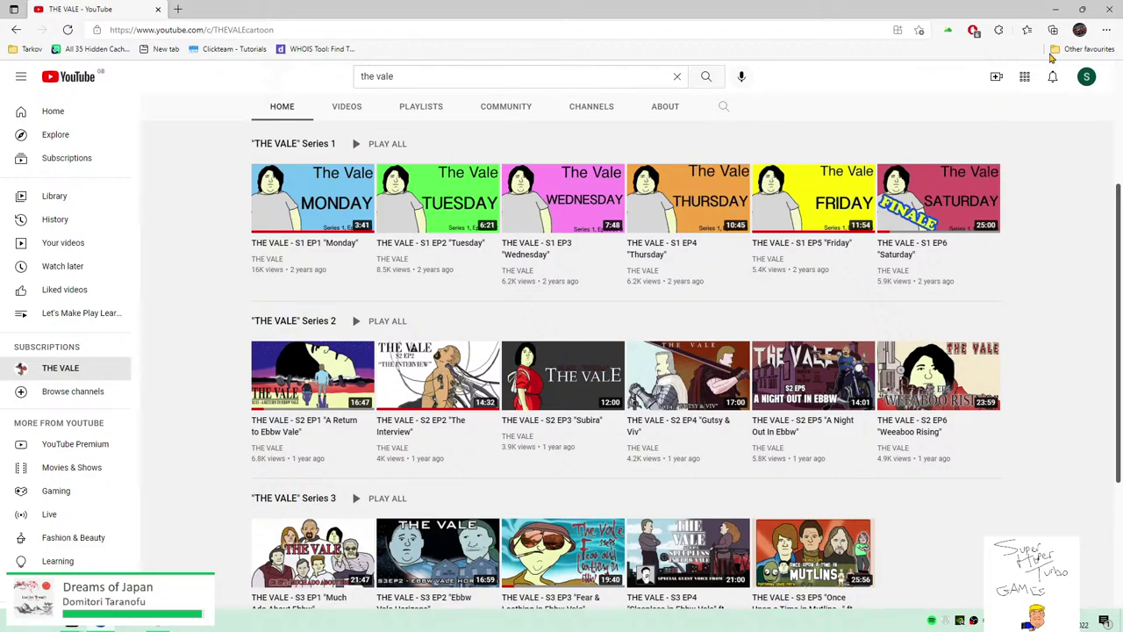
click(1055, 10)
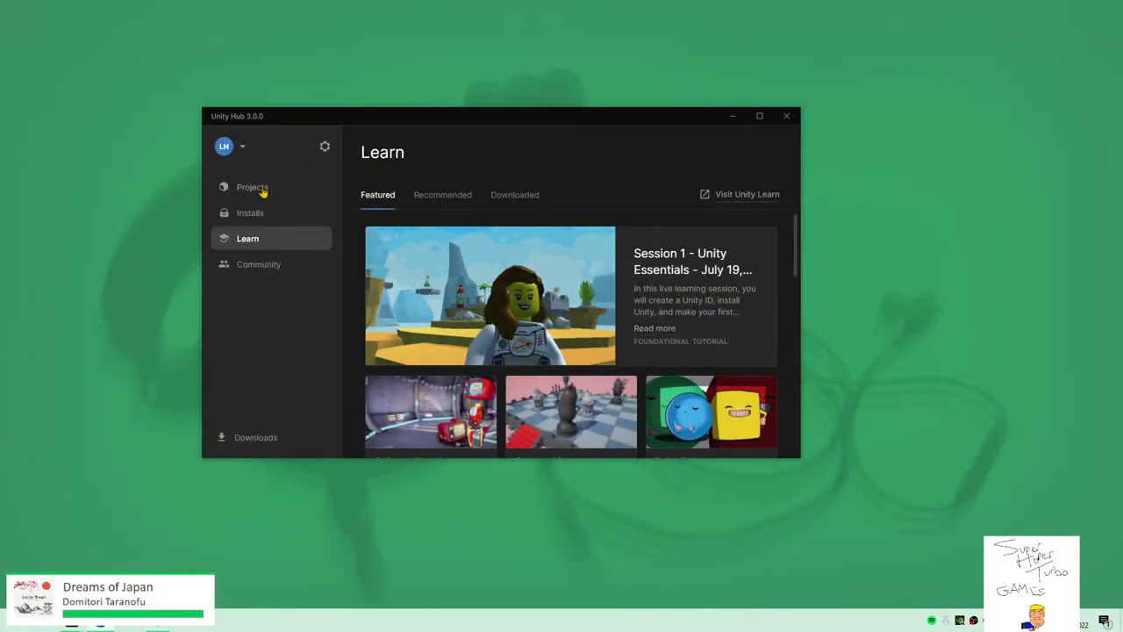
click(233, 188)
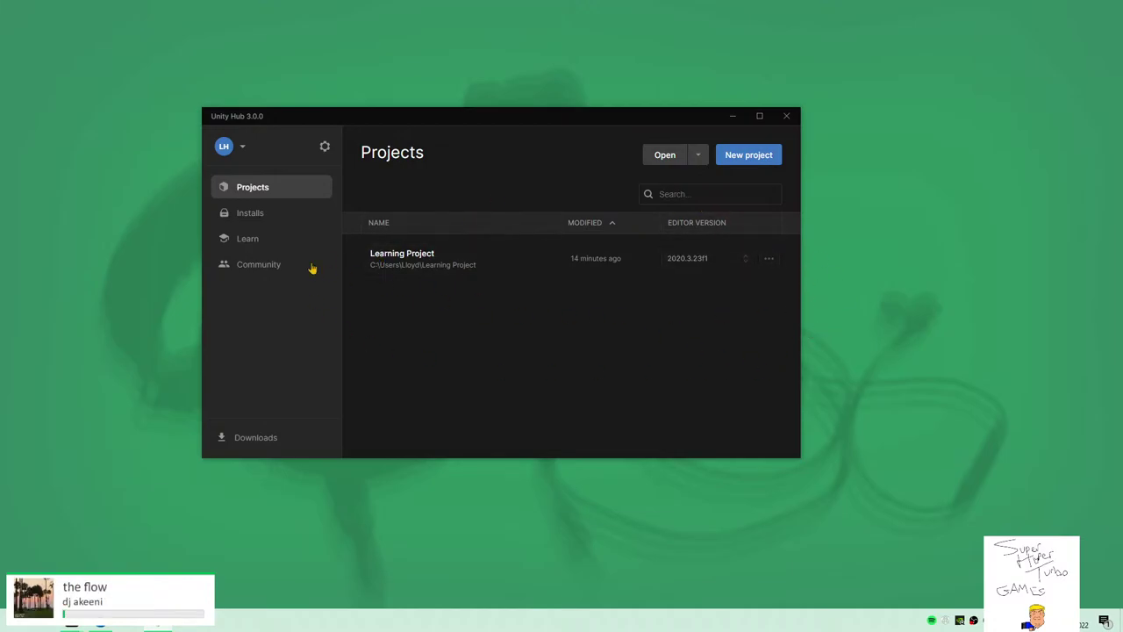
click(543, 263)
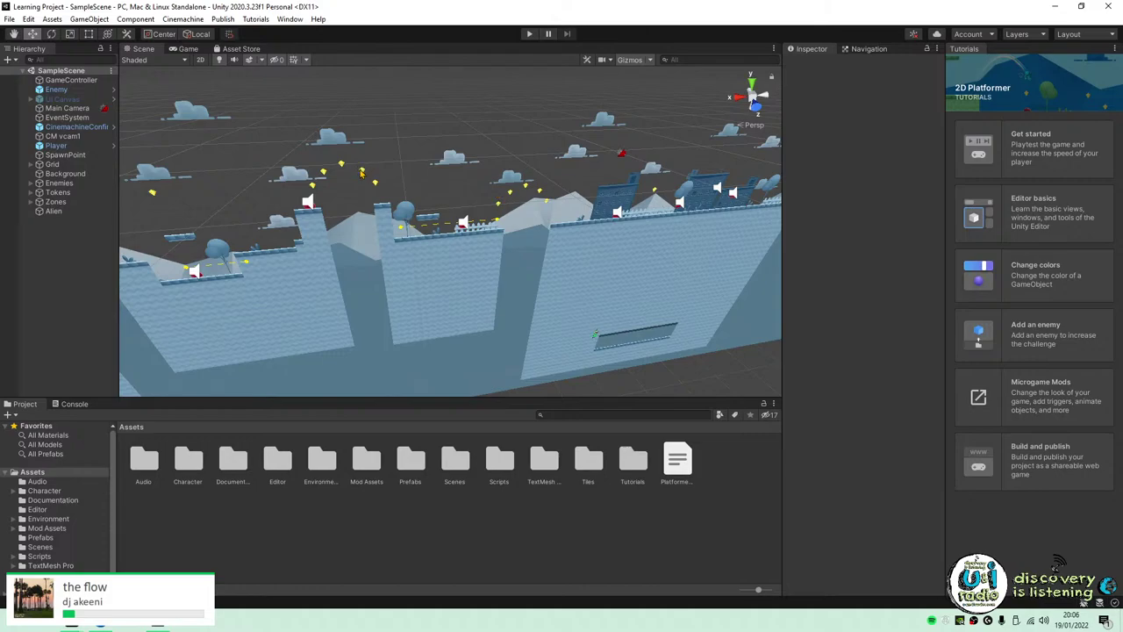
Create a new scene from the Basic 2D (Built-in) template.
right_drag(421, 226, 1097, 209)
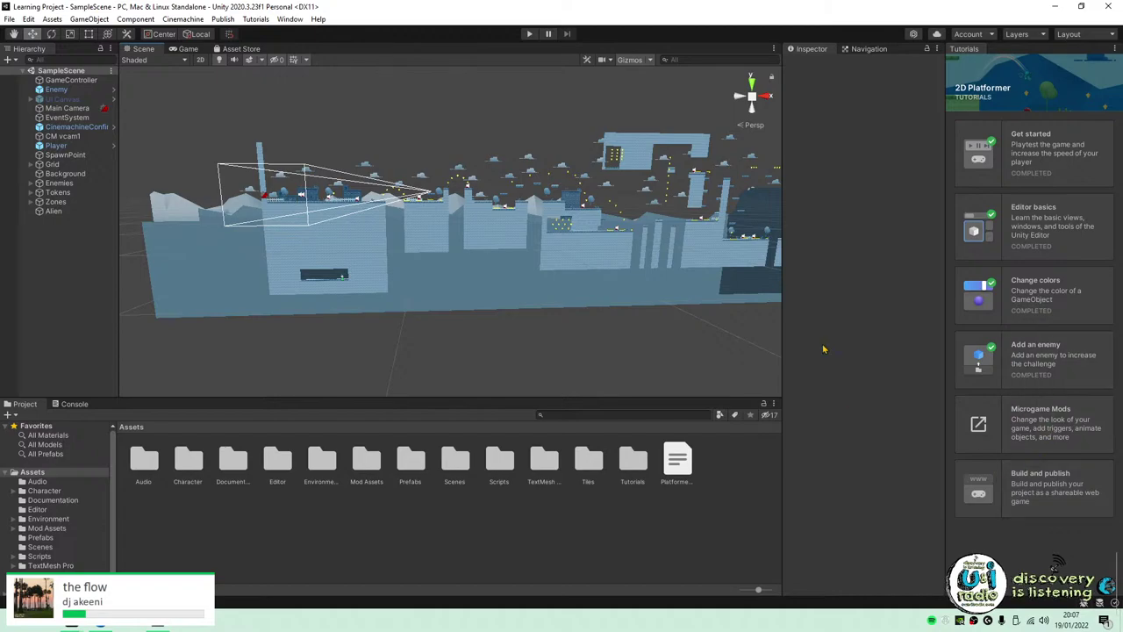
click(9, 19)
click(30, 33)
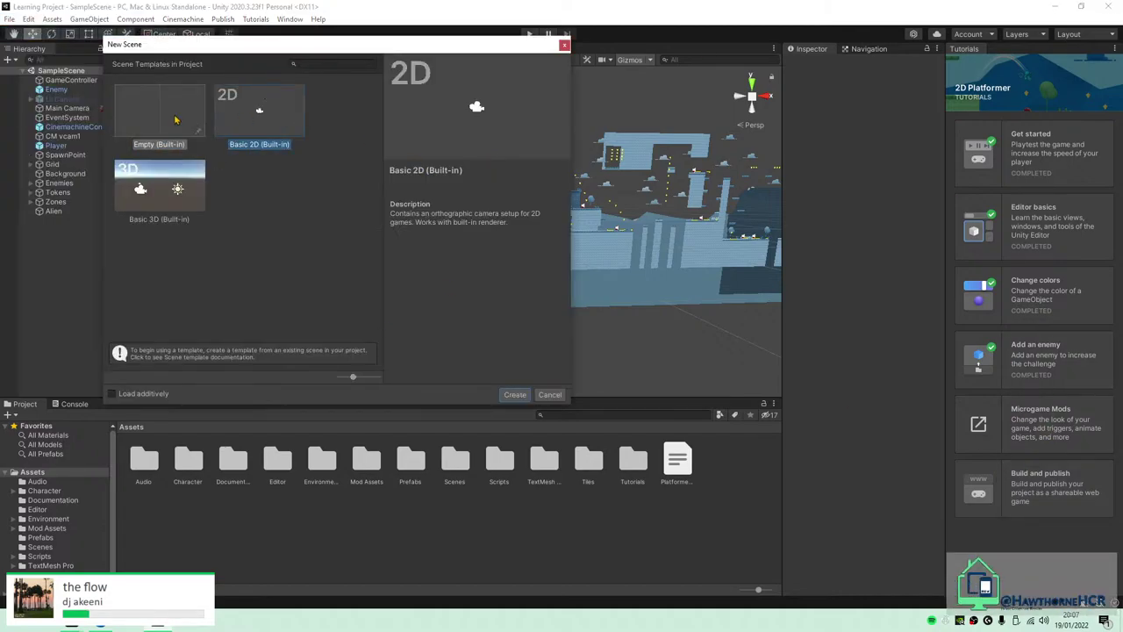
click(515, 394)
alt+drag(544, 266, 562, 309)
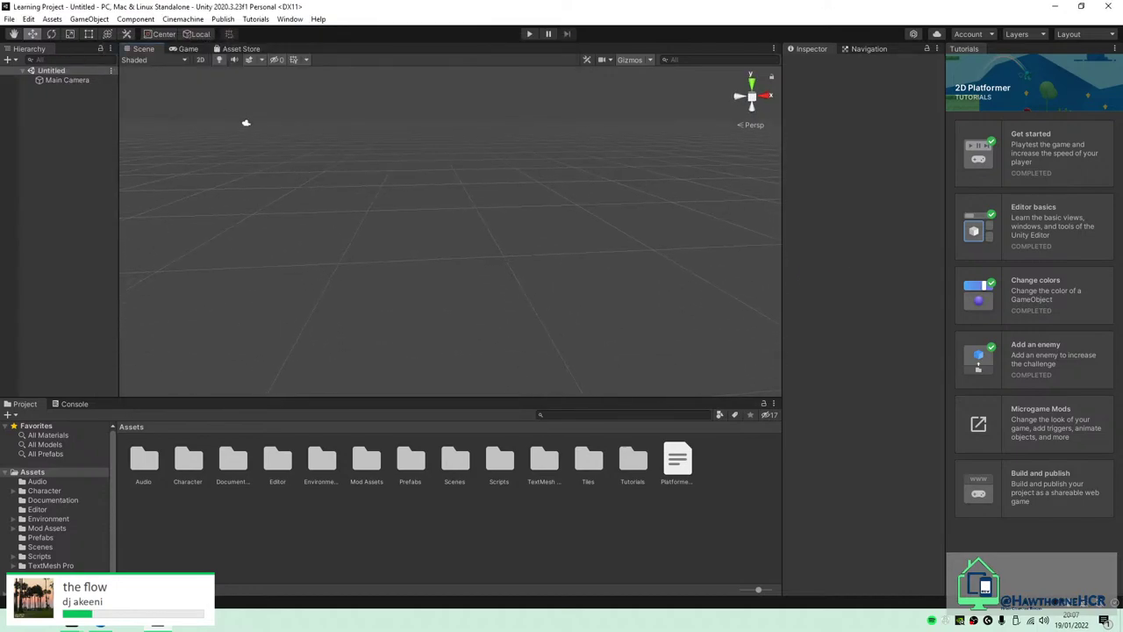
Switch back to Unity Hub and open the Unity Learn website from its Learn section.
key(alt+Tab)
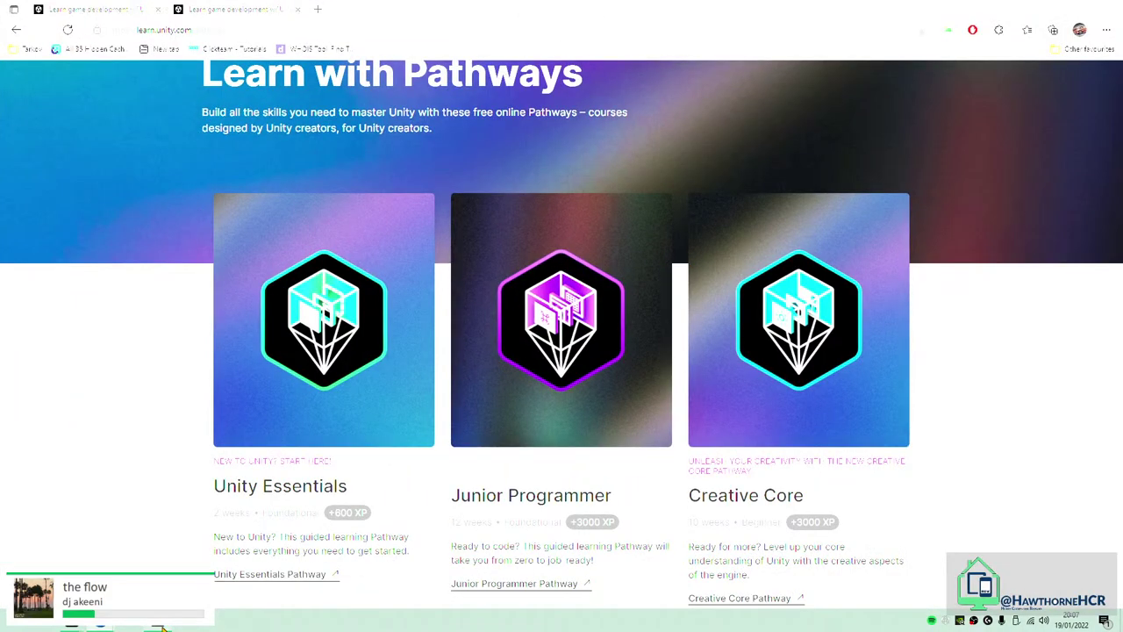
key(alt+Tab)
click(117, 627)
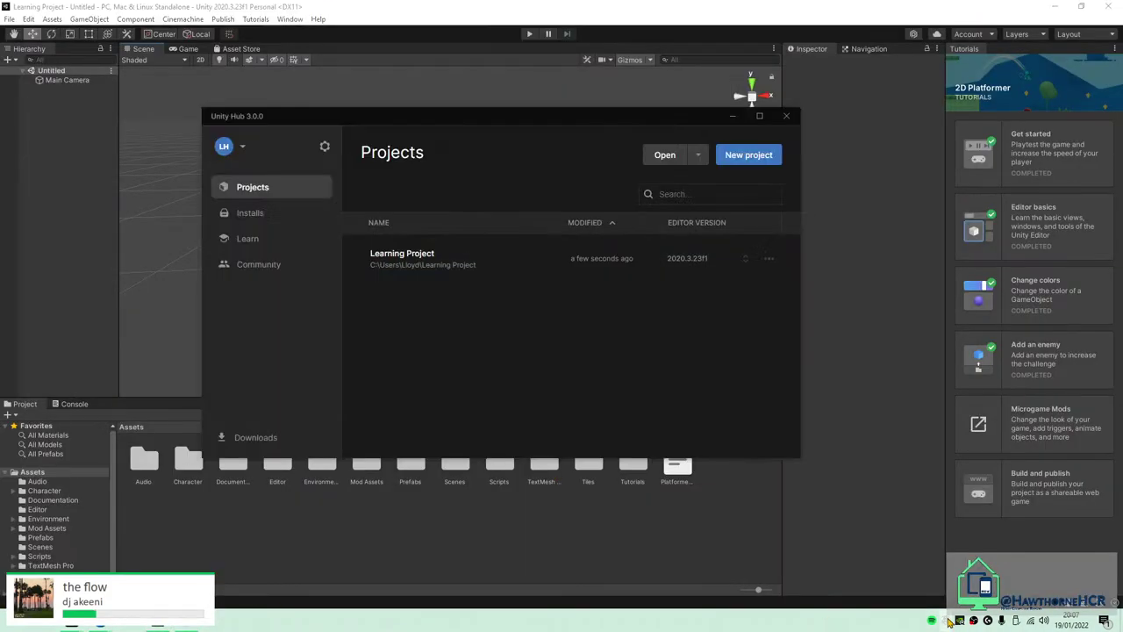
click(274, 215)
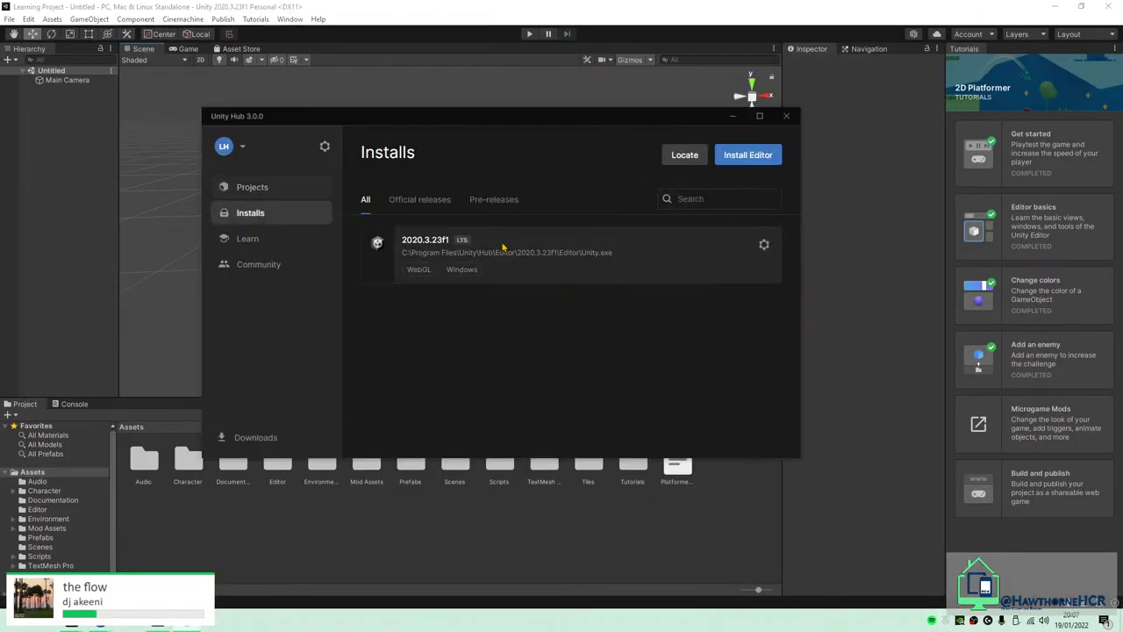
click(248, 239)
click(761, 198)
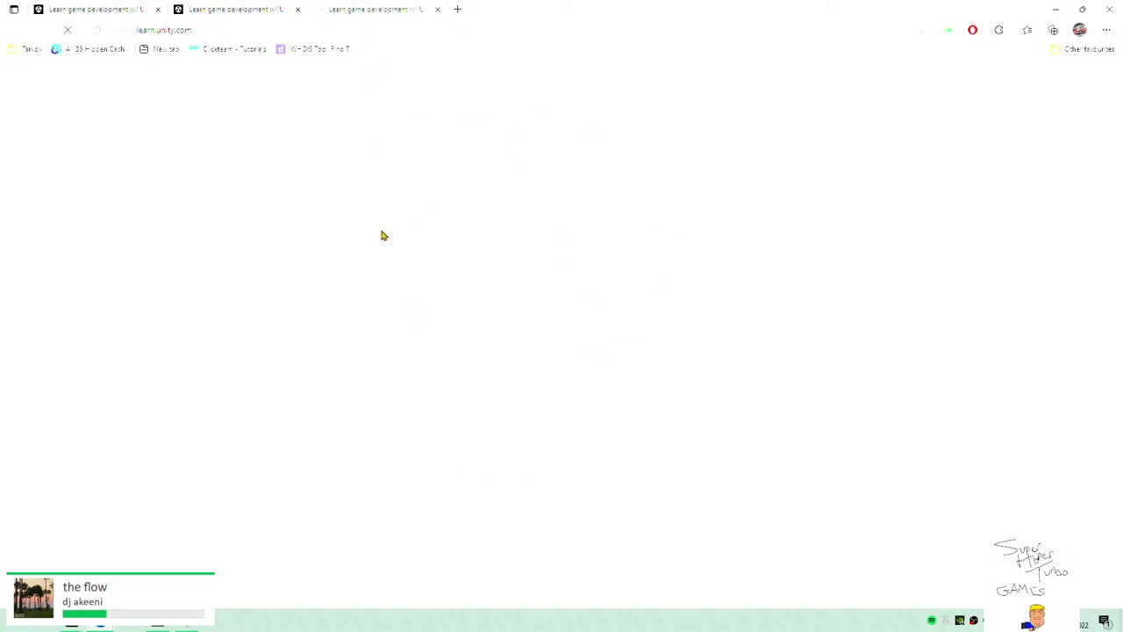
Look through the Unity Learn home page's recommendations and close its two tabs, leaving the Pathways page open.
scroll(850, 140, down, 5)
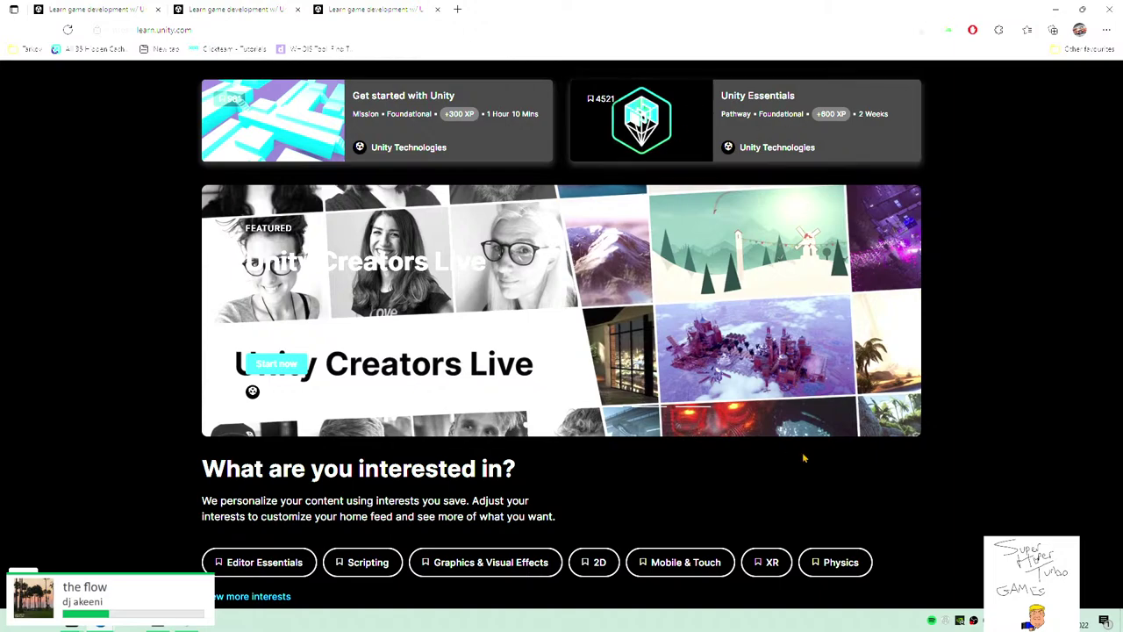
scroll(802, 456, down, 5)
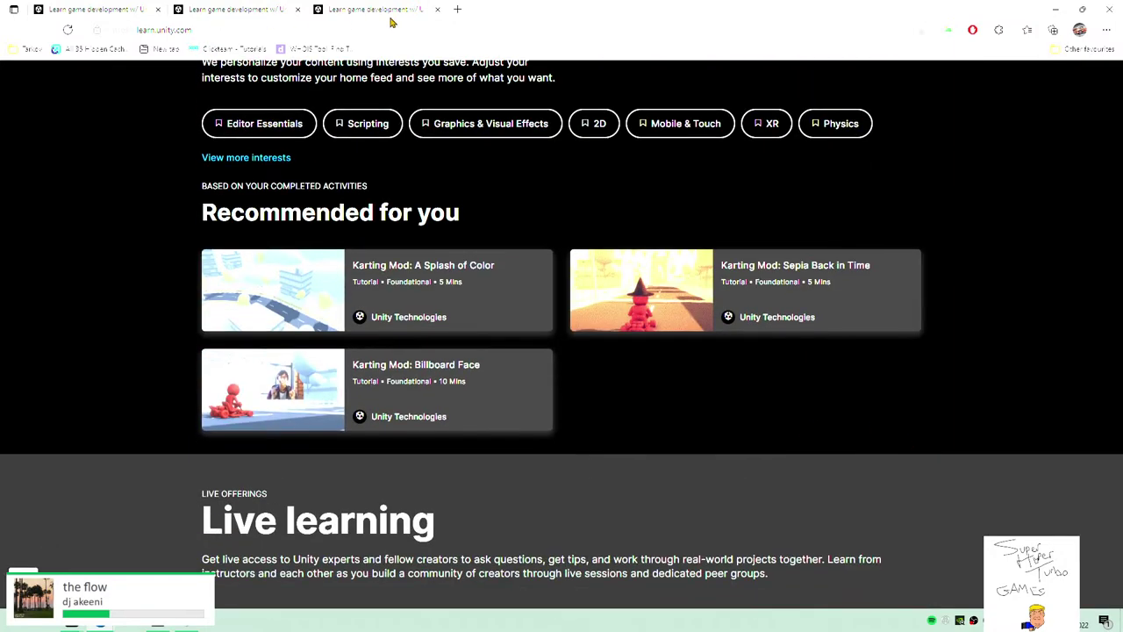
click(437, 9)
scroll(830, 388, down, 5)
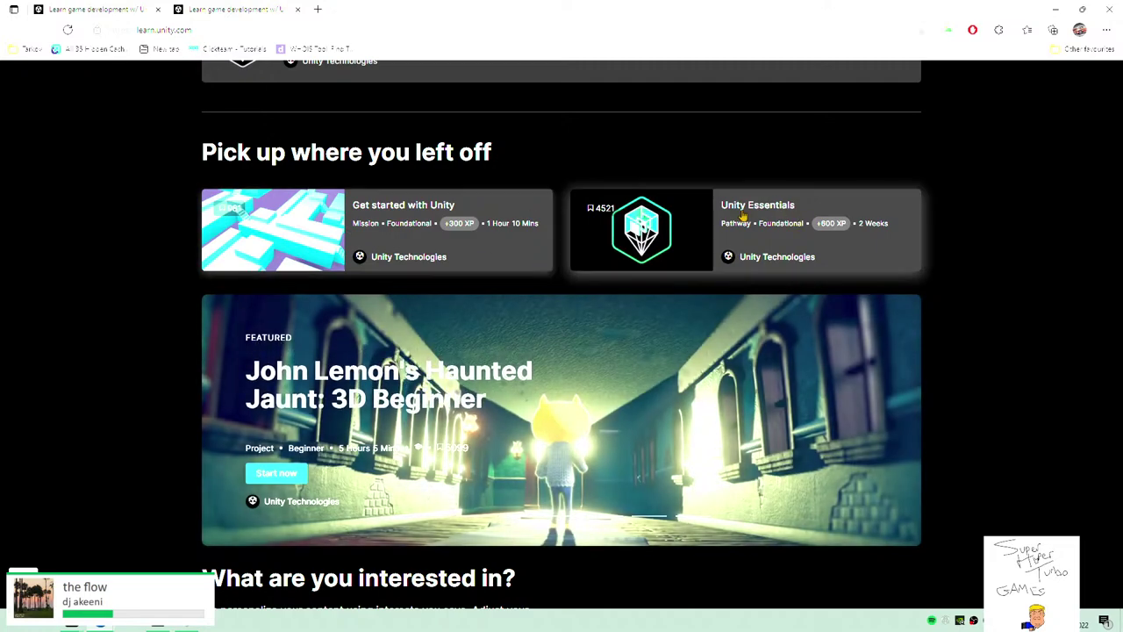
click(299, 9)
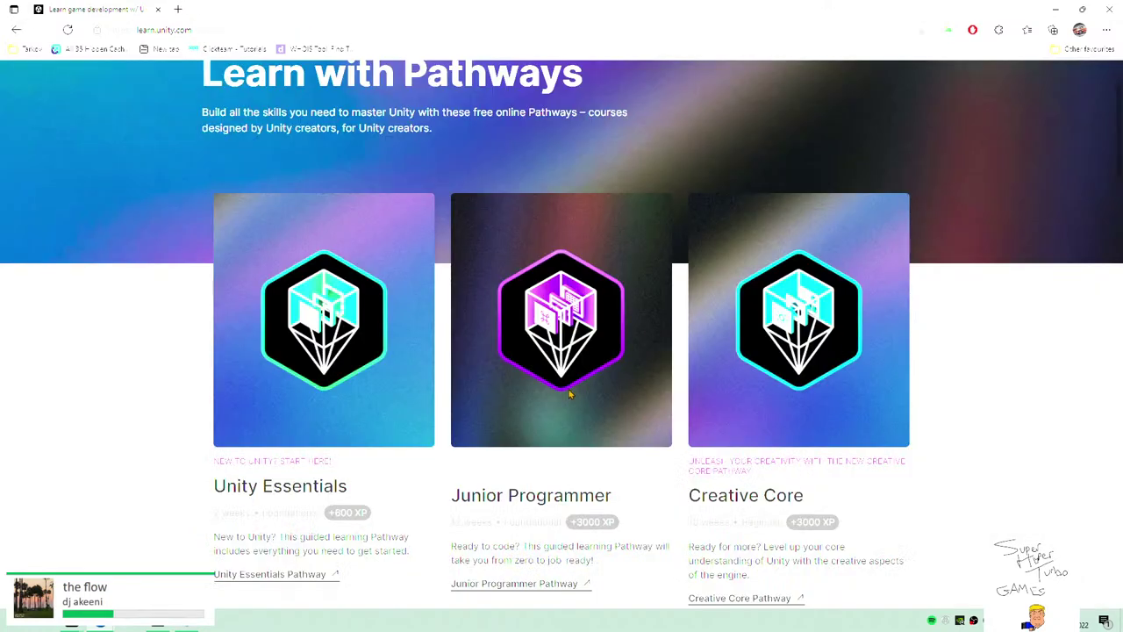
Open the Junior Programmer pathway from the Pathways page and read its description.
scroll(524, 368, down, 2)
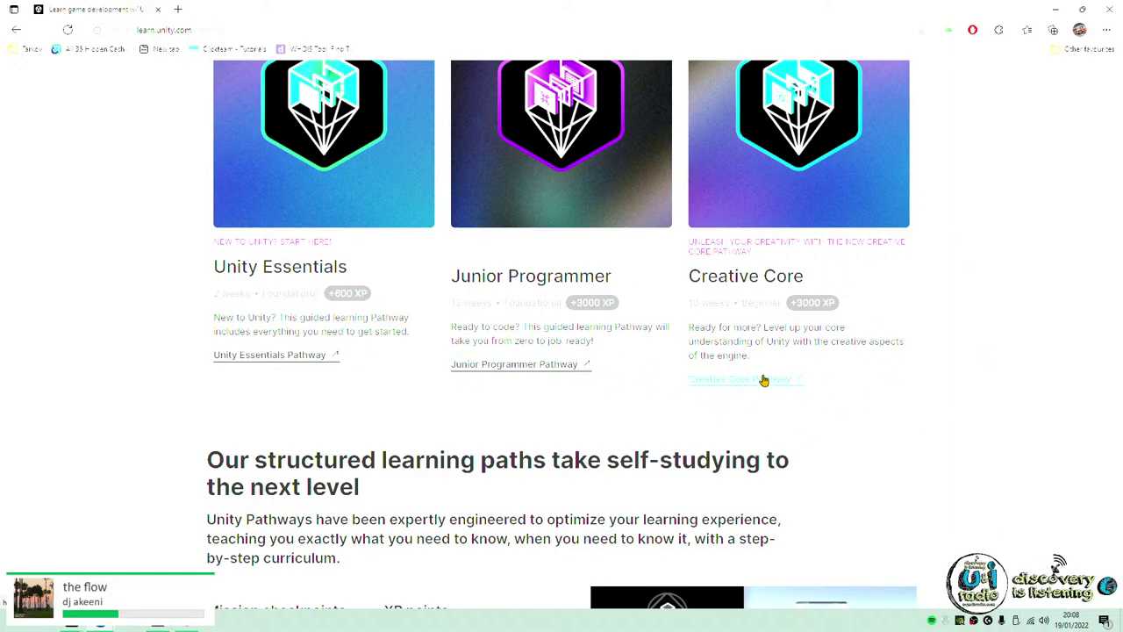
click(532, 367)
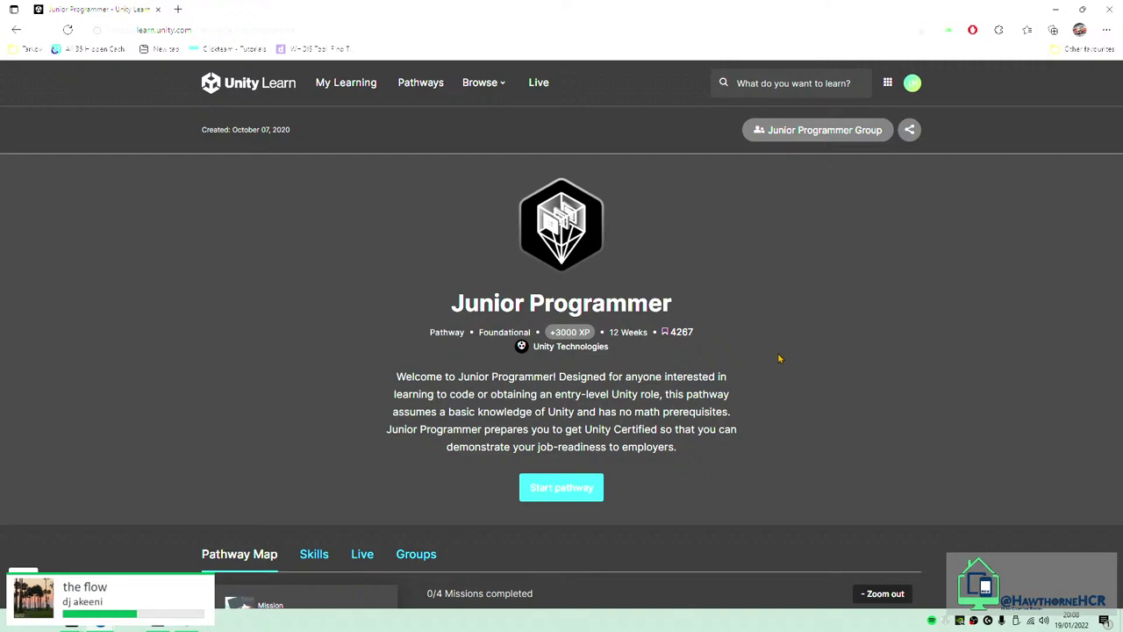
scroll(626, 475, down, 2)
scroll(650, 450, up, 2)
triple_click(491, 299)
click(695, 413)
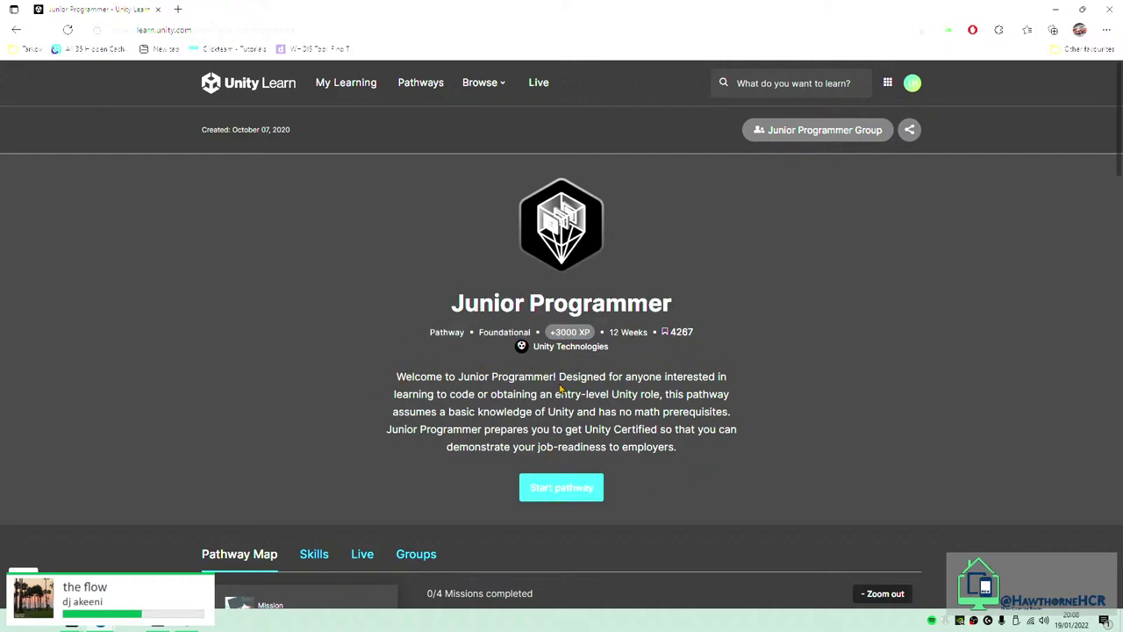
drag(404, 395, 744, 400)
click(672, 446)
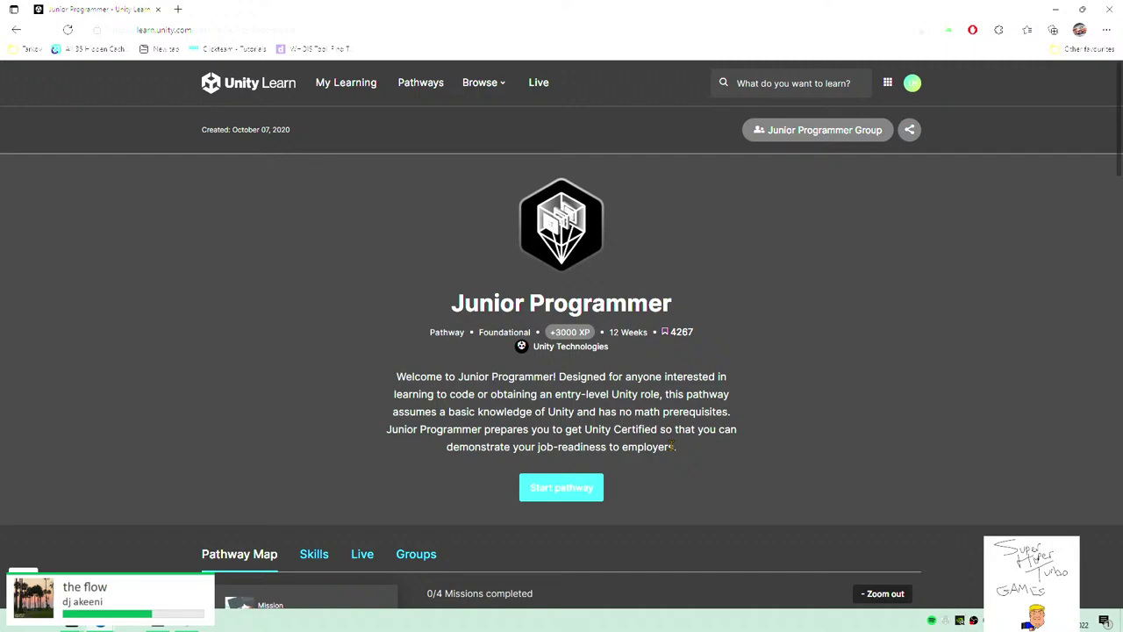
drag(677, 453, 414, 377)
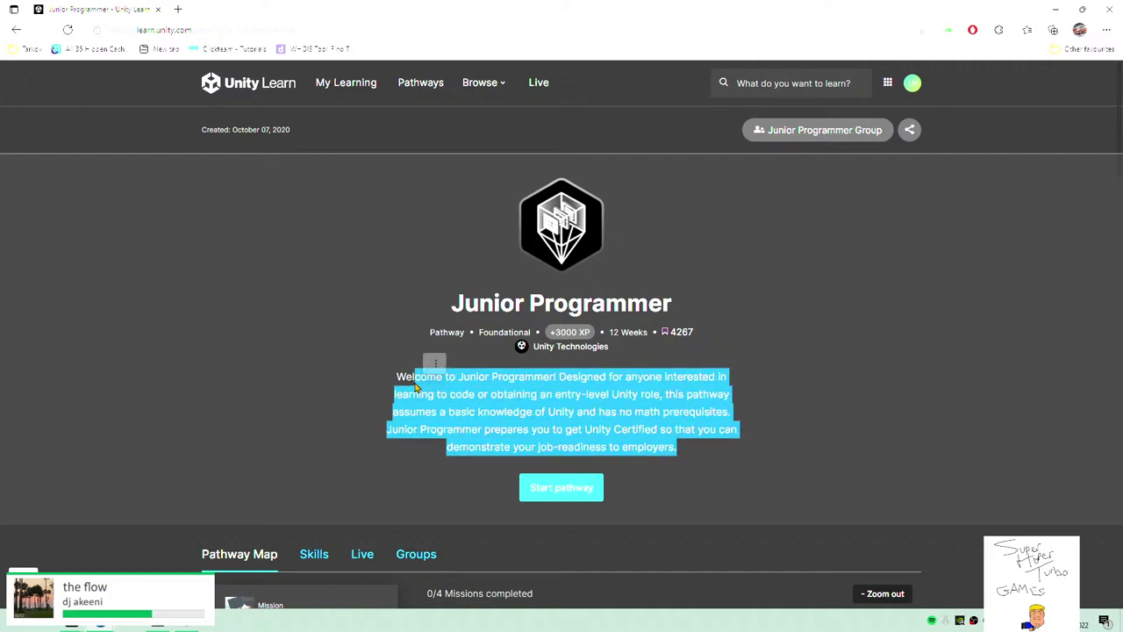
click(482, 394)
Search the web for "clickteam fusion 2.5" in a new tab and look over Clickteam's product page.
key(ctrl+t)
text(clickteam fusion 2.5)
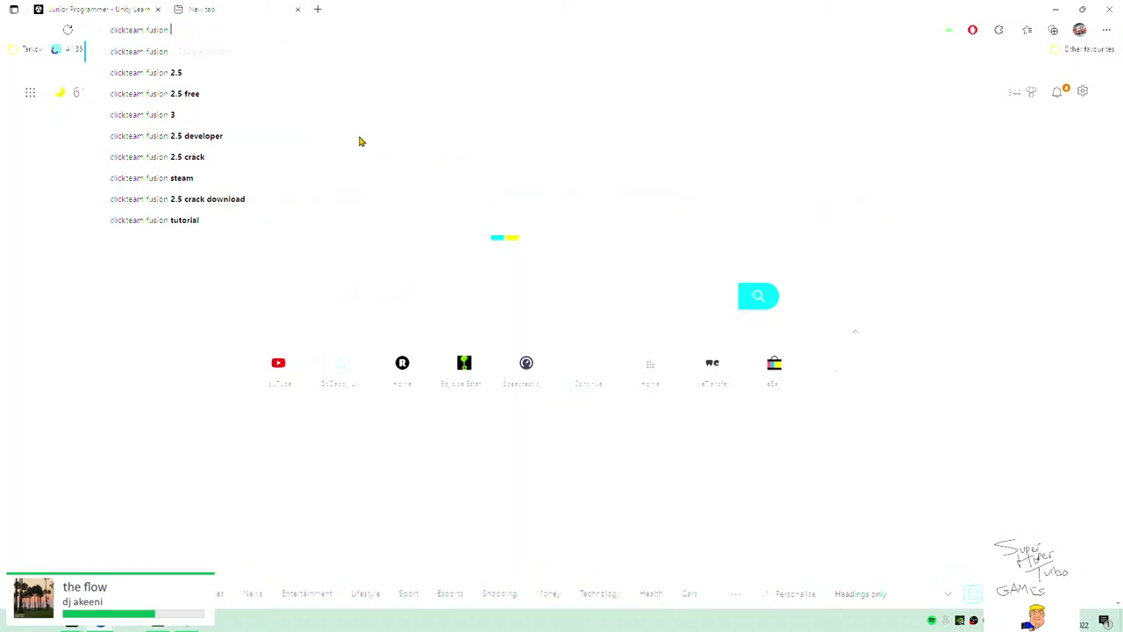
key(Return)
middle_click(155, 189)
click(345, 8)
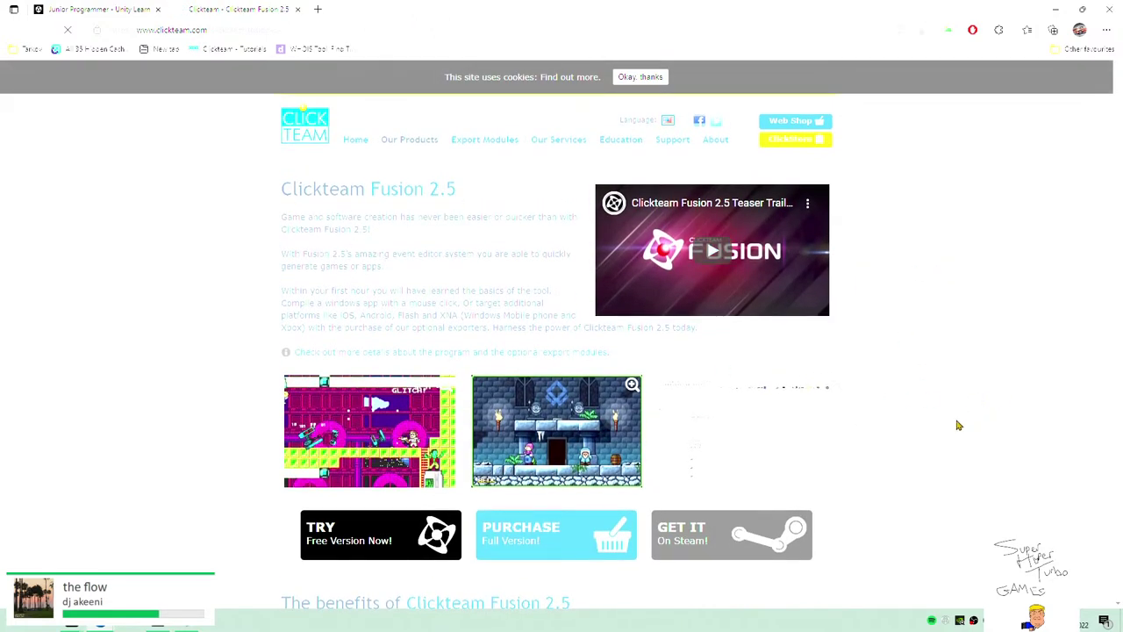
scroll(956, 423, down, 3)
scroll(960, 426, up, 3)
Search the web for "popular clickteam fusion 2.5" in another tab and examine the list of games made with the engine.
click(318, 9)
text(popu)
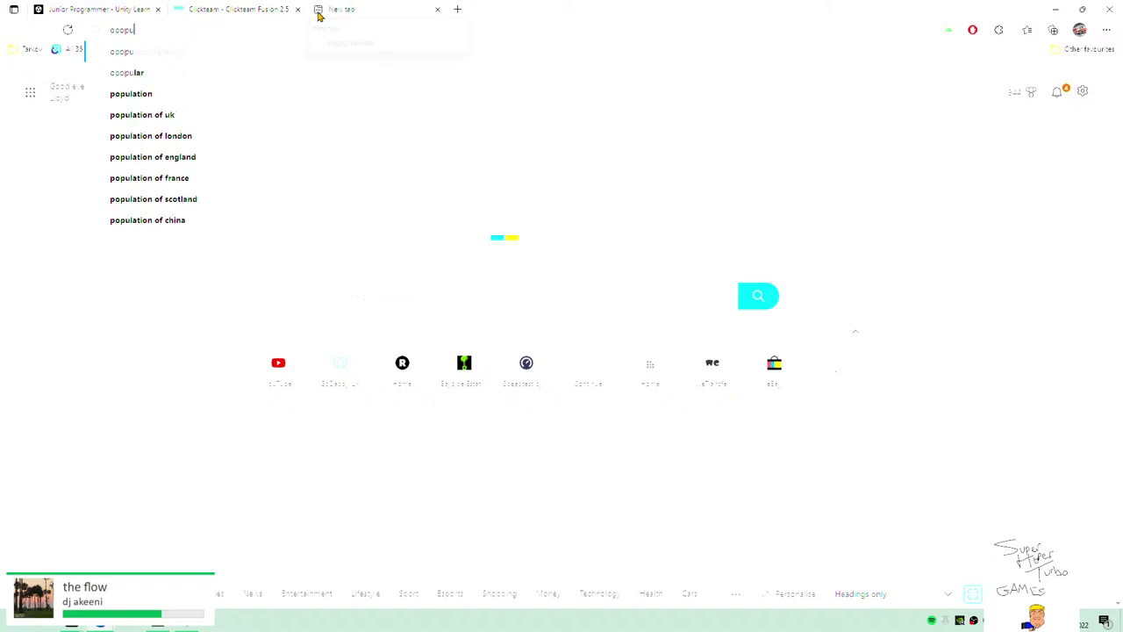
text(lar clickteam fusion)
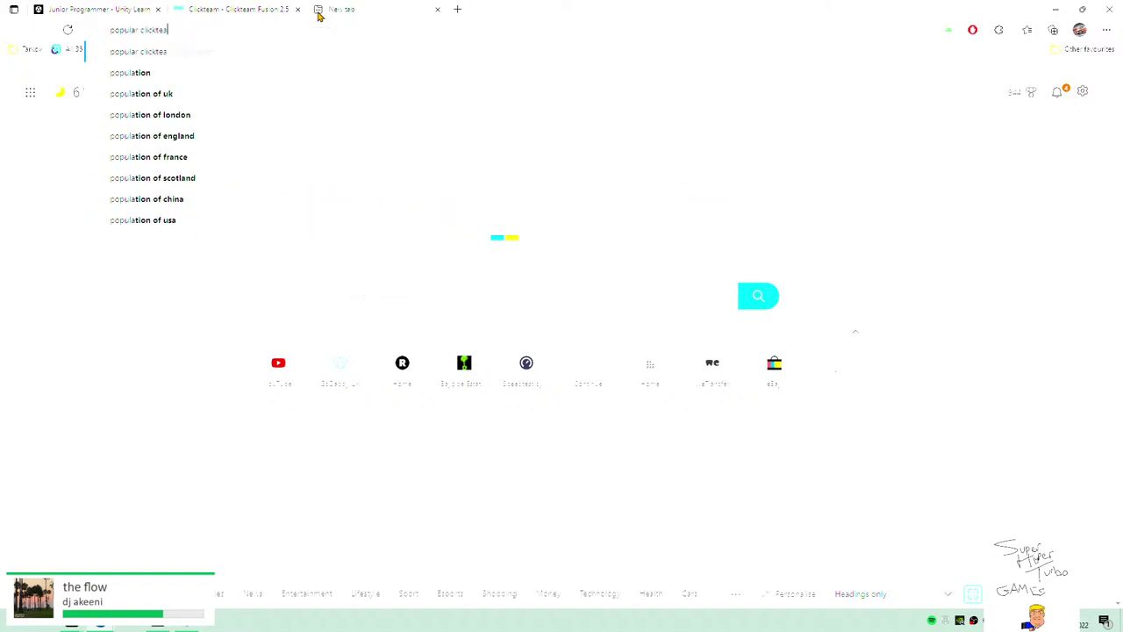
text(.5)
key(Return)
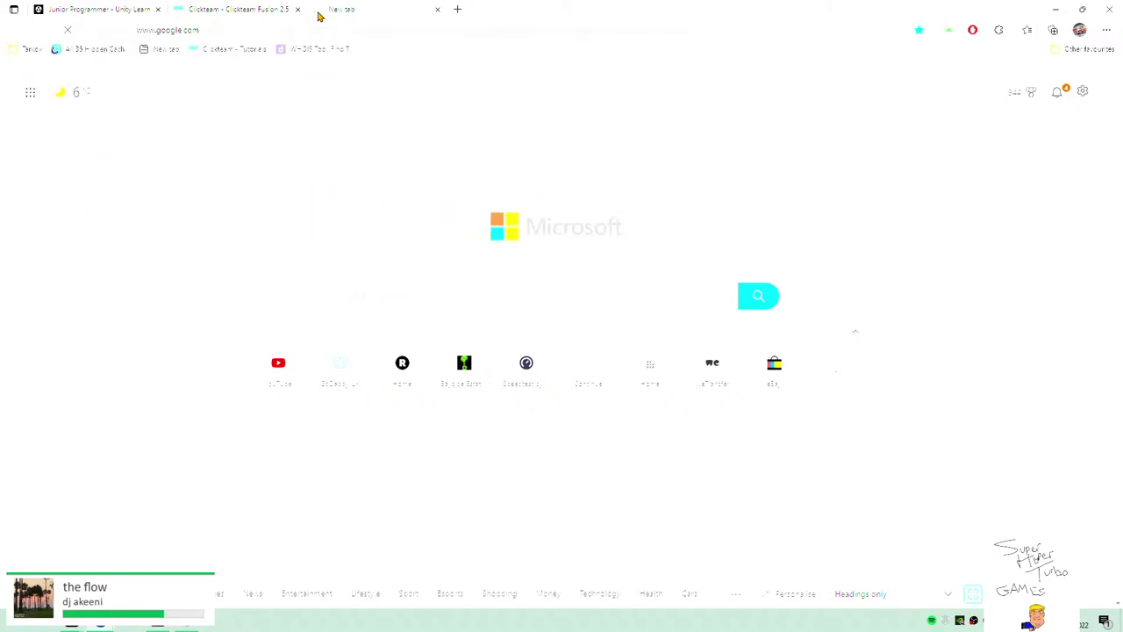
scroll(617, 366, down, 6)
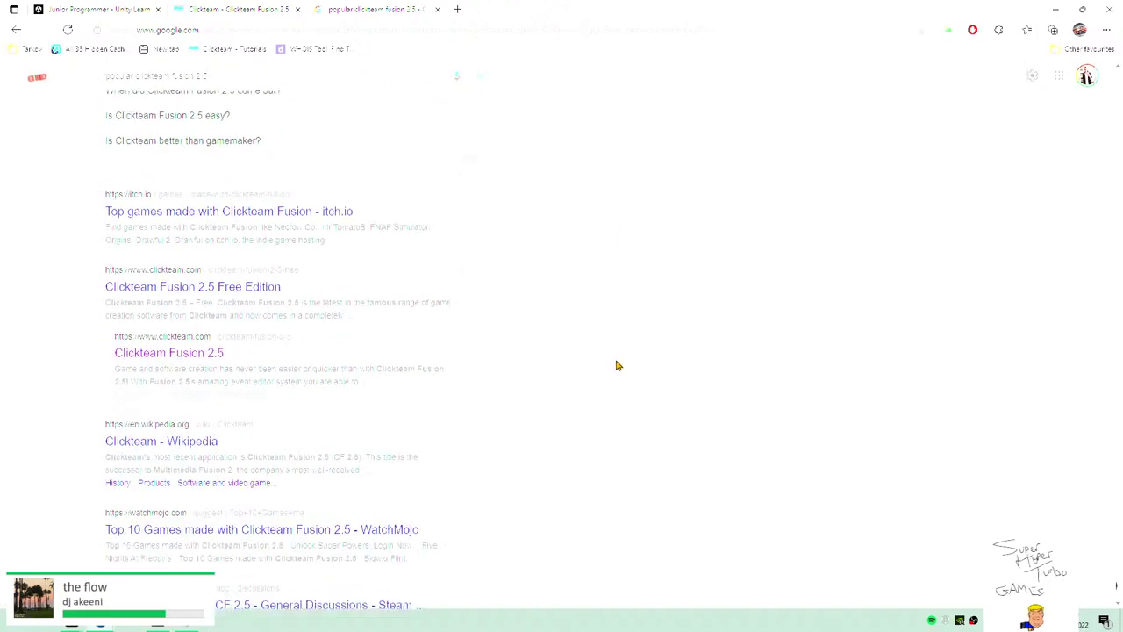
scroll(284, 260, up, 3)
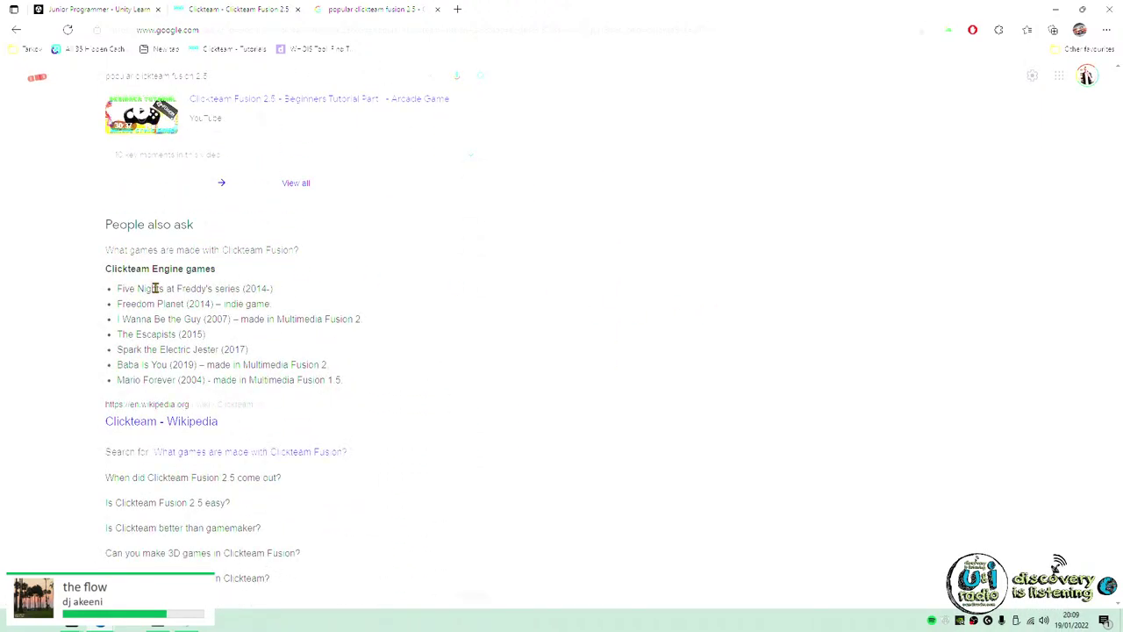
drag(120, 289, 238, 294)
drag(117, 333, 230, 335)
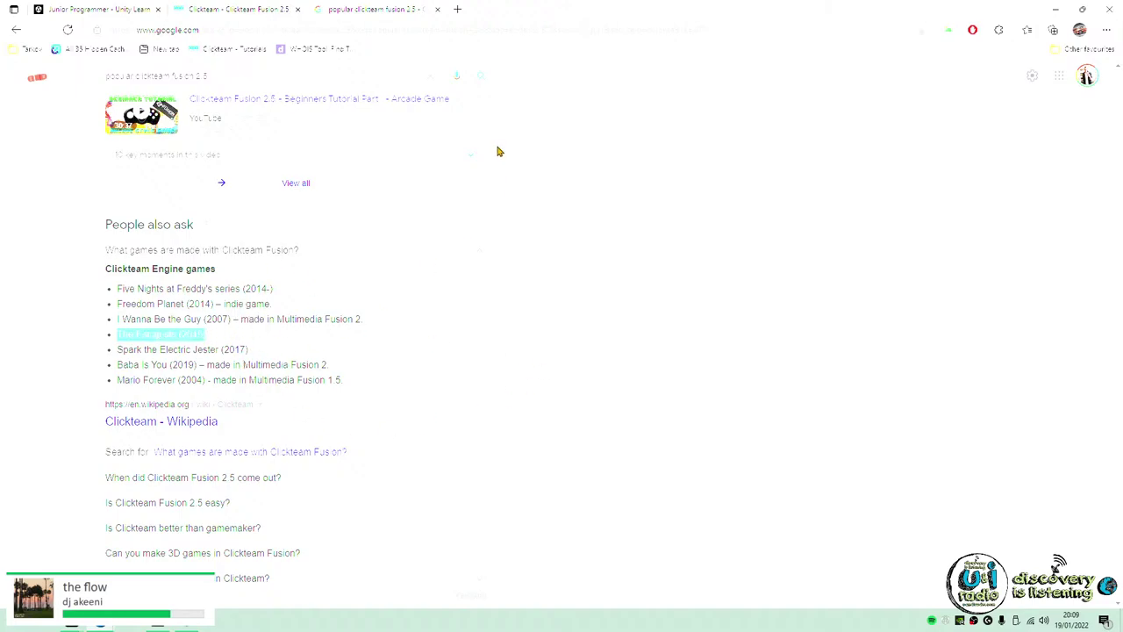
Close the search and Clickteam tabs, and start the Junior Programmer pathway on Unity Learn.
click(437, 9)
click(298, 9)
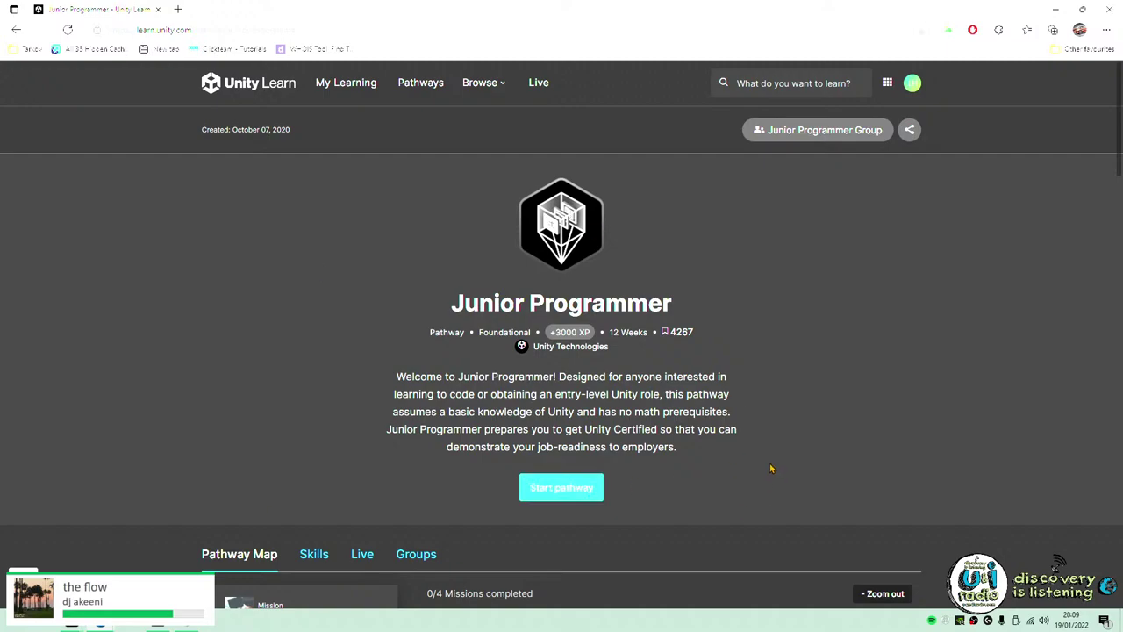
click(574, 492)
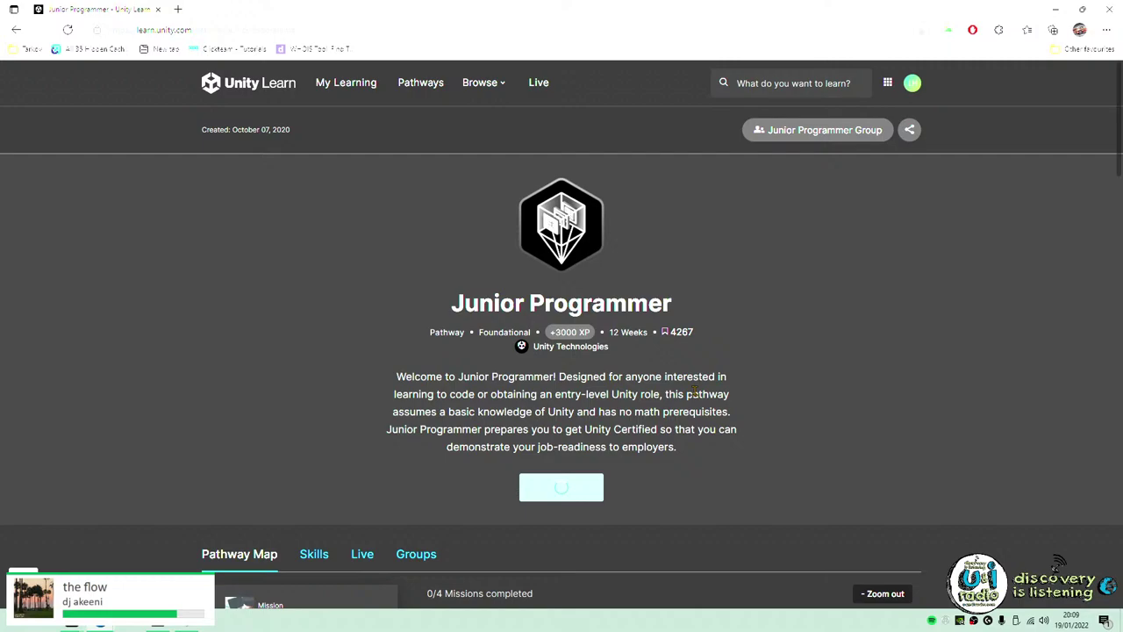
drag(690, 454, 446, 376)
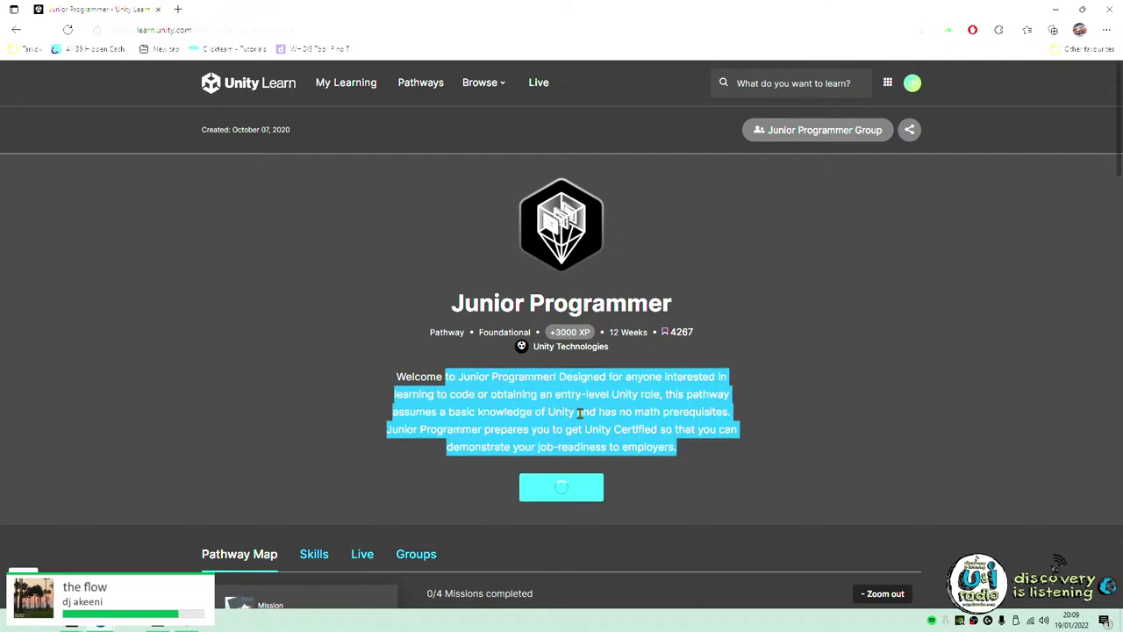
Read the description and key details of the Create with Code 1 mission and look over its projects and rewards.
click(491, 422)
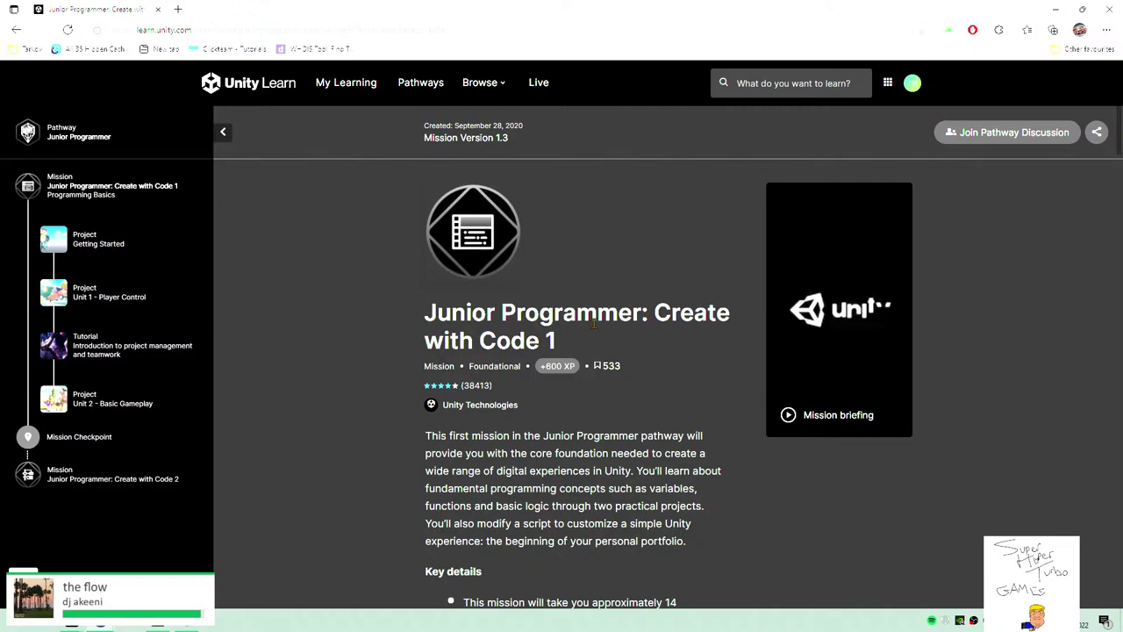
scroll(709, 483, down, 1)
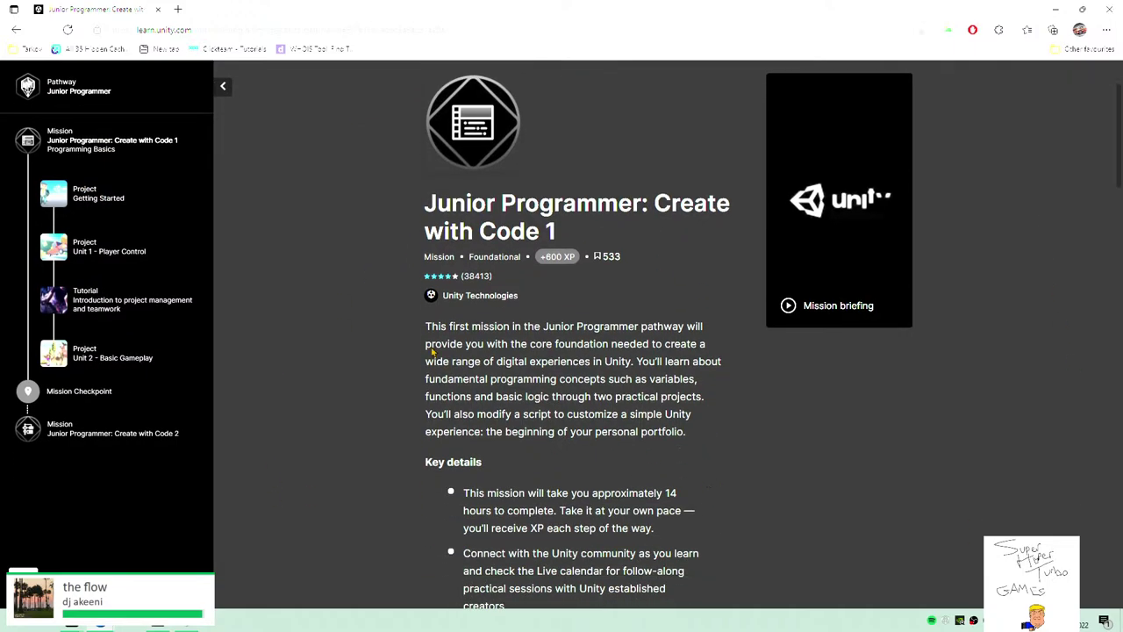
scroll(542, 343, down, 1)
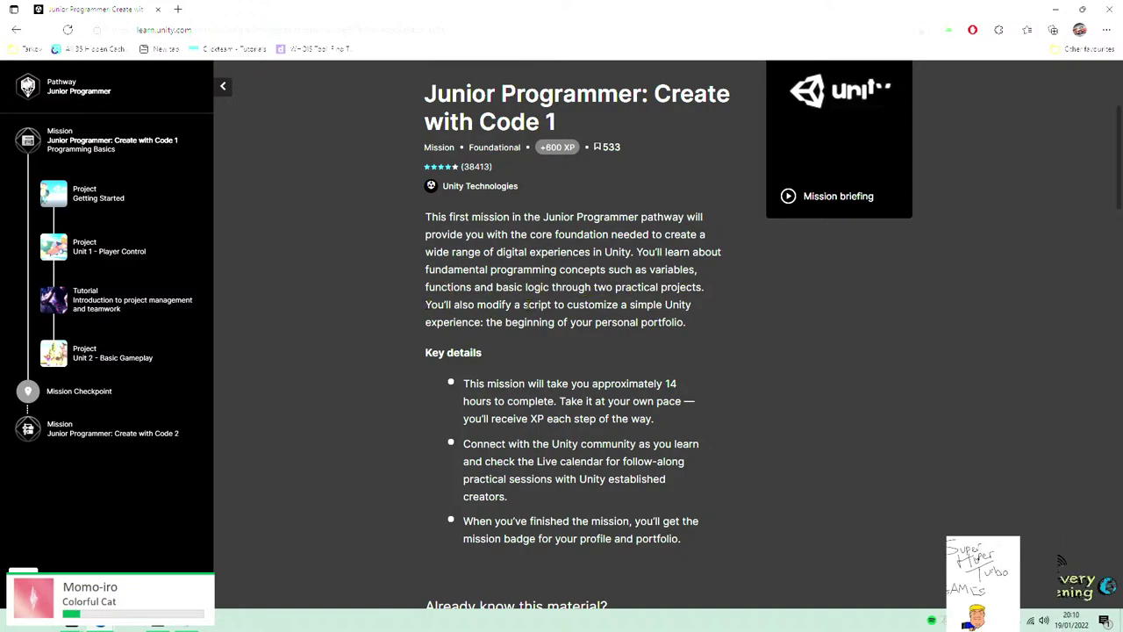
drag(567, 304, 709, 321)
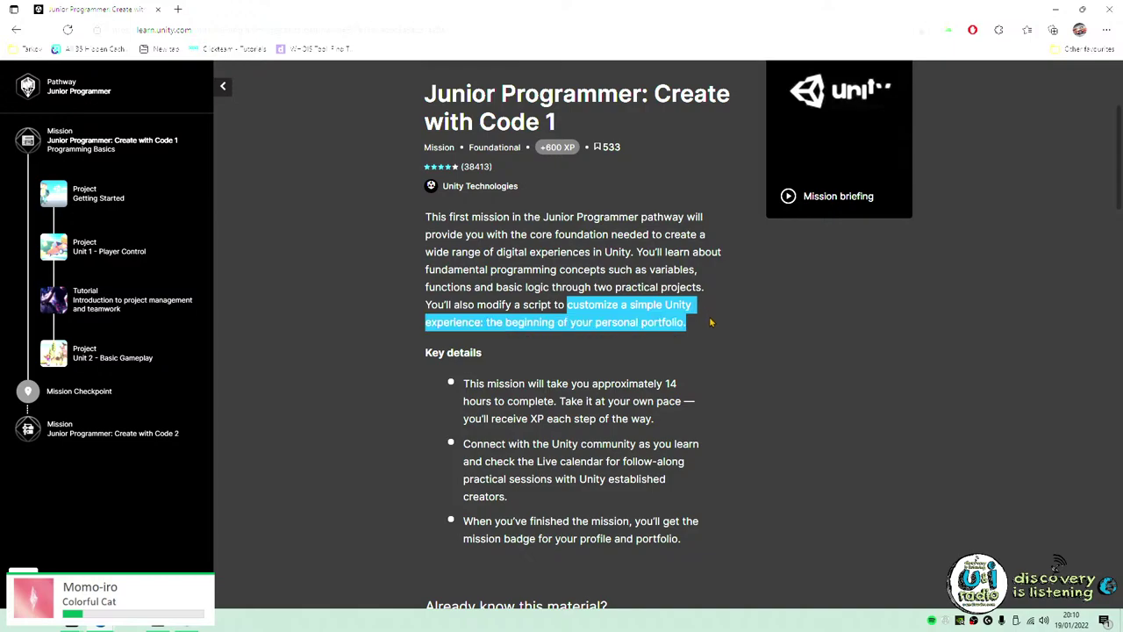
click(706, 322)
drag(505, 322, 689, 323)
click(479, 466)
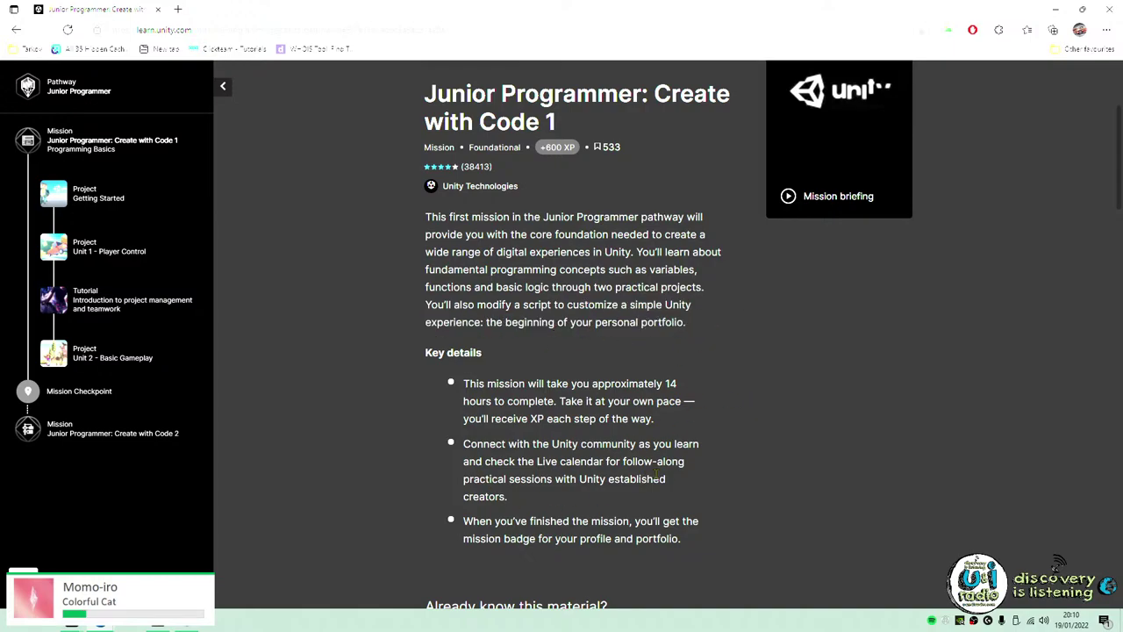
scroll(650, 478, up, 3)
scroll(915, 511, down, 12)
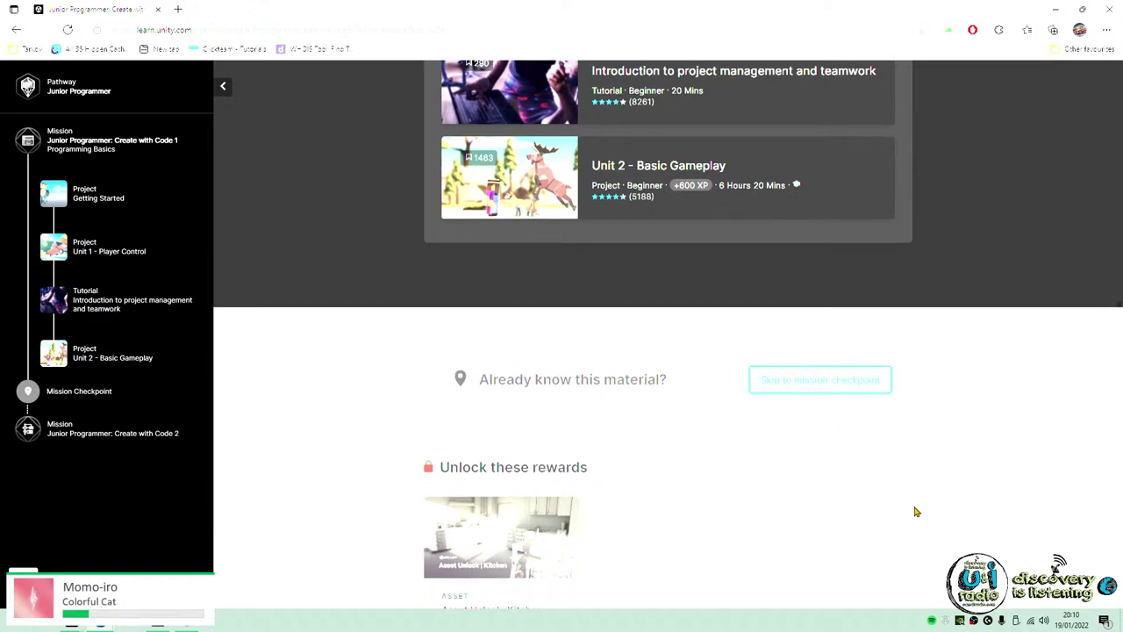
scroll(915, 511, up, 10)
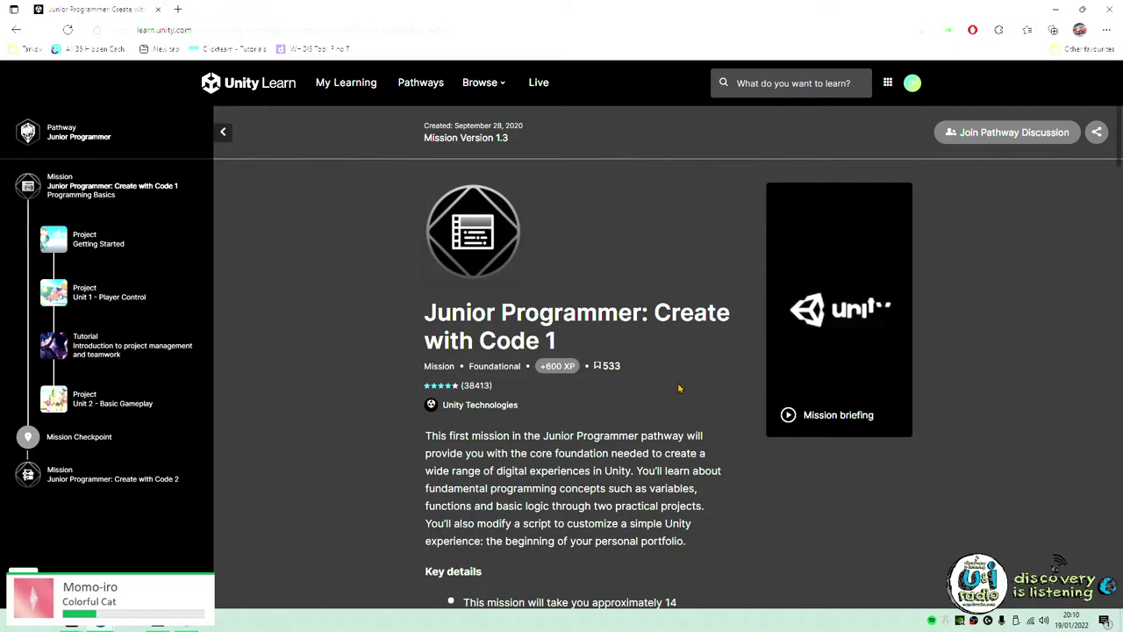
drag(721, 552, 534, 438)
click(534, 439)
Open the mission's Getting Started project, read its summary and look over its list of tutorials.
click(88, 245)
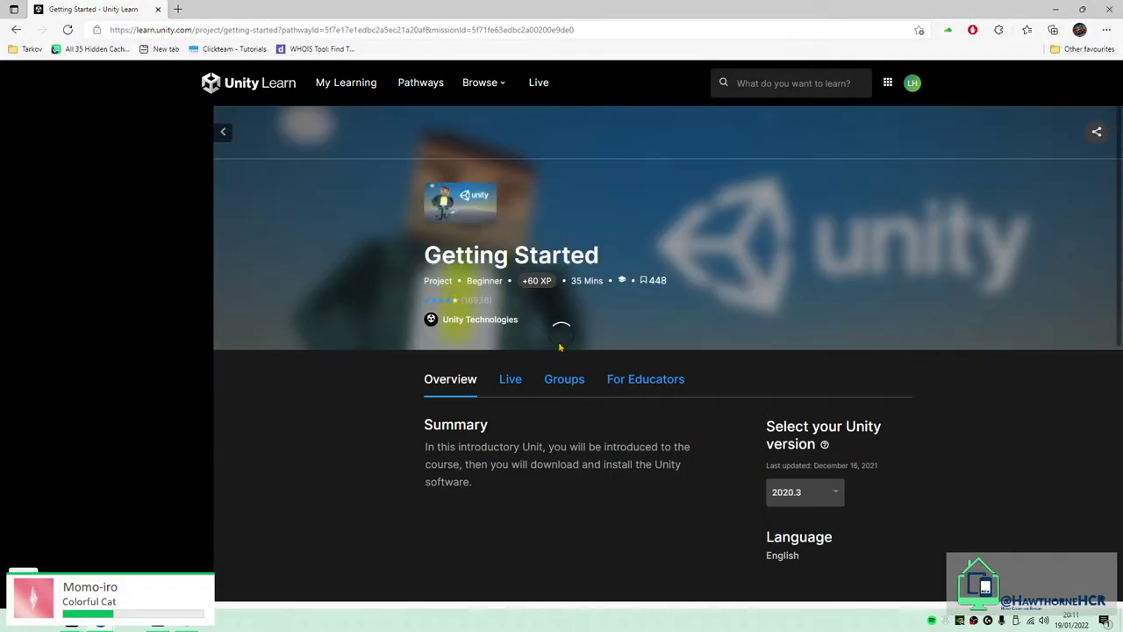
scroll(557, 454, down, 3)
drag(426, 228, 673, 228)
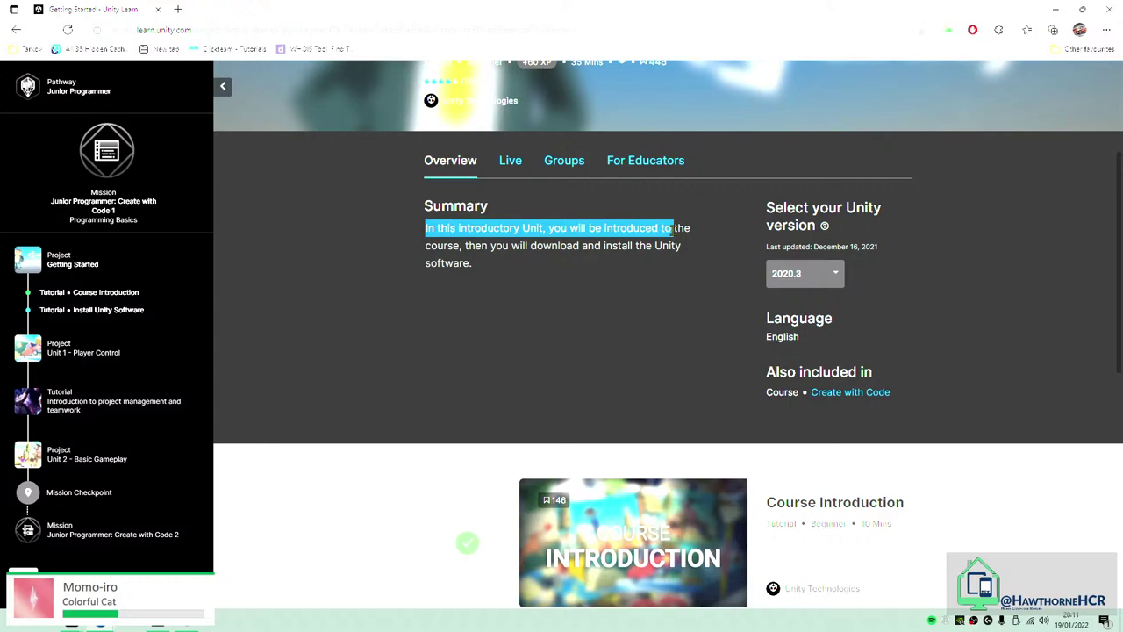
click(692, 216)
scroll(538, 279, down, 3)
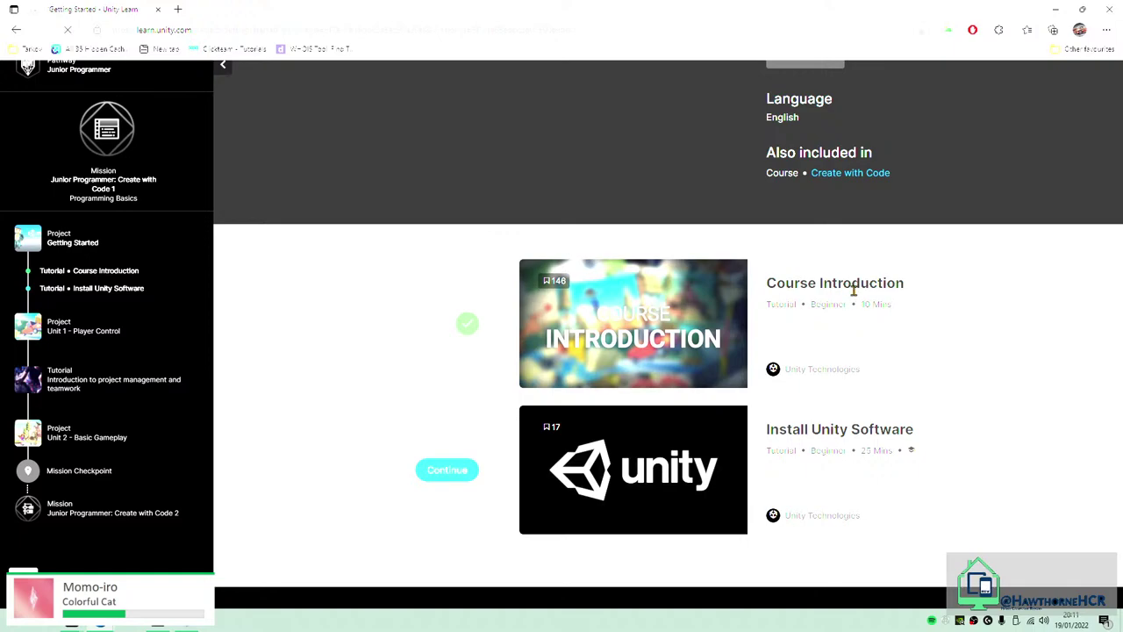
Open the Course Introduction tutorial, look over its sections and play the Welcome video in full screen.
click(751, 356)
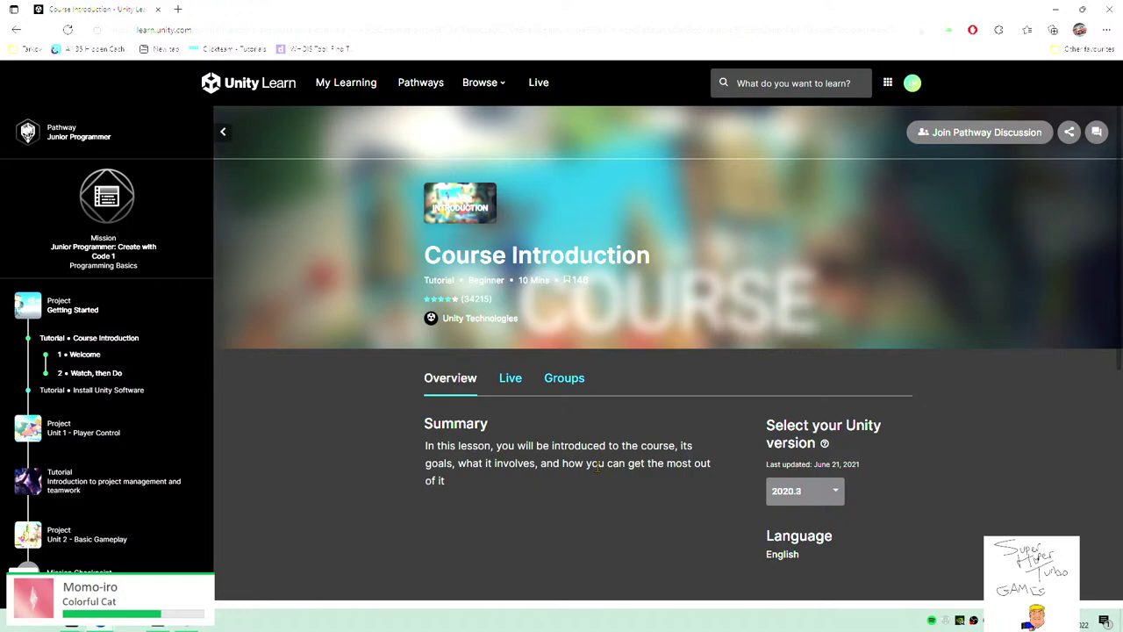
scroll(675, 360, down, 7)
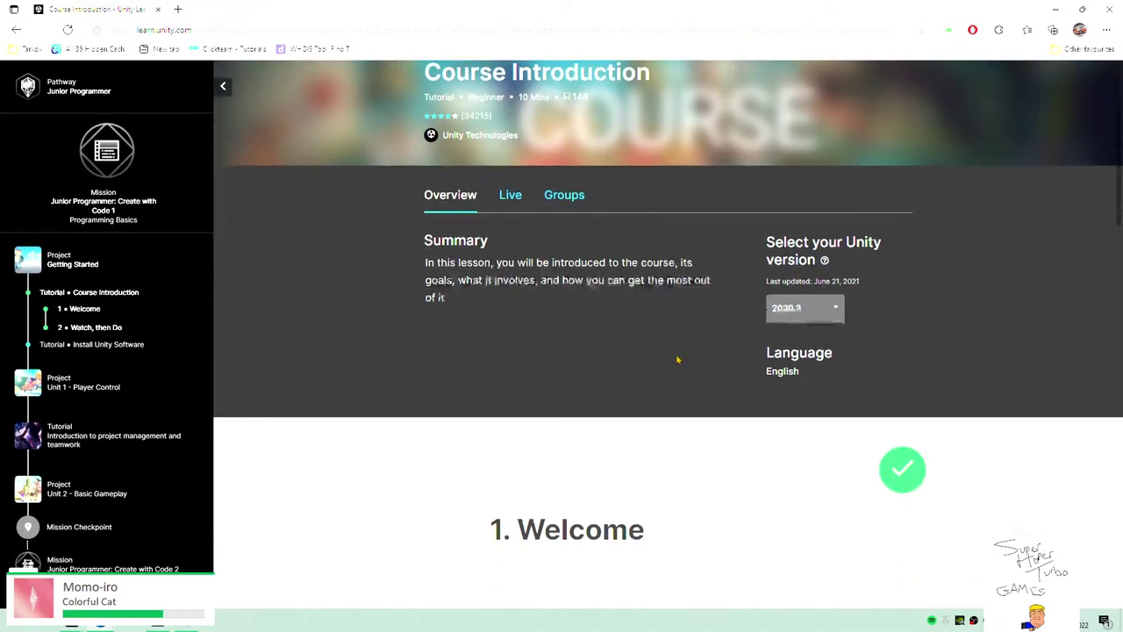
scroll(996, 429, down, 1)
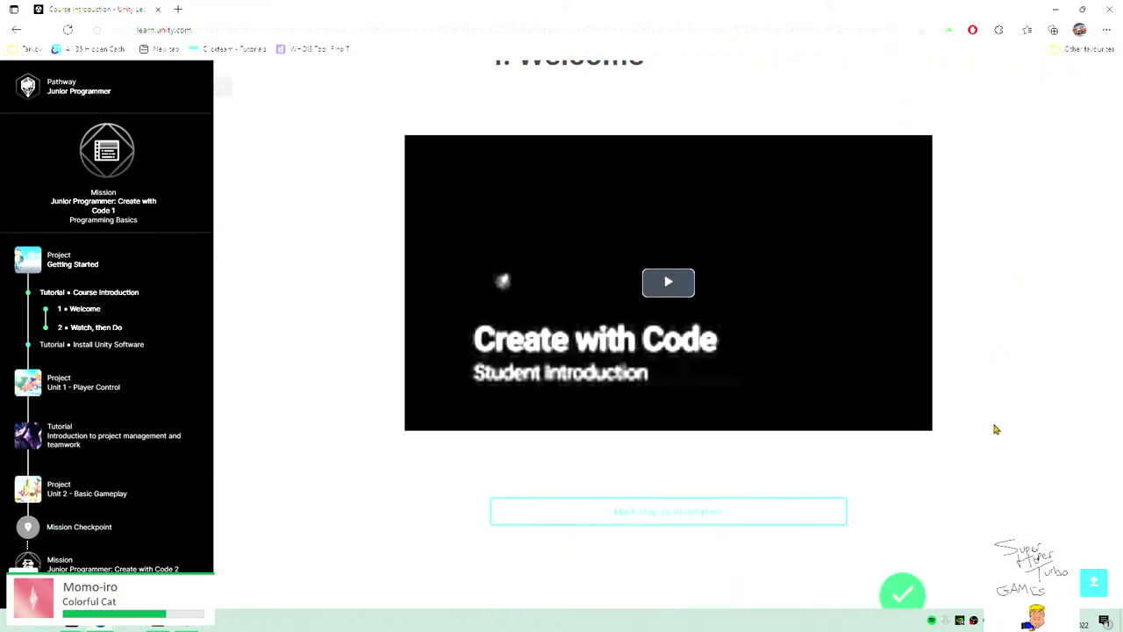
scroll(965, 360, up, 1)
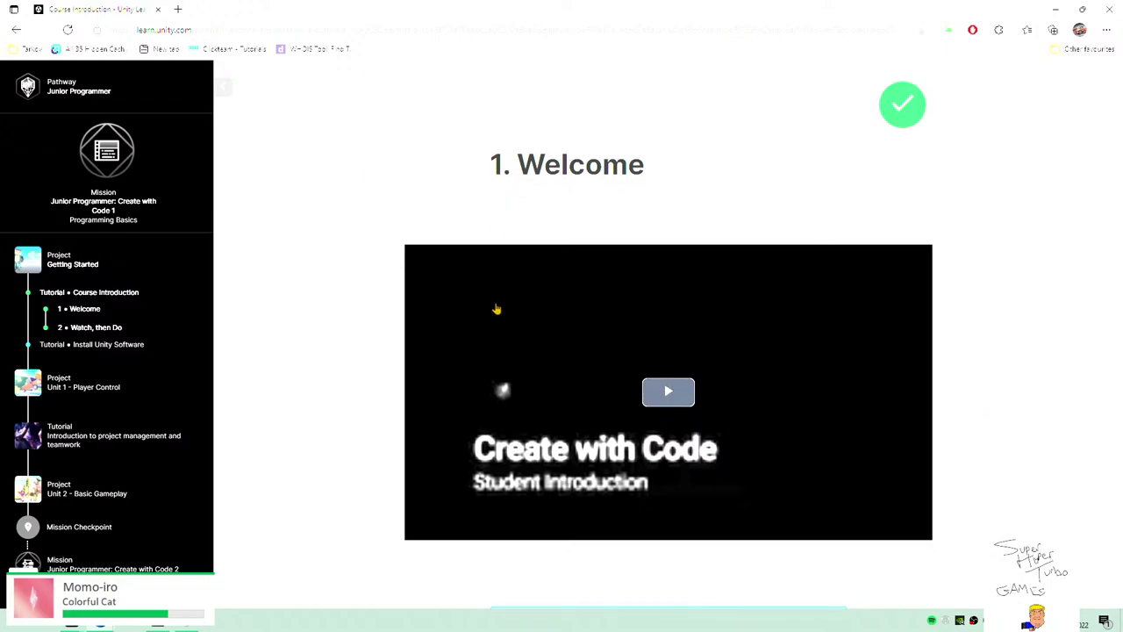
scroll(872, 476, down, 5)
scroll(1010, 482, up, 3)
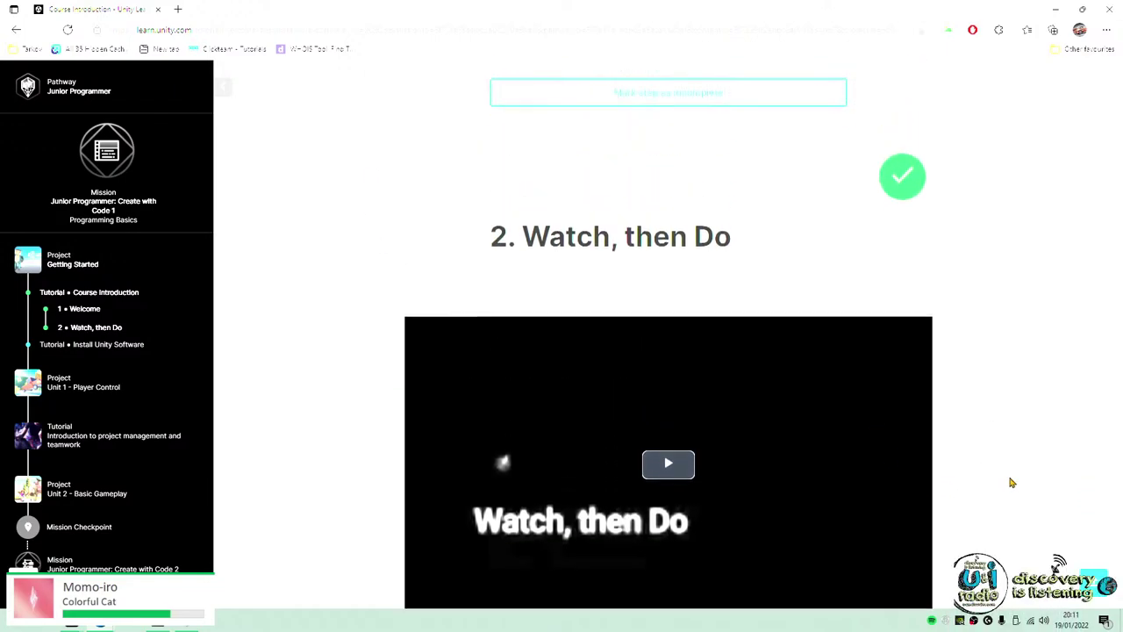
scroll(535, 291, up, 3)
scroll(599, 299, down, 2)
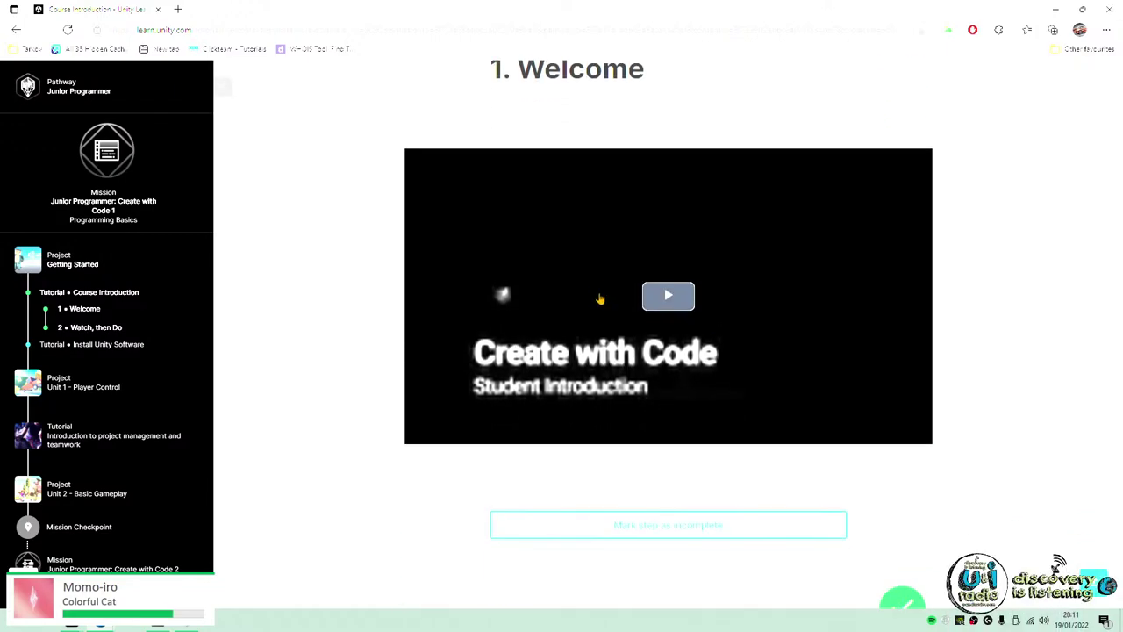
click(664, 287)
click(921, 421)
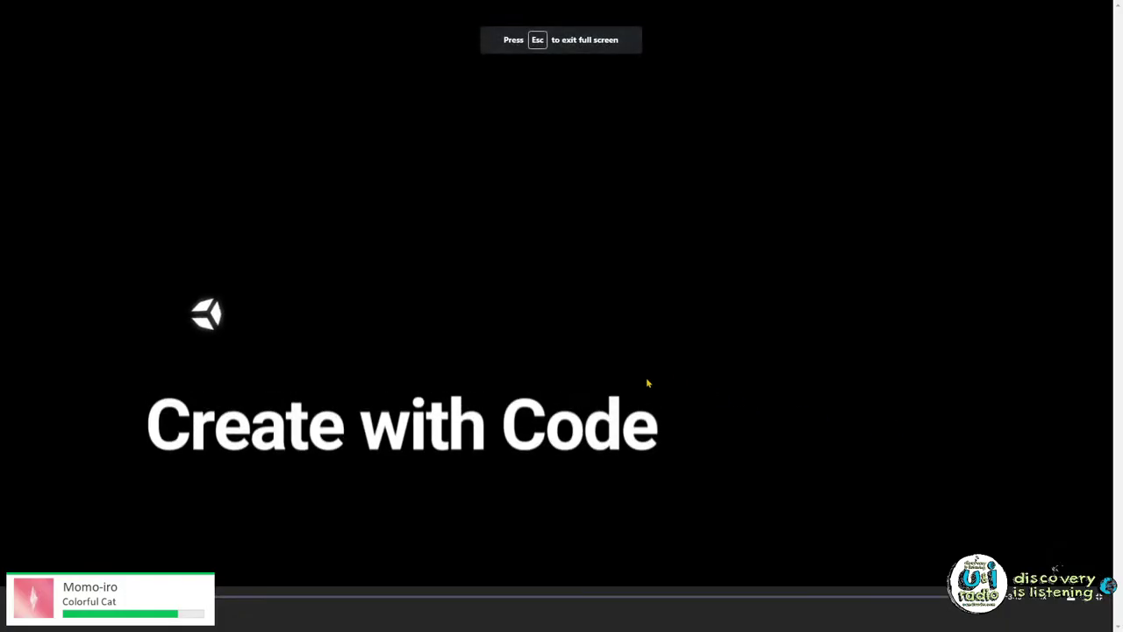
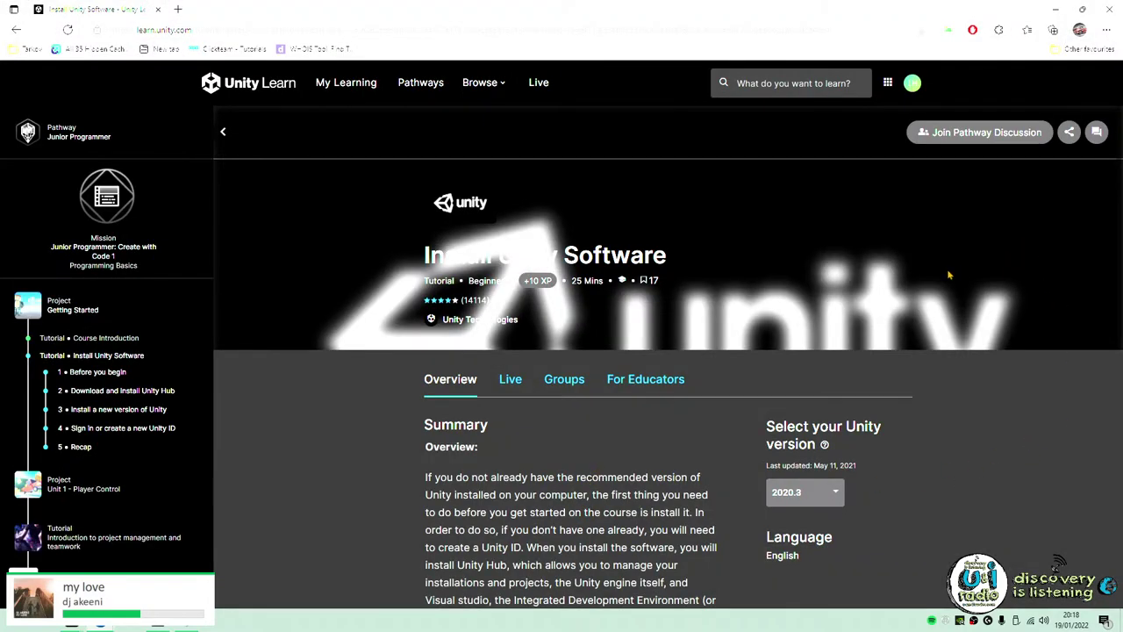
Read the Install Unity Software tutorial from its summary through to the section on installing a new version of Unity.
scroll(960, 409, down, 3)
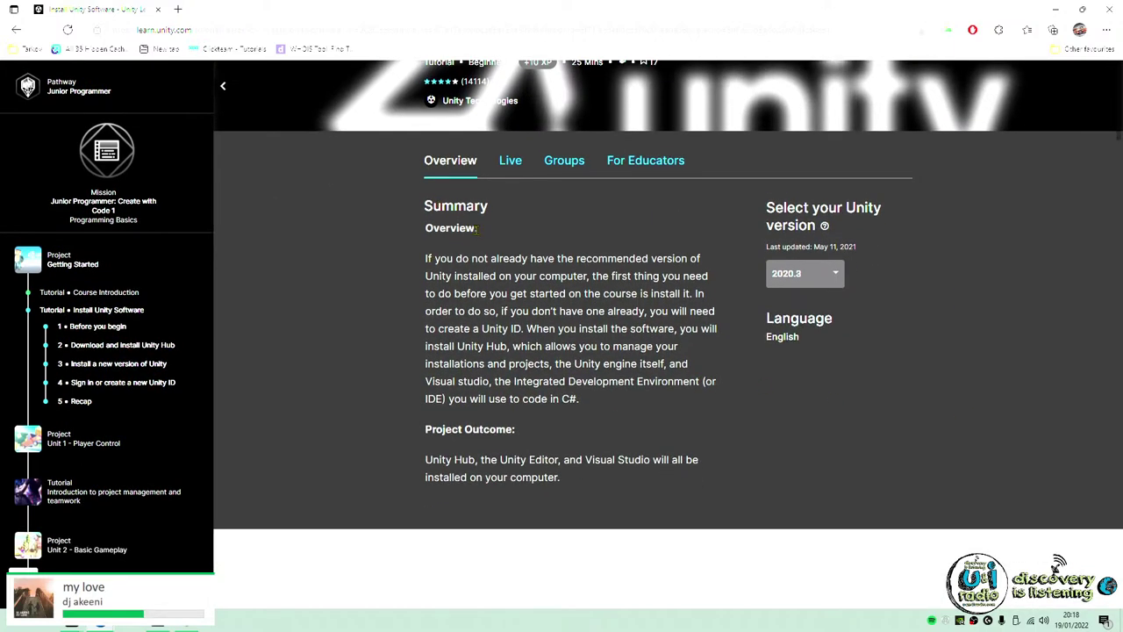
scroll(460, 218, up, 2)
scroll(460, 218, down, 2)
drag(472, 258, 630, 259)
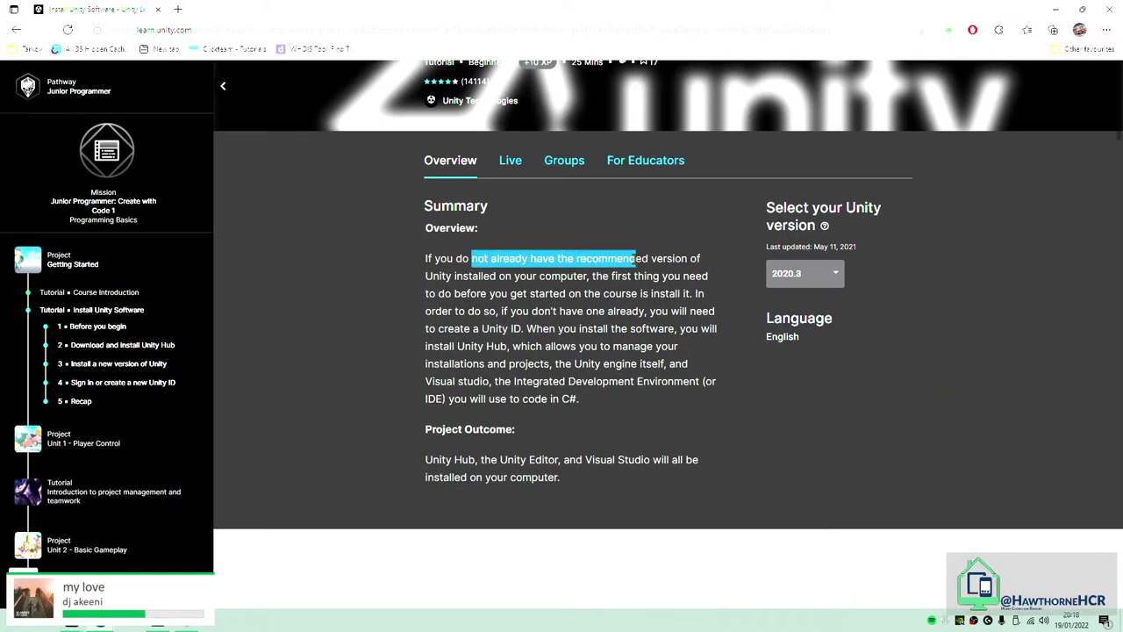
click(622, 305)
scroll(667, 316, down, 6)
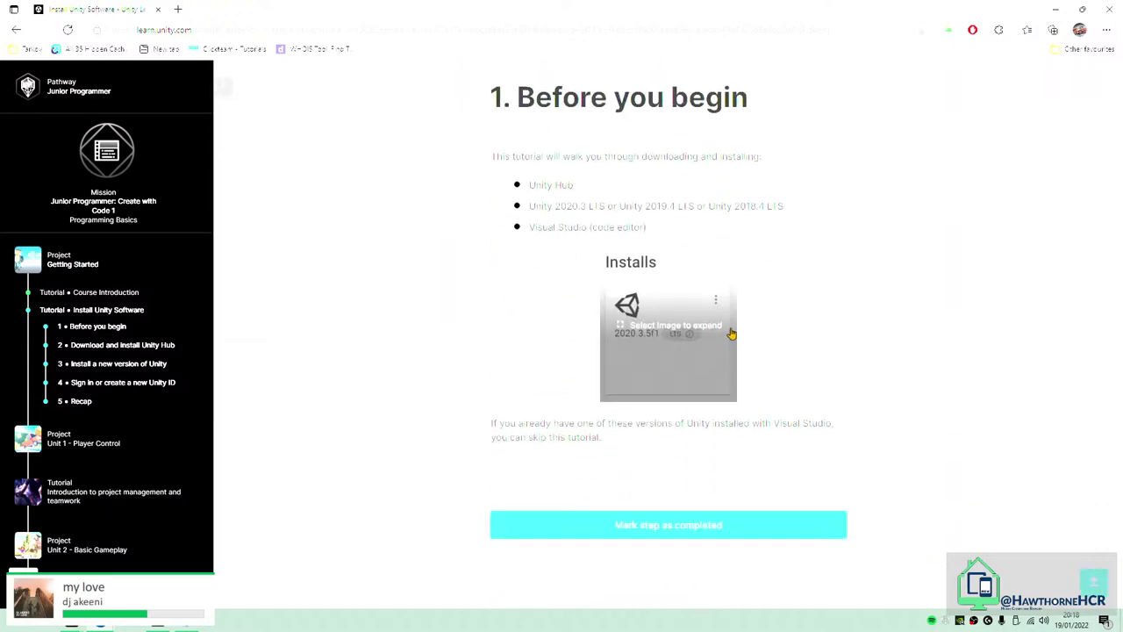
scroll(623, 303, down, 6)
scroll(943, 422, down, 9)
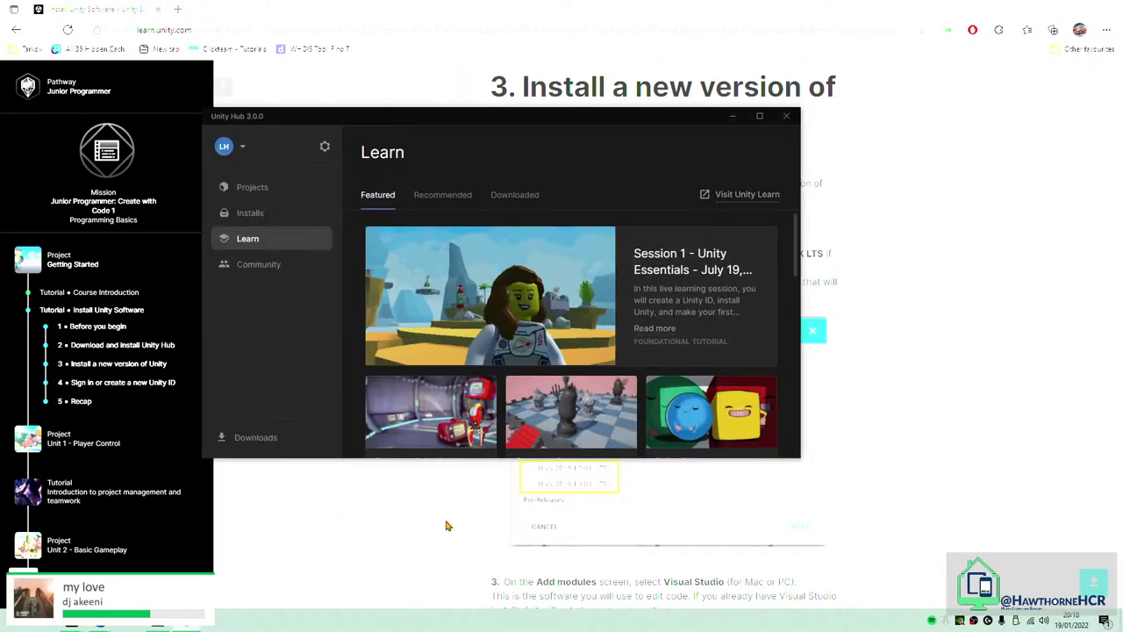
drag(830, 122, 980, 153)
click(905, 307)
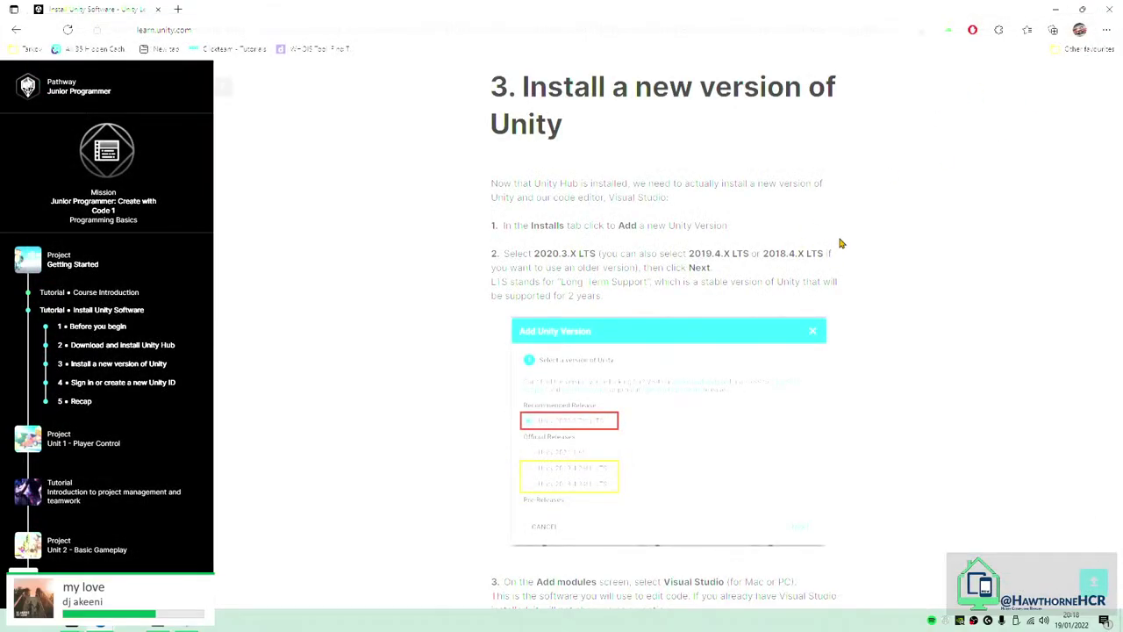
Turn off HDR for display 1 in the Windows display settings, then put the settings window away.
click(1055, 8)
right_click(787, 132)
click(829, 273)
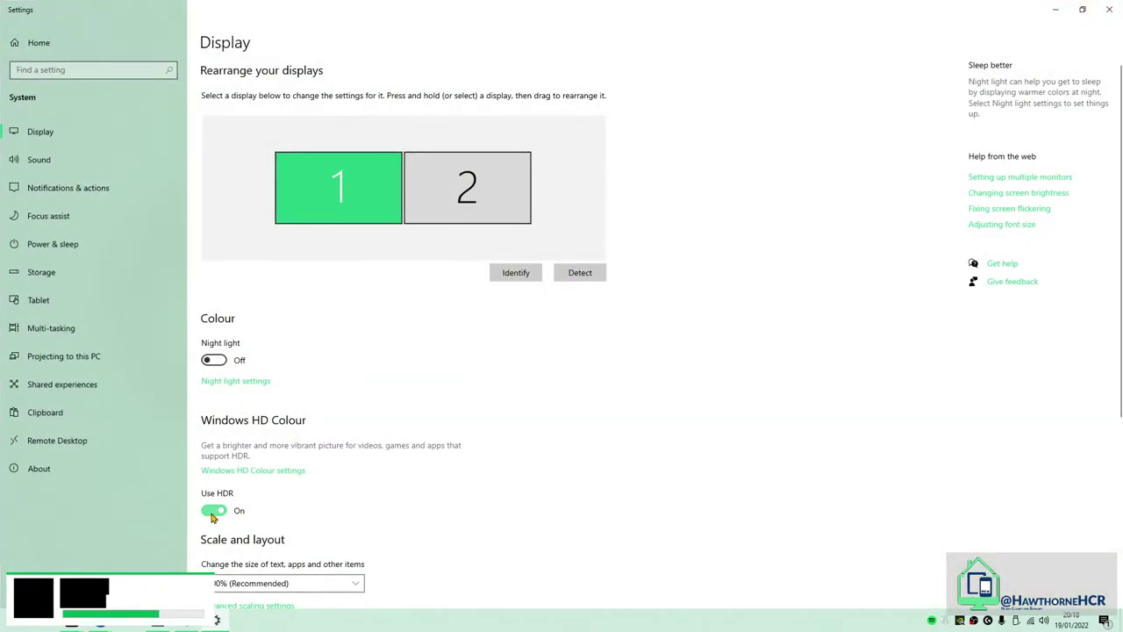
click(213, 510)
click(1055, 9)
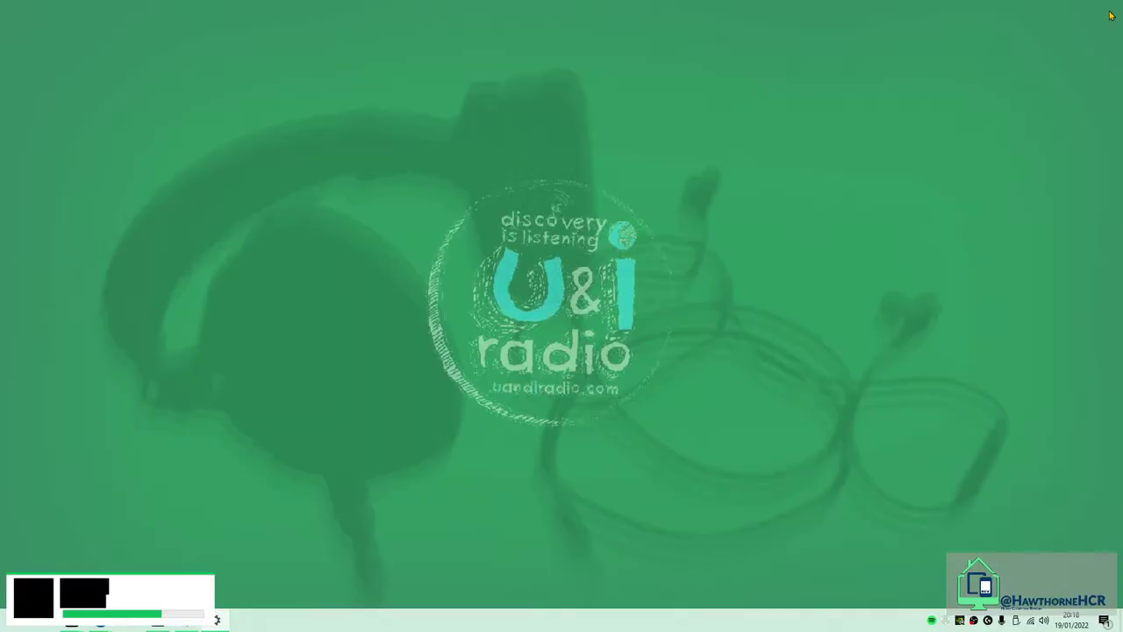
Return to the Install Unity Software page in the browser and read the instructions for adding the Visual Studio module.
click(100, 626)
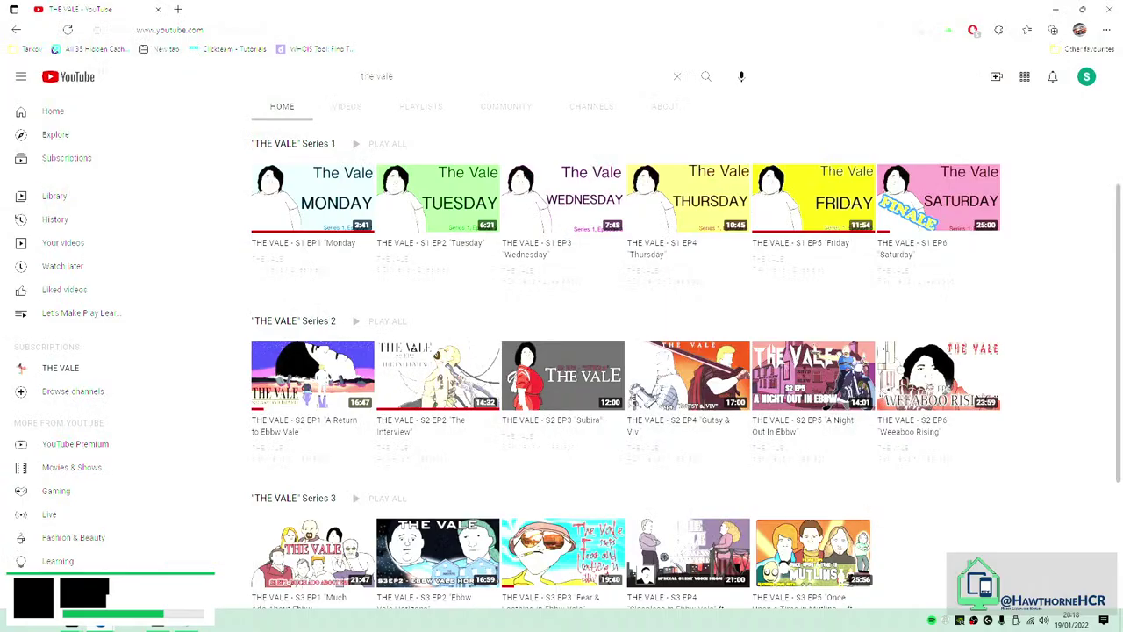
mouse_move(99, 626)
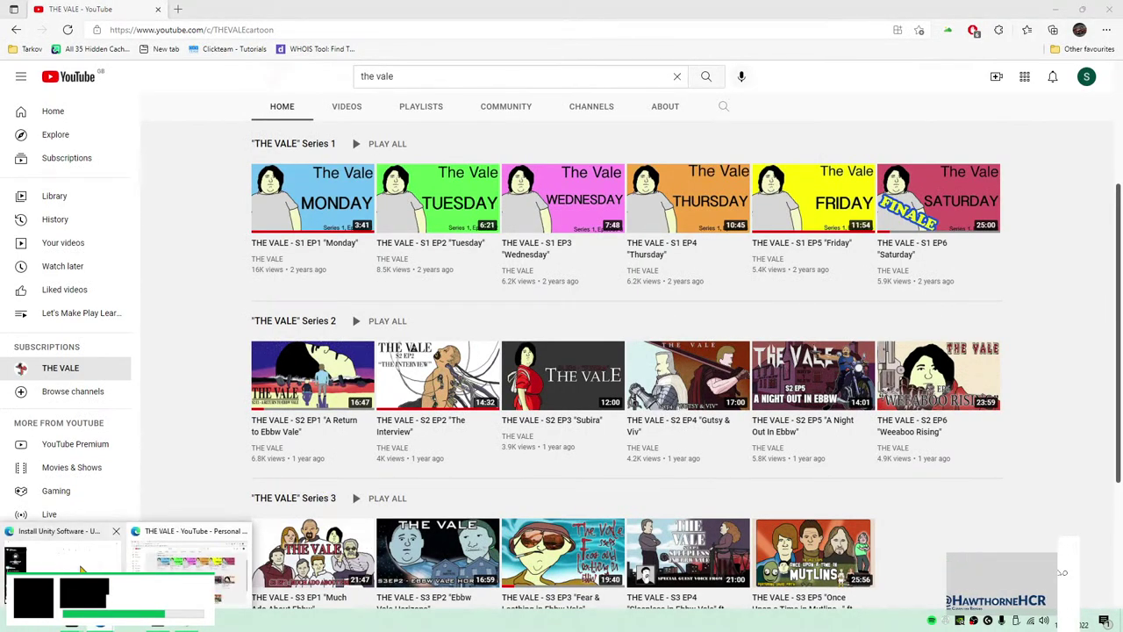
click(39, 599)
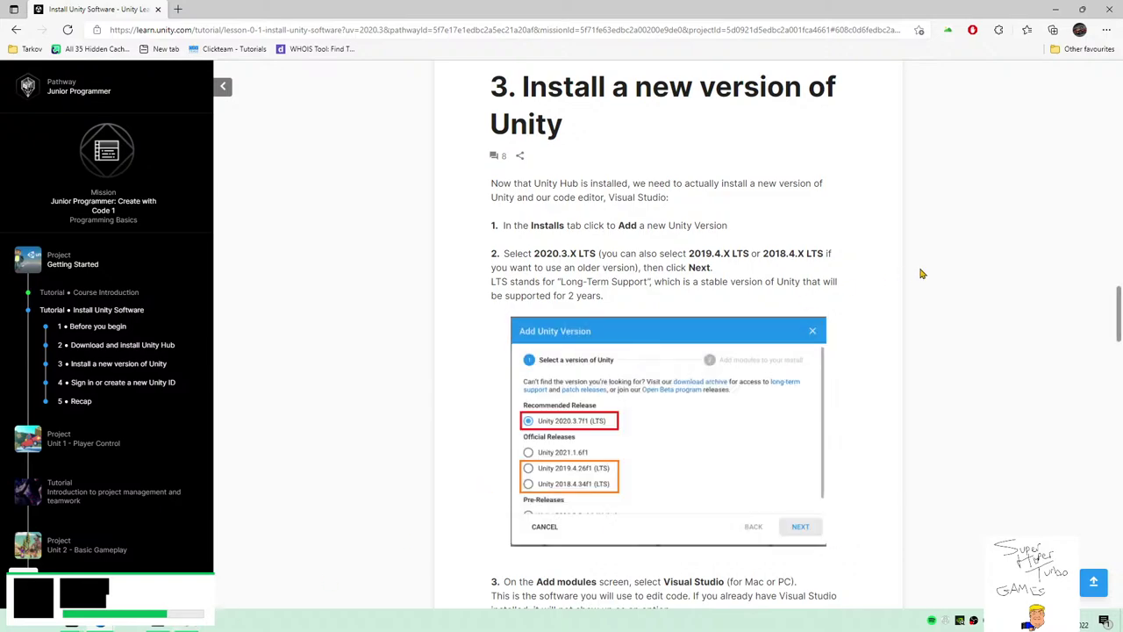
scroll(888, 298, down, 4)
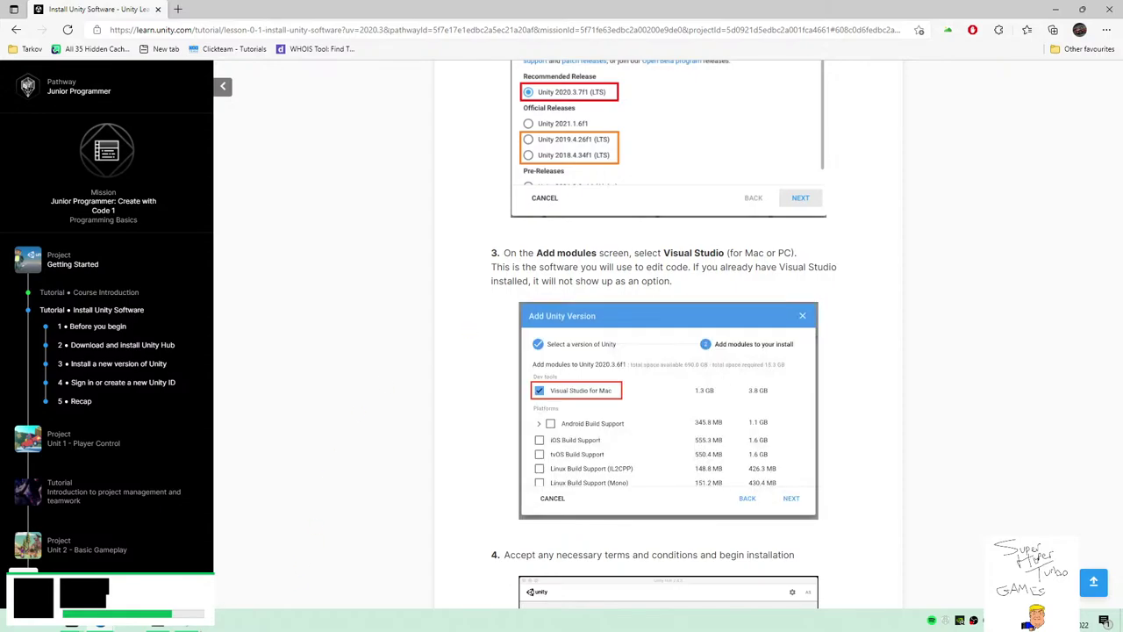
Switch to Unity Hub and check the project, install and download locations in its preferences.
click(175, 626)
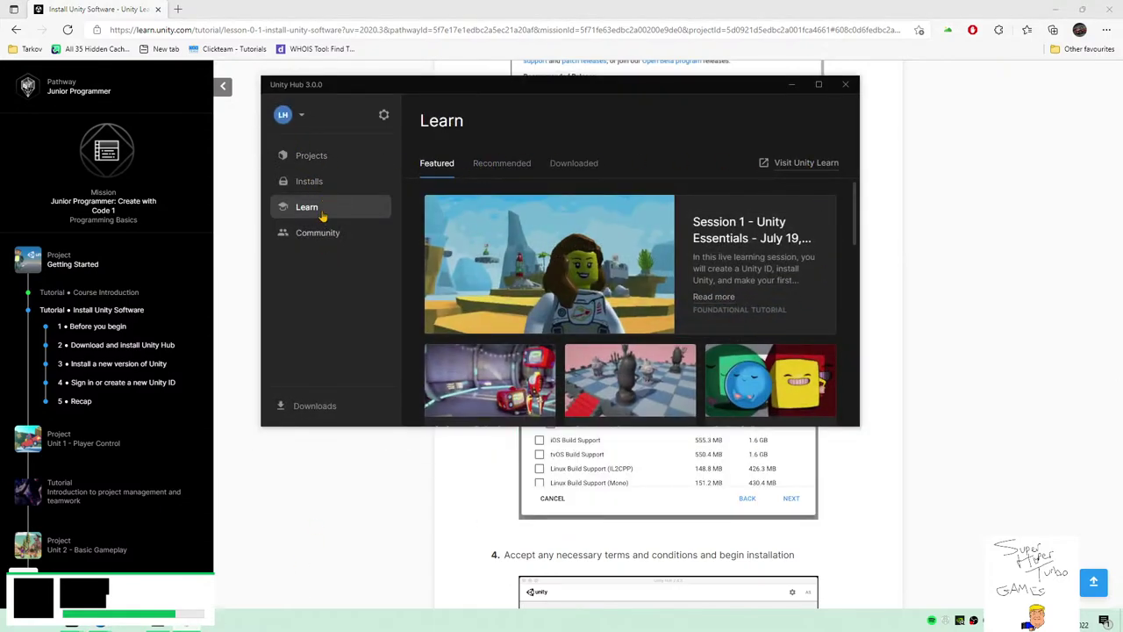
click(384, 118)
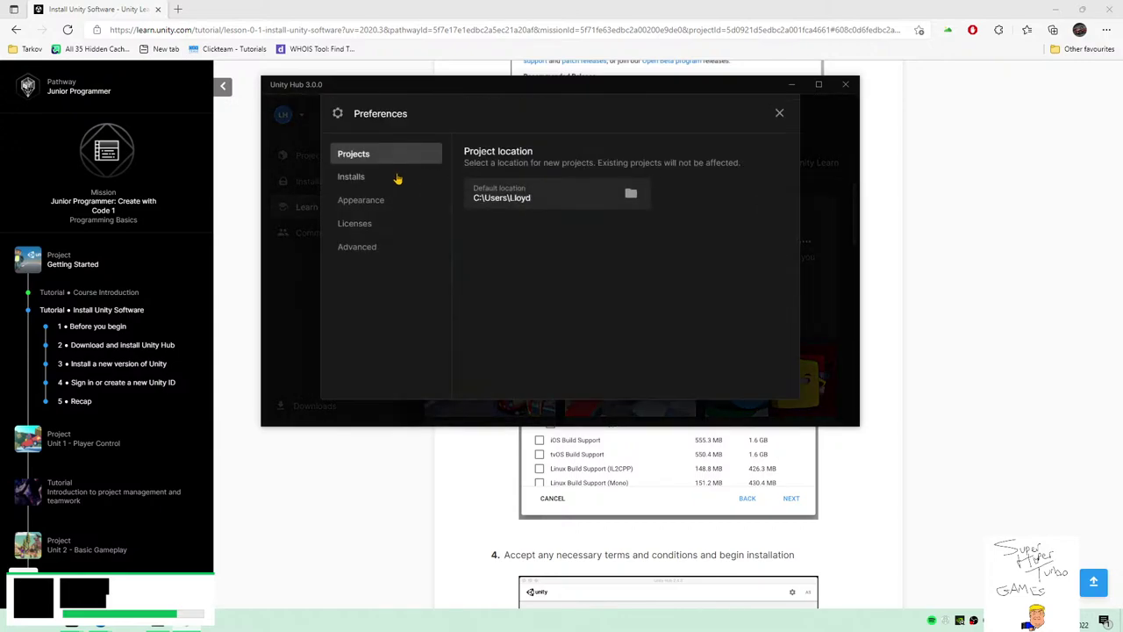
click(352, 177)
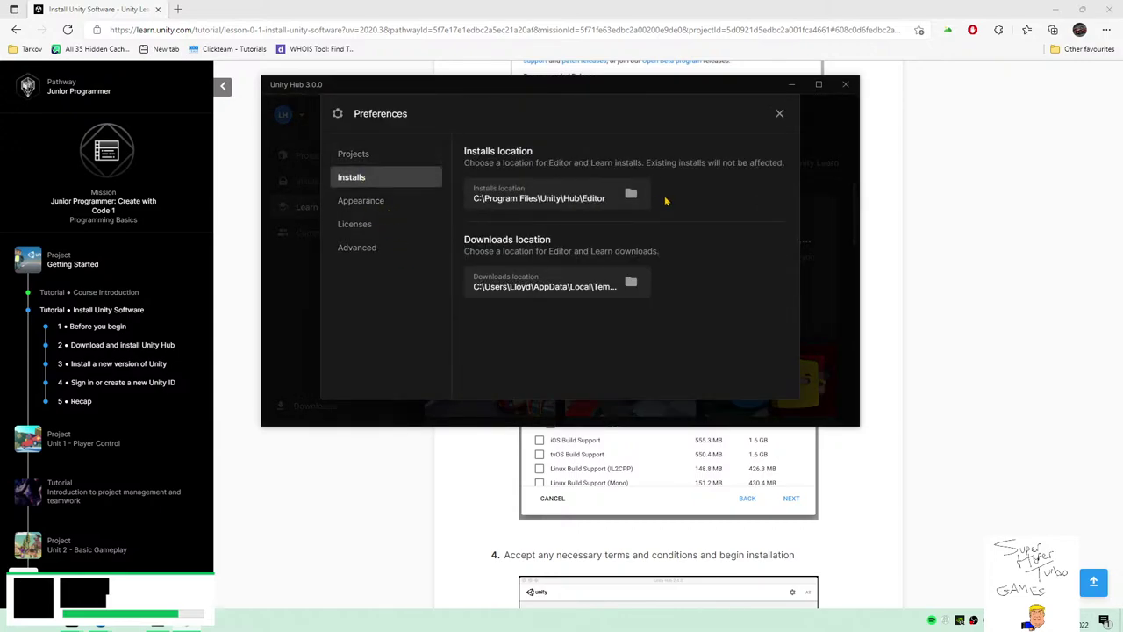
click(779, 113)
Check Unity Hub's project list and installed editor versions, then compare them with the version recommended in the tutorial.
click(325, 156)
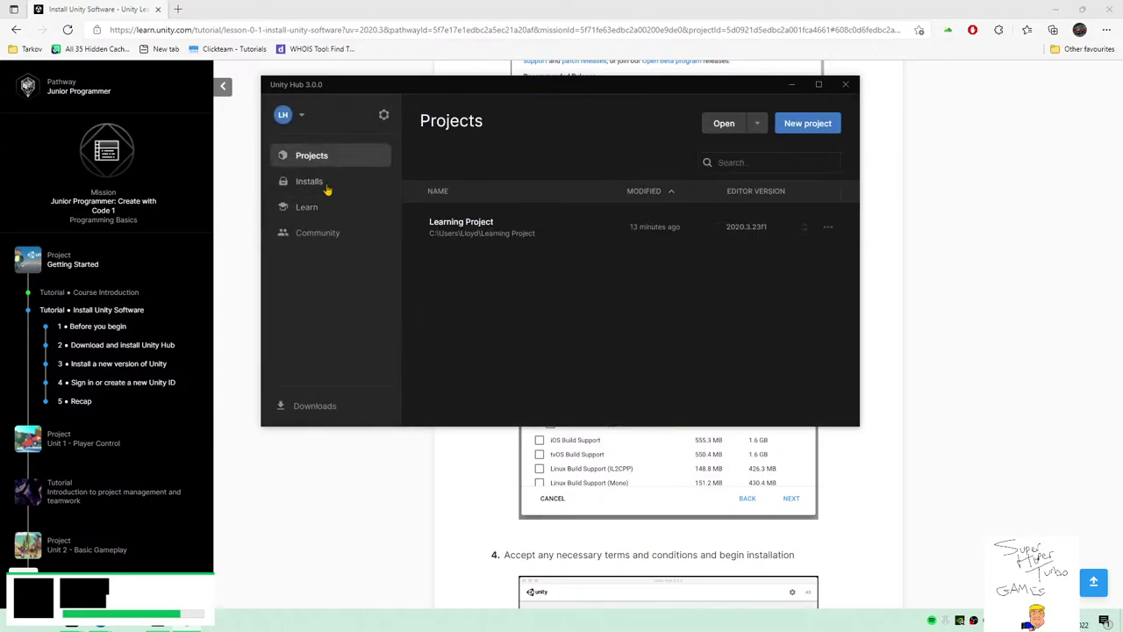
click(326, 182)
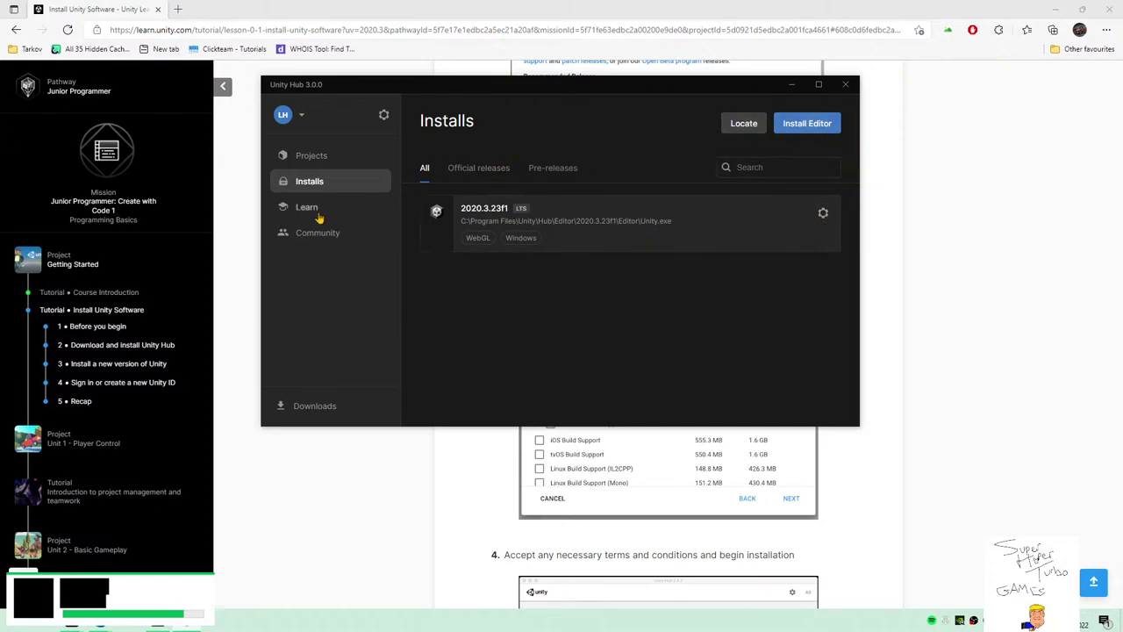
click(838, 464)
scroll(596, 280, up, 3)
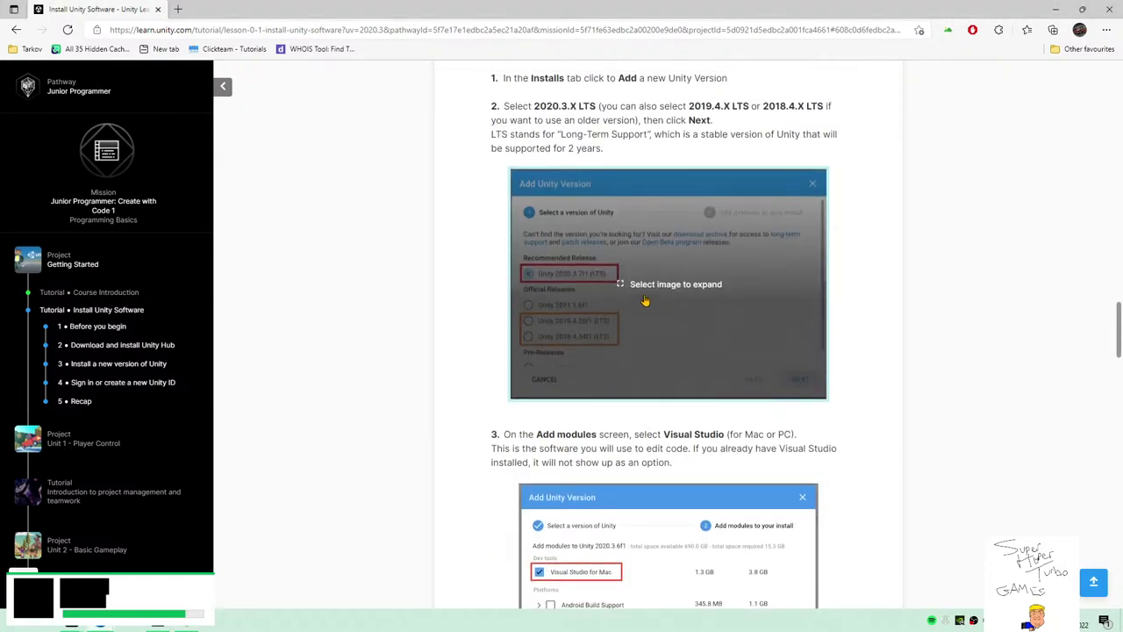
Switch to Unity Hub and review the Visual Studio, platform, documentation and language modules for Unity 2020.3.23f1.
scroll(548, 224, up, 1)
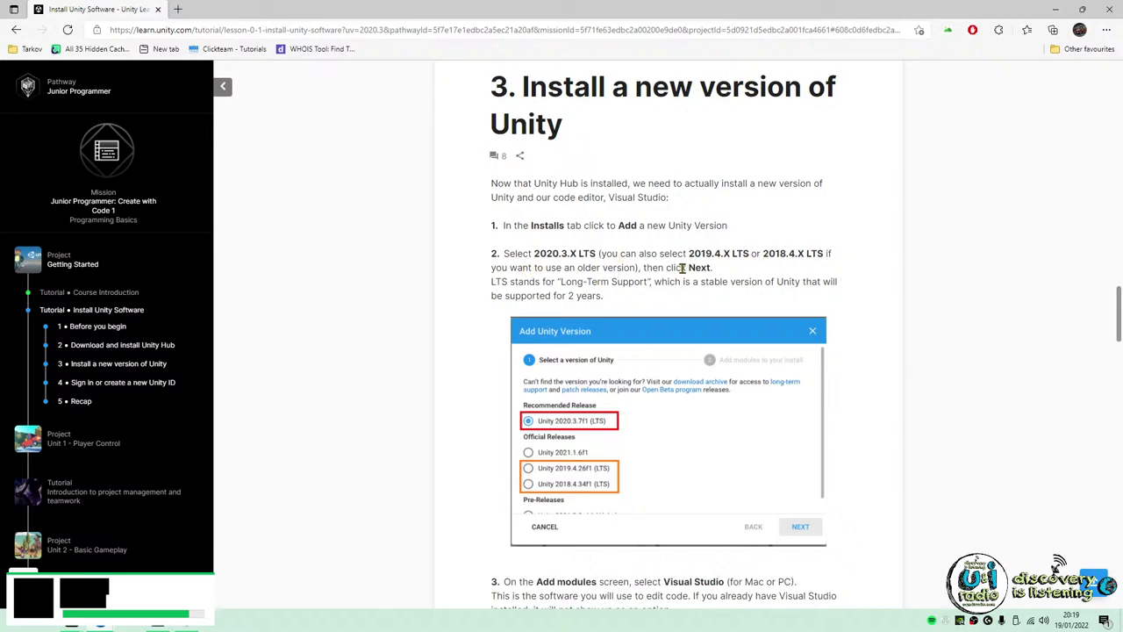
key(alt+Tab)
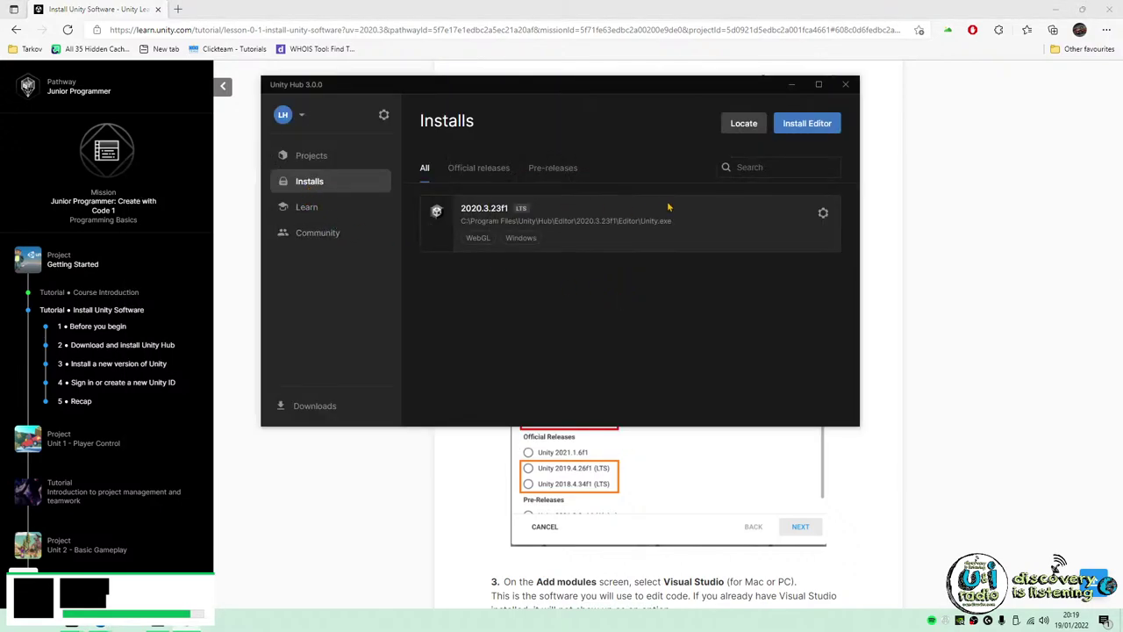
click(823, 213)
click(700, 230)
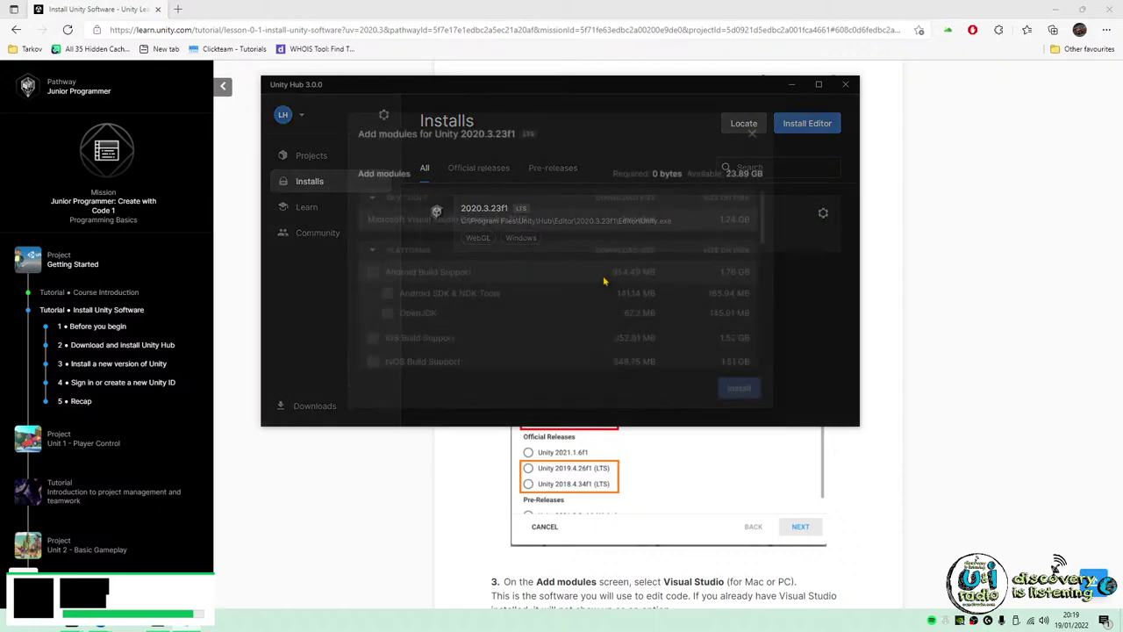
click(750, 136)
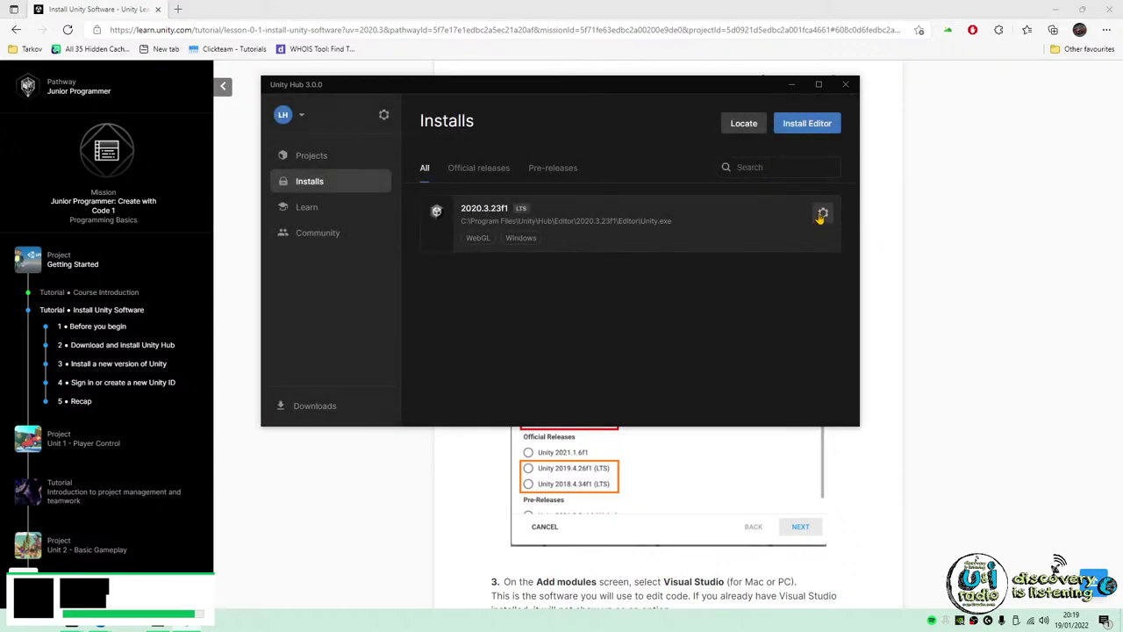
click(824, 213)
click(693, 227)
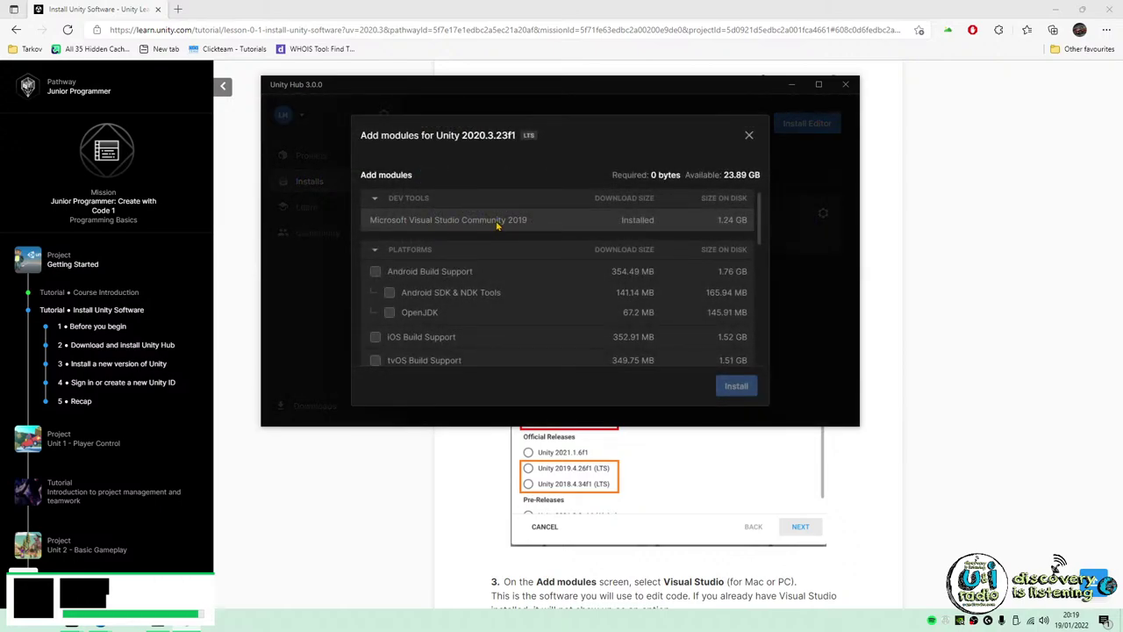
scroll(558, 233, down, 3)
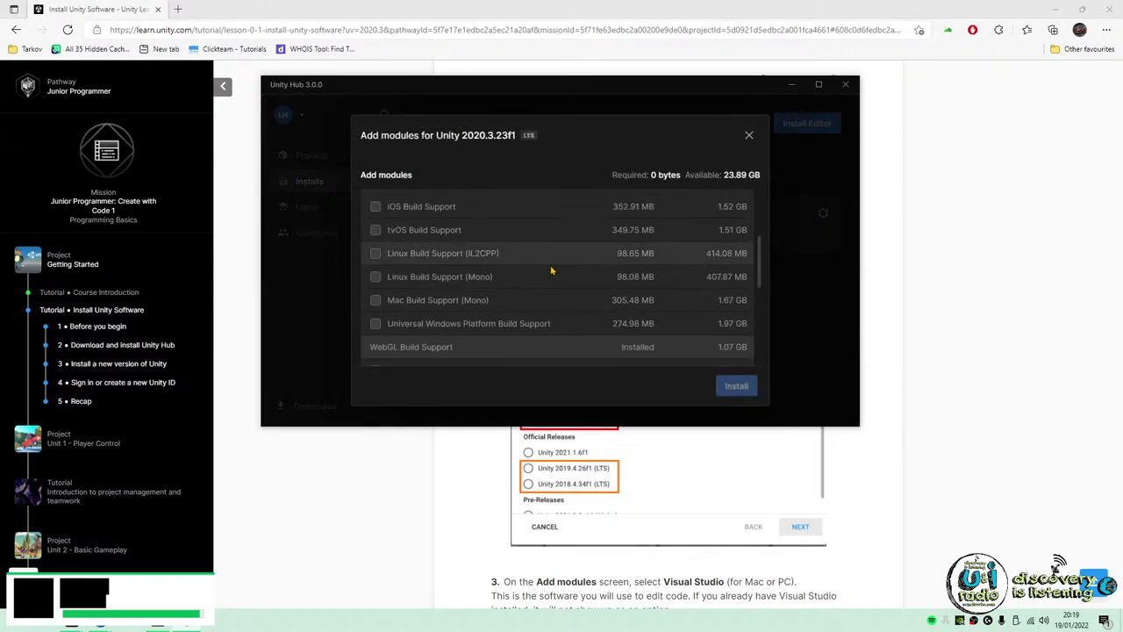
scroll(512, 330, up, 3)
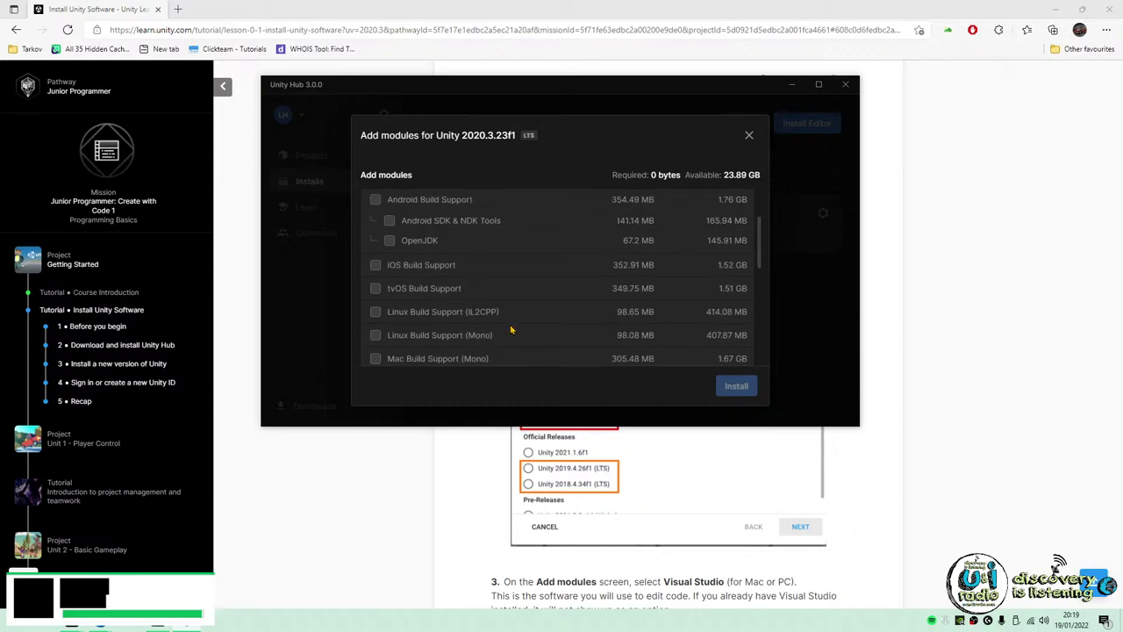
scroll(511, 330, down, 5)
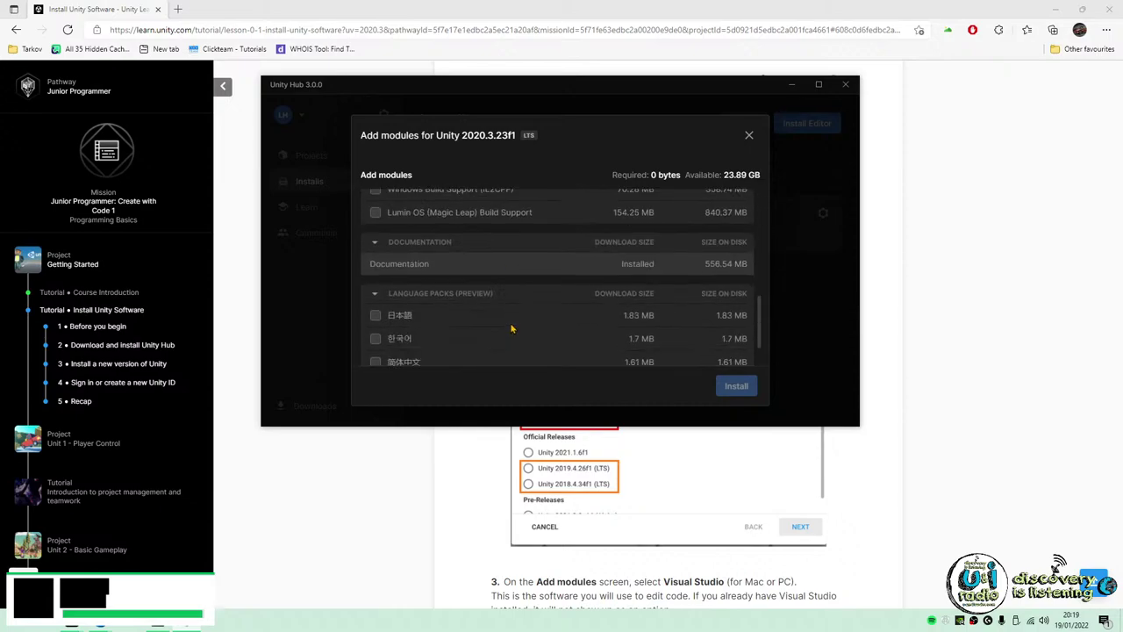
click(749, 136)
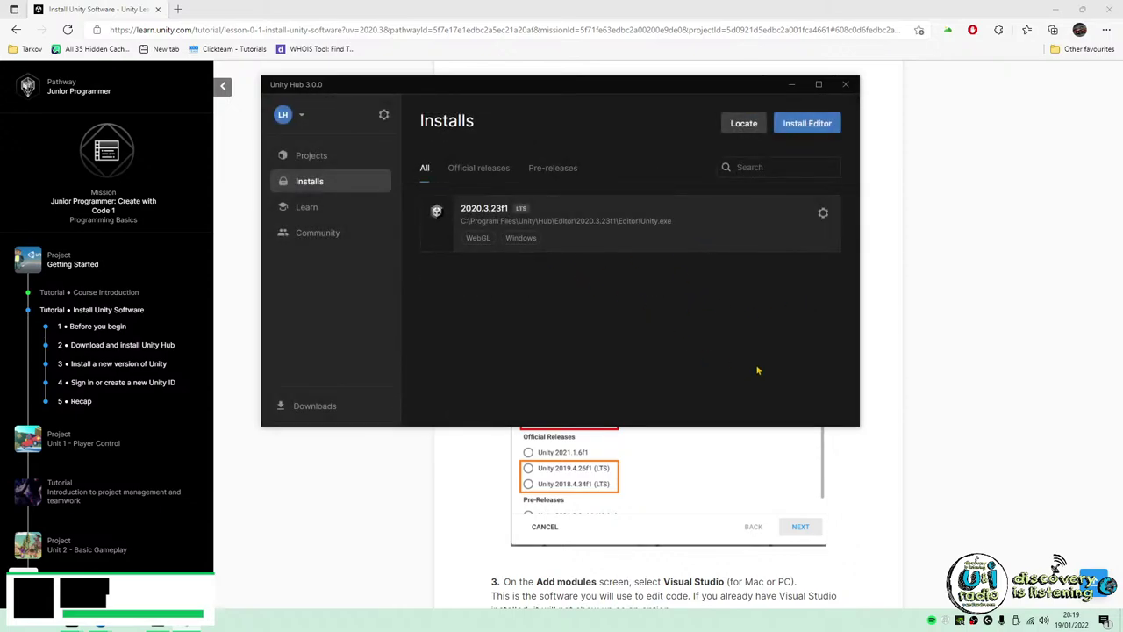
Return to the Install Unity Software page and read the remaining instructions on modules, installation and signing in with a Unity ID.
click(953, 446)
scroll(918, 381, down, 4)
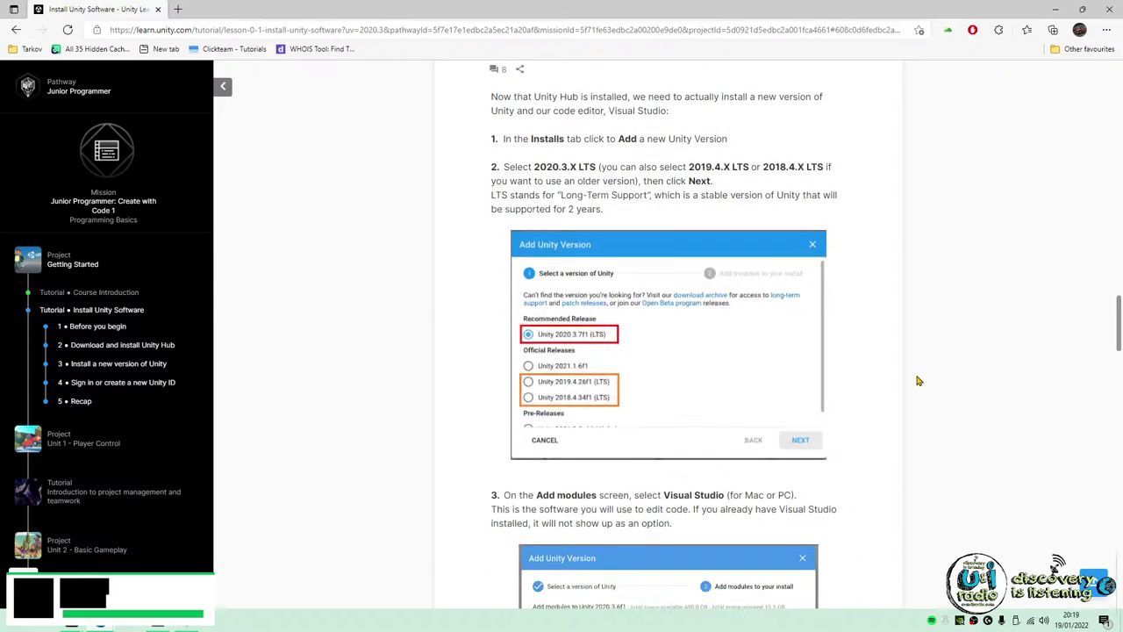
drag(681, 290, 577, 266)
click(655, 279)
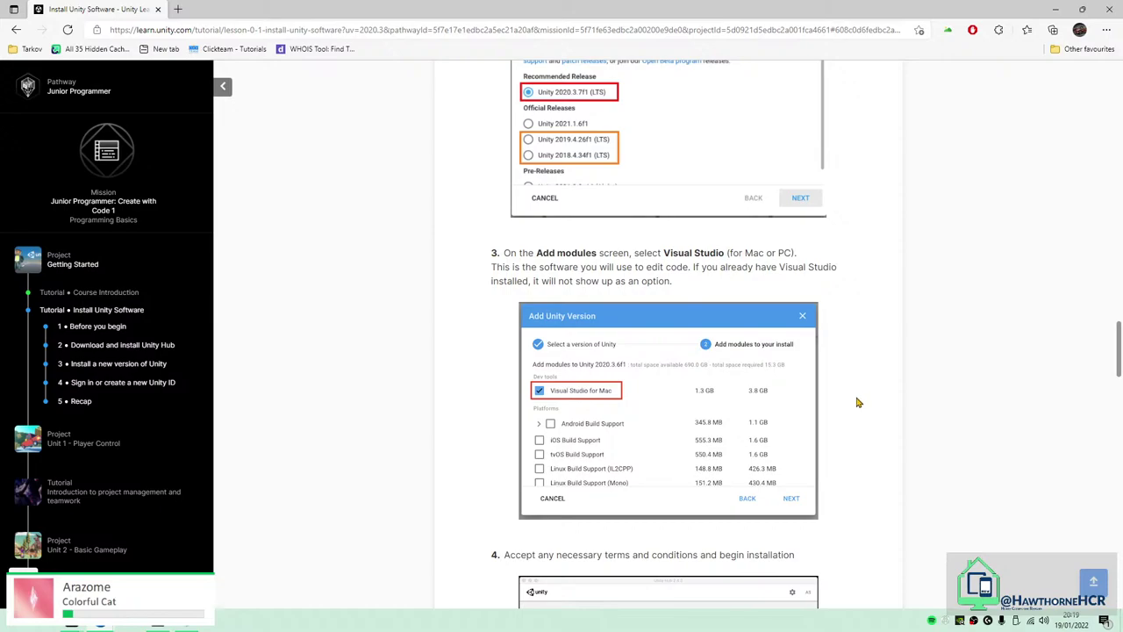
scroll(880, 419, down, 4)
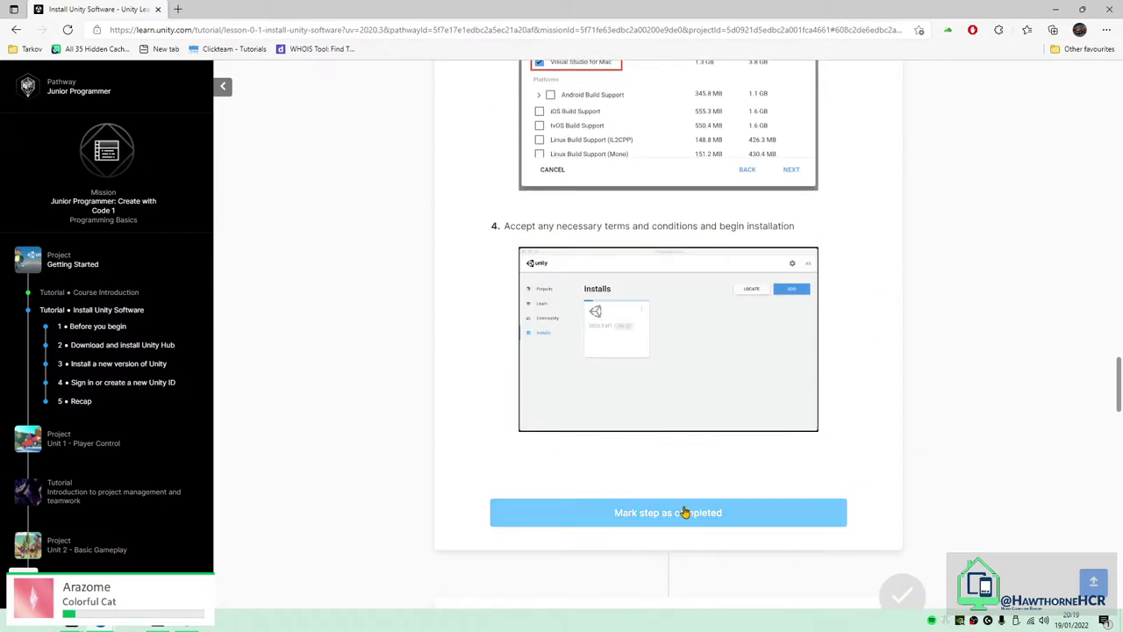
scroll(789, 339, down, 6)
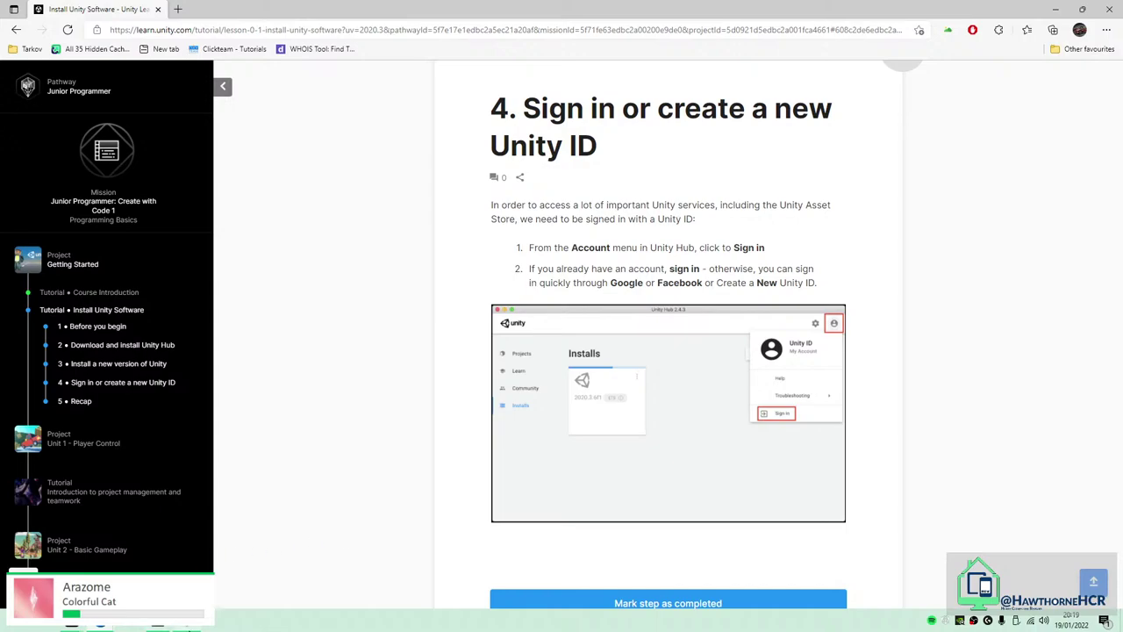
key(alt+Tab)
key(alt+Tab)
Read the Recap section of the Install Unity Software tutorial and mark that step as completed.
scroll(925, 388, down, 3)
click(680, 399)
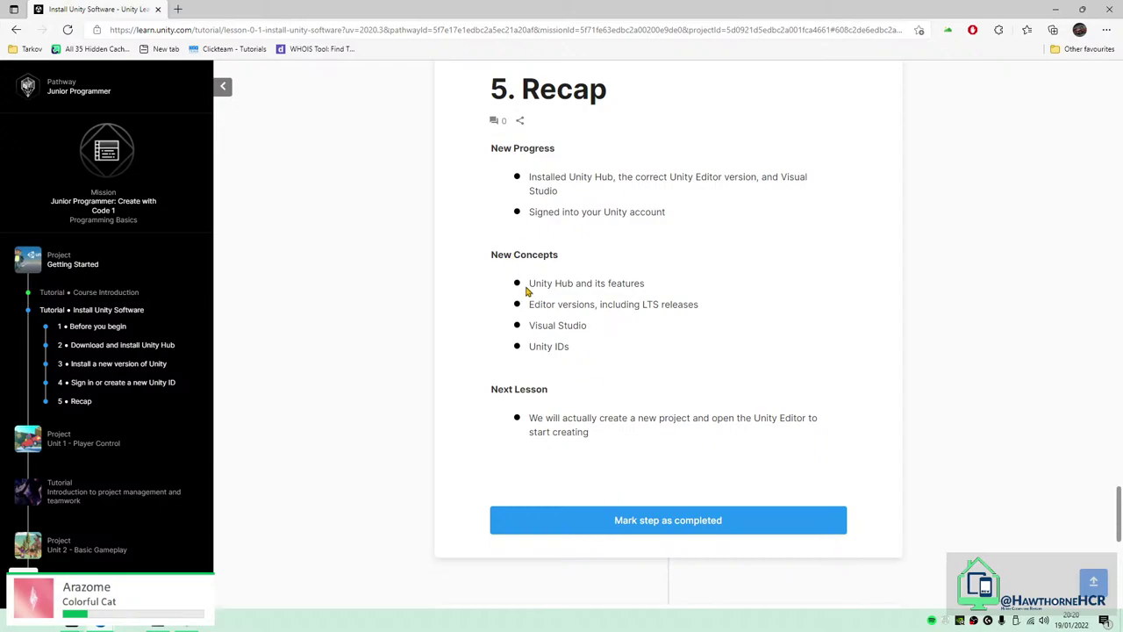
click(662, 527)
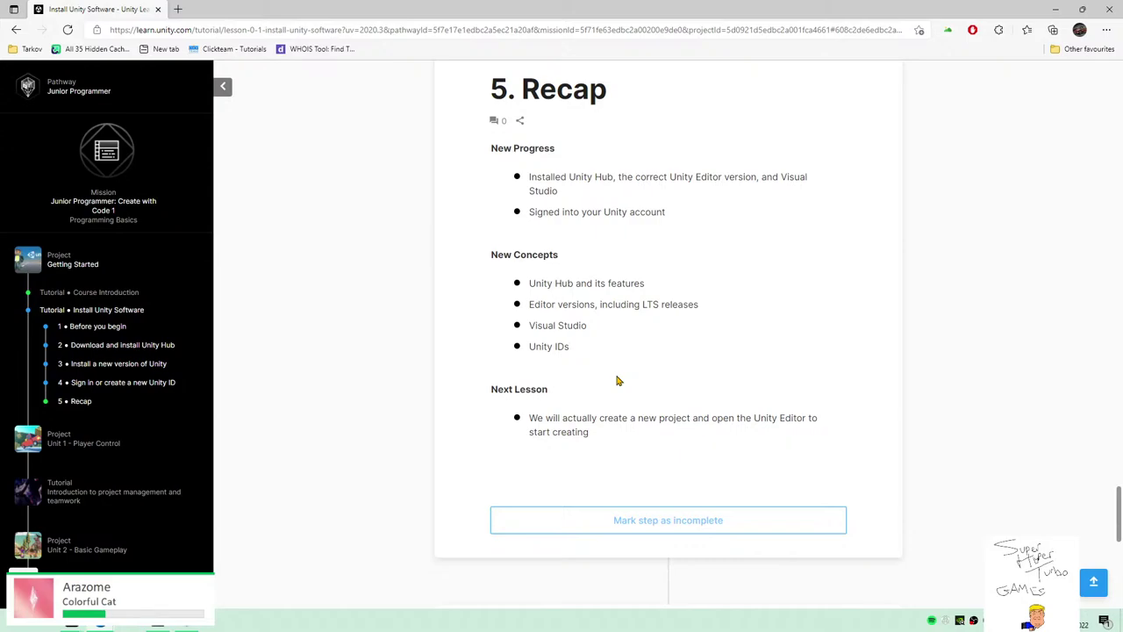
Mark all of the Install Unity Software tutorial complete, dismiss the follow-up dialogs and continue to Unit 1 - Introduction.
scroll(578, 376, down, 5)
click(641, 278)
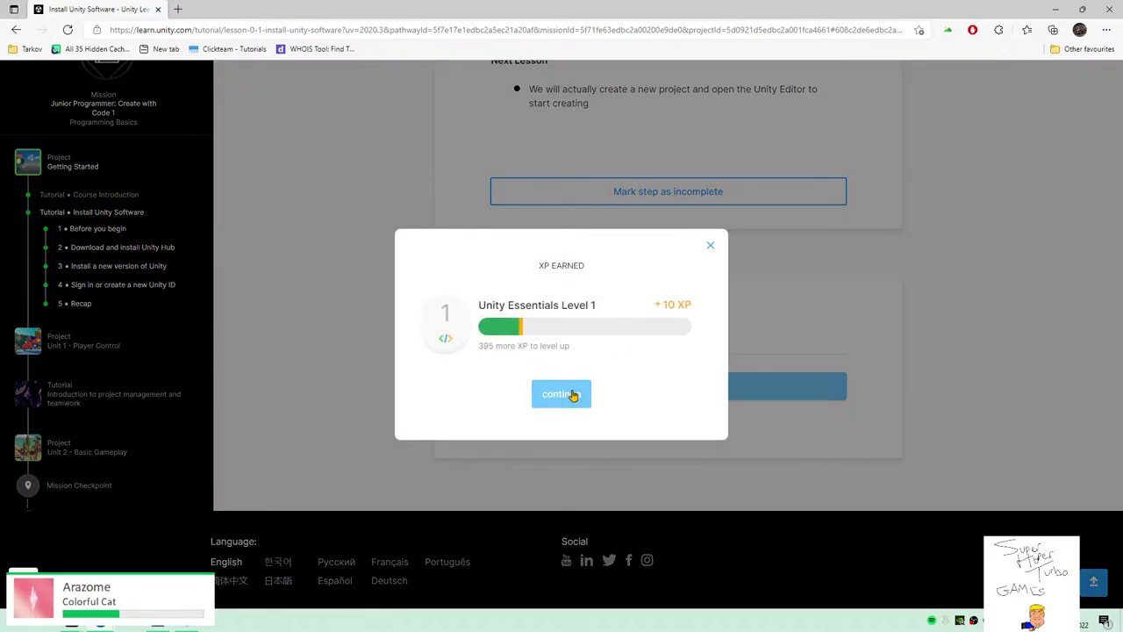
click(572, 395)
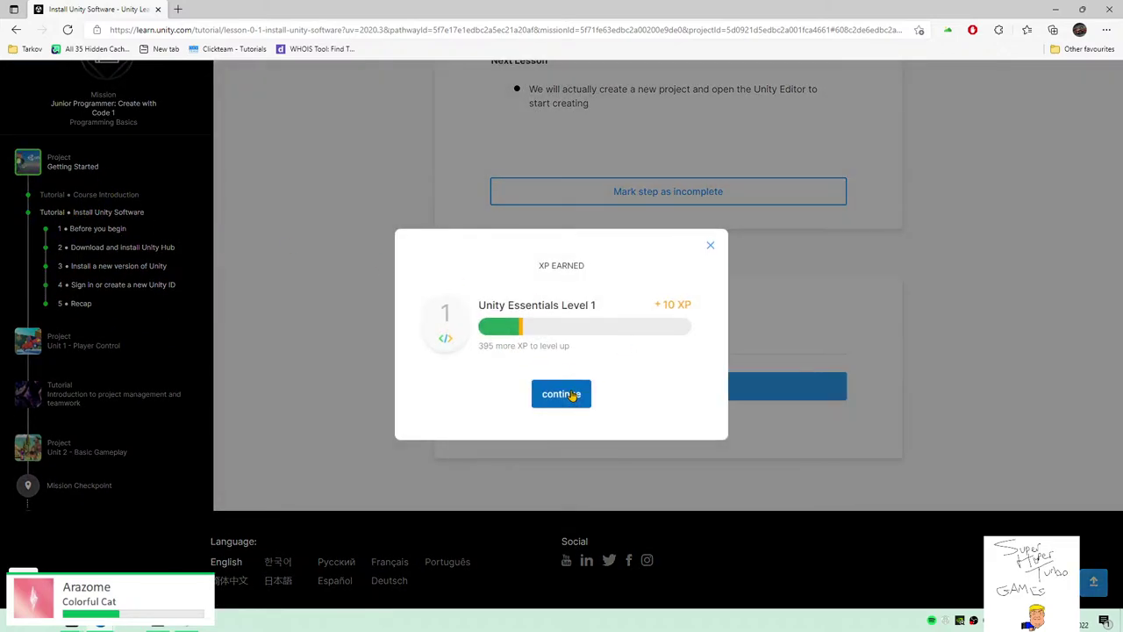
click(777, 257)
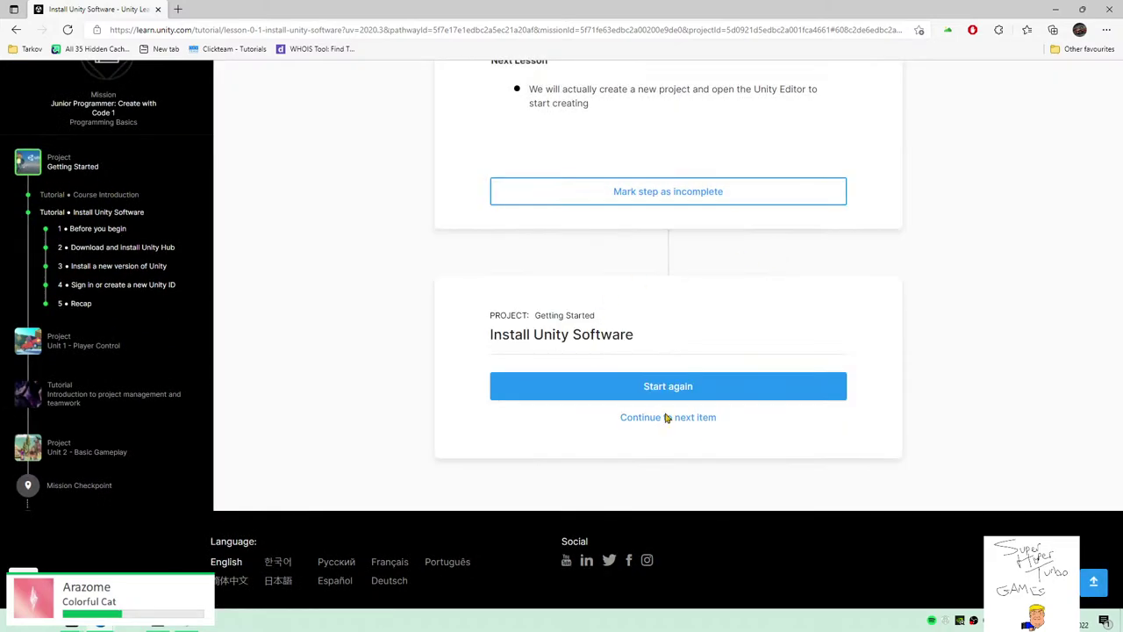
click(699, 422)
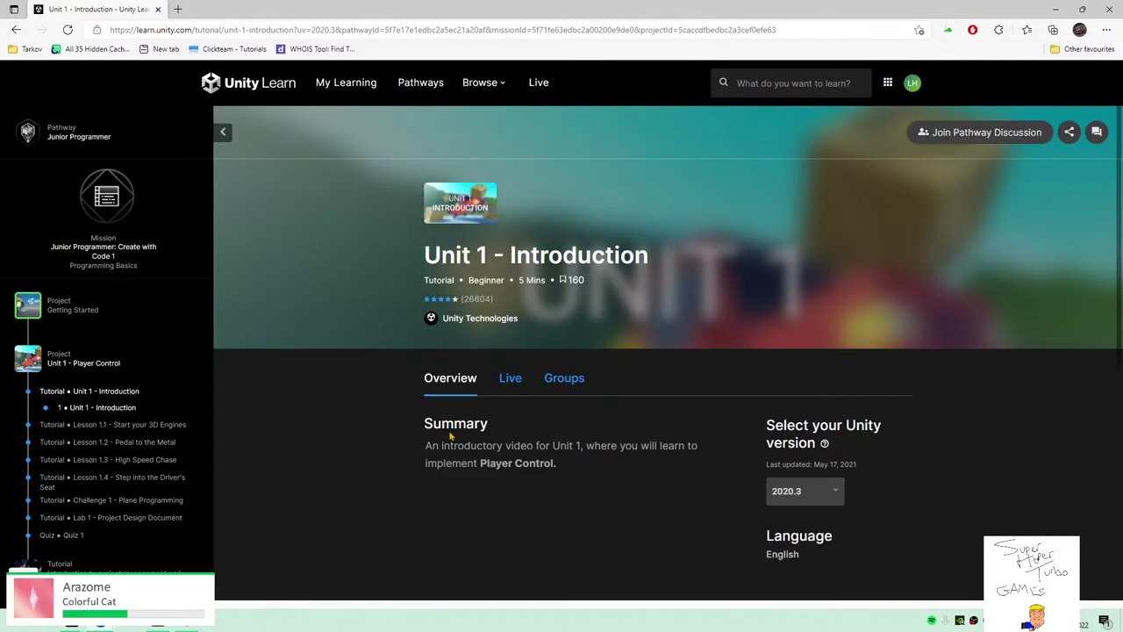
Play the Unit 1 - Introduction video in full screen.
scroll(627, 482, down, 9)
scroll(916, 364, down, 3)
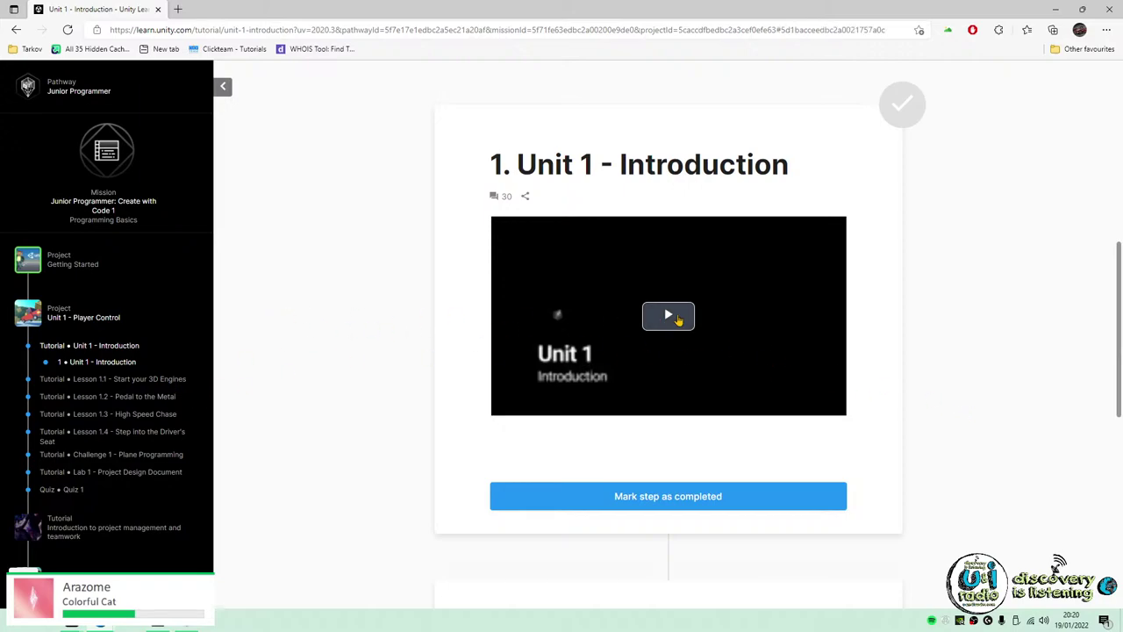
click(678, 321)
click(834, 405)
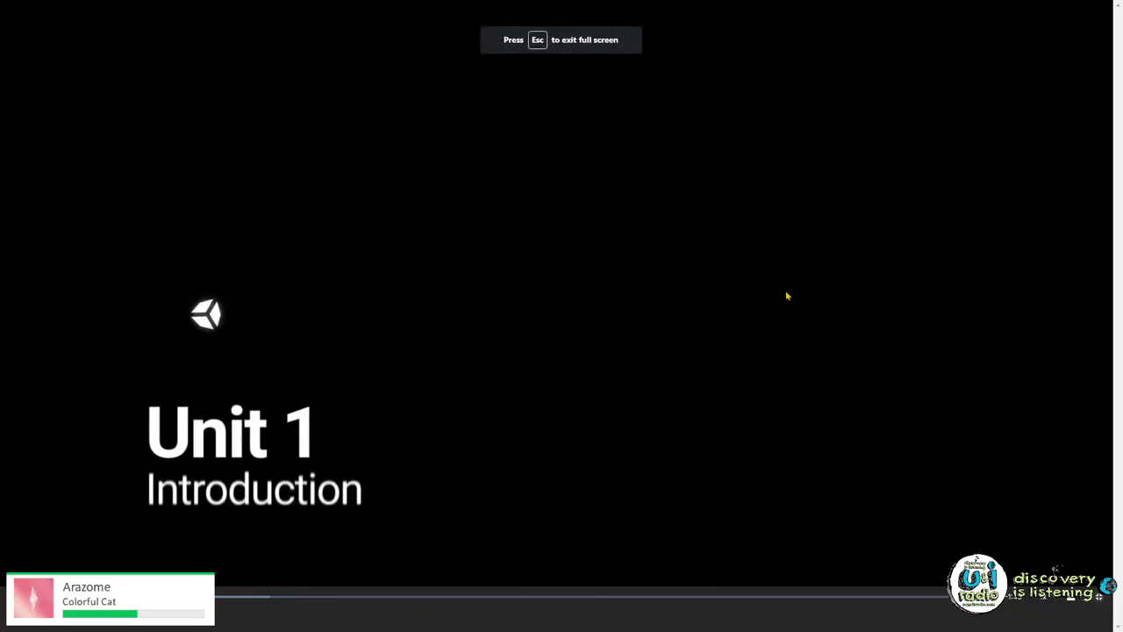
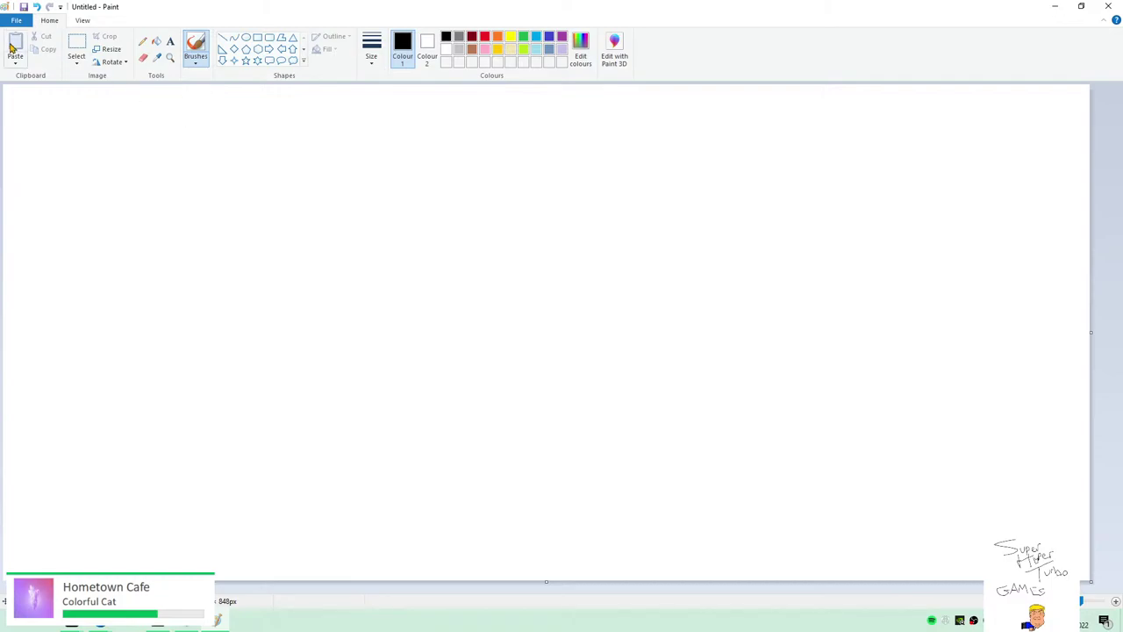
In Paint, draw two large rectangular frames side by side, with four small rectangles inside the left frame.
mouse_move(73, 132)
mouse_down()
mouse_move(468, 143)
mouse_move(507, 414)
mouse_move(62, 409)
mouse_move(74, 137)
mouse_up()
drag(612, 136, 619, 393)
mouse_move(615, 135)
mouse_down()
mouse_move(1024, 137)
mouse_move(1042, 186)
mouse_move(1050, 432)
mouse_move(617, 431)
mouse_move(622, 381)
mouse_up()
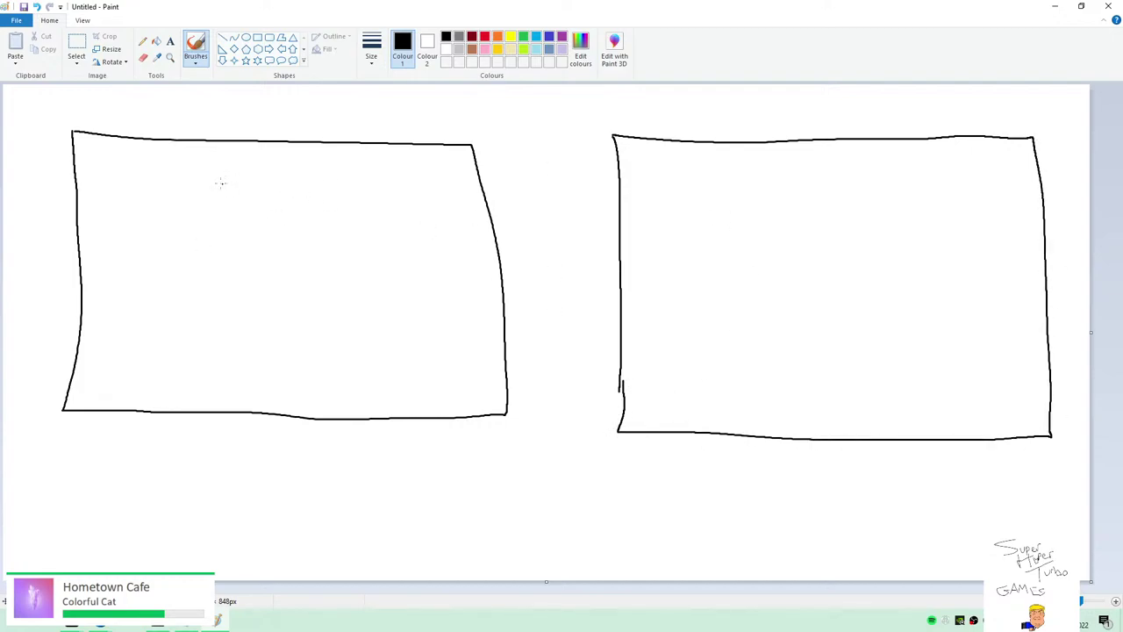
mouse_move(127, 184)
mouse_down()
mouse_move(206, 232)
mouse_move(196, 182)
mouse_move(127, 183)
mouse_up()
mouse_move(261, 265)
mouse_down()
mouse_move(258, 303)
mouse_move(359, 297)
mouse_move(341, 251)
mouse_move(254, 250)
mouse_up()
mouse_move(134, 325)
mouse_down()
mouse_move(208, 329)
mouse_move(178, 379)
mouse_move(130, 327)
mouse_up()
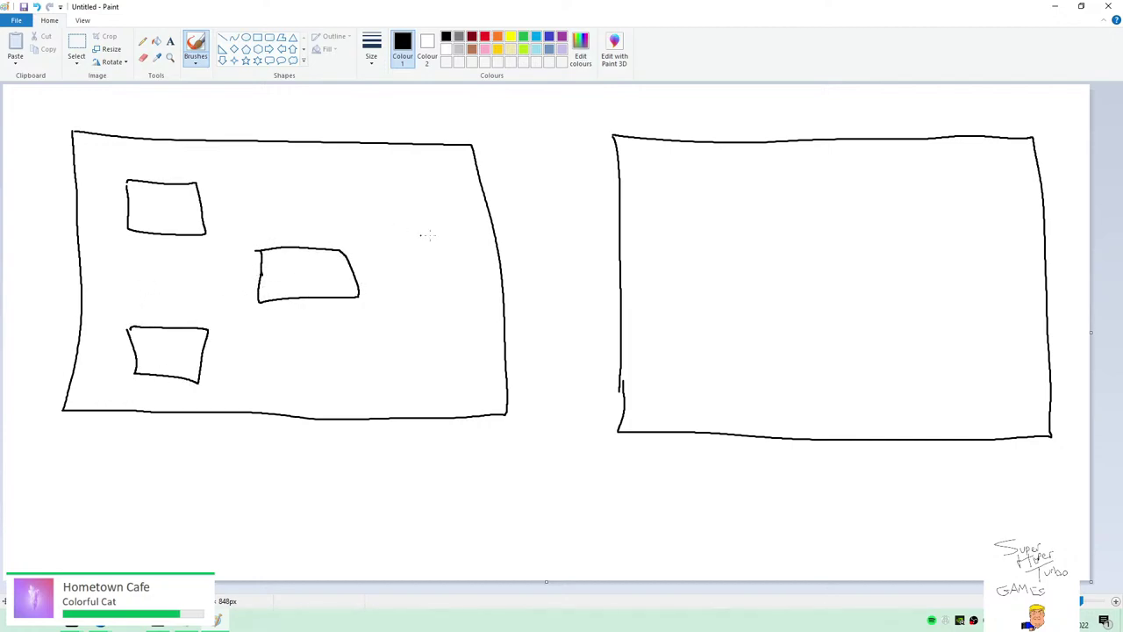
mouse_move(313, 344)
mouse_down()
mouse_move(311, 379)
mouse_move(396, 343)
mouse_move(316, 391)
mouse_up()
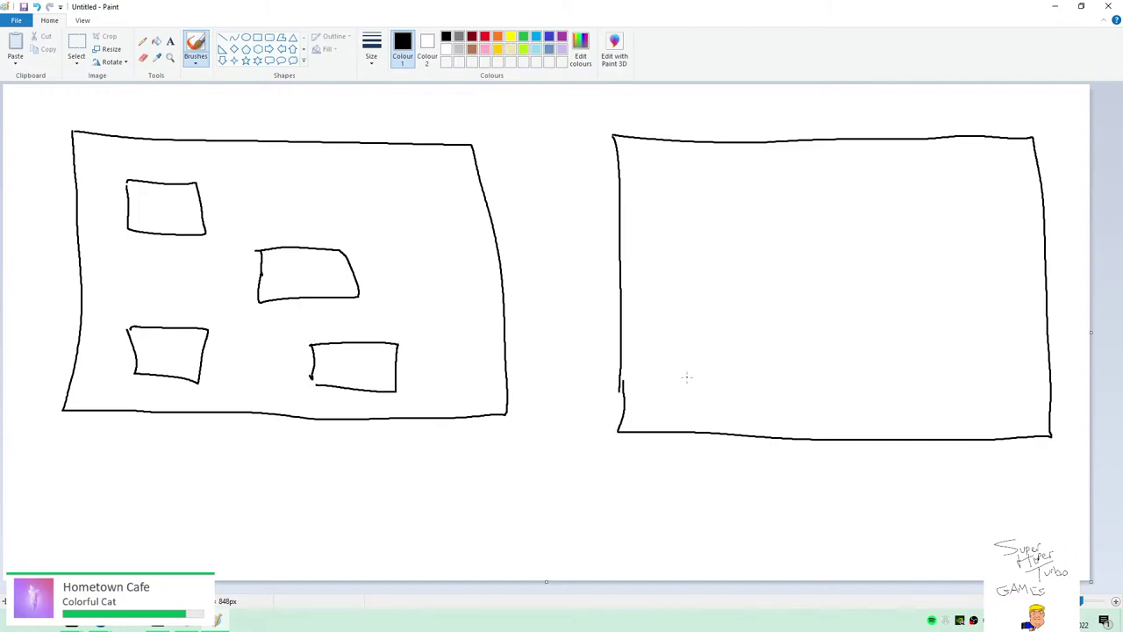
Draw branching paths around the small rectangles that lead to a circle, and cross the paths with X marks.
mouse_move(250, 221)
mouse_down()
mouse_move(230, 246)
mouse_move(261, 252)
mouse_up()
mouse_move(389, 307)
mouse_down()
mouse_move(361, 334)
mouse_move(389, 337)
mouse_up()
mouse_move(213, 200)
mouse_down()
mouse_move(232, 354)
mouse_move(273, 355)
mouse_move(294, 325)
mouse_move(426, 326)
mouse_move(434, 362)
mouse_move(462, 381)
mouse_up()
mouse_move(219, 212)
mouse_down()
mouse_move(386, 211)
mouse_move(389, 261)
mouse_move(428, 260)
mouse_move(430, 324)
mouse_up()
mouse_move(423, 251)
mouse_down()
mouse_move(411, 271)
mouse_move(427, 270)
mouse_up()
drag(359, 204, 341, 221)
drag(345, 205, 378, 233)
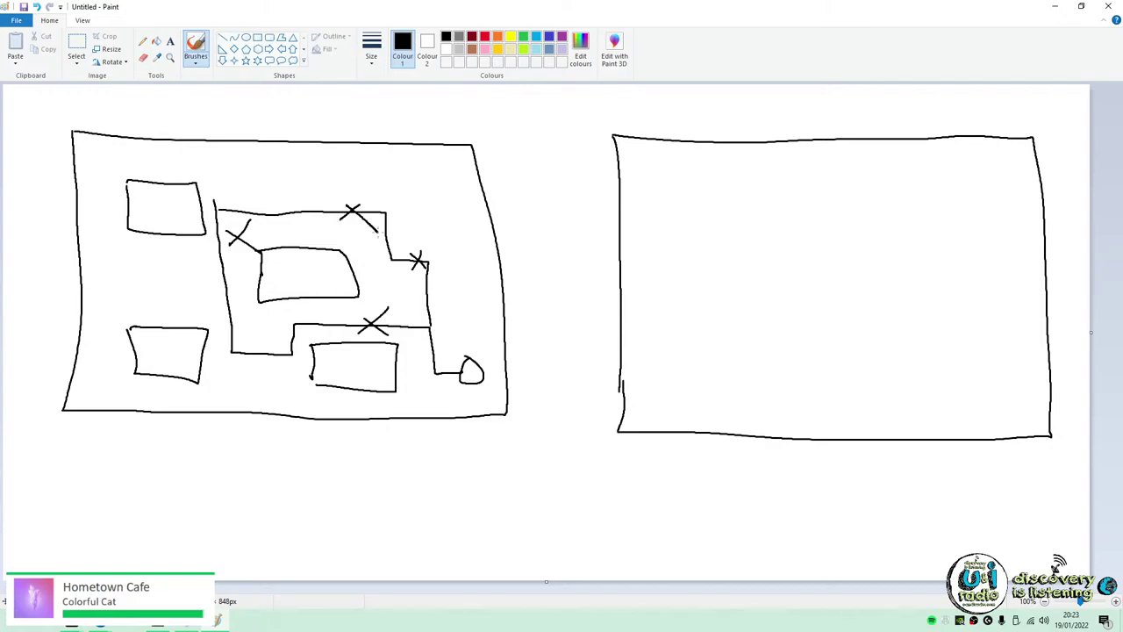
Undo the stray stroke and draw a stick figure at the paths' start with arrows pointing left, right and down.
drag(304, 218, 308, 230)
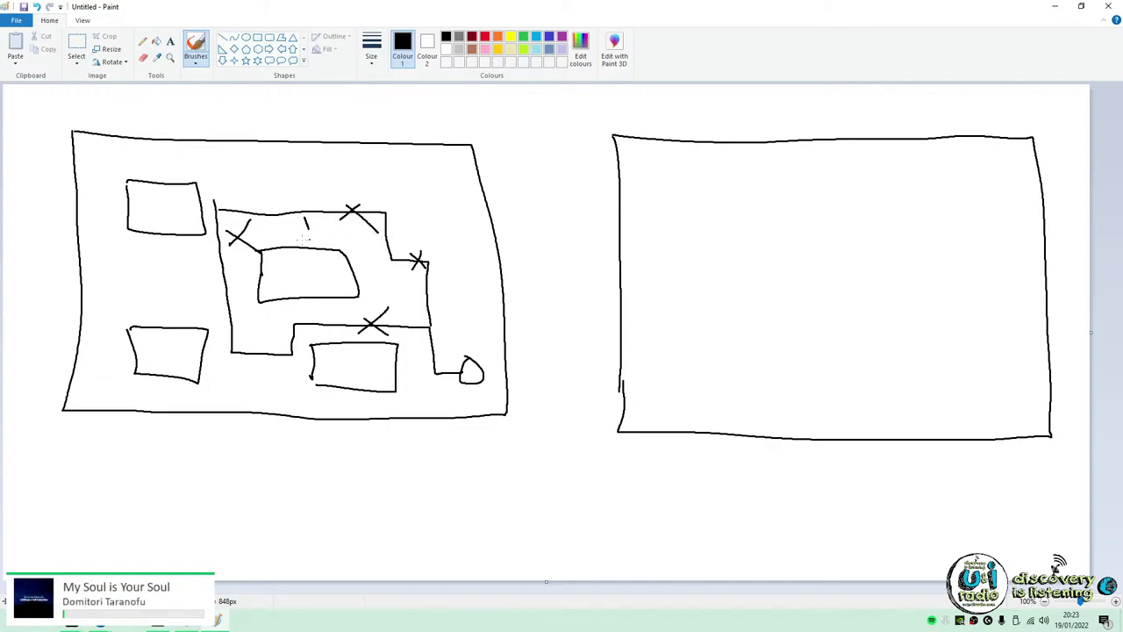
key(ctrl+z)
drag(236, 161, 249, 181)
mouse_move(232, 196)
mouse_down()
mouse_move(268, 173)
mouse_move(270, 182)
mouse_move(208, 184)
mouse_up()
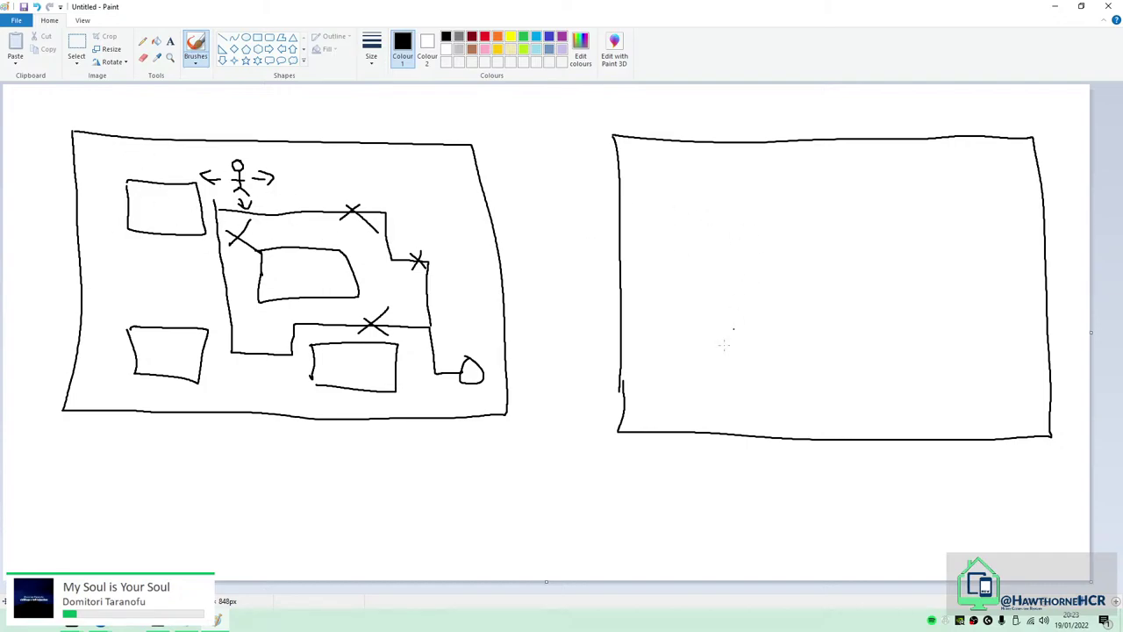
Draw a horizontal corridor of two lines in the right frame, containing a stick figure with arrows pointing left and right.
drag(658, 374, 1040, 377)
drag(638, 291, 1000, 298)
mouse_move(725, 309)
mouse_down()
mouse_move(706, 359)
mouse_move(728, 357)
mouse_move(660, 335)
mouse_move(668, 344)
mouse_up()
drag(741, 336, 763, 336)
mouse_move(757, 328)
mouse_down()
mouse_move(770, 336)
mouse_move(760, 344)
mouse_up()
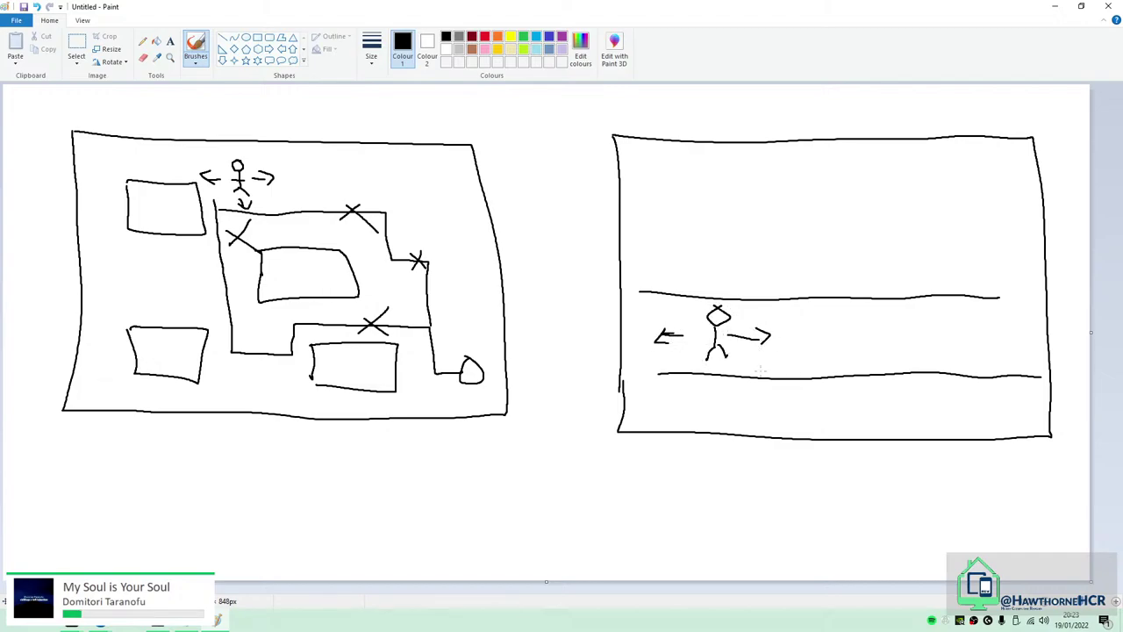
Add a horned figure with a left arrow and a downward arrow above the corridor, then close Paint without saving.
mouse_move(888, 314)
mouse_down()
mouse_move(886, 351)
mouse_move(902, 349)
mouse_up()
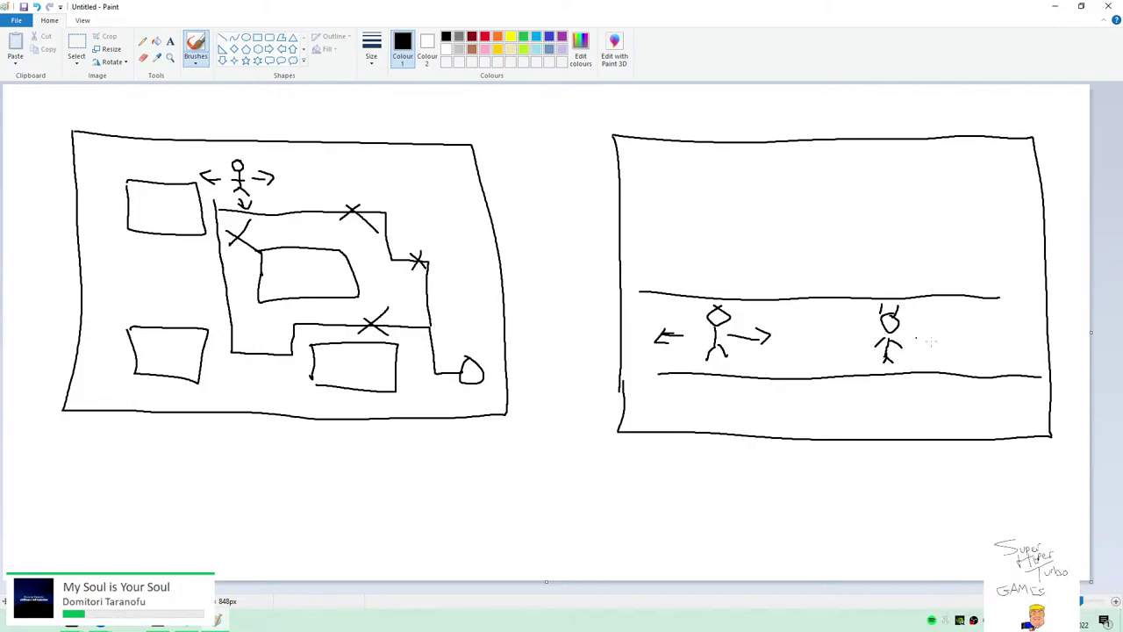
drag(850, 333, 849, 350)
mouse_move(780, 172)
mouse_down()
mouse_move(781, 209)
mouse_move(798, 199)
mouse_up()
drag(699, 344, 688, 320)
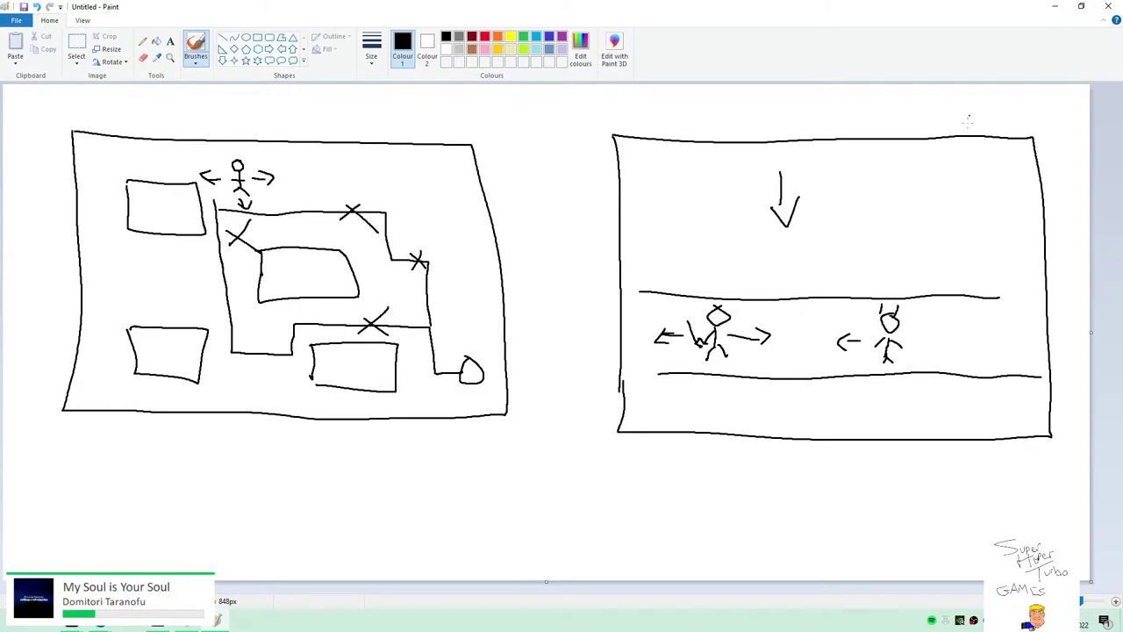
click(1107, 7)
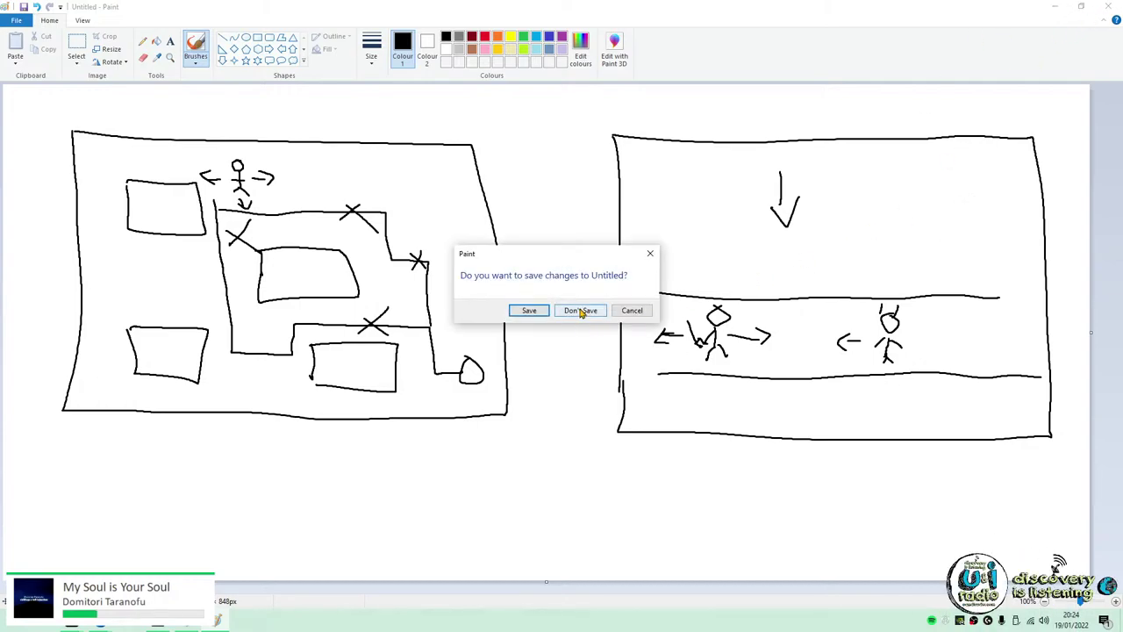
click(582, 310)
Mark Unit 1 - Introduction as completed, skip its rating, and switch to the Learning Project in the Unity Editor.
scroll(900, 505, down, 4)
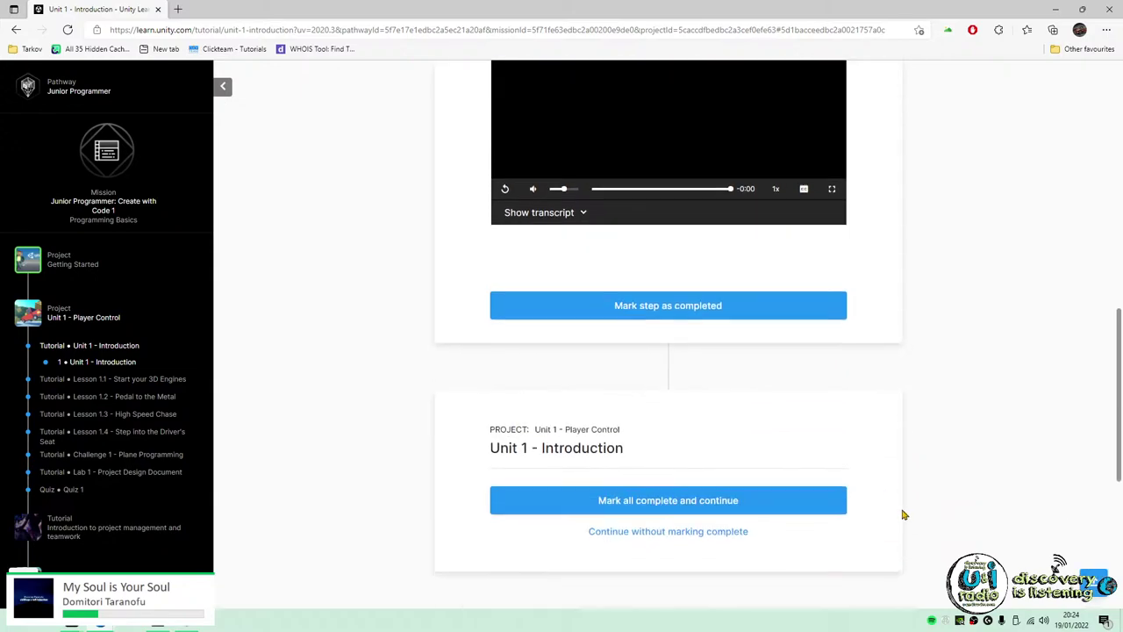
click(670, 392)
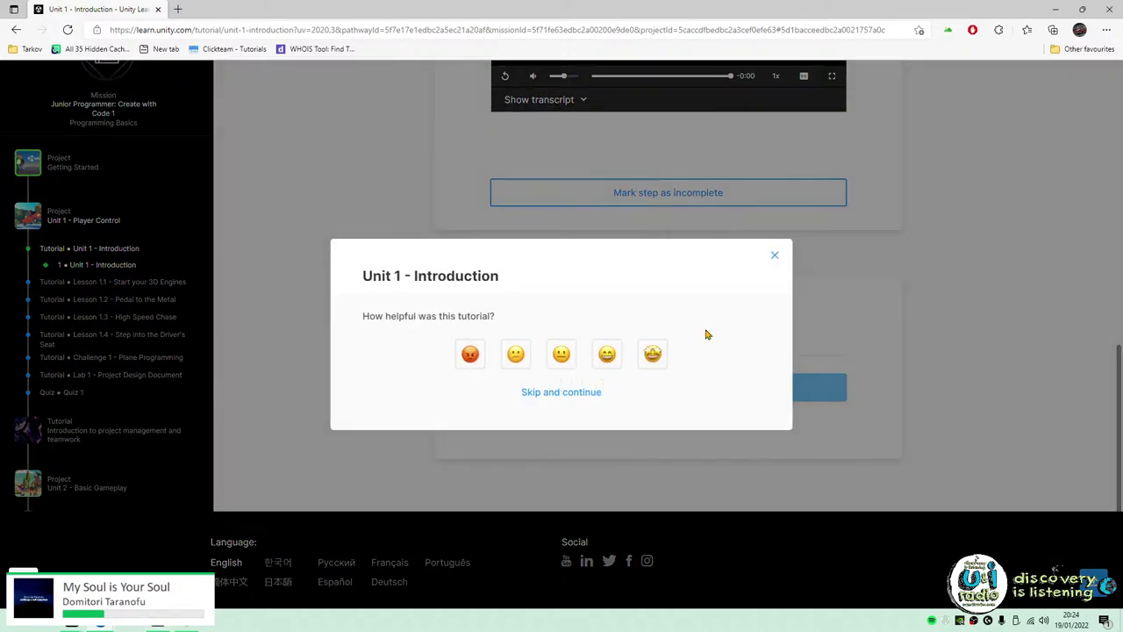
click(571, 394)
click(162, 627)
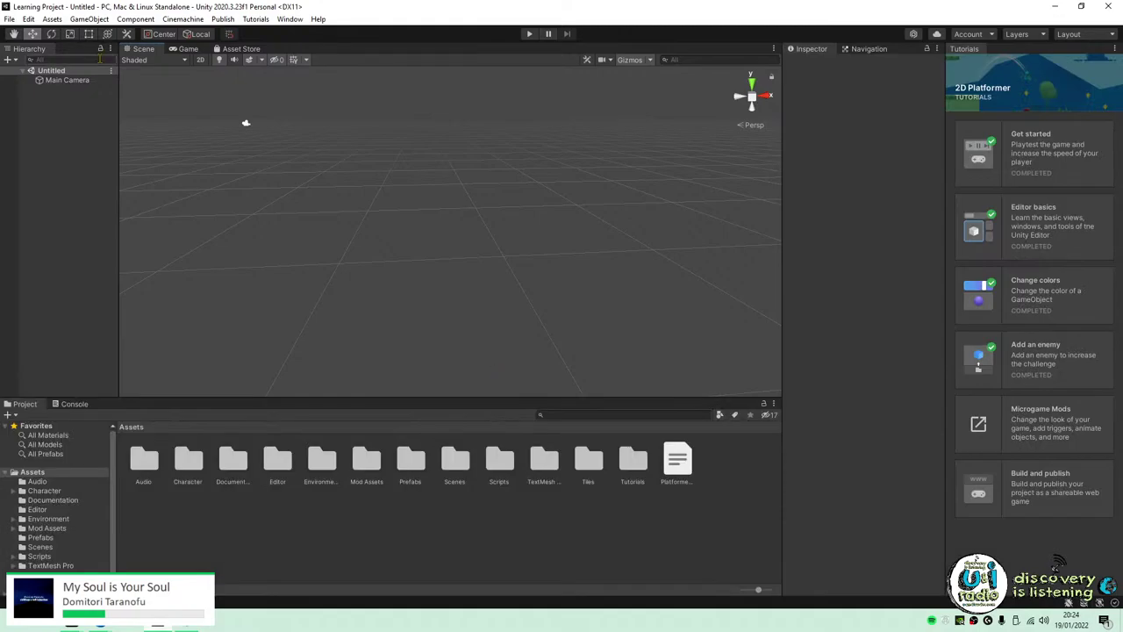
Create a new empty scene in the Learning Project and switch to the Lesson 1.1 page in the browser.
click(8, 19)
click(37, 33)
double_click(172, 119)
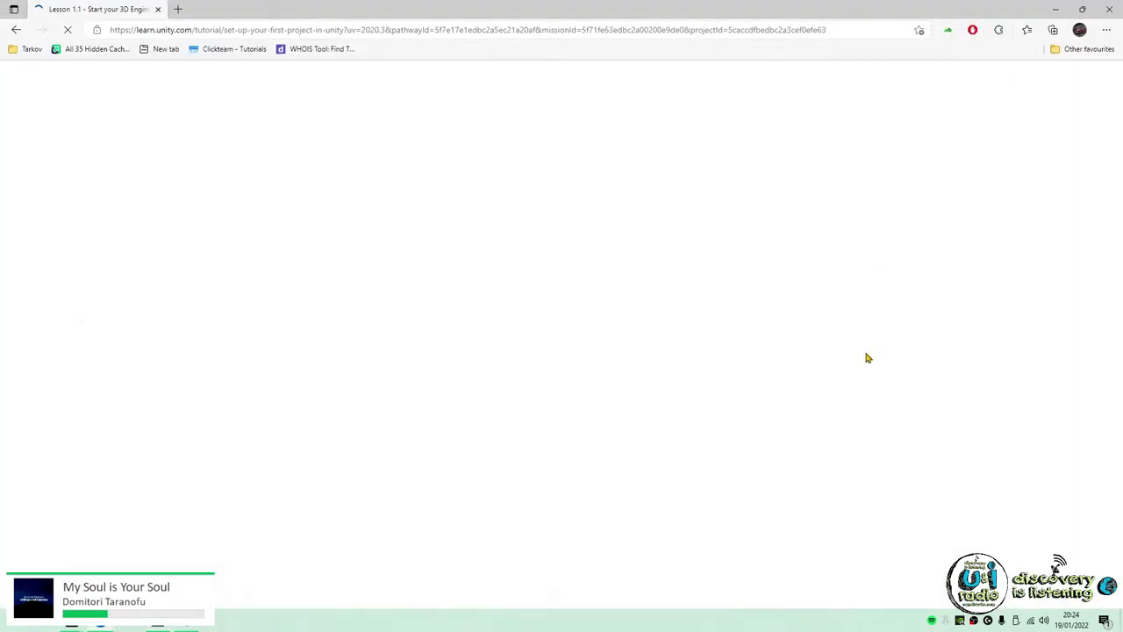
click(1055, 6)
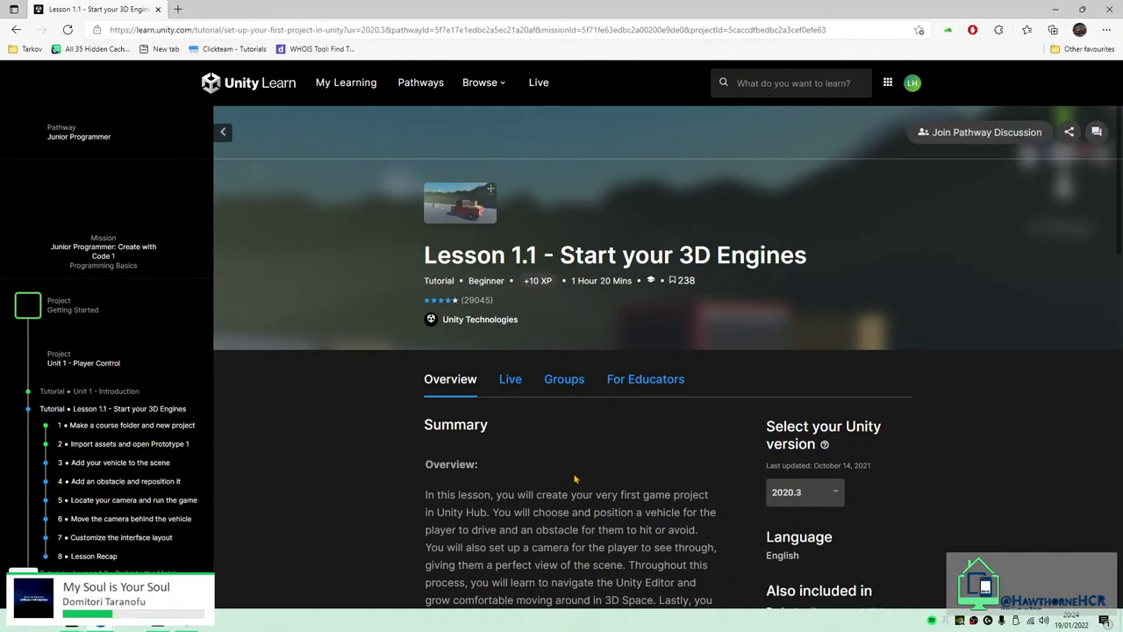
Read the Summary, Project Outcome and Materials sections of Lesson 1.1 - Start your 3D Engines.
scroll(558, 554, down, 1)
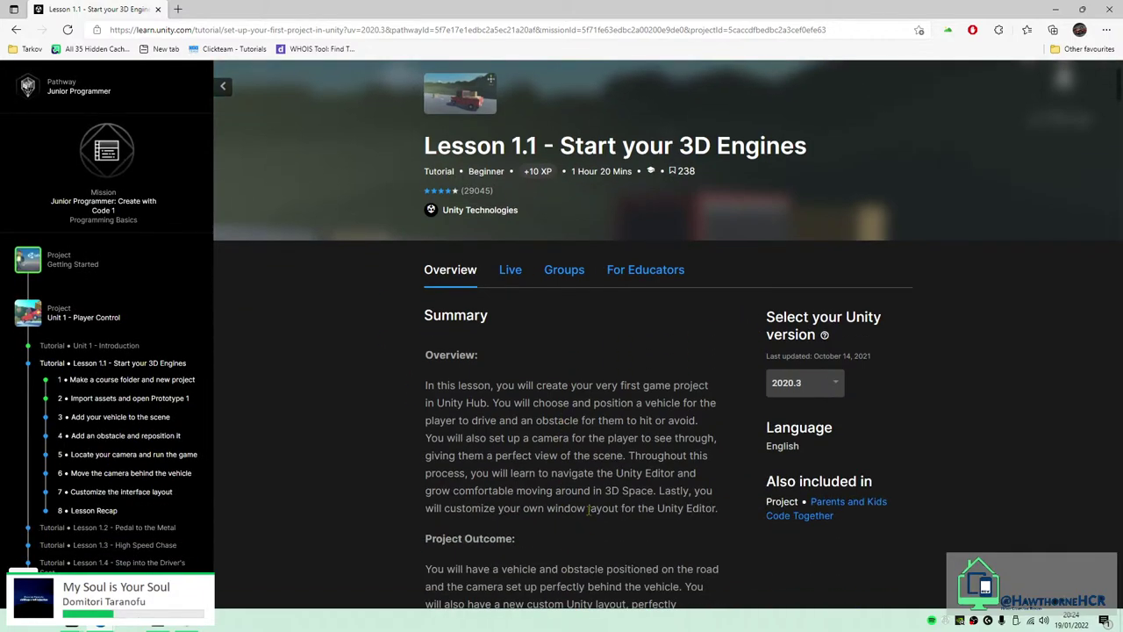
scroll(570, 400, down, 2)
drag(425, 275, 725, 399)
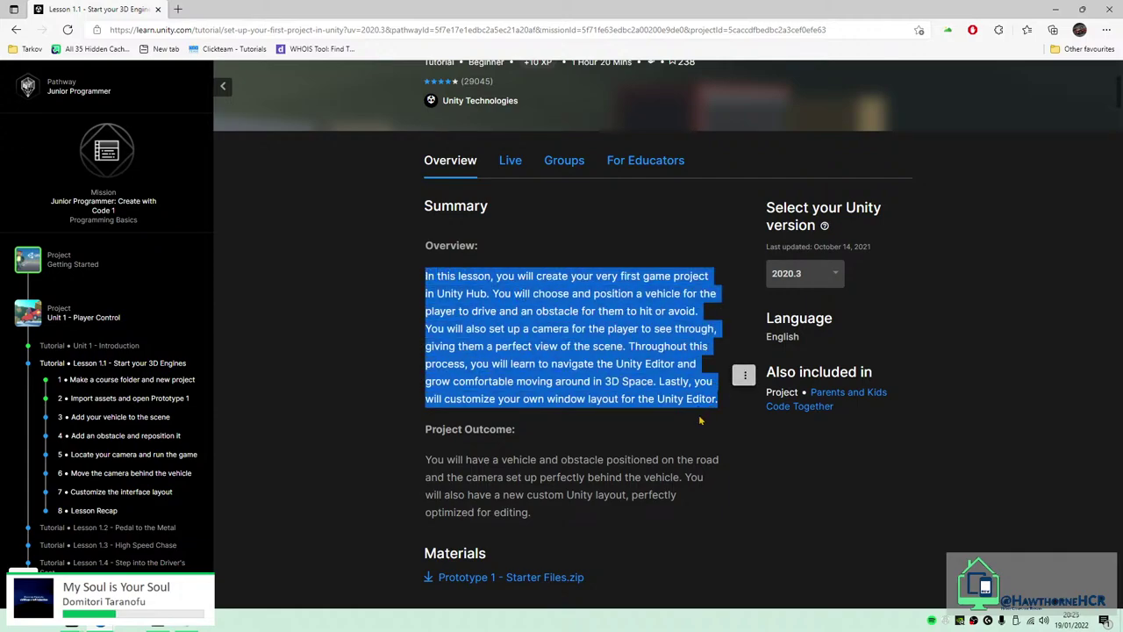
scroll(697, 412, down, 2)
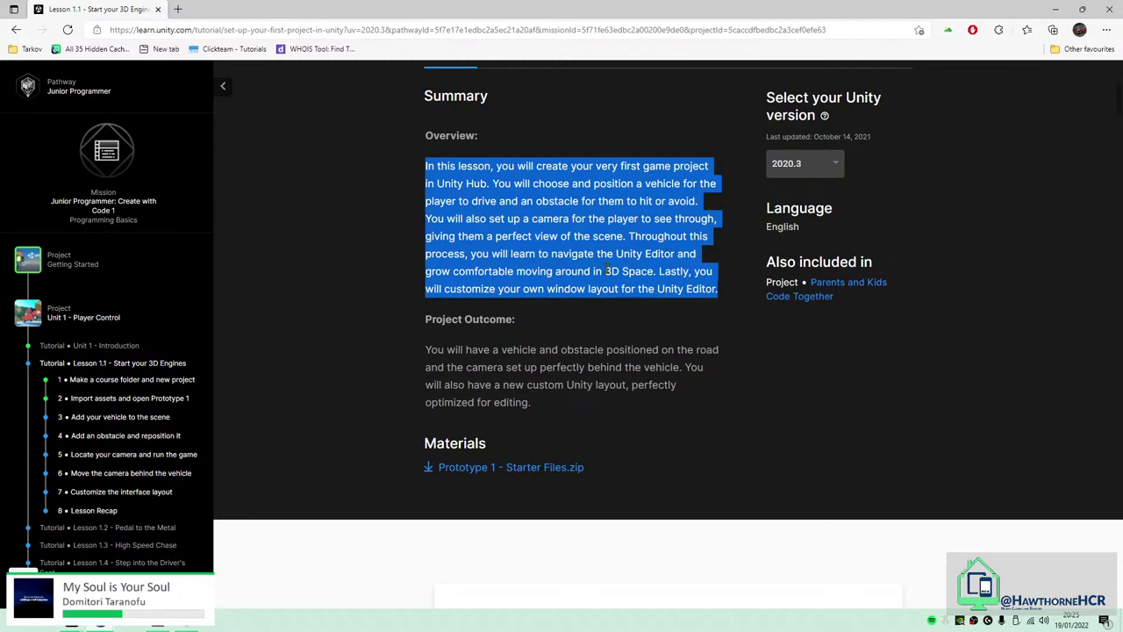
scroll(570, 285, down, 1)
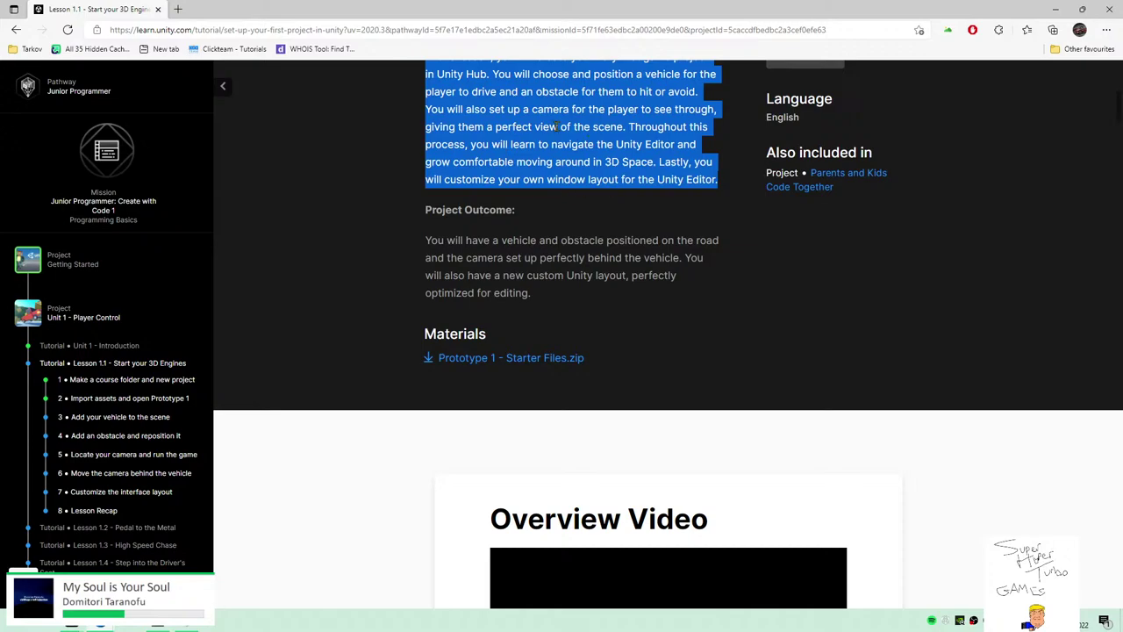
scroll(811, 298, down, 1)
scroll(811, 298, down, 1)
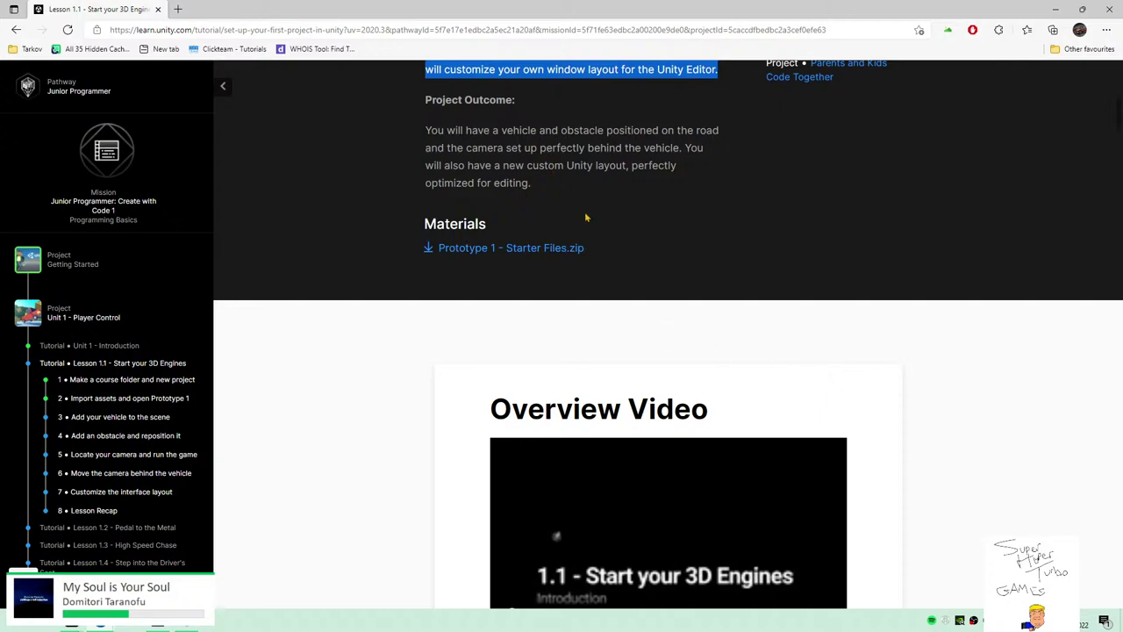
scroll(586, 212, up, 1)
scroll(617, 314, down, 4)
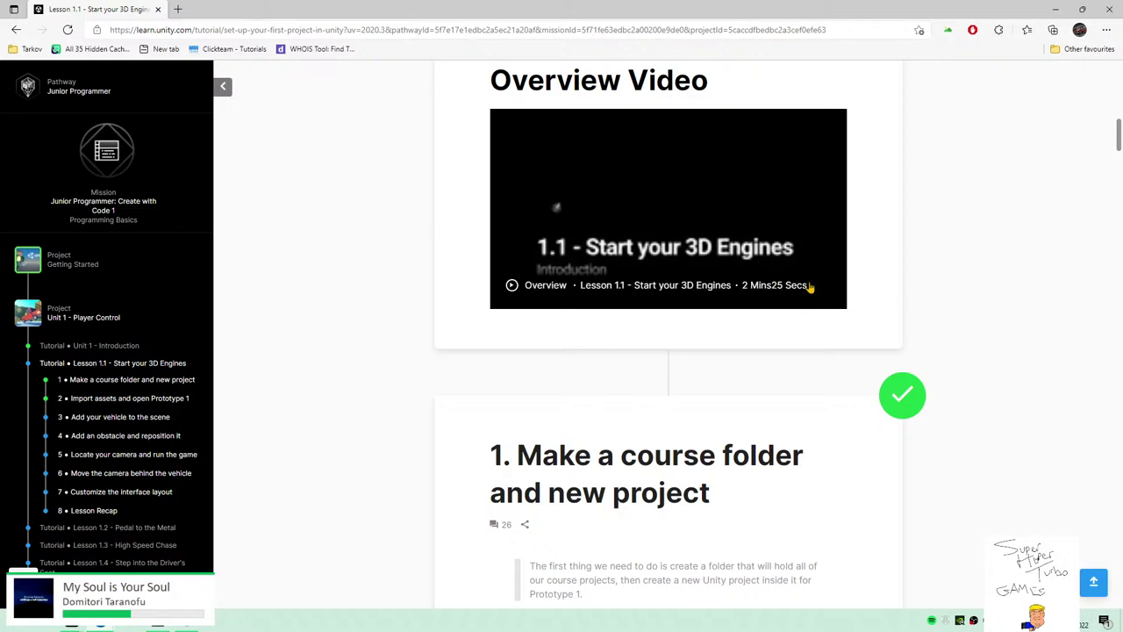
Look through the Lesson 1.1 steps, from making a course folder to the Lesson Recap.
scroll(877, 329, down, 8)
scroll(996, 351, down, 15)
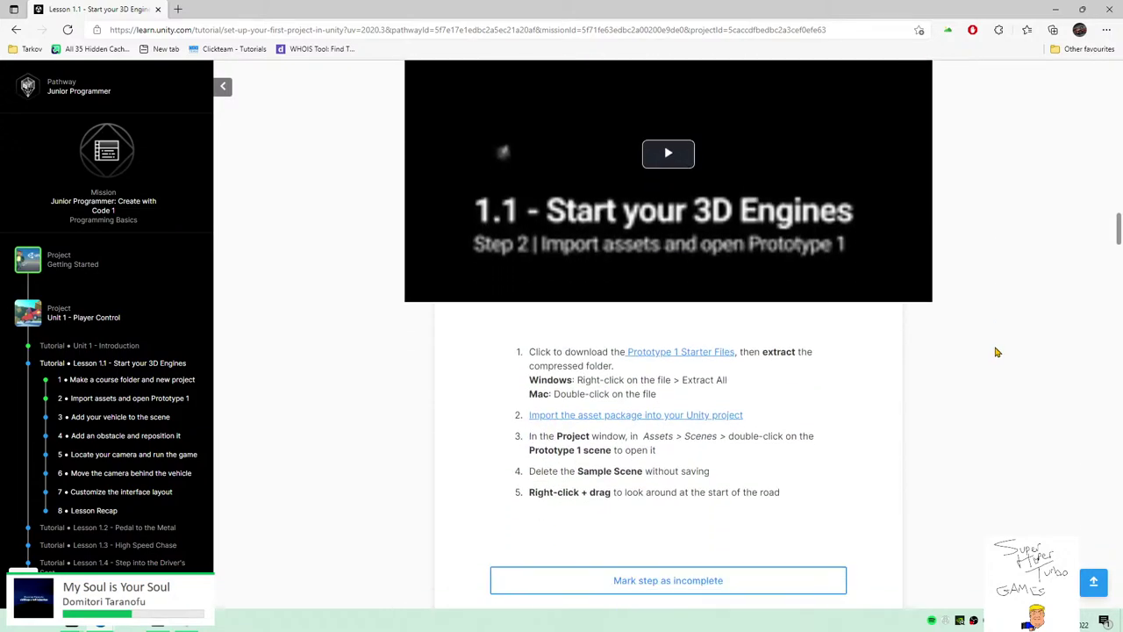
scroll(869, 351, up, 15)
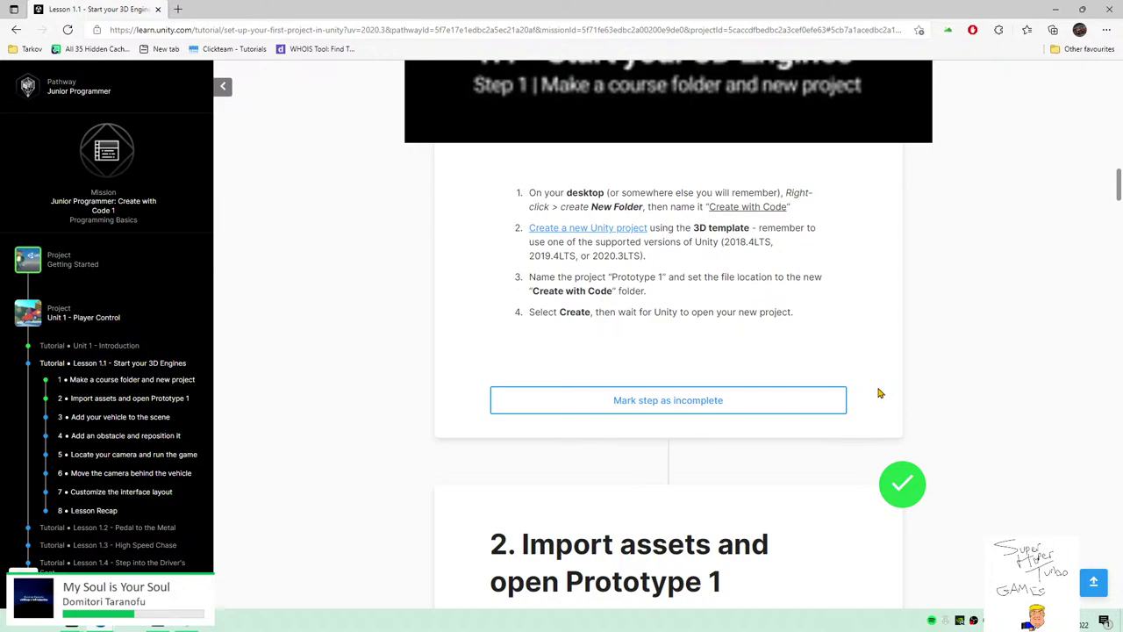
scroll(685, 388, up, 1)
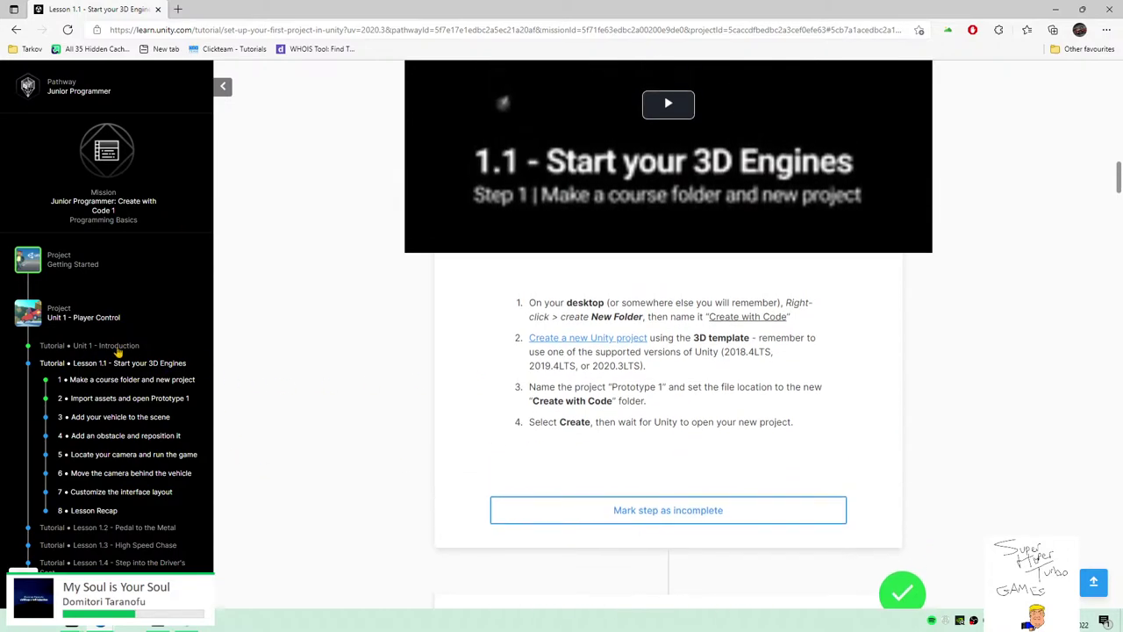
scroll(1010, 369, up, 2)
scroll(1031, 383, down, 4)
scroll(1030, 380, up, 3)
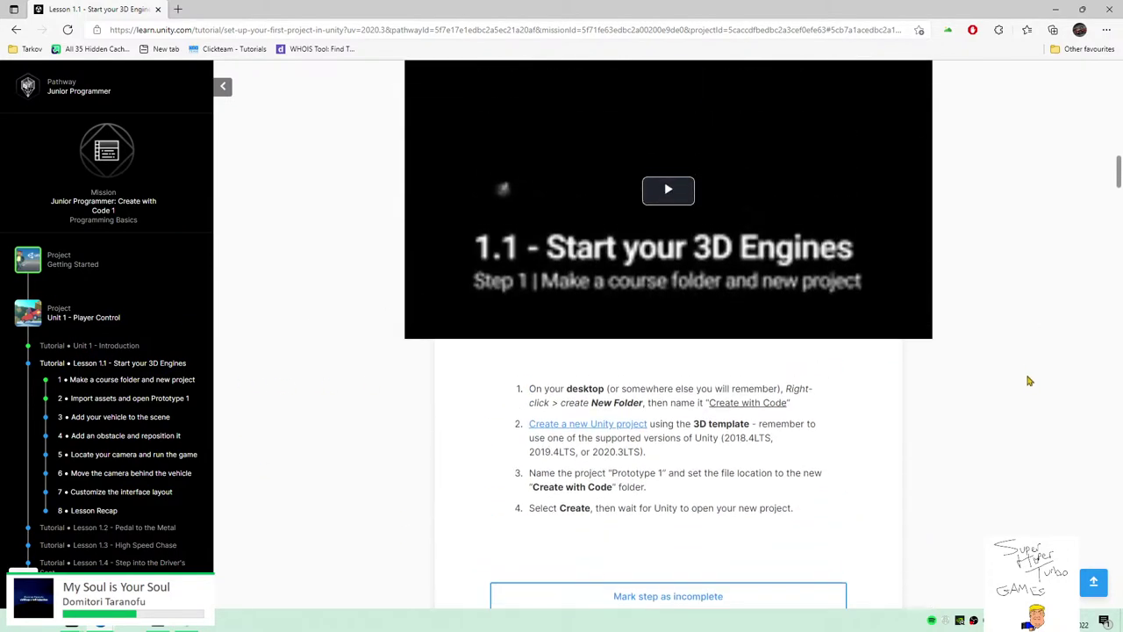
scroll(1018, 402, down, 20)
scroll(1019, 401, down, 20)
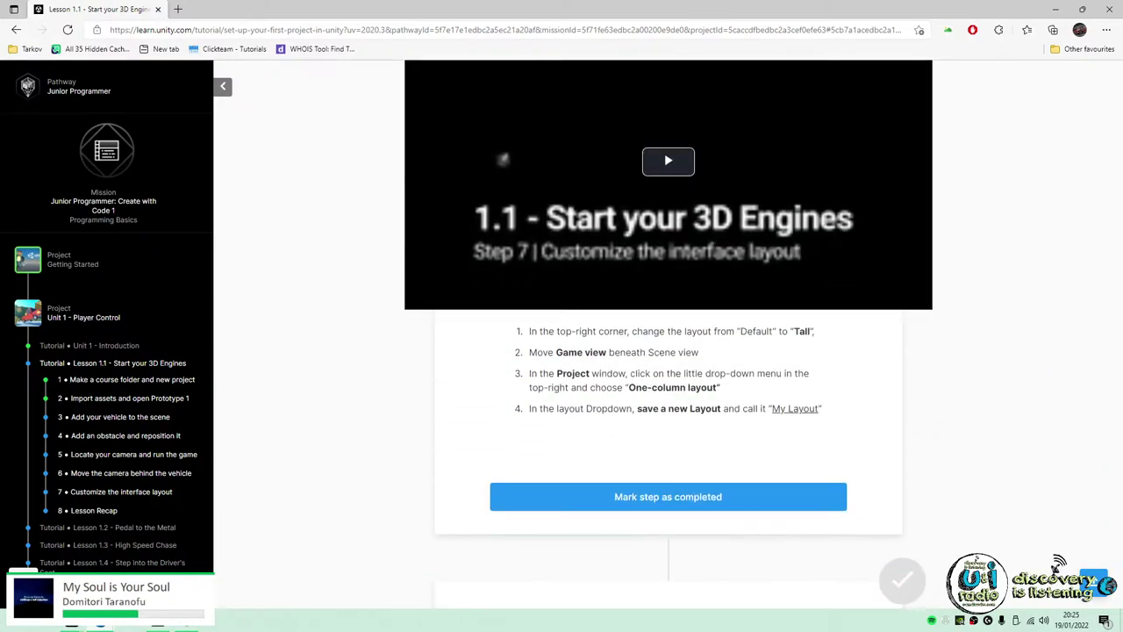
scroll(970, 429, down, 4)
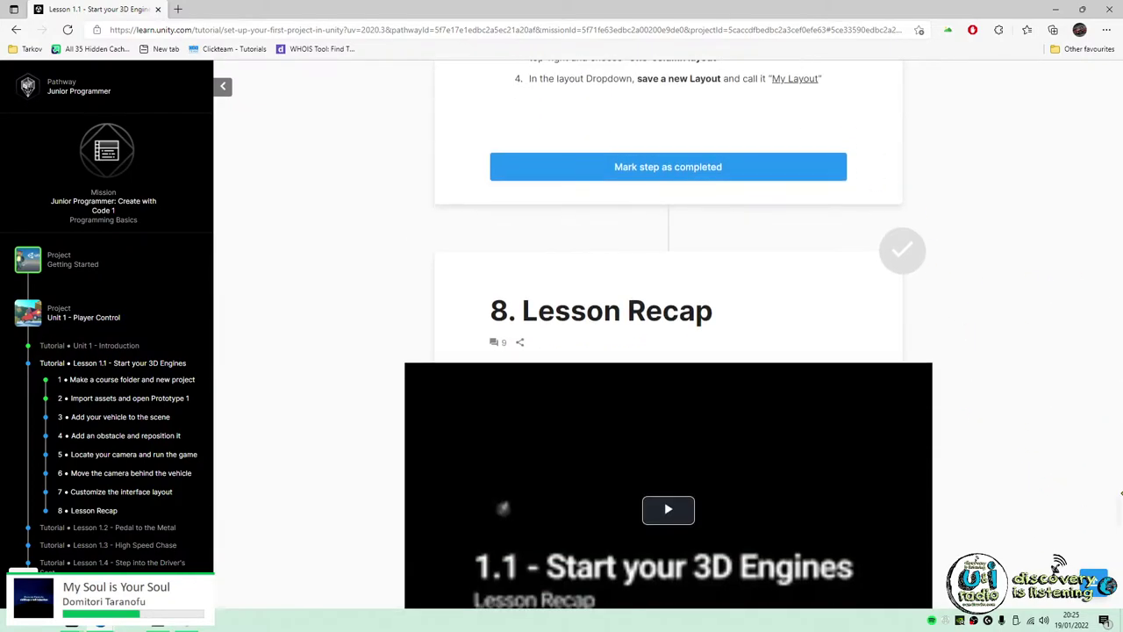
scroll(1120, 509, down, 10)
Download Prototype 1 - Starter Files.zip from the lesson's Materials section.
scroll(1083, 389, up, 20)
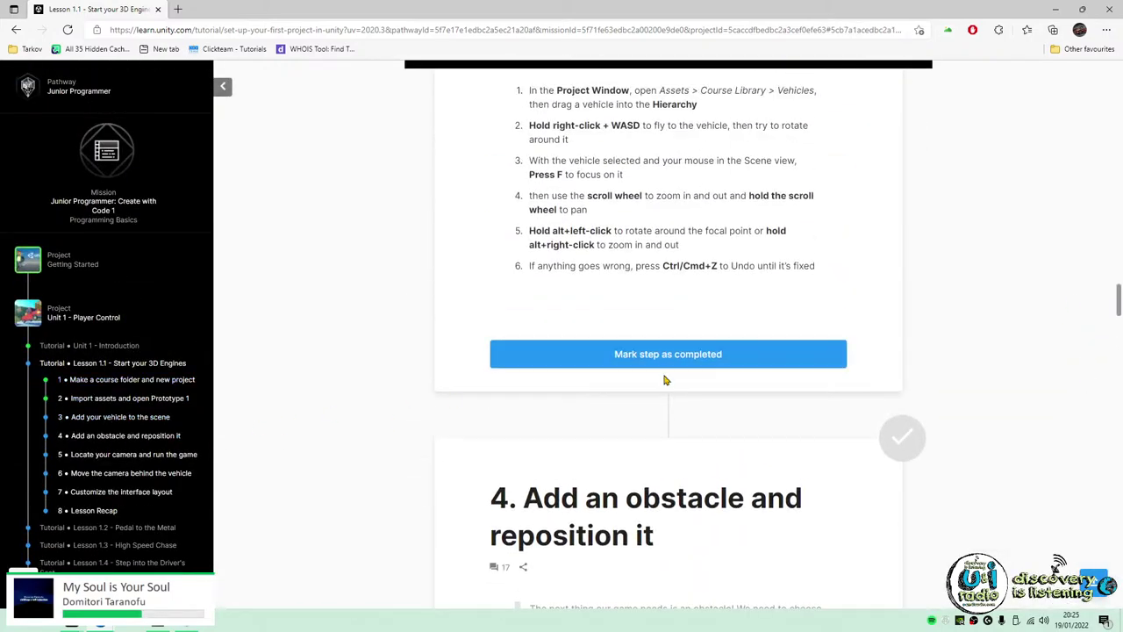
scroll(662, 371, up, 15)
scroll(608, 439, up, 8)
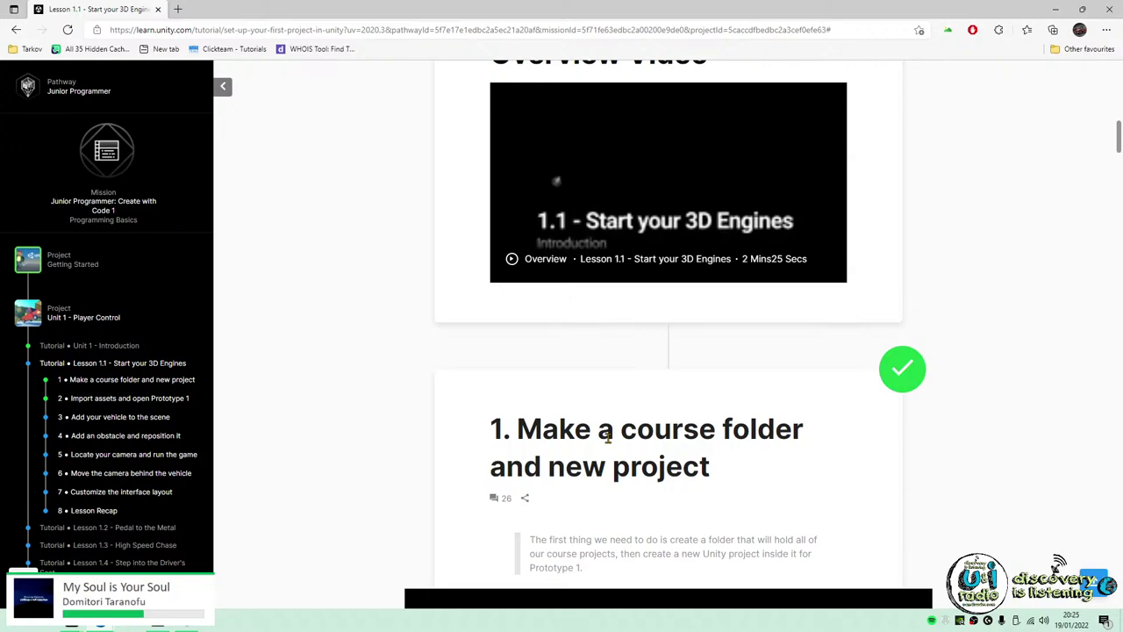
scroll(641, 439, up, 5)
scroll(658, 444, down, 6)
scroll(637, 285, up, 3)
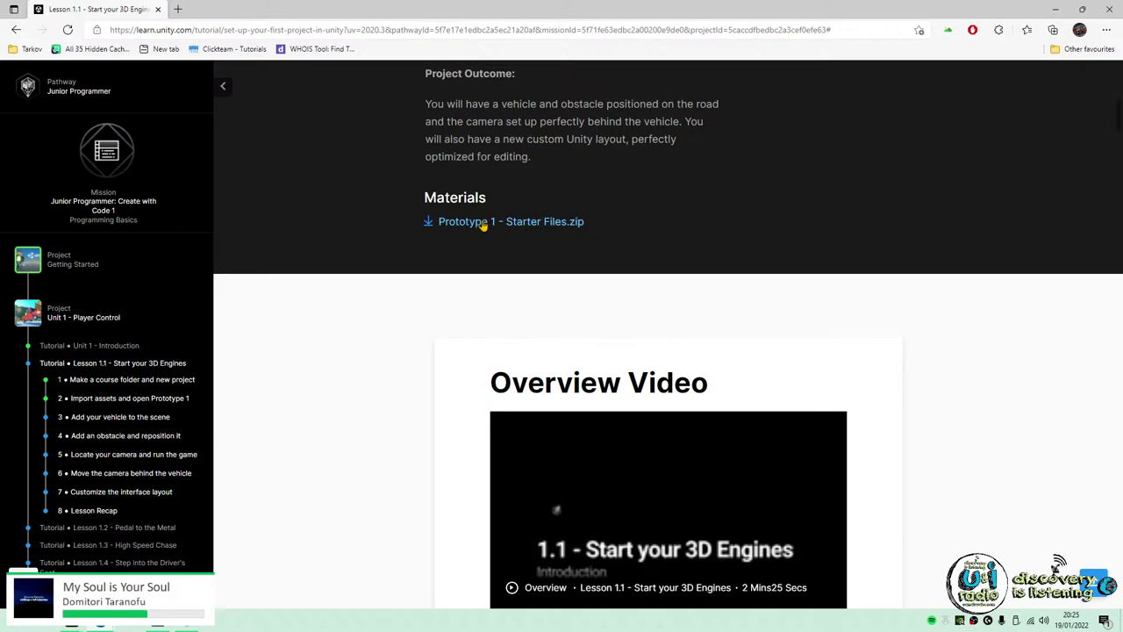
click(481, 226)
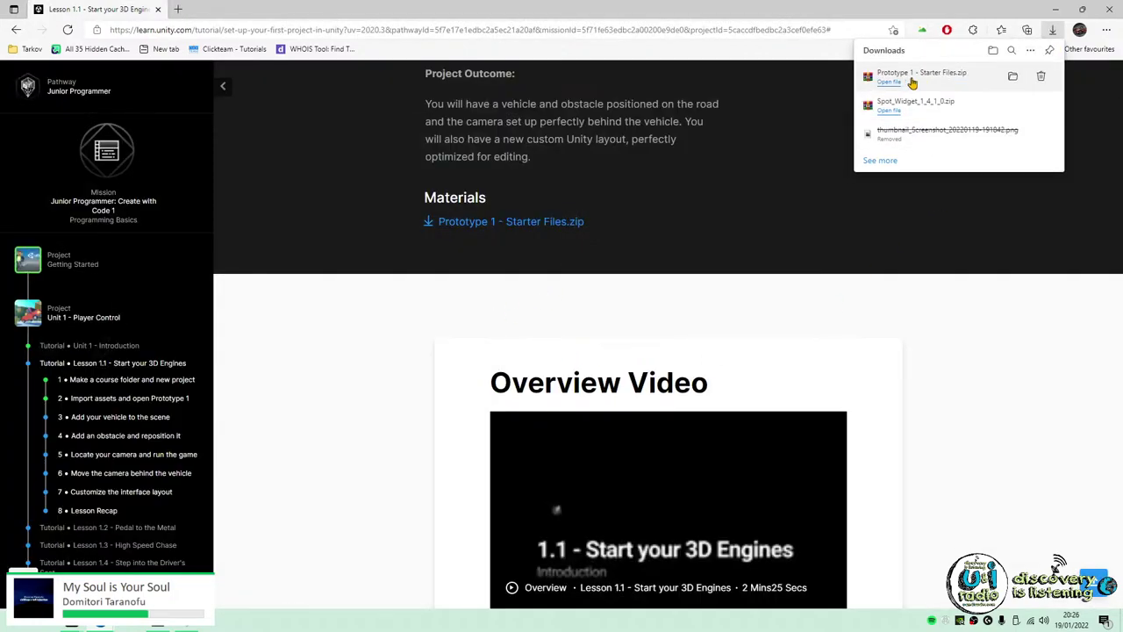
Watch the Lesson 1.1 Overview Video in full screen, then exit full screen.
scroll(947, 399, down, 3)
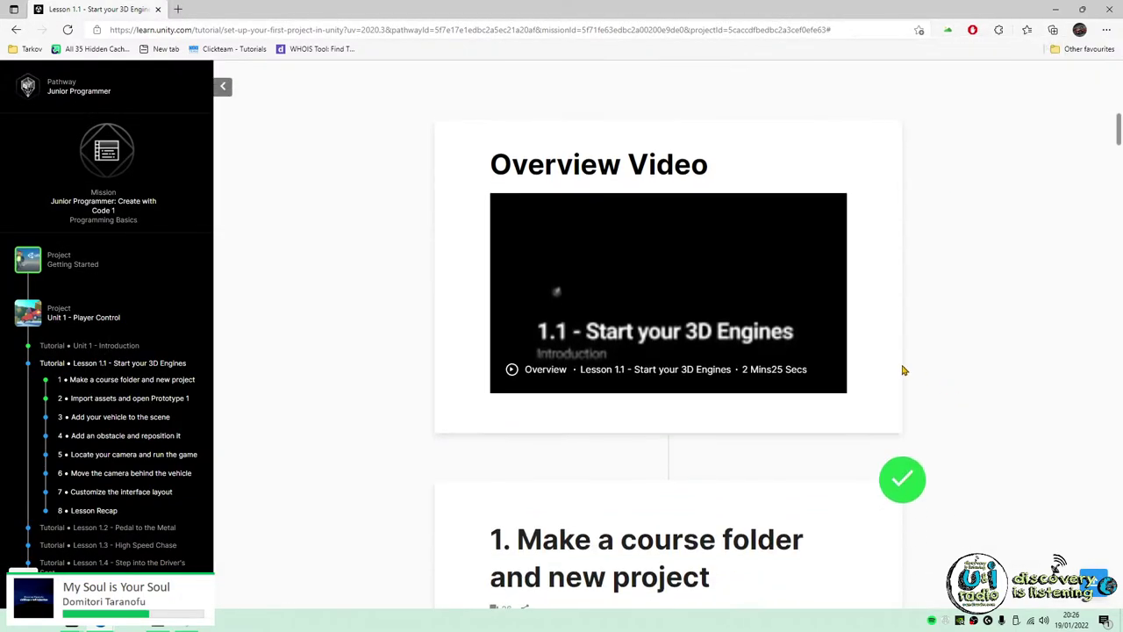
scroll(715, 336, up, 10)
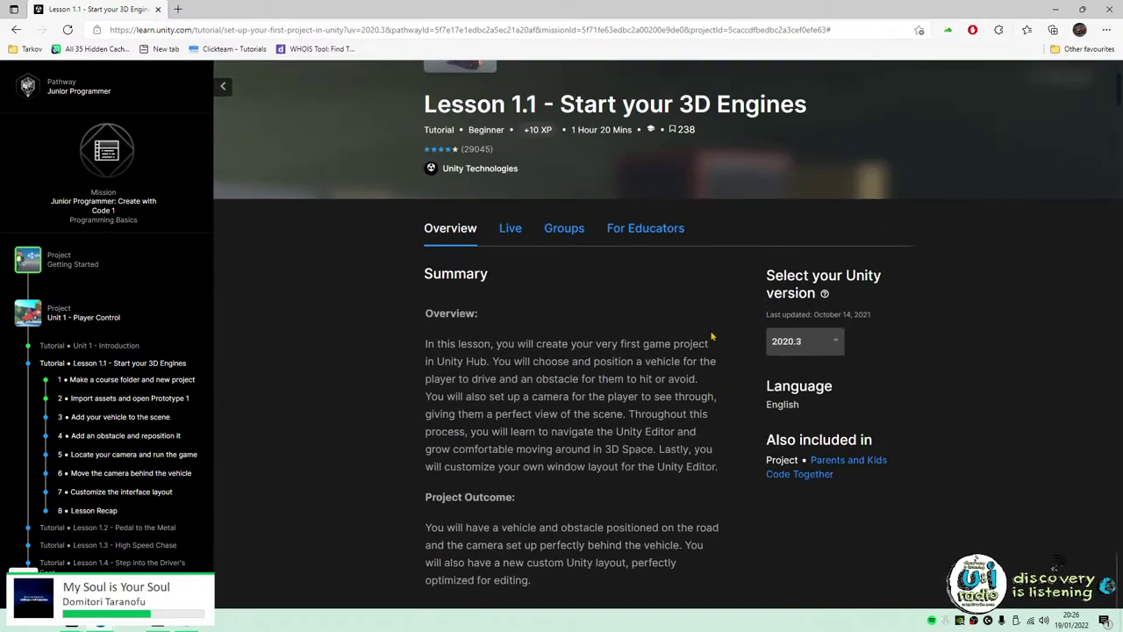
scroll(694, 351, down, 11)
scroll(667, 343, up, 1)
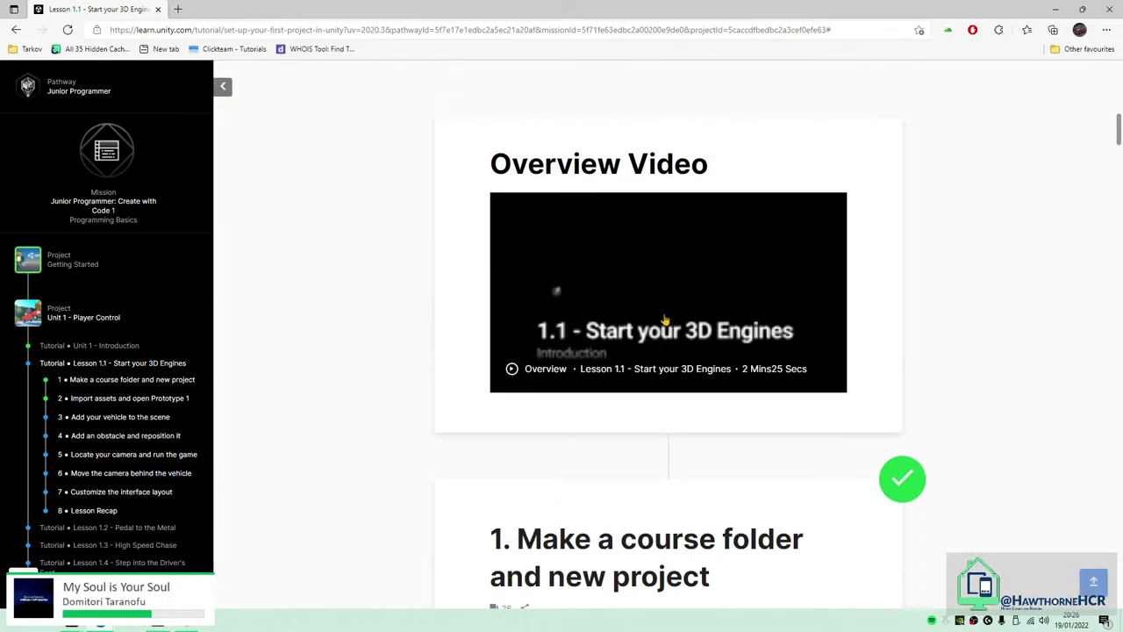
click(654, 305)
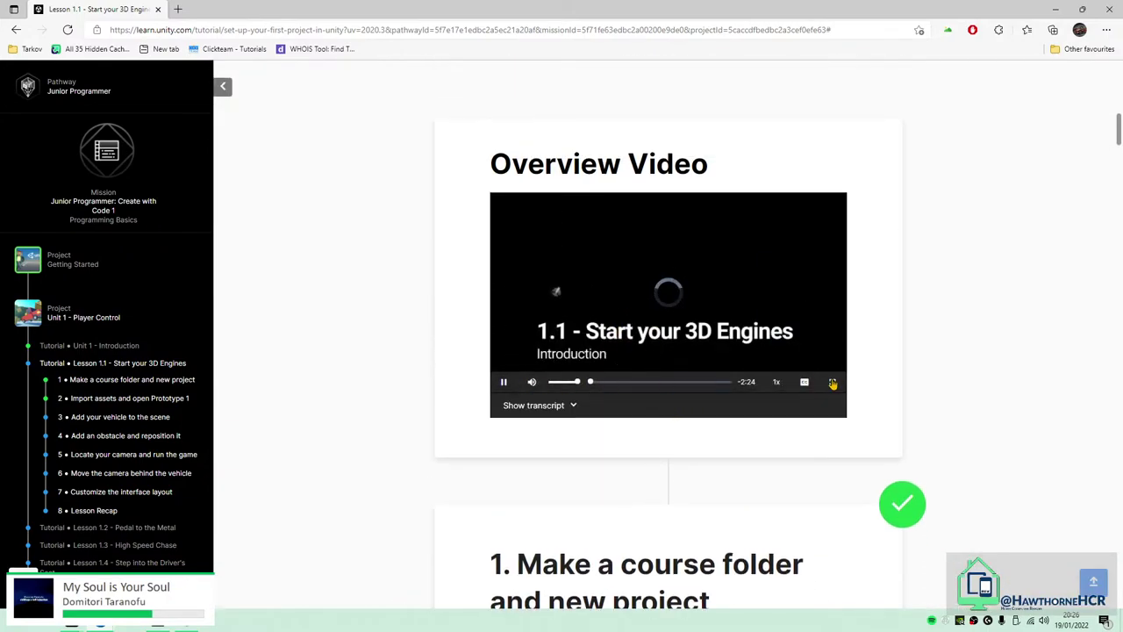
click(833, 384)
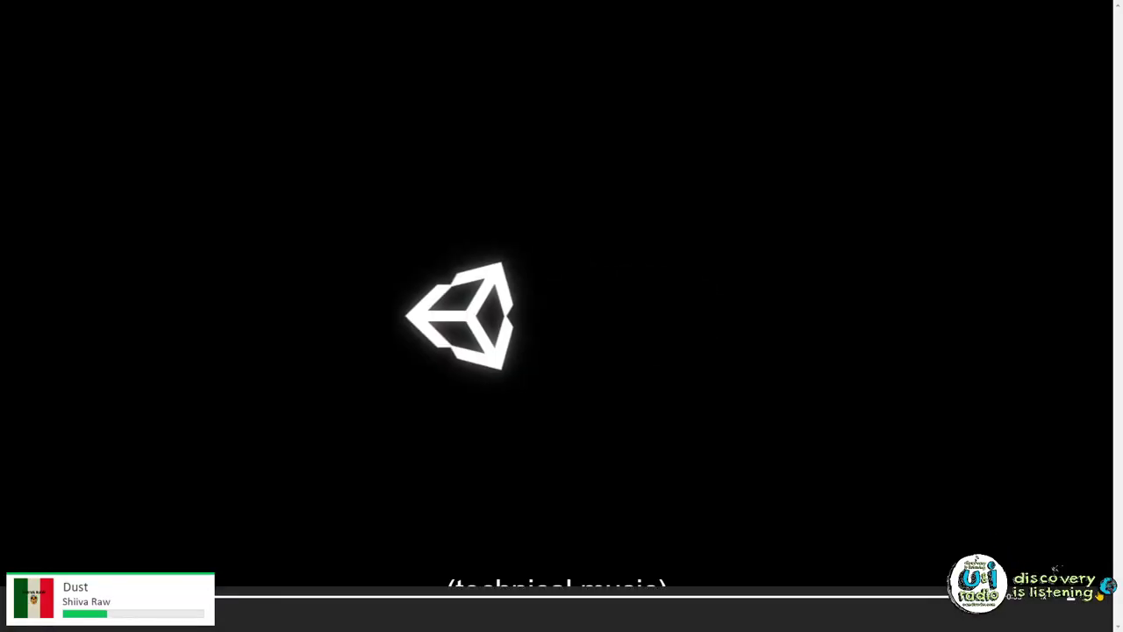
key(Escape)
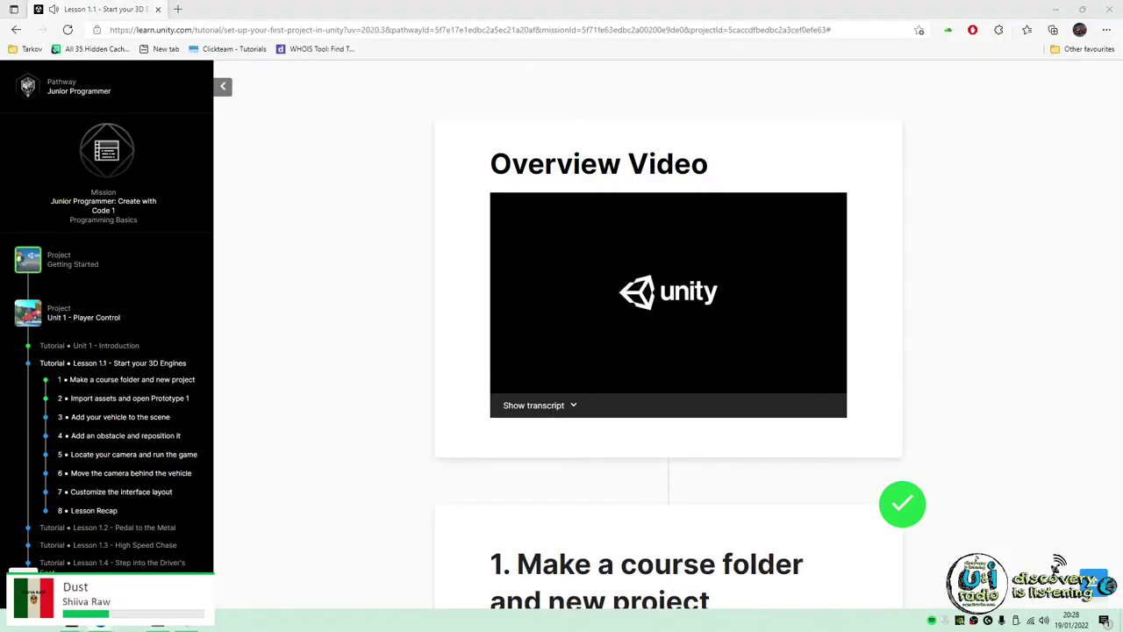
Following step 1's instructions, open the Create with Code folder on the desktop in File Explorer and place its window over the lesson page.
scroll(1013, 334, down, 4)
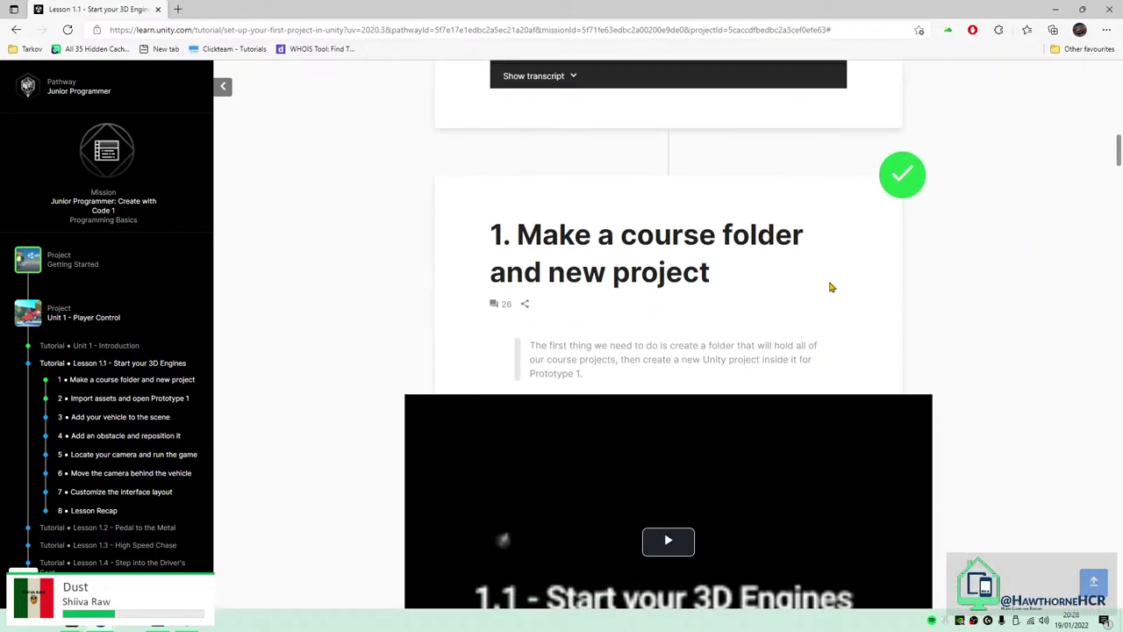
scroll(831, 287, down, 1)
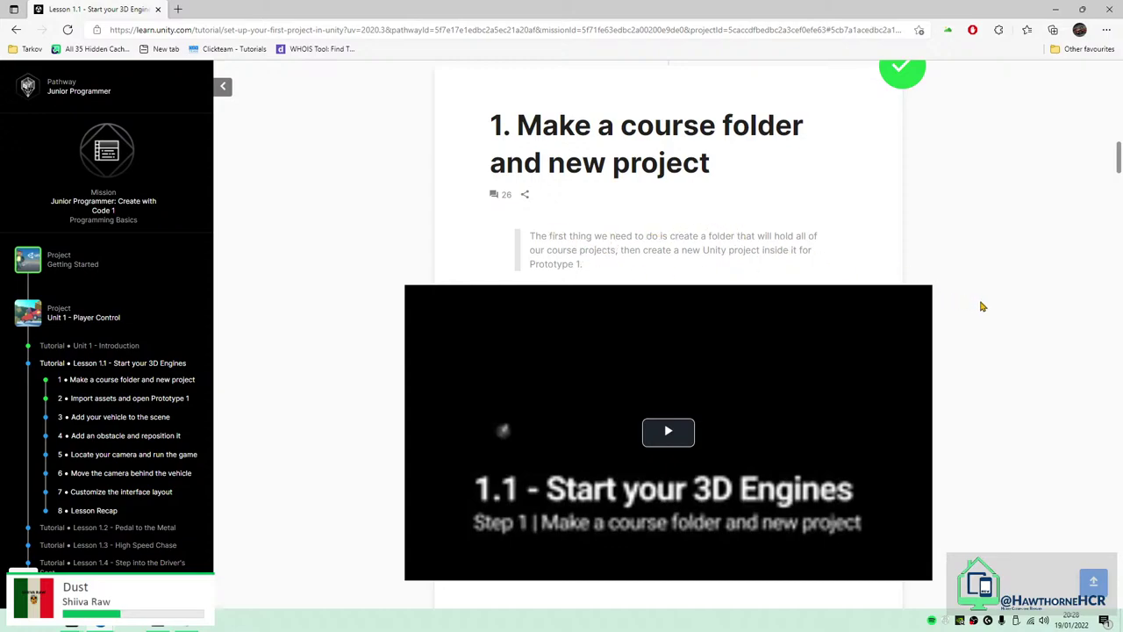
scroll(982, 306, down, 1)
scroll(1008, 304, down, 2)
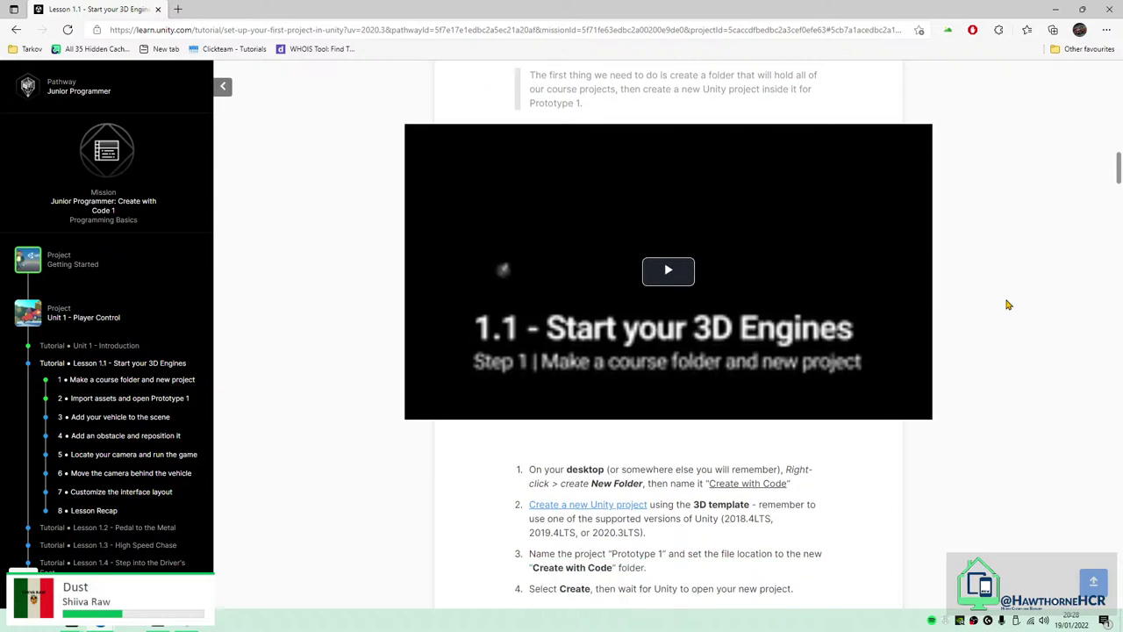
scroll(1010, 305, up, 2)
scroll(1011, 305, down, 2)
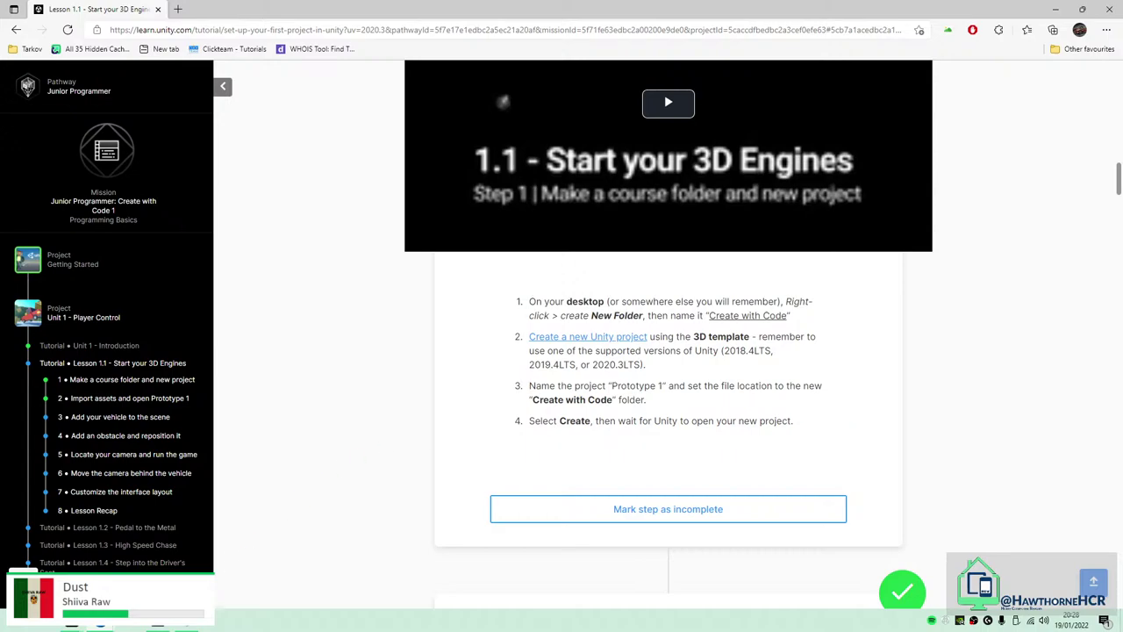
click(129, 625)
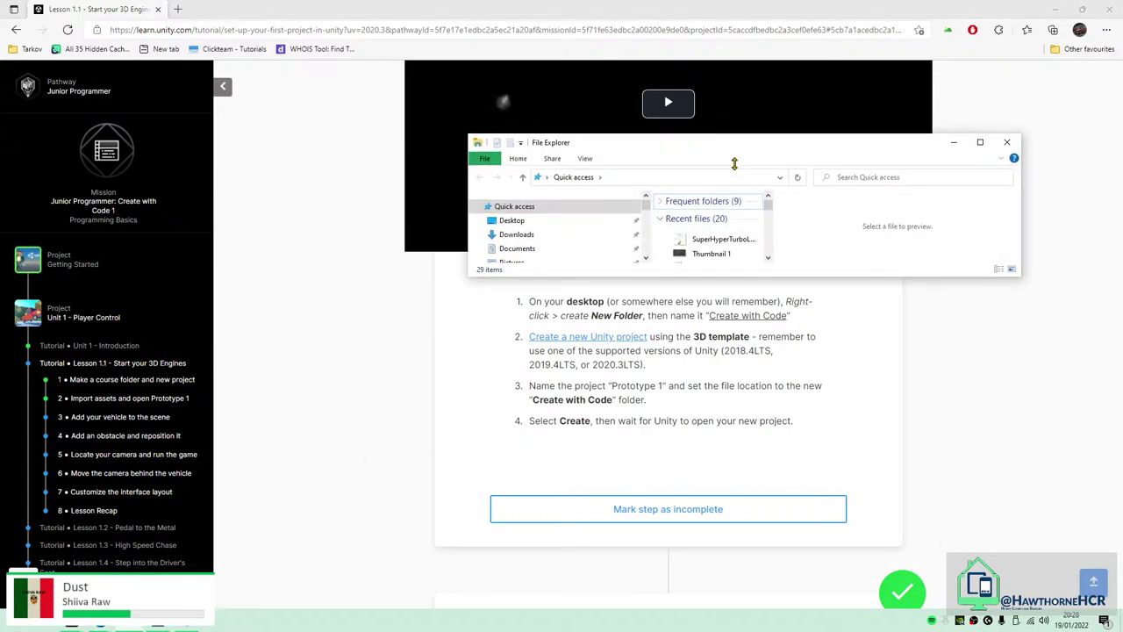
drag(832, 146, 1122, 227)
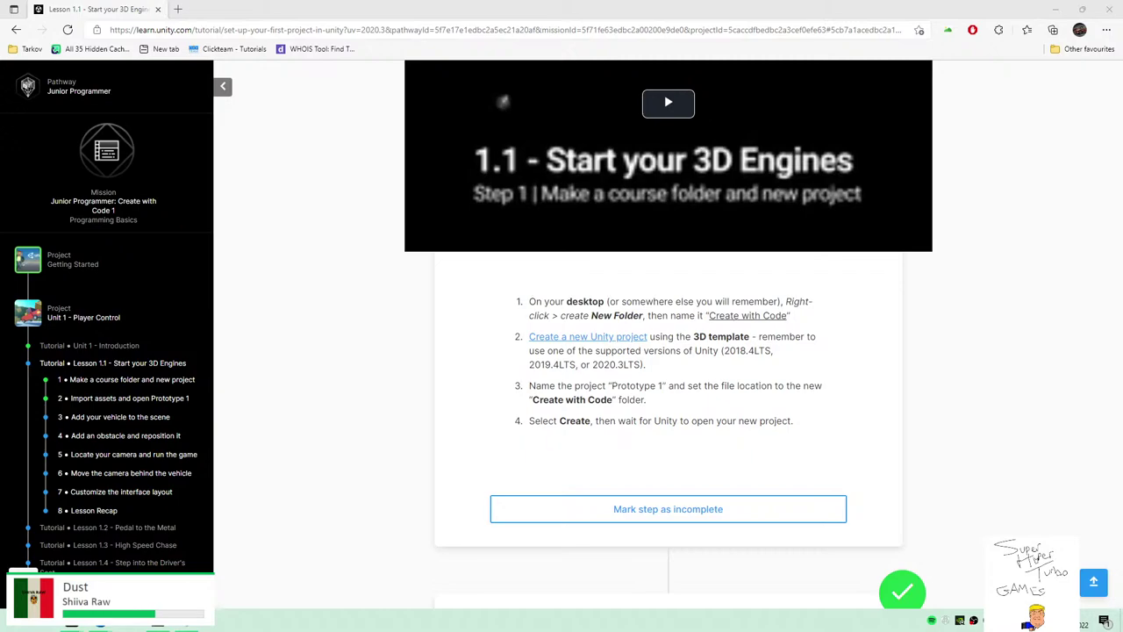
drag(1118, 127, 507, 156)
double_click(507, 156)
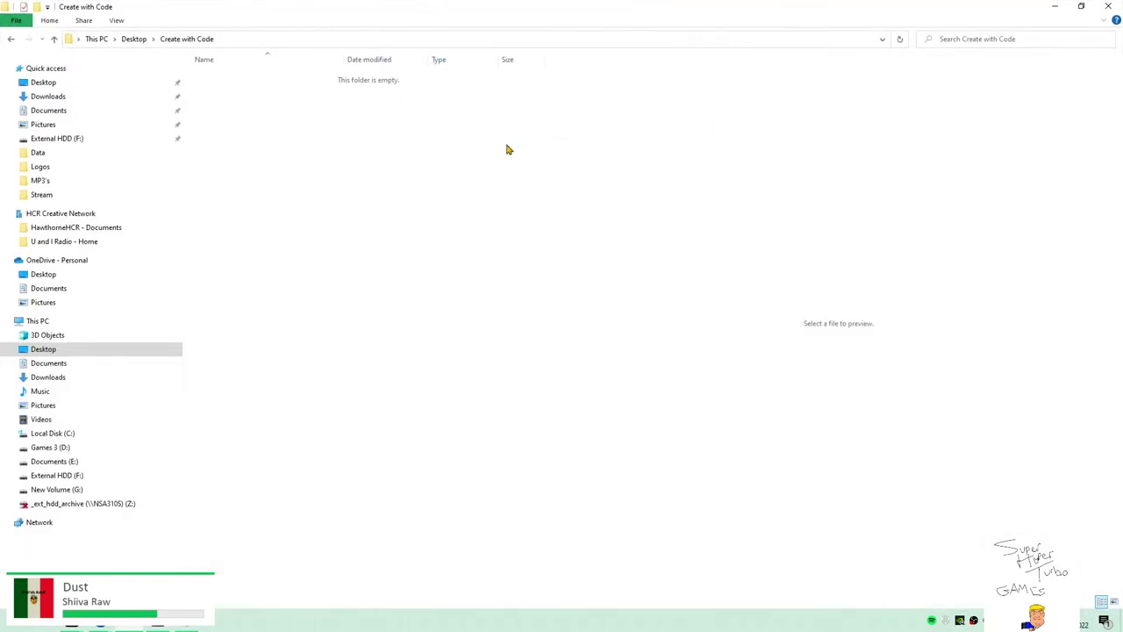
double_click(393, 21)
drag(263, 12, 131, 469)
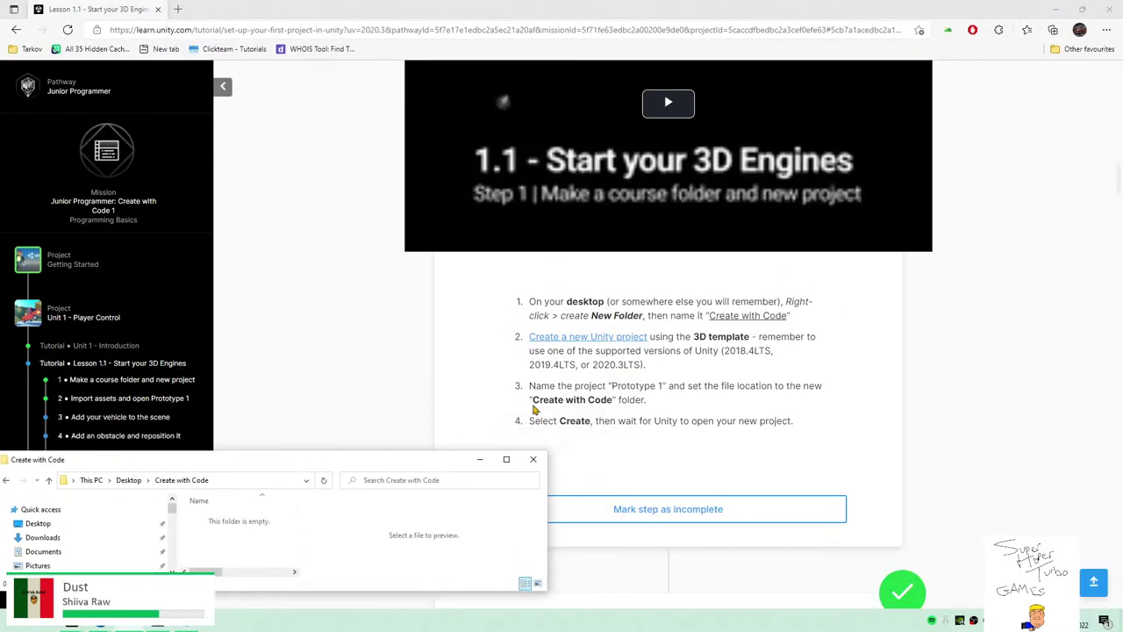
Return to the step 1 instructions, bring up Unity Hub, and switch to the Learning Project in the Unity Editor.
click(728, 356)
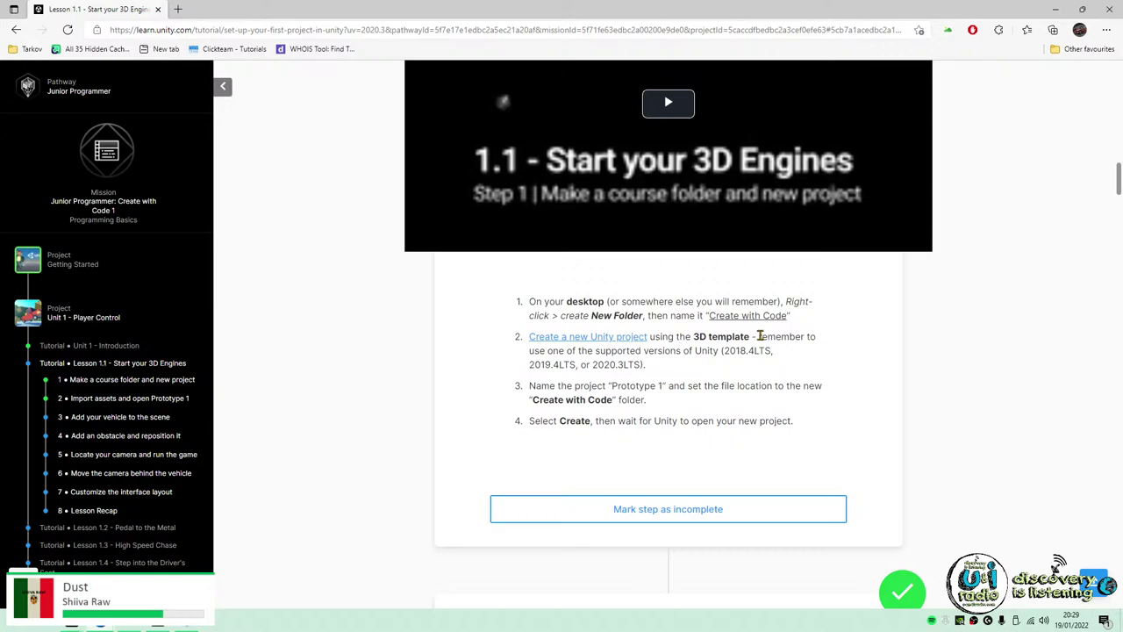
click(175, 625)
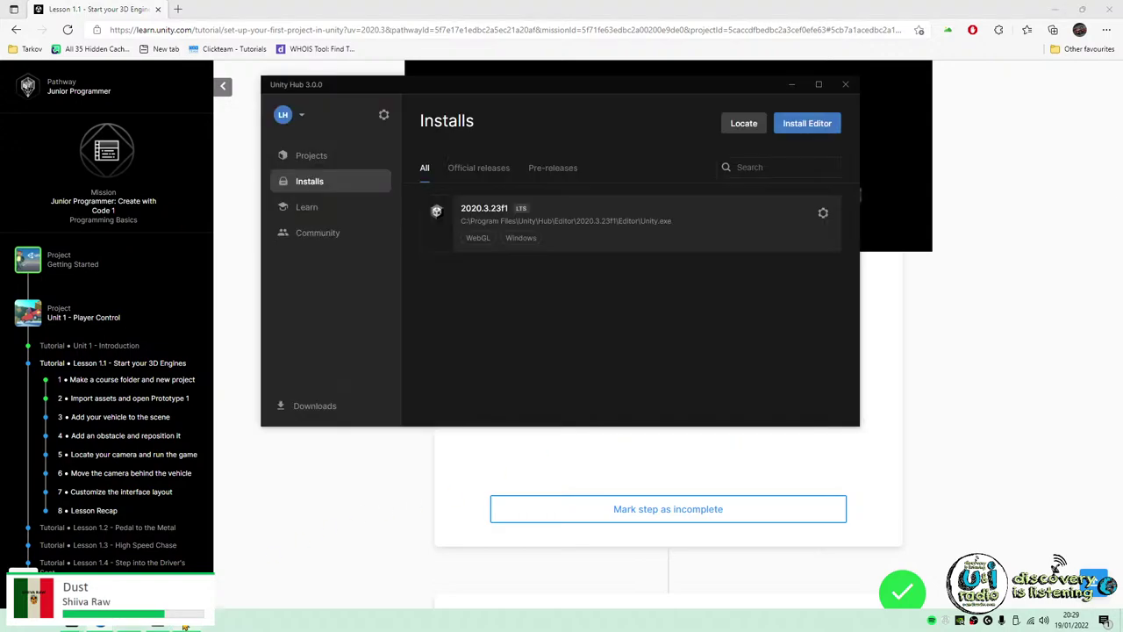
click(159, 626)
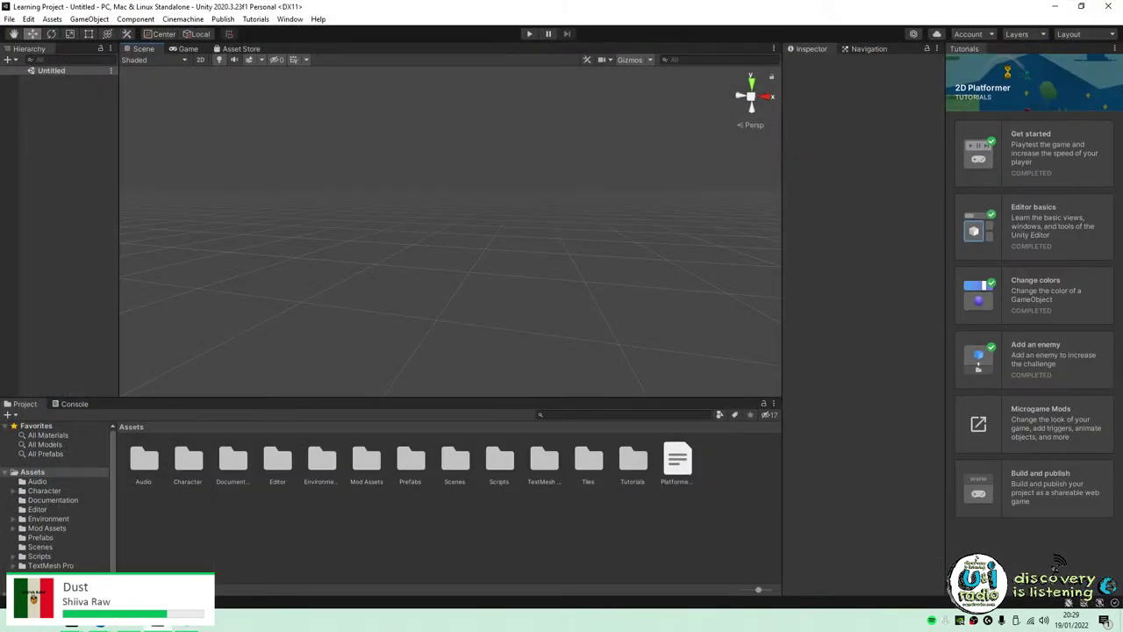
In Unity Hub, create a new project from the 3D core template with editor version 2020.3.23f1, named Create with Code.
click(160, 626)
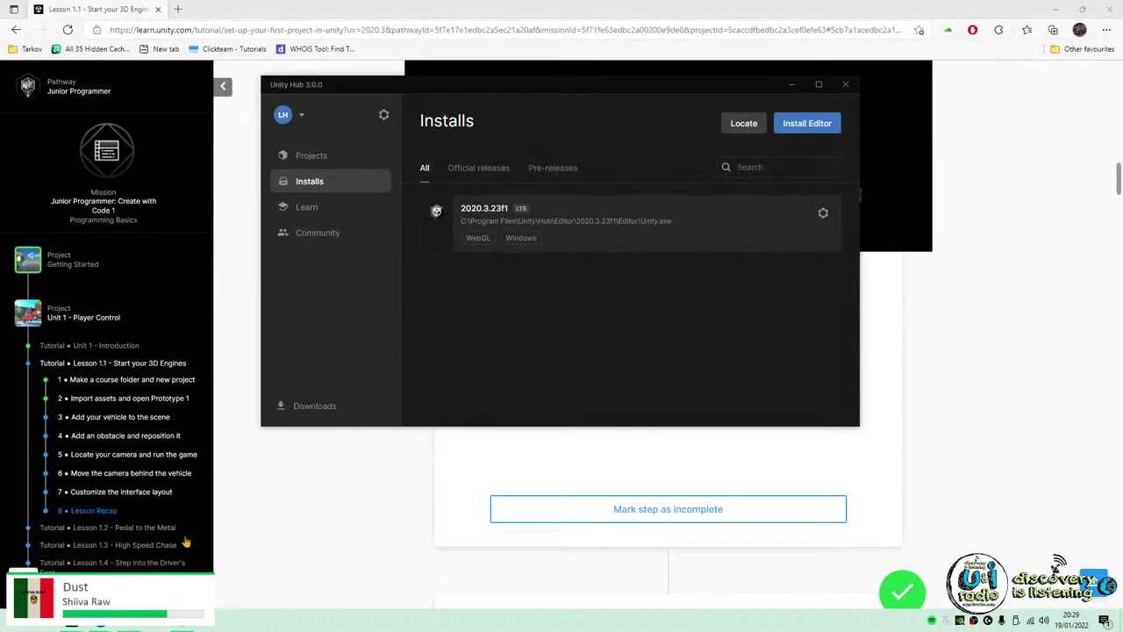
click(312, 156)
click(807, 123)
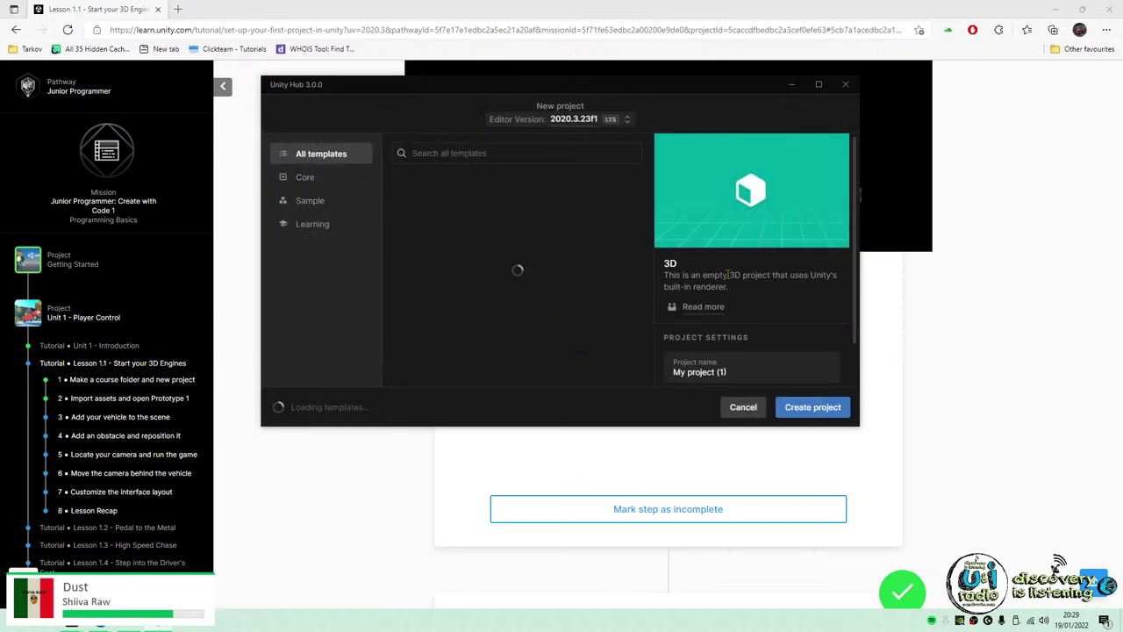
click(731, 363)
key(ctrl+a)
text(Create)
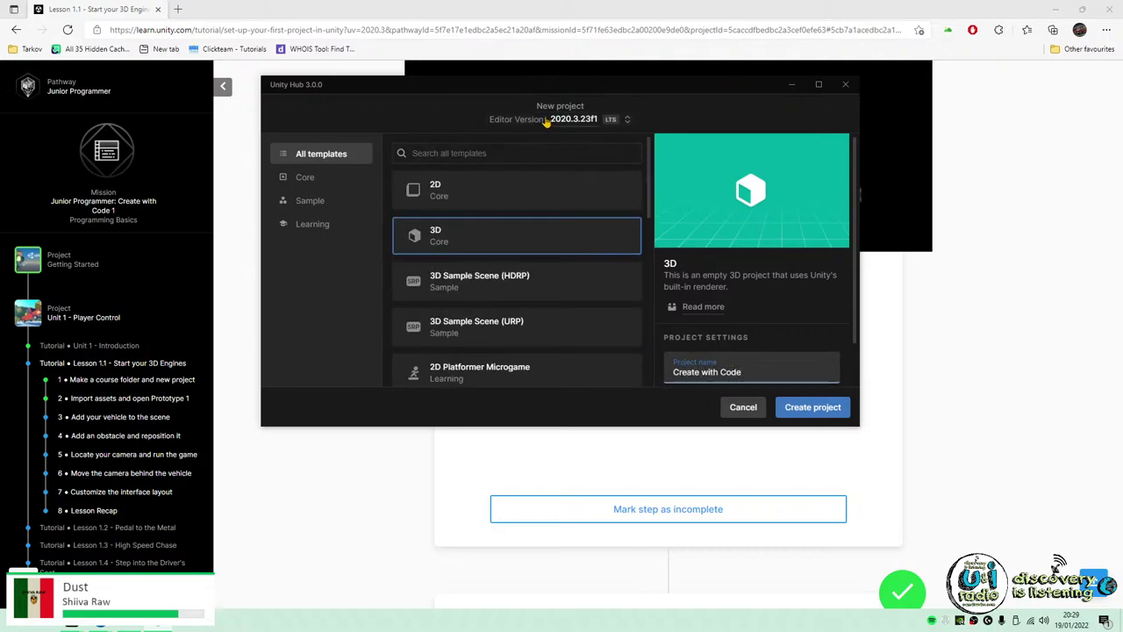
drag(548, 123, 433, 49)
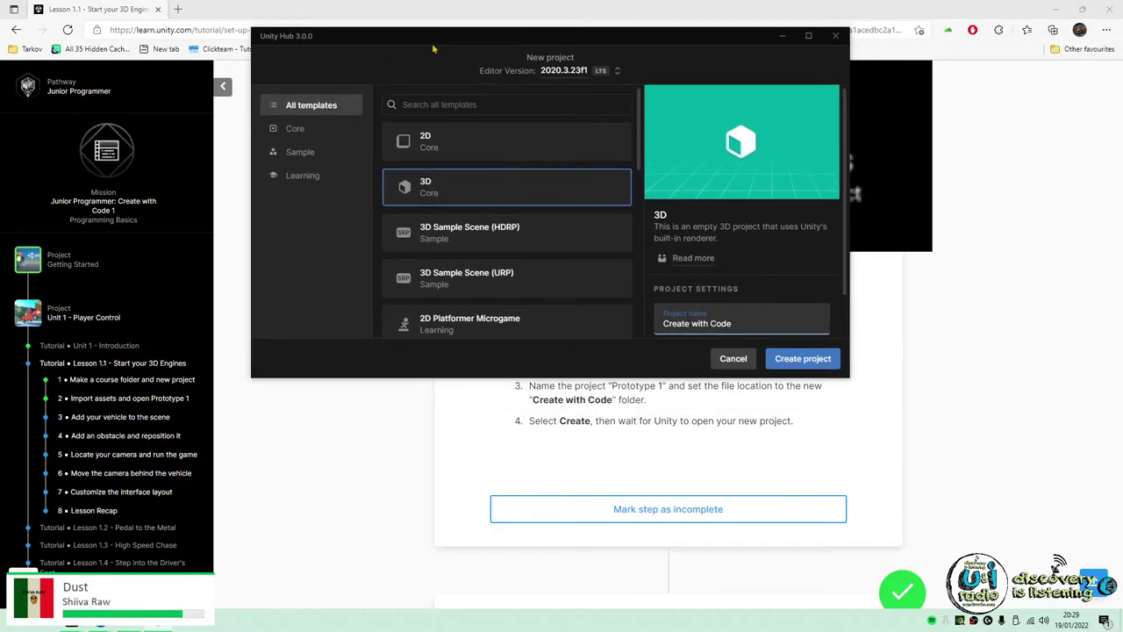
click(804, 359)
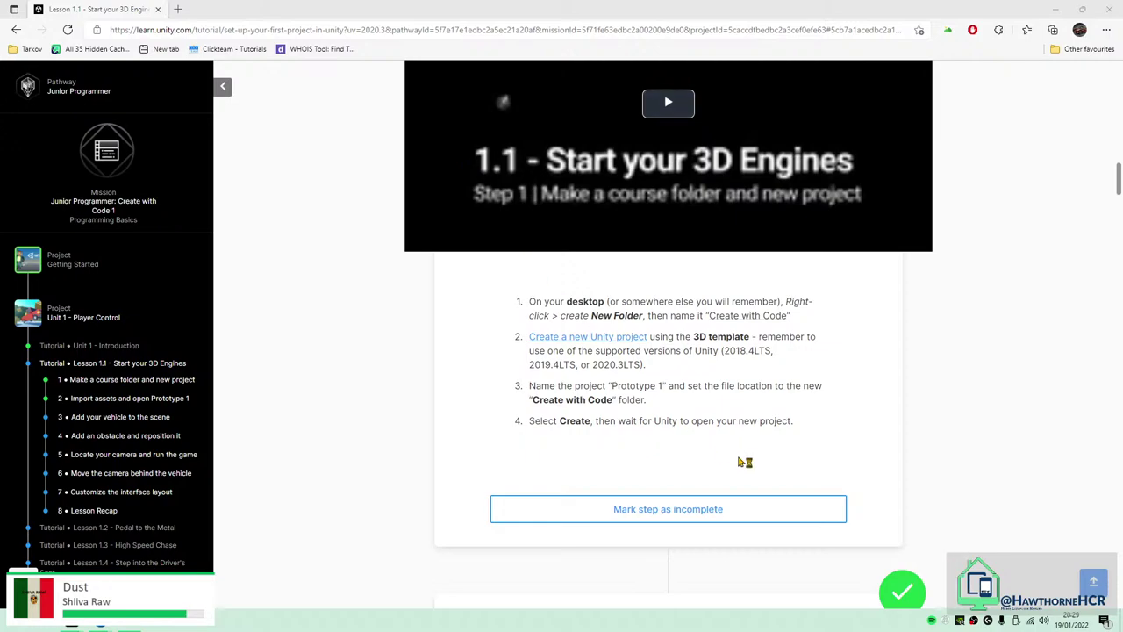
Following the lesson's step 2, extract the Prototype 1 - Starter Files archive in Downloads to its own folder.
scroll(750, 464, down, 5)
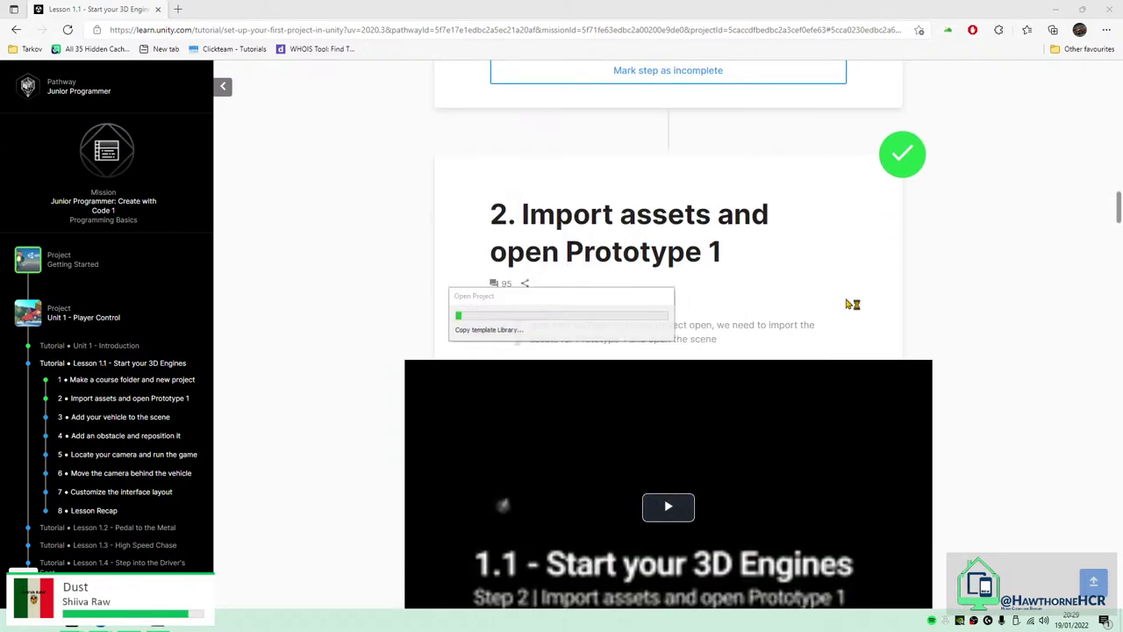
scroll(571, 210, down, 1)
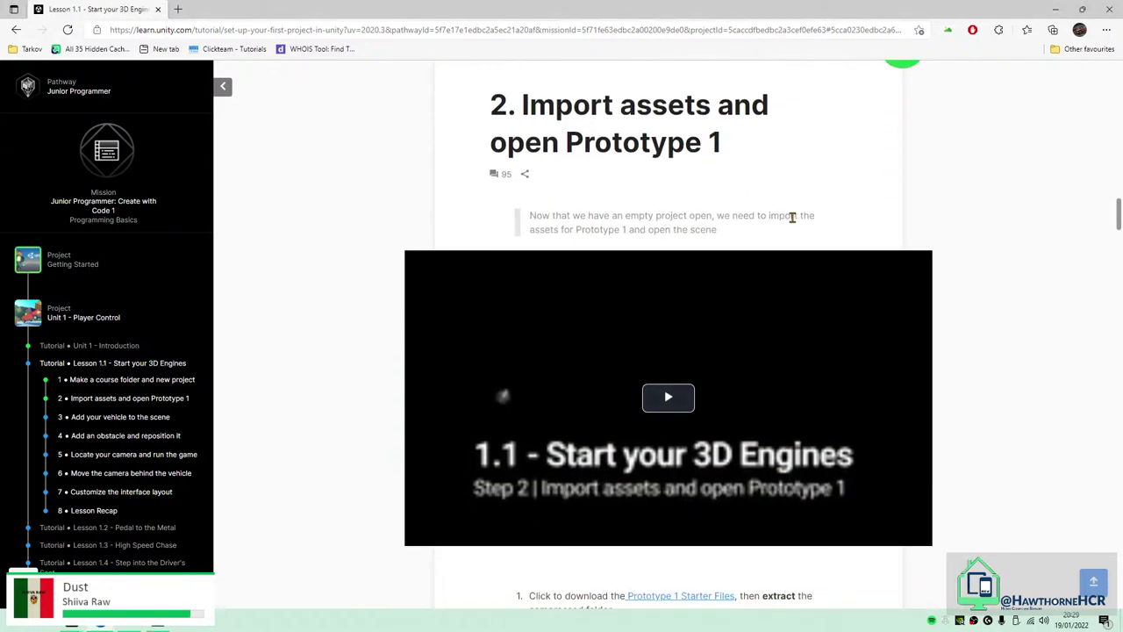
scroll(1005, 255, down, 1)
scroll(785, 332, down, 2)
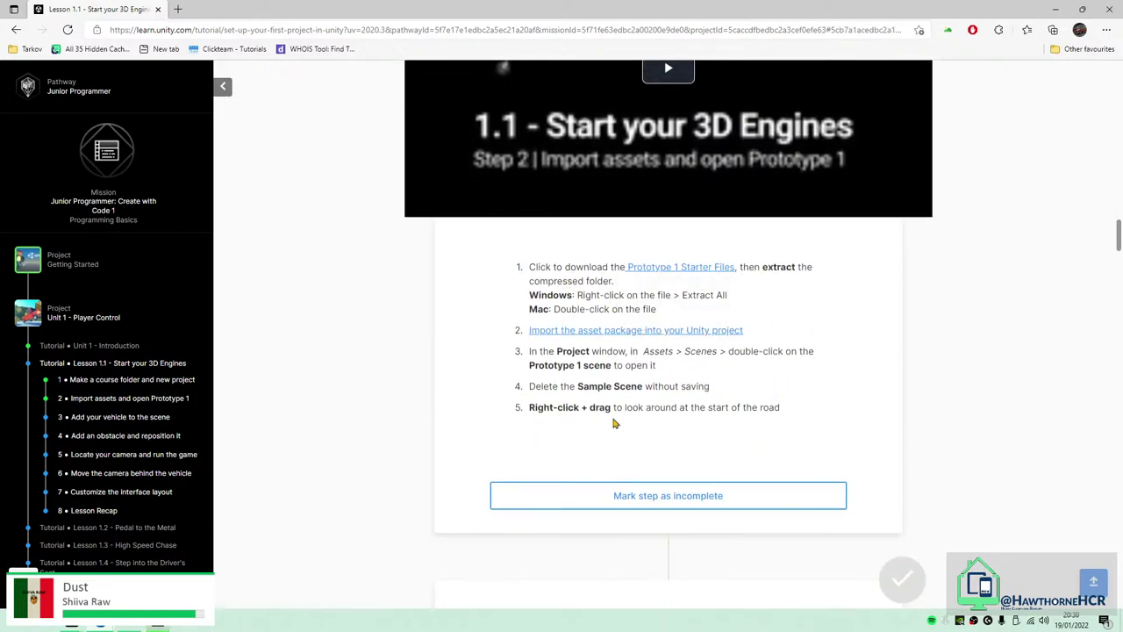
click(130, 625)
click(40, 537)
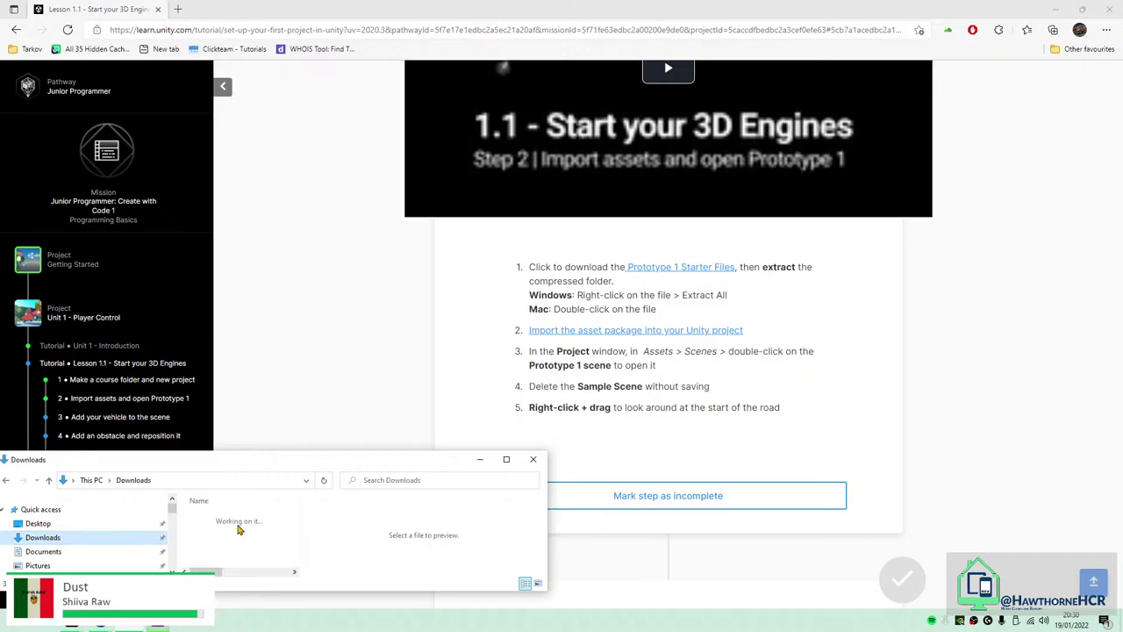
right_click(233, 535)
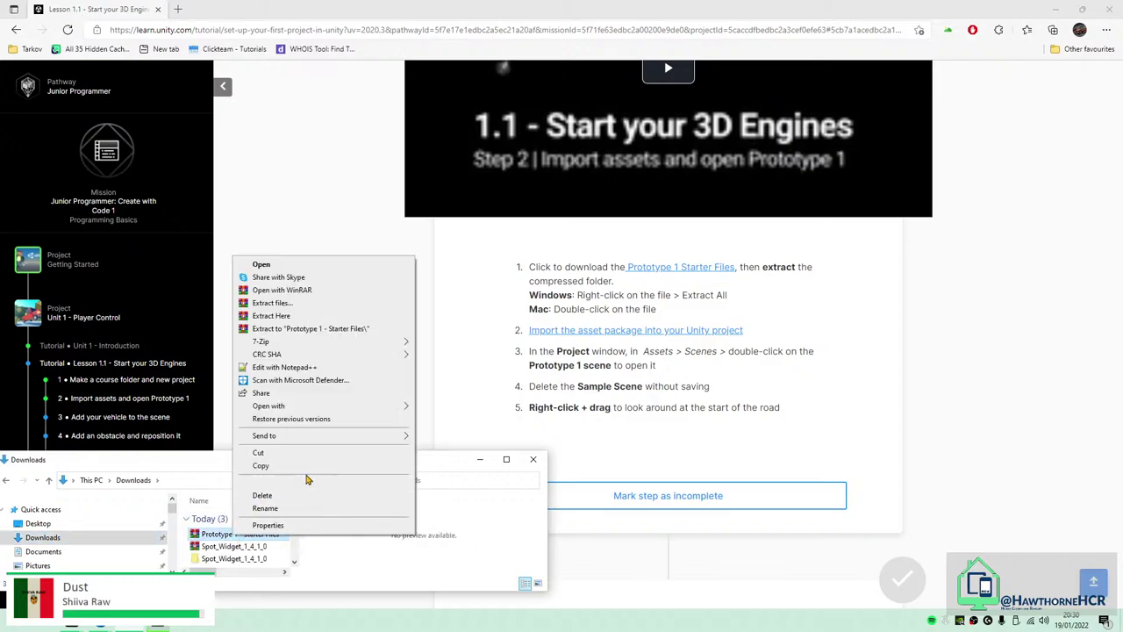
click(303, 330)
Copy the inner Prototype 1 - Starter Files folder from the extracted files.
drag(299, 466, 768, 425)
click(999, 414)
right_click(258, 72)
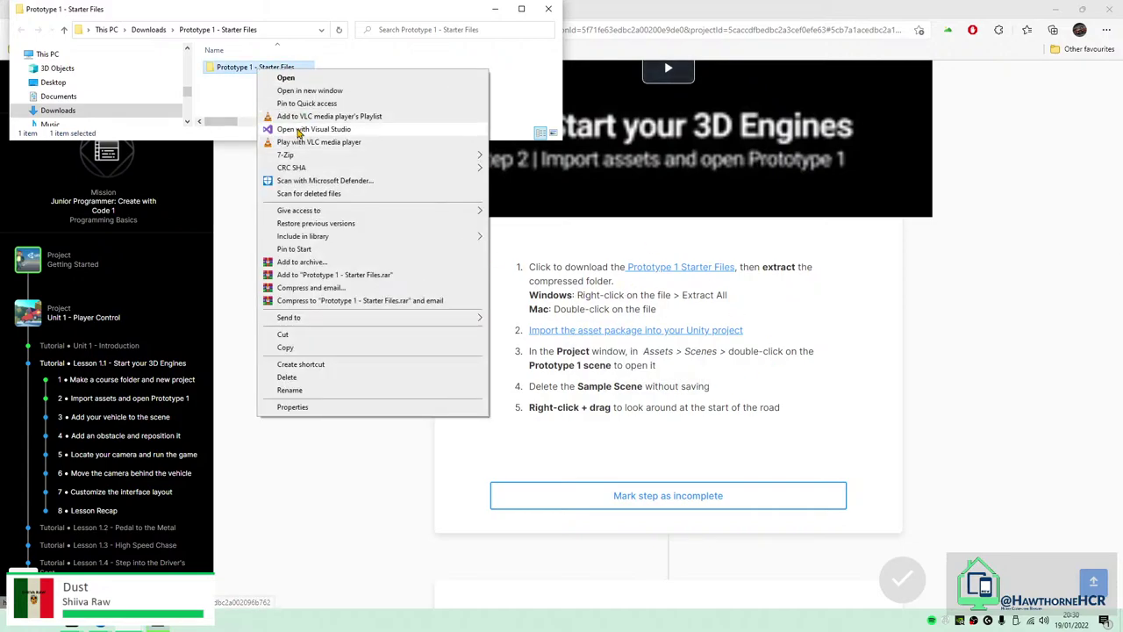
click(308, 349)
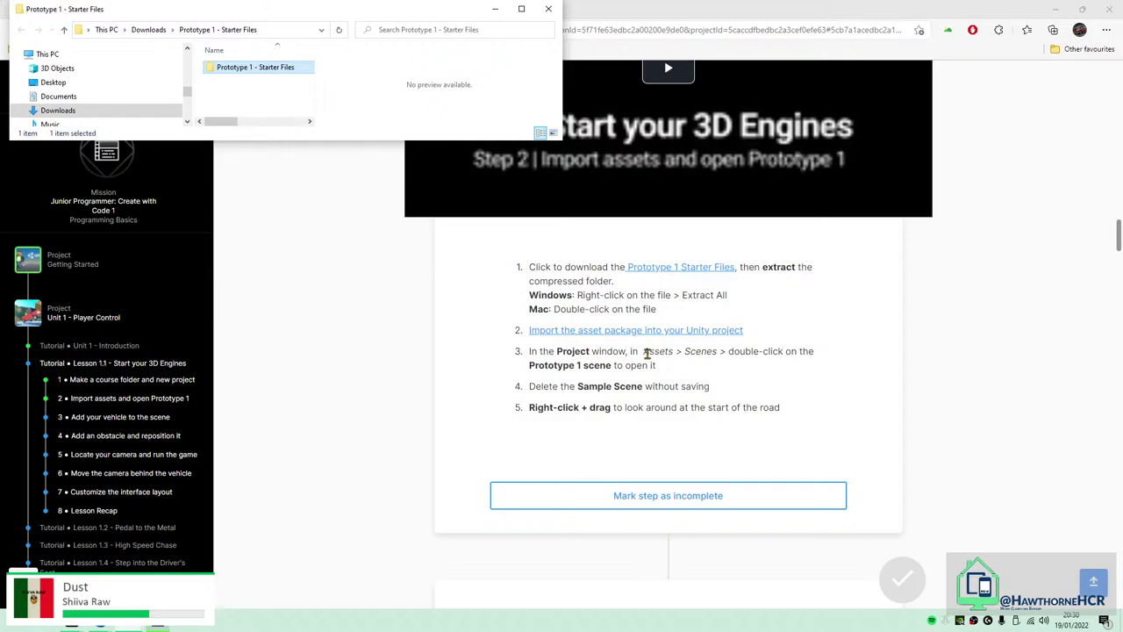
Read step 2's remaining instructions and open the linked guide on importing the asset package into a Unity project.
click(541, 350)
drag(647, 351, 790, 351)
click(781, 351)
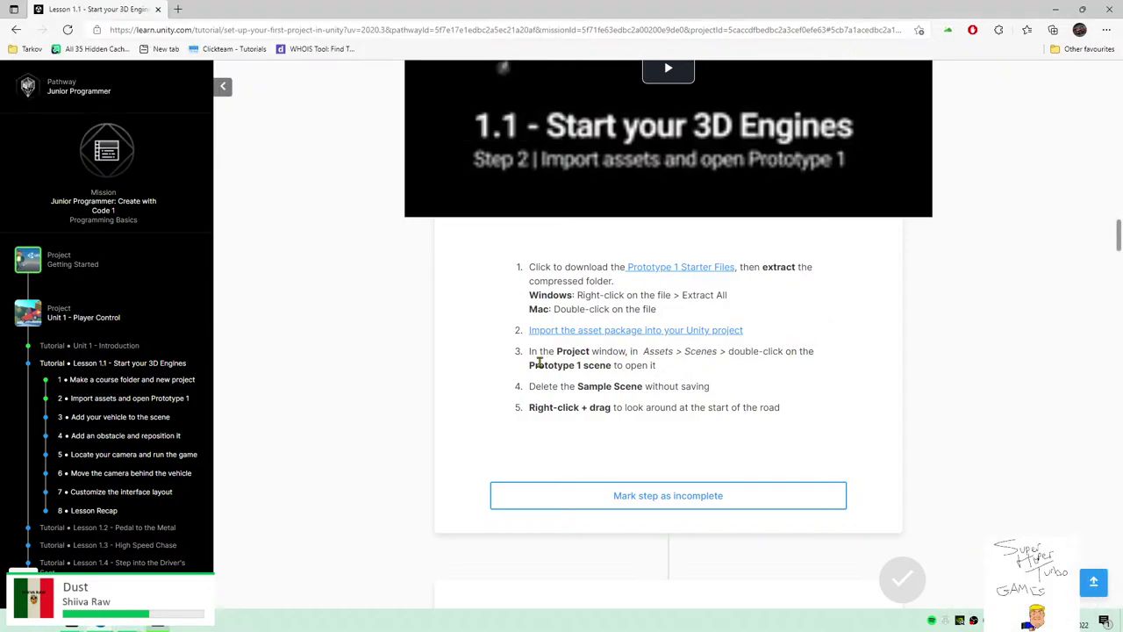
drag(553, 386, 455, 317)
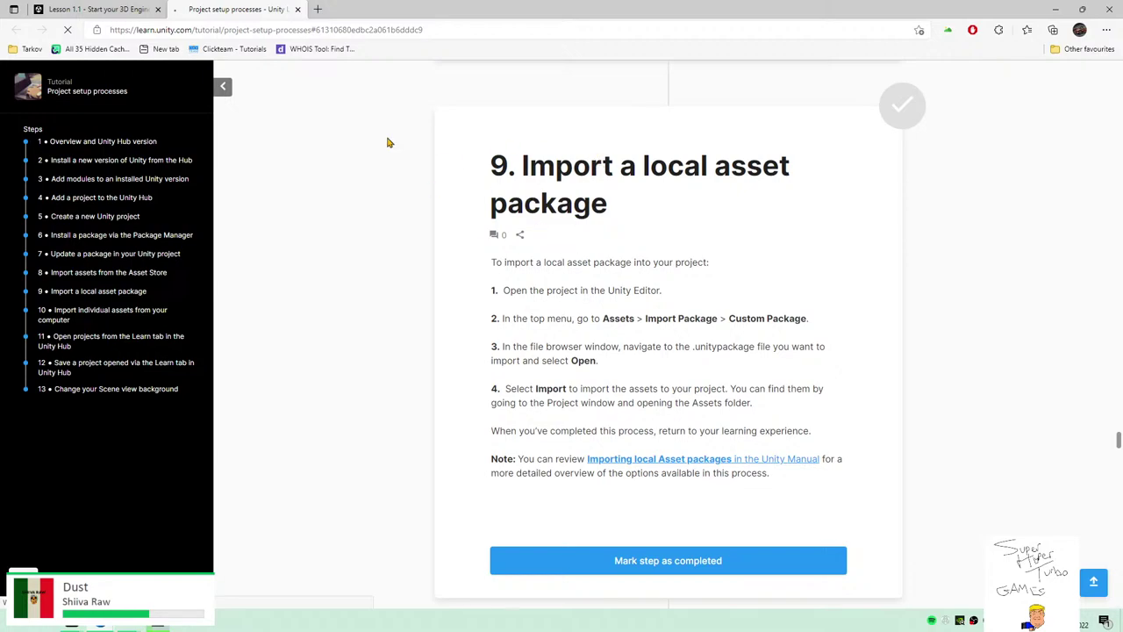
key(ctrl+shift+Tab)
drag(624, 328, 678, 339)
drag(569, 340, 245, 14)
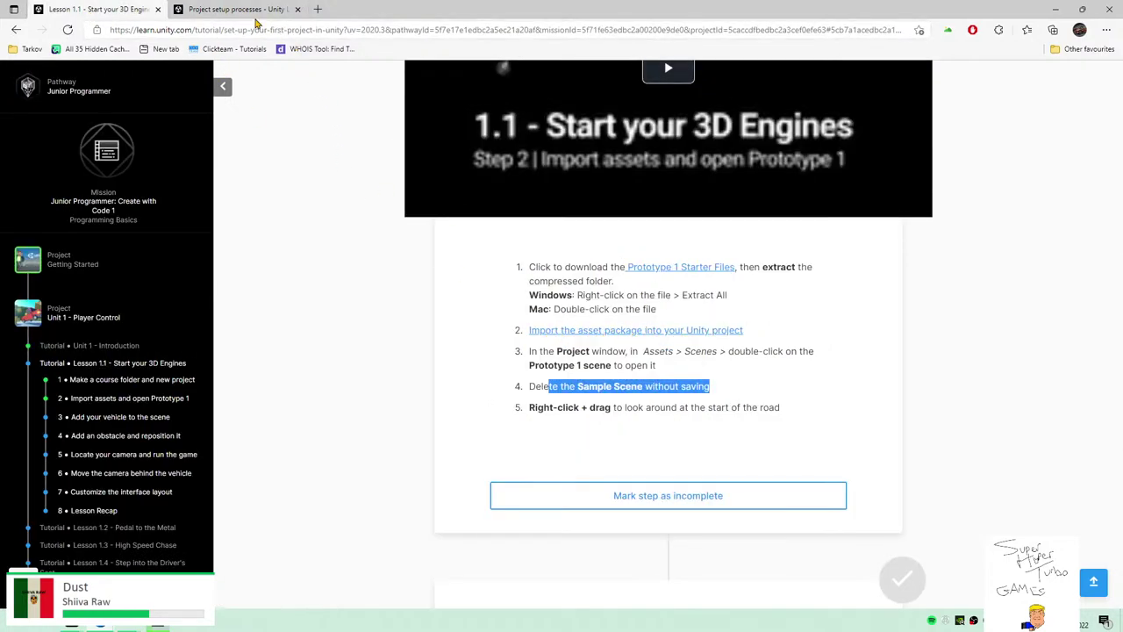
click(226, 9)
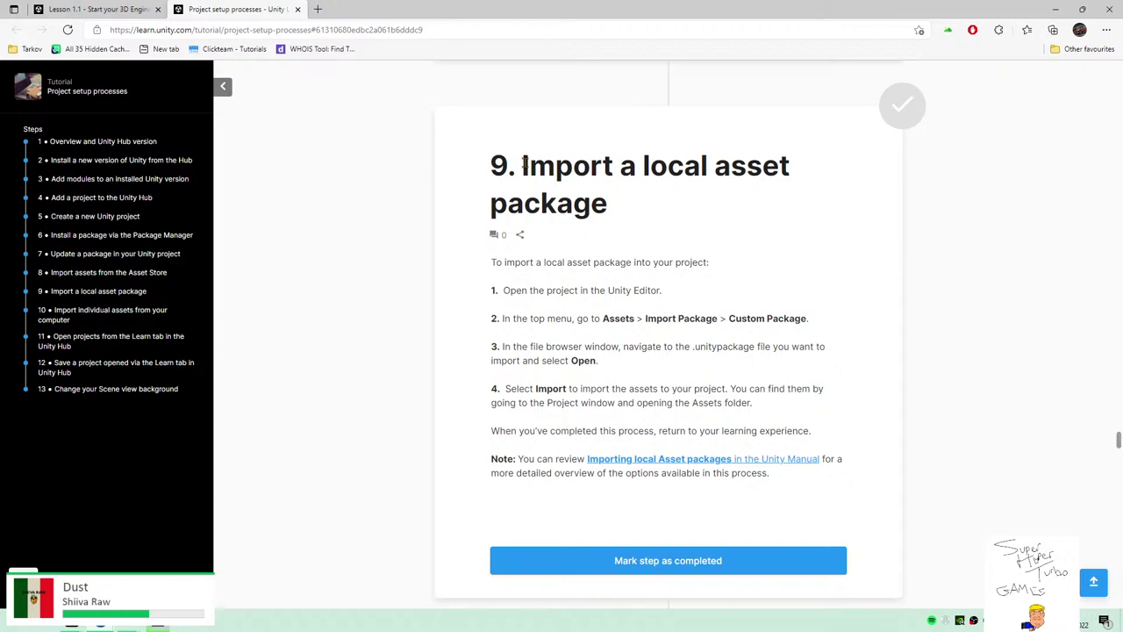
Read all four instructions for importing a local asset package in the Project setup processes tutorial.
drag(516, 291, 658, 292)
drag(519, 319, 795, 320)
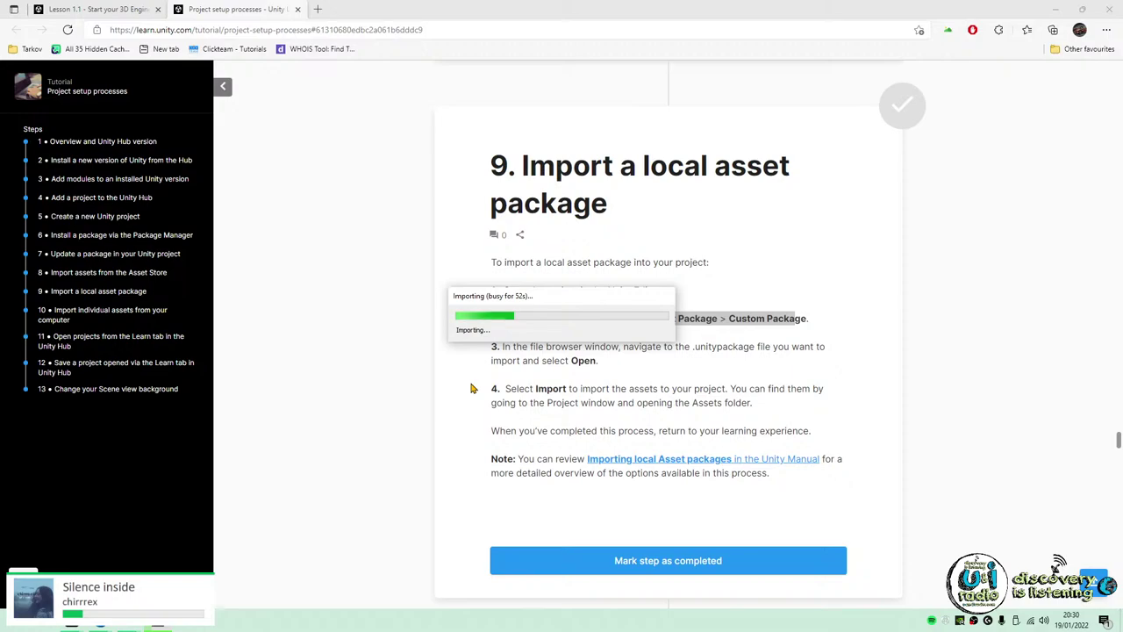
click(744, 369)
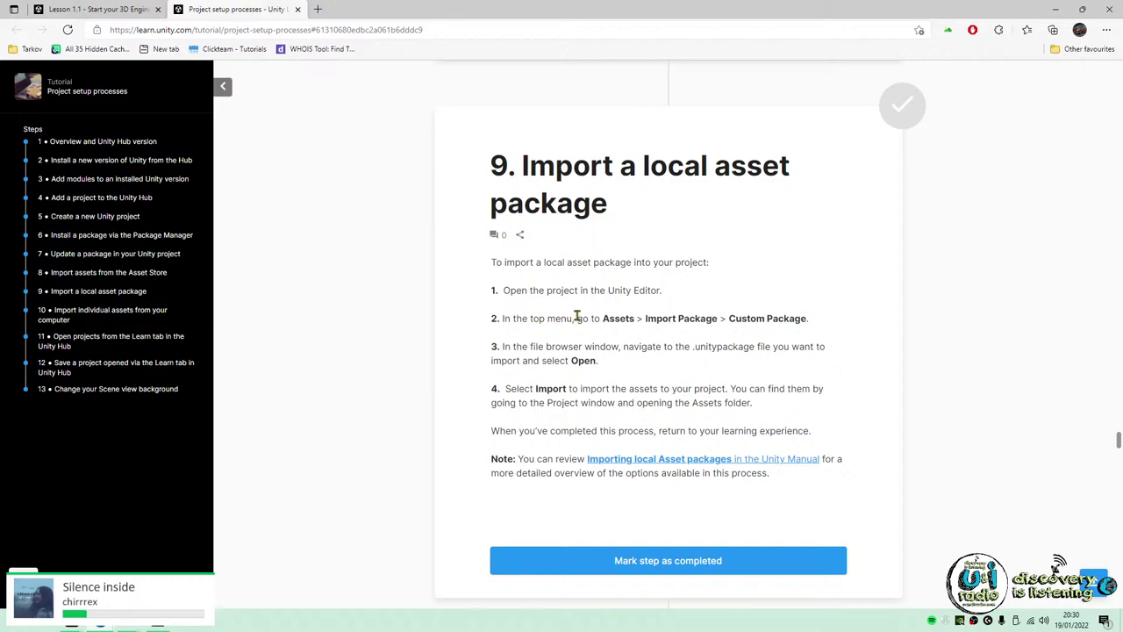
drag(507, 346, 602, 361)
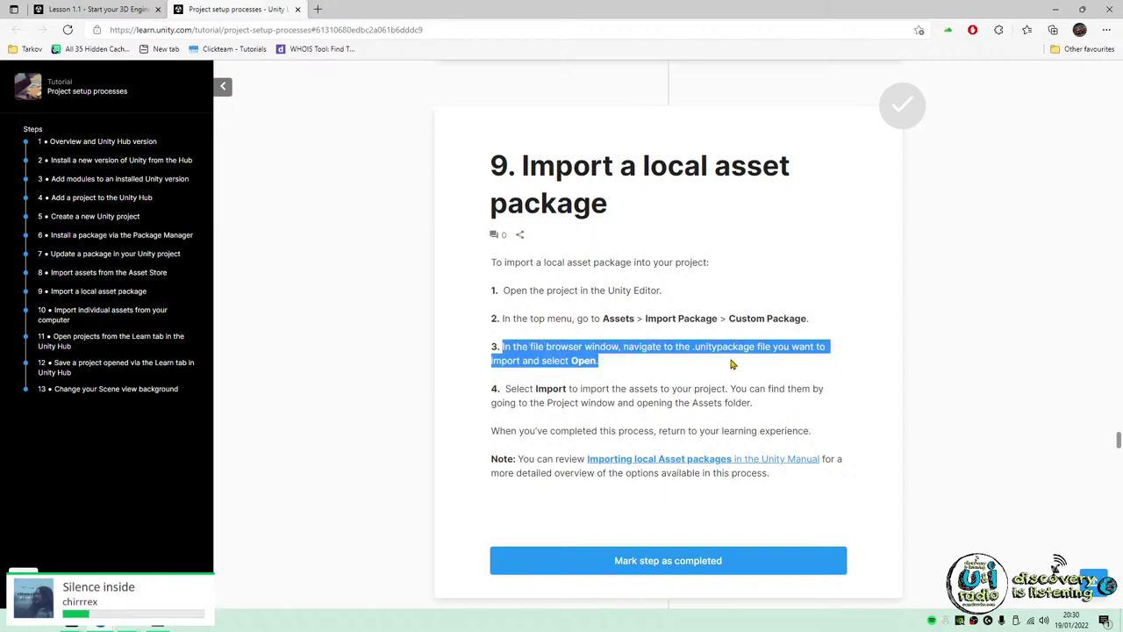
click(678, 349)
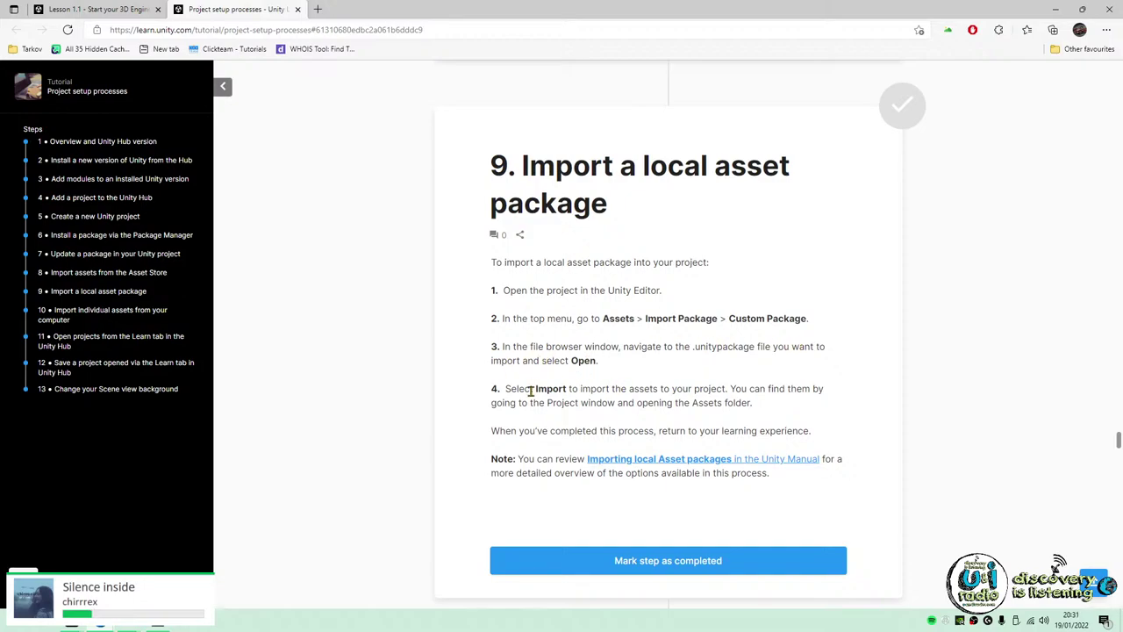
drag(510, 391, 779, 392)
click(747, 405)
drag(523, 403, 758, 406)
click(764, 409)
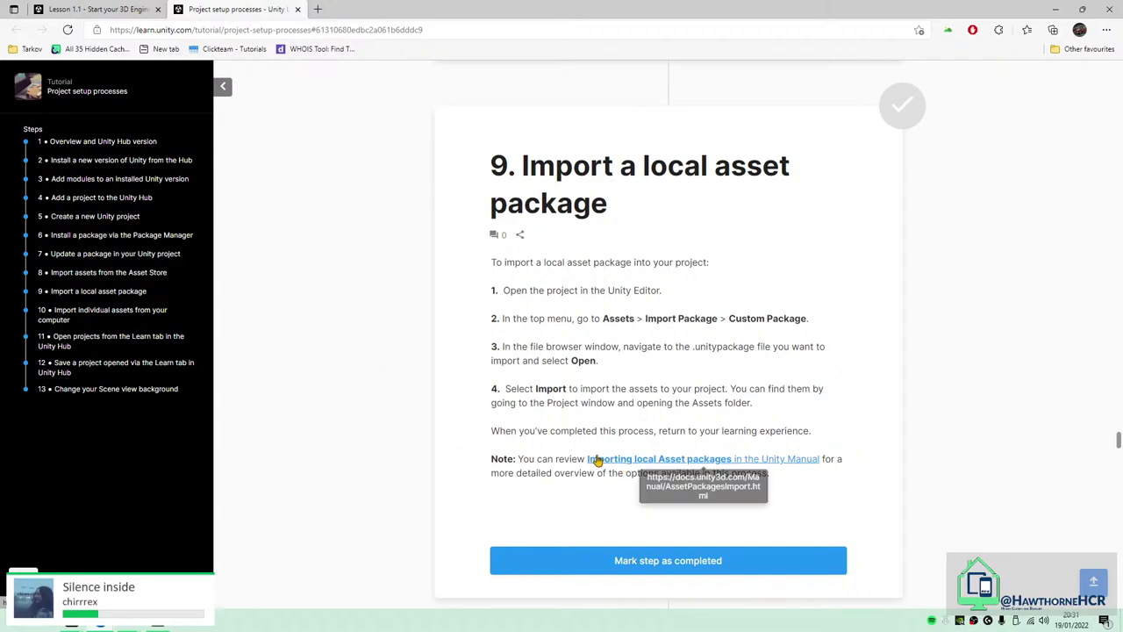
Switch to the Create with Code project in the Unity Editor and look through its Scenes and Packages folders.
key(alt+Tab)
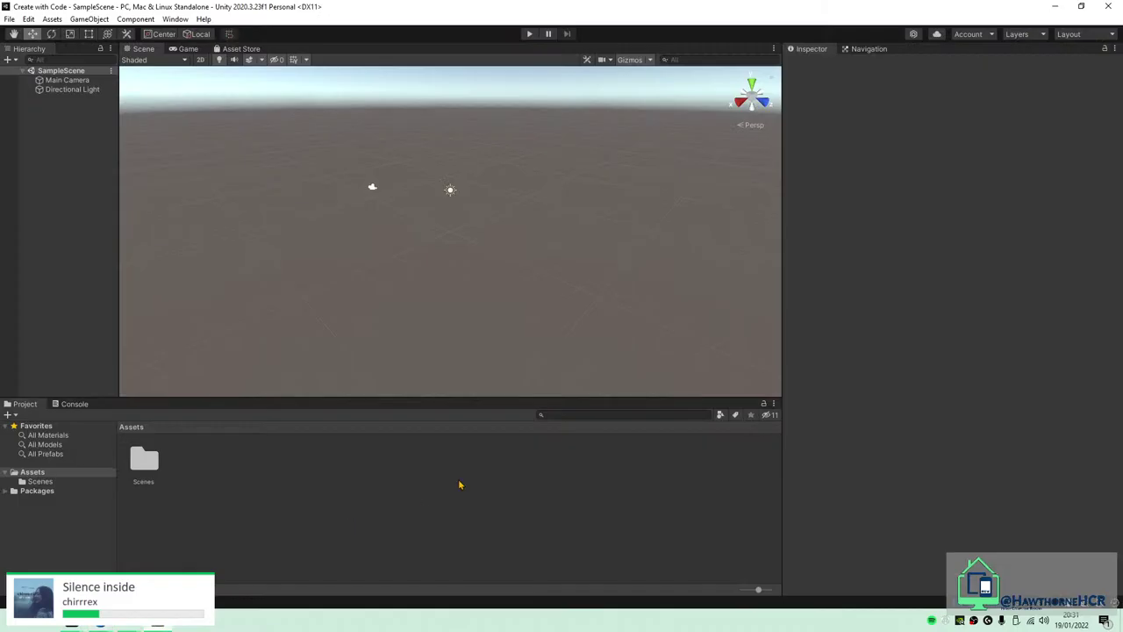
right_drag(565, 264, 451, 263)
double_click(145, 458)
click(149, 458)
double_click(37, 491)
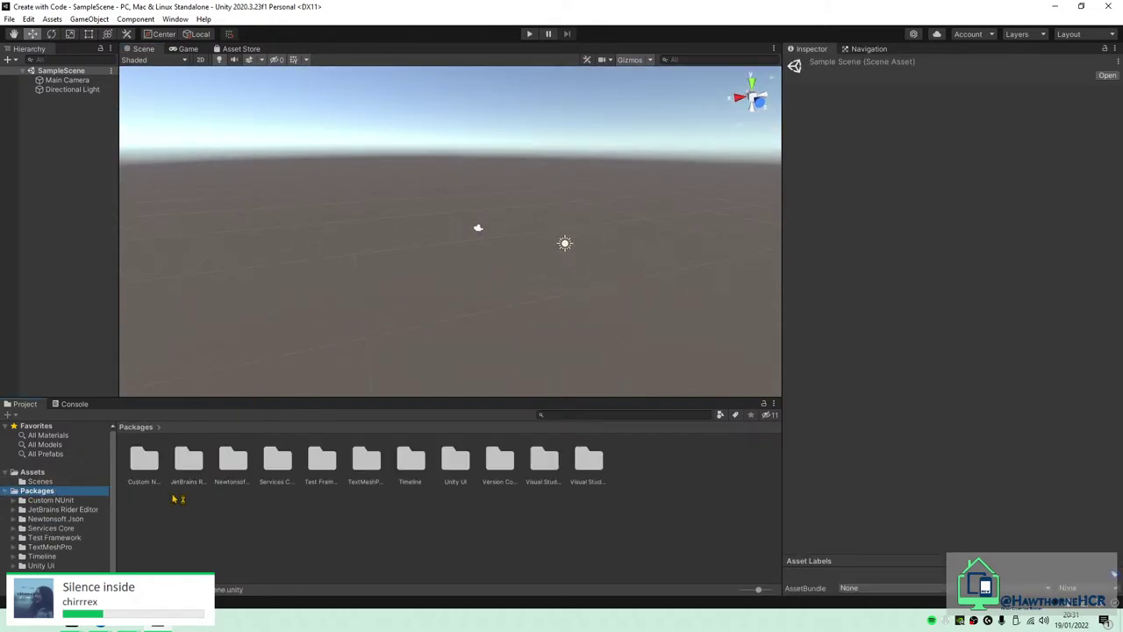
right_drag(455, 312, 220, 309)
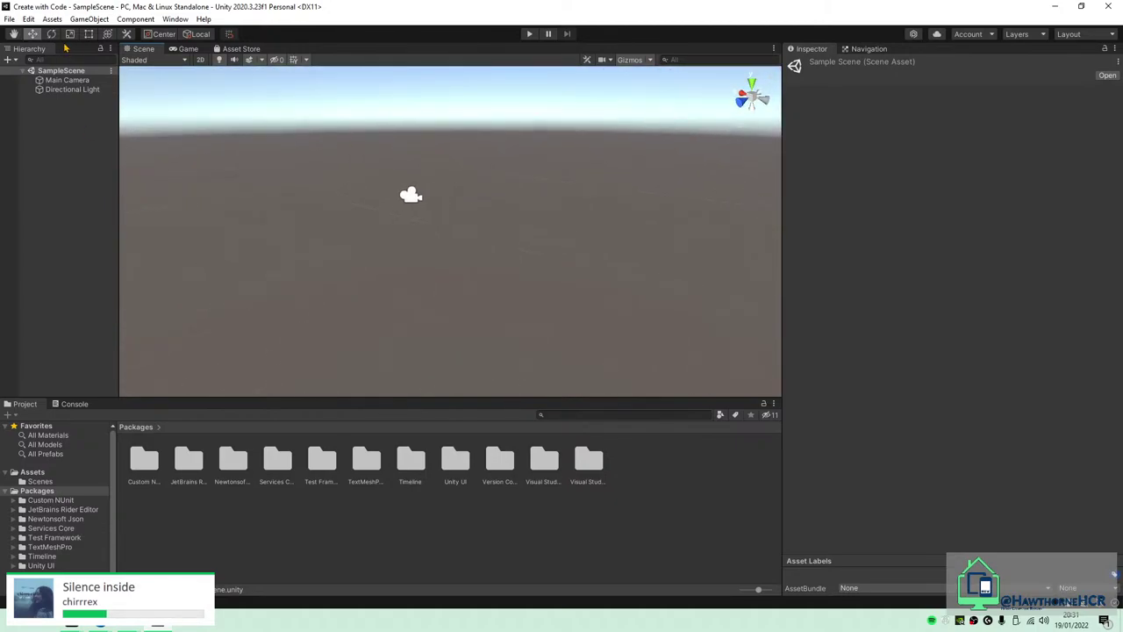
Try to import a package with the Packages folder selected, rechecking the tutorial's import instructions in between.
click(61, 19)
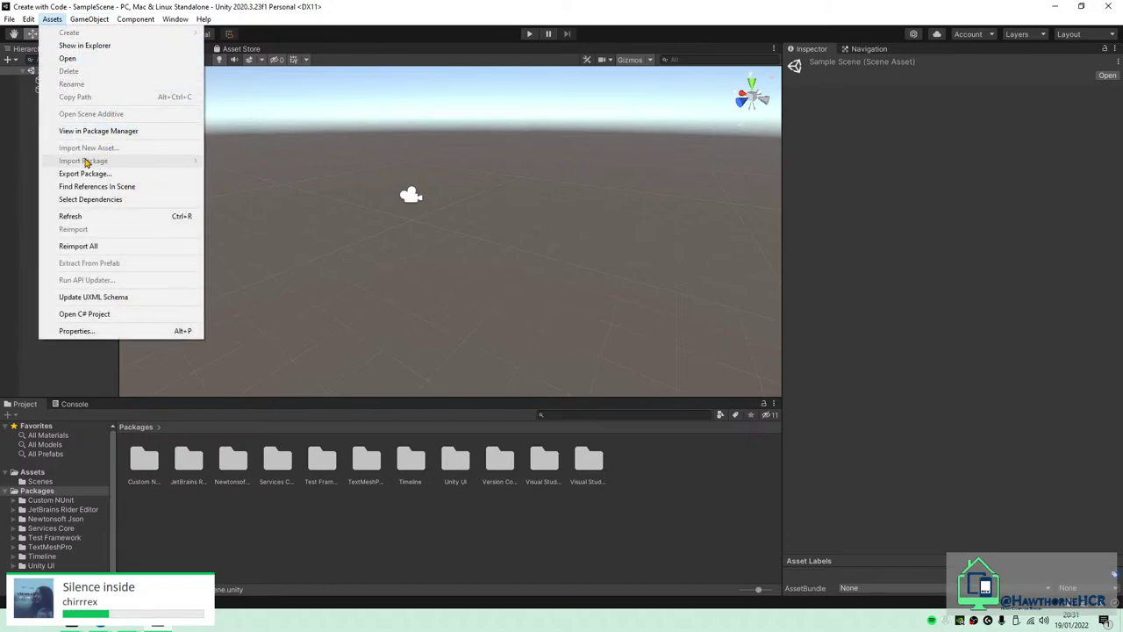
click(394, 550)
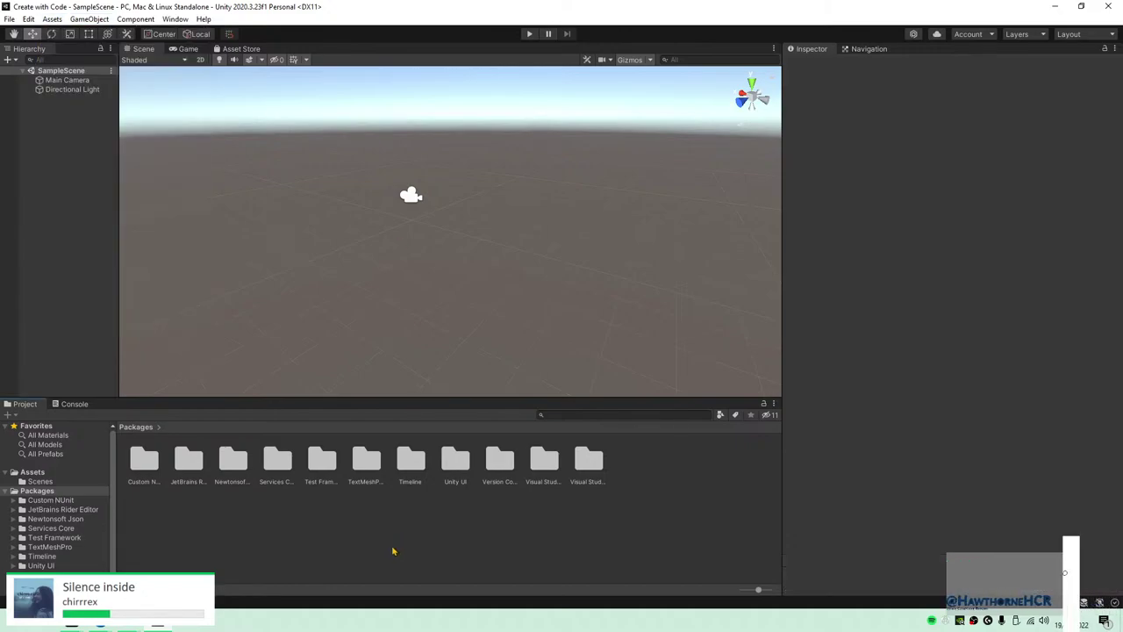
click(52, 19)
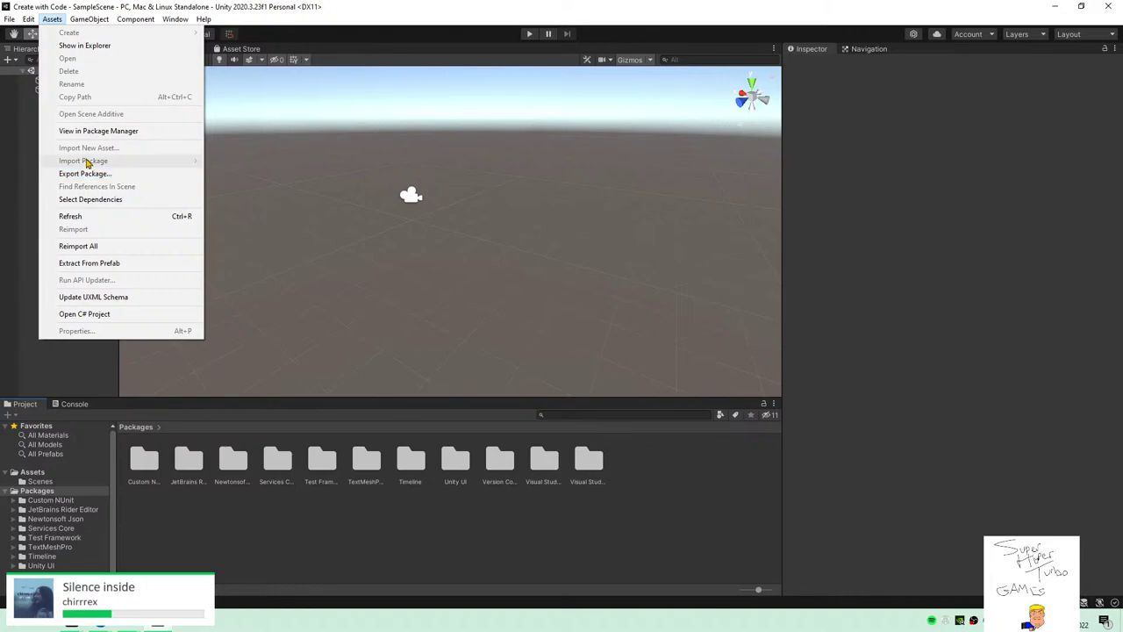
click(98, 625)
click(57, 561)
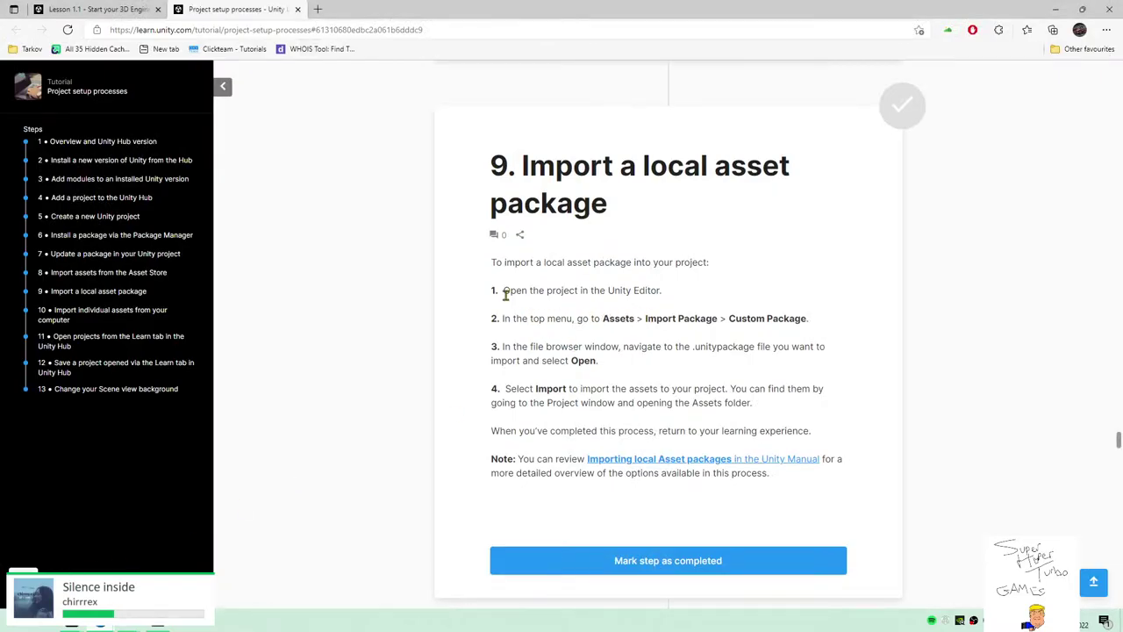
key(alt+Tab)
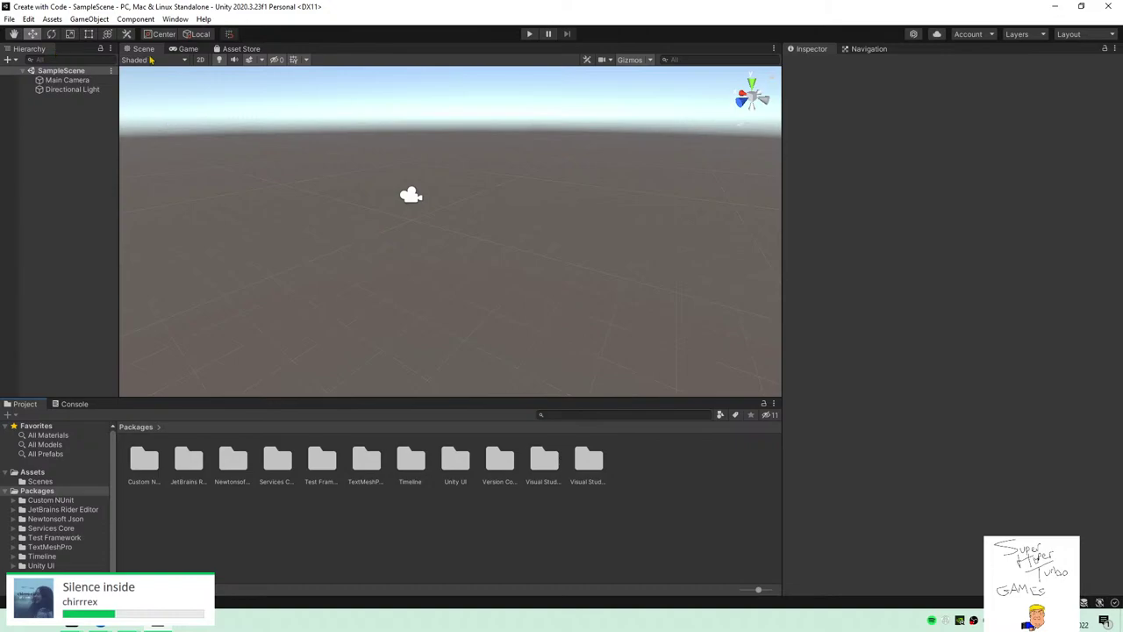
right_click(81, 138)
click(73, 132)
click(88, 19)
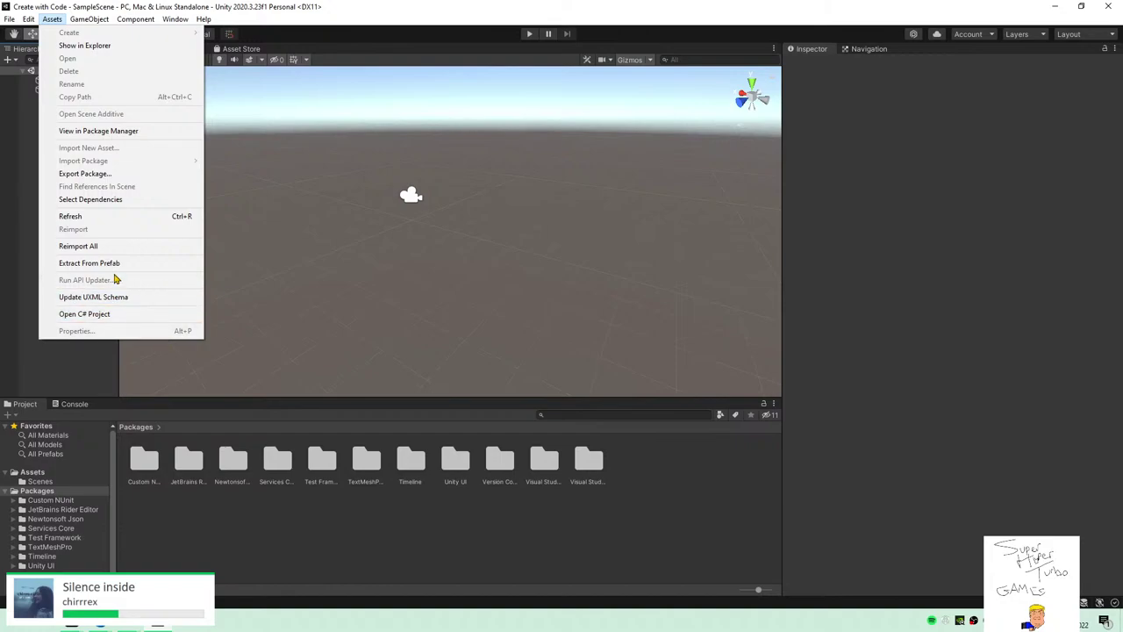
click(213, 543)
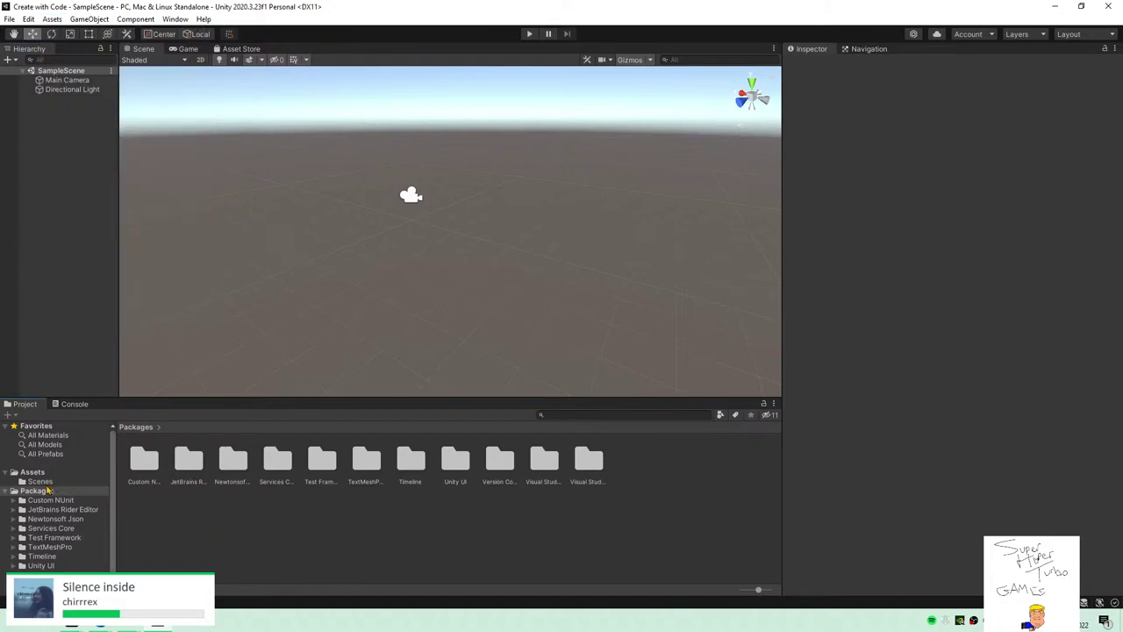
Collapse the Packages folder, open the Scenes folder under Assets and check its SampleScene asset.
scroll(53, 496, down, 1)
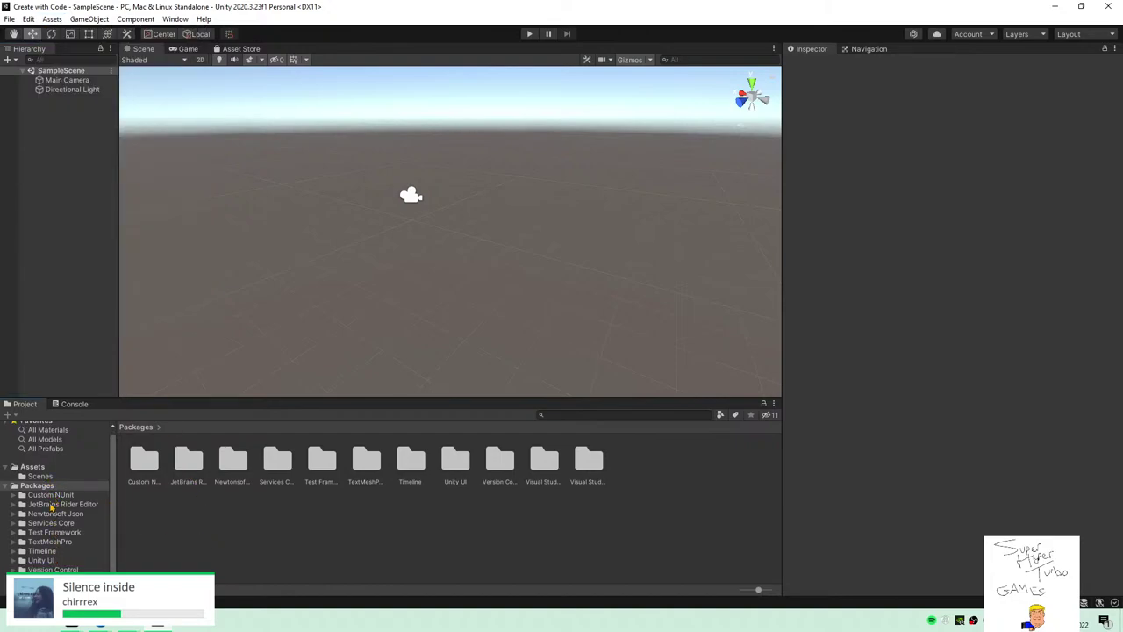
click(8, 487)
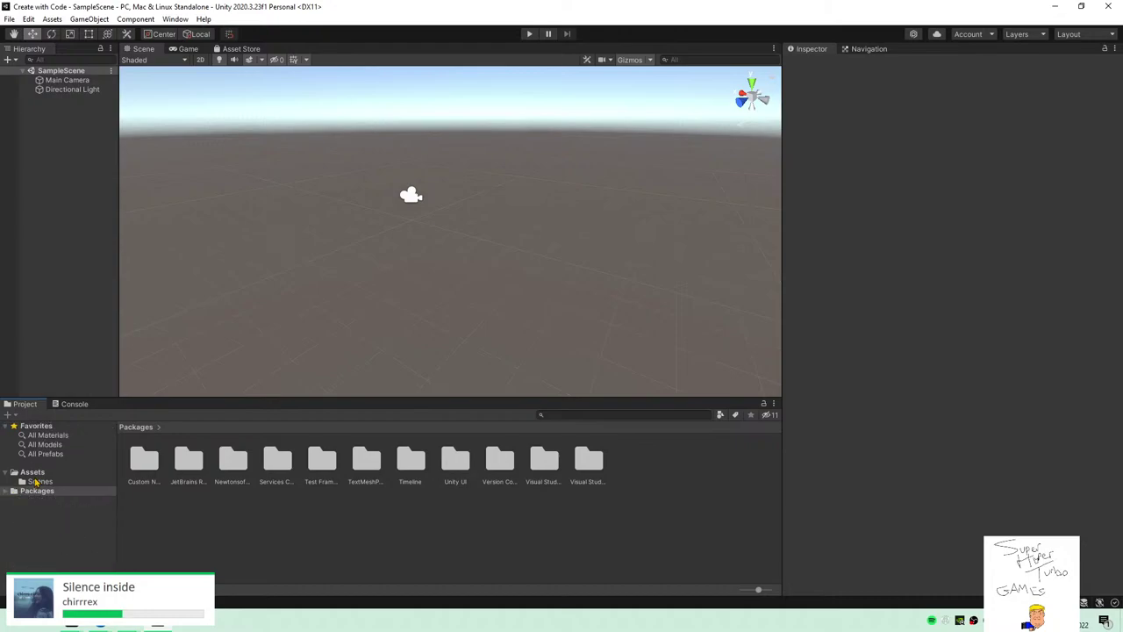
click(38, 482)
right_click(184, 456)
click(150, 456)
drag(149, 456, 437, 249)
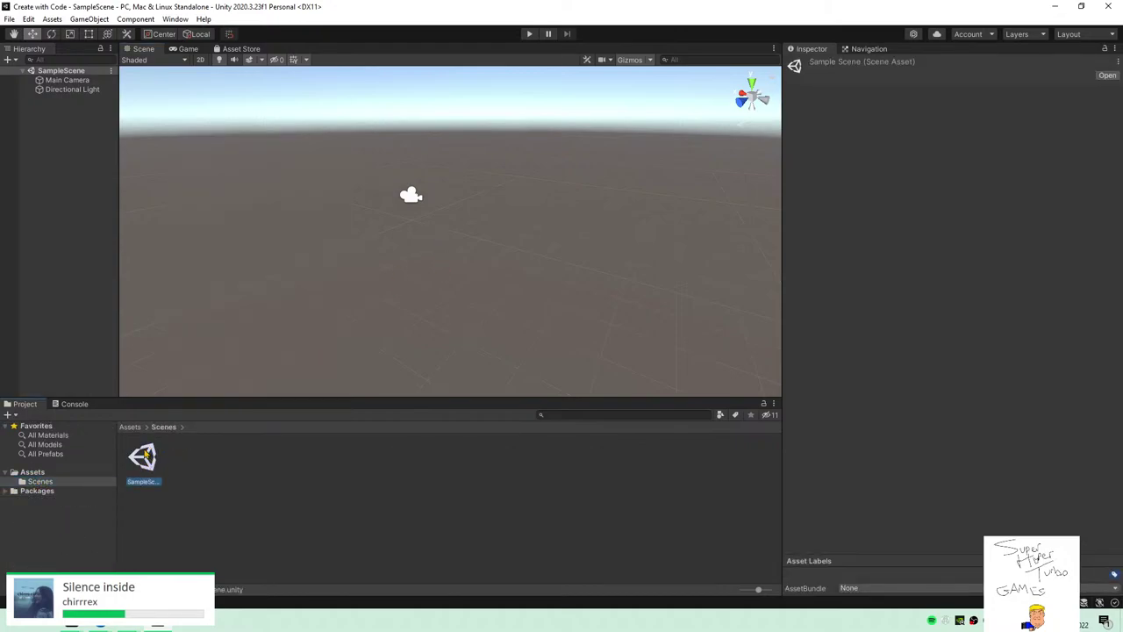
click(246, 495)
click(53, 19)
mouse_move(88, 163)
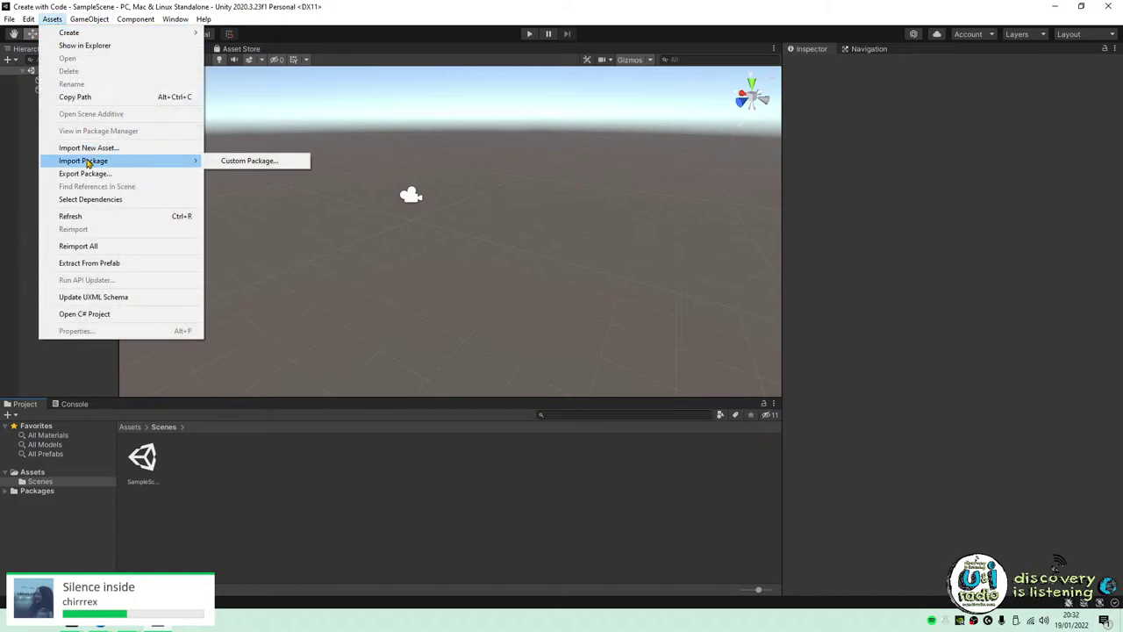
click(281, 543)
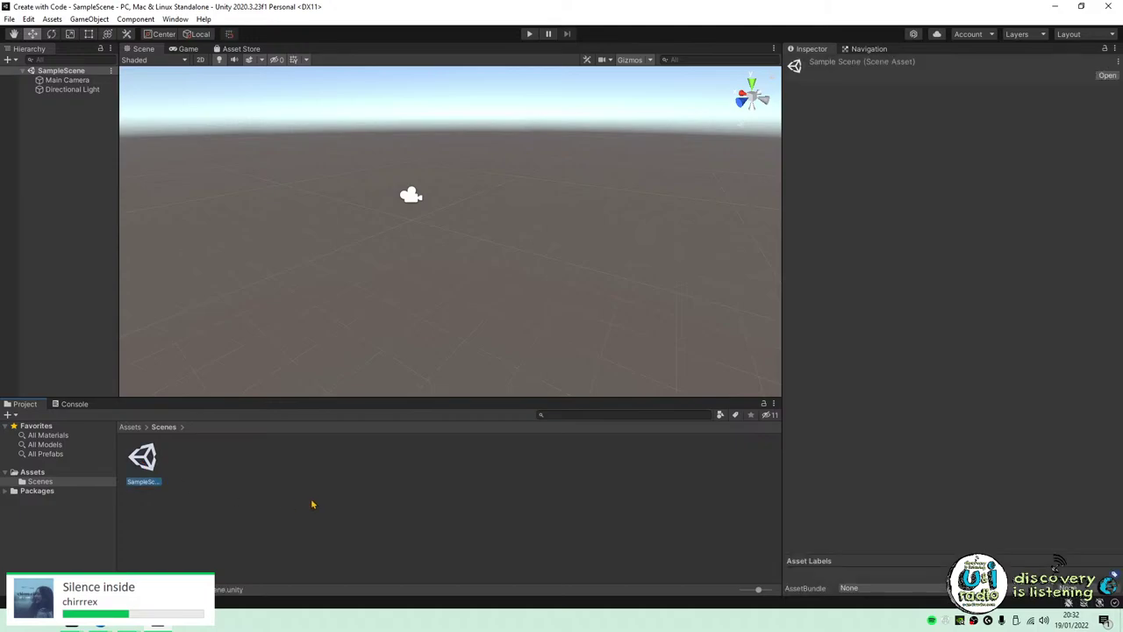
click(156, 465)
Switch to the Lesson 1.1 page in the browser and reread step 2's instruction on opening the Prototype 1 scene.
key(alt+Tab)
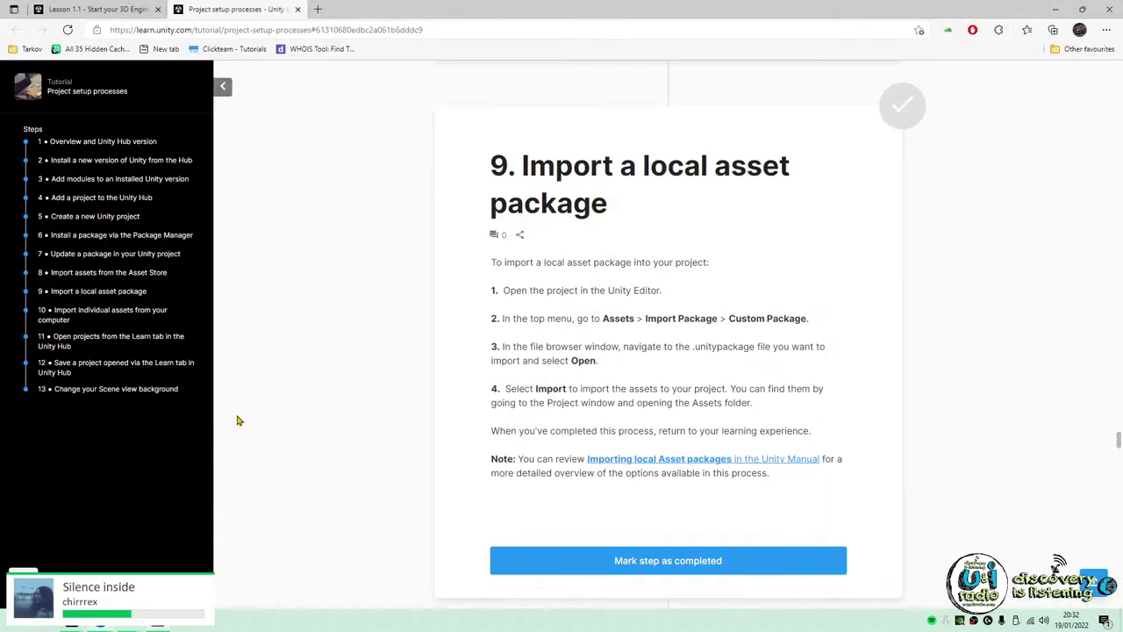
click(97, 9)
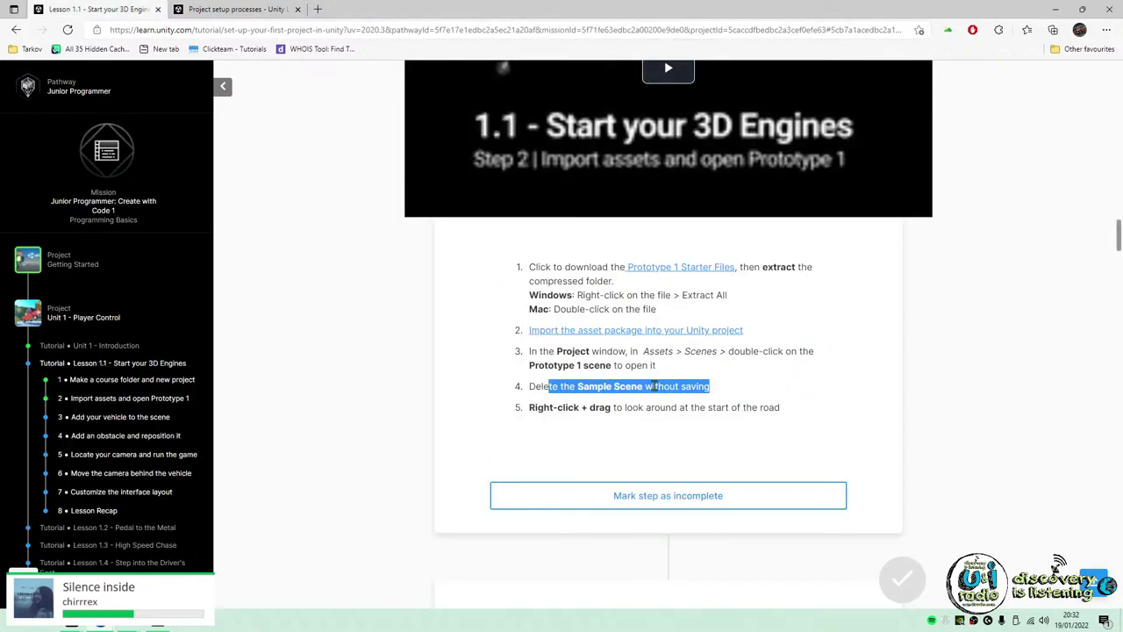
drag(631, 351, 800, 379)
click(663, 373)
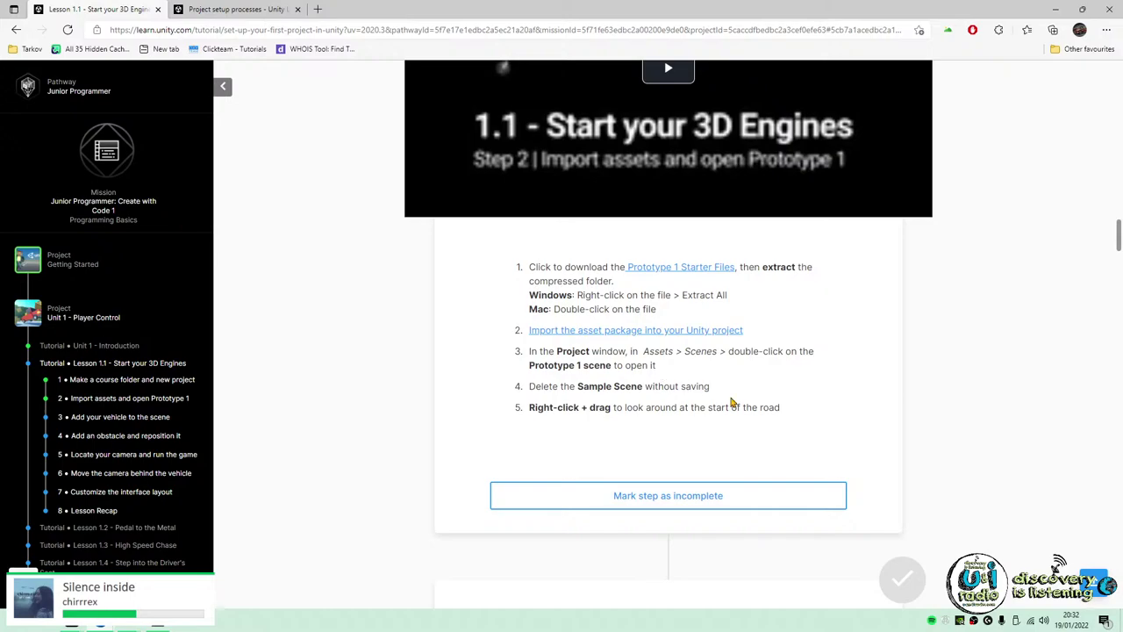
key(ctrl+Tab)
key(ctrl+shift+Tab)
Switch to the Unity Editor and import all assets of the Prototype-1_Starter-Files custom package from the extracted folder in Downloads.
key(alt+Tab)
right_click(268, 487)
mouse_move(369, 309)
click(465, 310)
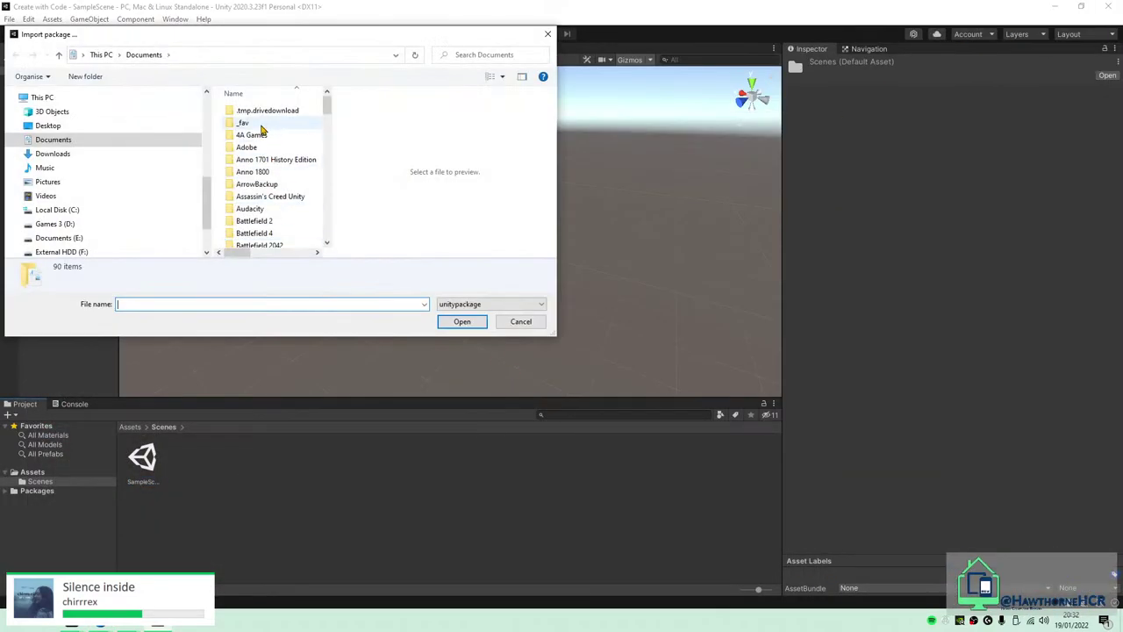
click(52, 154)
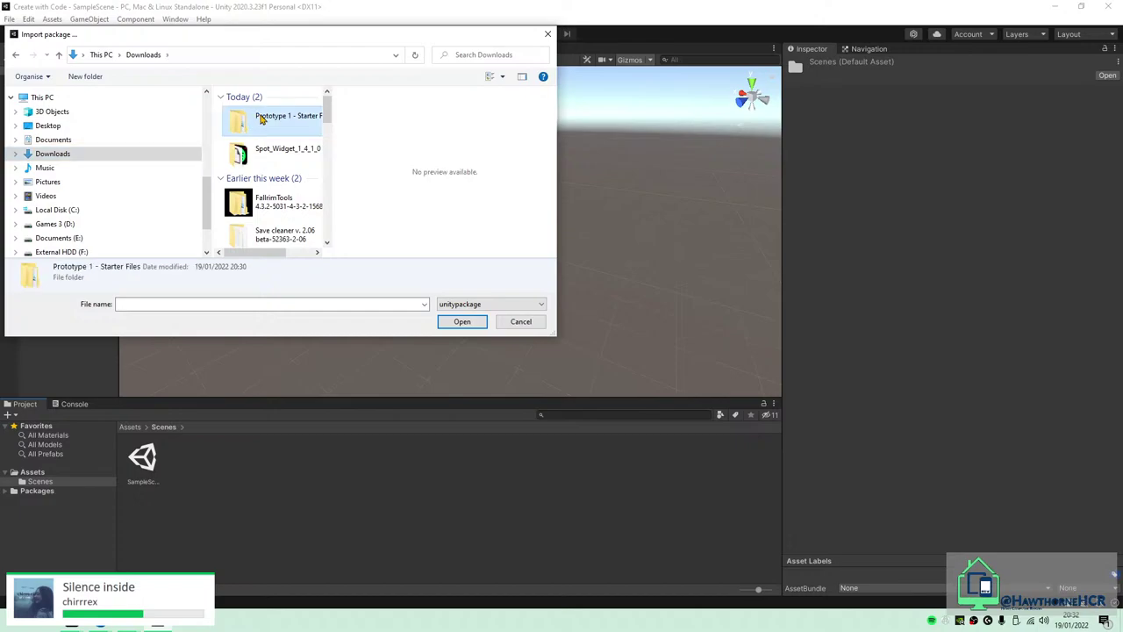
double_click(251, 118)
double_click(245, 112)
double_click(247, 117)
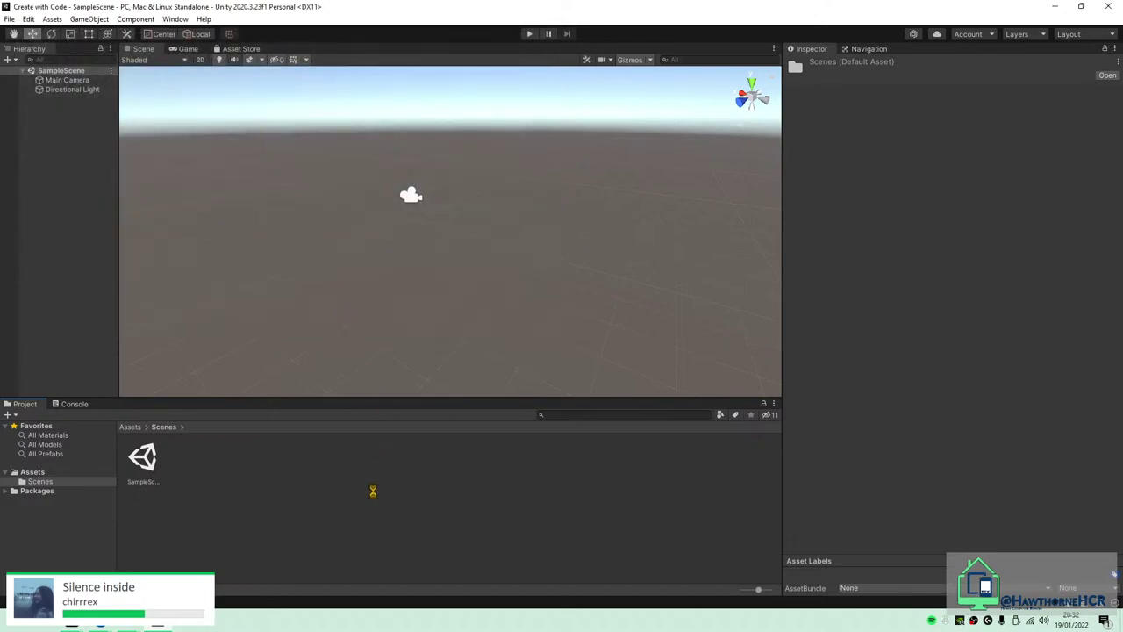
drag(457, 277, 522, 121)
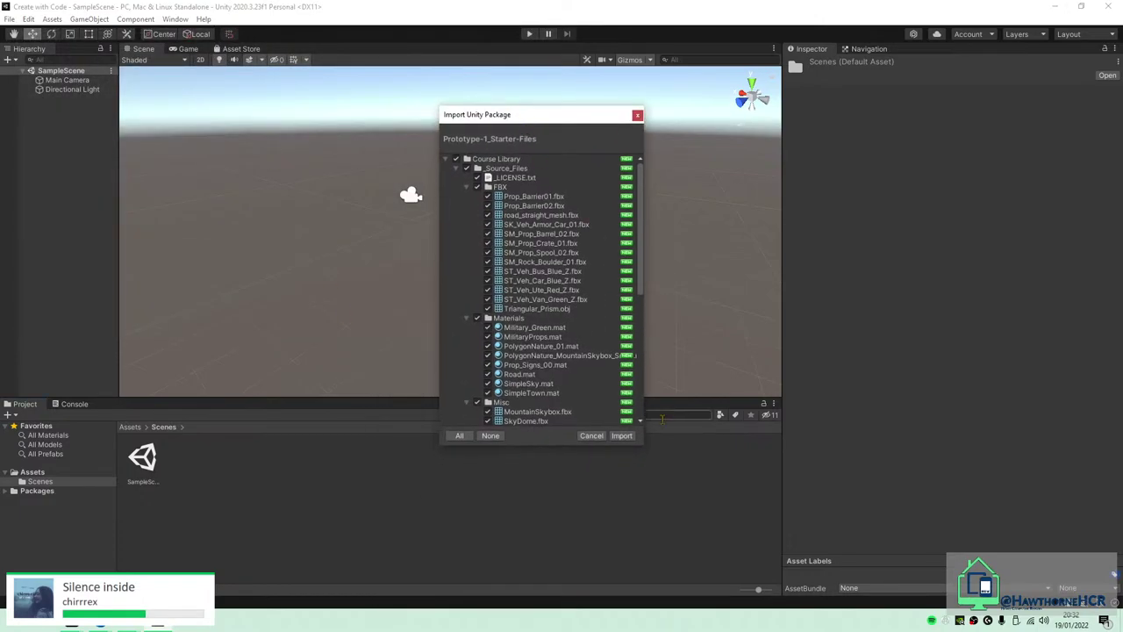
click(626, 435)
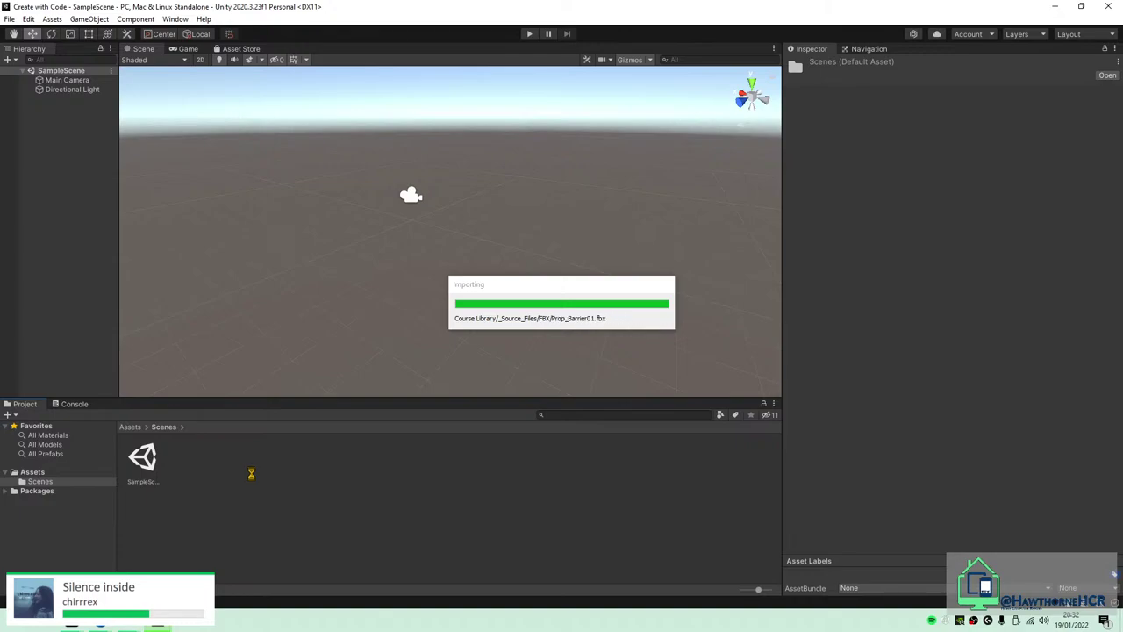
Look through the imported Prototype 1 scene asset and the Course Library's Ground, Obstacles, Sky and Vehicles folders.
click(146, 456)
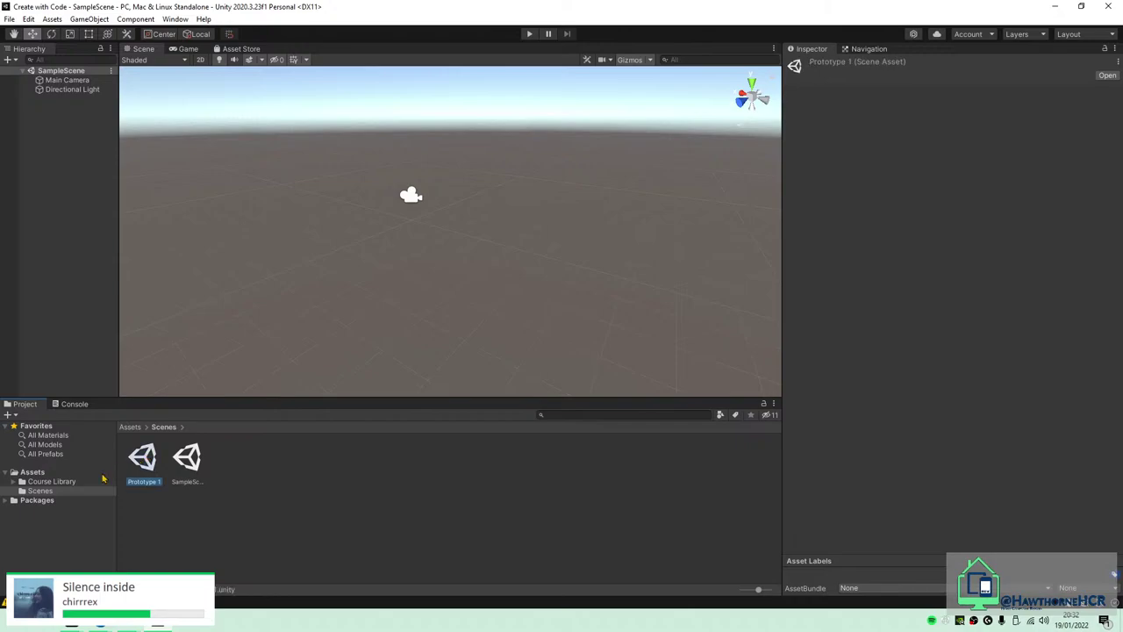
click(107, 482)
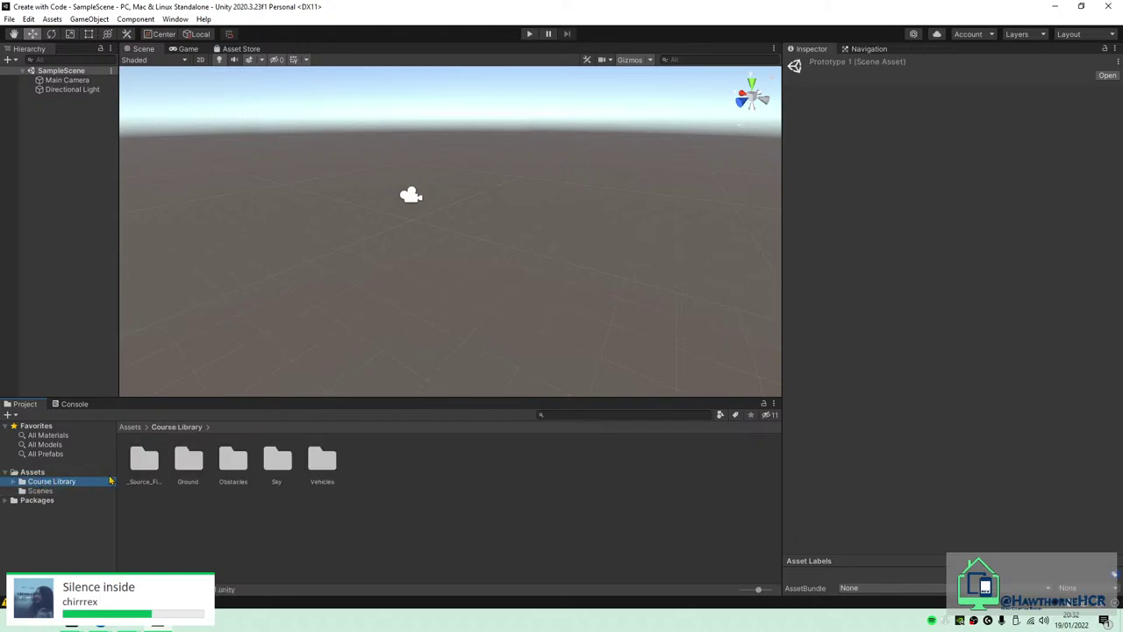
click(191, 463)
key(Right)
key(Right)
key(Right)
key(Return)
click(49, 500)
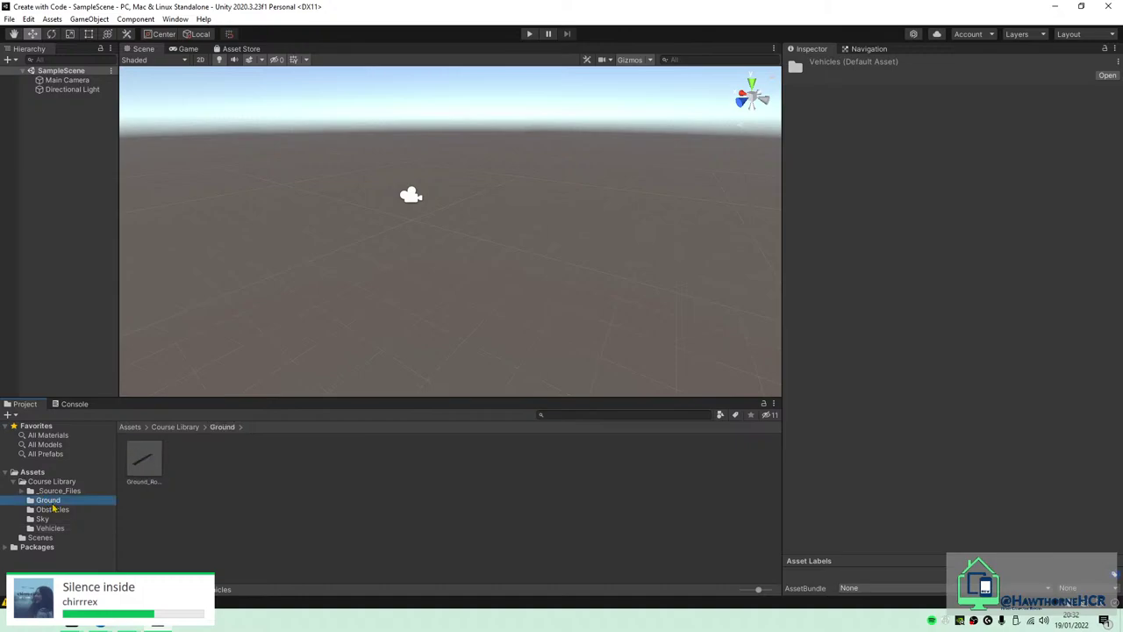
click(50, 509)
click(44, 518)
click(50, 527)
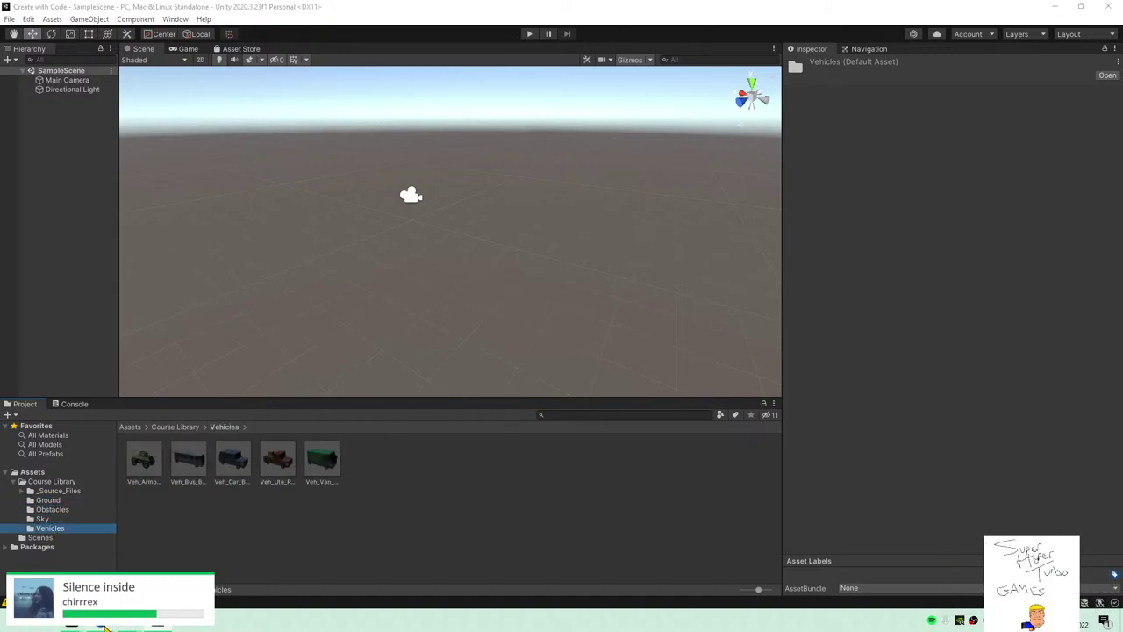
Switch to the Lesson 1.1 page in the browser and recheck step 2's instructions on opening Prototype 1 and deleting the Sample Scene.
mouse_move(129, 625)
click(65, 548)
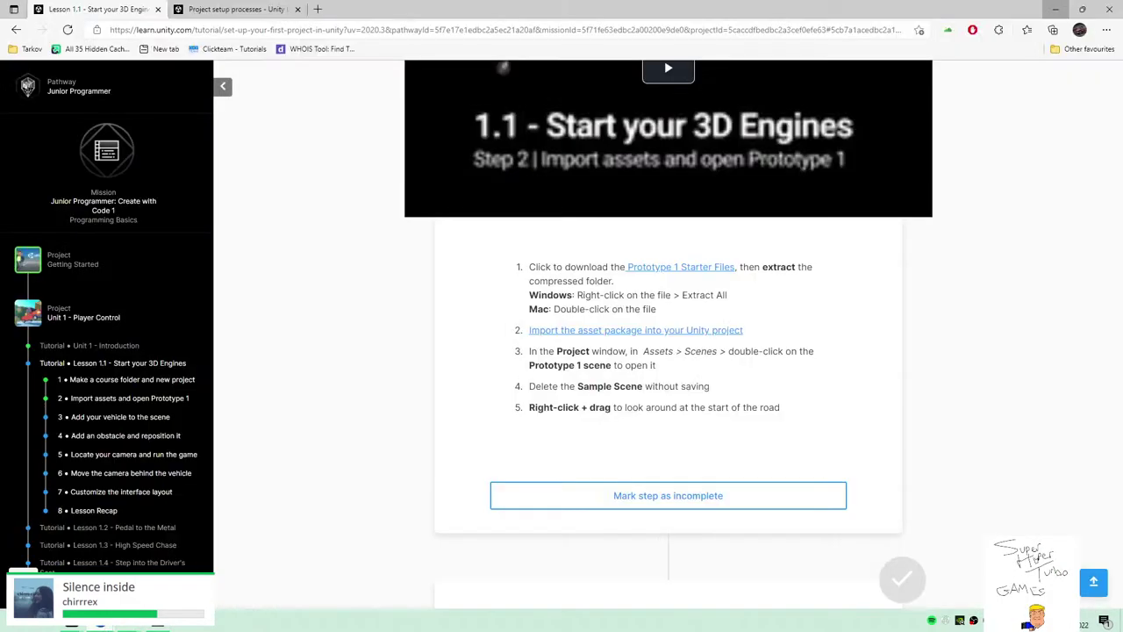
drag(531, 351, 647, 366)
click(627, 379)
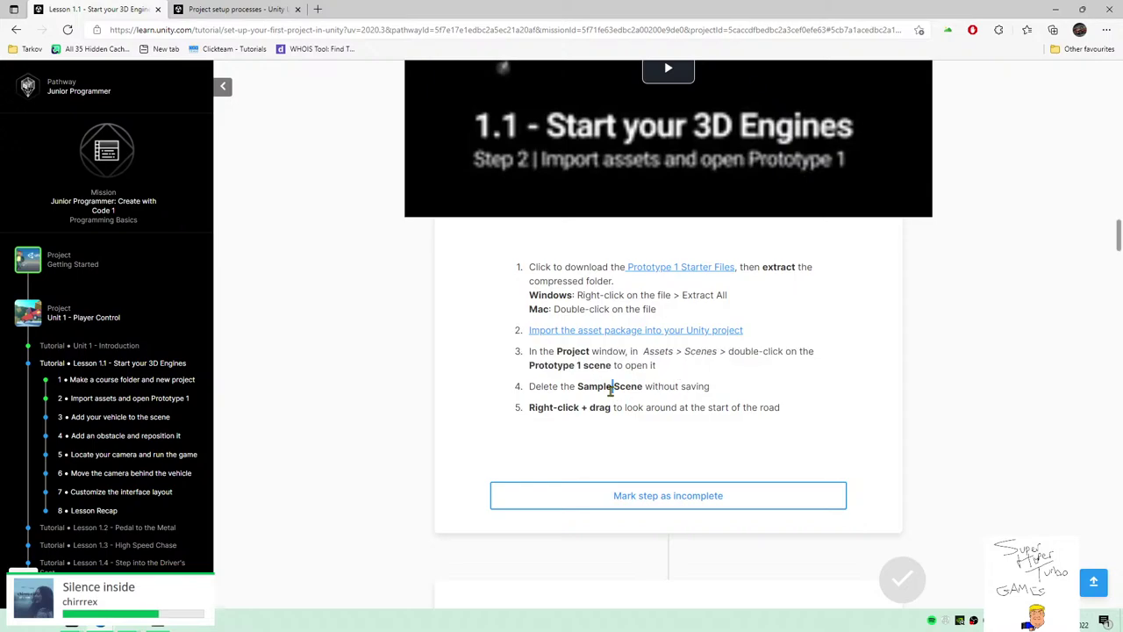
scroll(907, 459, down, 3)
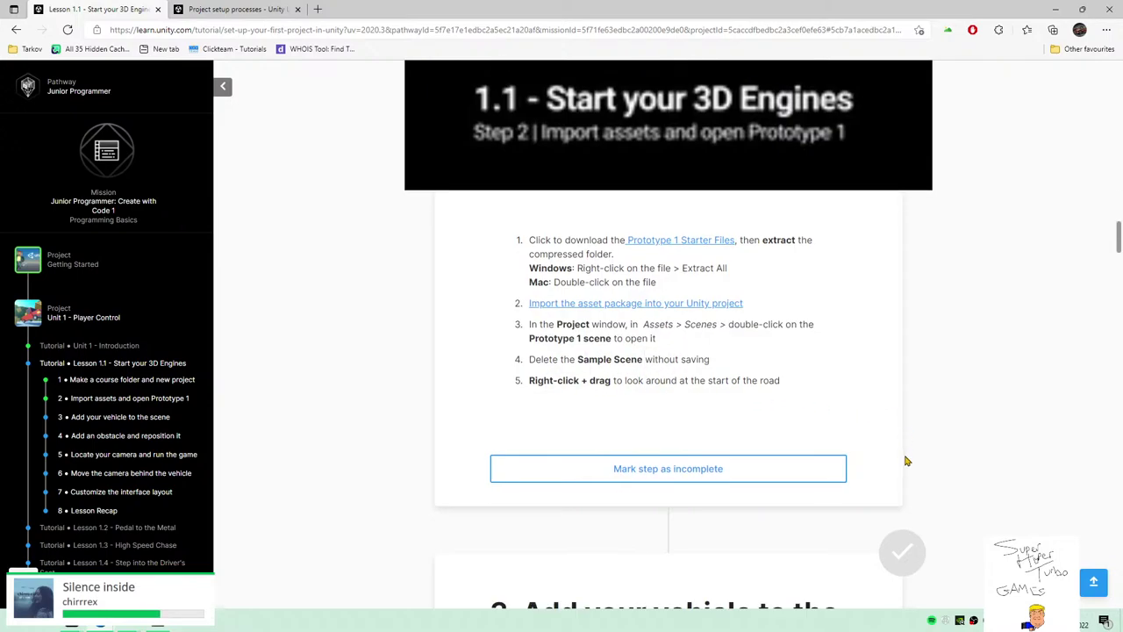
scroll(907, 461, down, 4)
scroll(970, 466, down, 5)
scroll(979, 472, up, 9)
scroll(979, 471, up, 3)
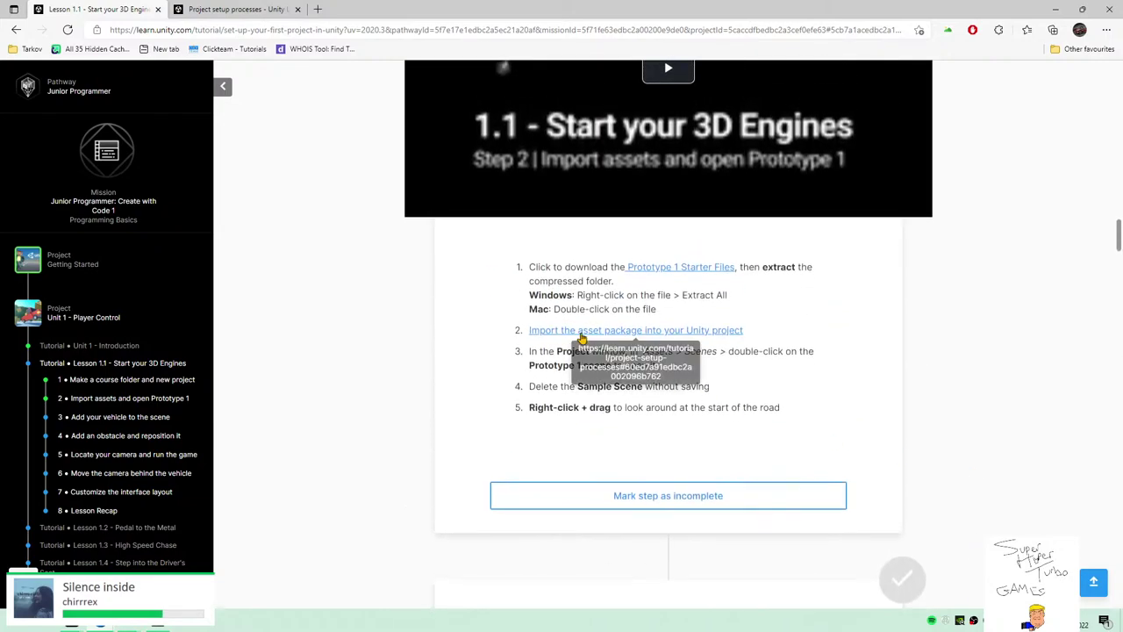
Switch to the Unity Editor, open the Prototype 1 scene from the Scenes folder and look around the start of the road.
key(alt+Tab)
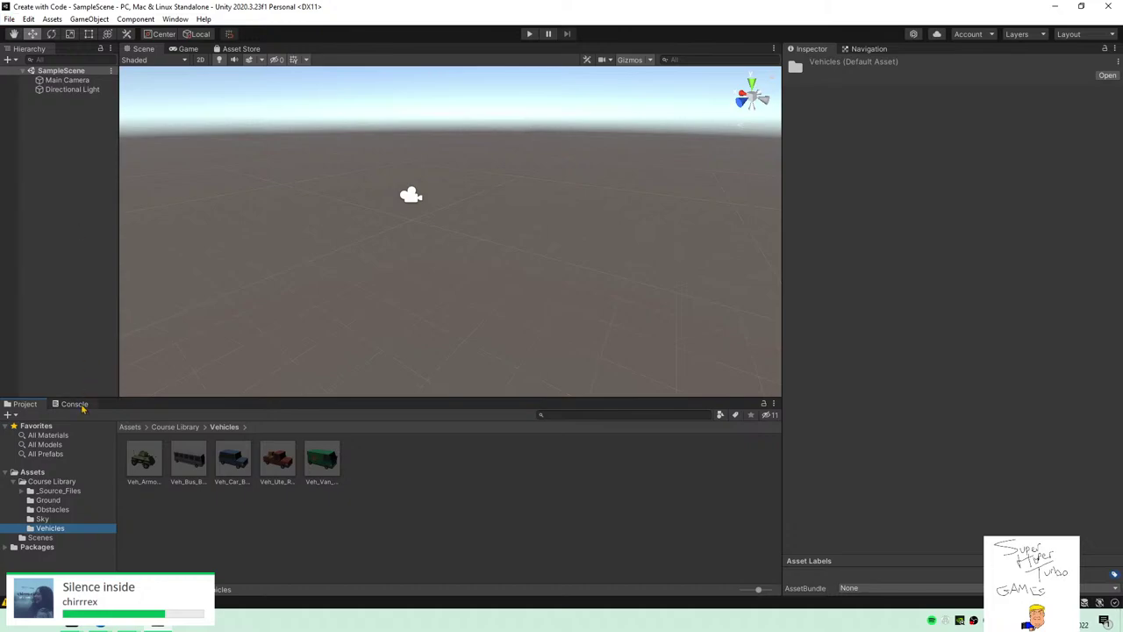
click(44, 483)
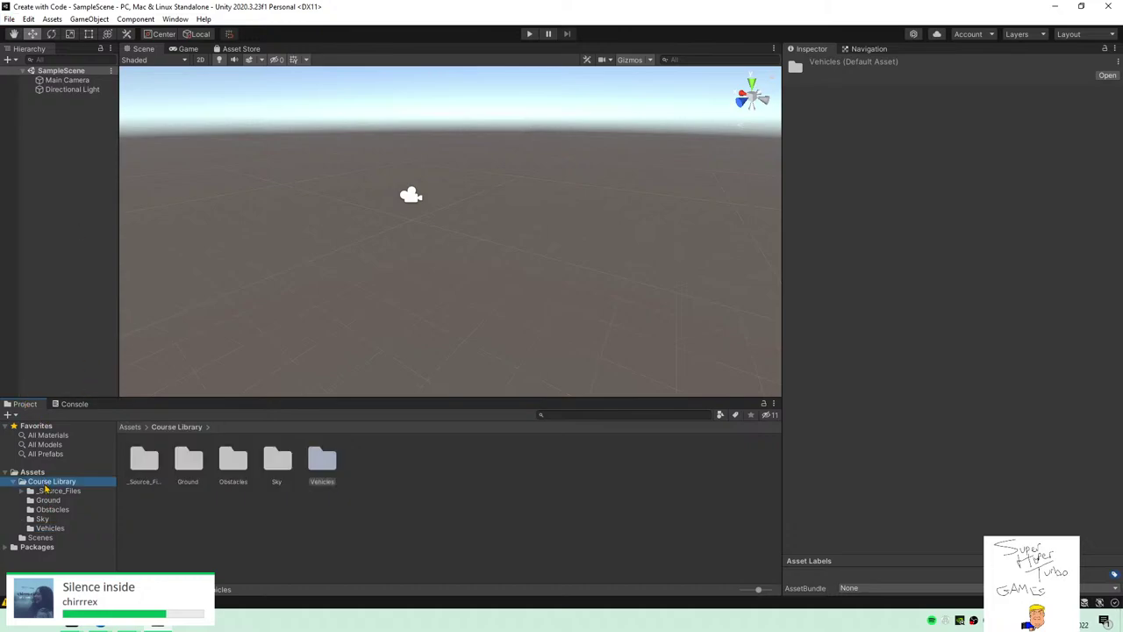
click(46, 539)
click(136, 454)
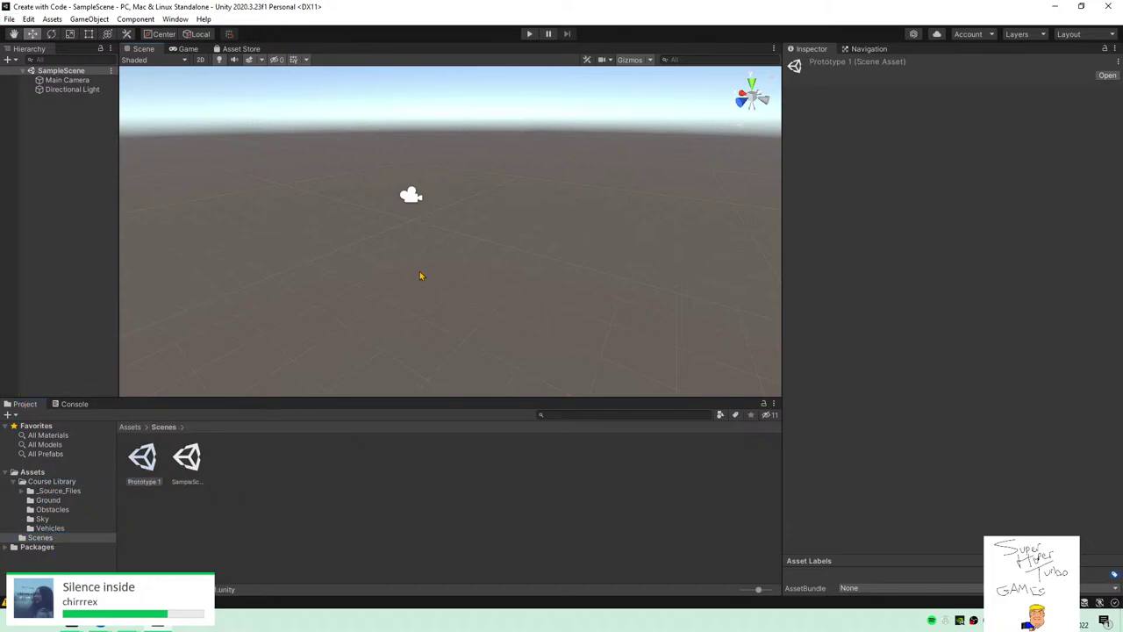
double_click(151, 471)
right_drag(436, 246, 270, 337)
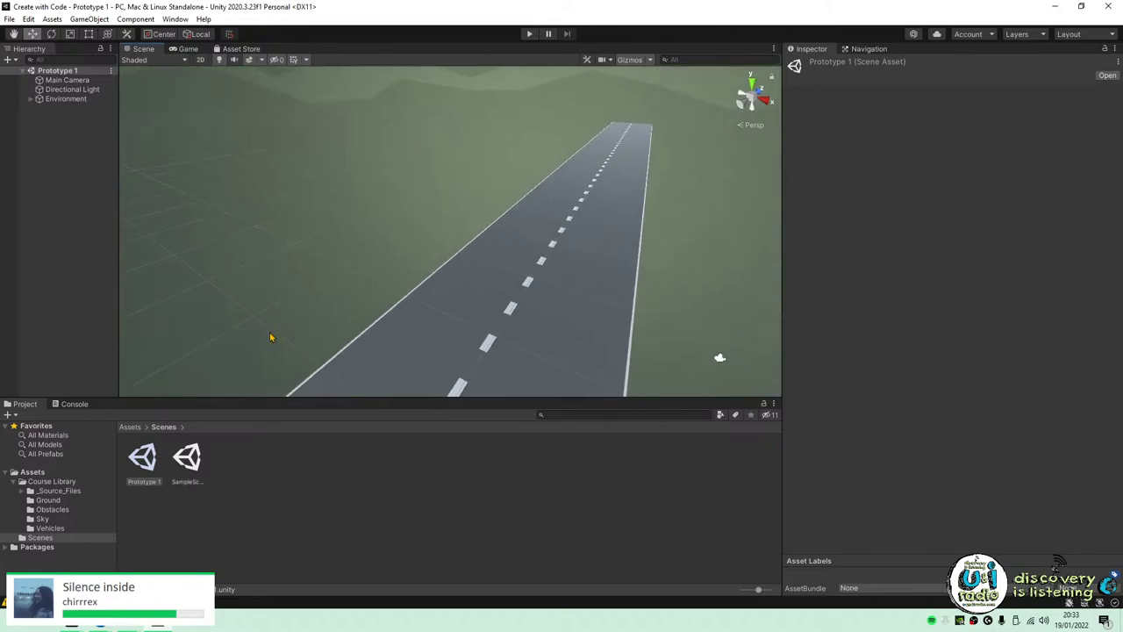
right_click(236, 509)
click(61, 475)
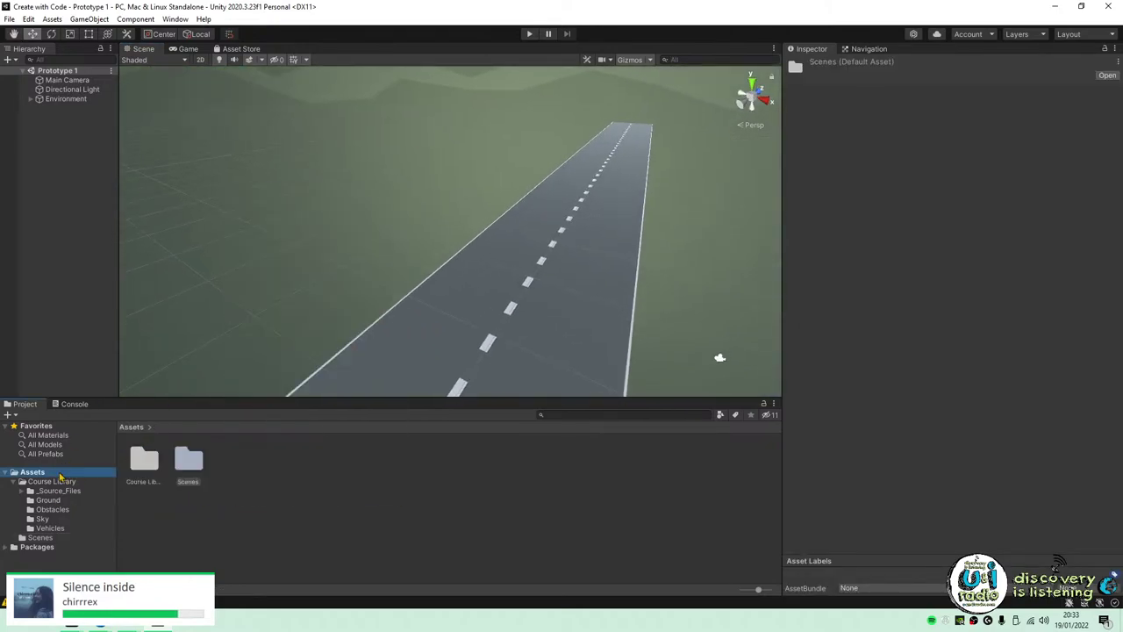
right_click(236, 460)
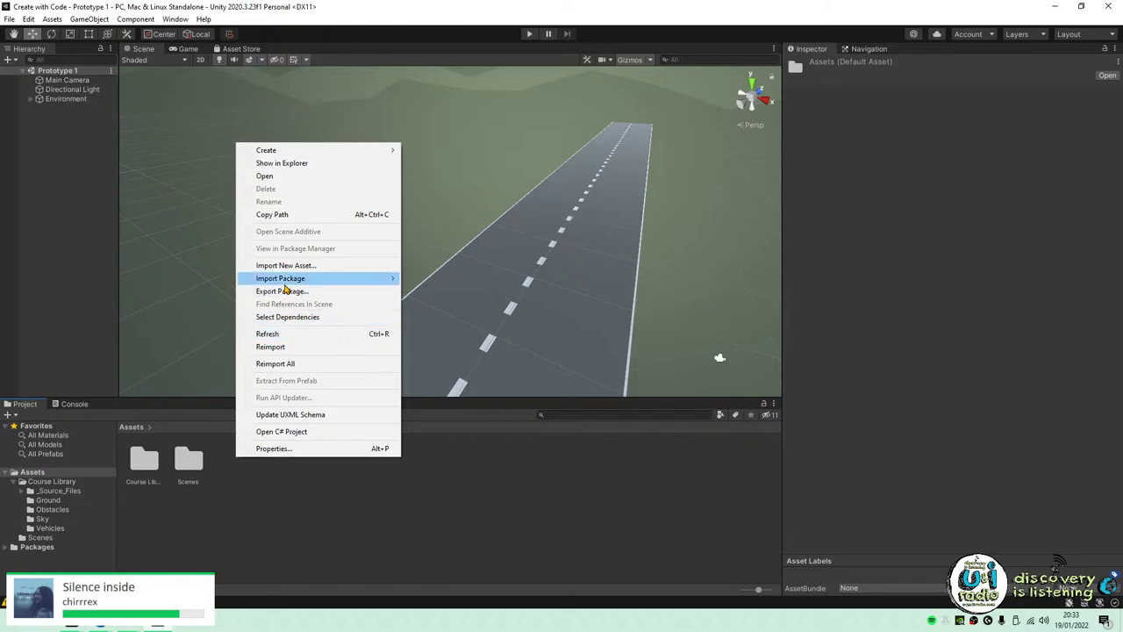
mouse_move(336, 279)
click(323, 487)
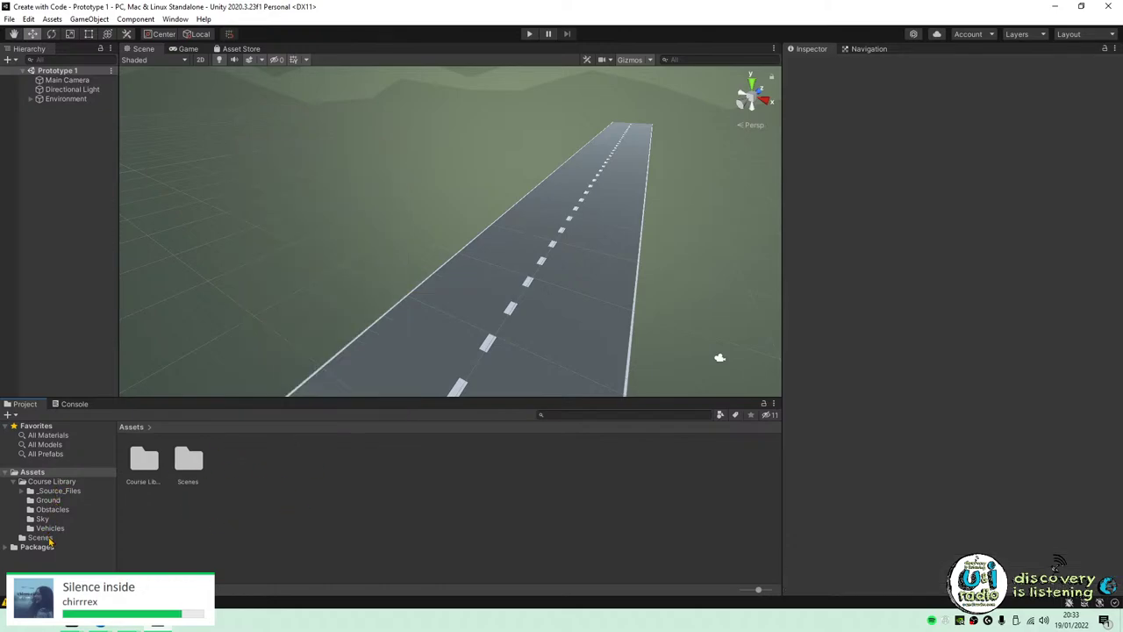
Delete the SampleScene asset from the Scenes folder and view the Prototype 1 road from closer up.
click(40, 537)
right_click(191, 463)
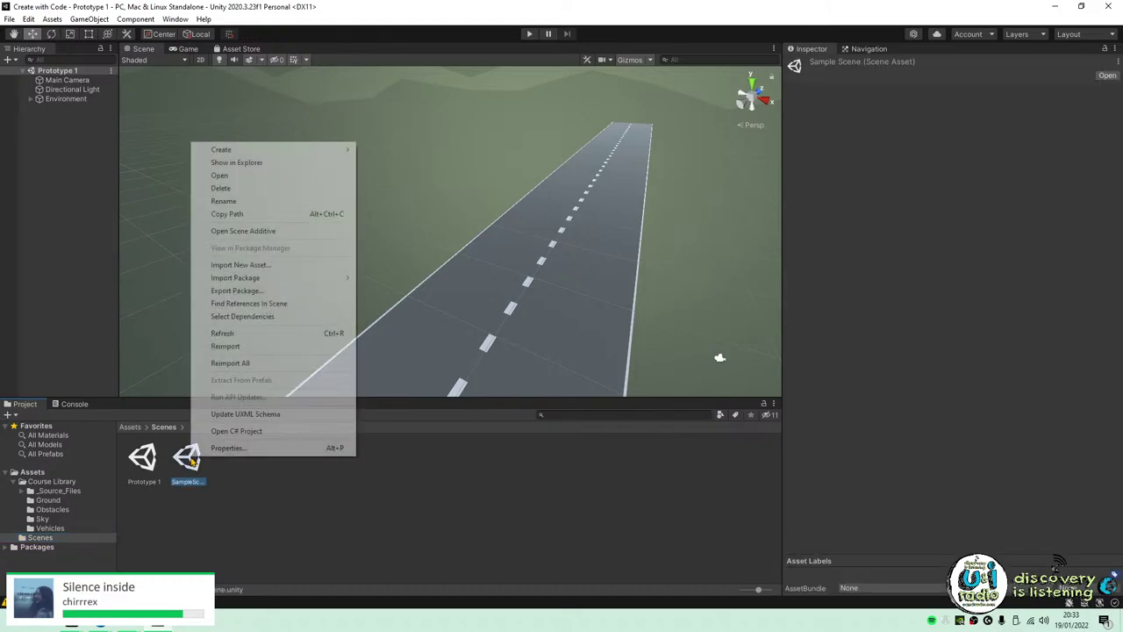
click(243, 188)
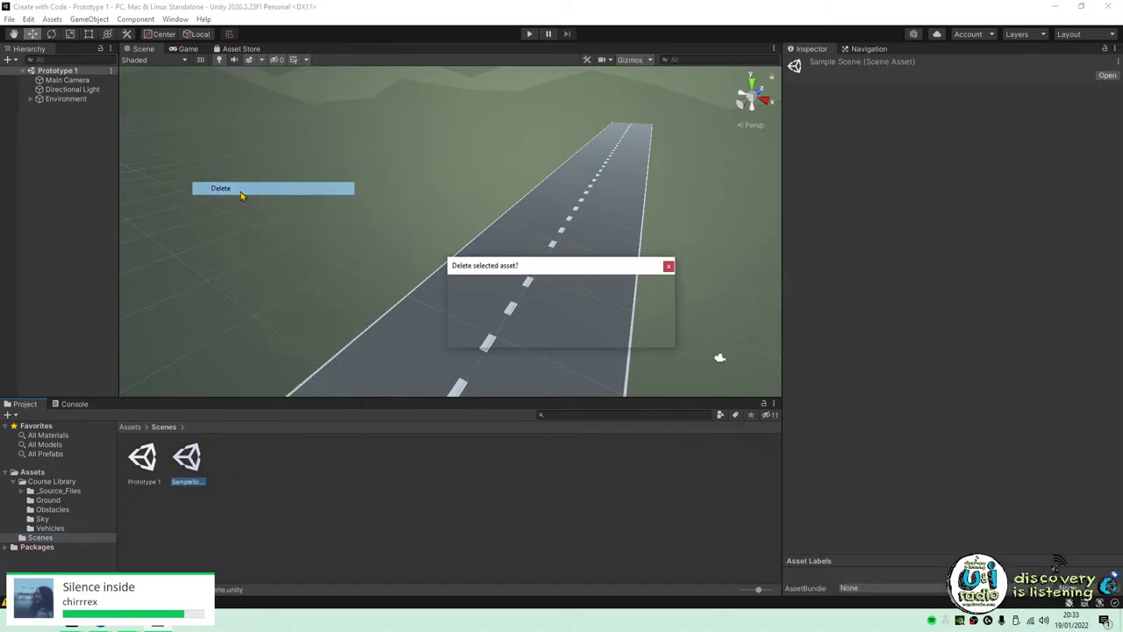
key(Return)
click(156, 452)
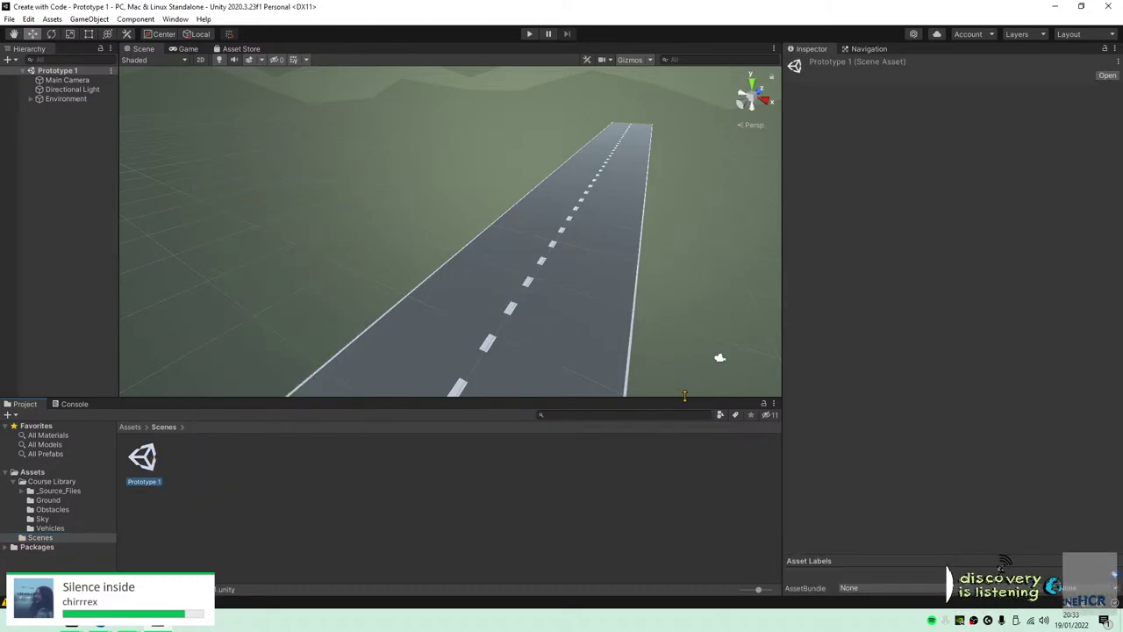
right_click(143, 468)
click(191, 506)
alt+drag(400, 261, 327, 265)
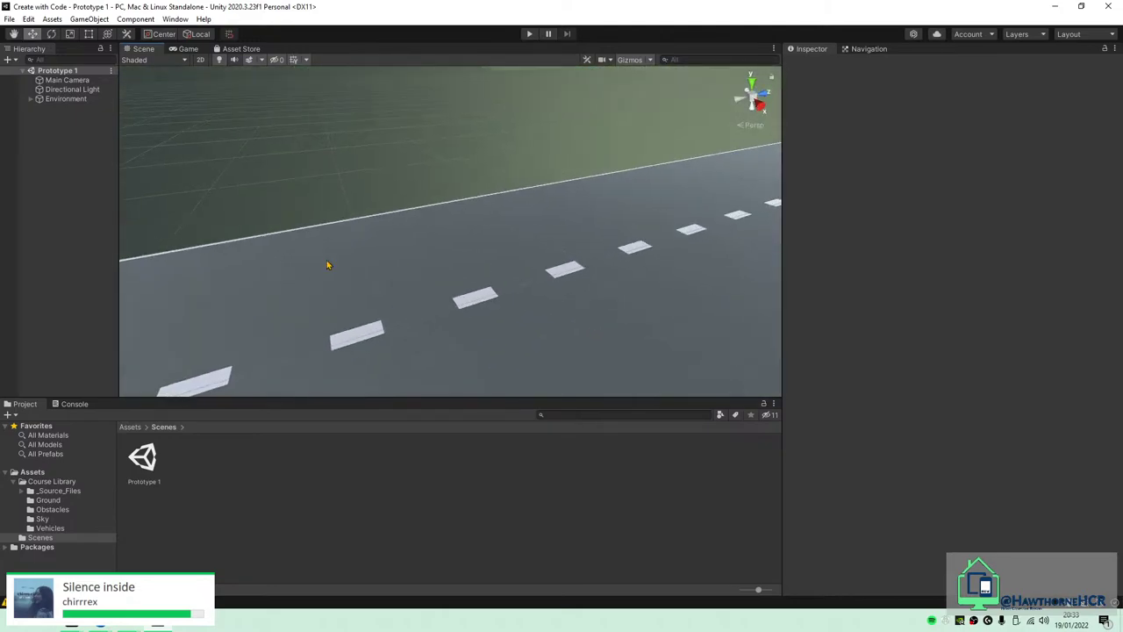
Switch to the Lesson 1.1 page in the browser and read the introduction of step 3, Add your vehicle to the scene.
key(alt+Tab)
scroll(580, 386, down, 3)
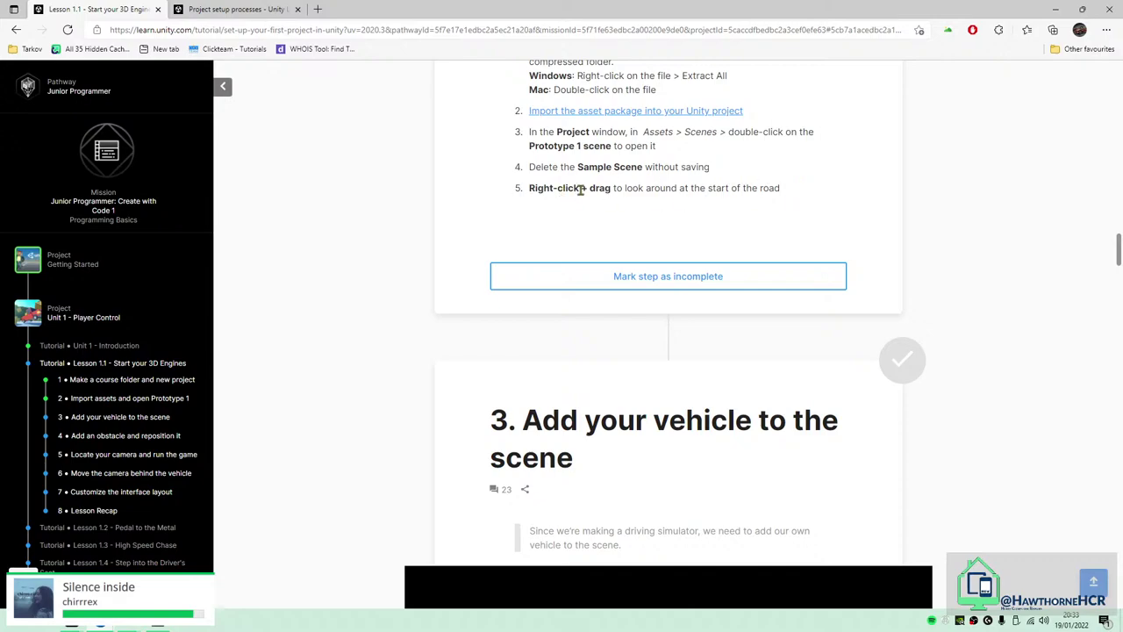
scroll(694, 243, down, 2)
scroll(694, 259, up, 2)
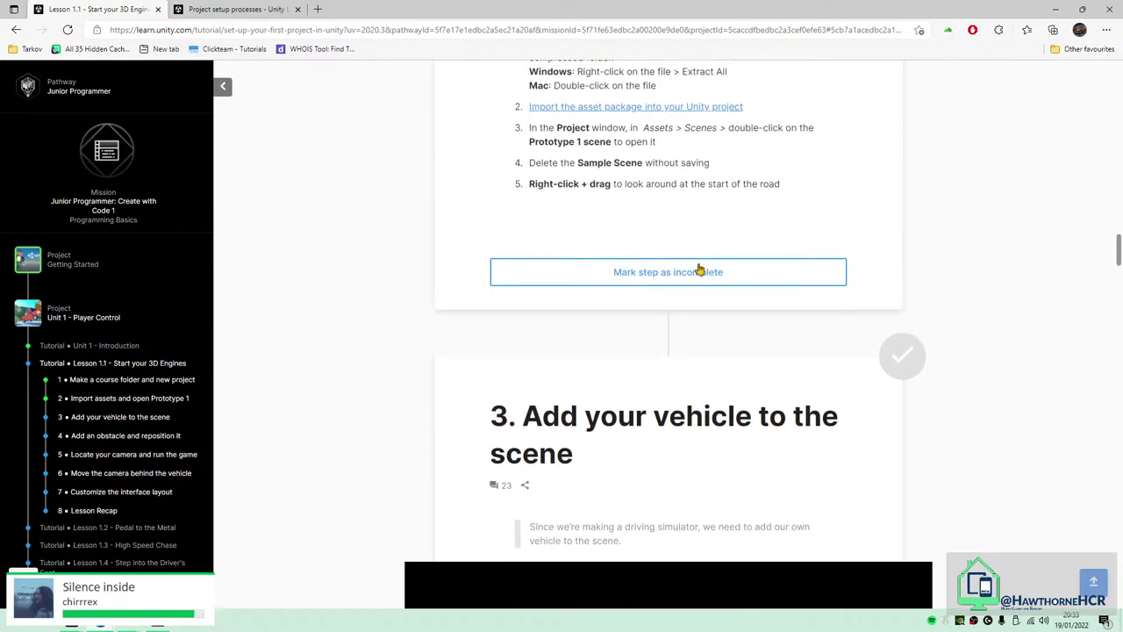
scroll(671, 290, down, 4)
drag(524, 91, 573, 128)
click(662, 181)
scroll(968, 313, down, 3)
scroll(815, 301, up, 1)
scroll(814, 301, up, 1)
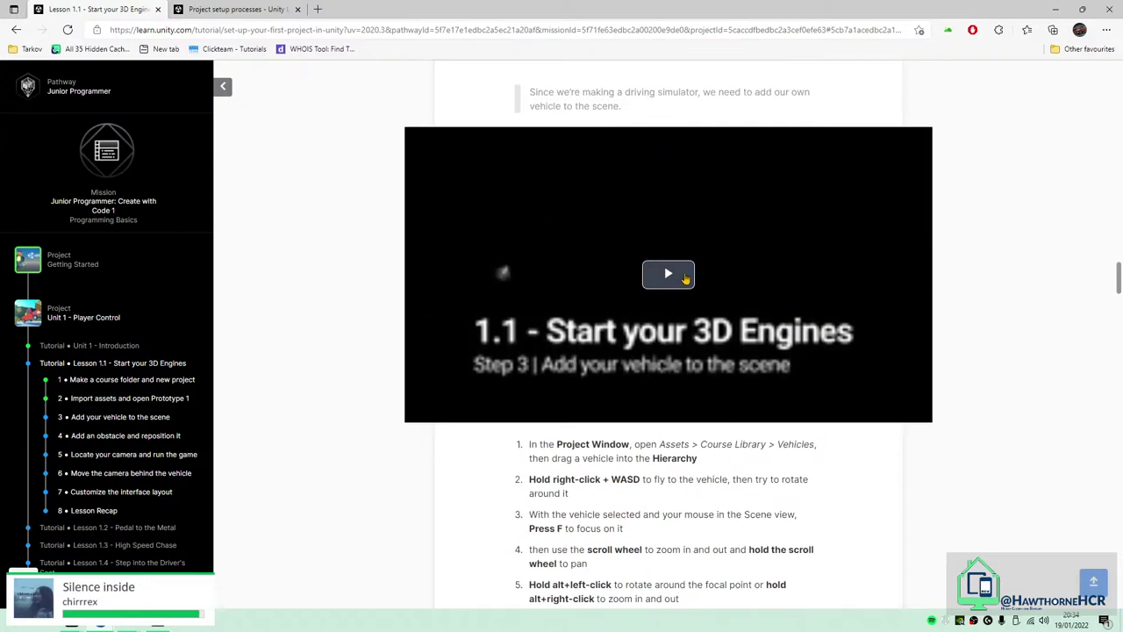
Play the lesson's step 3 video, Add your vehicle to the scene, in full screen.
click(685, 277)
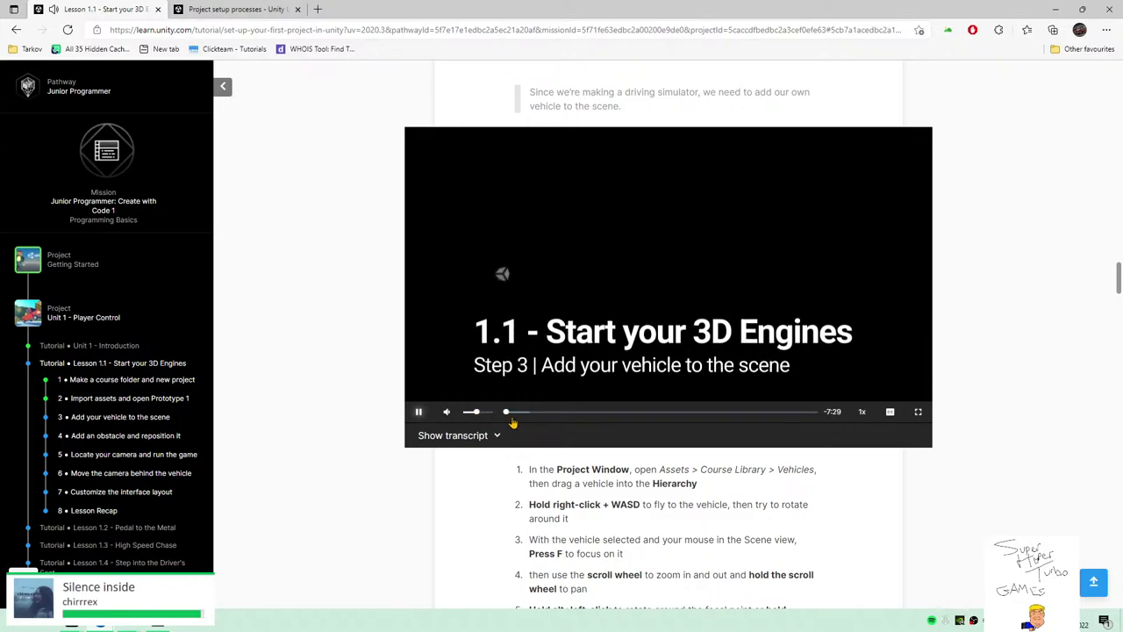
click(919, 412)
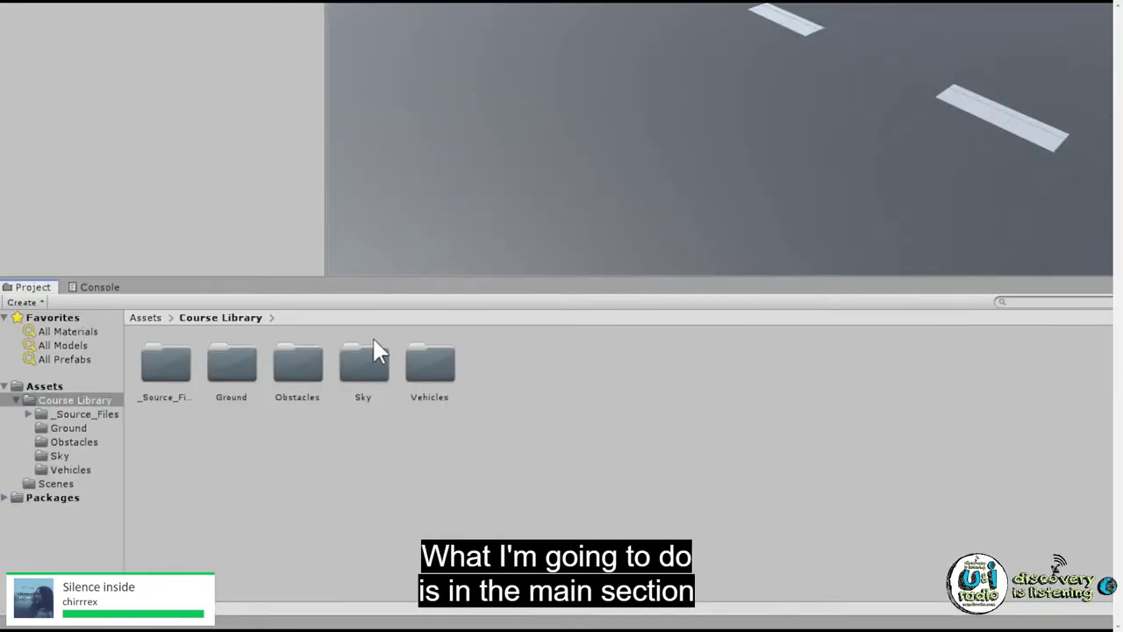
Open the Vehicles folder in Course Library and add the Veh_Ute_Red_Z prefab to the scene's hierarchy.
double_click(428, 372)
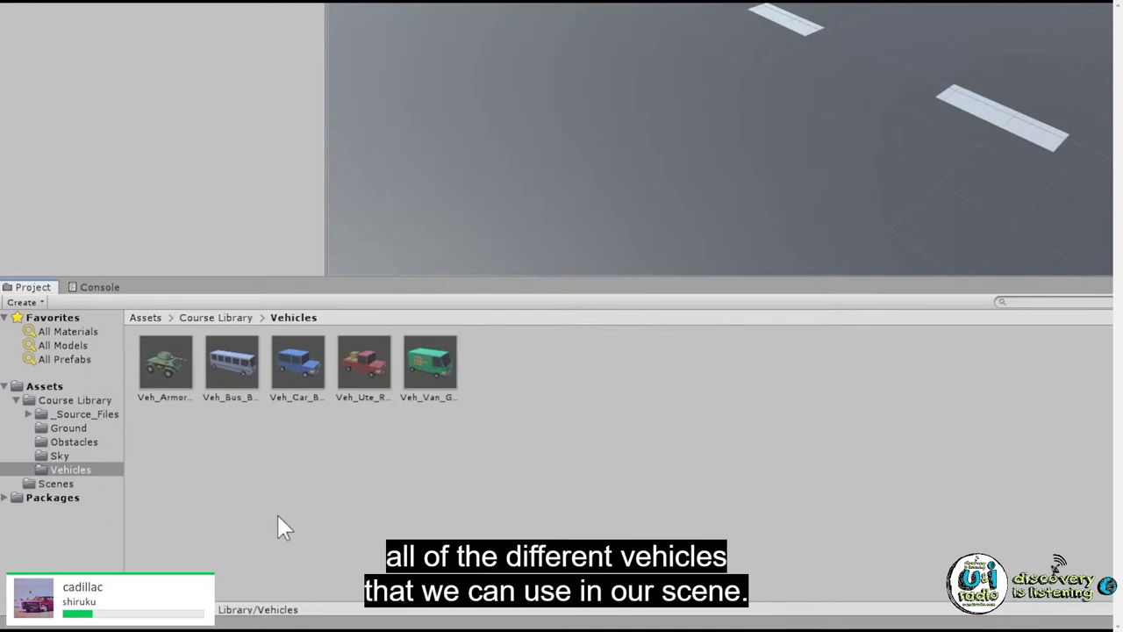
click(372, 378)
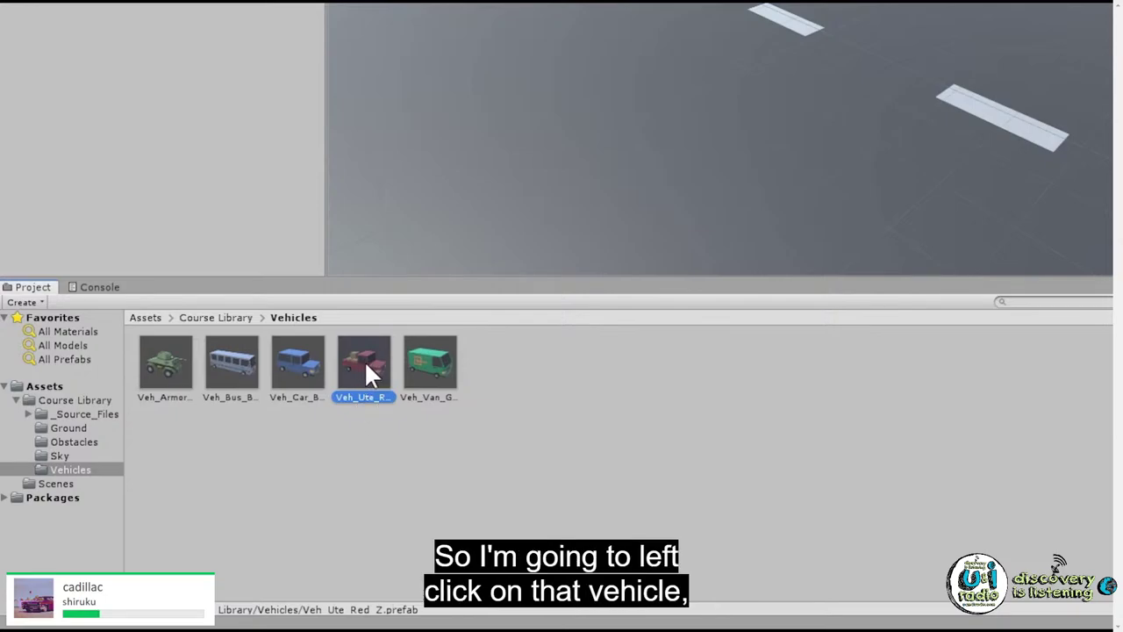
mouse_move(367, 369)
mouse_down()
mouse_move(293, 318)
mouse_move(208, 196)
mouse_move(181, 127)
mouse_move(172, 309)
mouse_up()
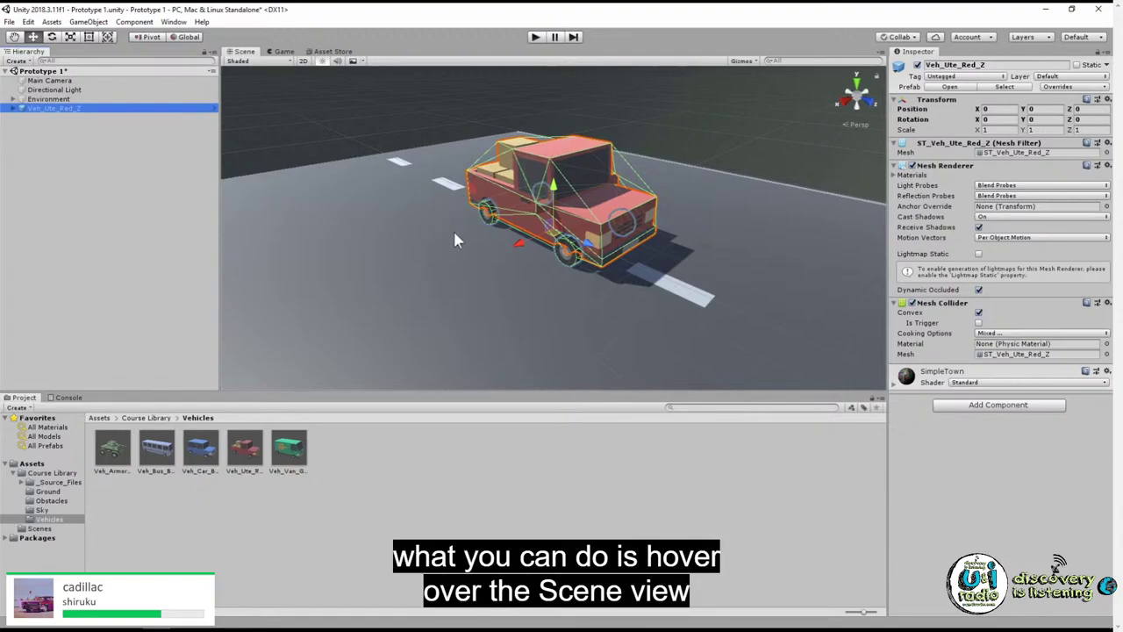
Fly through the Scene view in all directions to look around the vehicle and its surroundings.
right_click(392, 208)
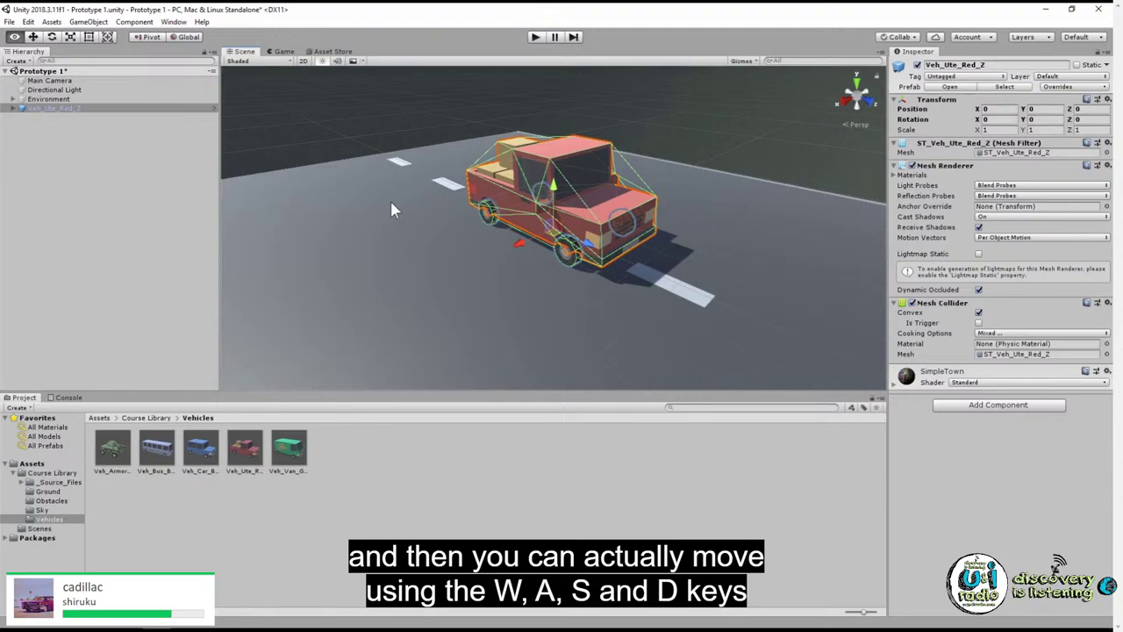
right_drag(392, 209, 654, 140)
key(w)
key(s)
key(a)
key(d)
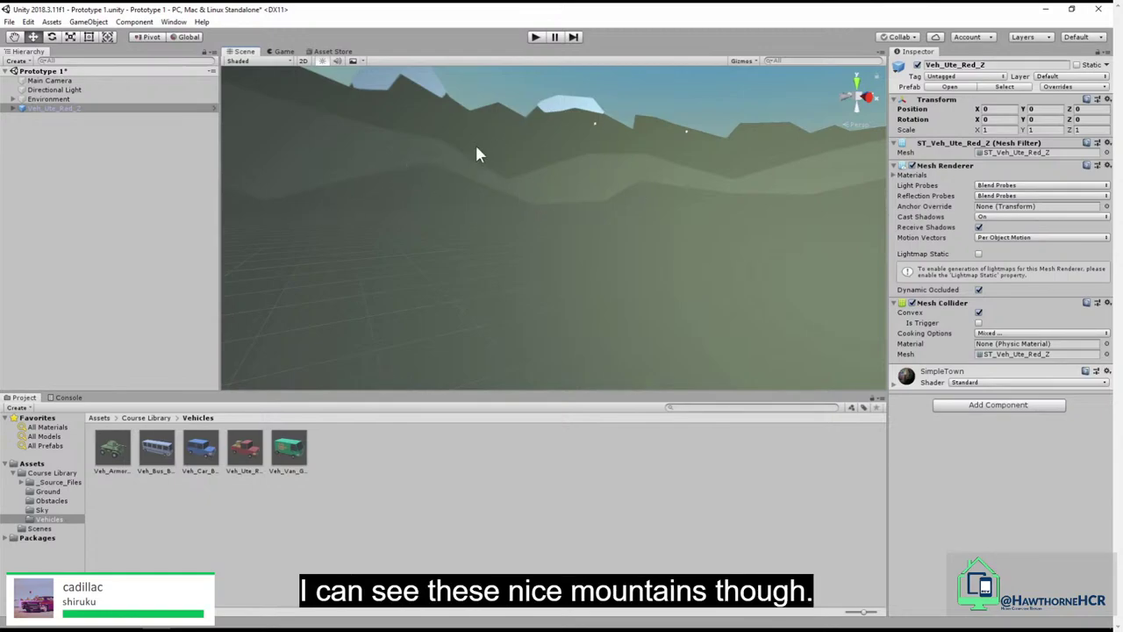
Select Veh_Ute_Red_Z in the hierarchy and focus the Scene view on it.
click(160, 179)
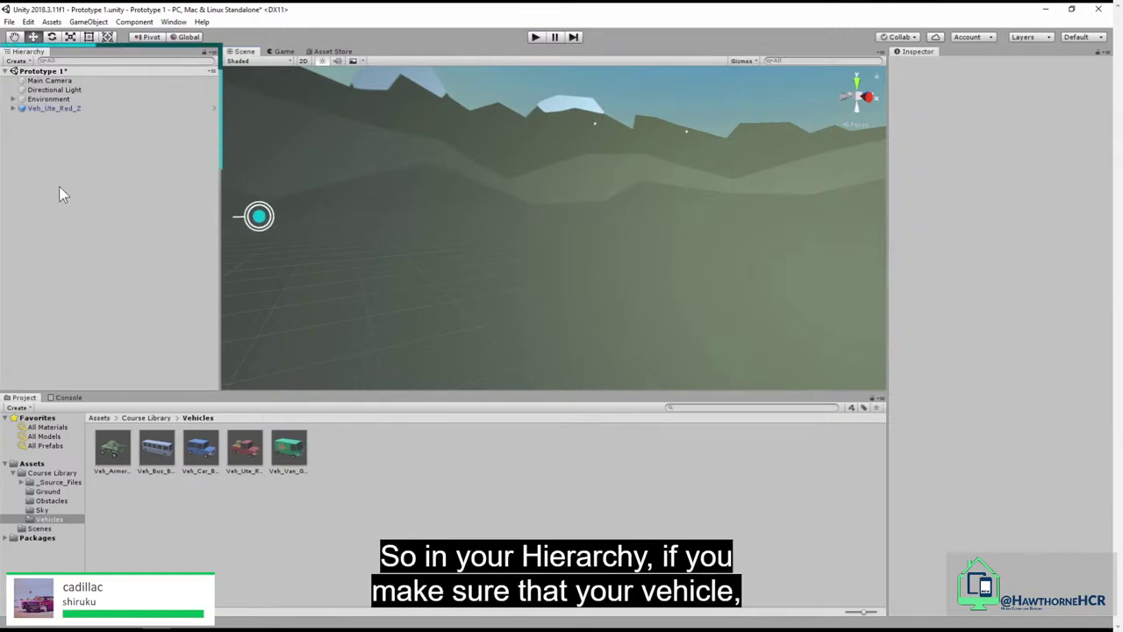
click(73, 108)
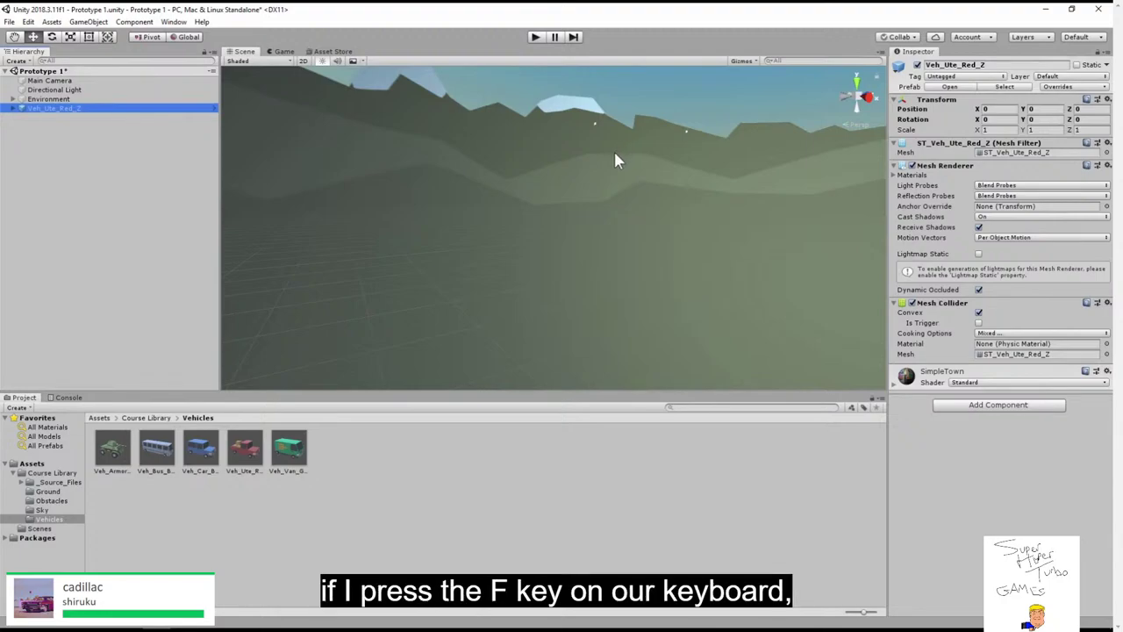
key(f)
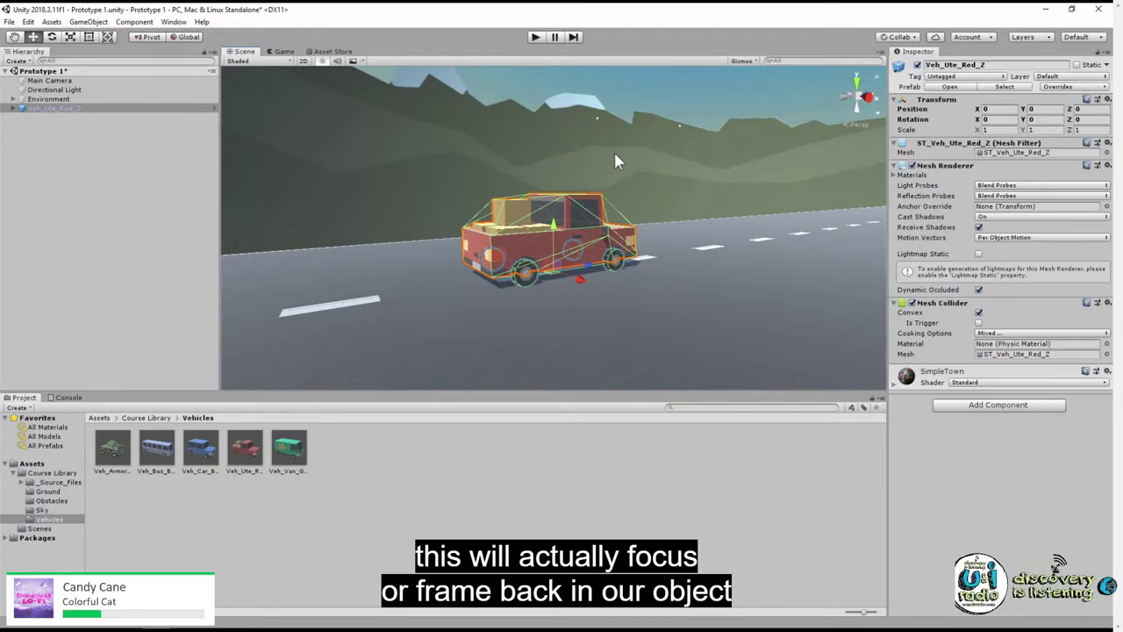
click(128, 110)
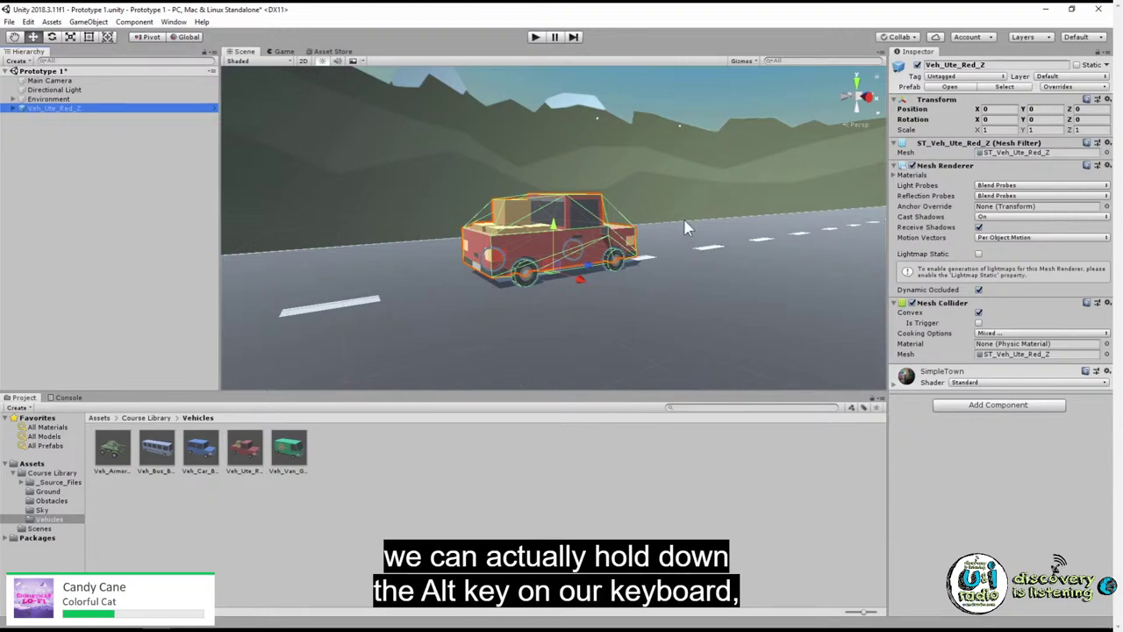
Orbit the Scene view around the red vehicle from several sides and zoom in and out on it.
key(alt)
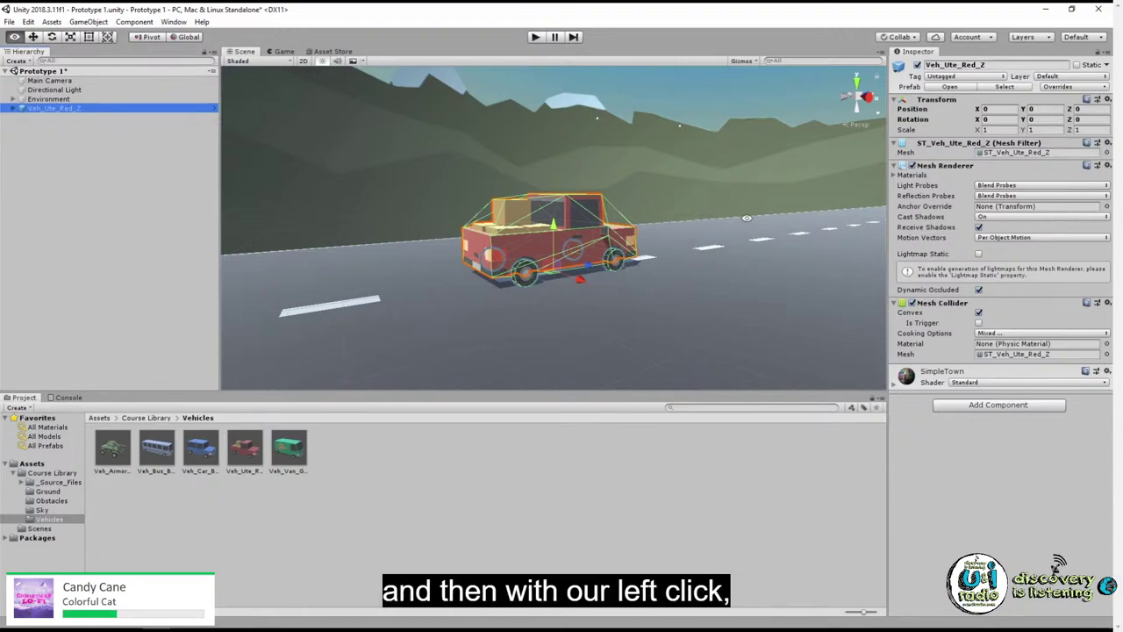
alt+drag(778, 213, 1049, 243)
alt+drag(727, 176, 179, 215)
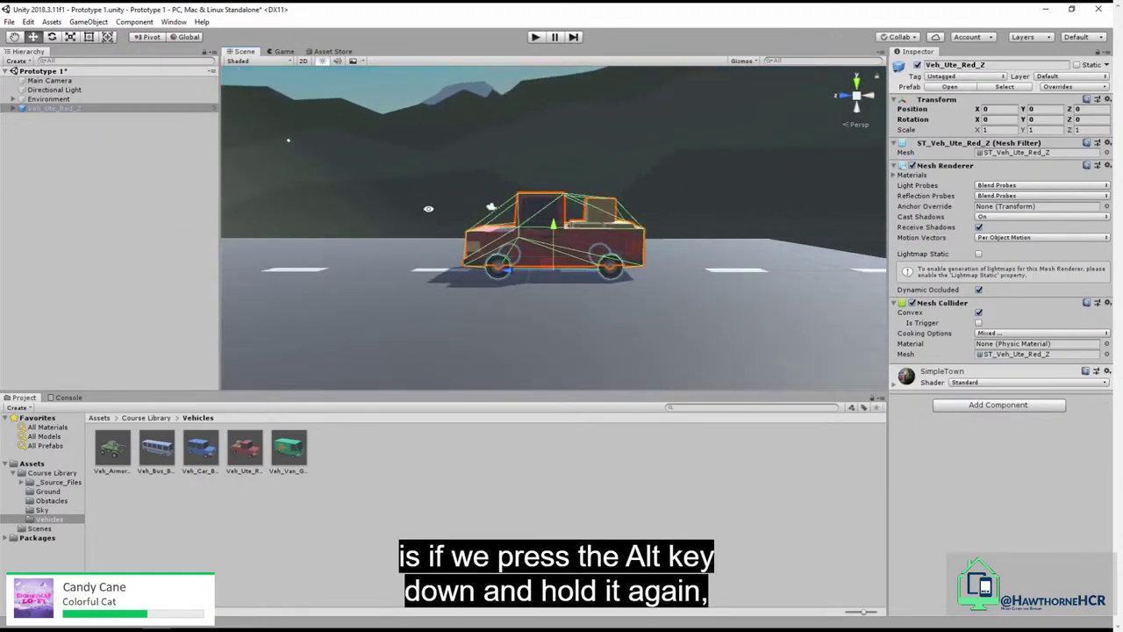
key(alt)
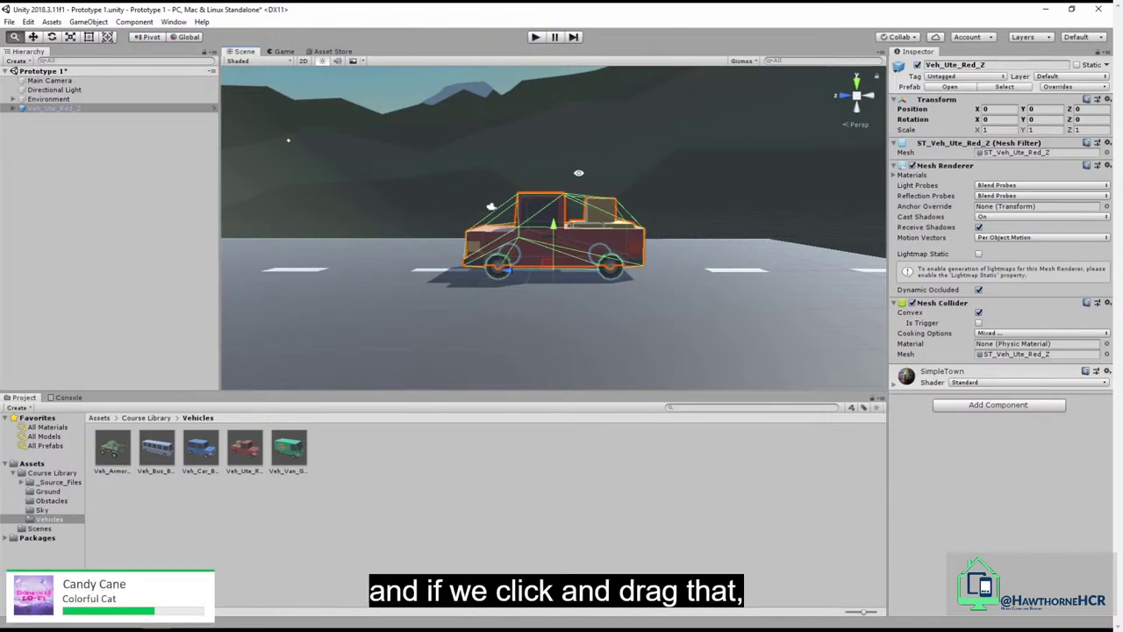
alt+right_drag(578, 173, 825, 215)
alt+drag(776, 228, 61, 263)
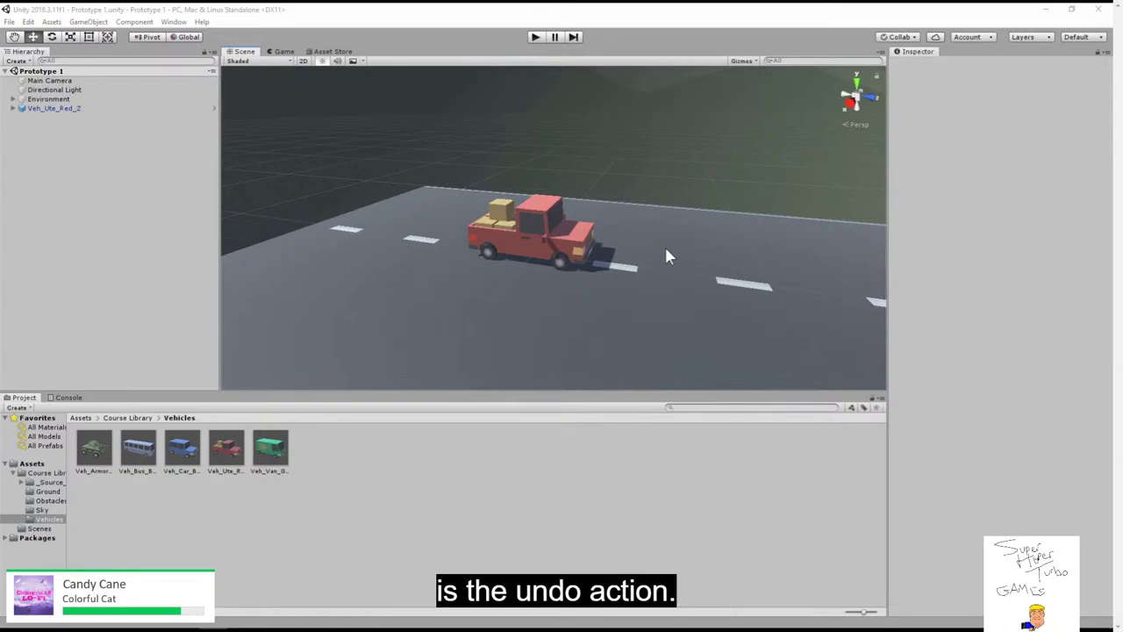
Move the red vehicle sideways across the road to X 4.86 and undo the move.
drag(574, 248, 500, 312)
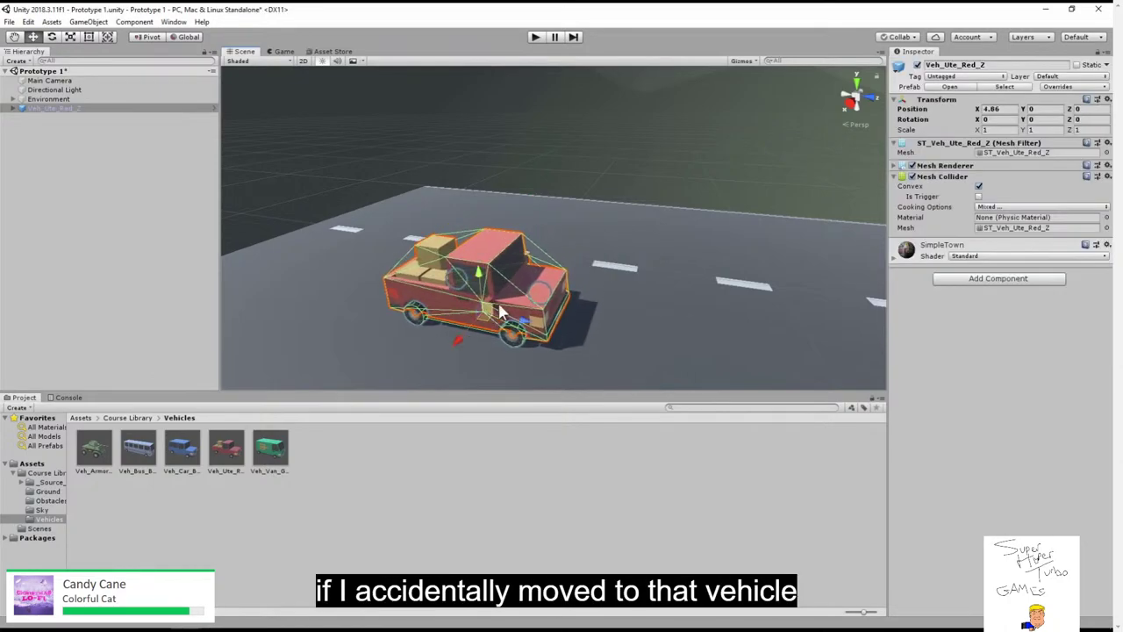
mouse_move(619, 272)
alt+mouse_down()
mouse_move(629, 259)
mouse_move(627, 275)
alt+mouse_up()
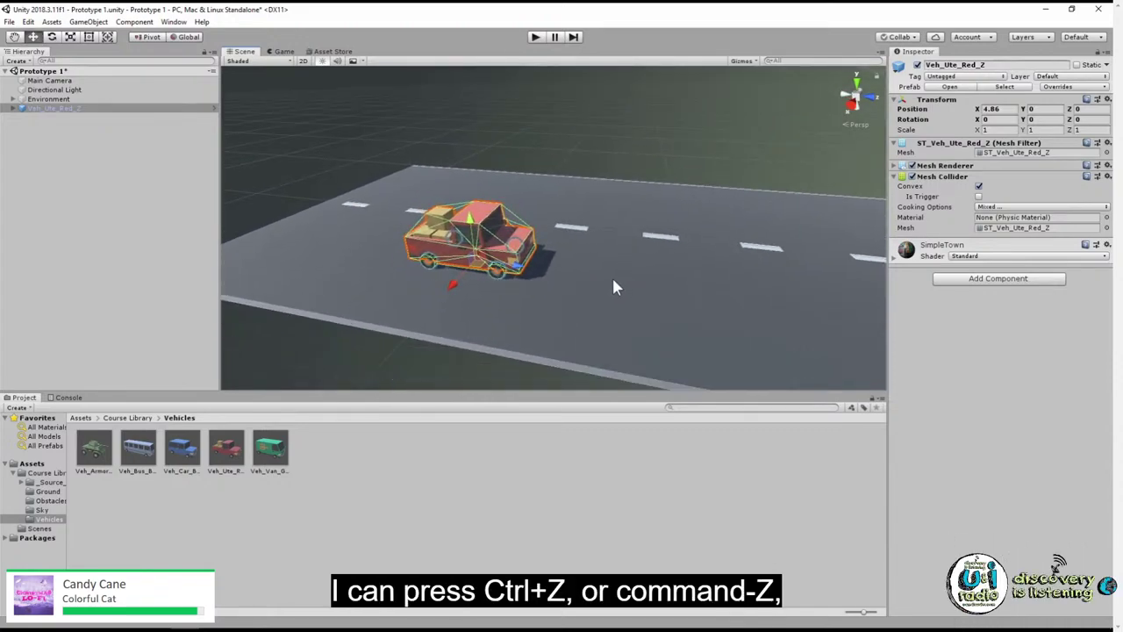
key(ctrl+z)
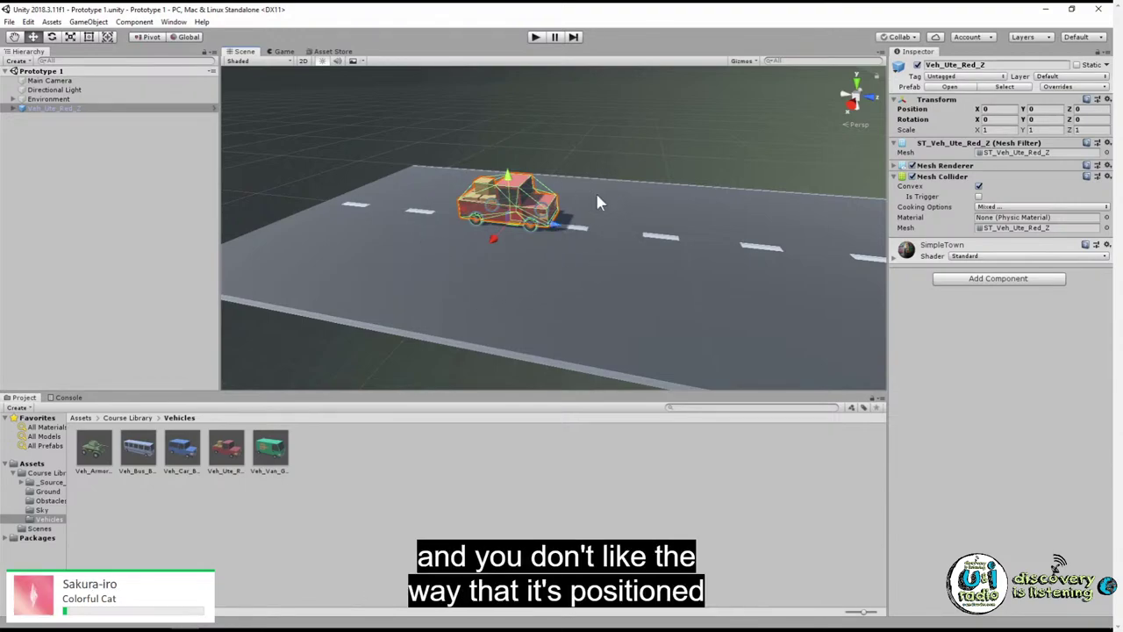
Move the red vehicle to X 5.91, Y 4.39, Z 4.89 and undo the three moves.
key(alt)
alt+drag(587, 241, 751, 186)
alt+drag(802, 299, 766, 303)
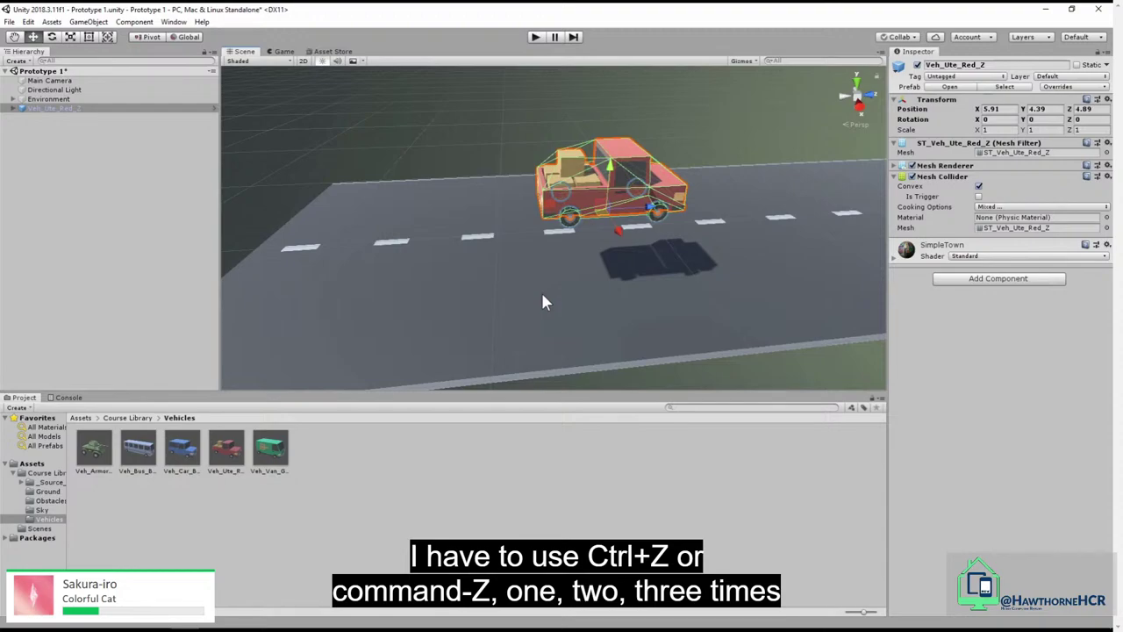
key(ctrl+z)
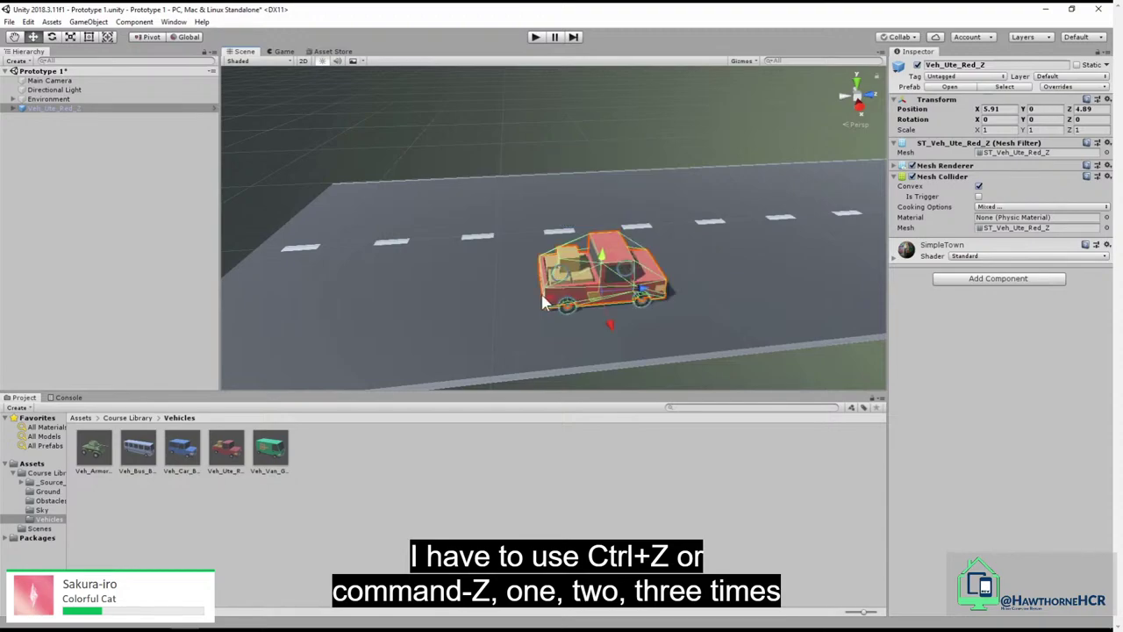
key(ctrl+z)
key(ctrl+z)
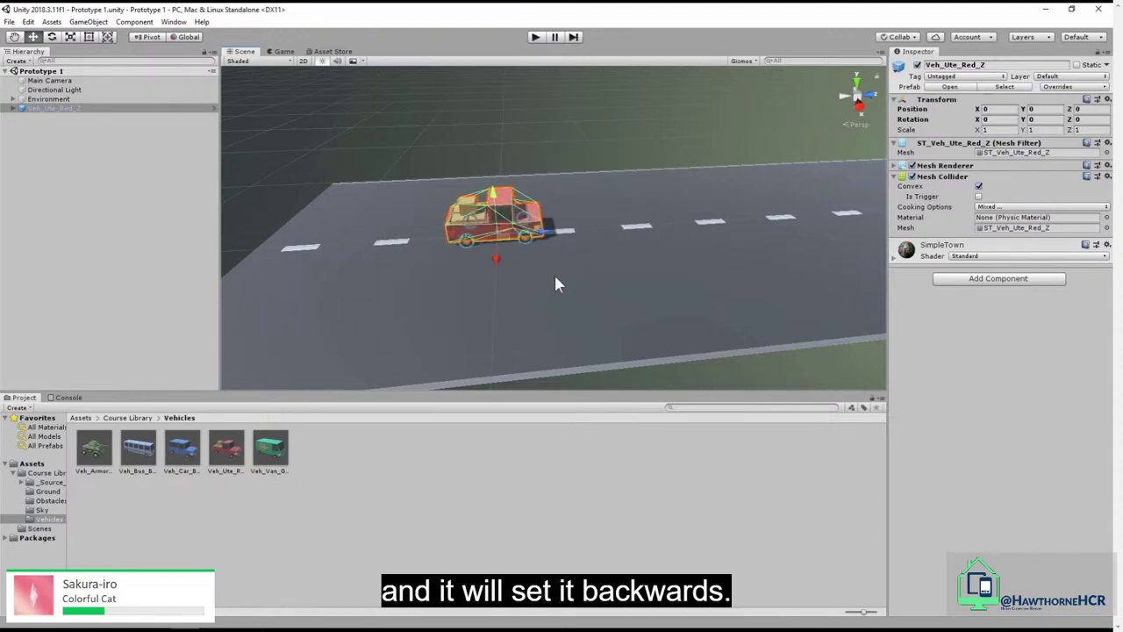
Practise undo by repeatedly moving the red vehicle along the Z, X or Y axis and reverting each move.
drag(548, 227, 639, 225)
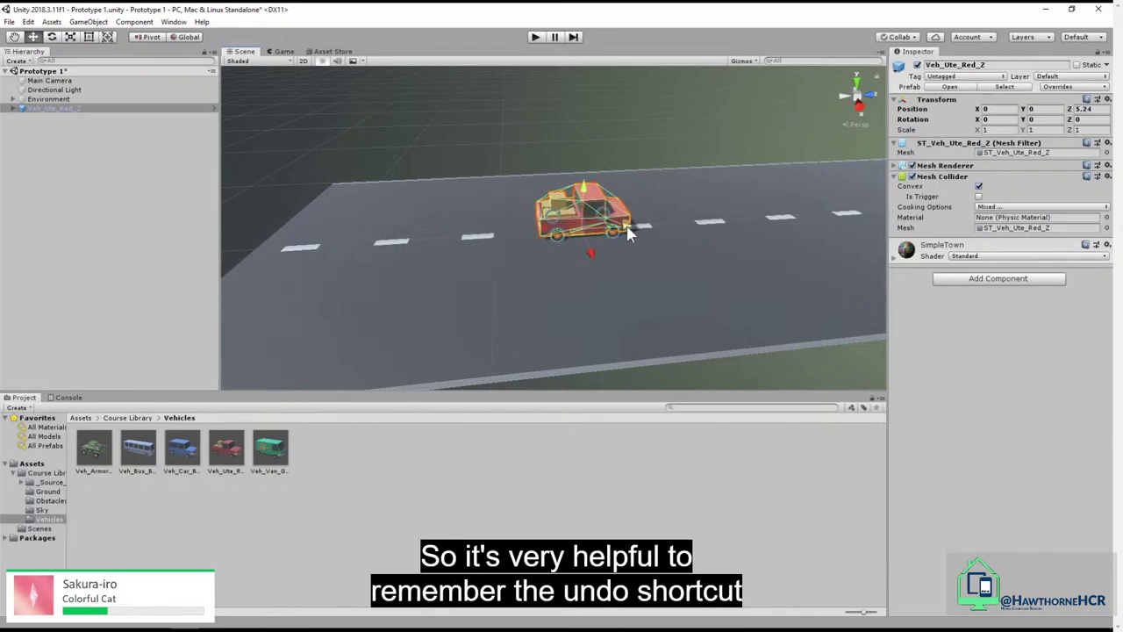
key(ctrl+z)
drag(500, 261, 503, 333)
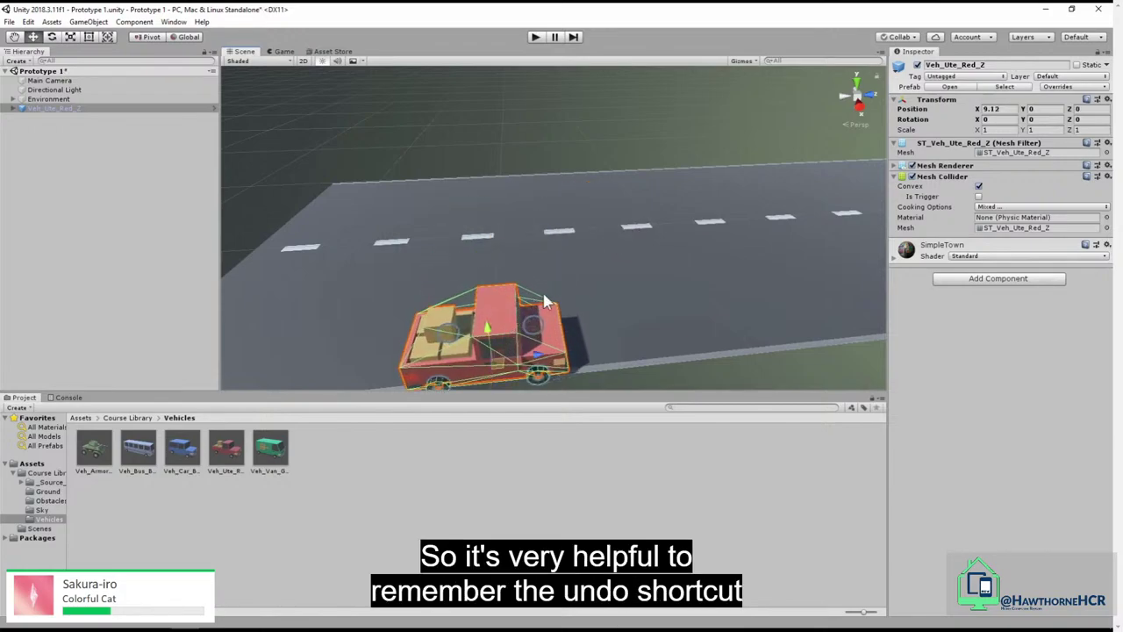
key(ctrl+z)
drag(494, 200, 509, 113)
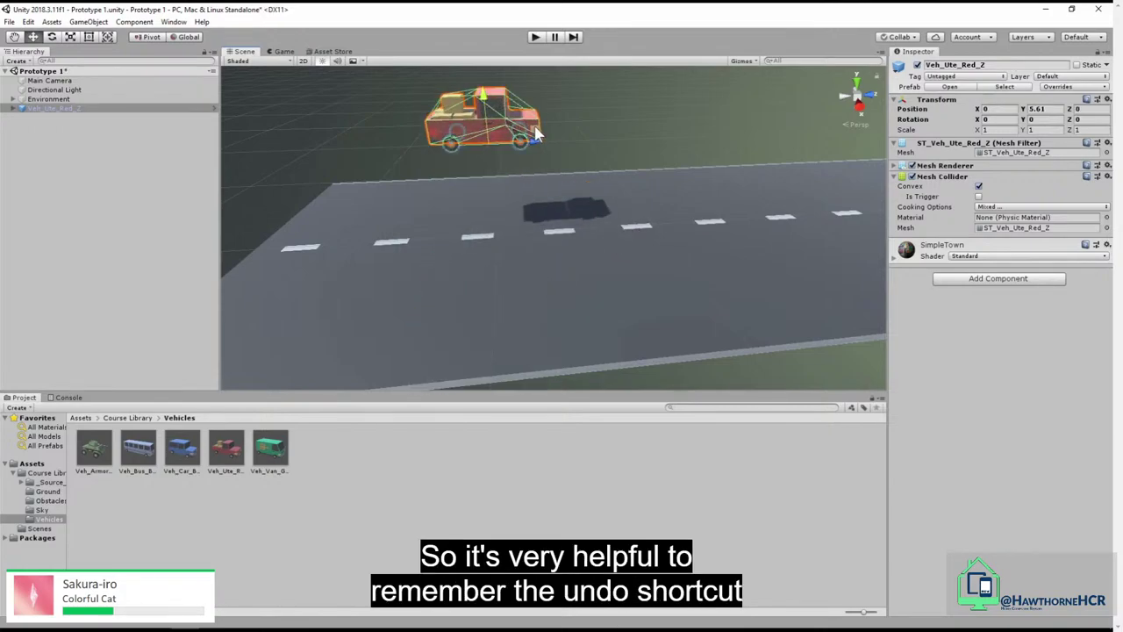
key(ctrl+z)
drag(550, 221, 762, 215)
key(ctrl+z)
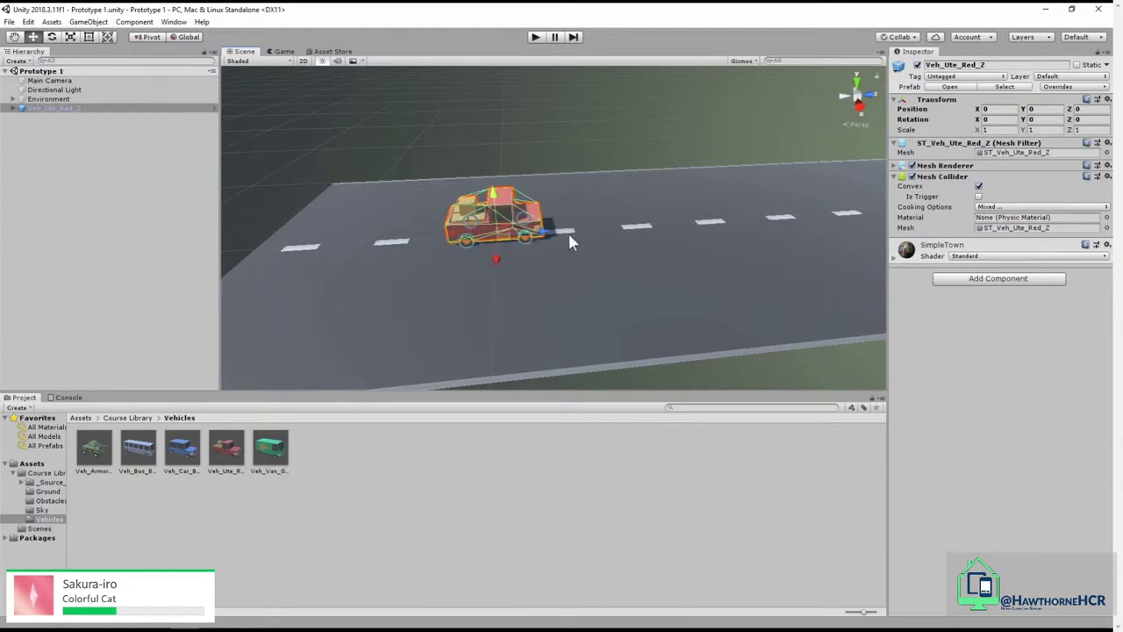
drag(494, 258, 497, 302)
key(ctrl+z)
drag(505, 220, 494, 167)
key(ctrl+z)
drag(546, 230, 817, 192)
key(ctrl+z)
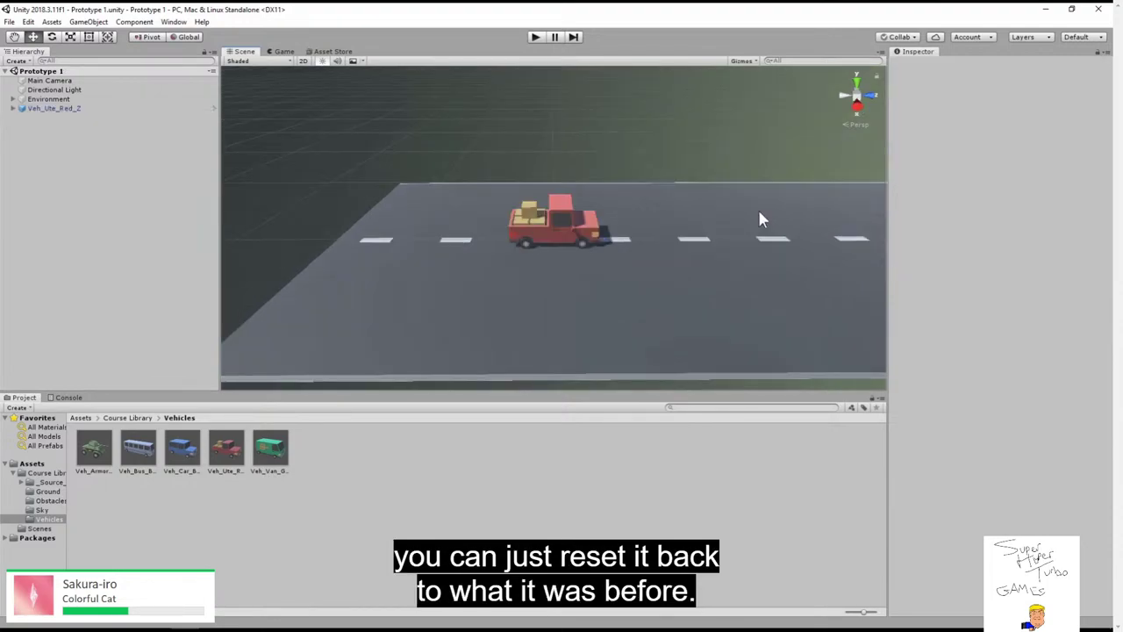
Practise Scene view navigation by orbiting around the vehicle and flying along the road.
click(117, 503)
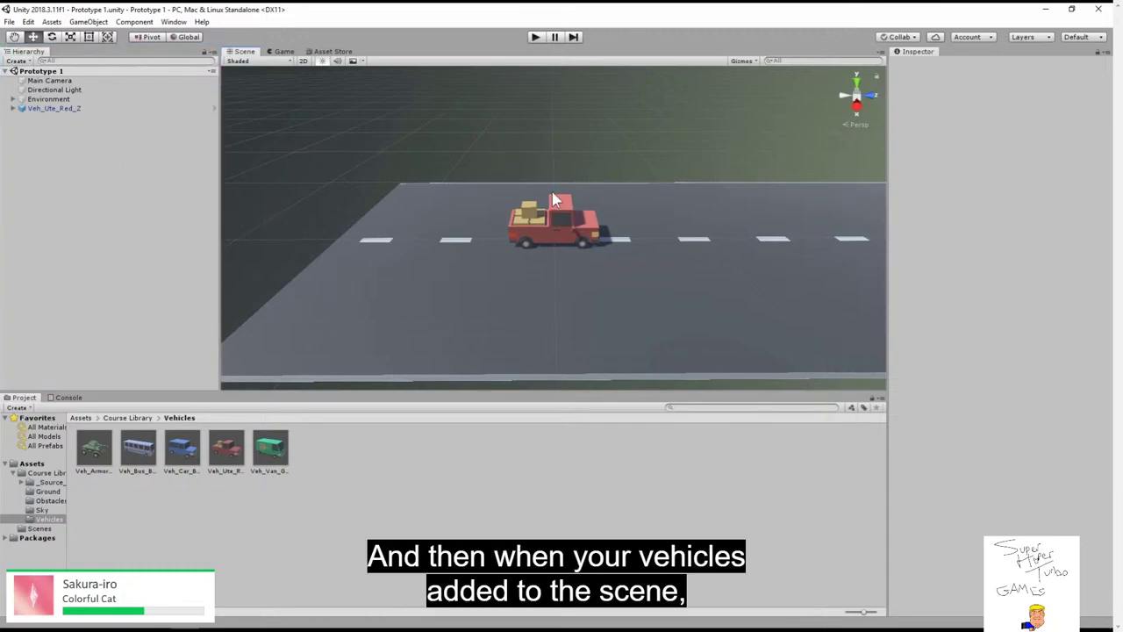
alt+drag(584, 224, 666, 200)
alt+drag(641, 133, 559, 127)
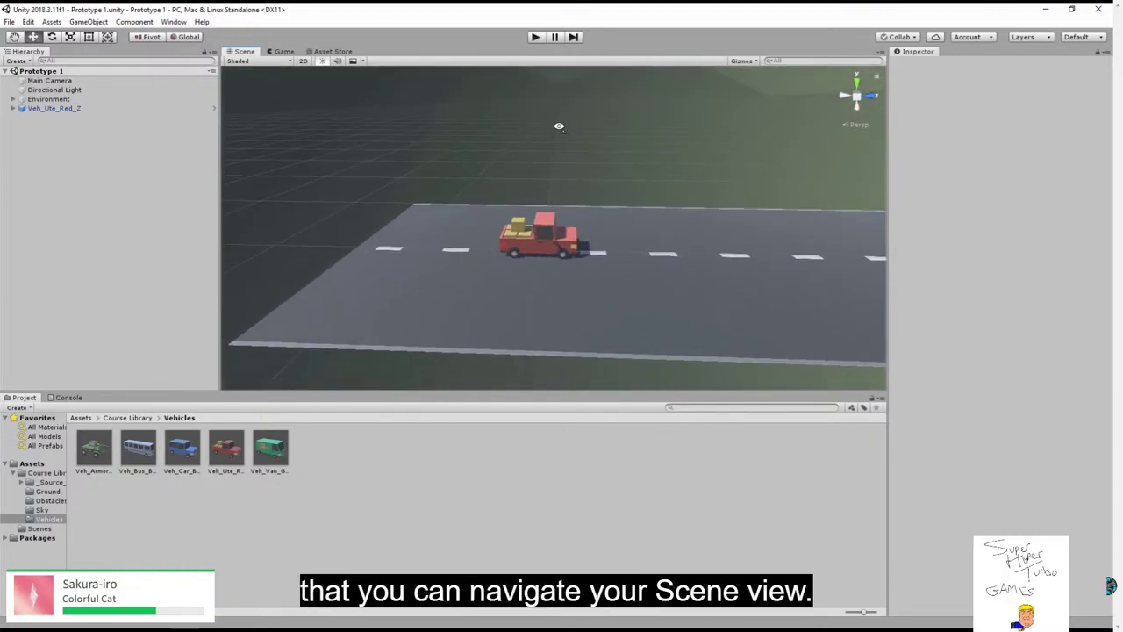
alt+drag(559, 133, 566, 113)
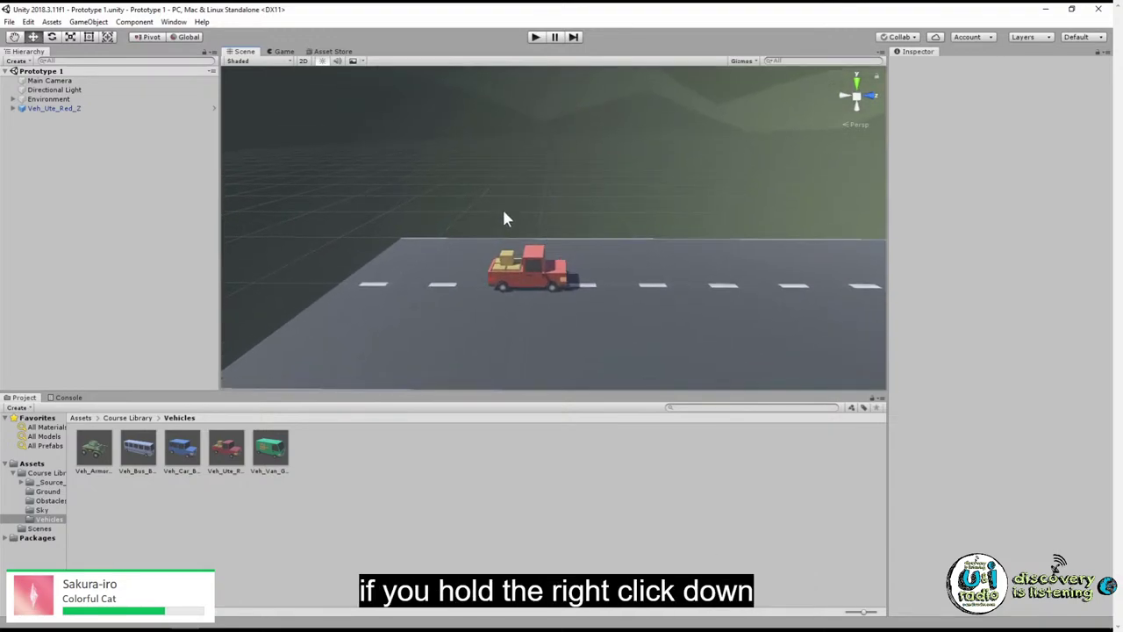
mouse_move(504, 218)
right_down()
mouse_move(614, 238)
mouse_move(496, 175)
mouse_move(498, 289)
mouse_move(556, 132)
mouse_move(418, 196)
mouse_move(605, 169)
mouse_move(523, 183)
mouse_move(490, 251)
mouse_move(532, 225)
mouse_move(506, 237)
right_up()
key(w)
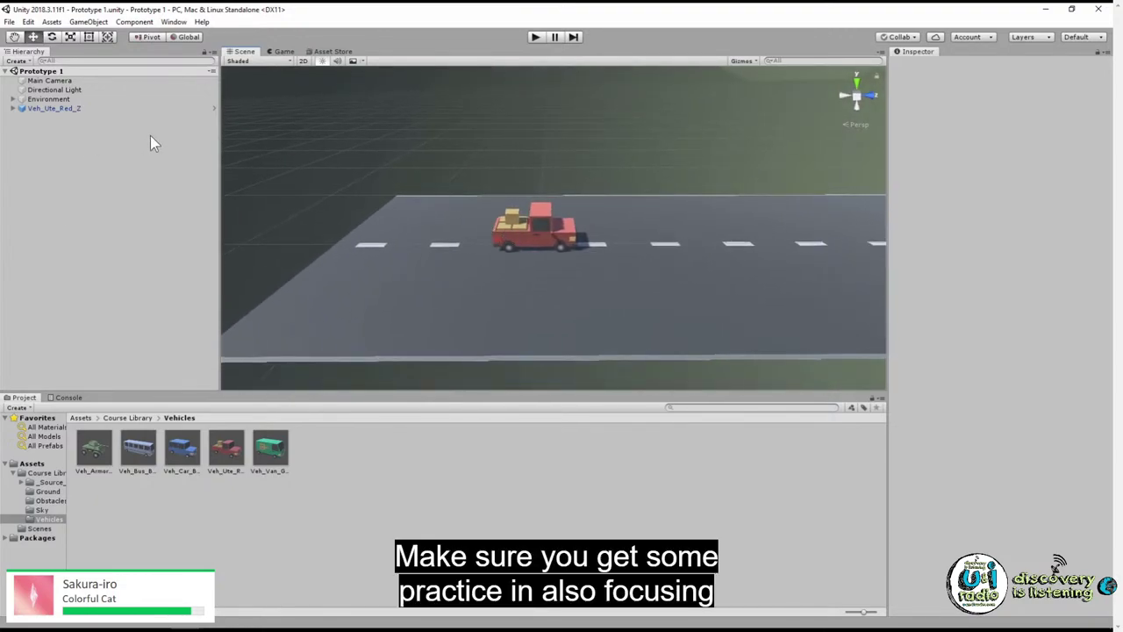
right_drag(230, 161, 577, 168)
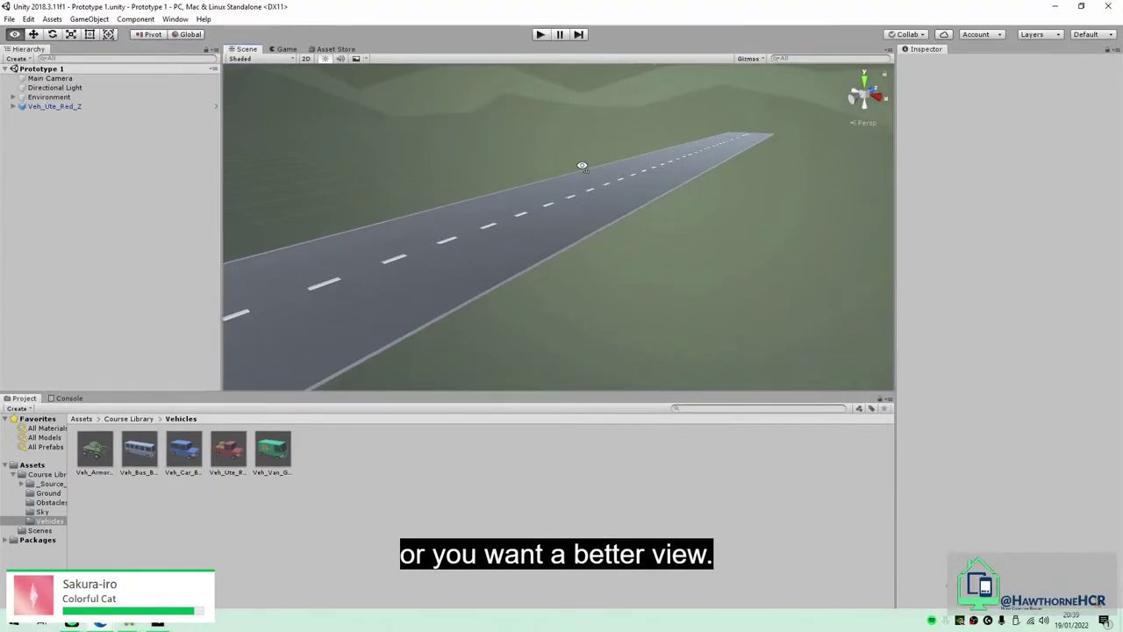
Exit the full-screen video, pause it and review step 3's written instructions on adding and viewing a vehicle.
key(Escape)
scroll(995, 424, down, 2)
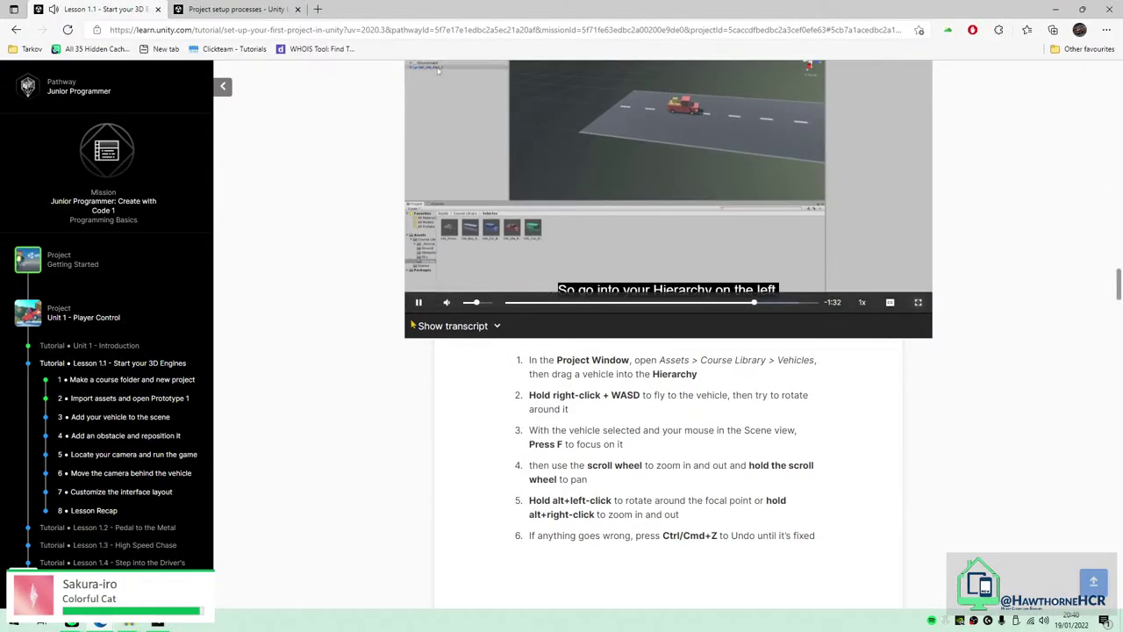
click(418, 303)
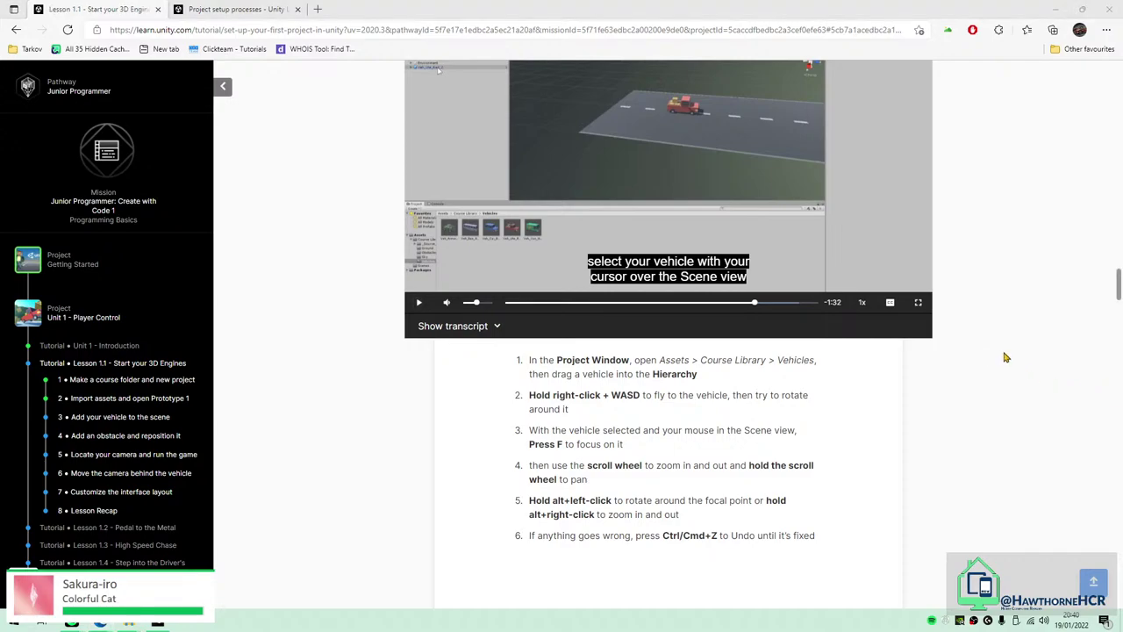
scroll(1000, 397, up, 2)
scroll(1013, 402, down, 4)
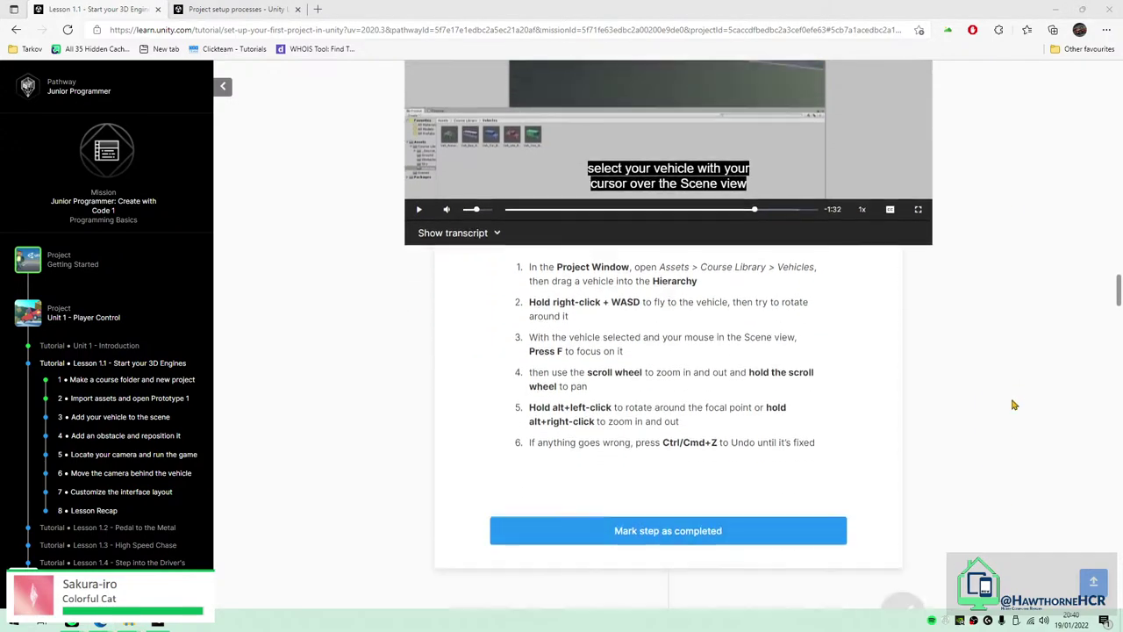
scroll(1012, 404, up, 2)
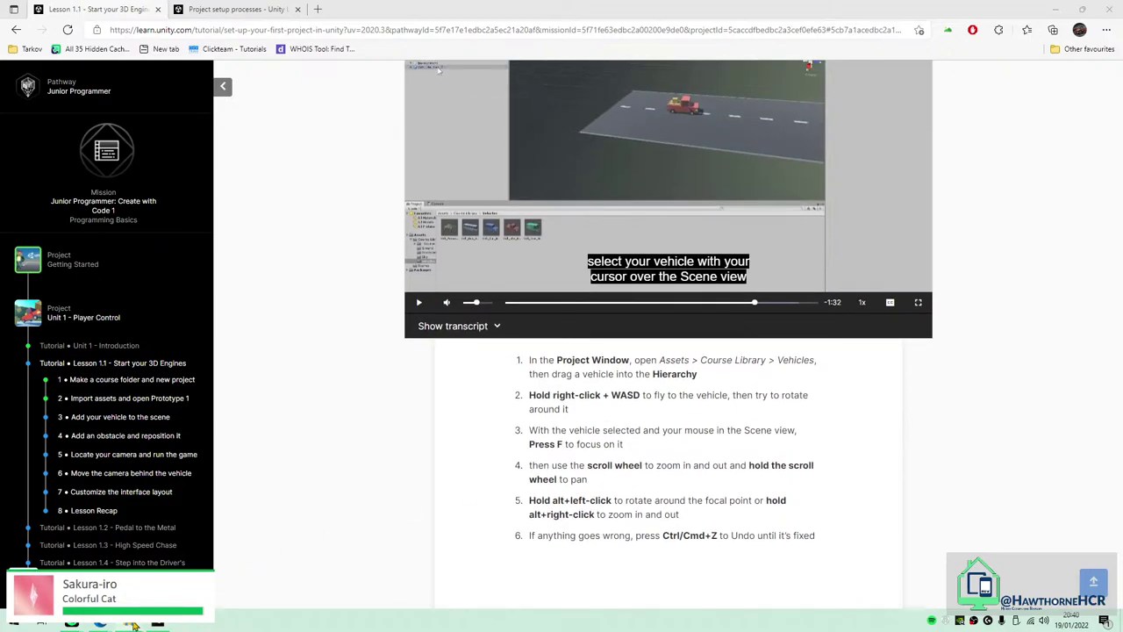
Switch to the Unity editor and practise flying and looking around the road in the Scene view.
click(130, 624)
right_drag(424, 256, 307, 217)
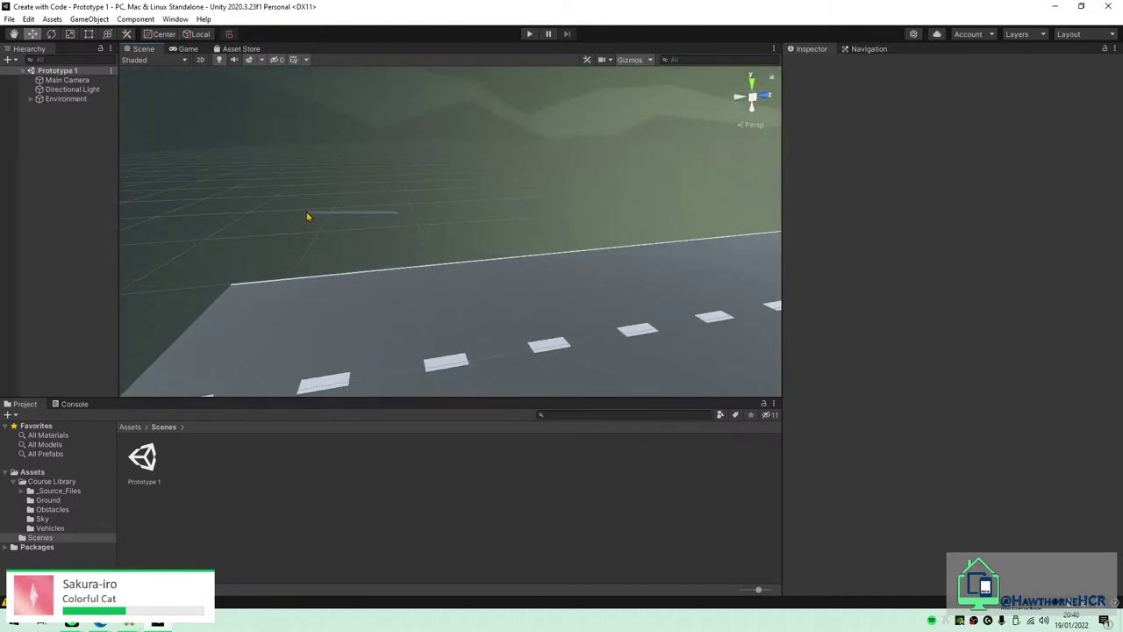
right_drag(461, 234, 659, 240)
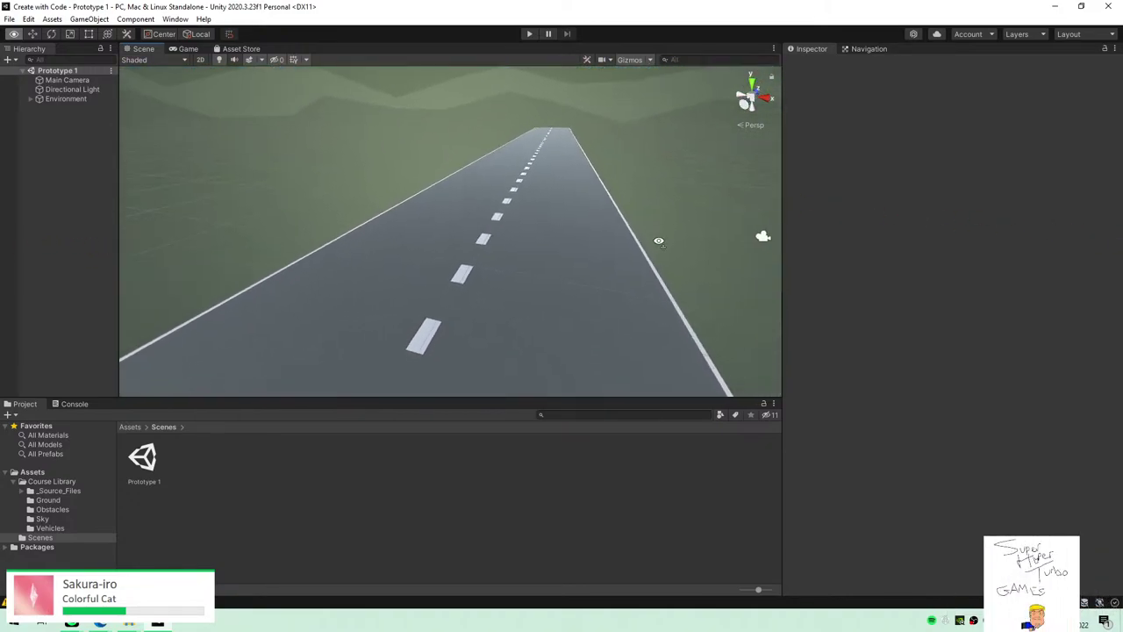
right_drag(428, 238, 638, 204)
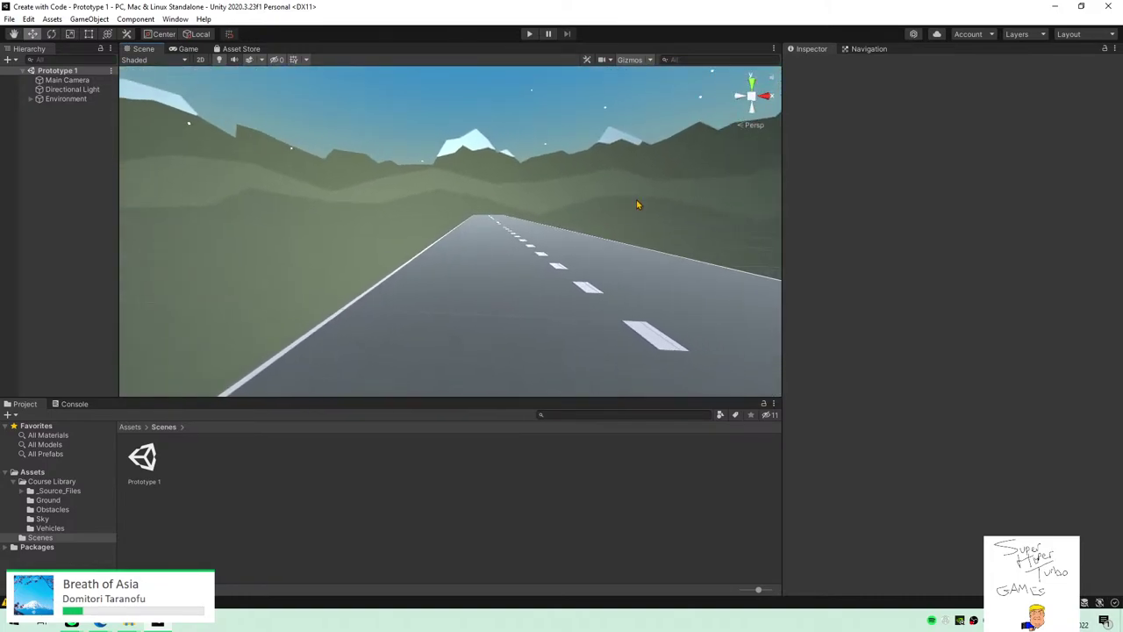
right_drag(637, 205, 603, 229)
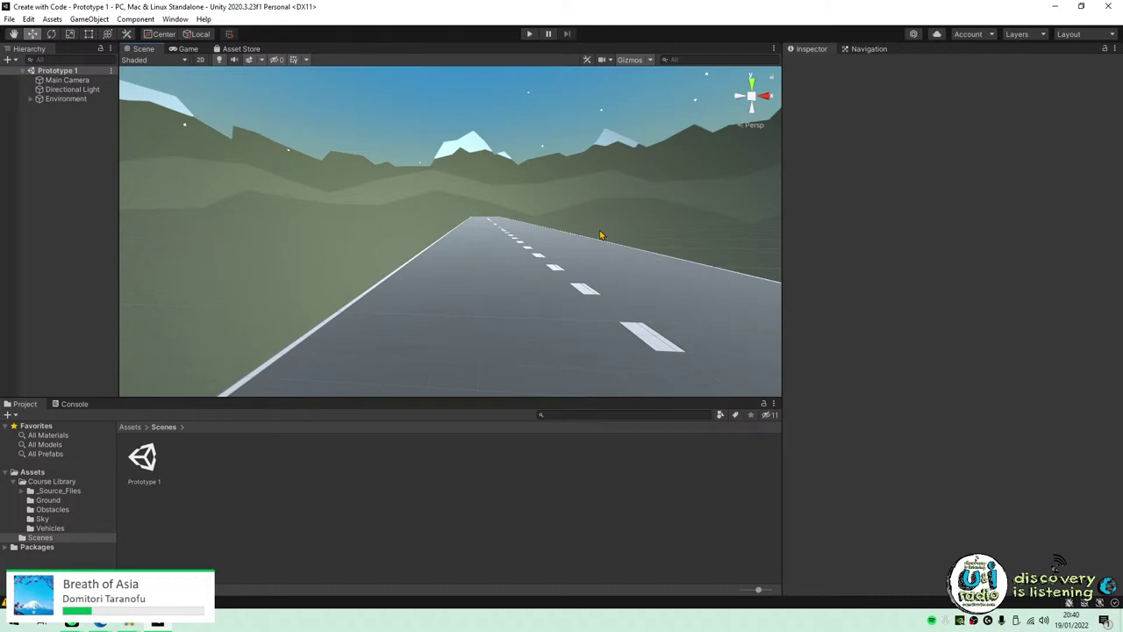
right_drag(606, 235, 696, 254)
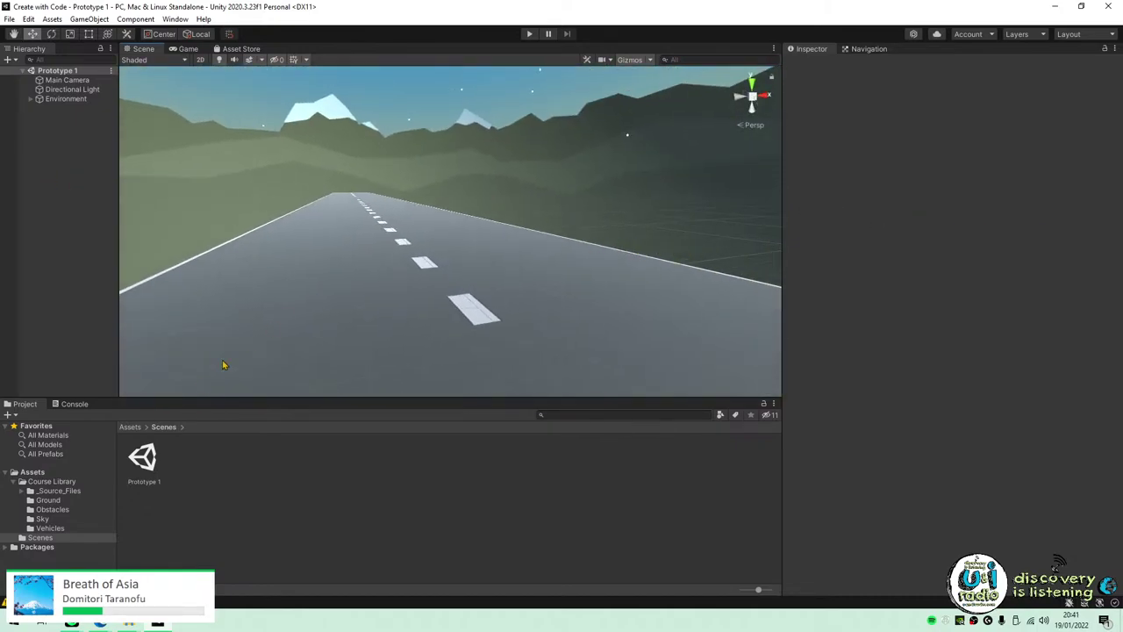
right_drag(354, 395, 244, 303)
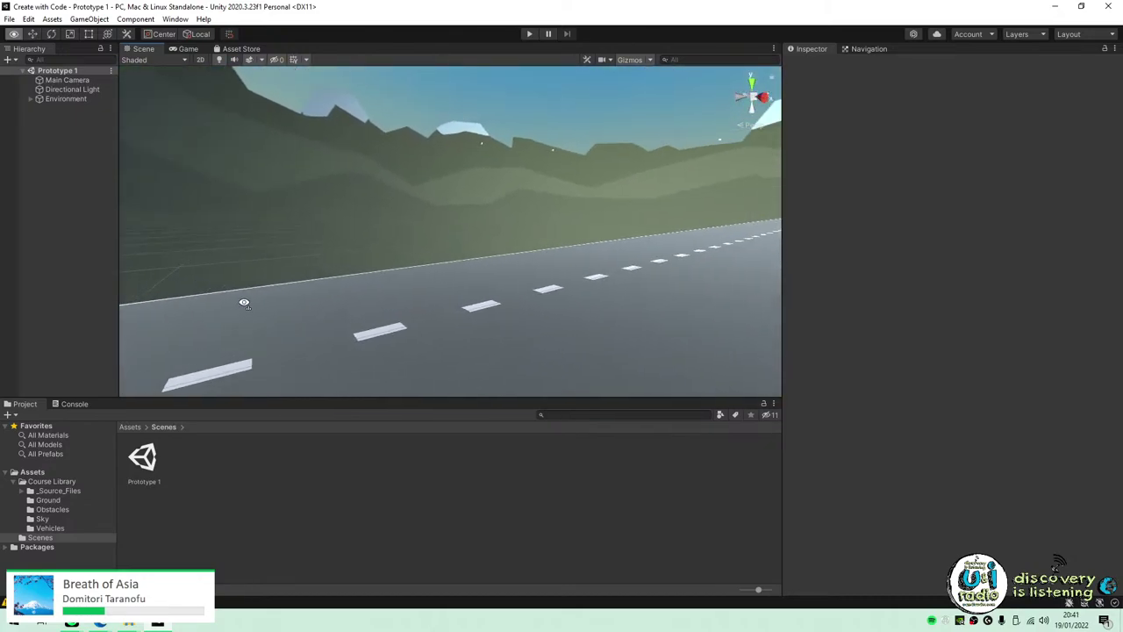
Check step 3's zoom and pan instructions in the browser and practise both on the road in Unity's Scene view.
click(100, 623)
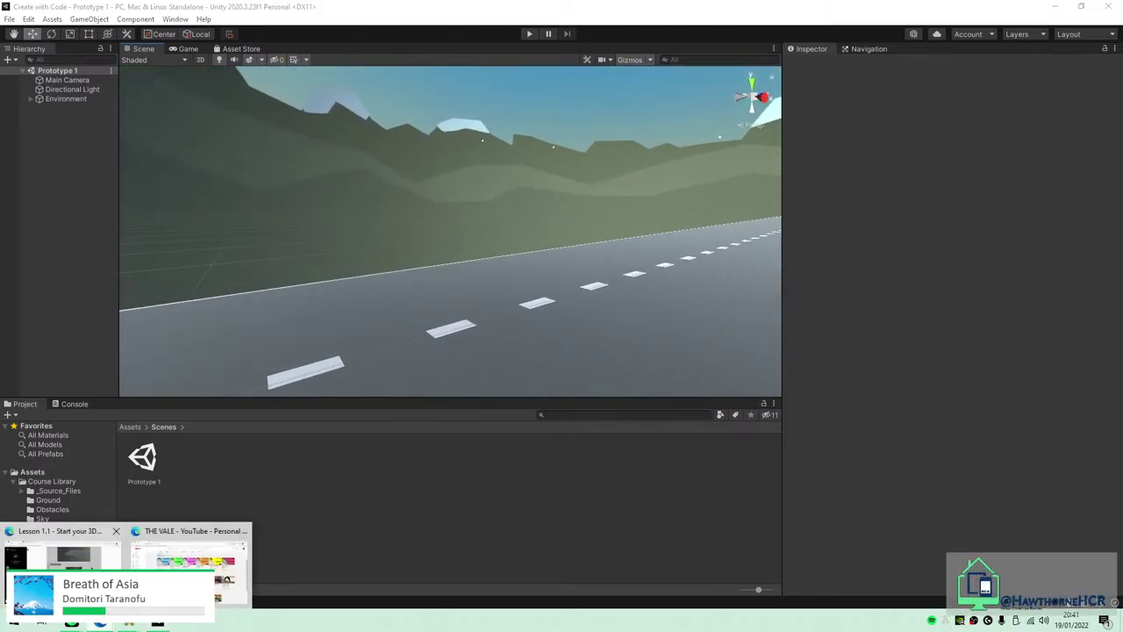
click(60, 558)
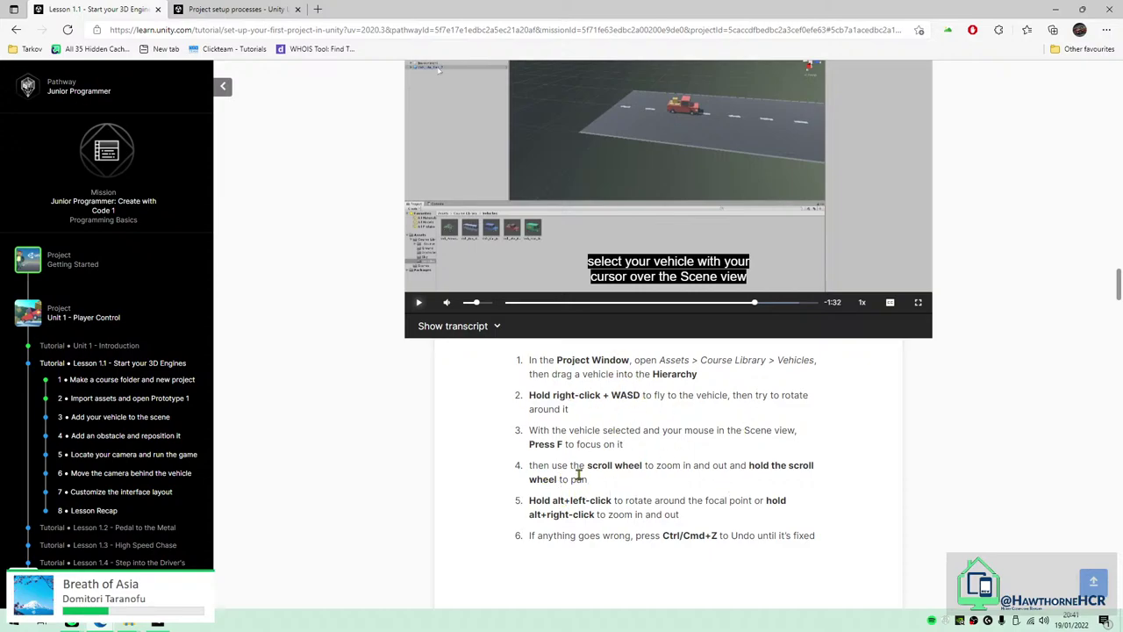
key(alt+Tab)
scroll(595, 288, down, 3)
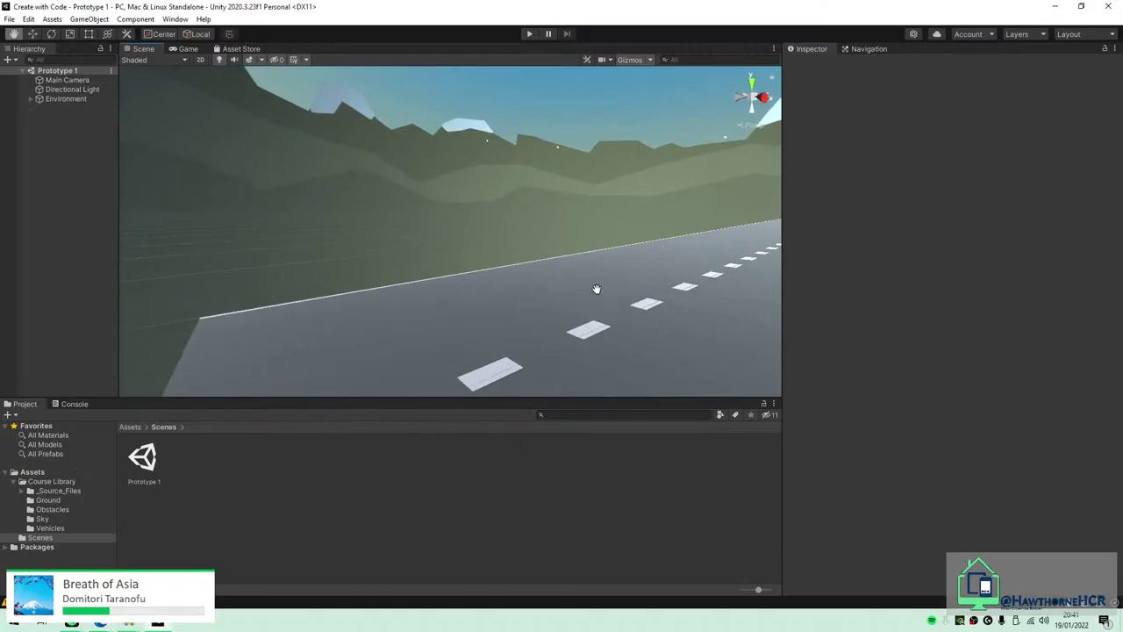
scroll(617, 276, up, 4)
drag(616, 275, 477, 334)
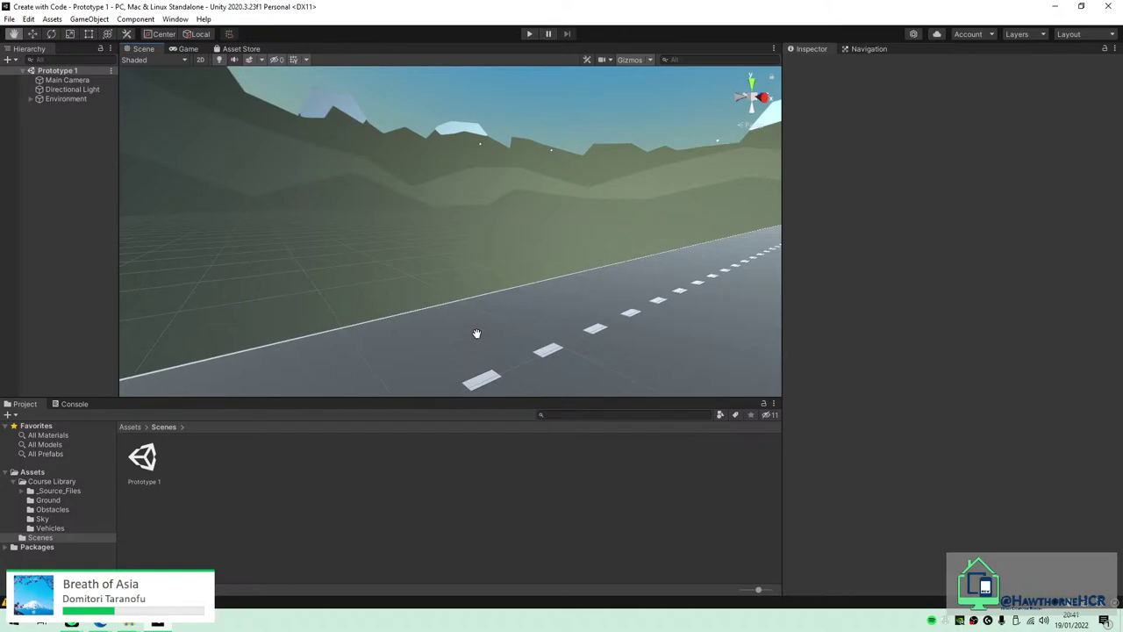
middle_drag(476, 334, 487, 265)
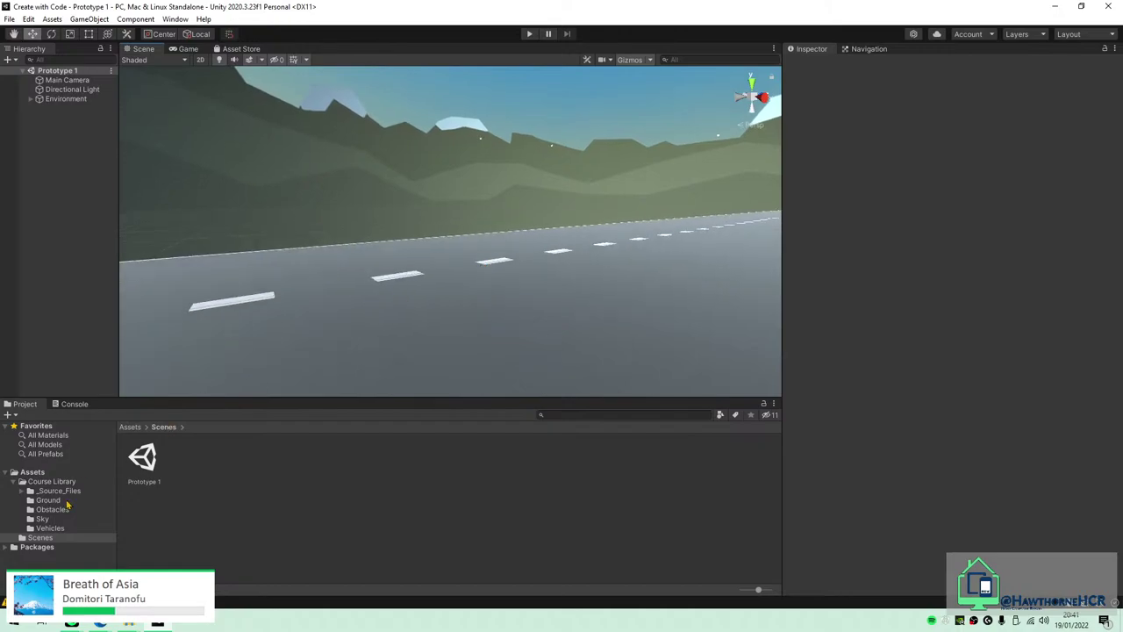
Add the Veh_Armor_Car_01 prefab from the Course Library's Vehicles folder to the Prototype 1 scene.
click(51, 528)
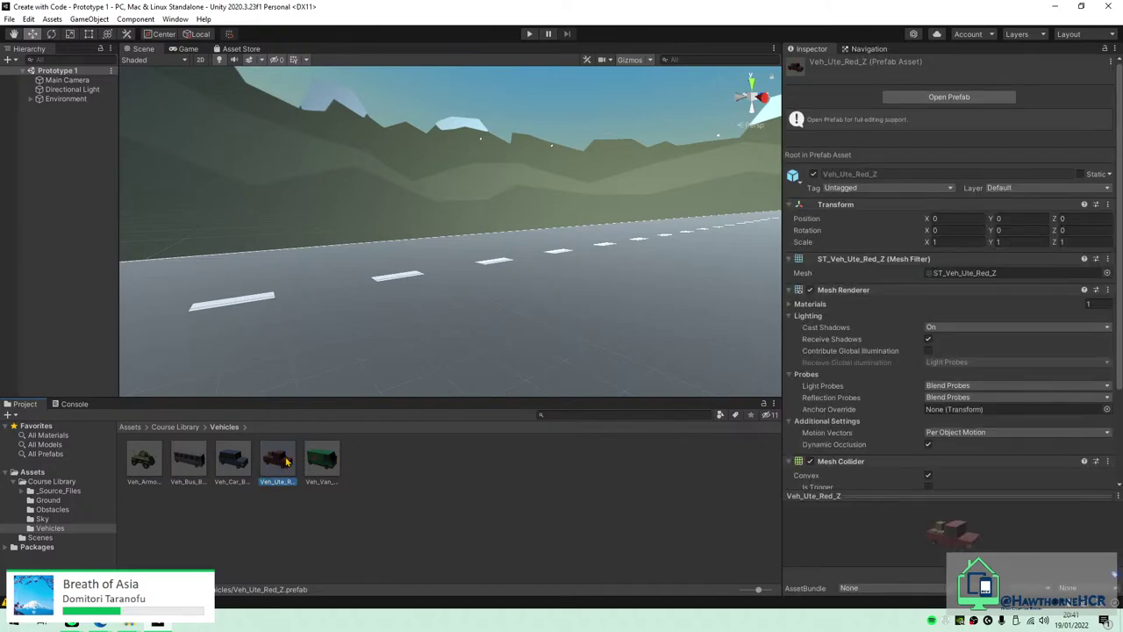
right_click(156, 467)
drag(150, 468, 64, 242)
alt+drag(477, 324, 404, 342)
scroll(485, 354, up, 5)
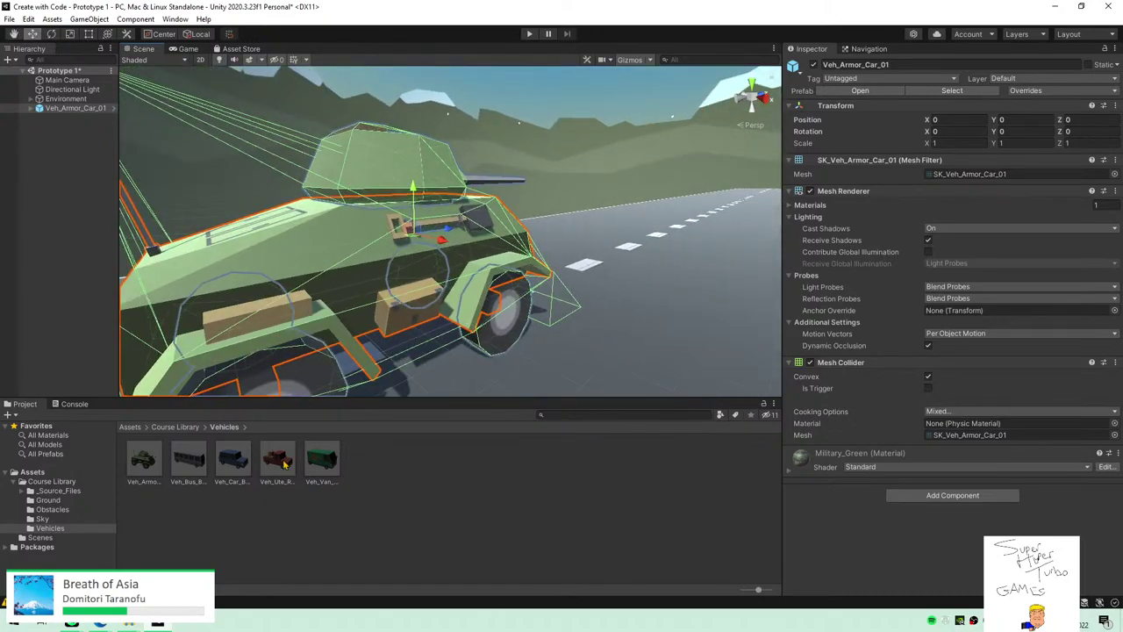
Focus the Scene view on the armoured car, zoom in and out, and orbit around it.
click(284, 471)
alt+drag(474, 321, 623, 345)
click(623, 345)
key(f)
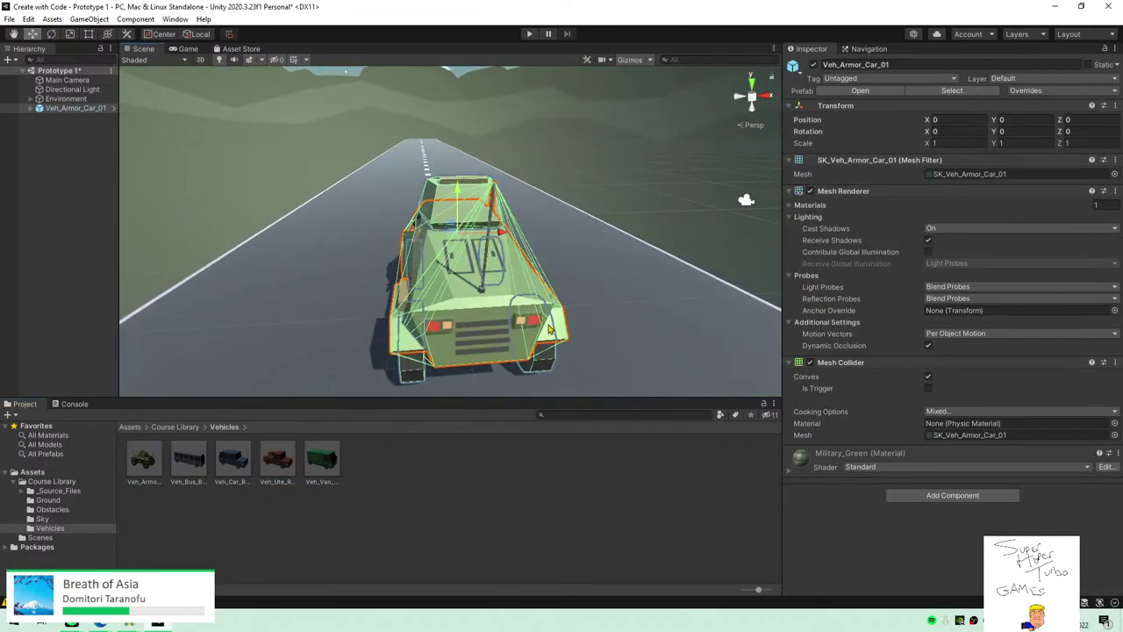
scroll(529, 279, up, 5)
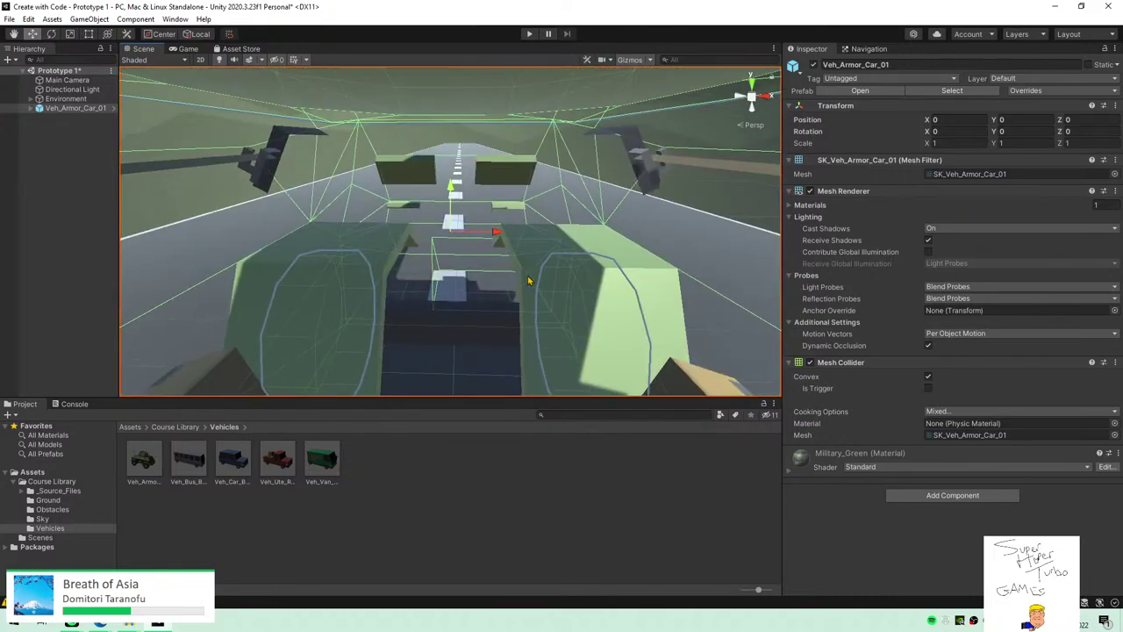
scroll(529, 279, down, 3)
alt+drag(495, 266, 462, 274)
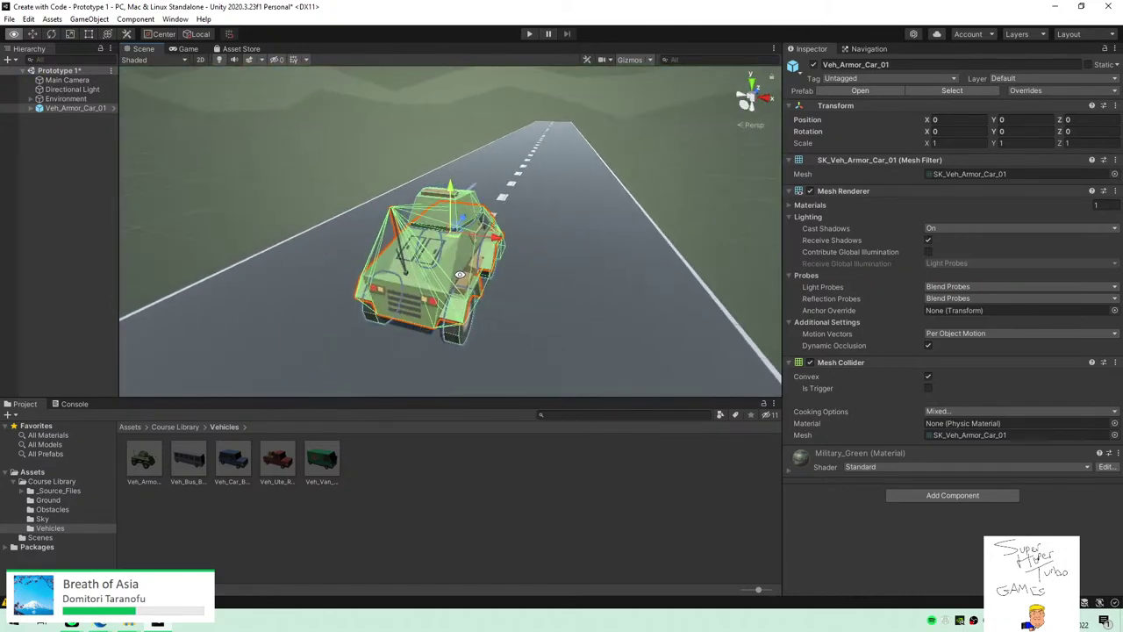
Return to the Lesson 1.1 page in the browser and skim the remaining steps from step 4 to the lesson recap.
mouse_move(103, 624)
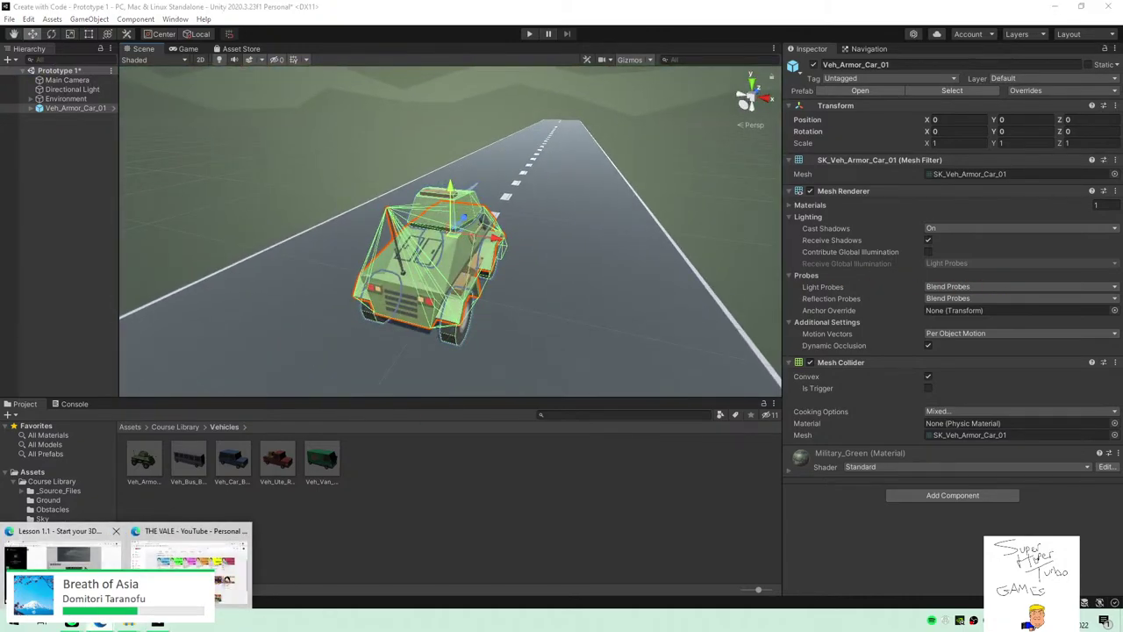
click(62, 566)
scroll(867, 414, down, 5)
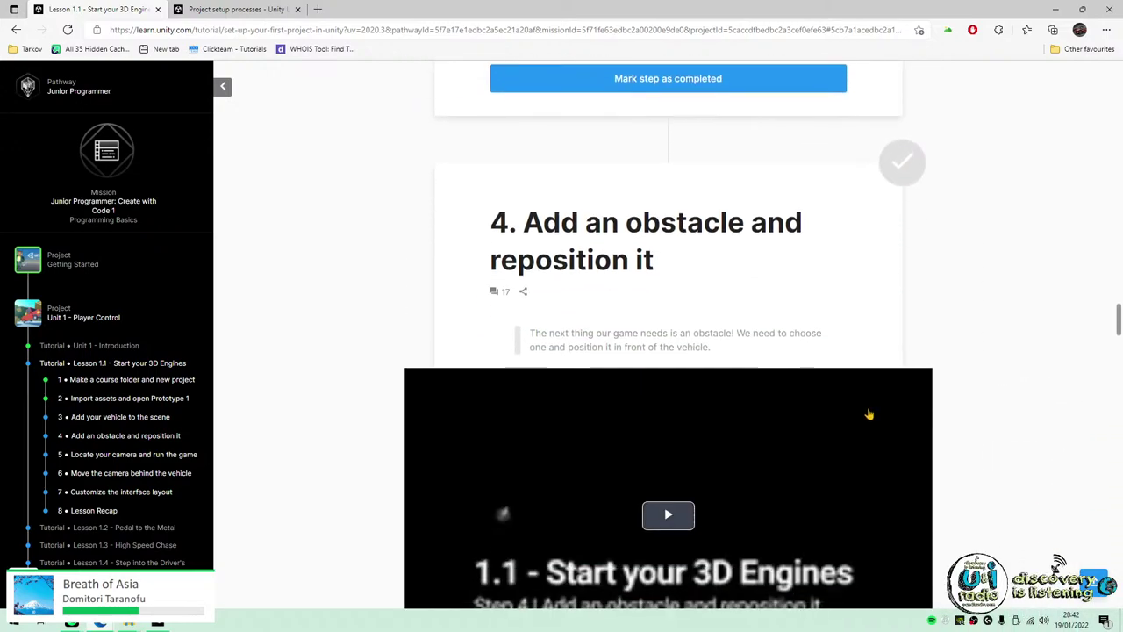
scroll(921, 408, down, 2)
scroll(1048, 464, down, 2)
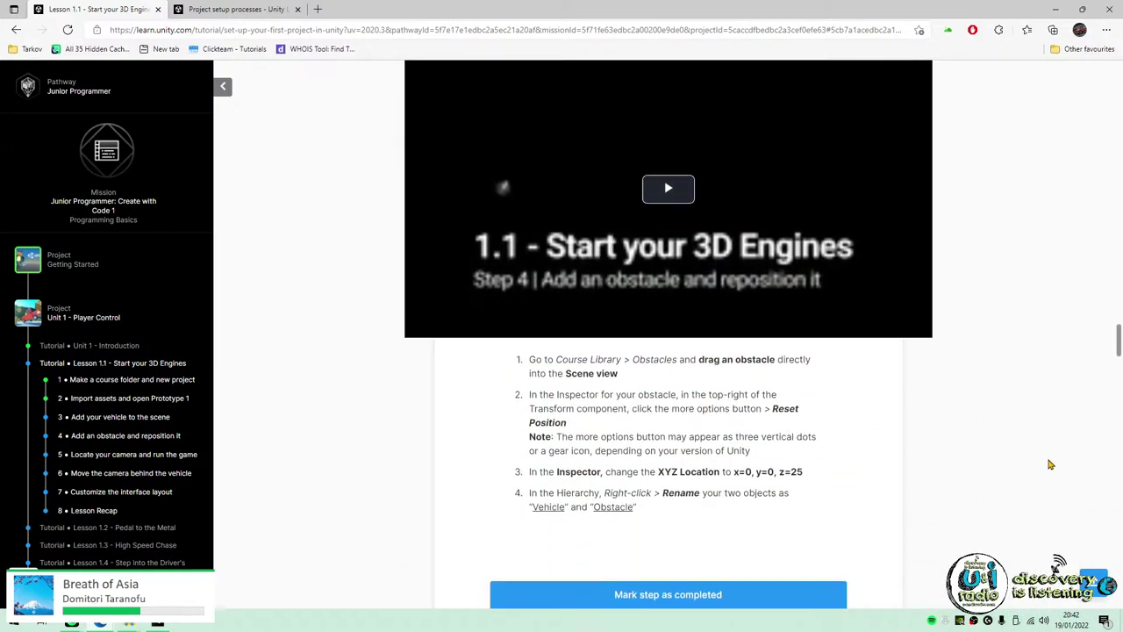
scroll(926, 410, up, 1)
scroll(630, 441, down, 1)
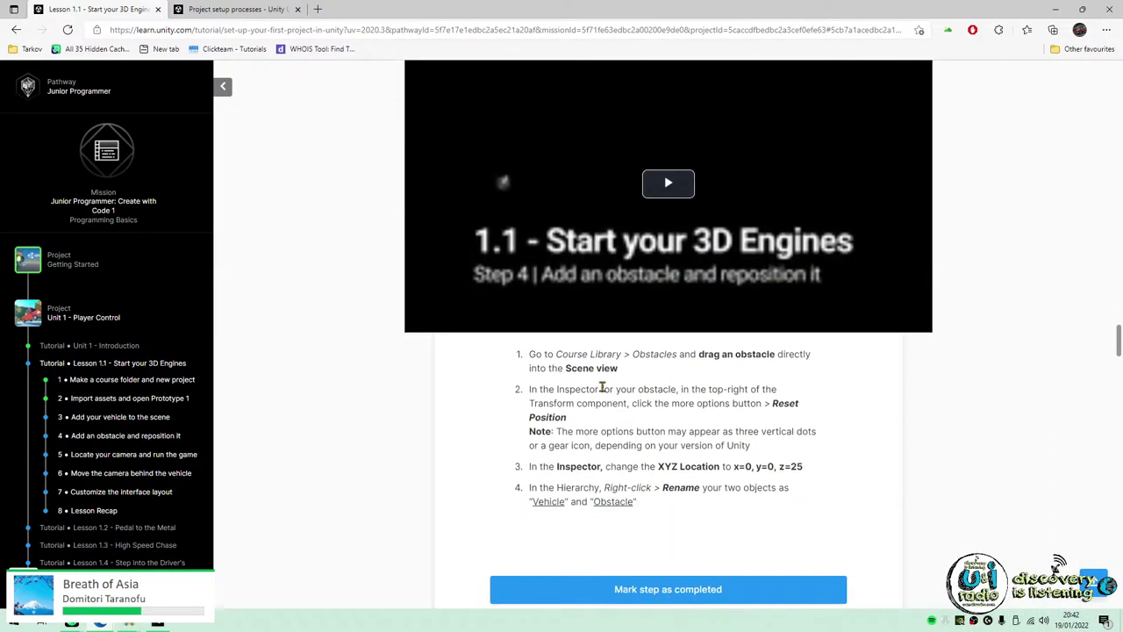
scroll(752, 531, down, 20)
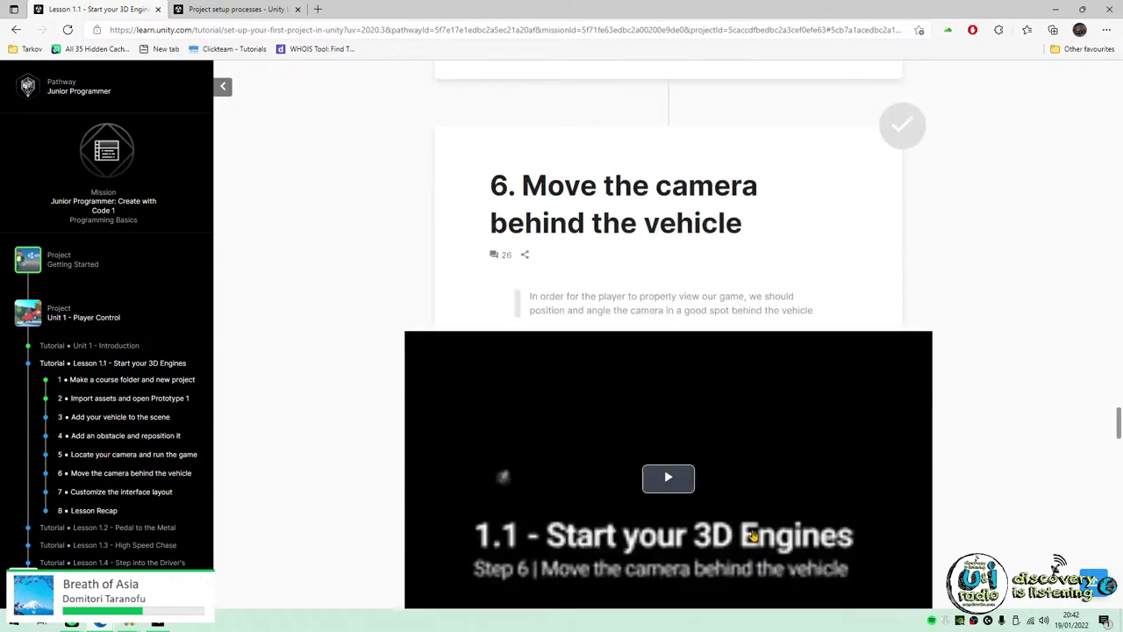
scroll(753, 535, down, 5)
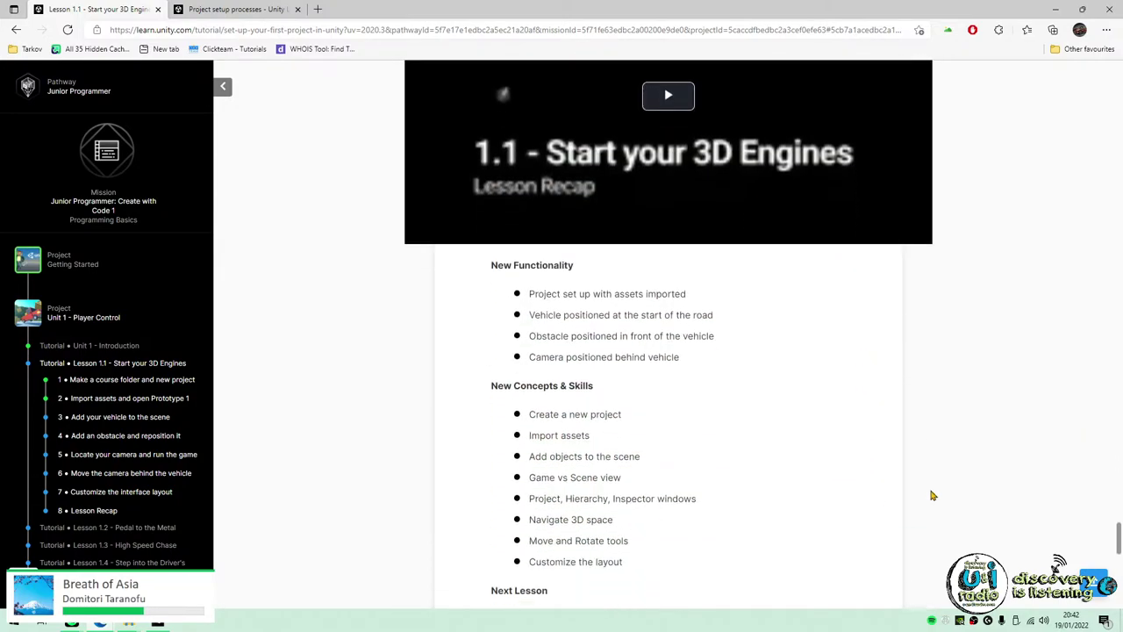
scroll(956, 487, up, 20)
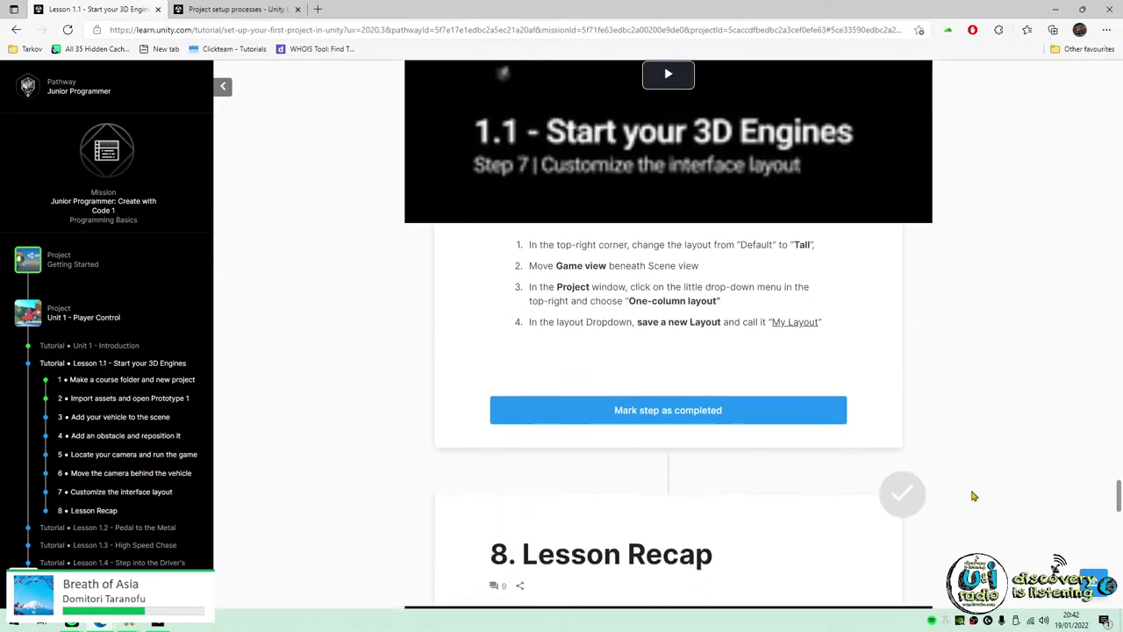
scroll(972, 495, up, 11)
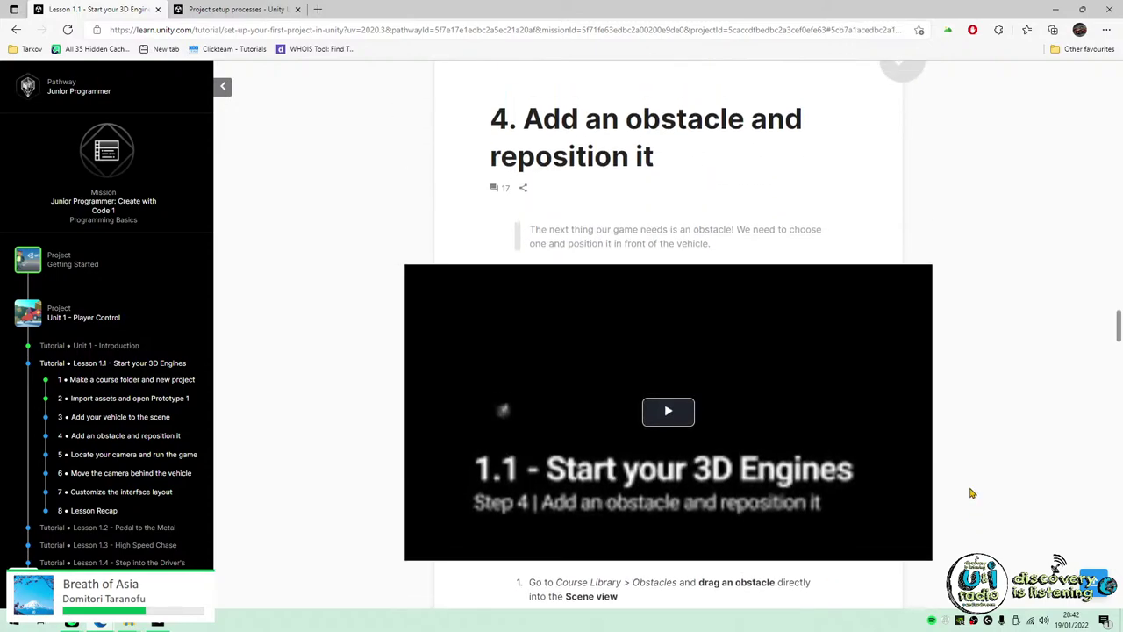
Read step 4's written instructions on adding and repositioning an obstacle, and play its video in full screen.
scroll(972, 494, down, 6)
scroll(972, 494, down, 1)
drag(526, 249, 735, 406)
click(816, 377)
scroll(653, 273, up, 3)
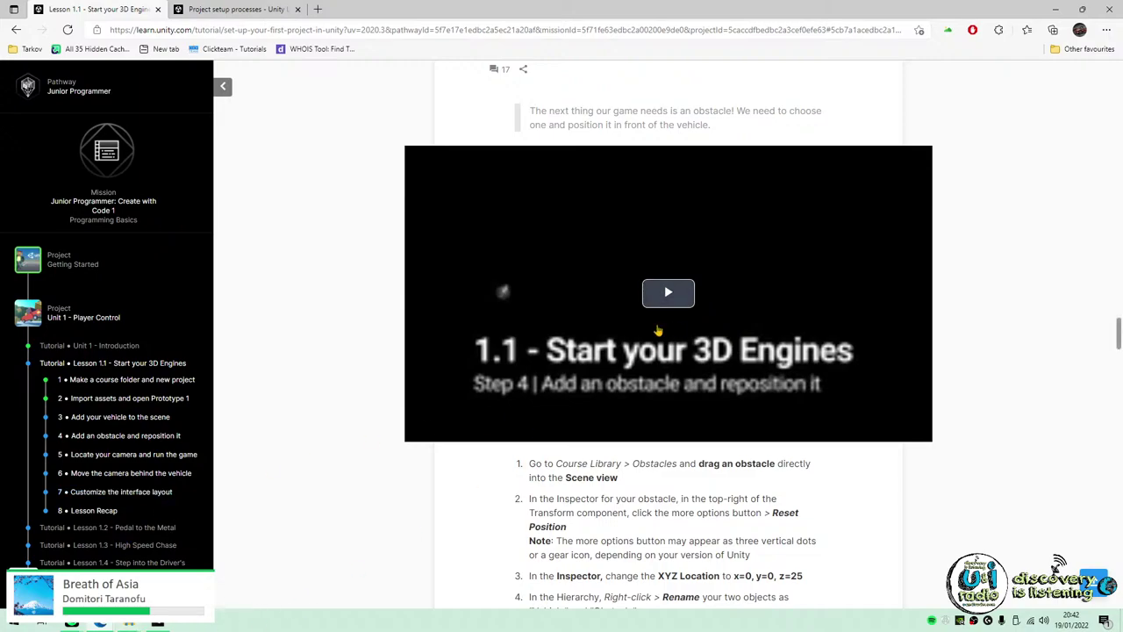
click(668, 294)
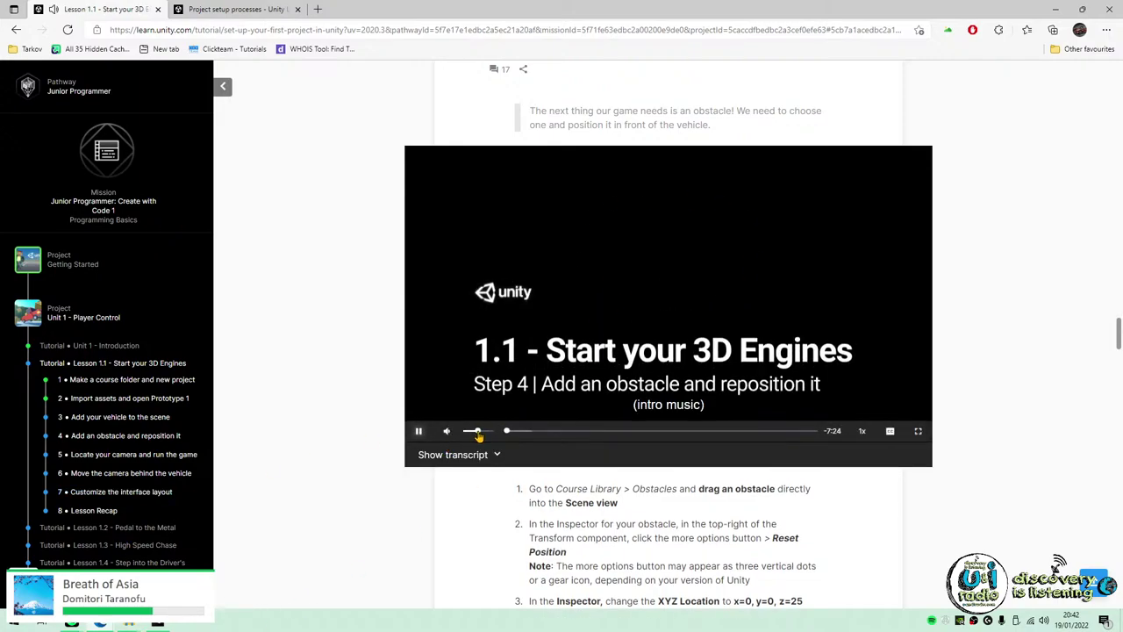
click(918, 431)
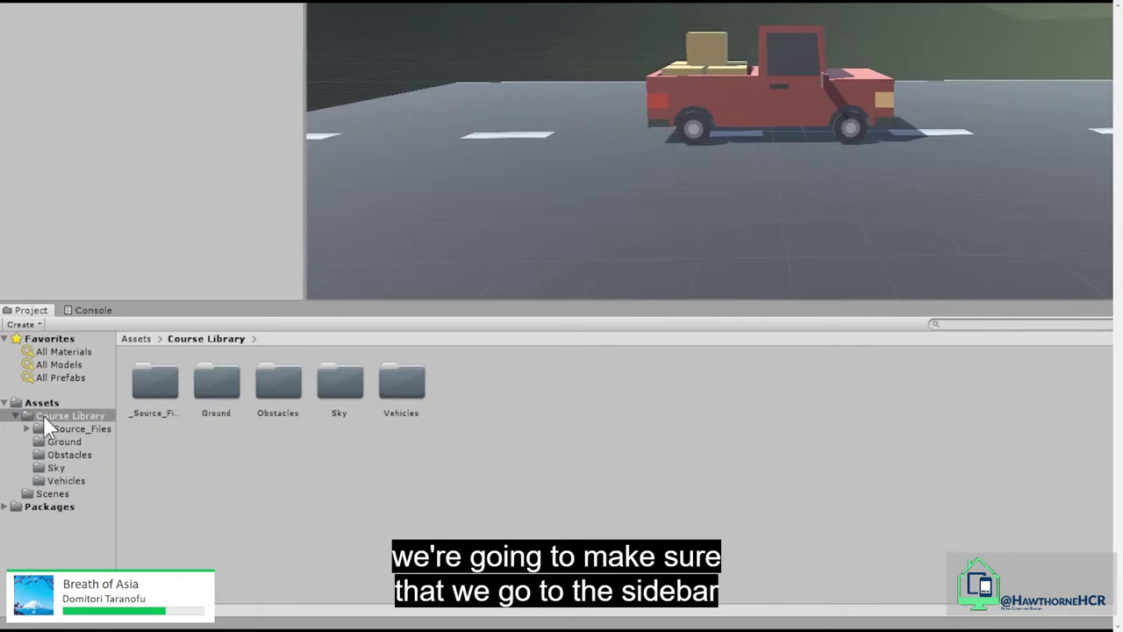
Place Crate_01 from the Course Library's Obstacles folder on the road near the red vehicle, at about X 4.86, Y -0.01, Z 4.27.
click(43, 414)
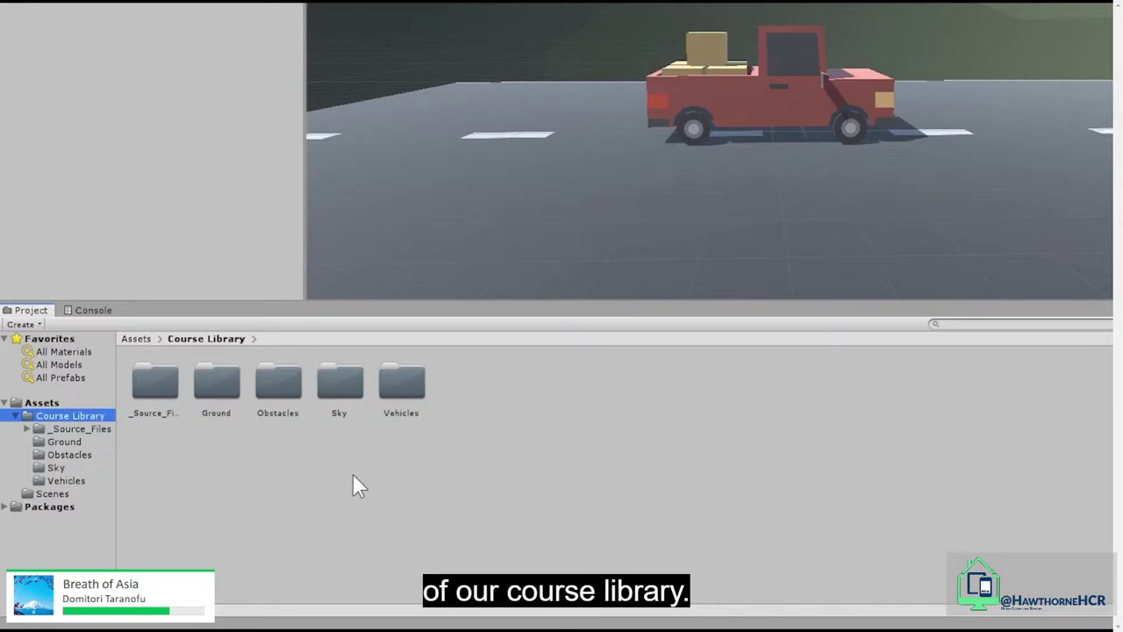
double_click(284, 382)
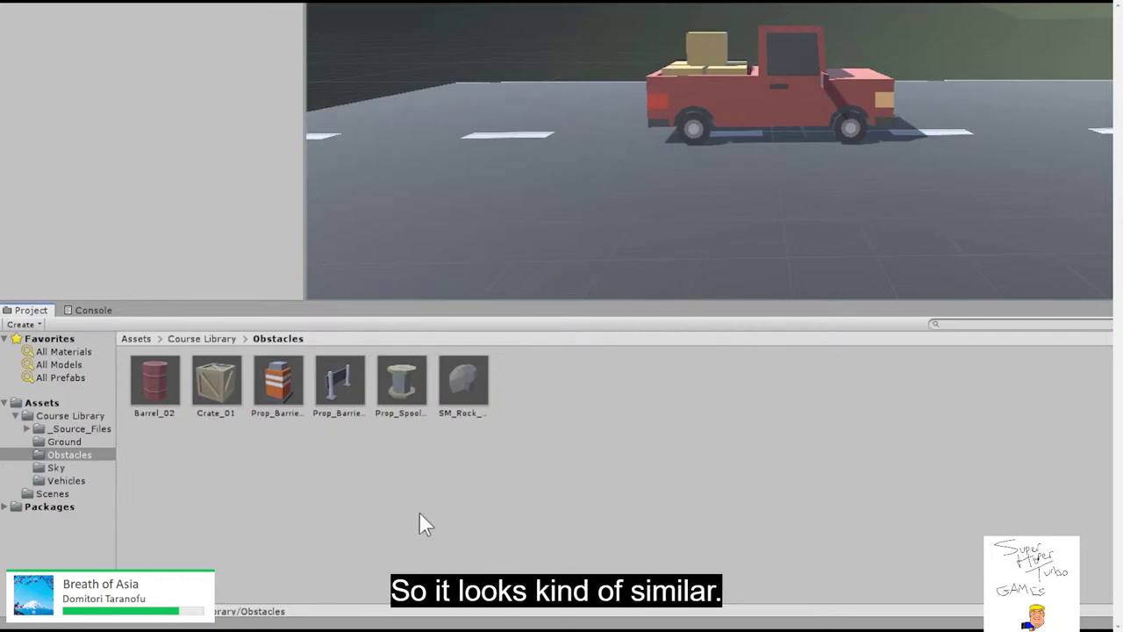
click(203, 392)
drag(201, 377, 194, 261)
drag(184, 176, 587, 0)
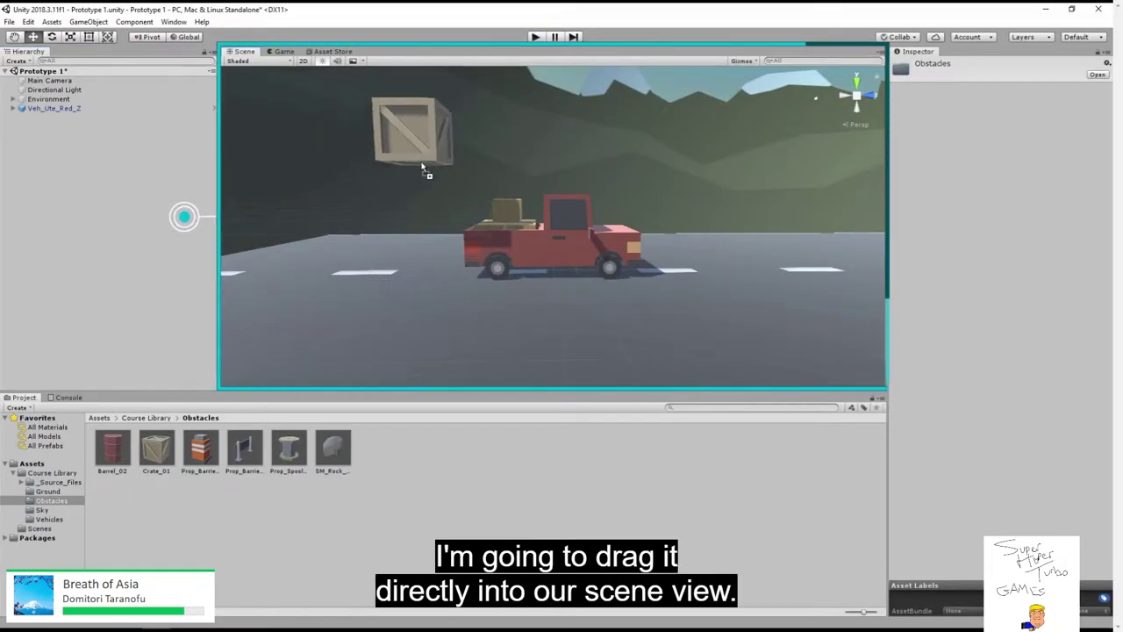
drag(422, 167, 780, 331)
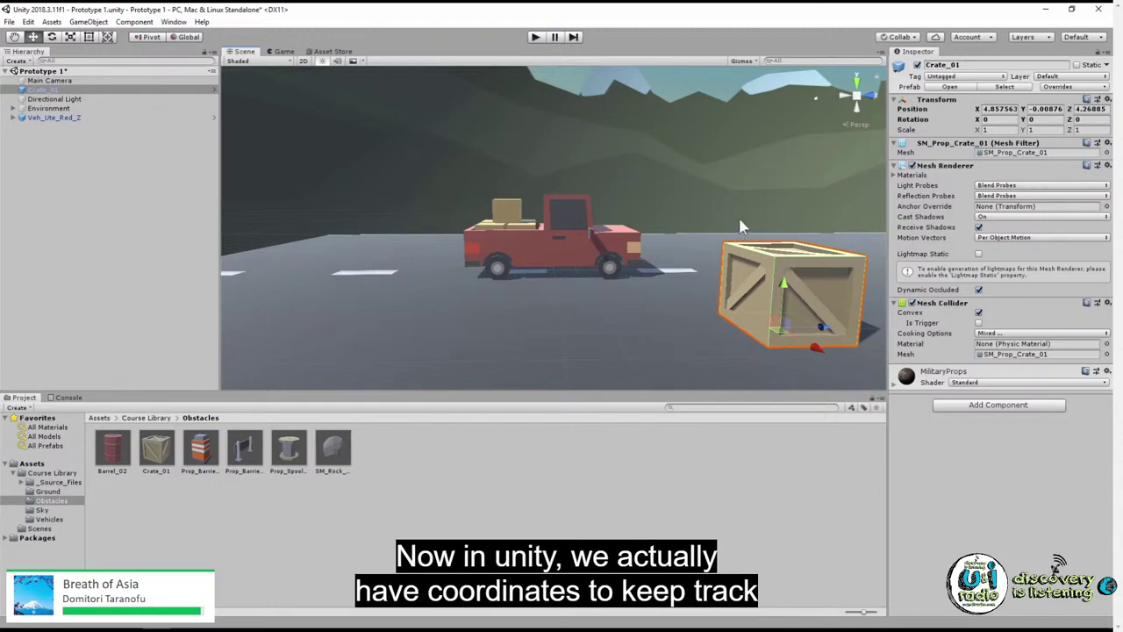
Compare the position values of the red vehicle and the crate, and raise the crate to Y 2.34.
mouse_move(709, 212)
right_down()
mouse_move(762, 212)
mouse_move(719, 211)
right_up()
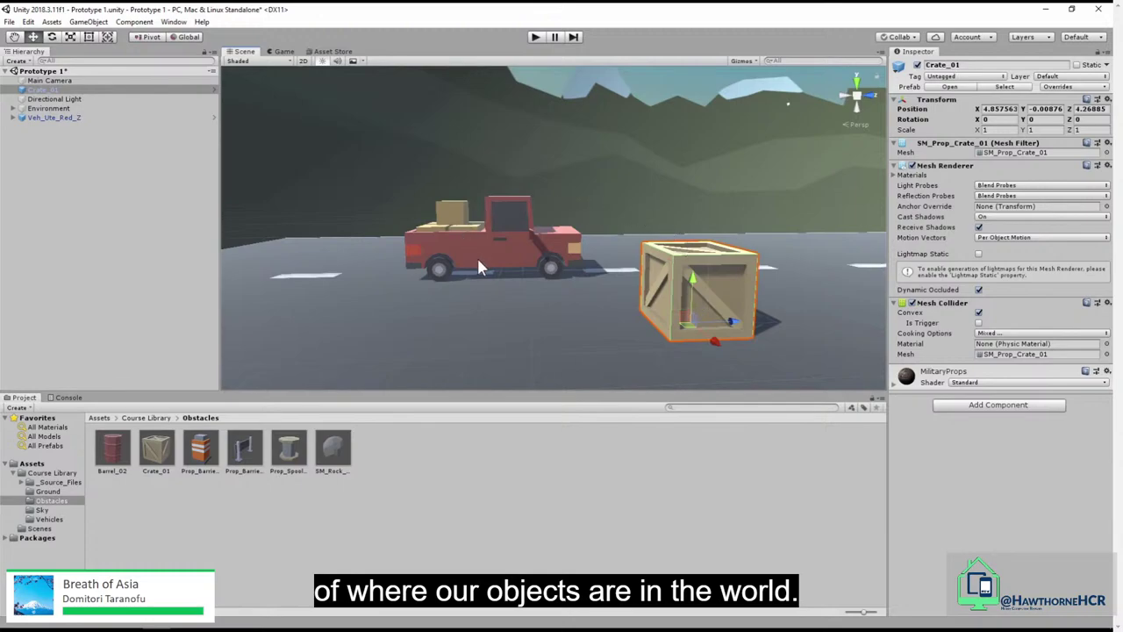
click(52, 117)
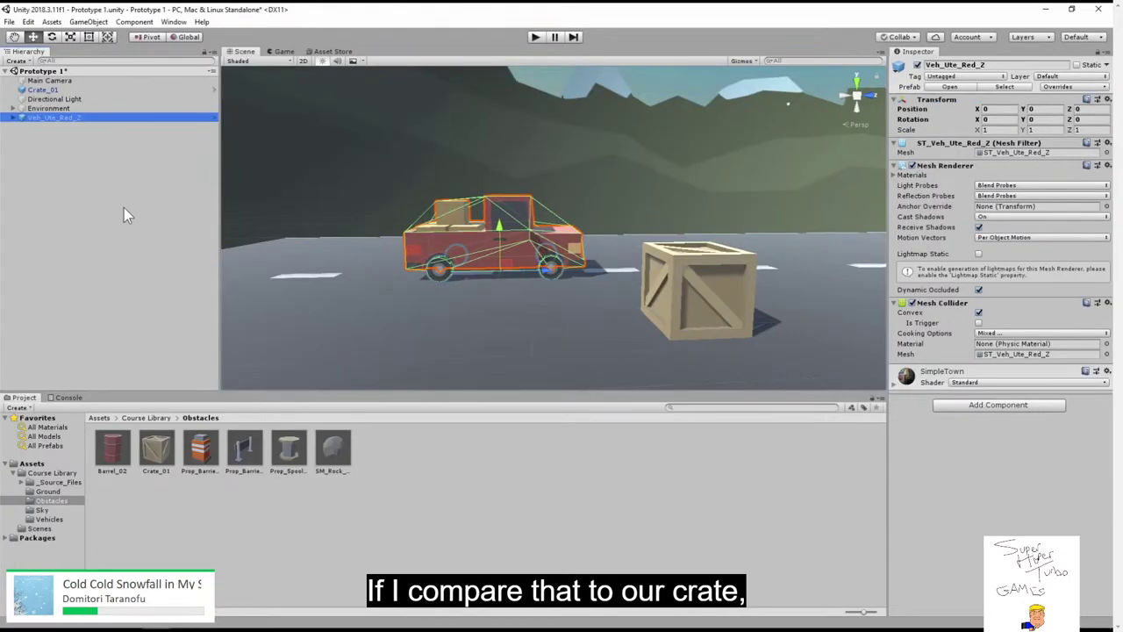
click(64, 90)
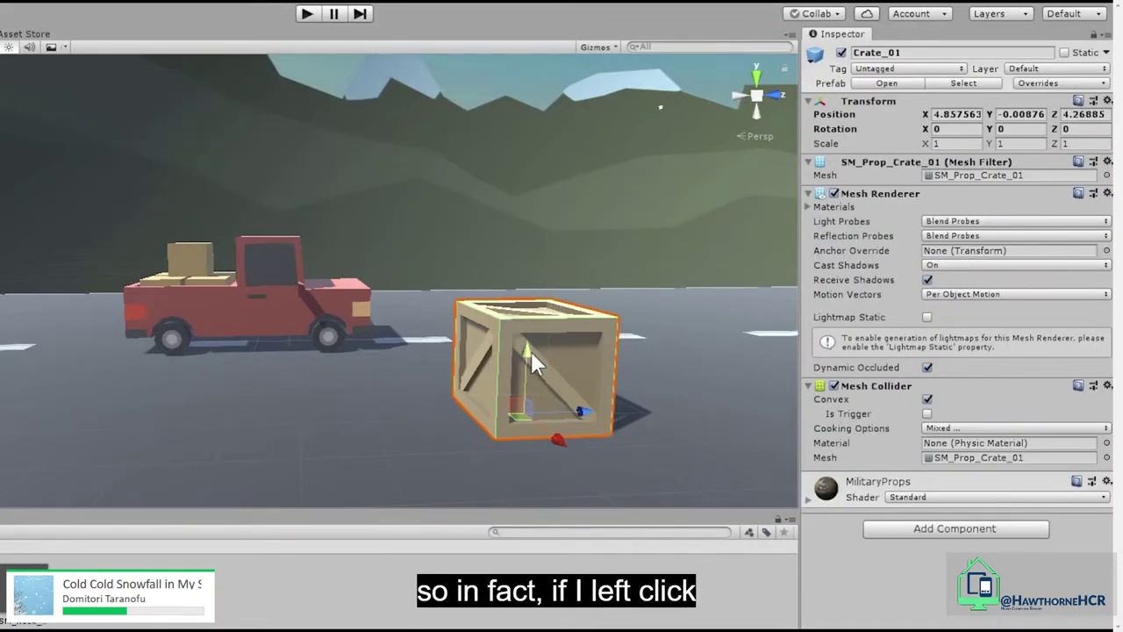
drag(525, 363, 516, 213)
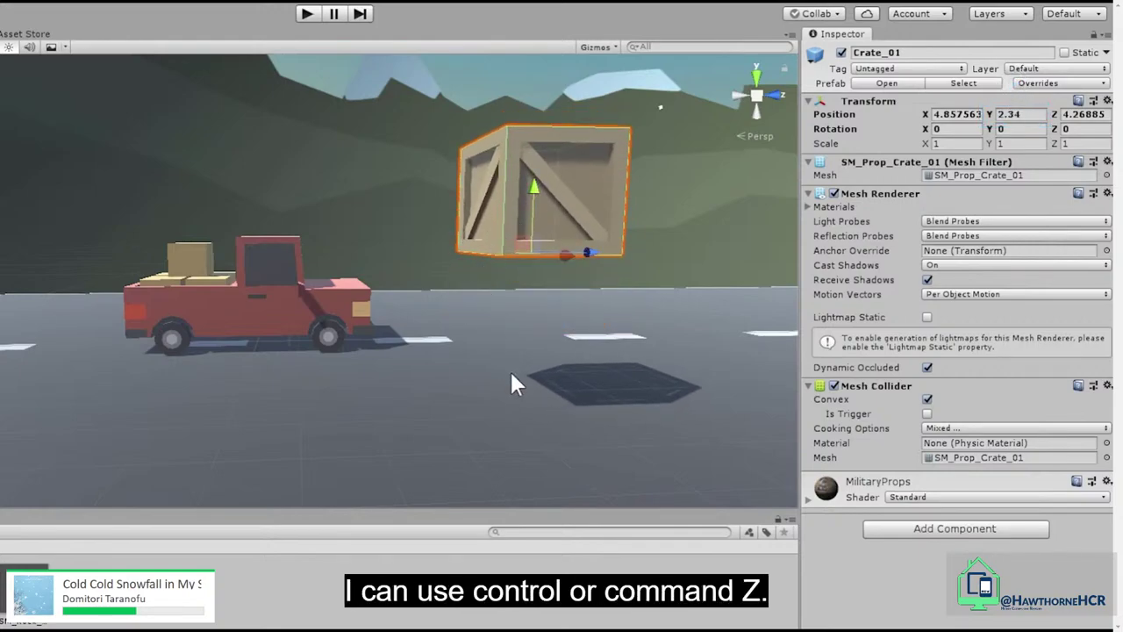
Undo the crate's raise, and try moving it along X to 3.53 and along Z, undoing each move.
key(ctrl+z)
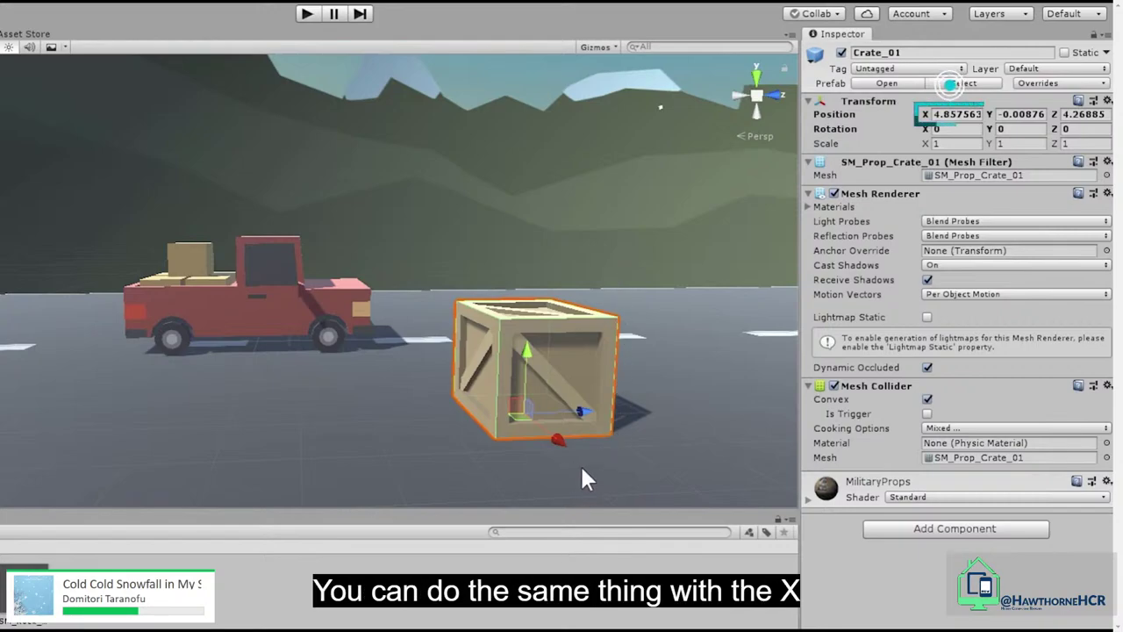
drag(560, 439, 504, 443)
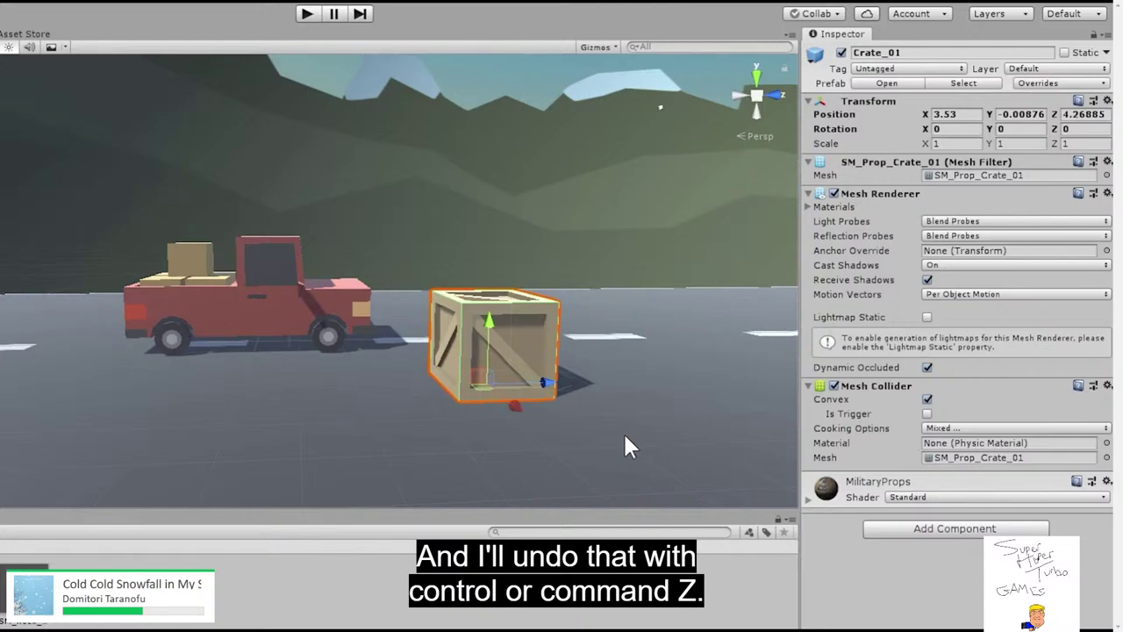
key(ctrl+z)
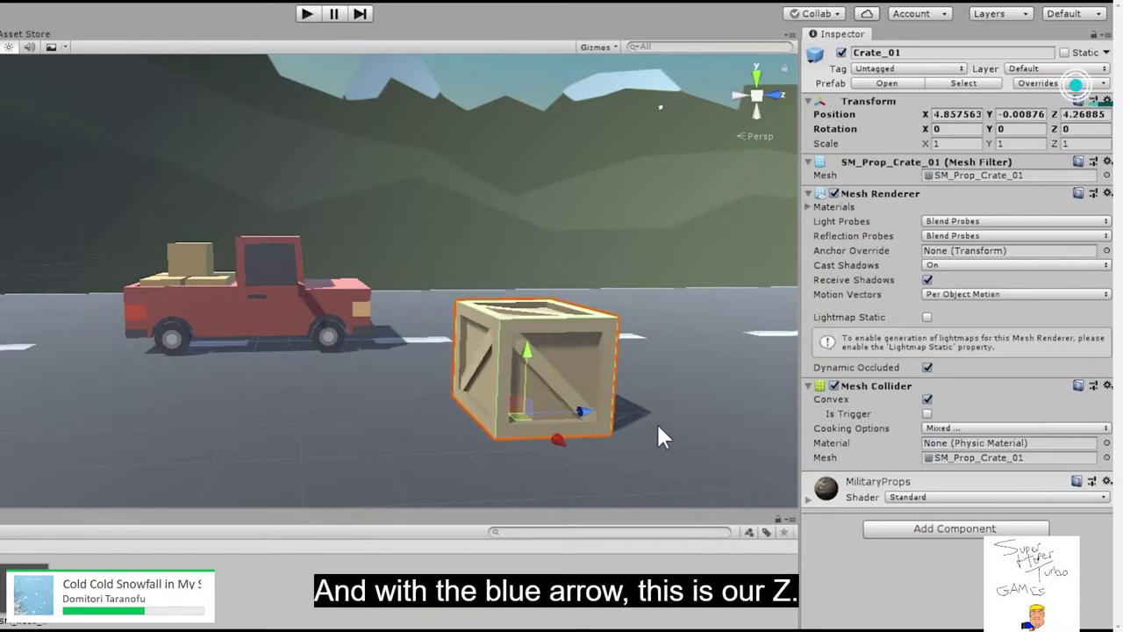
drag(577, 409, 483, 410)
key(ctrl+z)
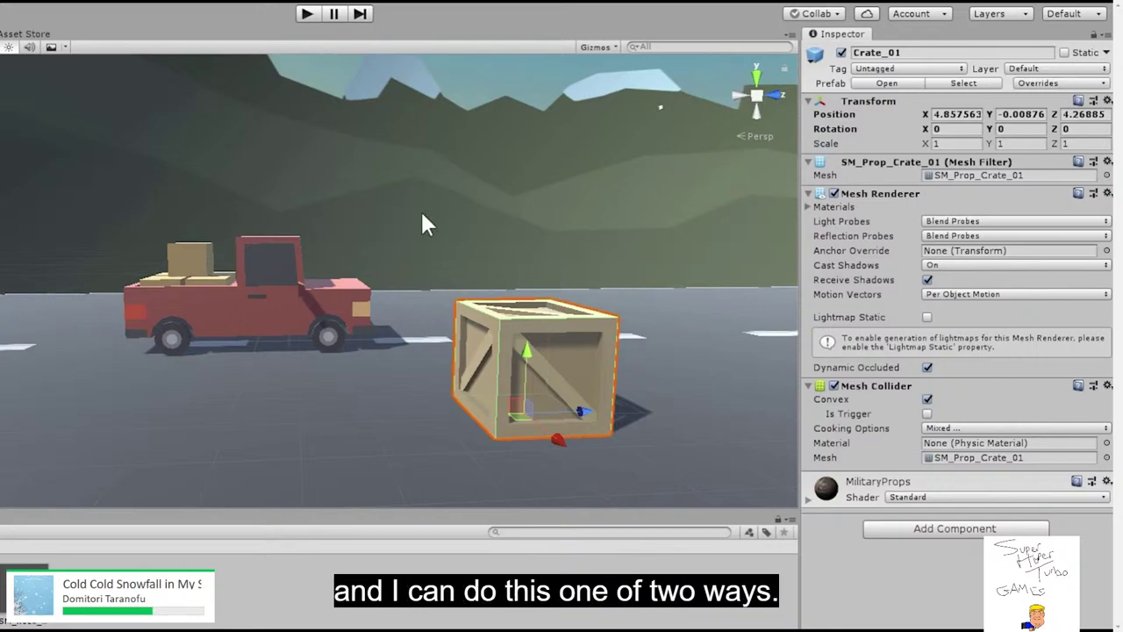
Set the crate's X position to 0, and reset its whole position to 0, 0, 0.
click(956, 113)
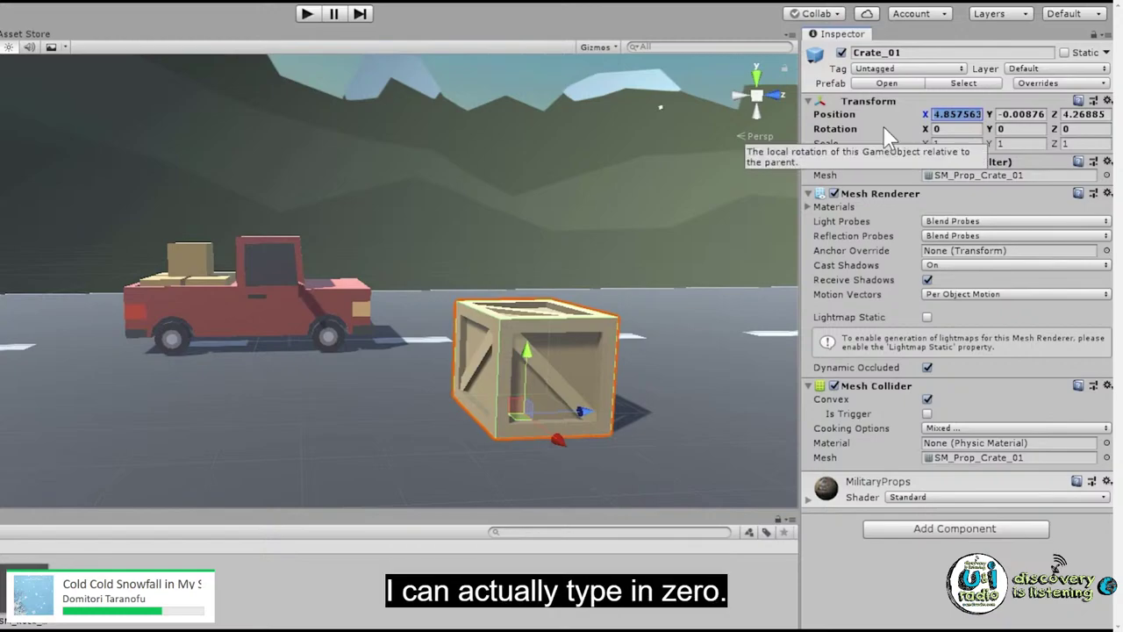
text(0)
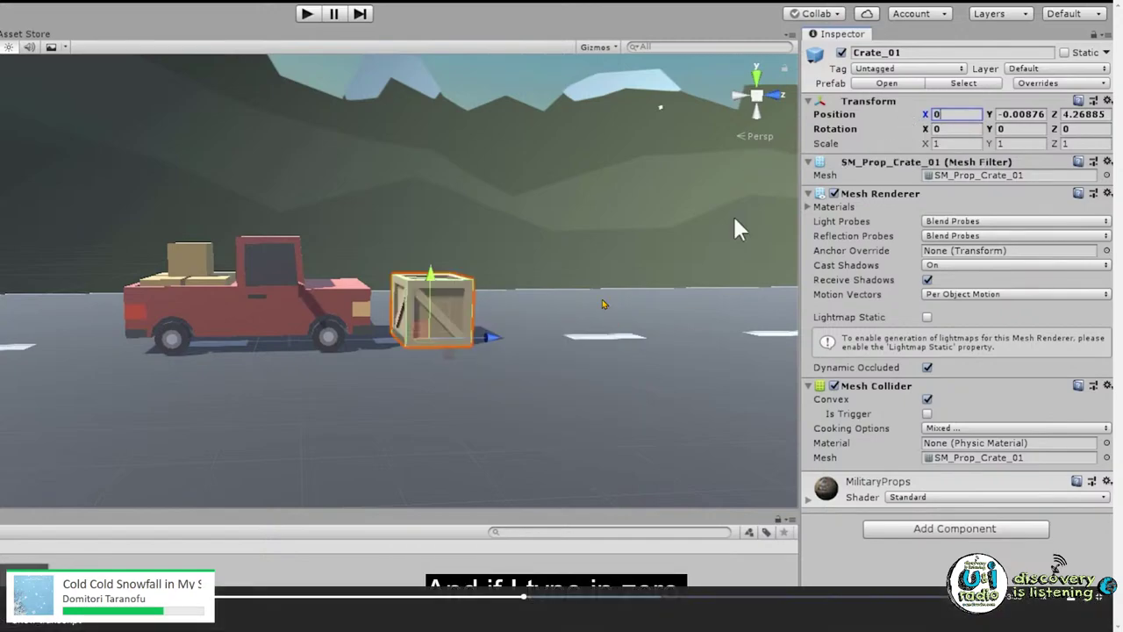
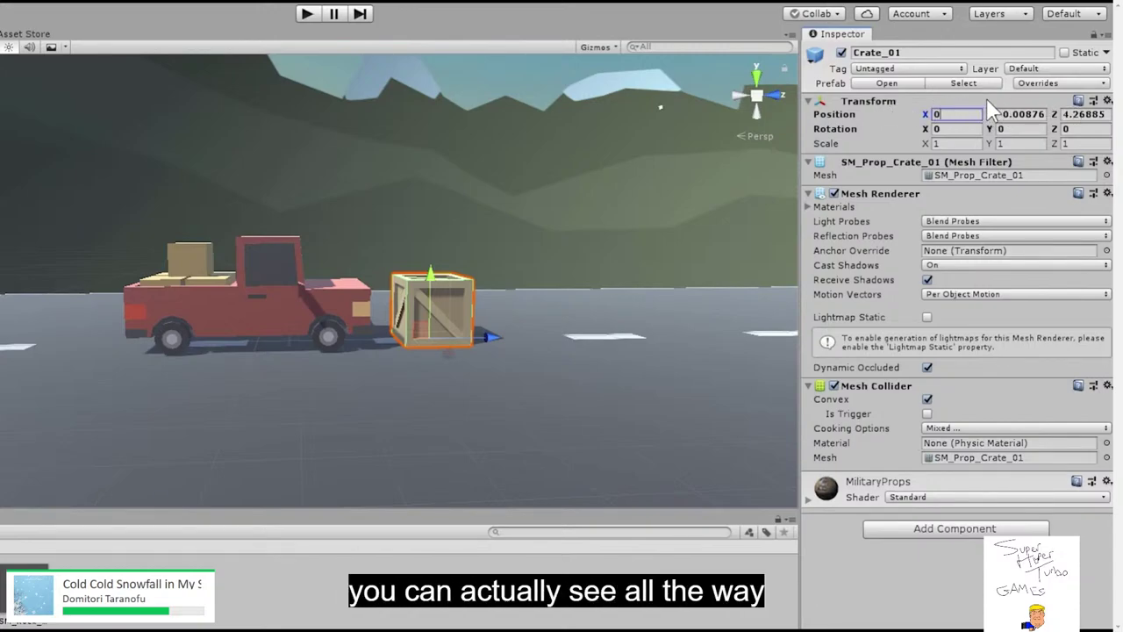
click(1051, 101)
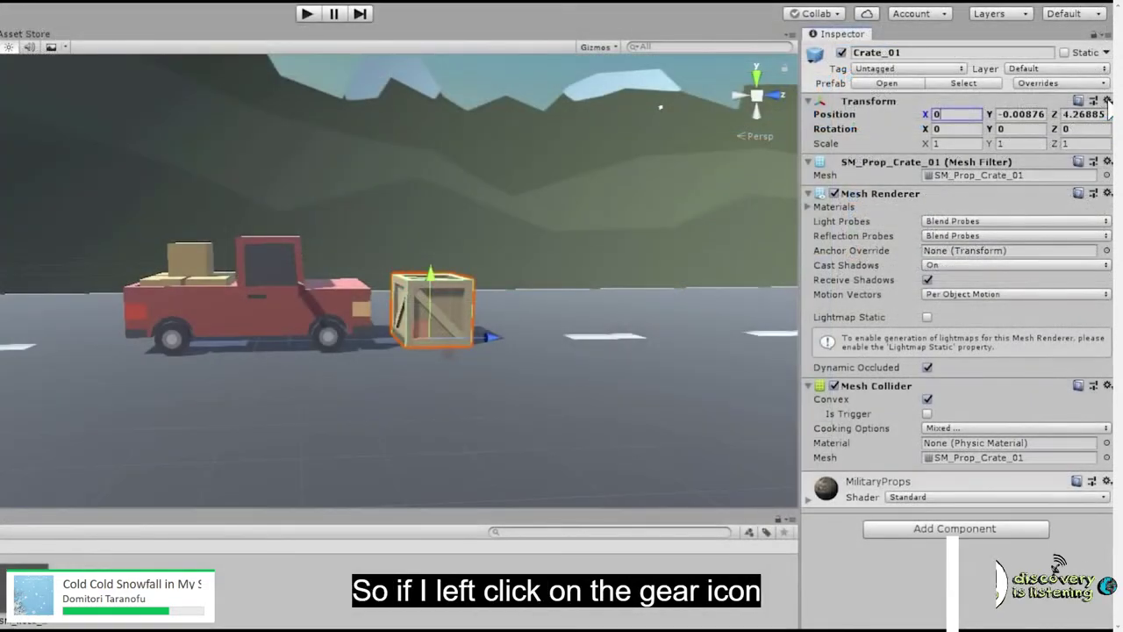
click(1108, 100)
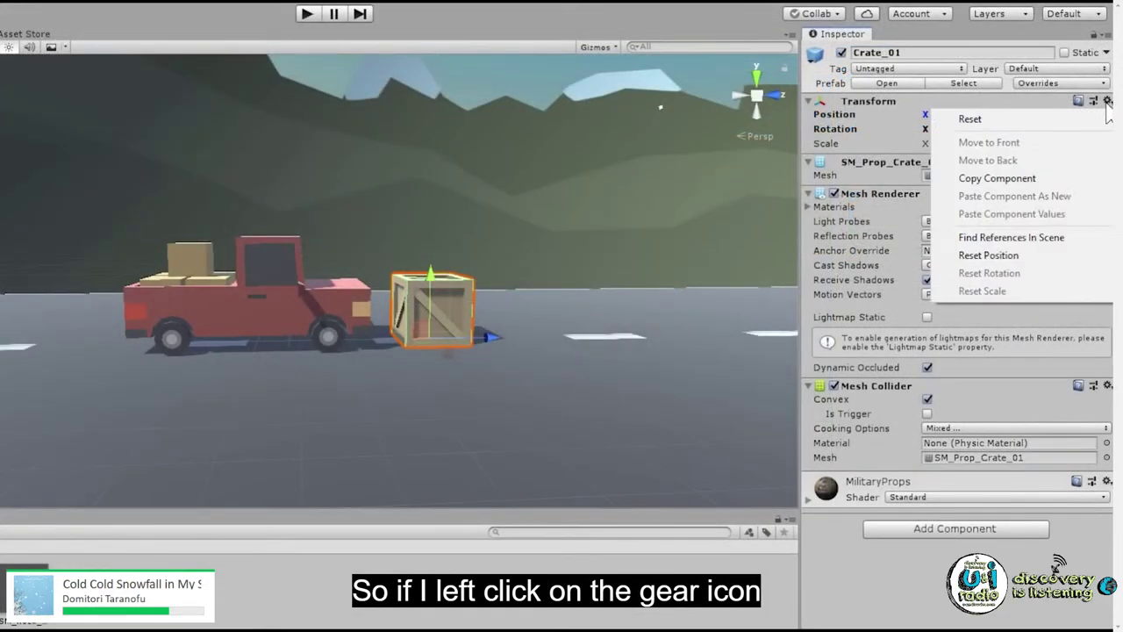
click(1020, 253)
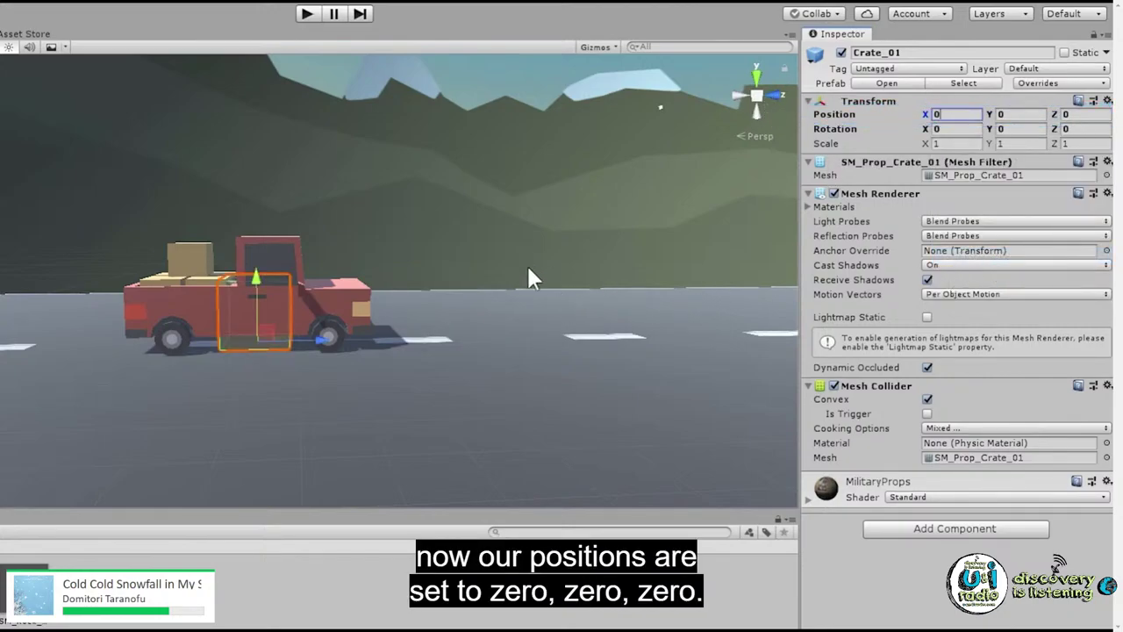
Try moving the crate forward along the road, undo that, and set its Z position to 25.
right_drag(479, 314, 480, 369)
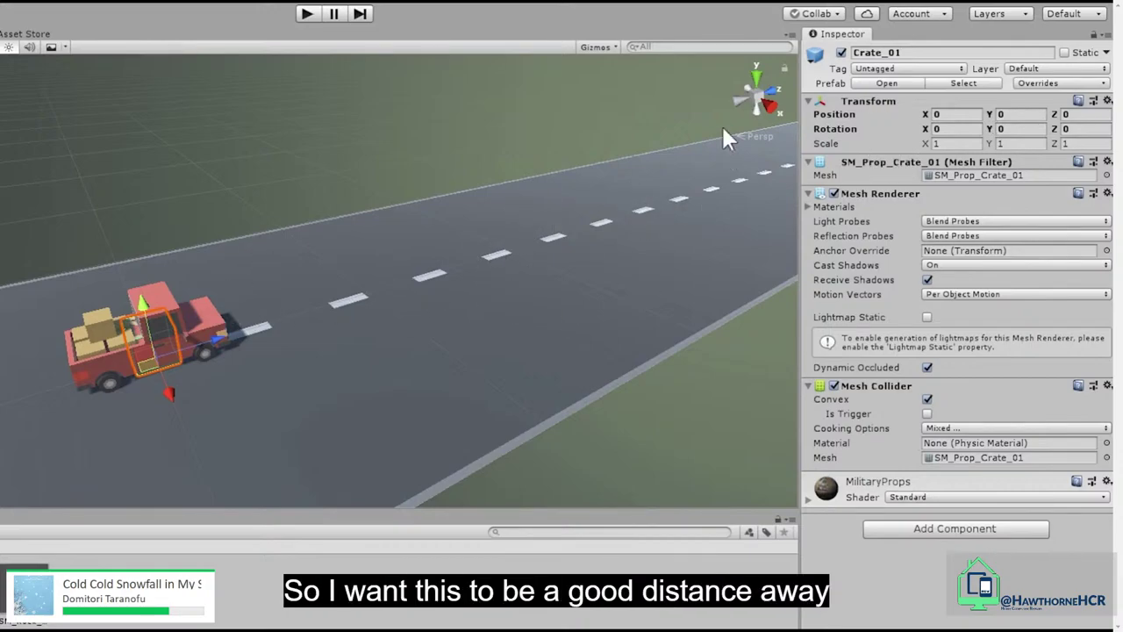
drag(216, 339, 353, 315)
key(ctrl+z)
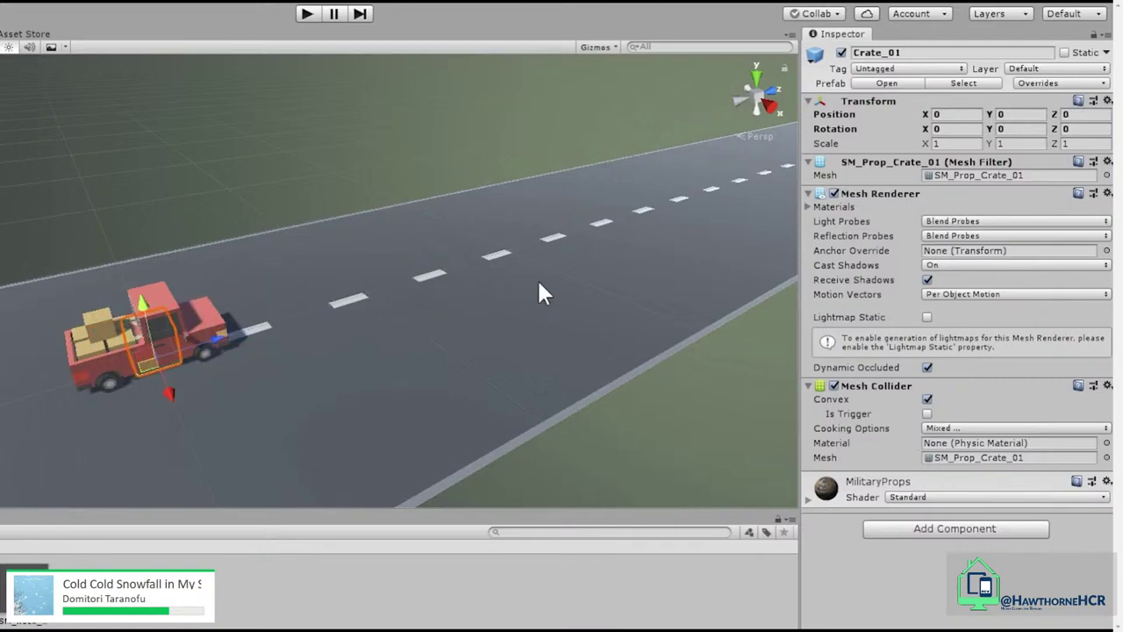
click(1080, 115)
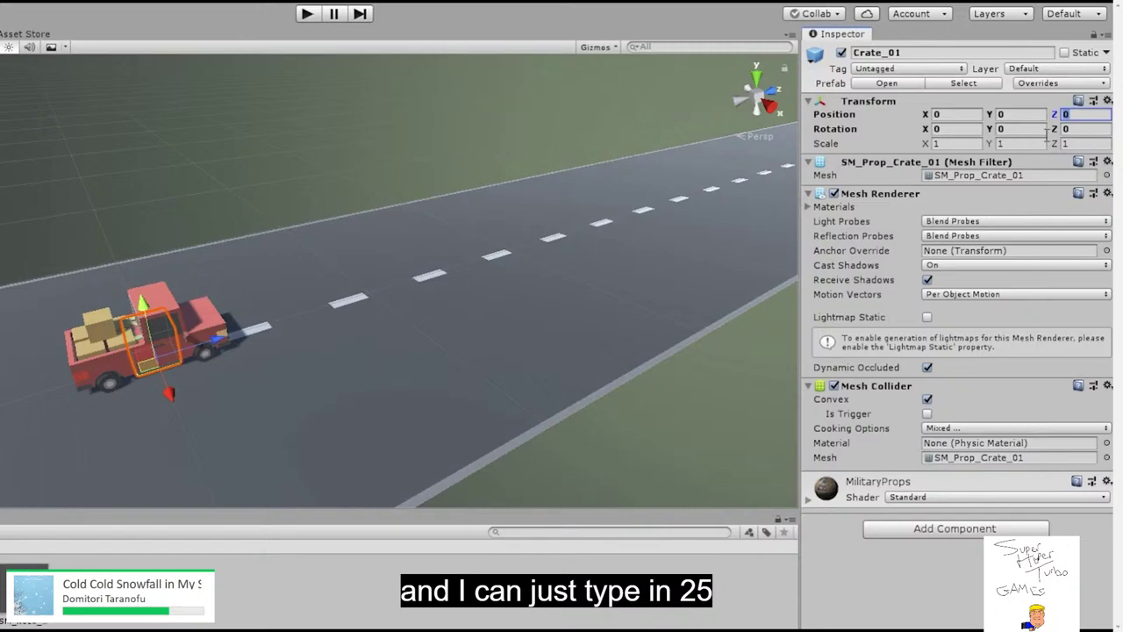
text(25)
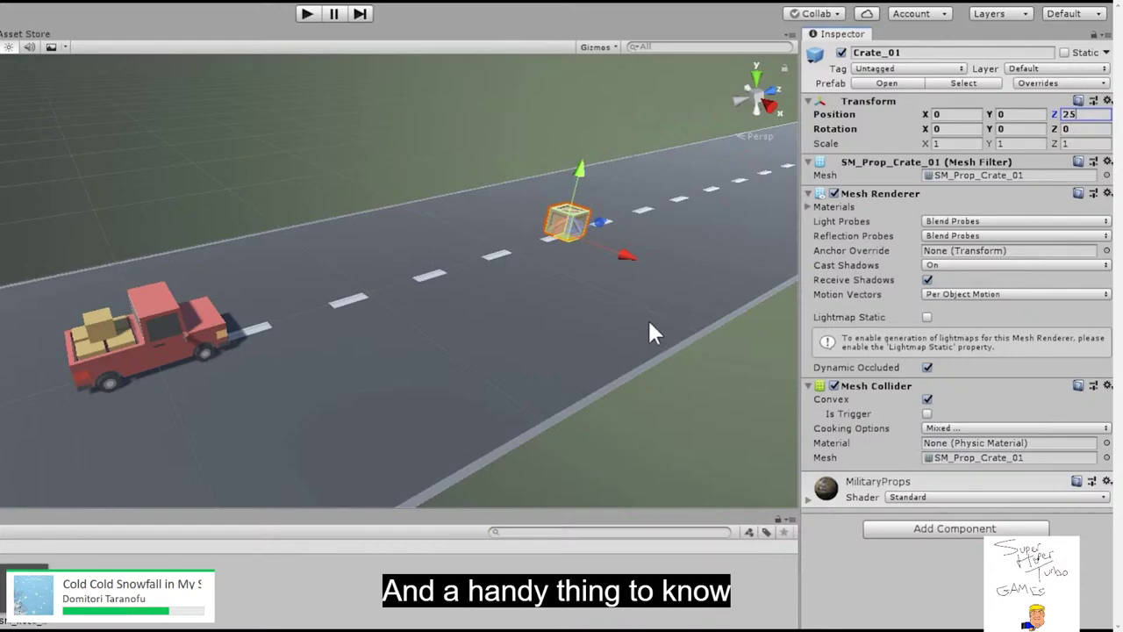
Rename the Crate_01 object in the scene as Obstacle.
right_drag(650, 326, 645, 305)
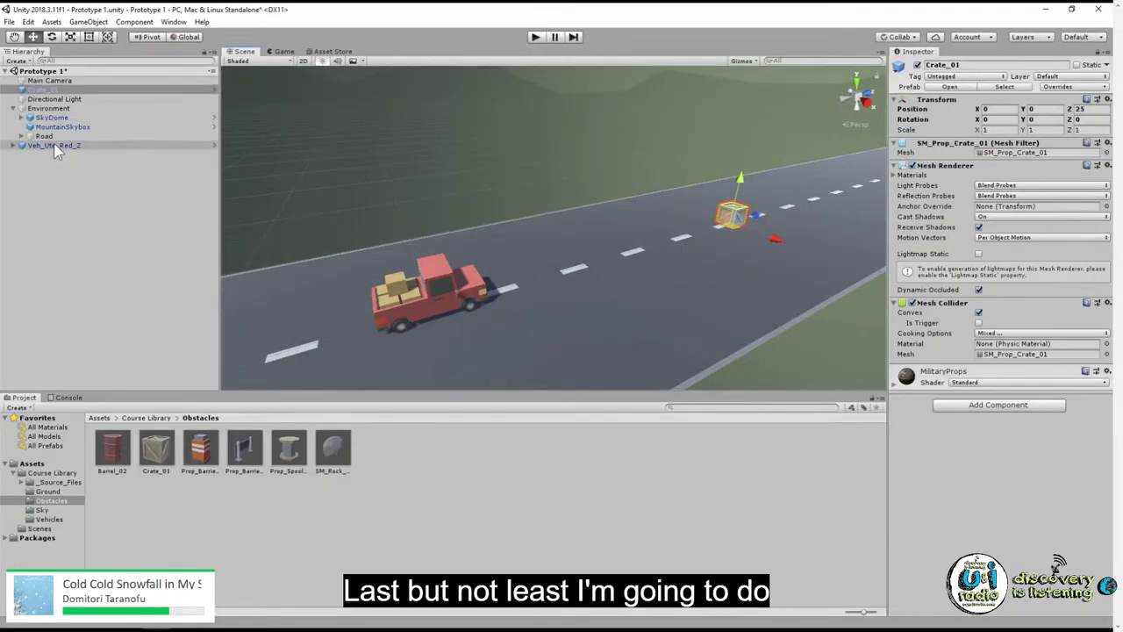
drag(30, 94, 78, 90)
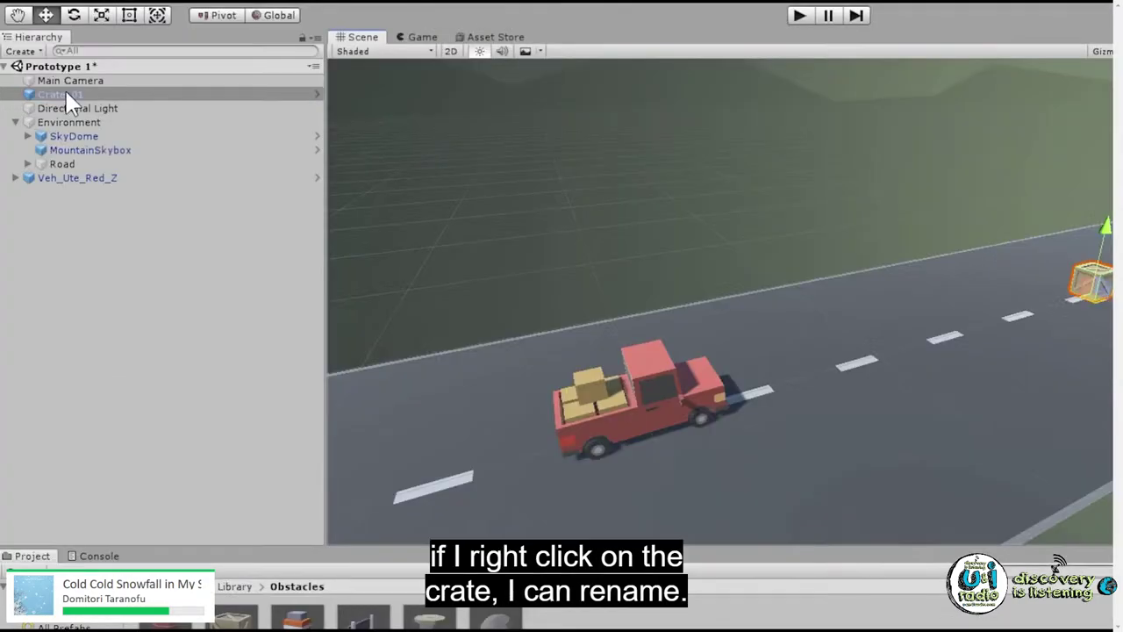
right_click(47, 88)
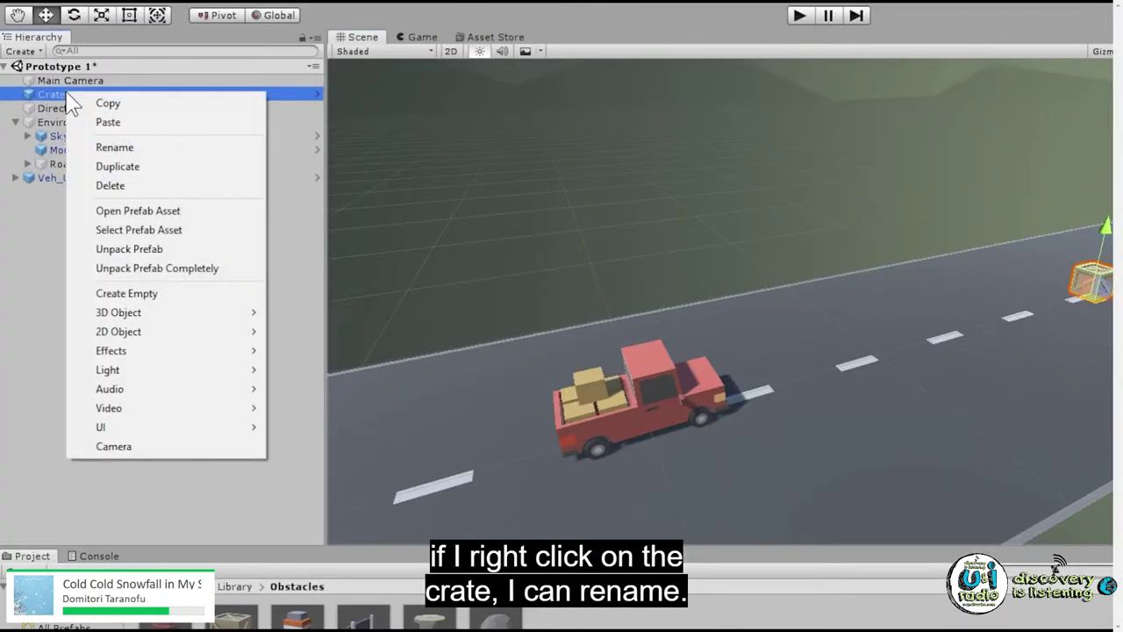
click(128, 154)
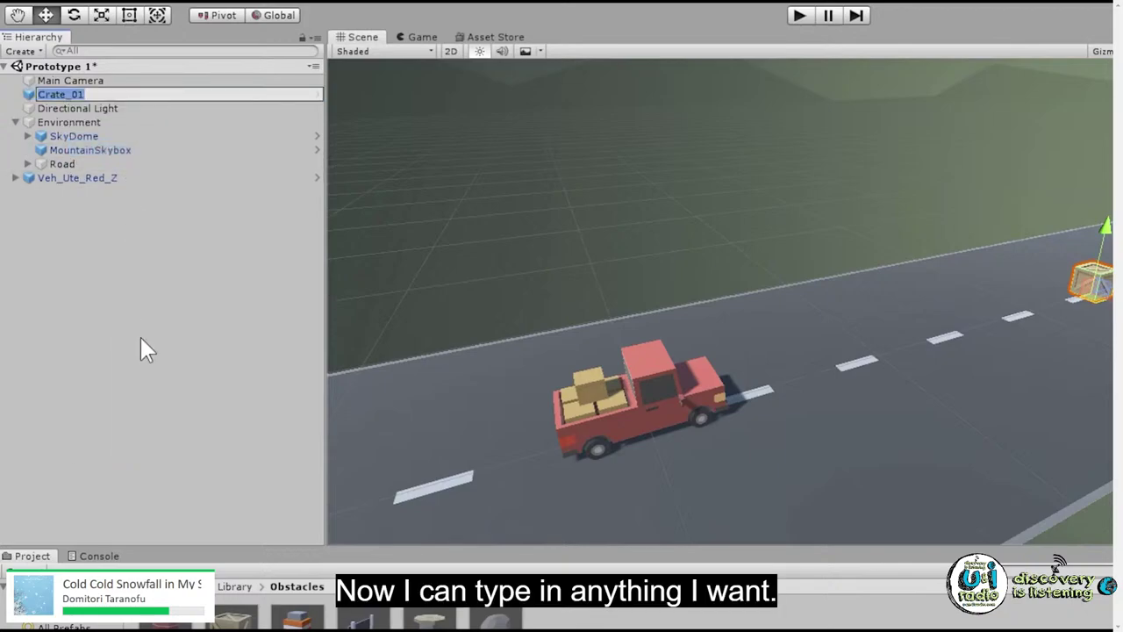
text(Obst)
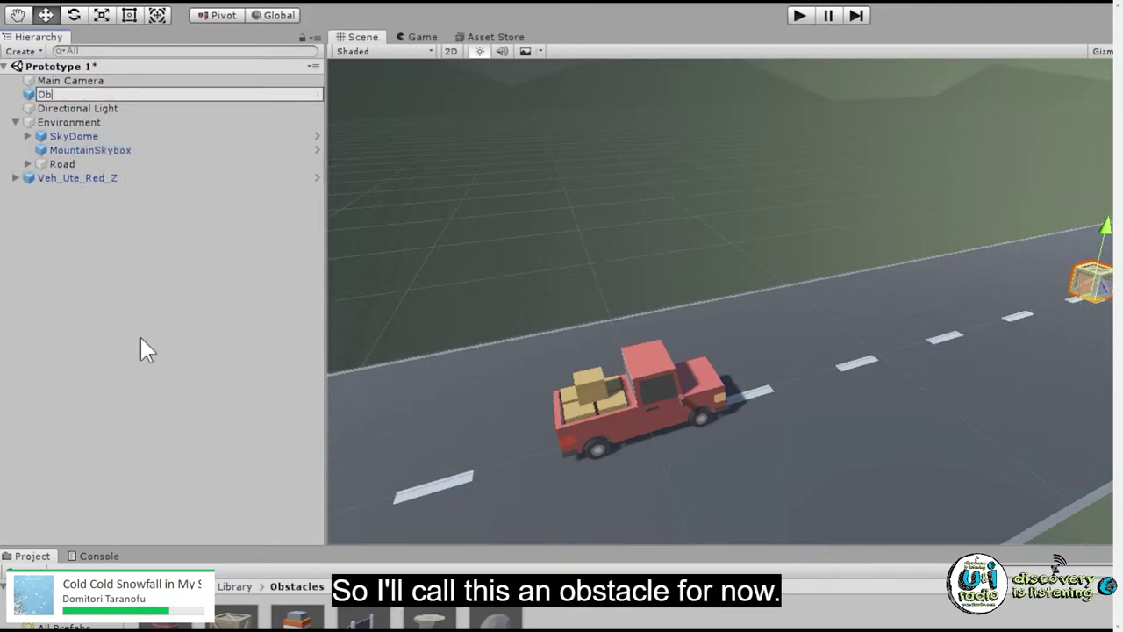
text(acle)
key(Return)
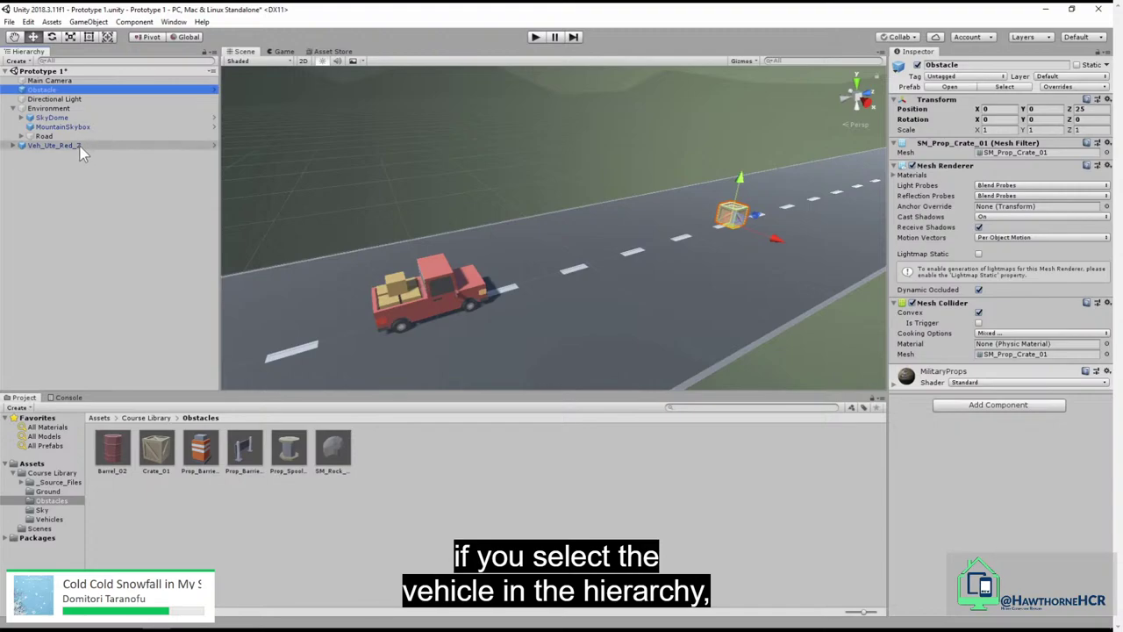
Rename the red vehicle Veh_Ute_Red_Z as Vehicle.
click(78, 148)
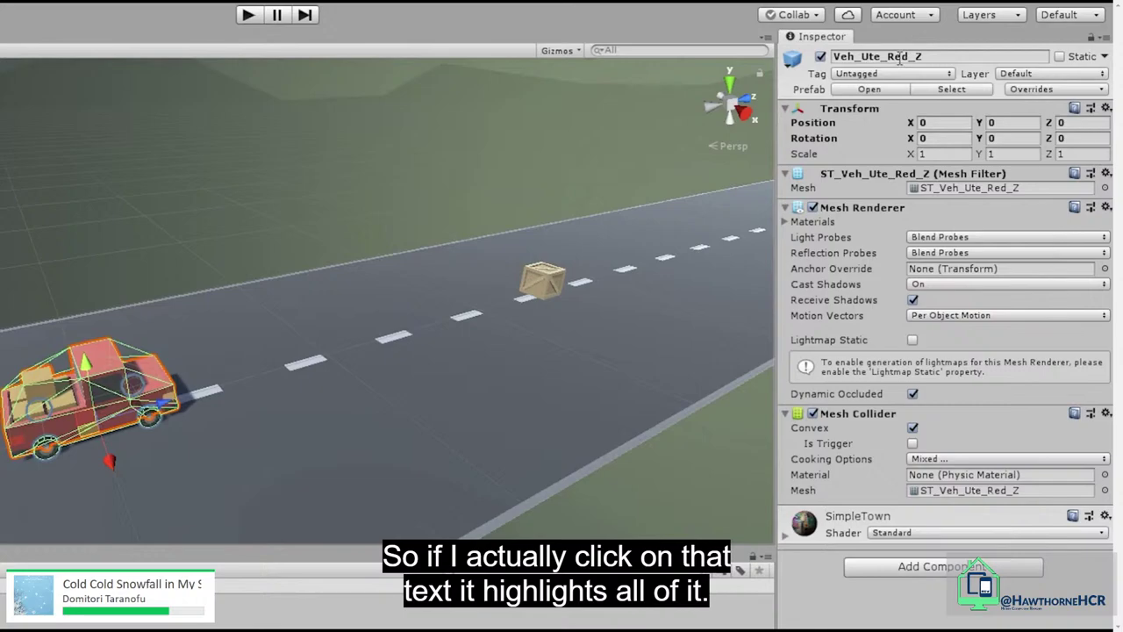
click(973, 66)
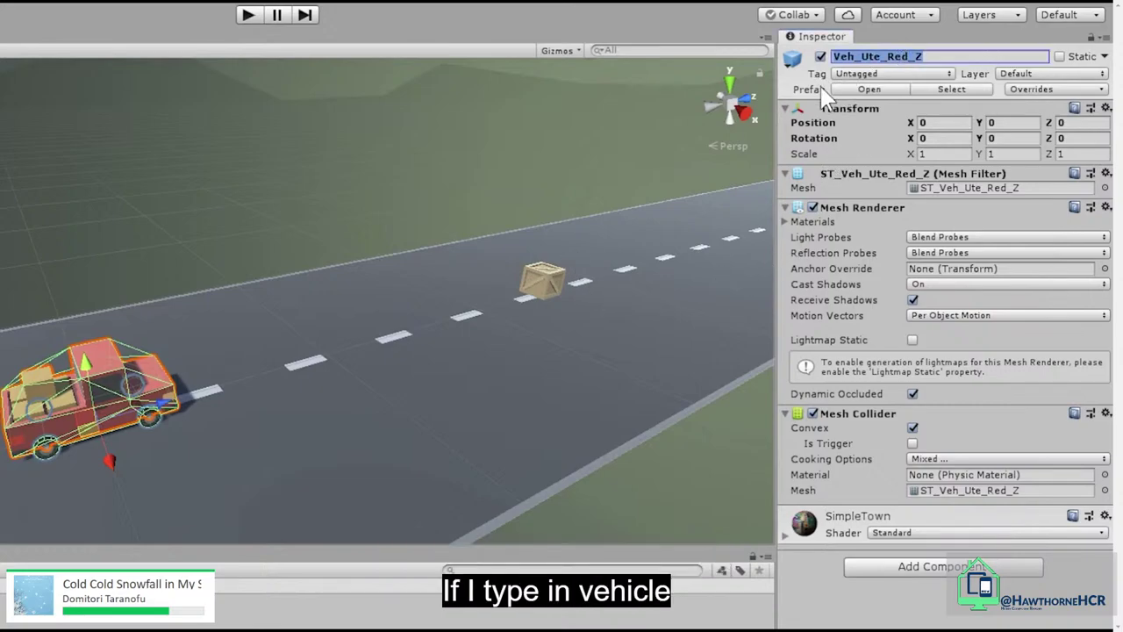
text(Vehicle)
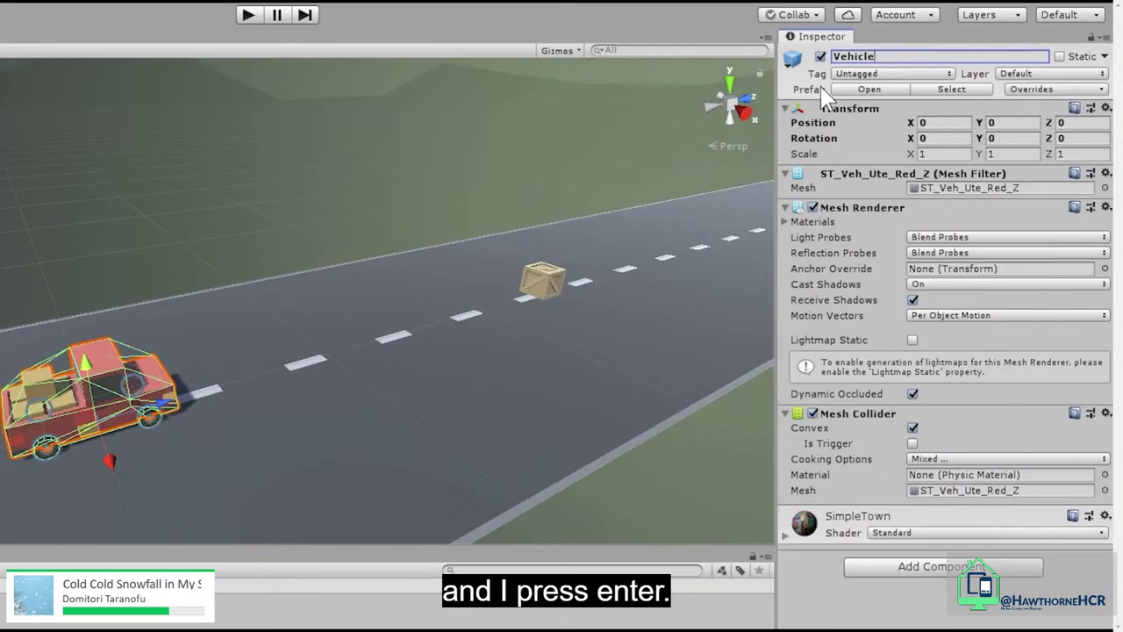
key(Return)
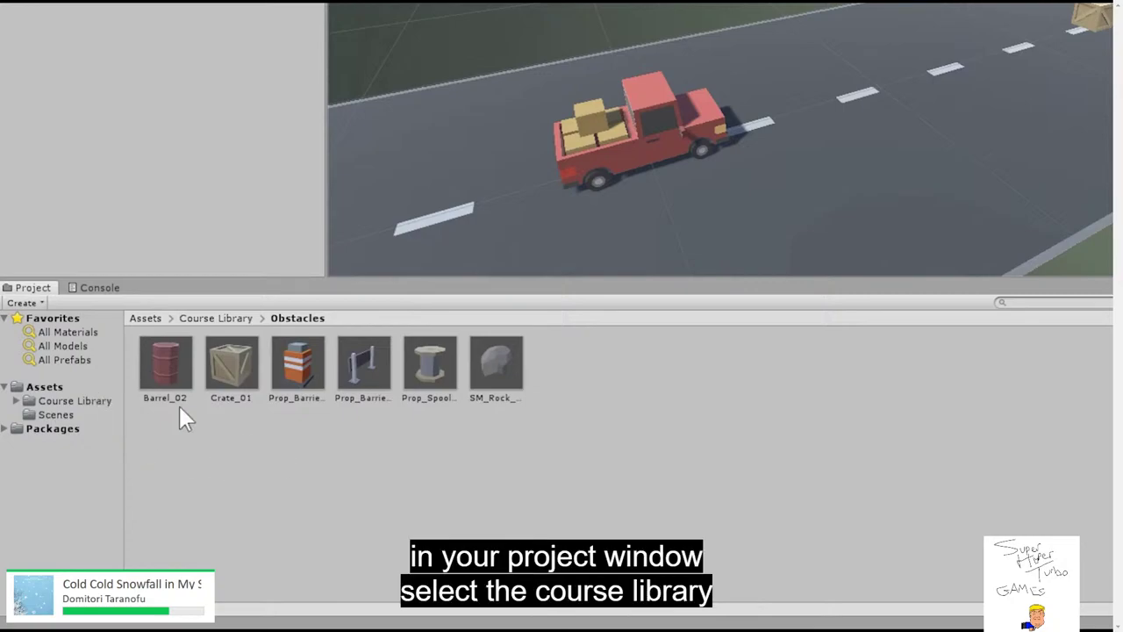
Open the Course Library folder in the project's assets.
click(74, 401)
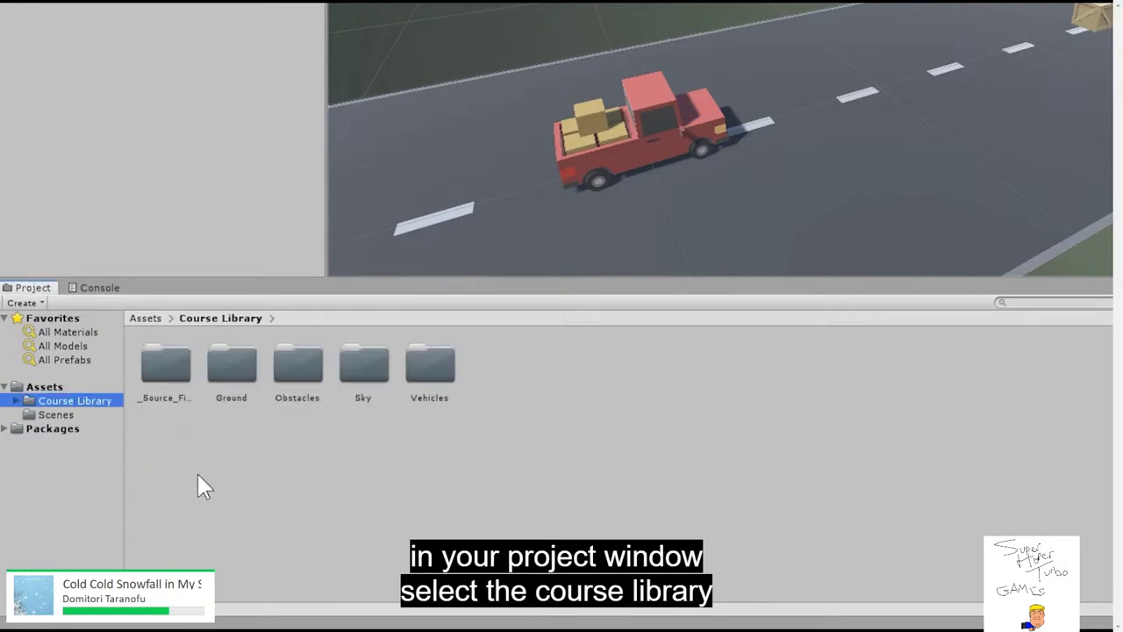
Watch the lesson video on adding and positioning an obstacle, and leave full-screen playback.
double_click(299, 363)
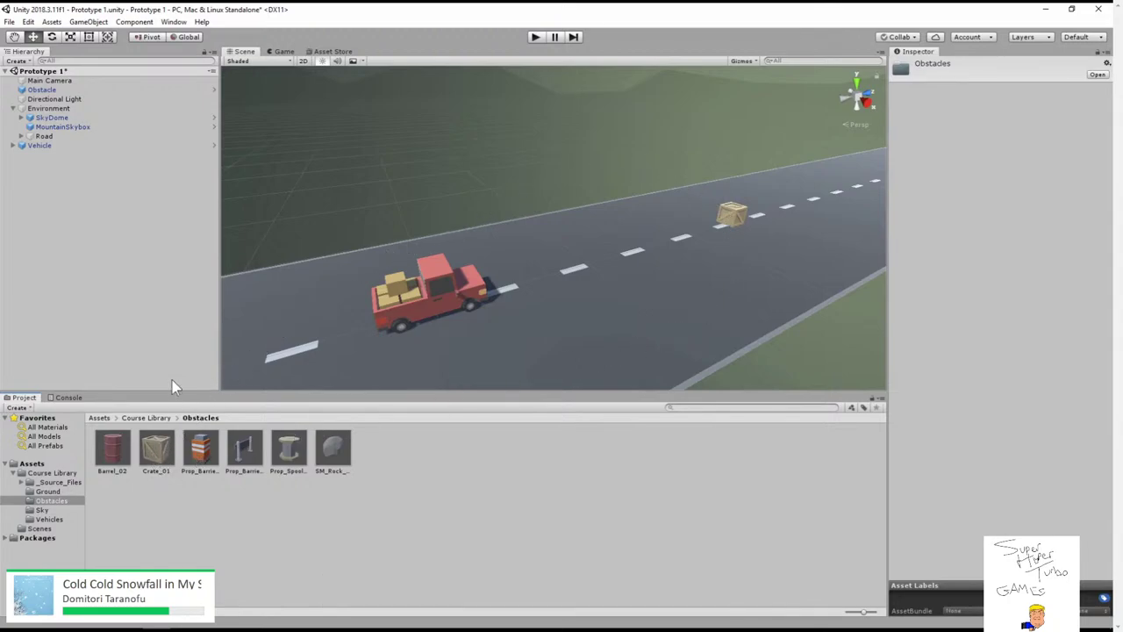
click(105, 90)
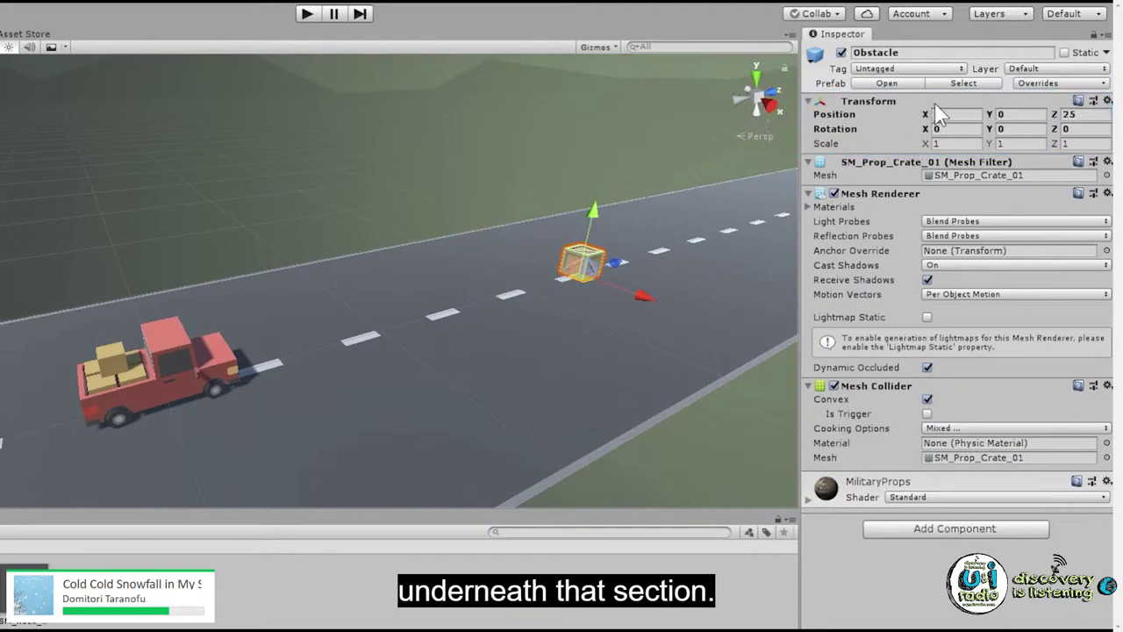
click(1107, 101)
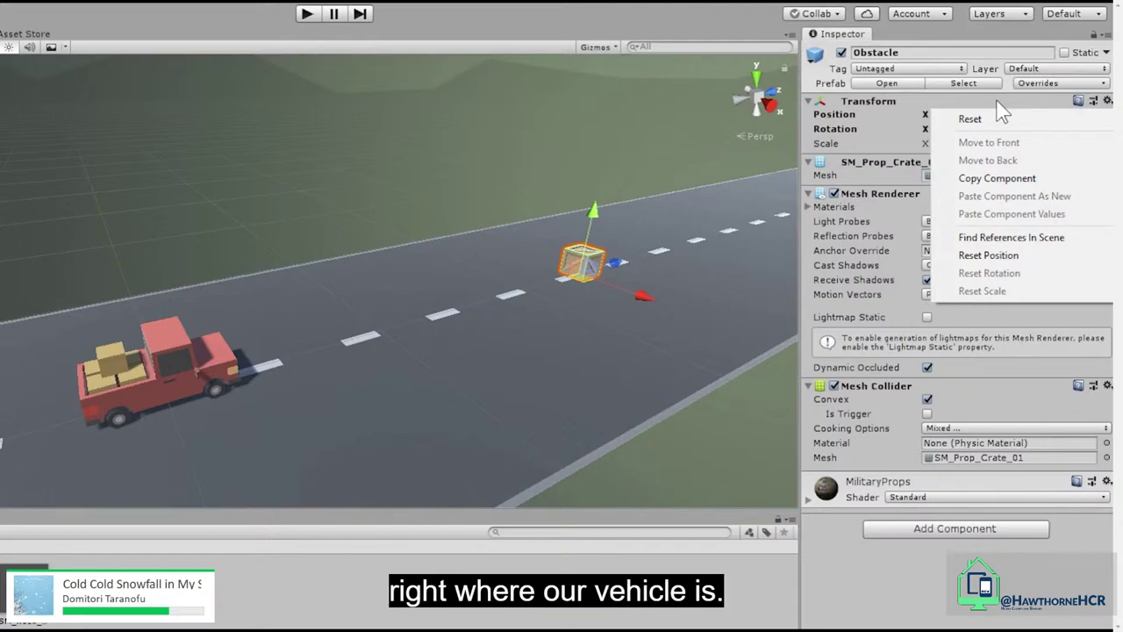
click(950, 370)
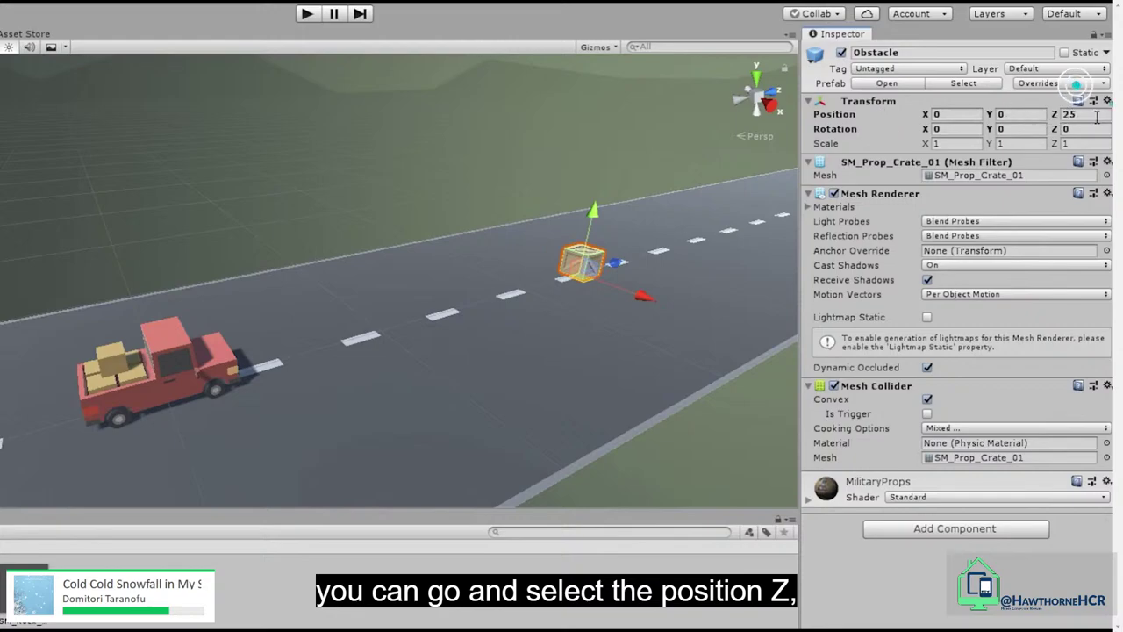
click(1071, 115)
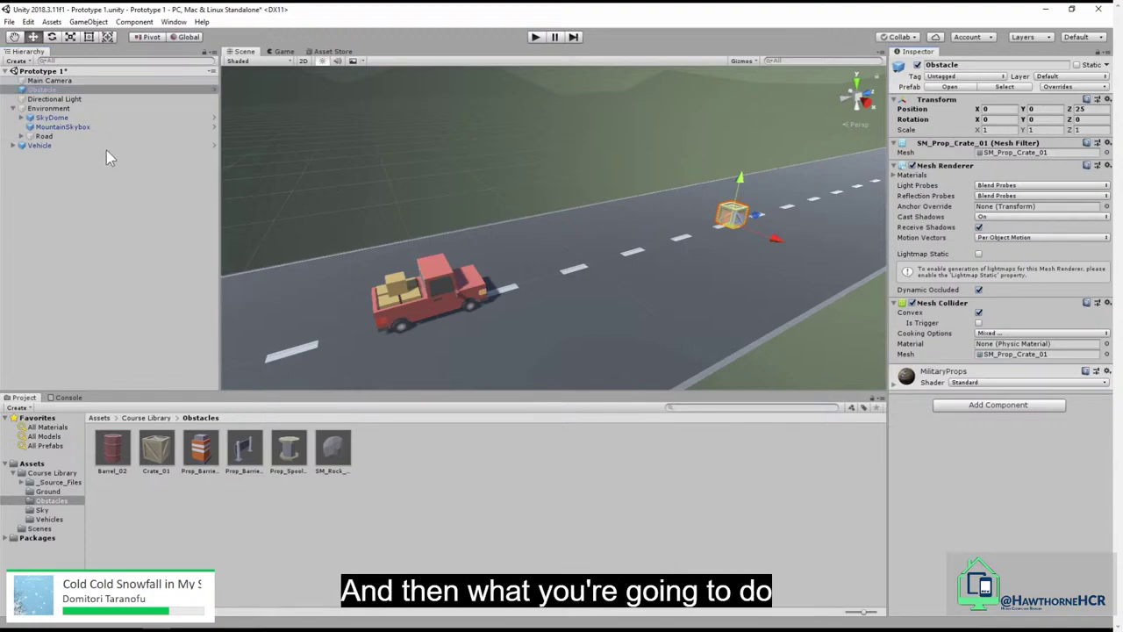
click(105, 145)
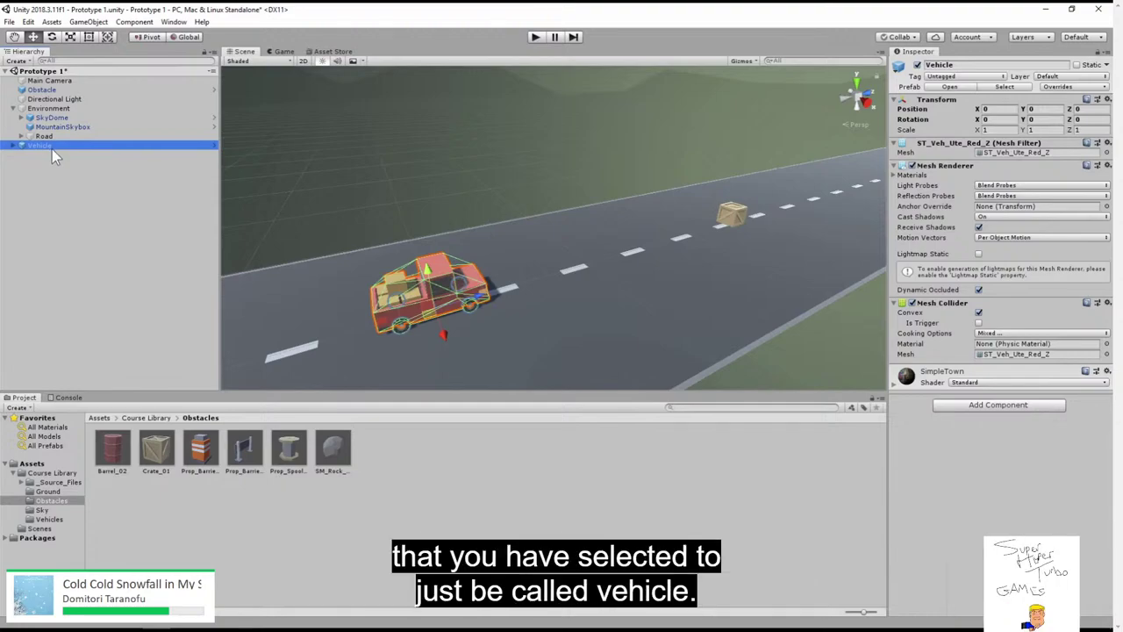
click(1099, 597)
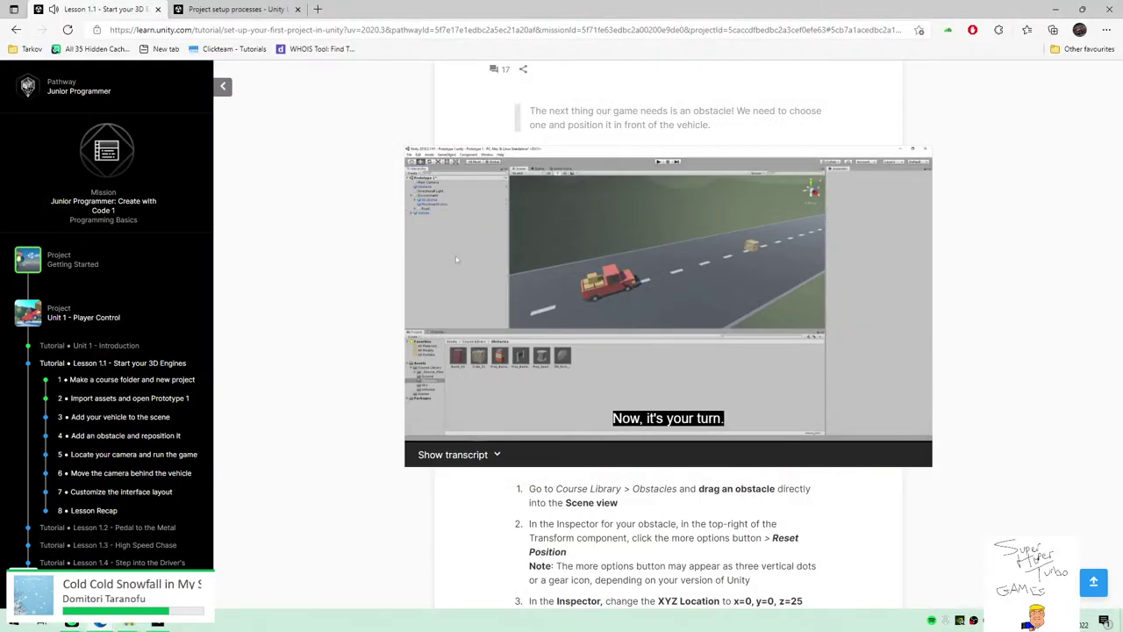
Read the lesson's written instructions for adding an obstacle, resetting and setting its position, and renaming both objects.
scroll(1038, 409, down, 1)
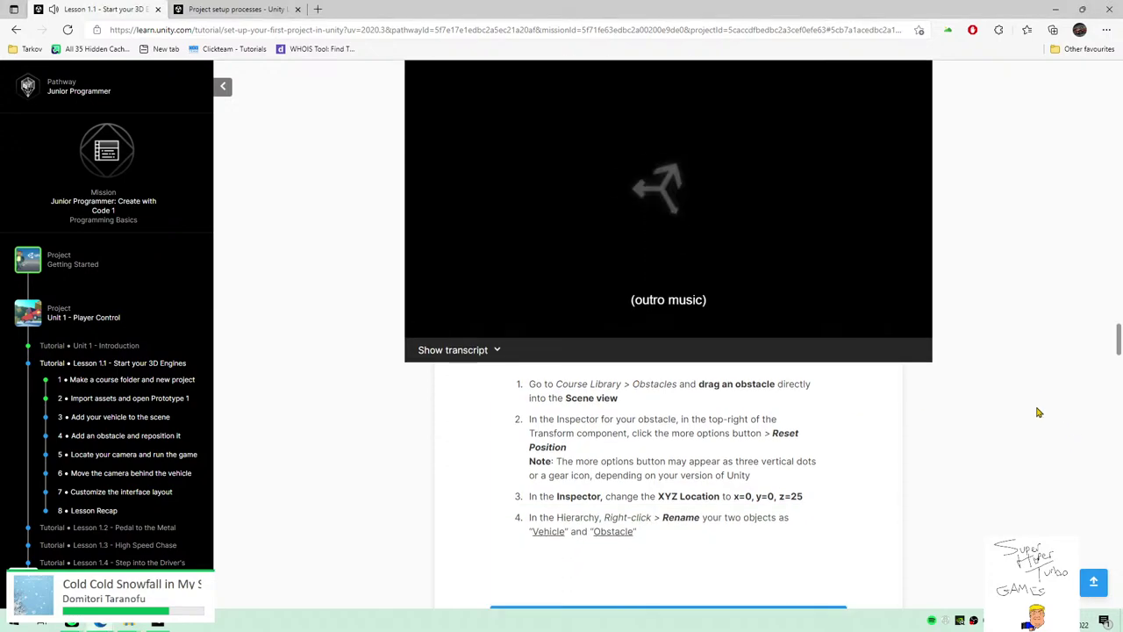
drag(531, 380, 798, 516)
click(682, 472)
drag(682, 491, 665, 512)
click(702, 513)
click(665, 511)
double_click(666, 510)
click(725, 516)
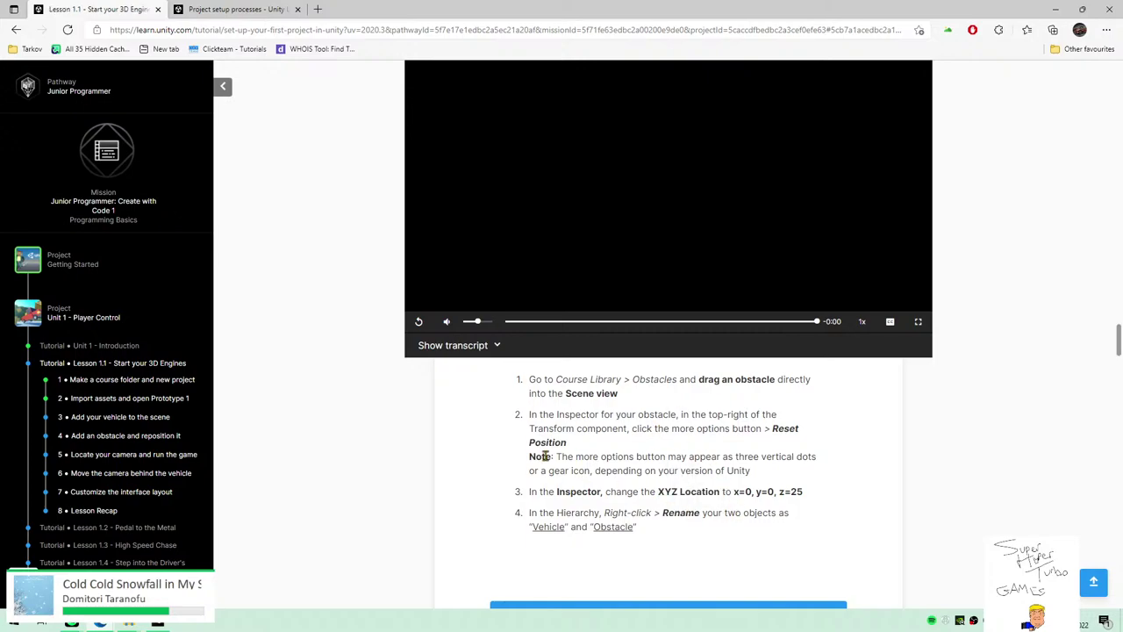
scroll(692, 459, down, 1)
scroll(845, 494, up, 2)
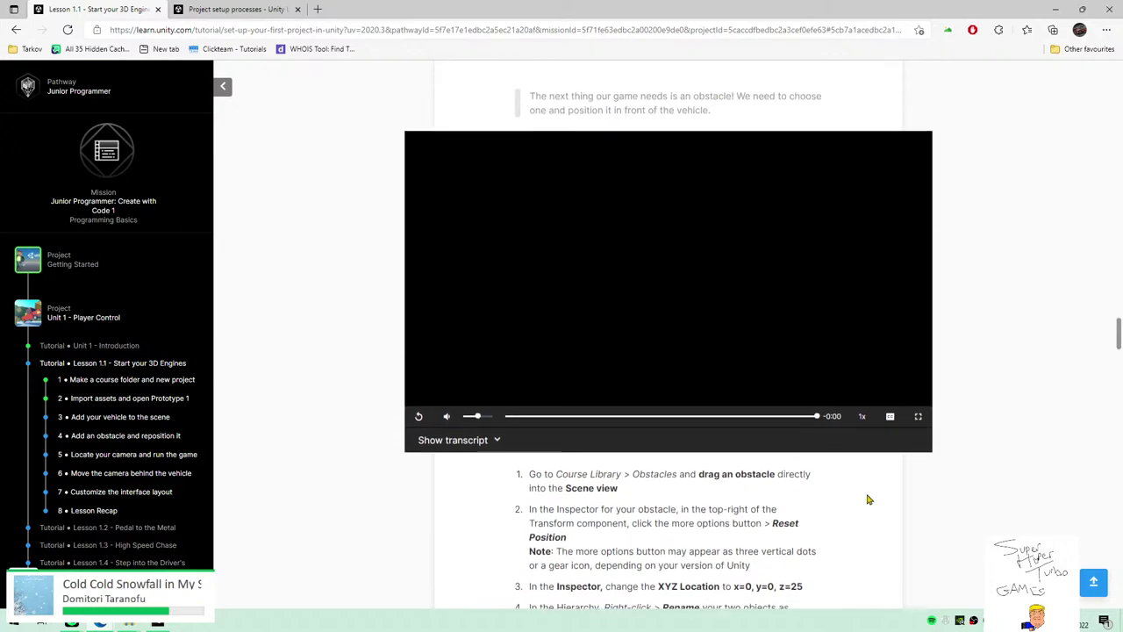
scroll(975, 527, down, 1)
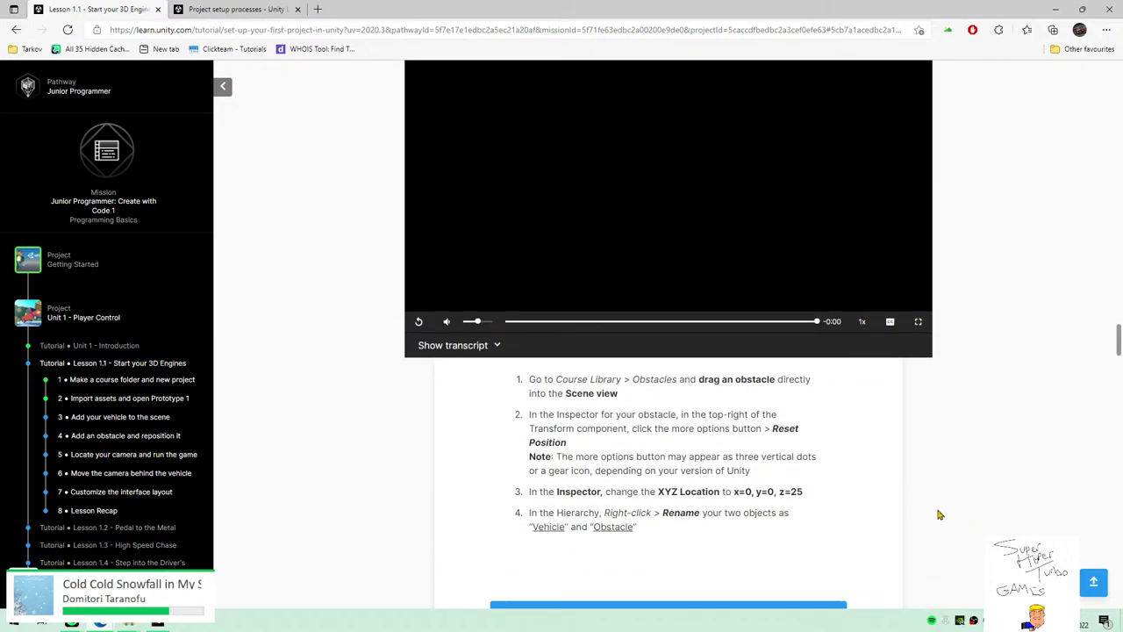
Switch to Unity and place the barrel, crate and barrier from the Obstacles folder along the road ahead of the vehicle.
click(160, 624)
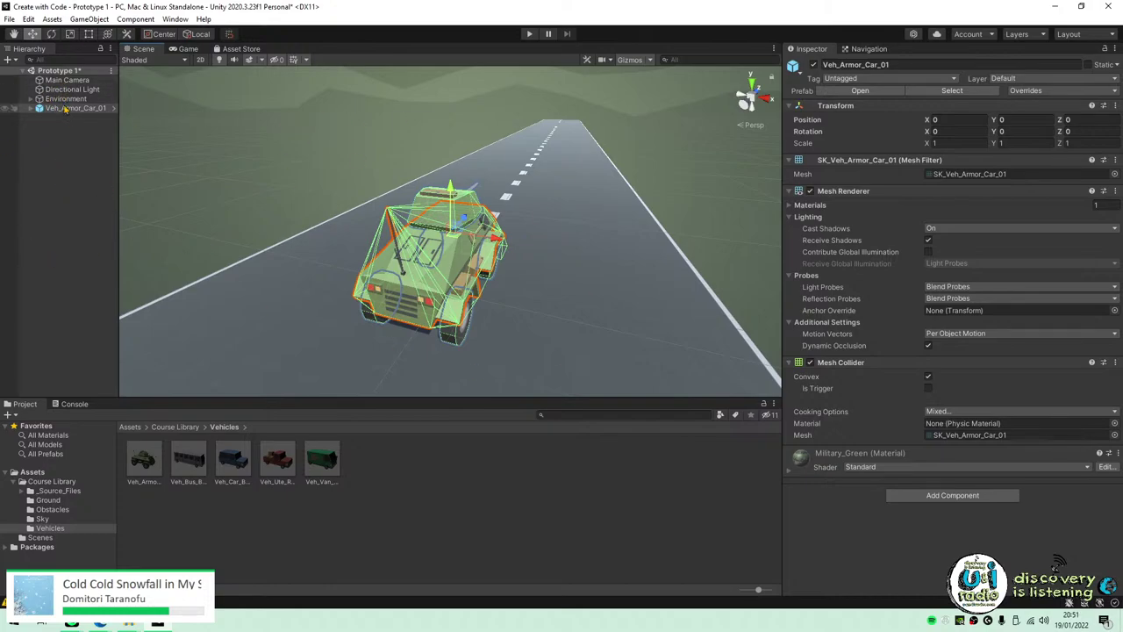
click(52, 509)
alt+drag(598, 279, 351, 325)
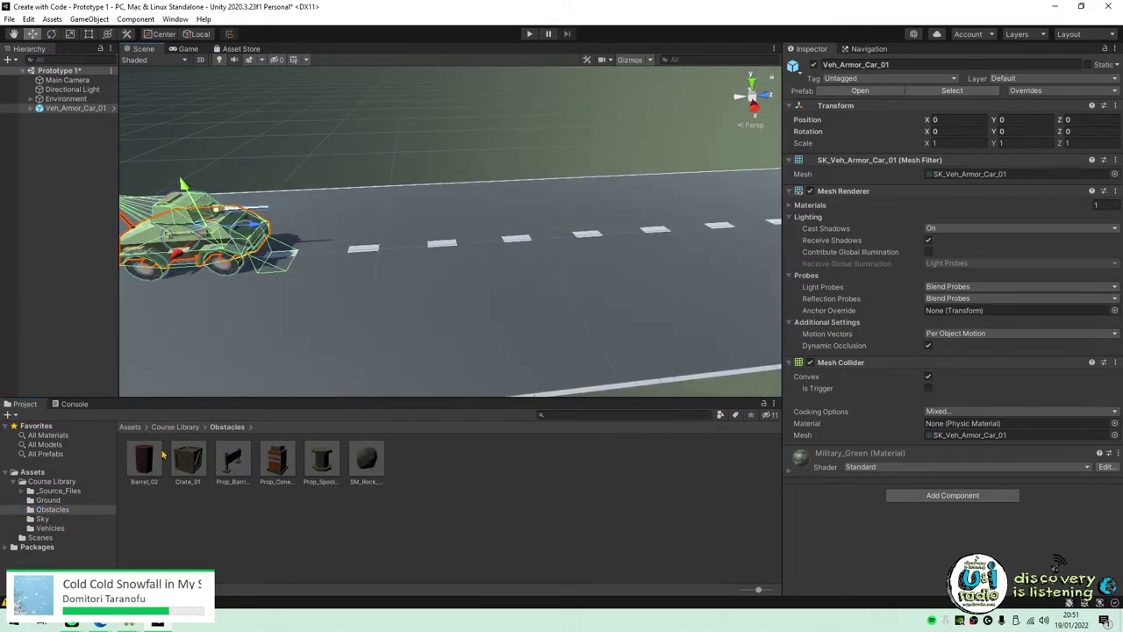
drag(144, 473, 427, 233)
drag(200, 463, 544, 238)
drag(233, 458, 676, 232)
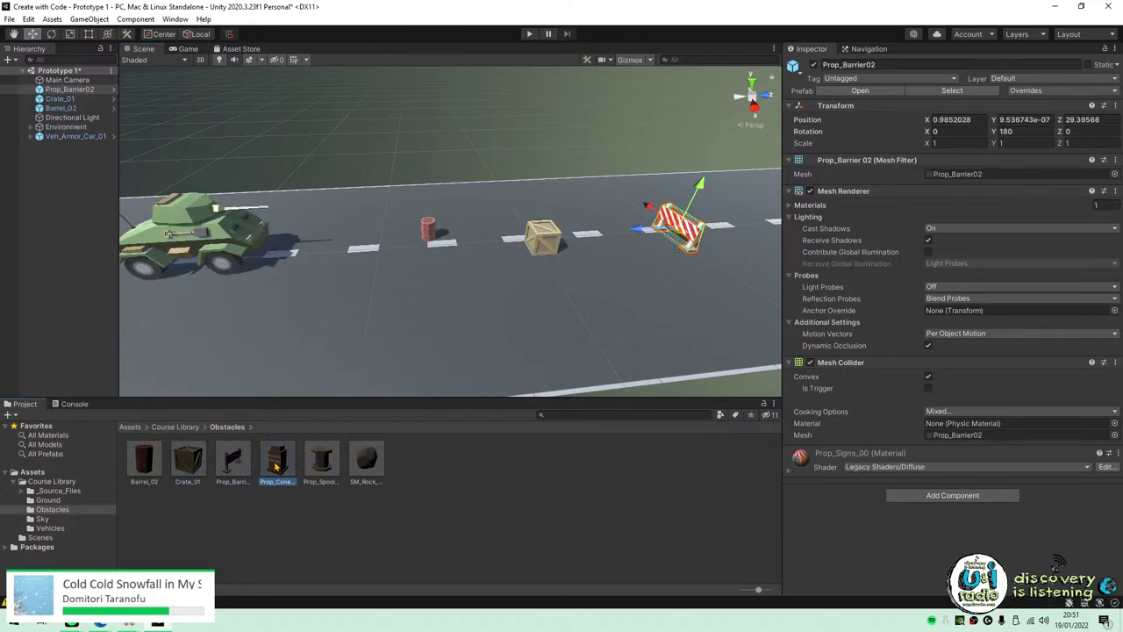
Add the Prop_Cone, Prop_Spool and rock boulder obstacles to the road around the barrier.
drag(712, 197, 714, 199)
drag(321, 458, 763, 221)
drag(367, 458, 610, 219)
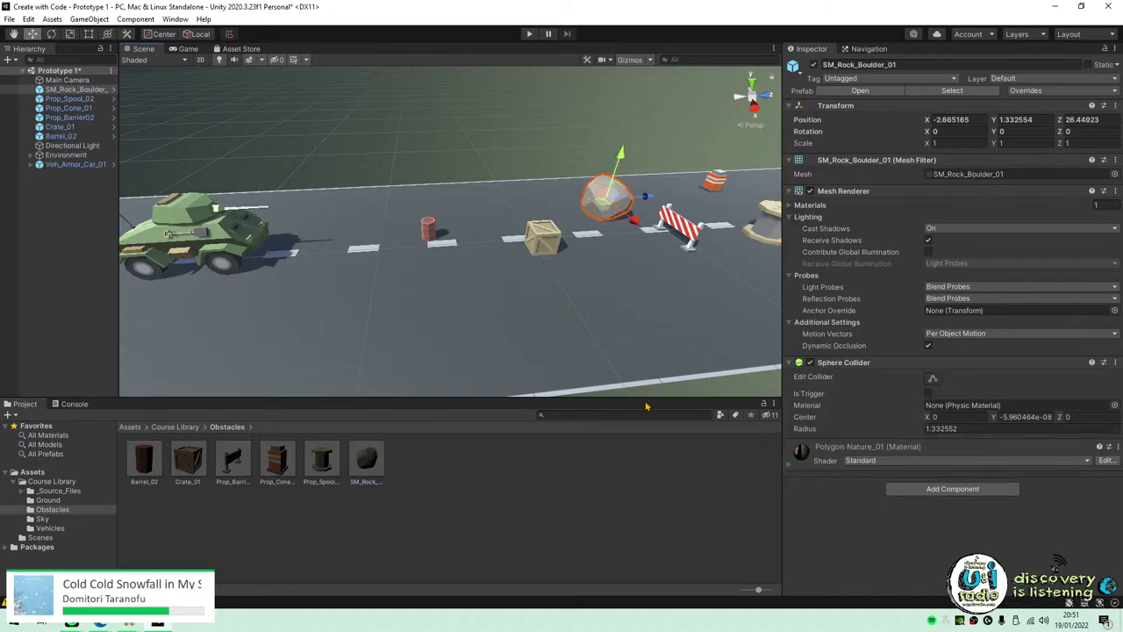
Rename the barrel obj_collision_barrel_1 and move it along the road toward the vehicle, to about Z 9.34.
right_drag(584, 216, 474, 256)
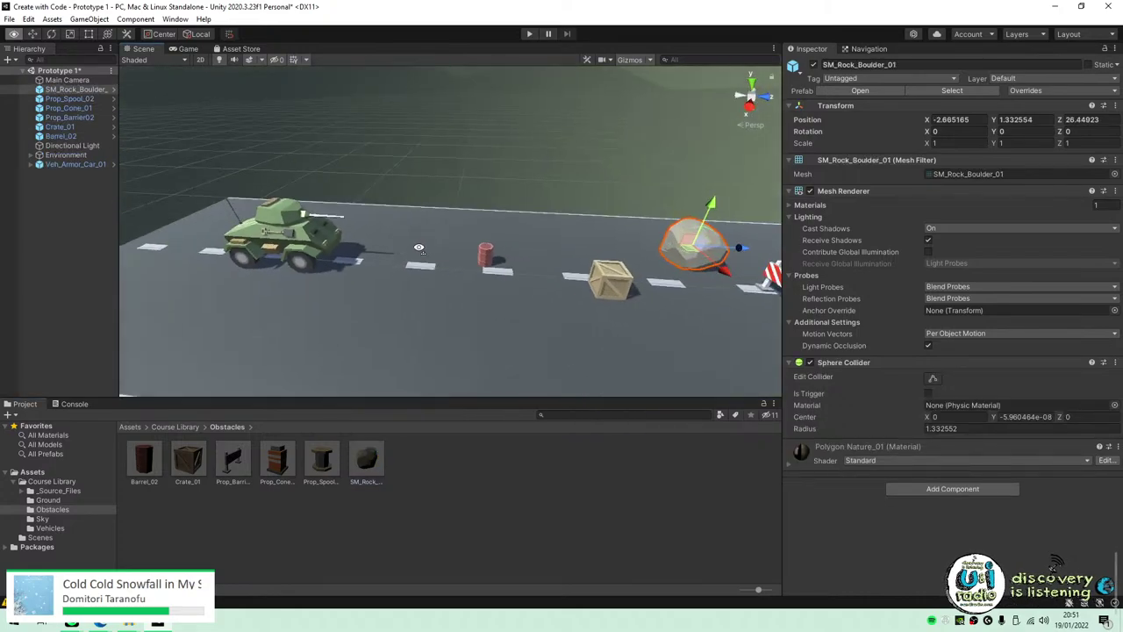
click(486, 254)
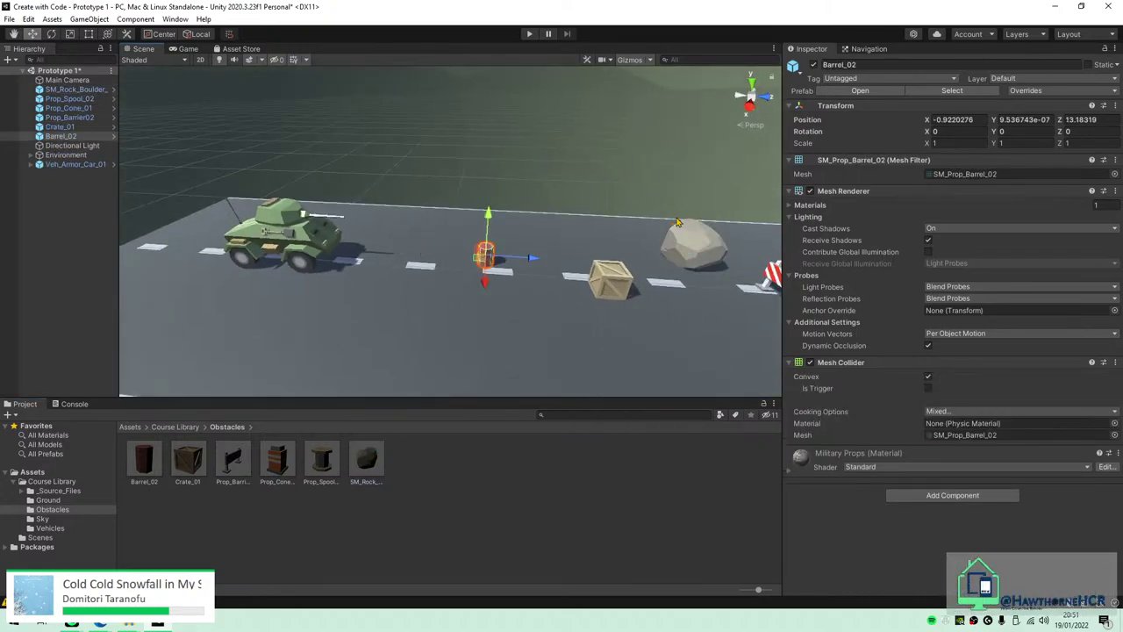
right_click(63, 136)
click(101, 198)
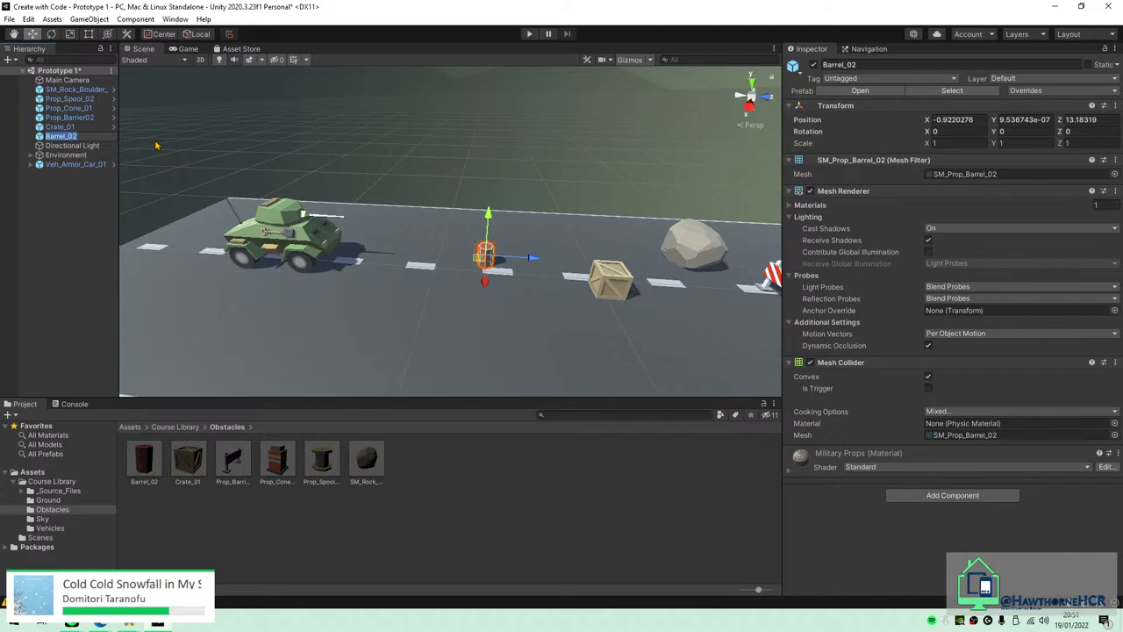
text(obj_collision_b)
key(Return)
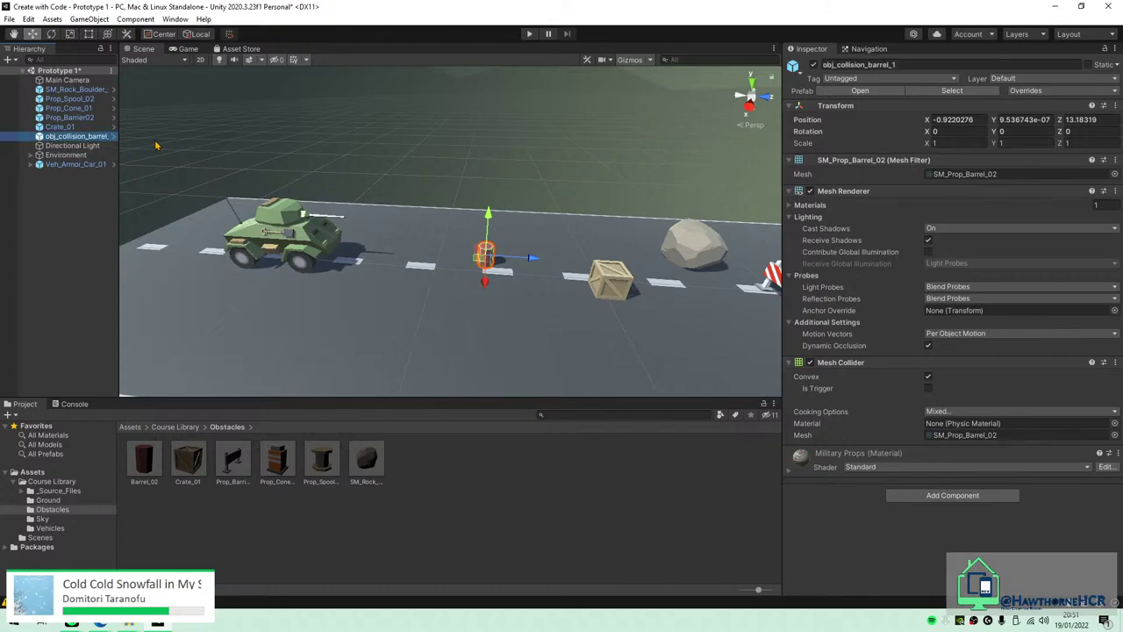
drag(119, 146, 129, 145)
drag(536, 258, 479, 255)
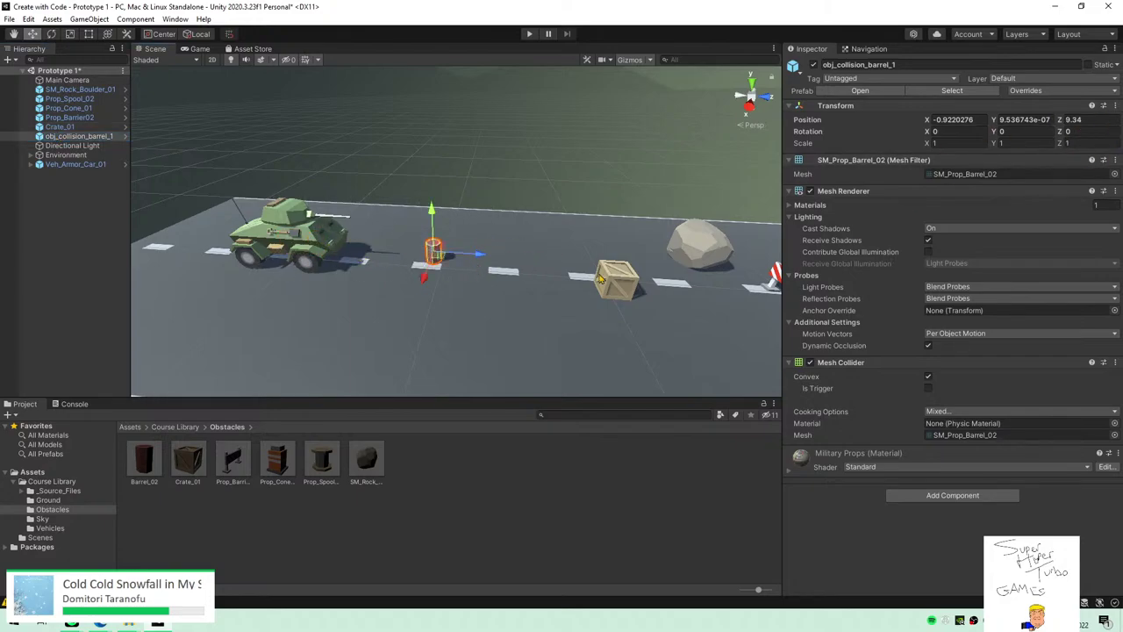
Rename the crate in the scene obj_collision_crate_1.
click(75, 129)
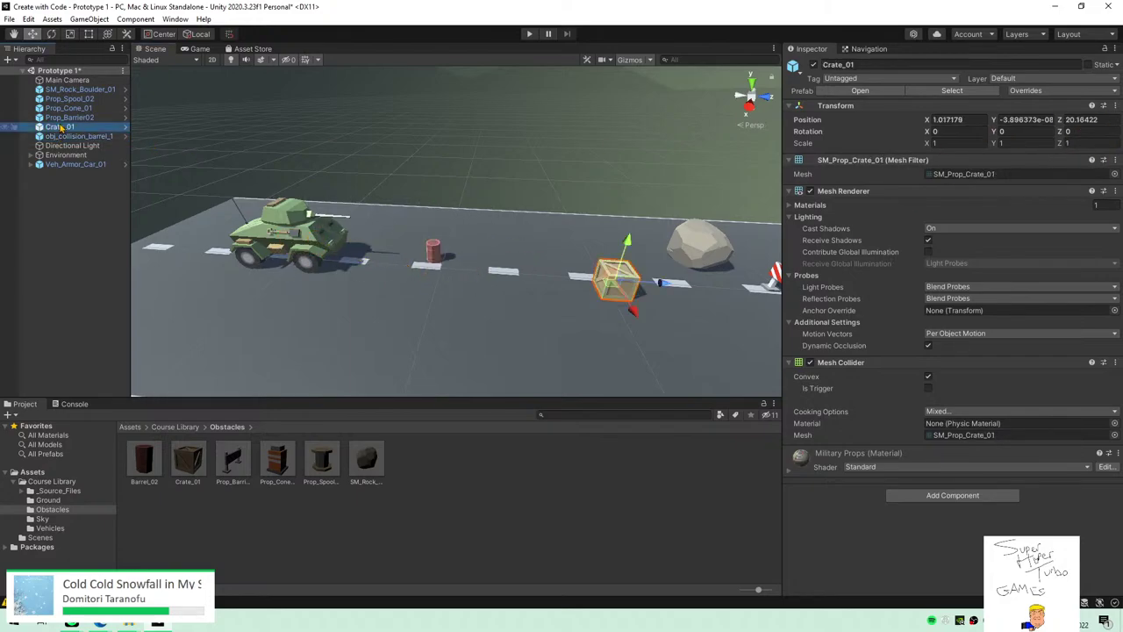
right_click(61, 128)
click(88, 186)
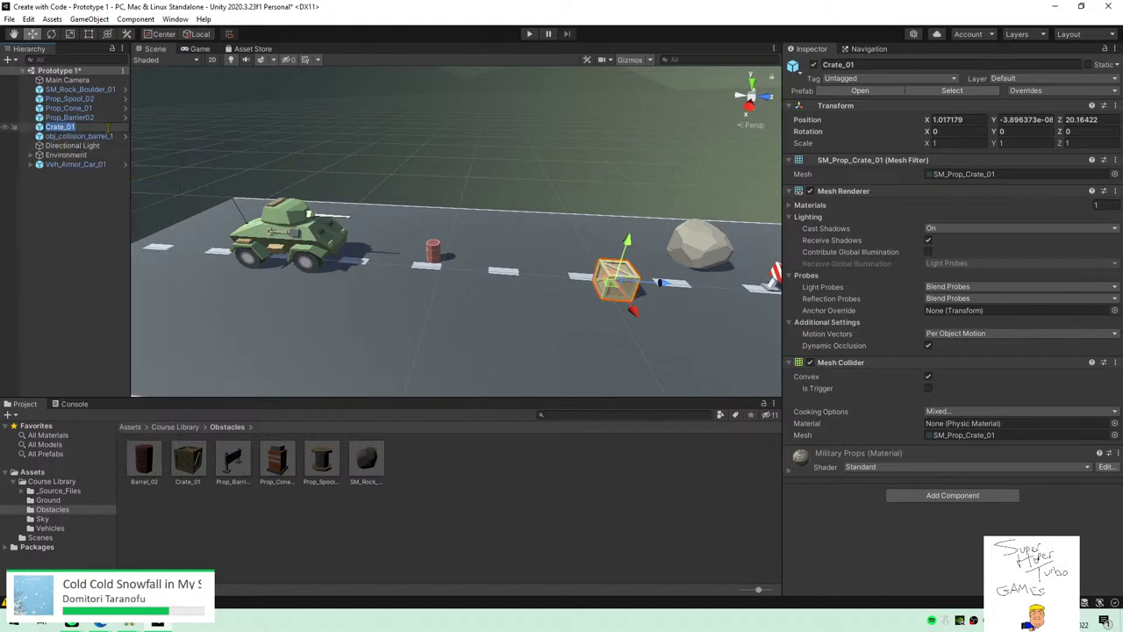
text(obj_)
text(collision_)
text(create_)
text(e_)
key(Return)
Rename the striped road barrier obj_collision_barrier.
click(70, 116)
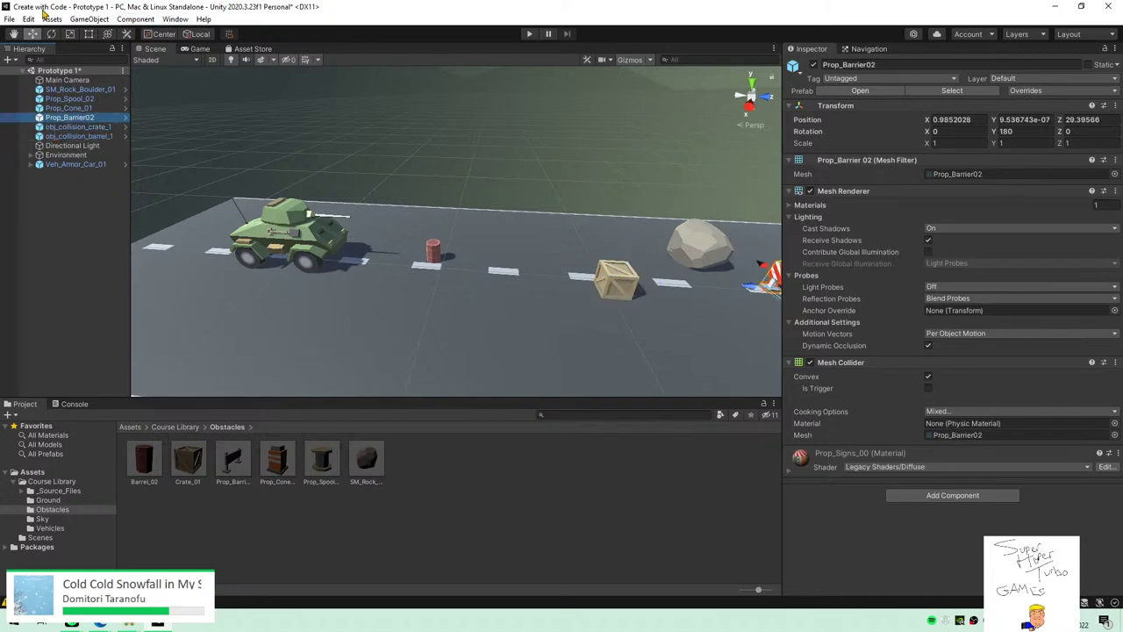
right_click(74, 117)
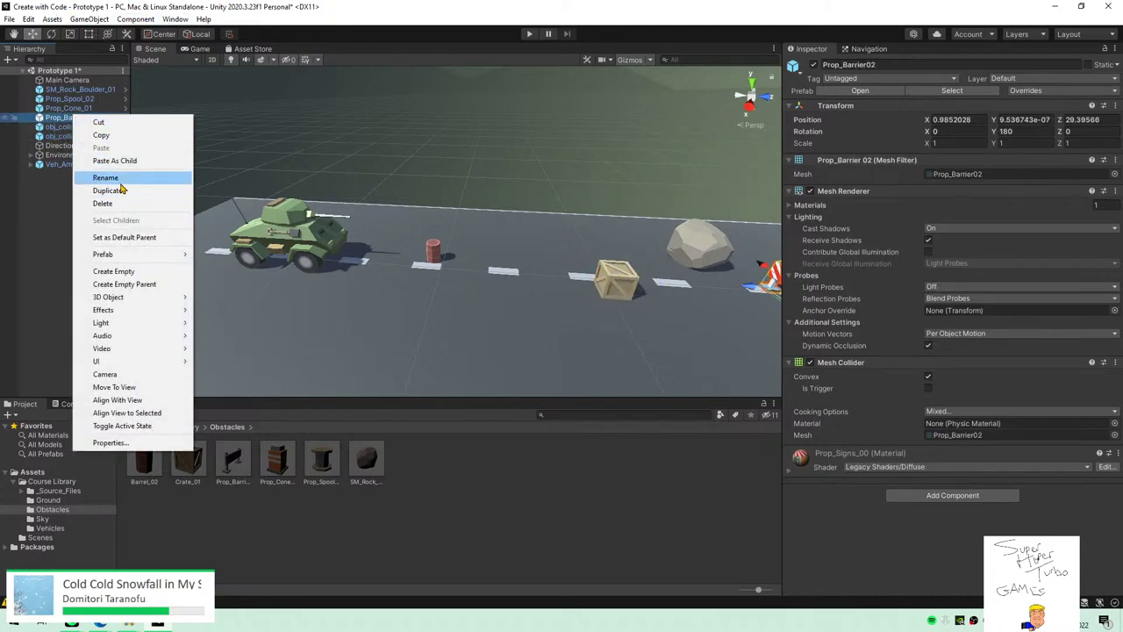
click(120, 180)
text(obj_)
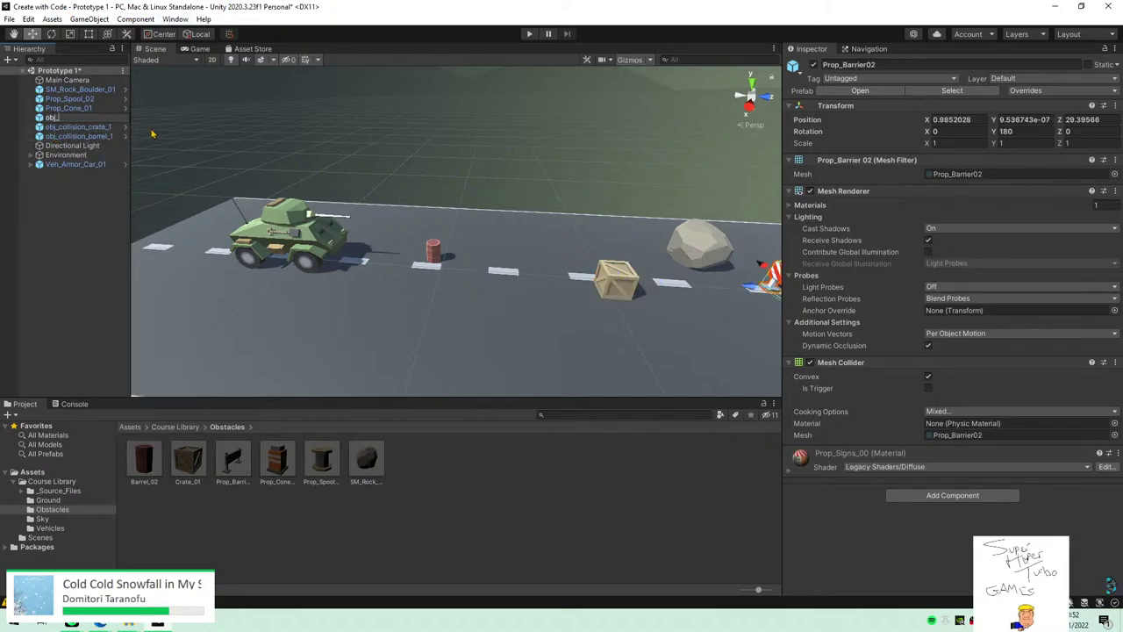
text(collision)
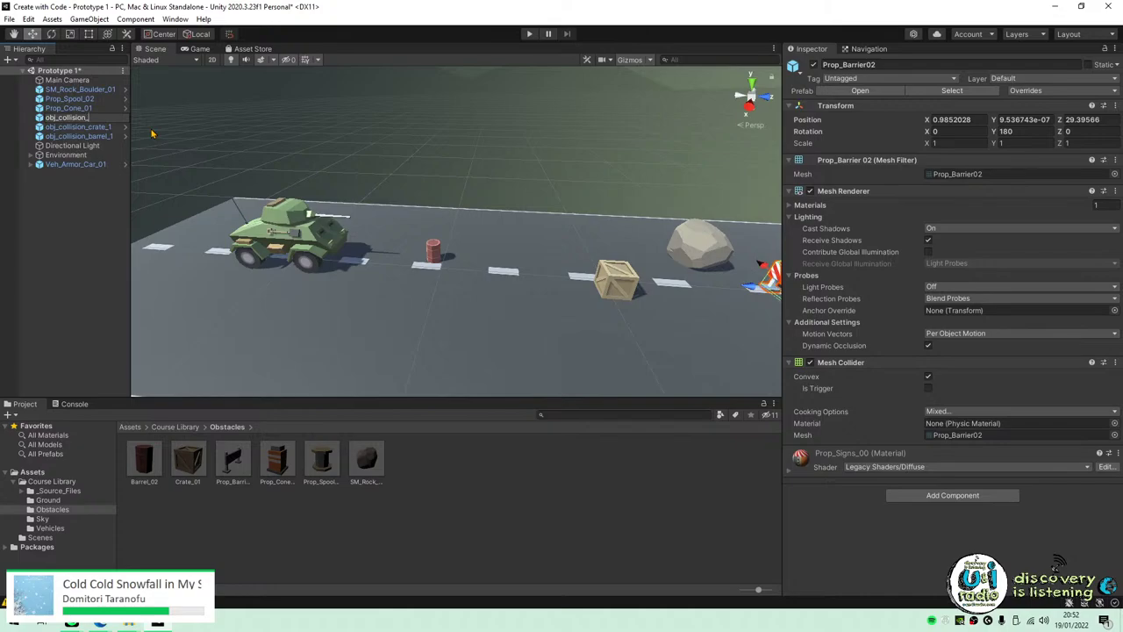
text(_)
key(Return)
key(f)
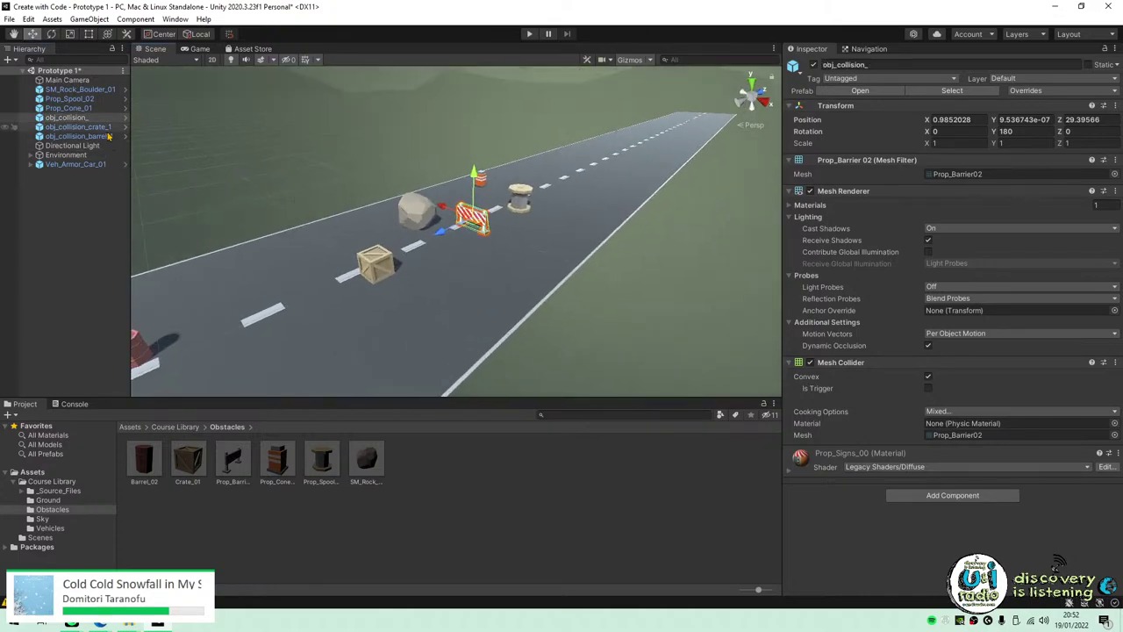
right_click(101, 118)
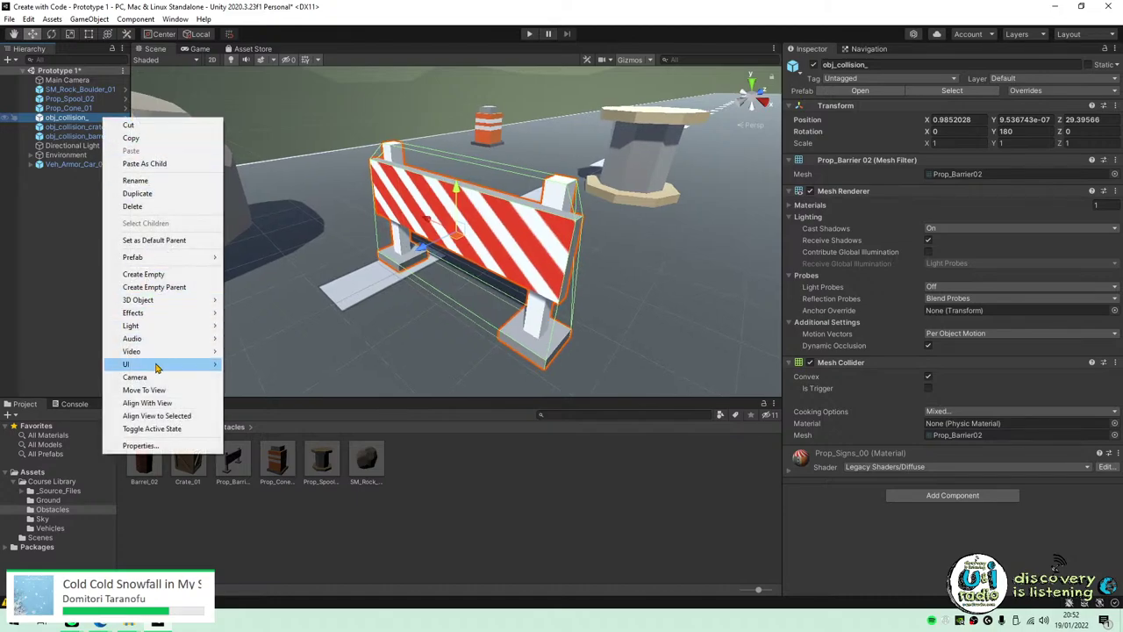
click(135, 180)
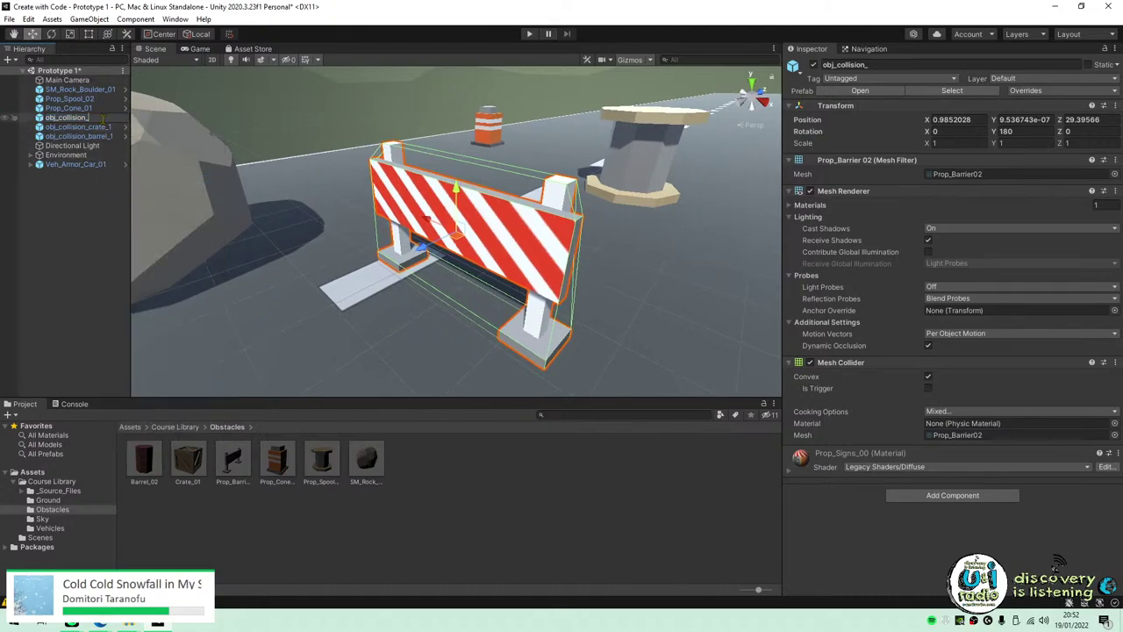
text(barrier)
key(Return)
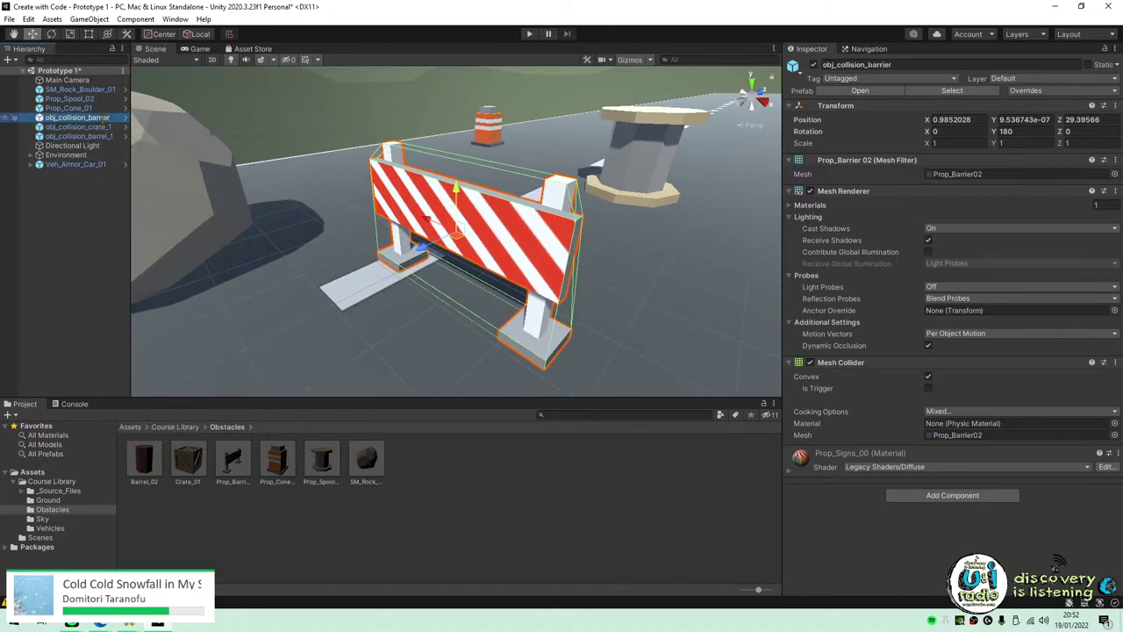
Rename the traffic cone obj_collision_cone_1.
right_drag(395, 141, 368, 127)
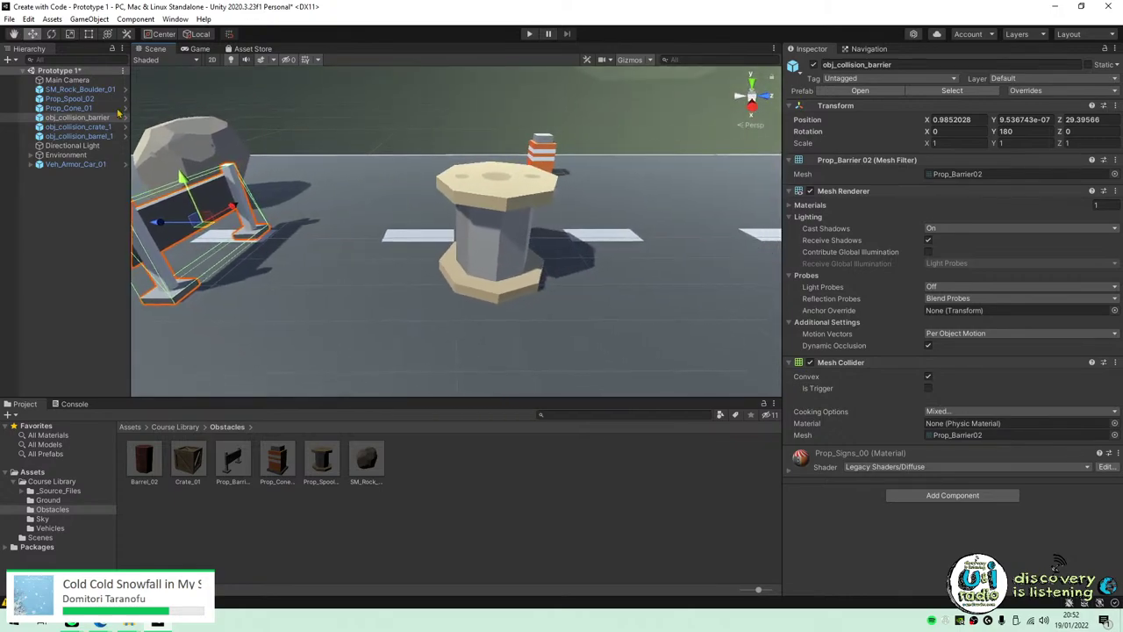
click(68, 108)
right_click(91, 108)
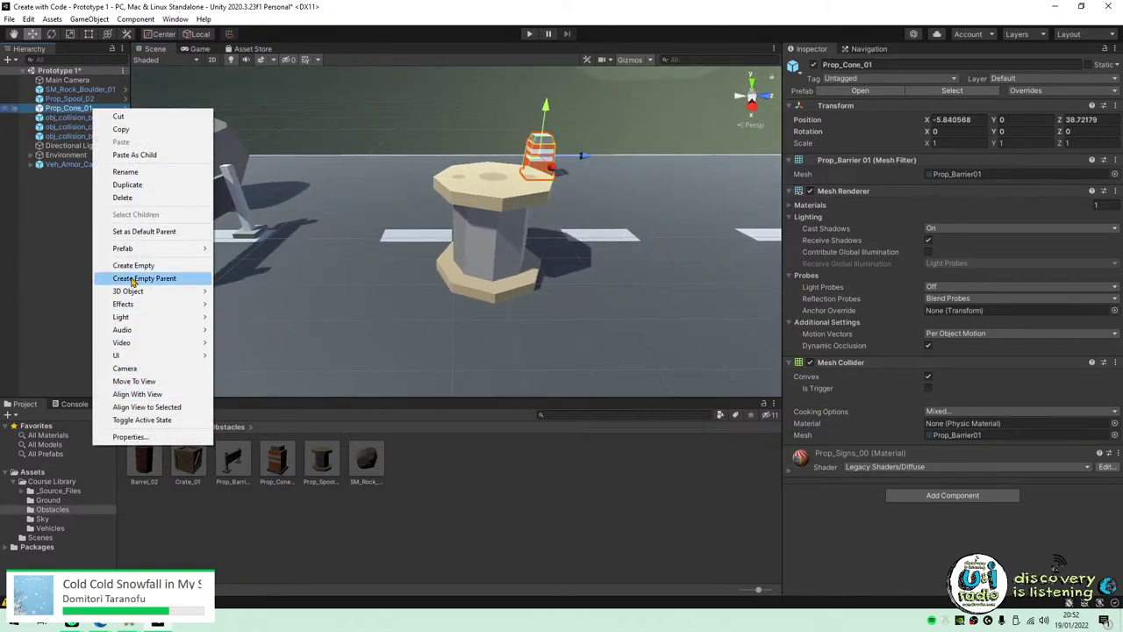
click(128, 172)
click(64, 108)
key(BackSpace)
key(BackSpace)
key(BackSpace)
key(BackSpace)
key(BackSpace)
text(obj_collision_)
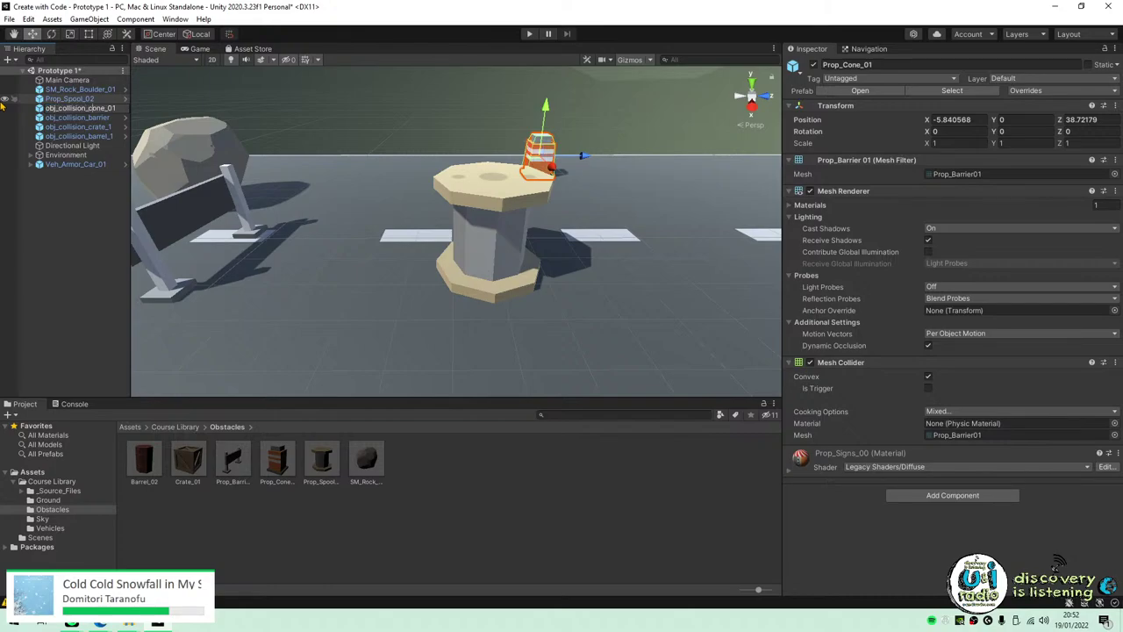
text(c)
key(End)
key(Left)
key(BackSpace)
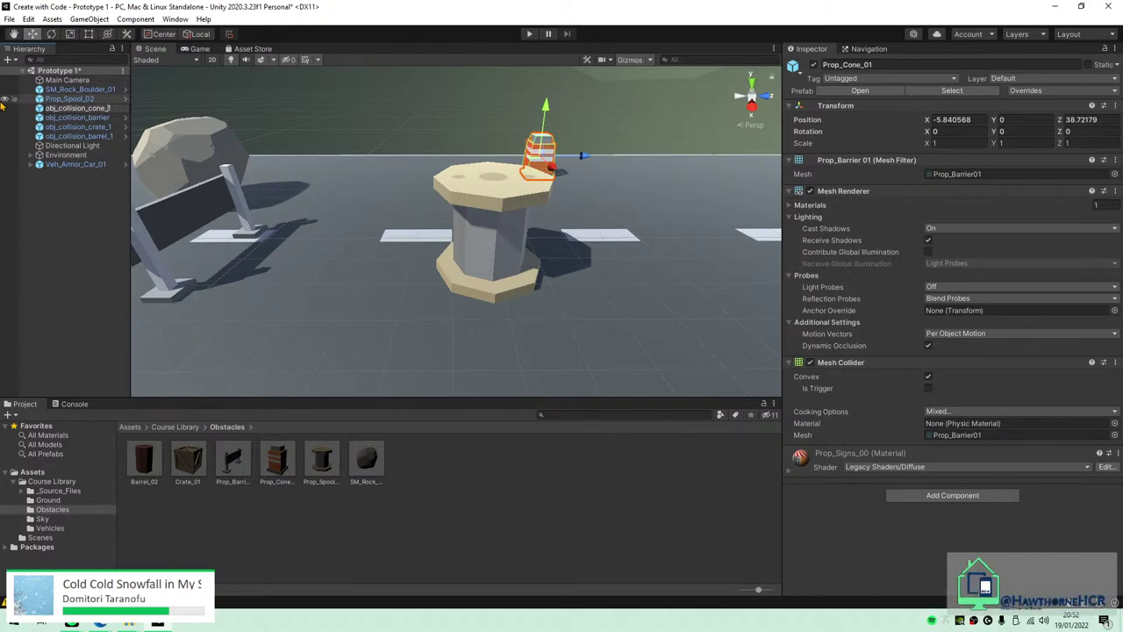
Rename the striped road barrier obj_collision_barrier_1.
click(78, 116)
click(899, 64)
click(902, 64)
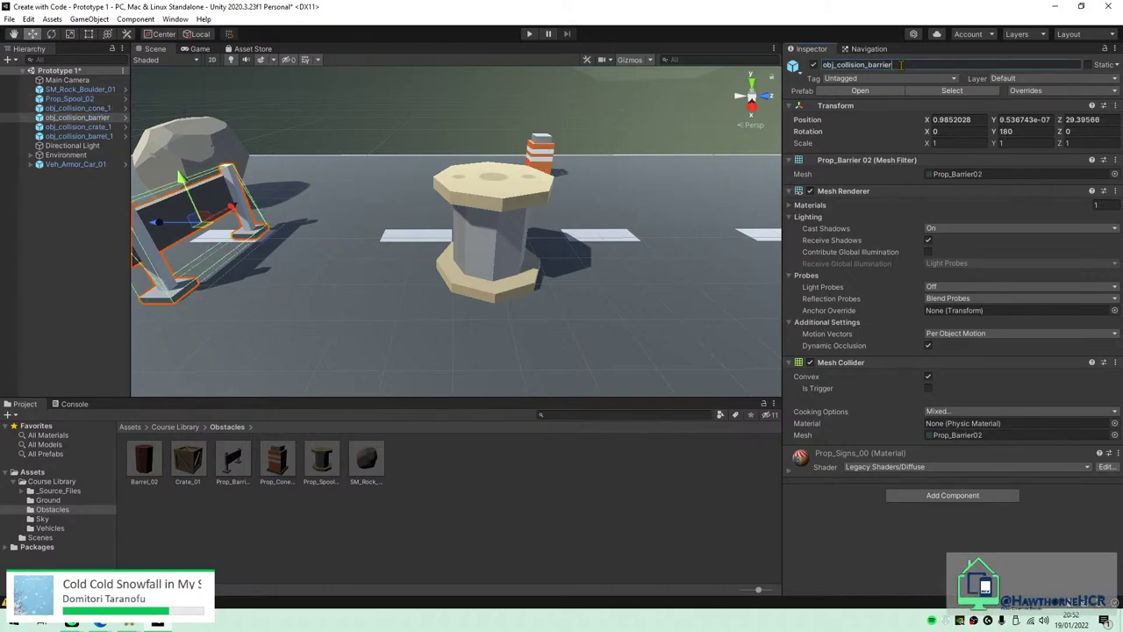
text(_1)
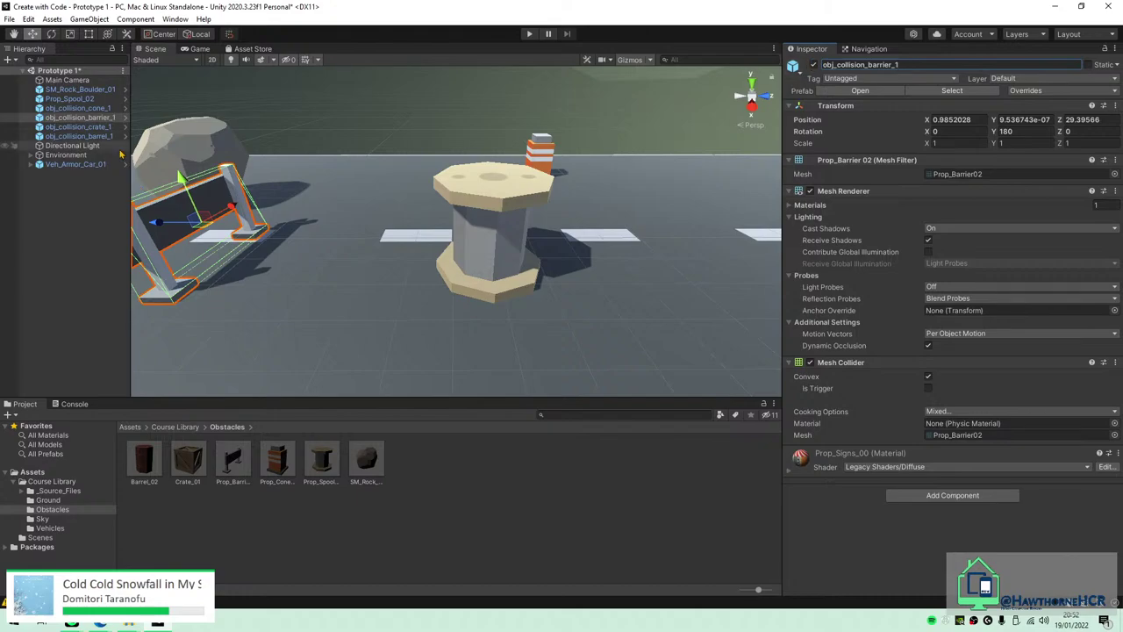
Rename the spool obj_collision_spool_01 and the rock boulder obj_collision_boulder_1.
click(70, 99)
click(886, 66)
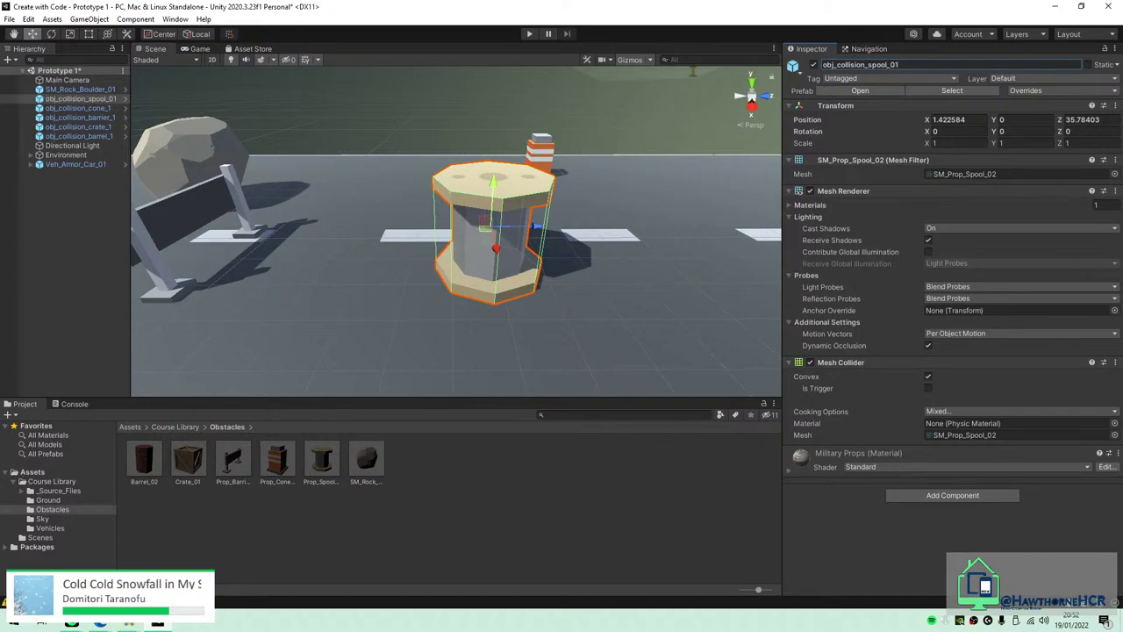
click(70, 90)
click(901, 63)
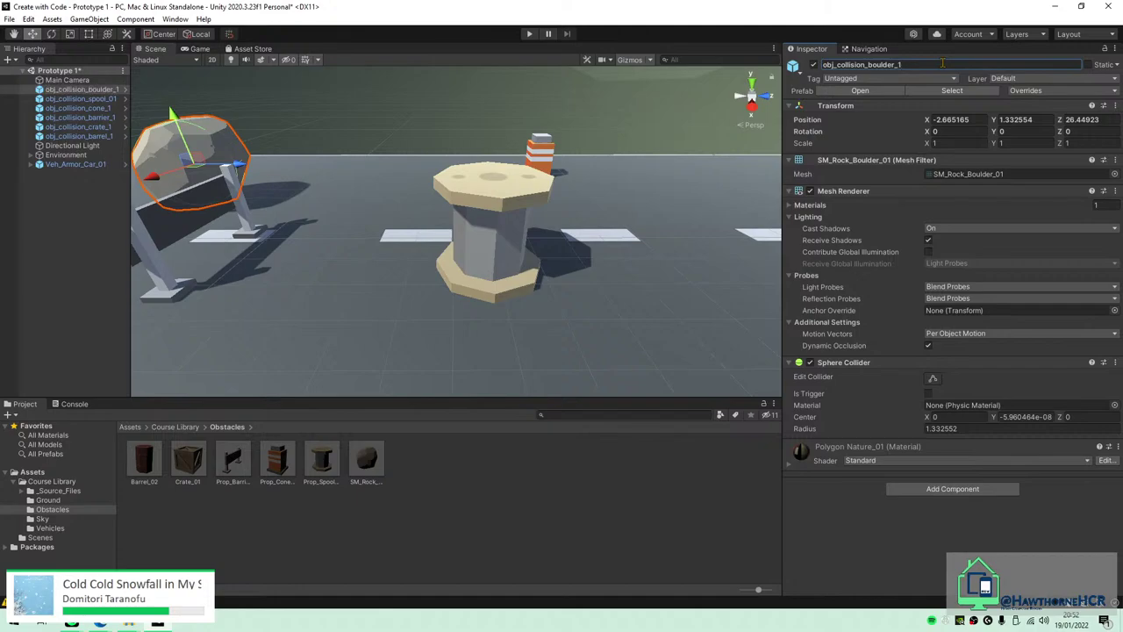
right_drag(295, 161, 444, 199)
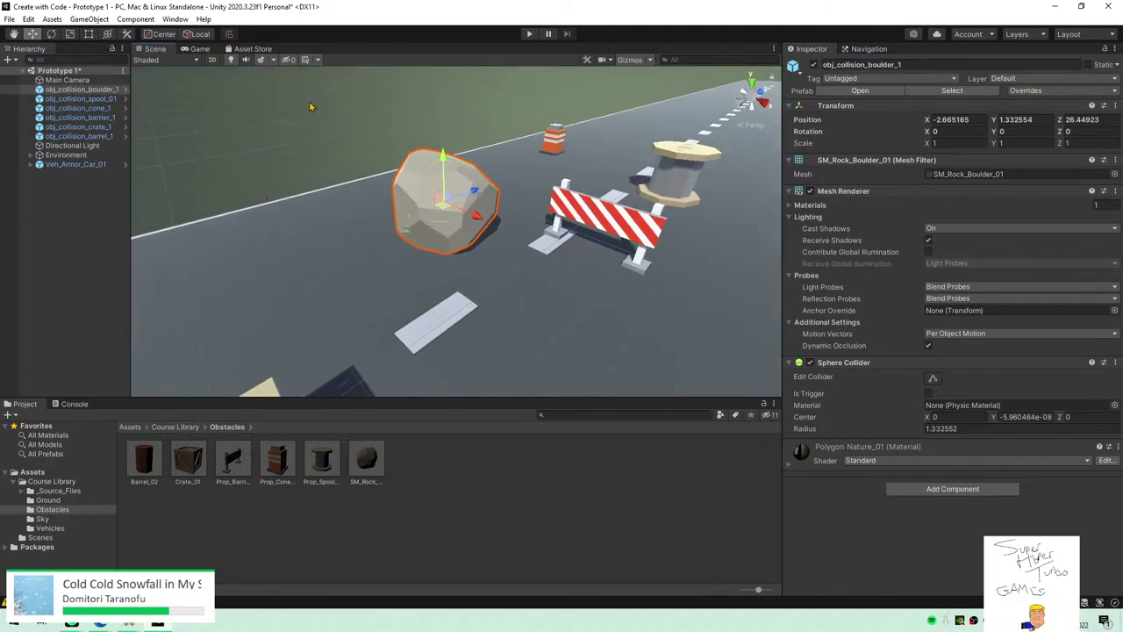
right_click(68, 93)
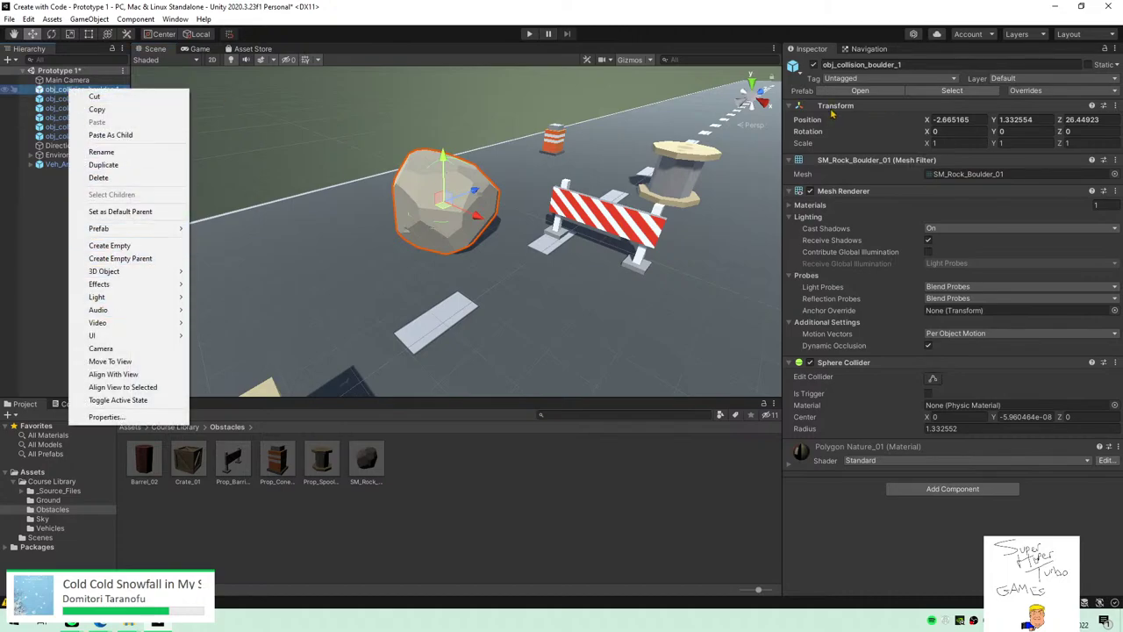
click(851, 65)
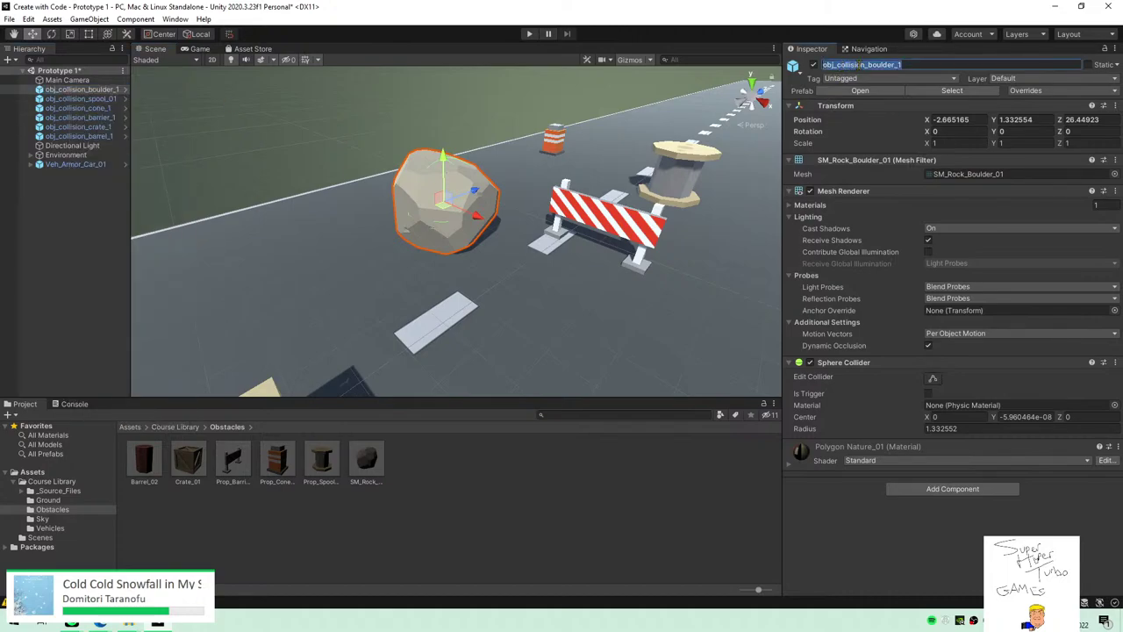
Rename the armored car Veh_Armor_Car_01 as Vehicle.
right_drag(336, 194, 356, 273)
right_drag(464, 190, 413, 264)
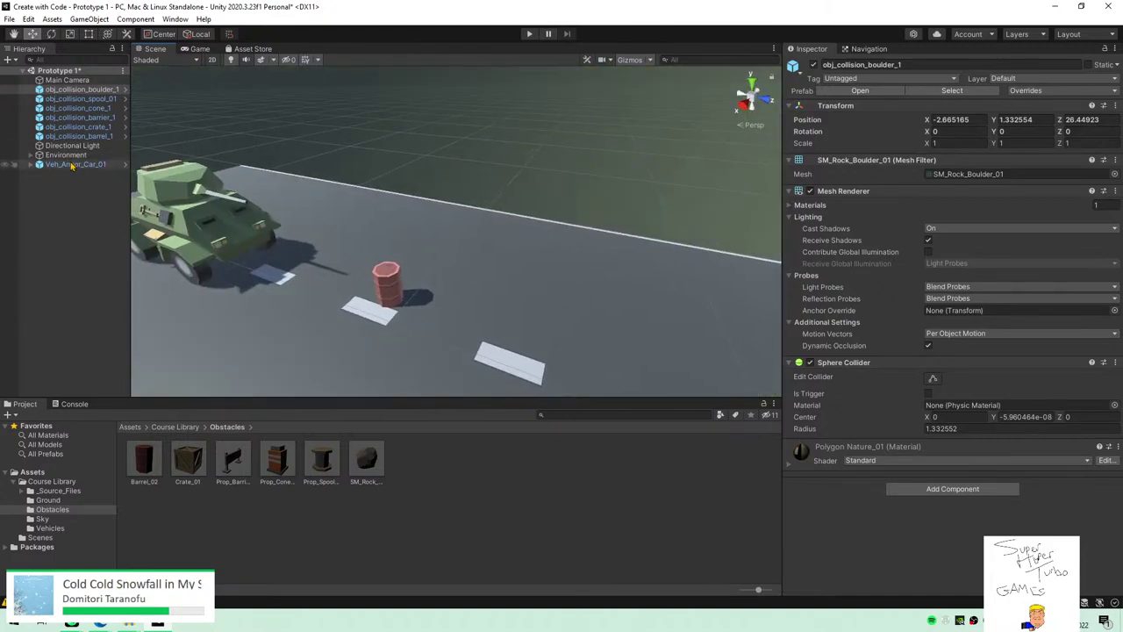
right_click(72, 164)
click(165, 223)
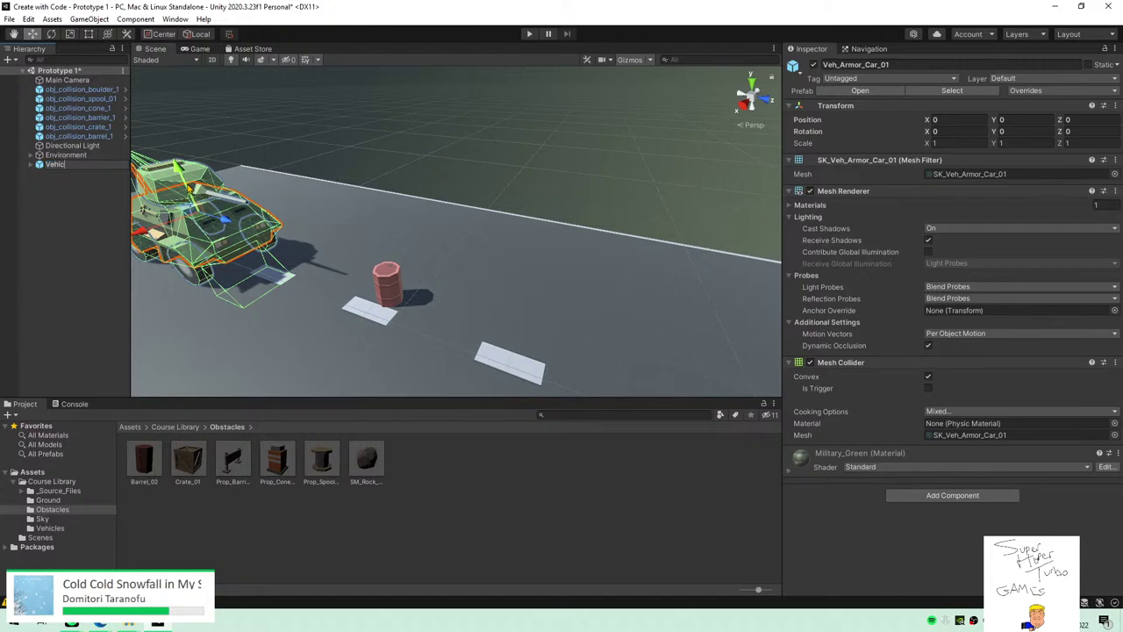
text(Vehicle)
key(Return)
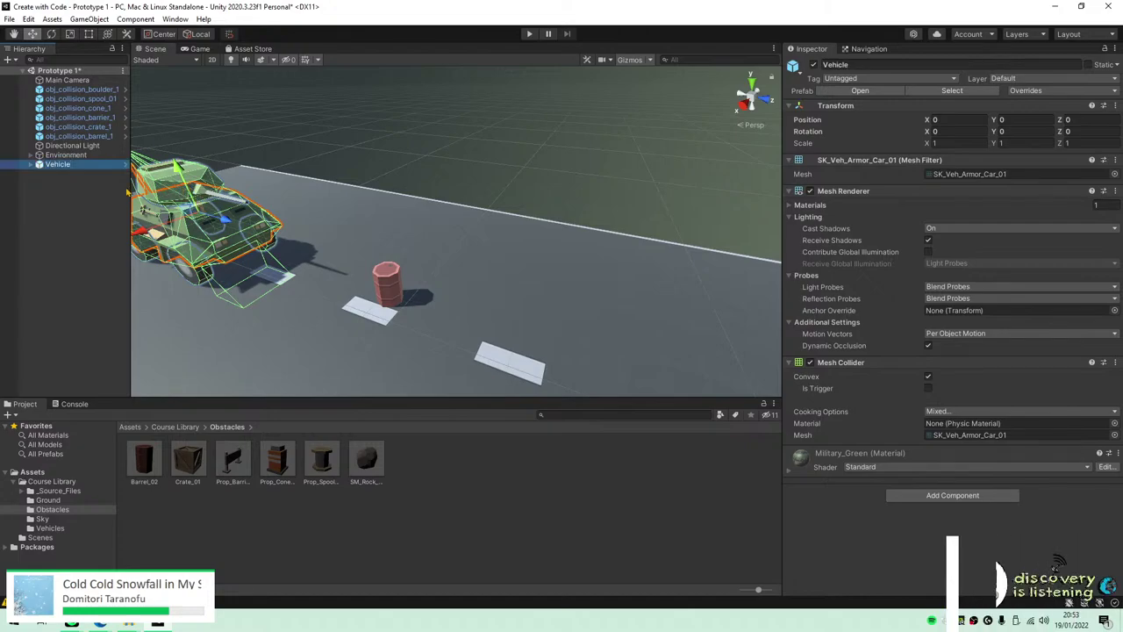
Reset the barrel's position and set its Z position to 25.
right_drag(193, 263, 477, 218)
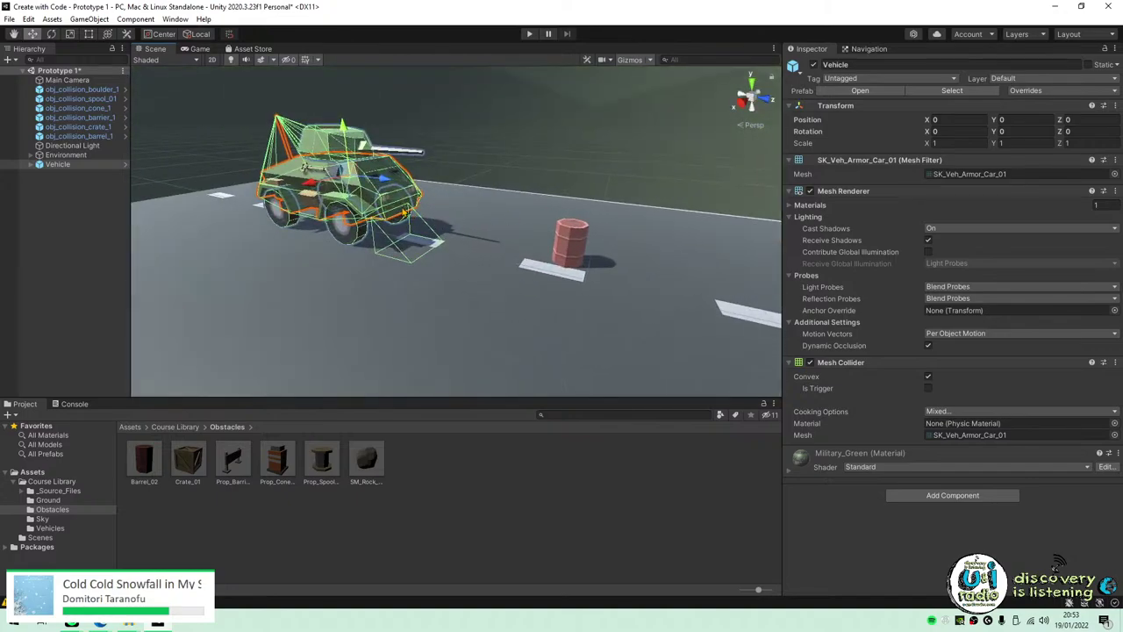
click(581, 244)
right_drag(585, 245, 622, 225)
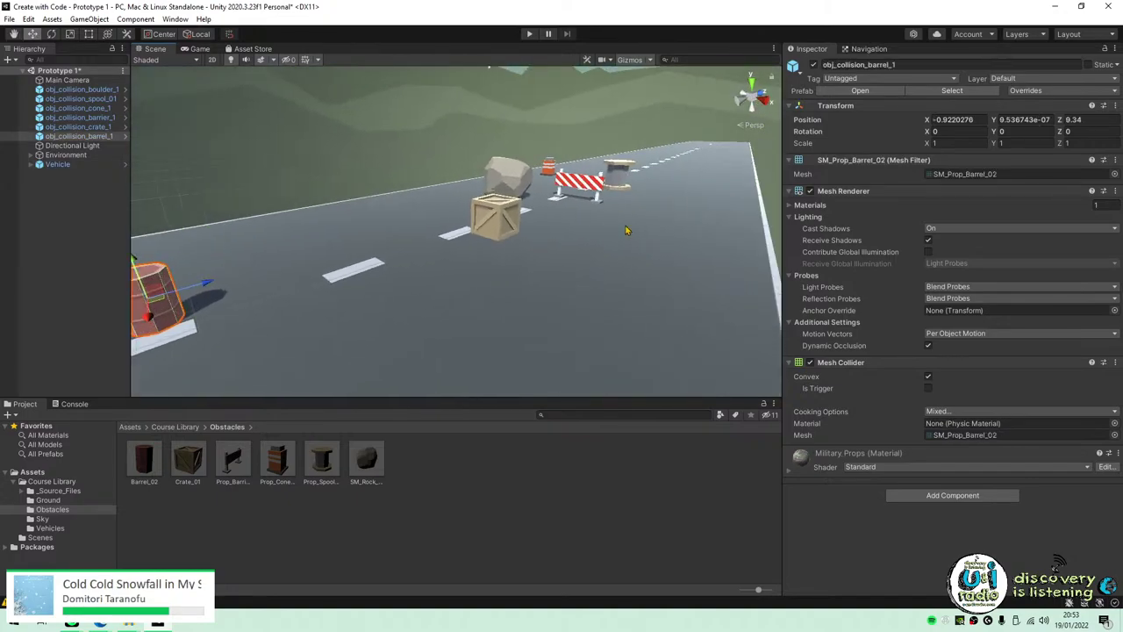
click(1116, 106)
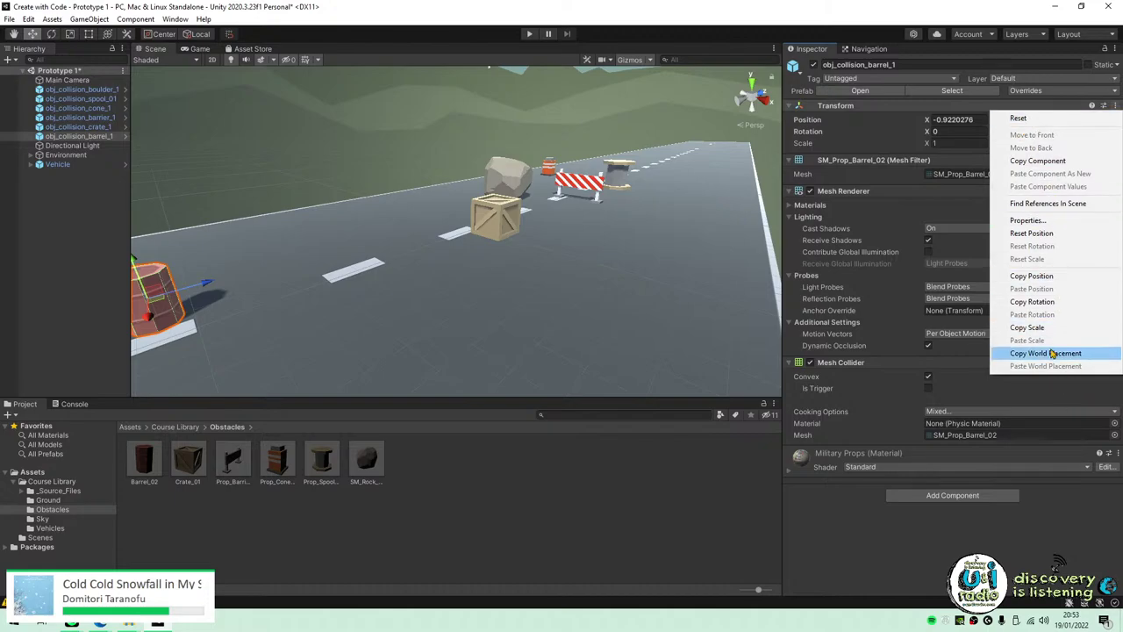
click(1032, 233)
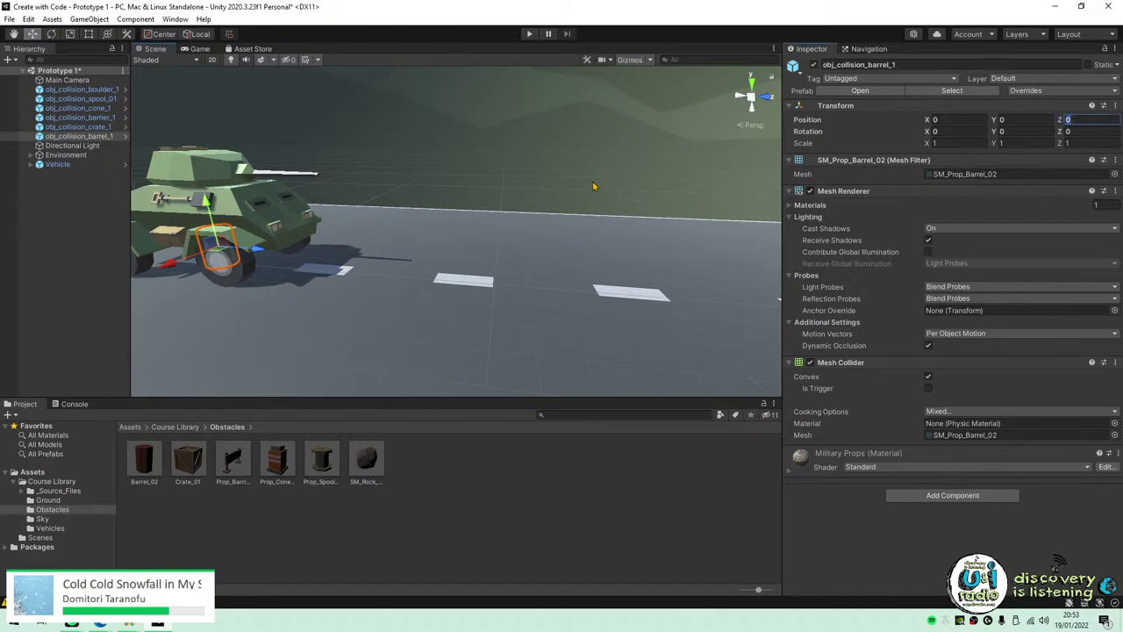
text(25f)
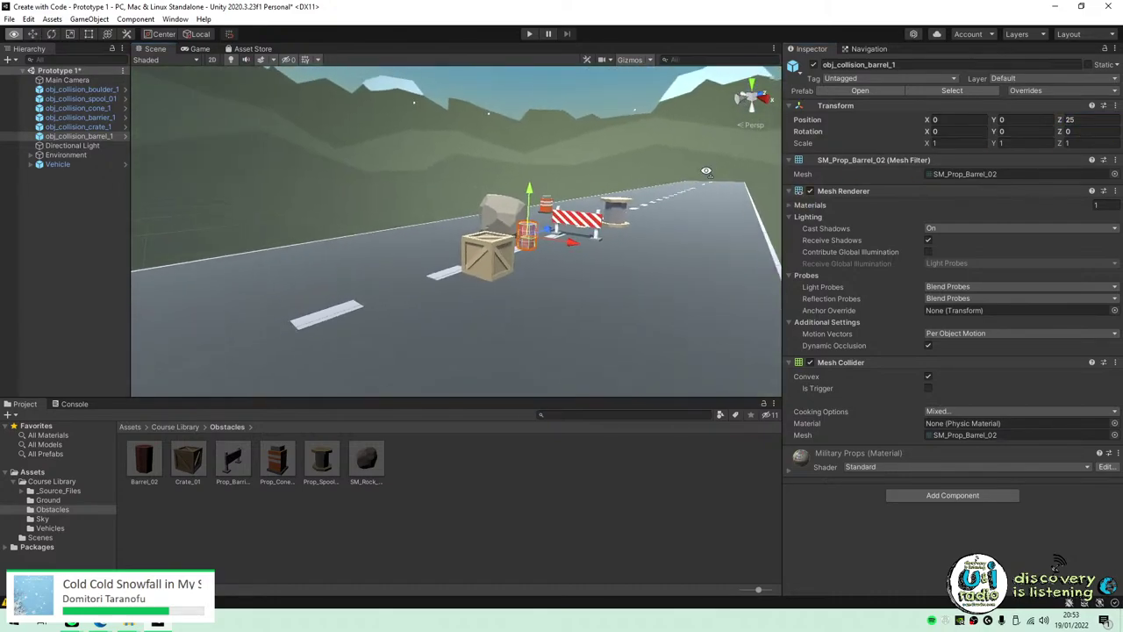
Set the crate's position to X 0, Y 0, Z 50.
scroll(527, 239, up, 3)
click(527, 239)
click(1115, 106)
key(Escape)
click(956, 119)
text(0)
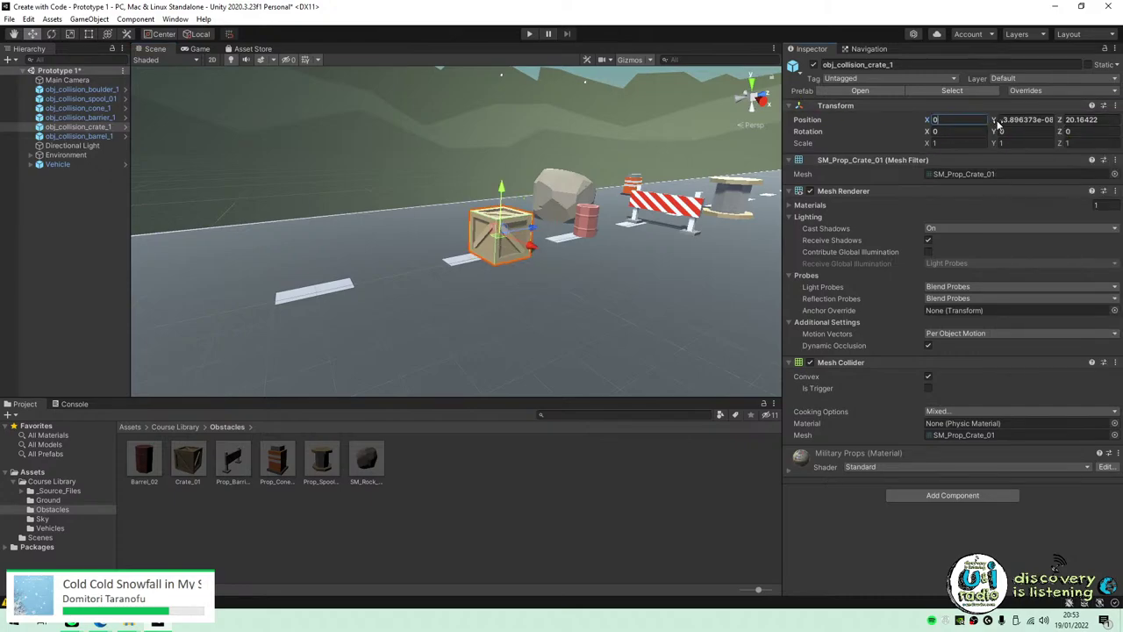
click(1009, 120)
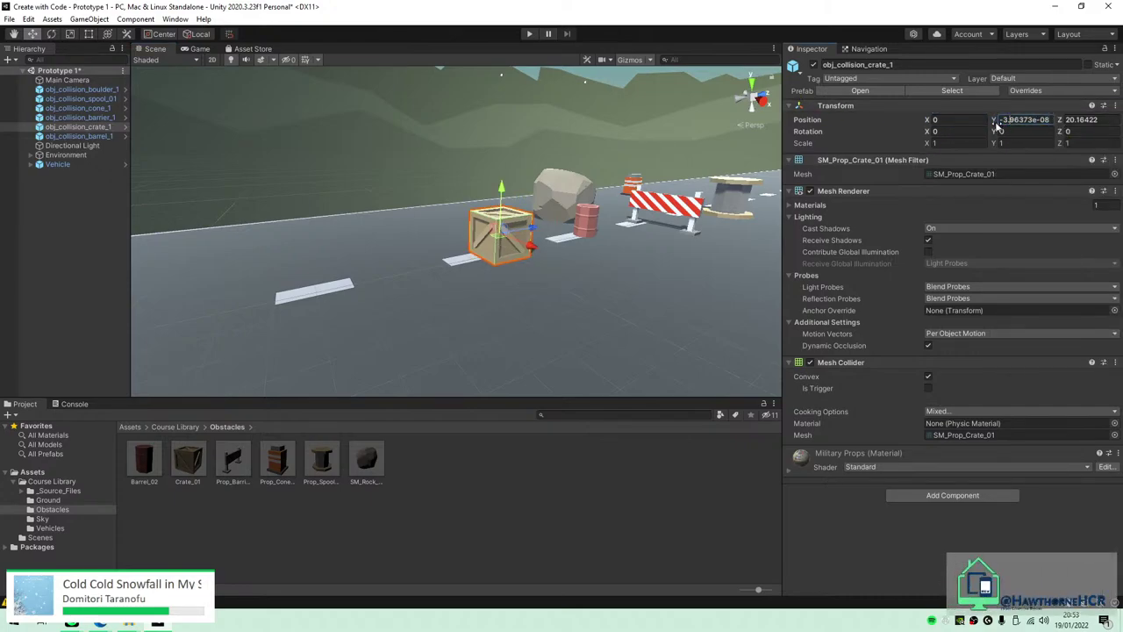
text(0)
text(50)
key(Return)
Set the spool's X position to 0 and its Z position to 75.
alt+drag(561, 201, 456, 246)
click(347, 205)
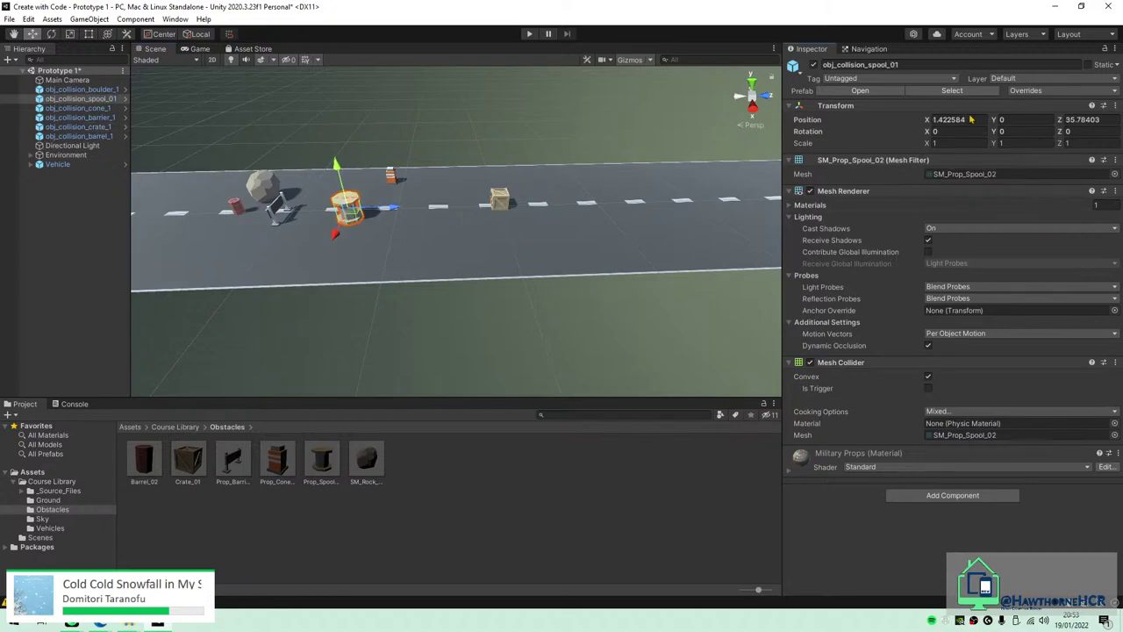
text(0)
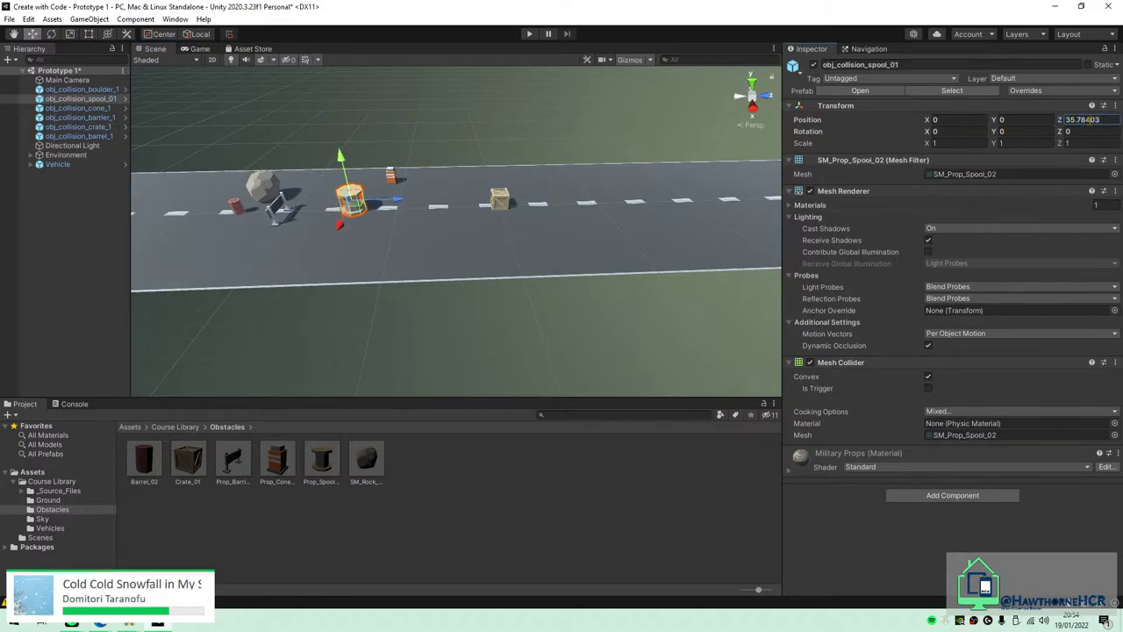
text(75f)
Reset the striped barrier's position and set its Z position to 100, leaving its rotation alone.
alt+drag(468, 202, 382, 204)
key(ctrl+z)
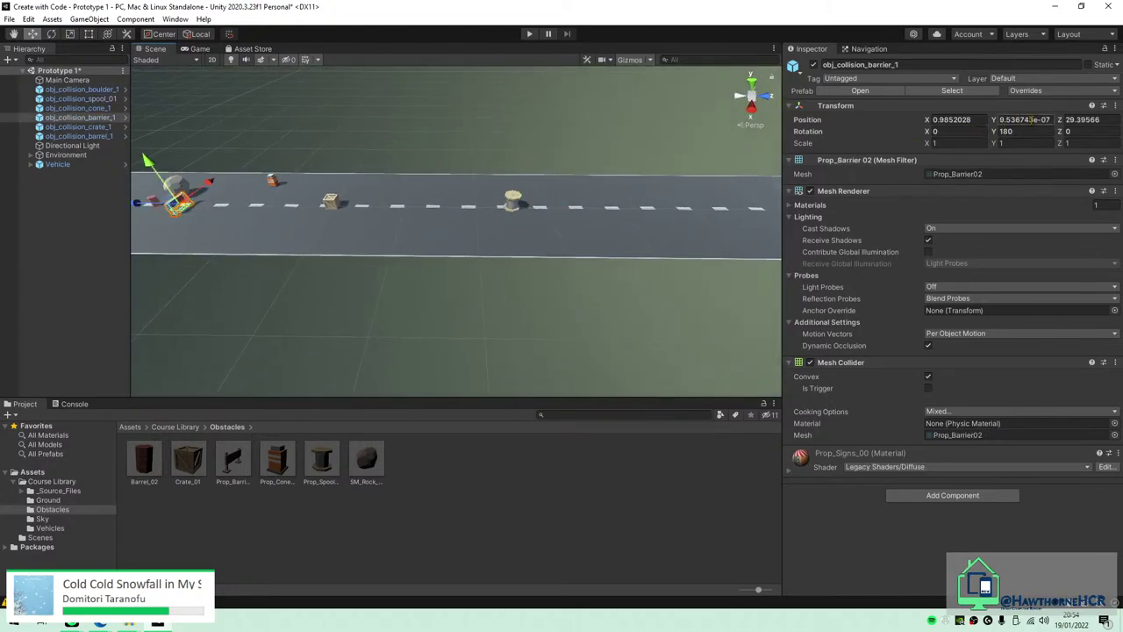
text(0)
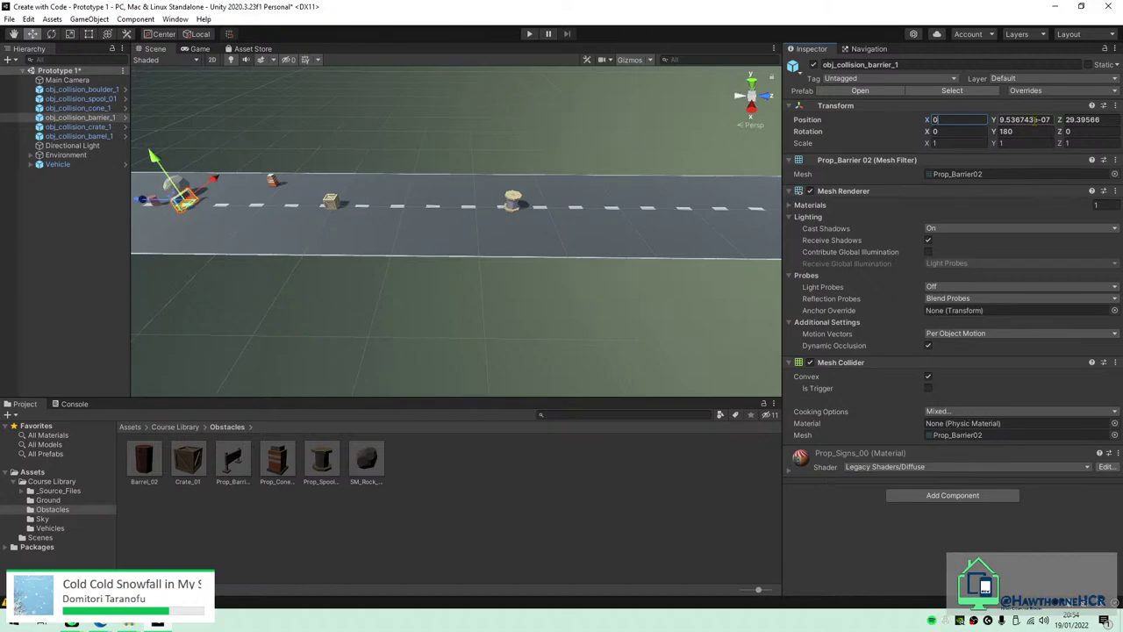
click(1115, 105)
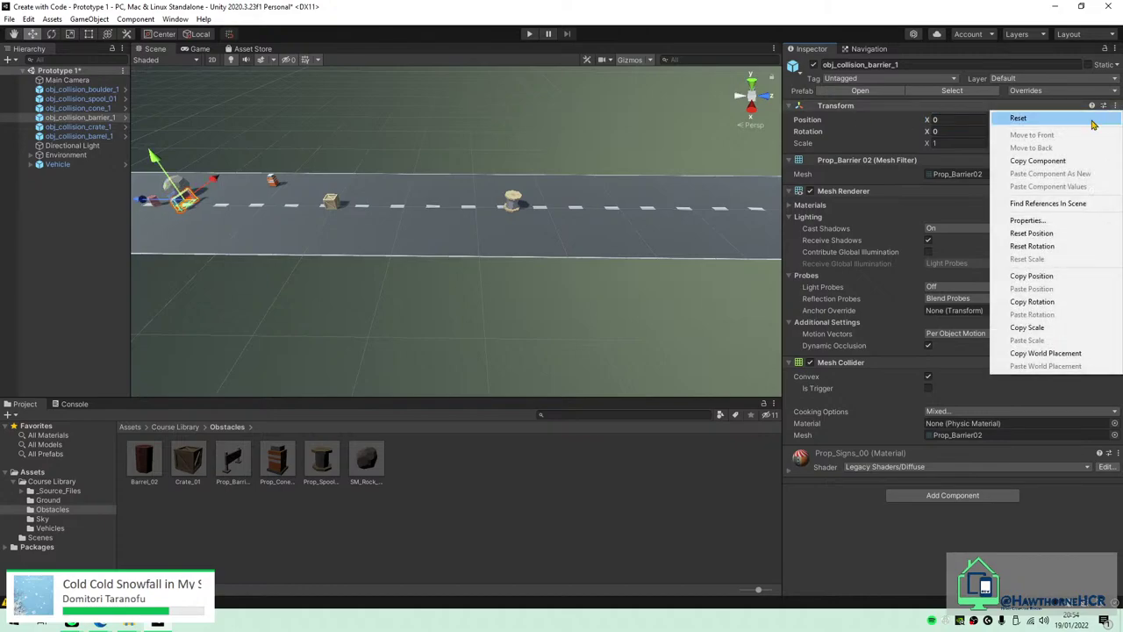
click(1029, 233)
click(1085, 120)
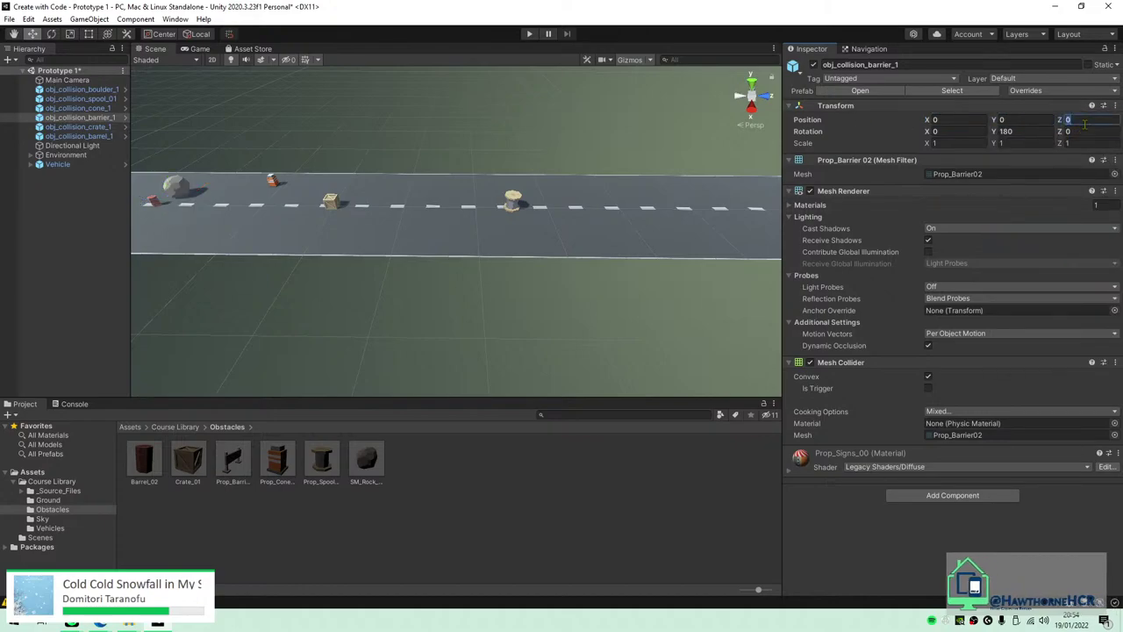
text(100)
key(Return)
Reset the boulder's position and set its Z position to 125.
alt+drag(527, 228, 435, 179)
click(456, 170)
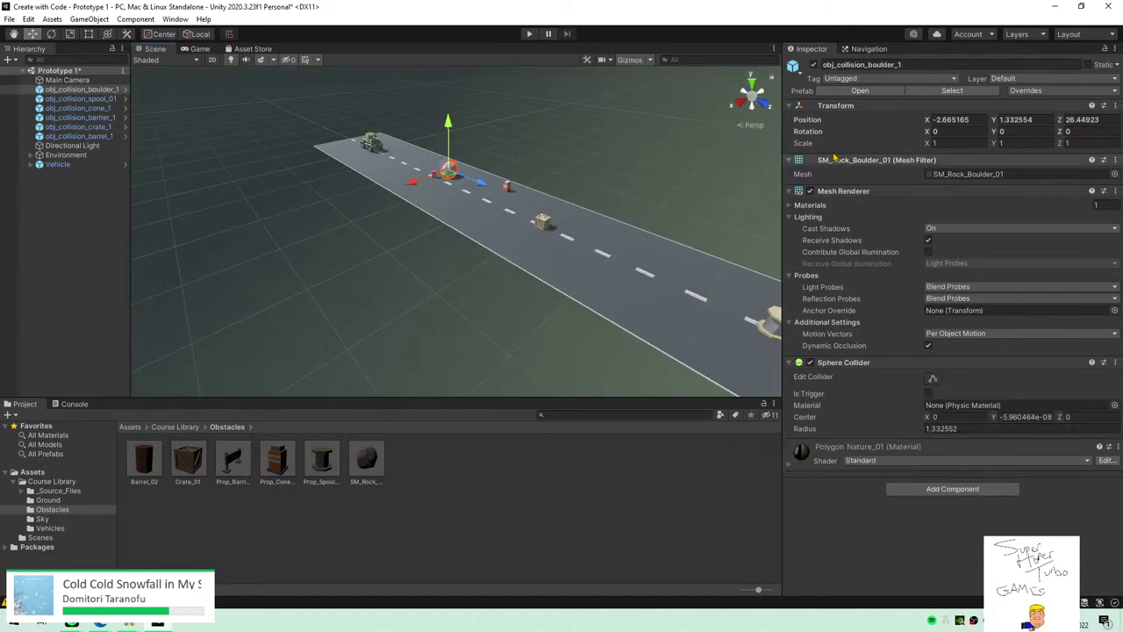
right_click(1053, 106)
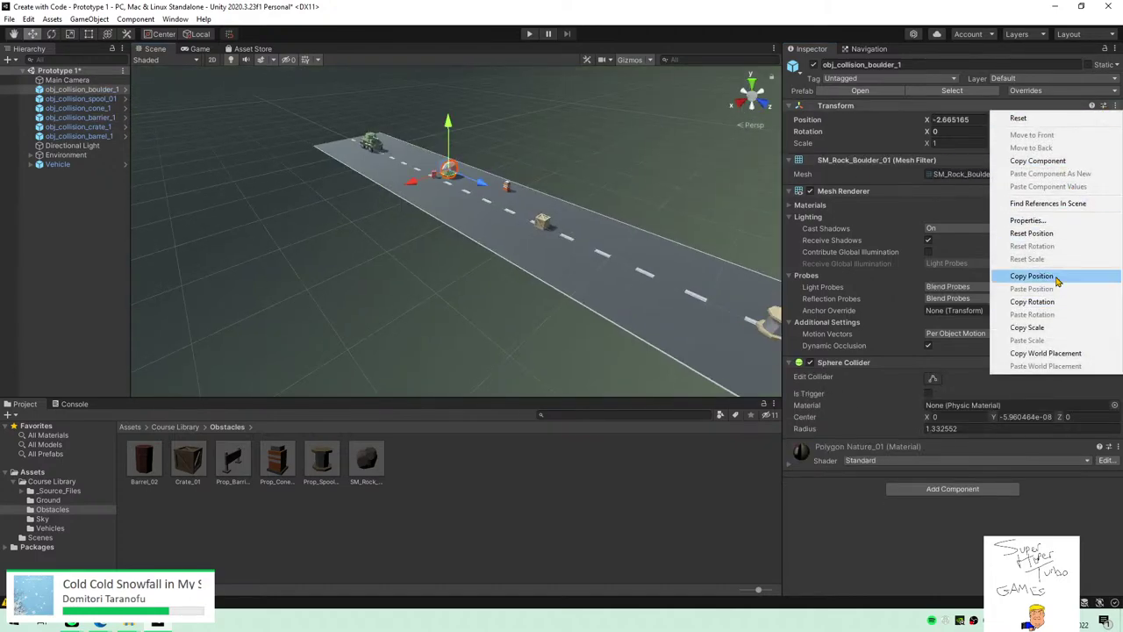
click(1052, 236)
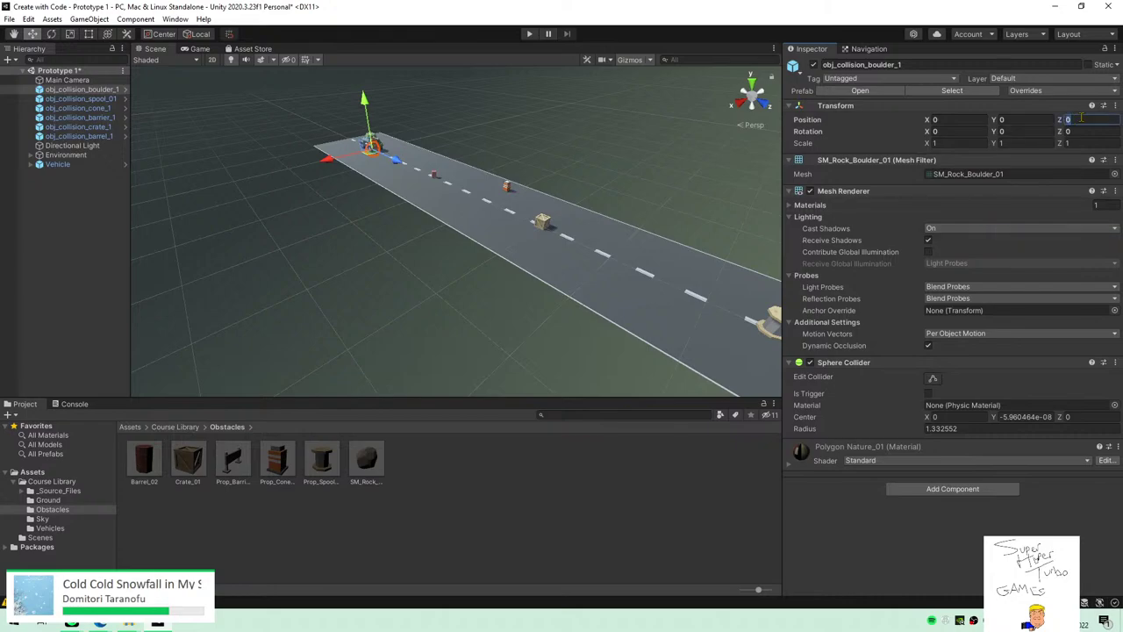
key(Return)
key(f)
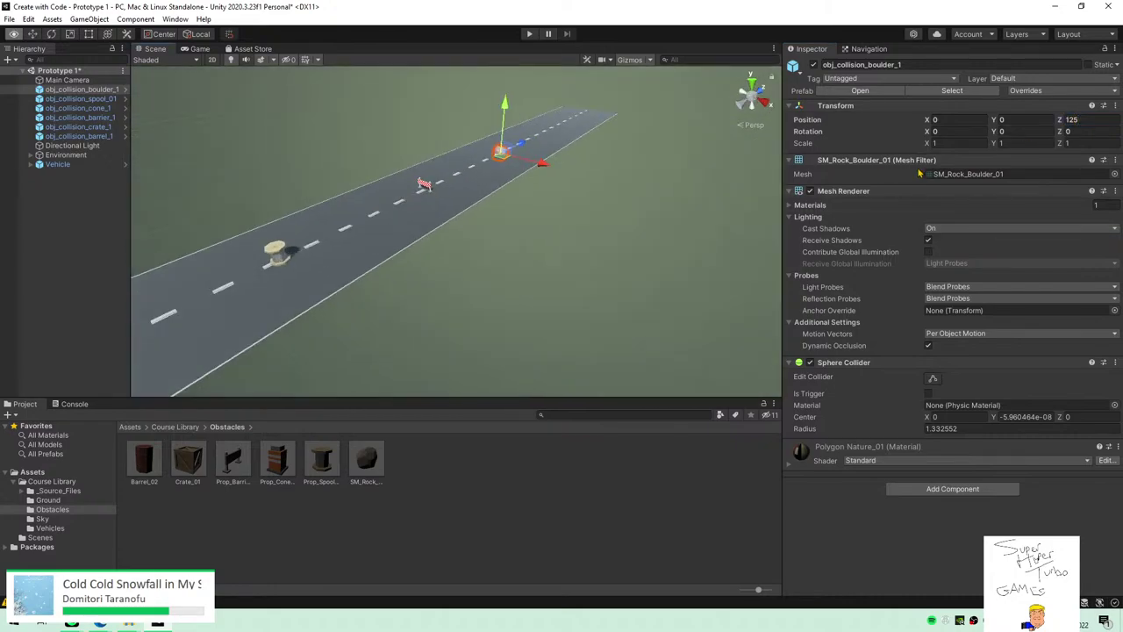
Reset the traffic cone's position and set its Z position to 150.
click(428, 184)
alt+drag(475, 176, 372, 183)
click(294, 186)
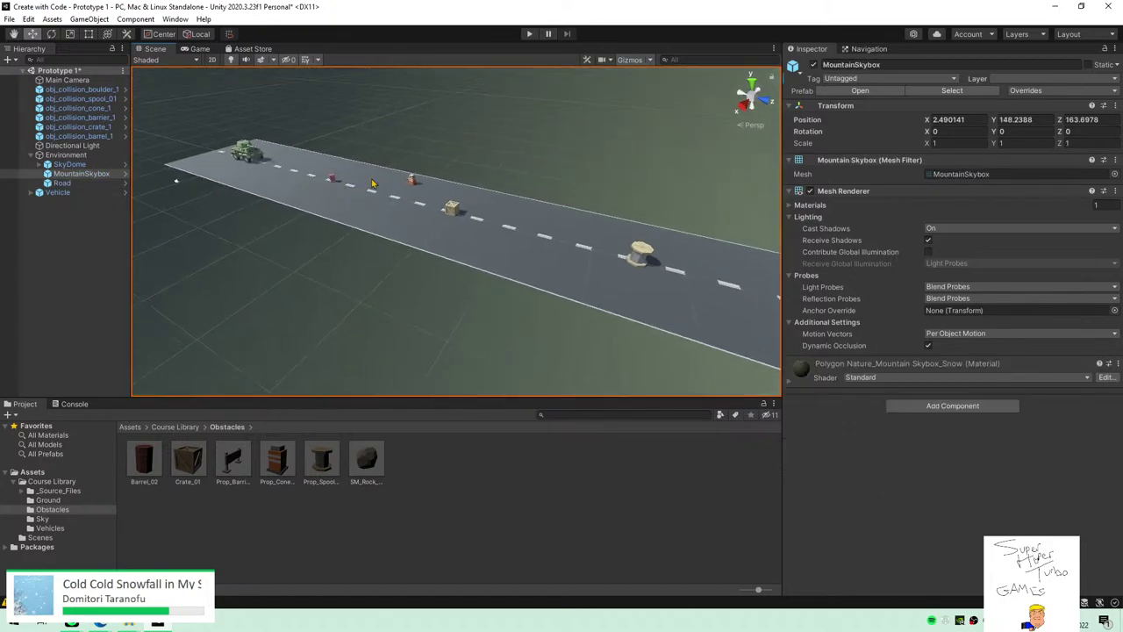
click(411, 180)
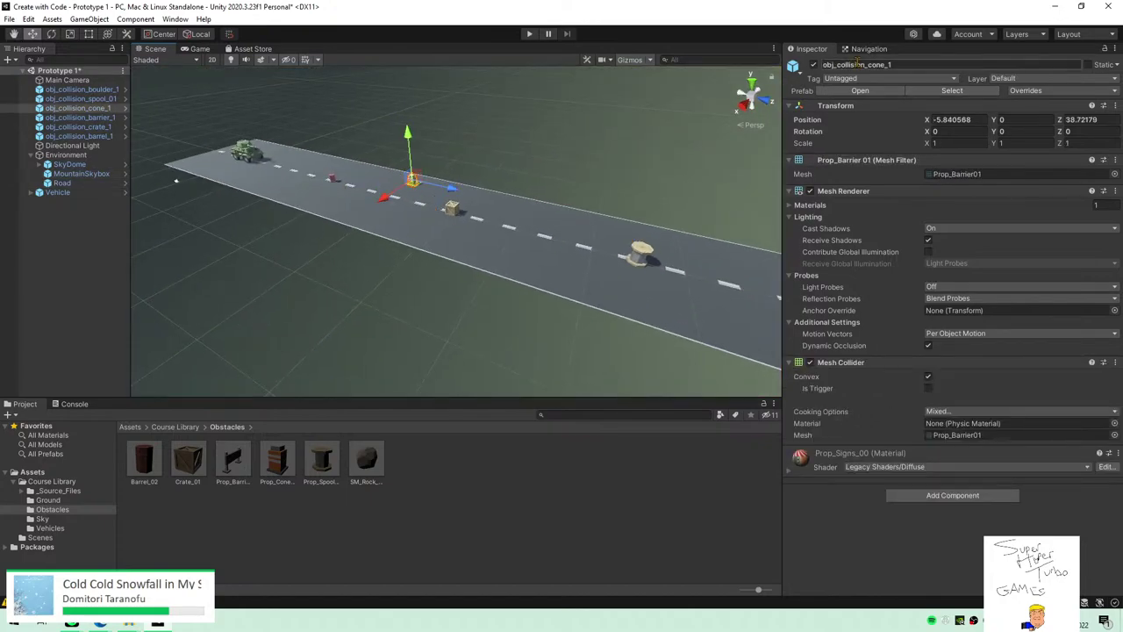
click(1114, 105)
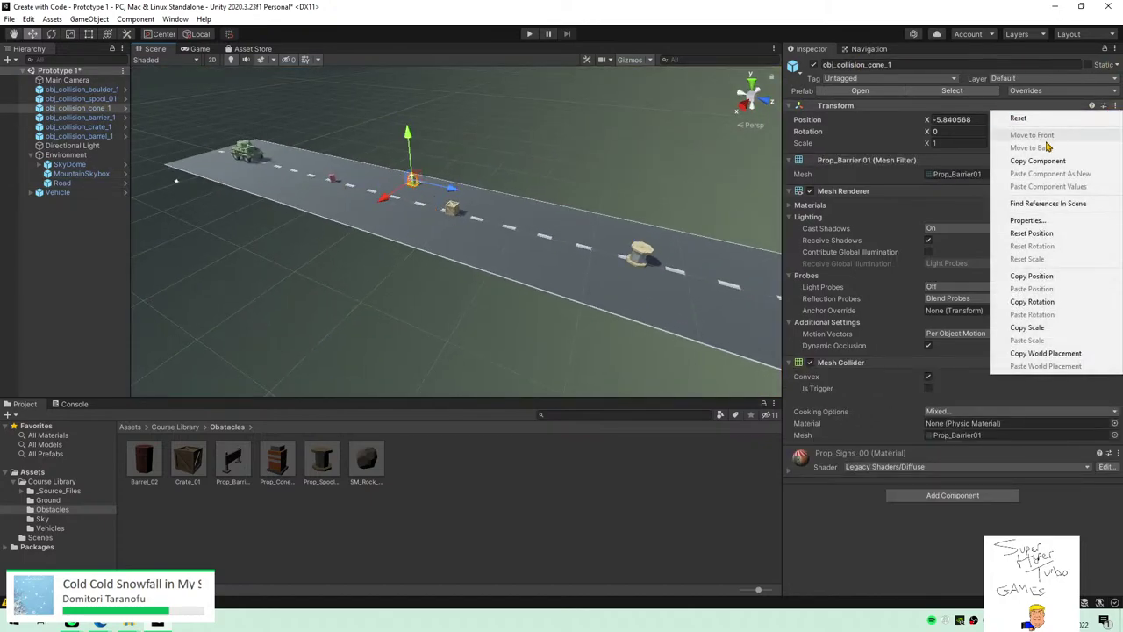
click(1032, 234)
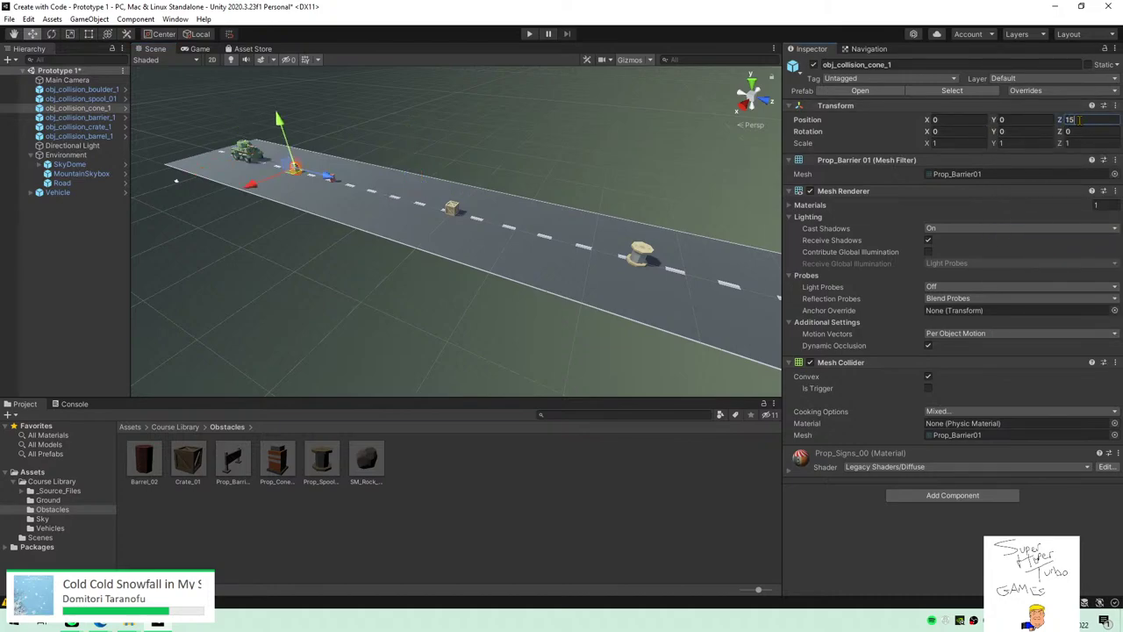
right_drag(435, 215, 559, 276)
key(w)
key(s)
scroll(432, 161, down, 1)
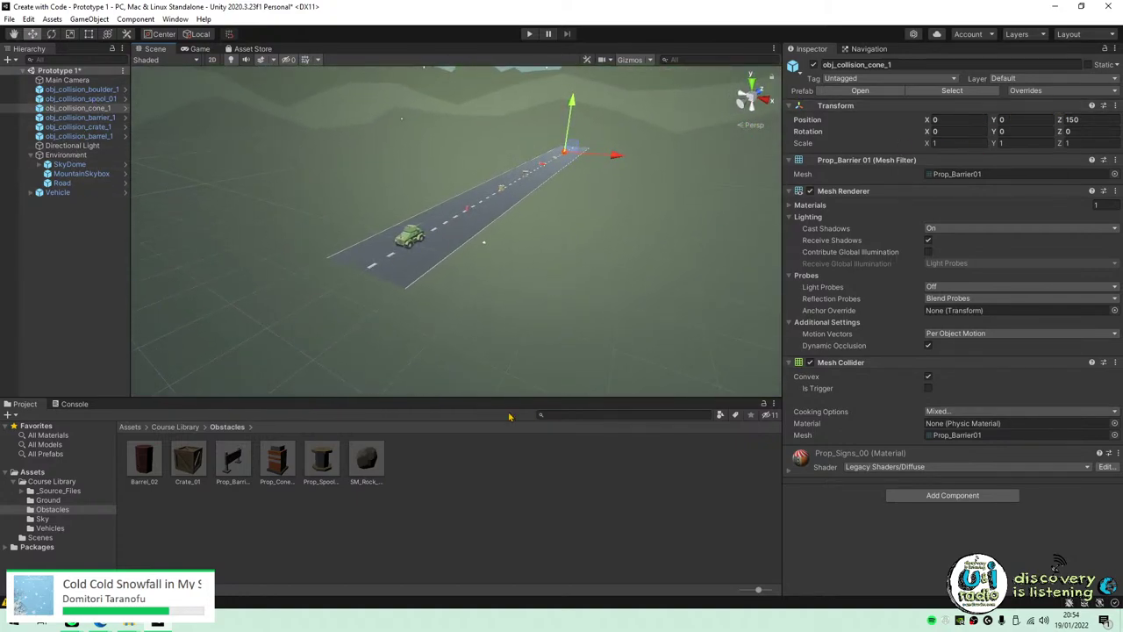
Switch to the Unity Learn page in the browser and read the instructions of step 5, Locate your camera and run the game.
mouse_move(129, 623)
click(130, 562)
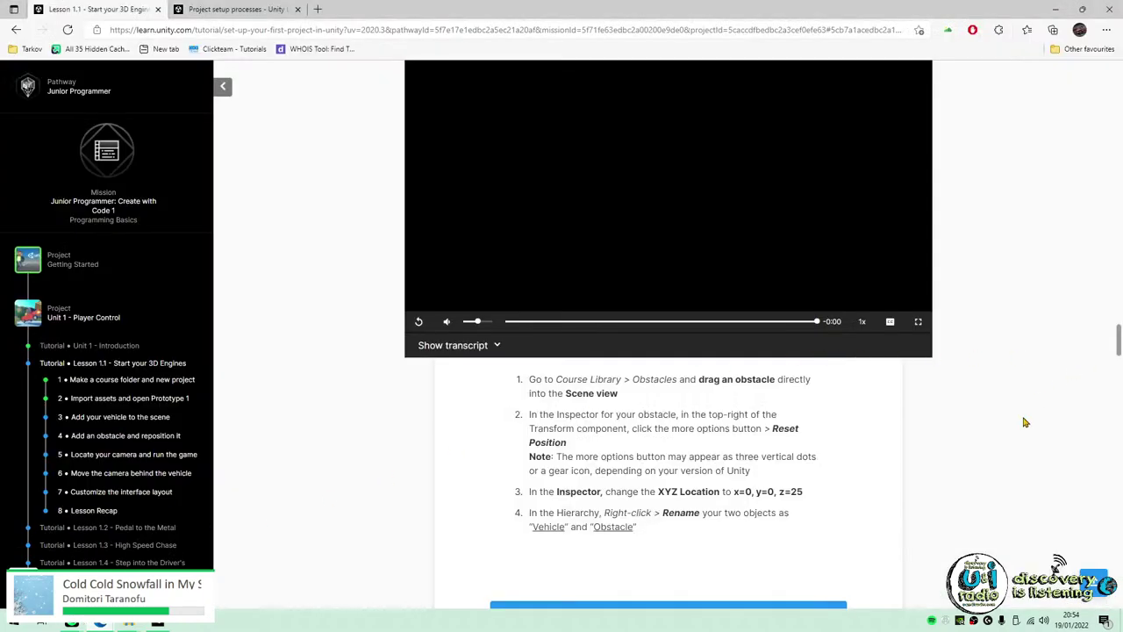
scroll(970, 489, down, 6)
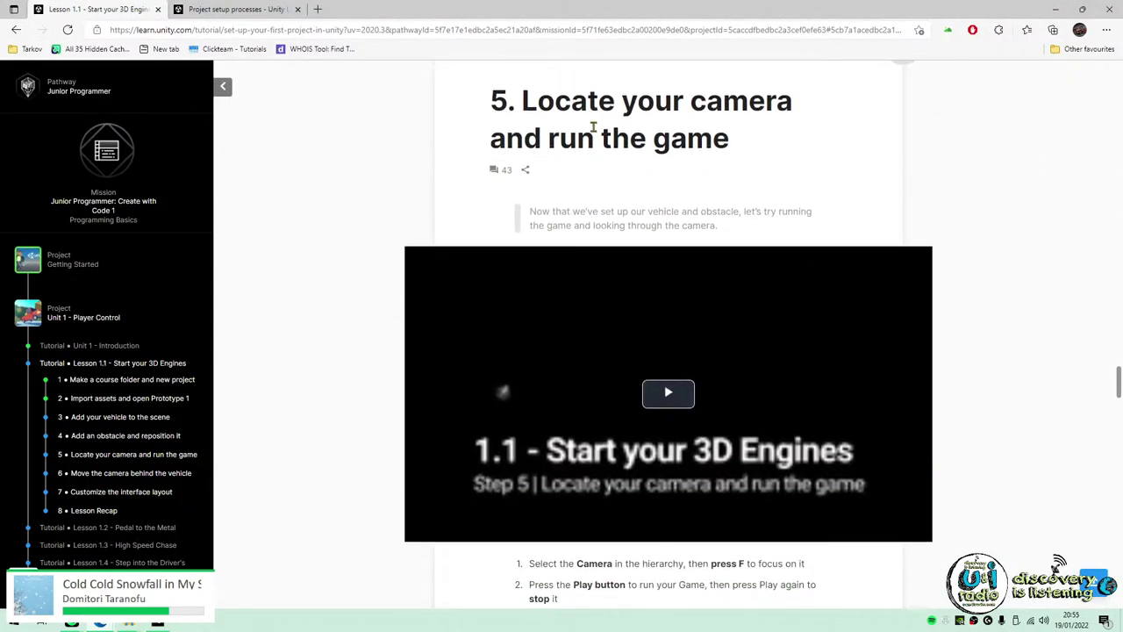
scroll(950, 343, down, 3)
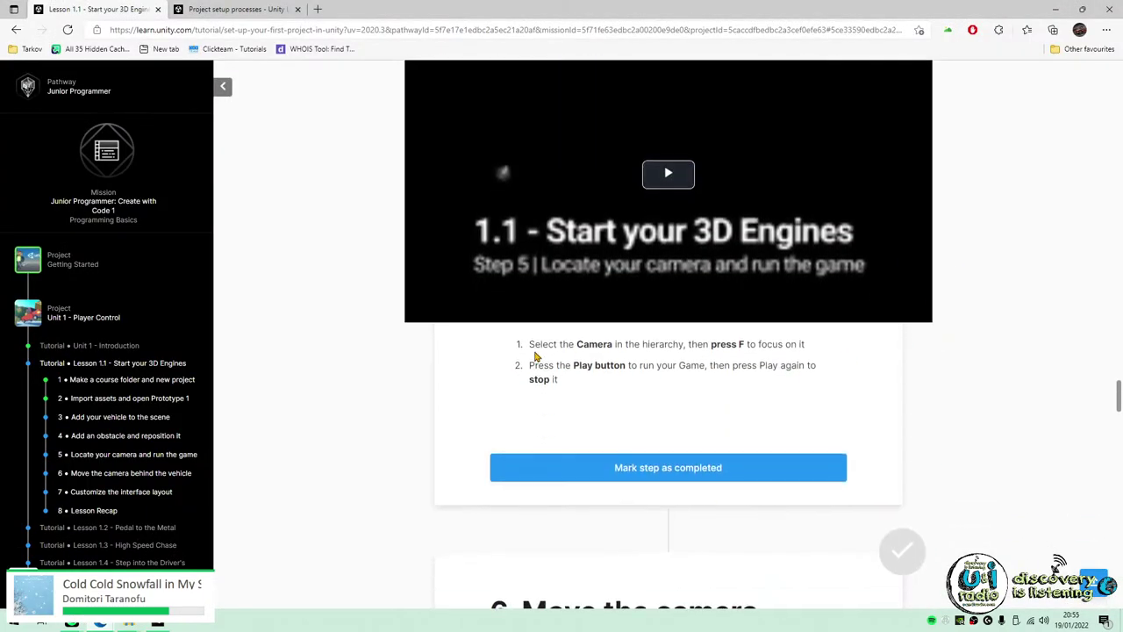
Play the step 5 tutorial video on the lesson page, lower its volume slightly and show it full screen.
scroll(861, 364, up, 2)
click(456, 293)
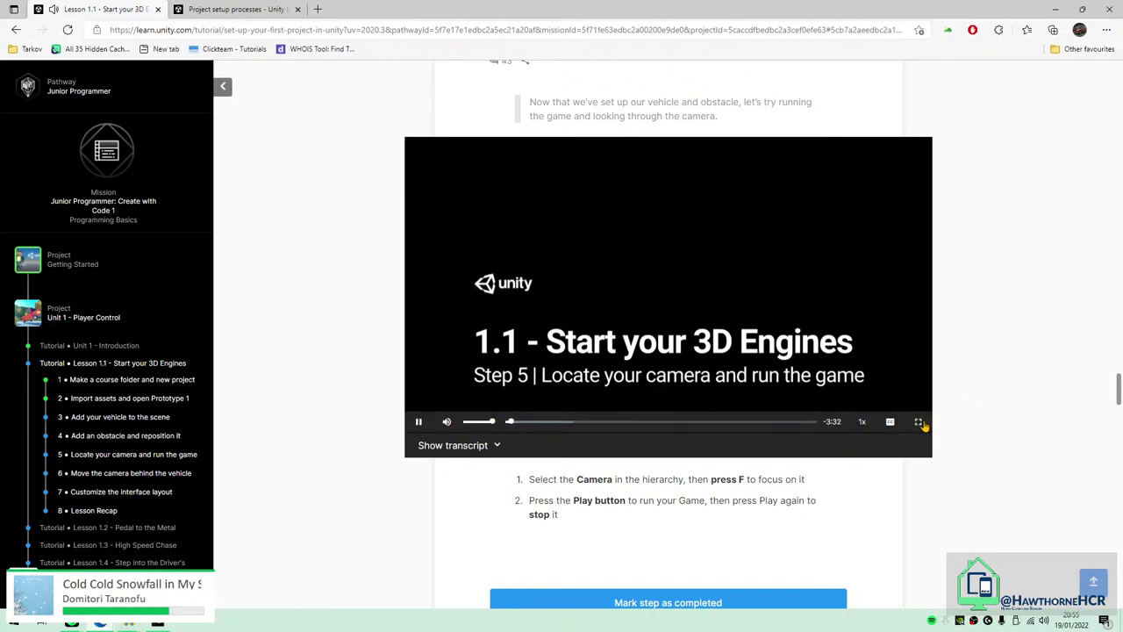
drag(493, 422, 480, 424)
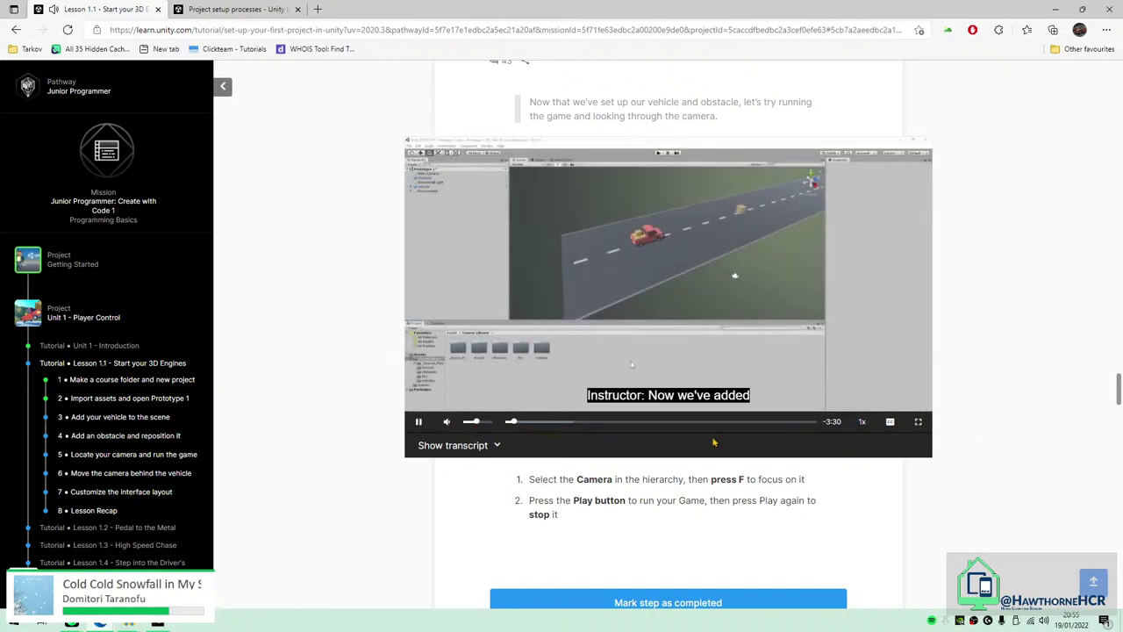
scroll(1005, 394, up, 3)
scroll(1006, 394, down, 3)
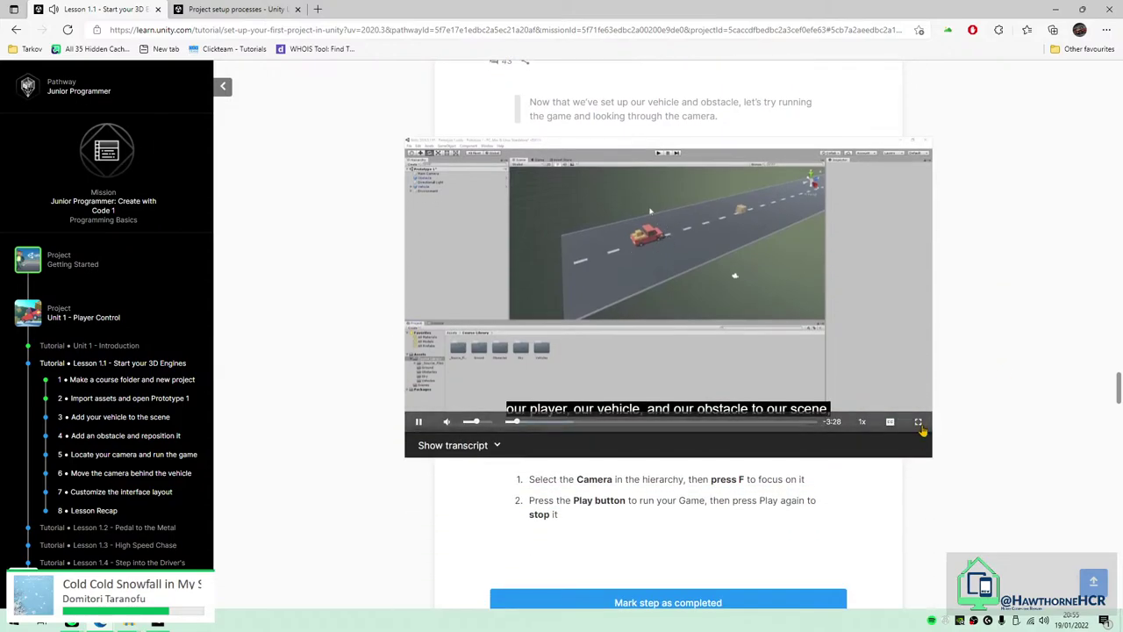
click(919, 419)
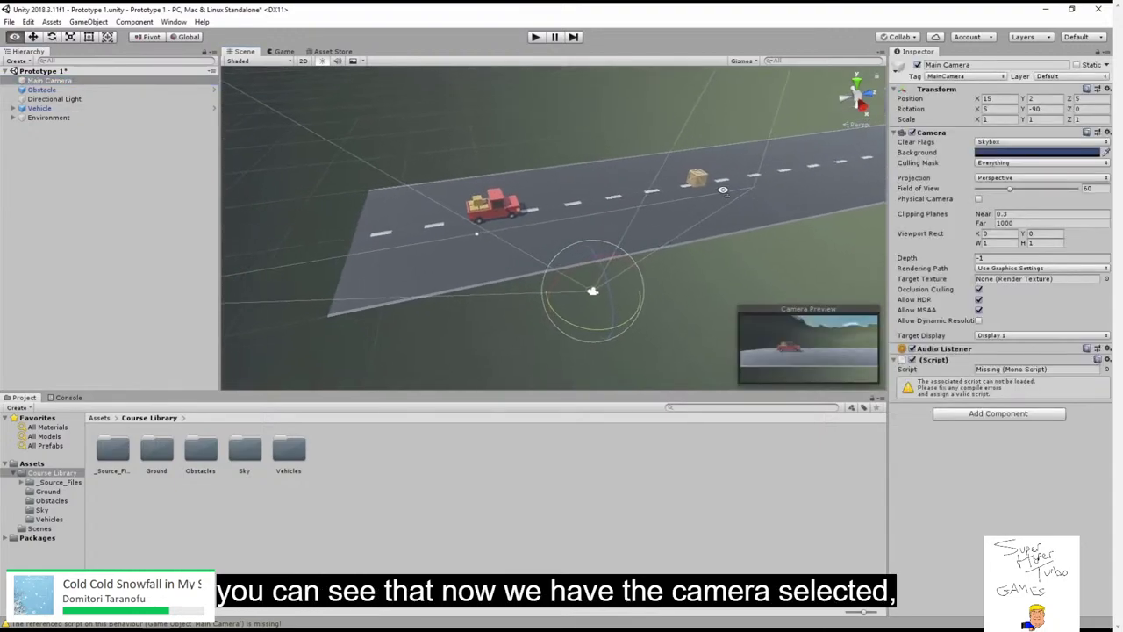
right_drag(680, 157, 762, 162)
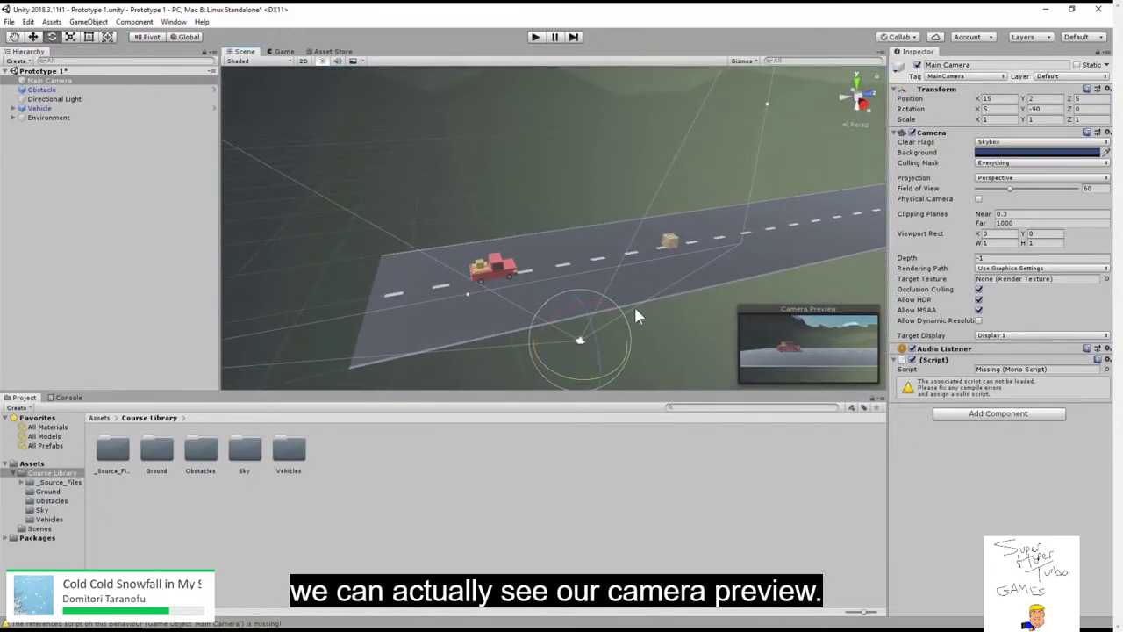
click(133, 305)
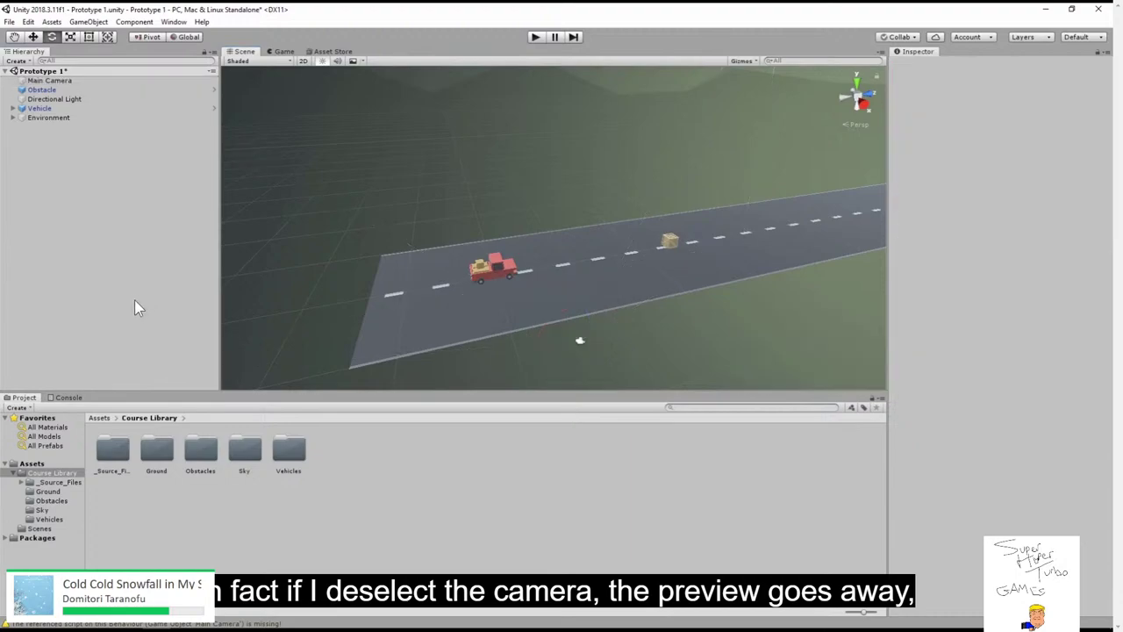
click(59, 80)
alt+drag(745, 251, 823, 345)
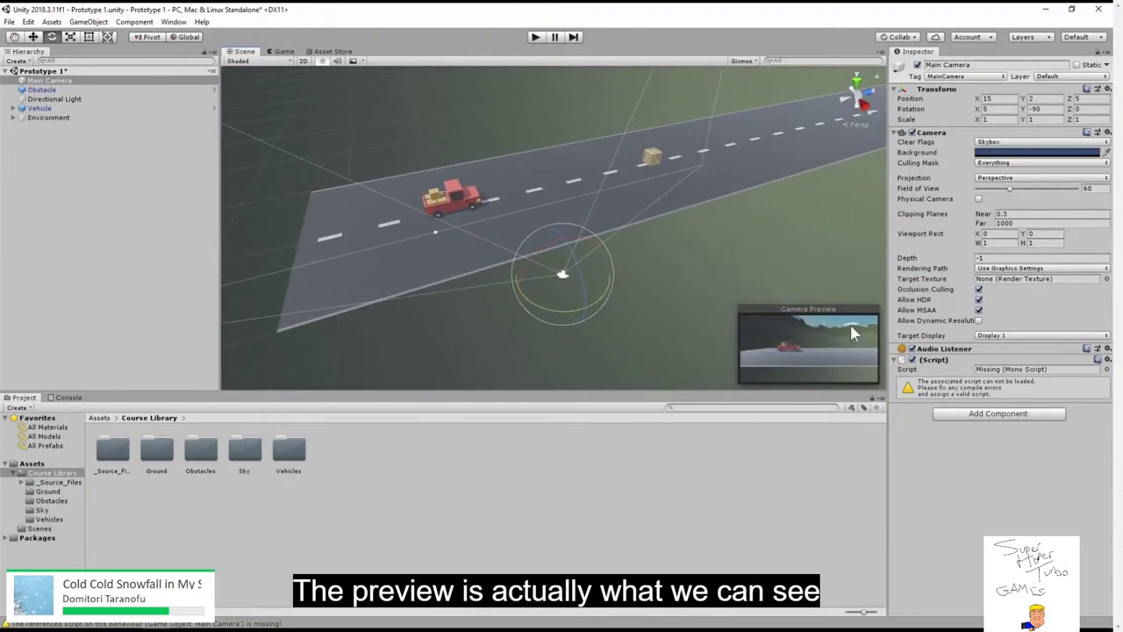
mouse_move(812, 324)
alt+mouse_down()
mouse_move(674, 208)
mouse_move(806, 323)
alt+mouse_up()
alt+drag(772, 229, 311, 276)
alt+drag(339, 226, 433, 365)
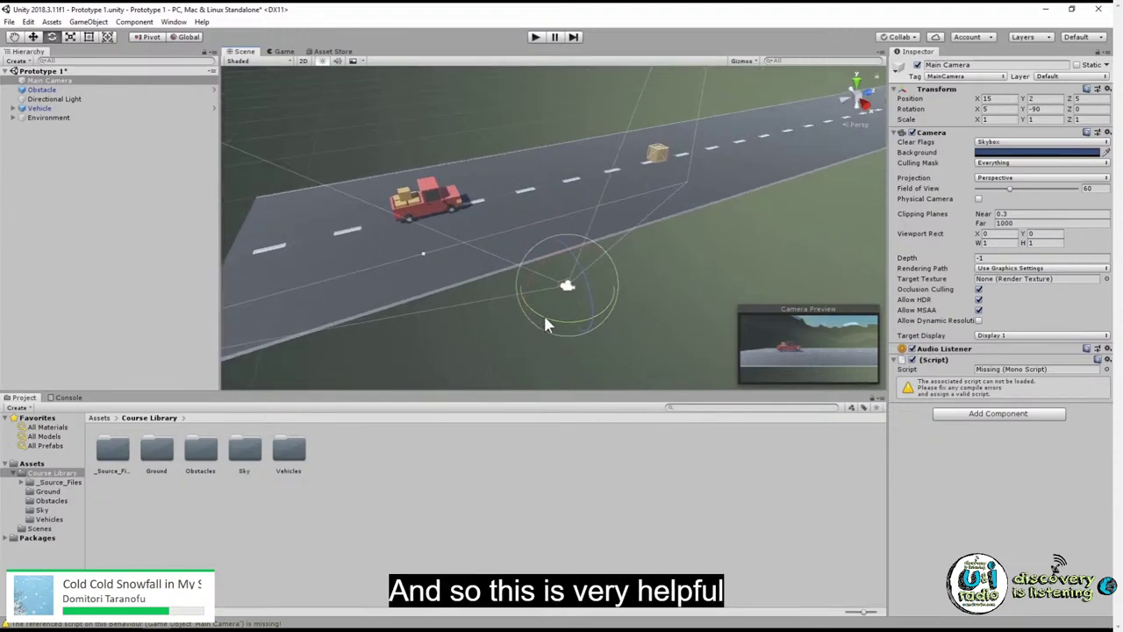
alt+drag(704, 279, 709, 254)
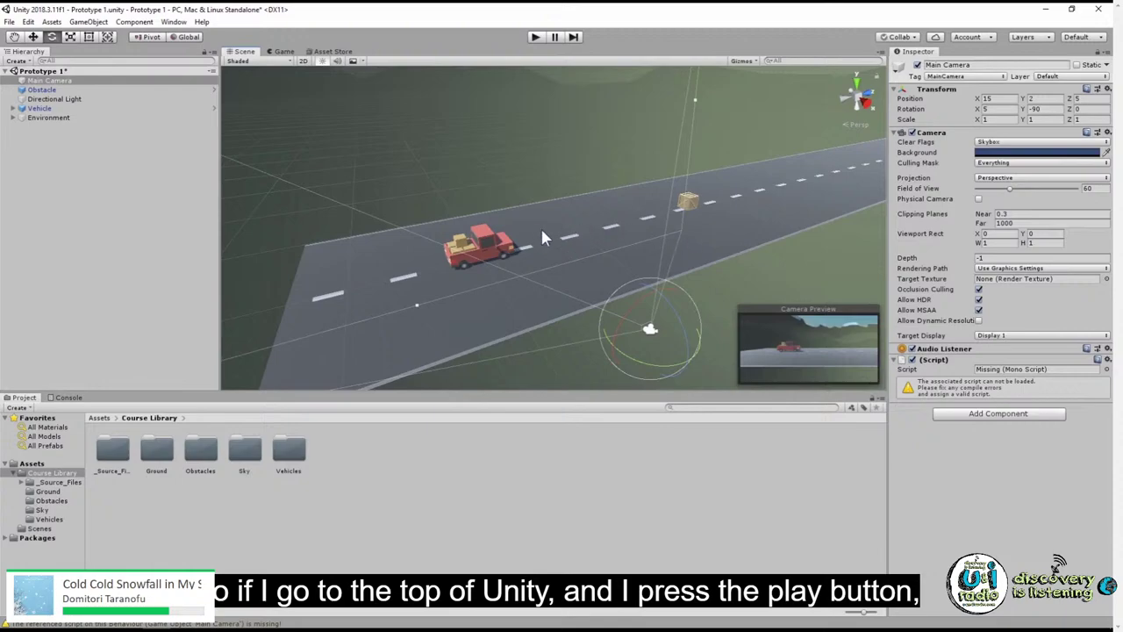
click(536, 37)
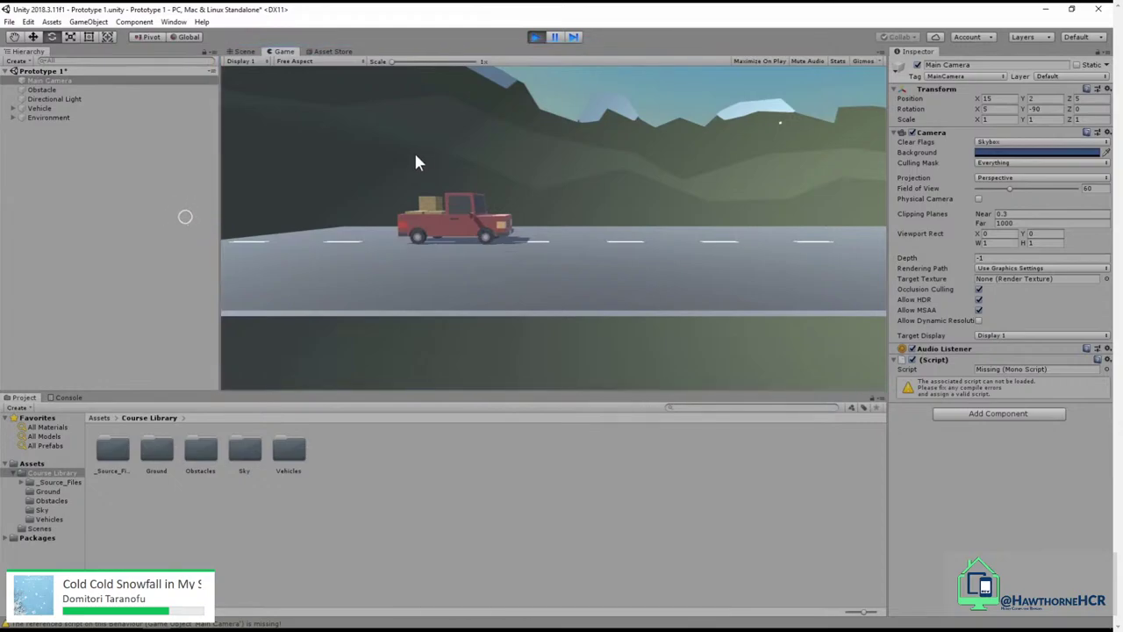
click(245, 52)
click(283, 52)
click(246, 52)
click(284, 51)
click(76, 111)
click(446, 213)
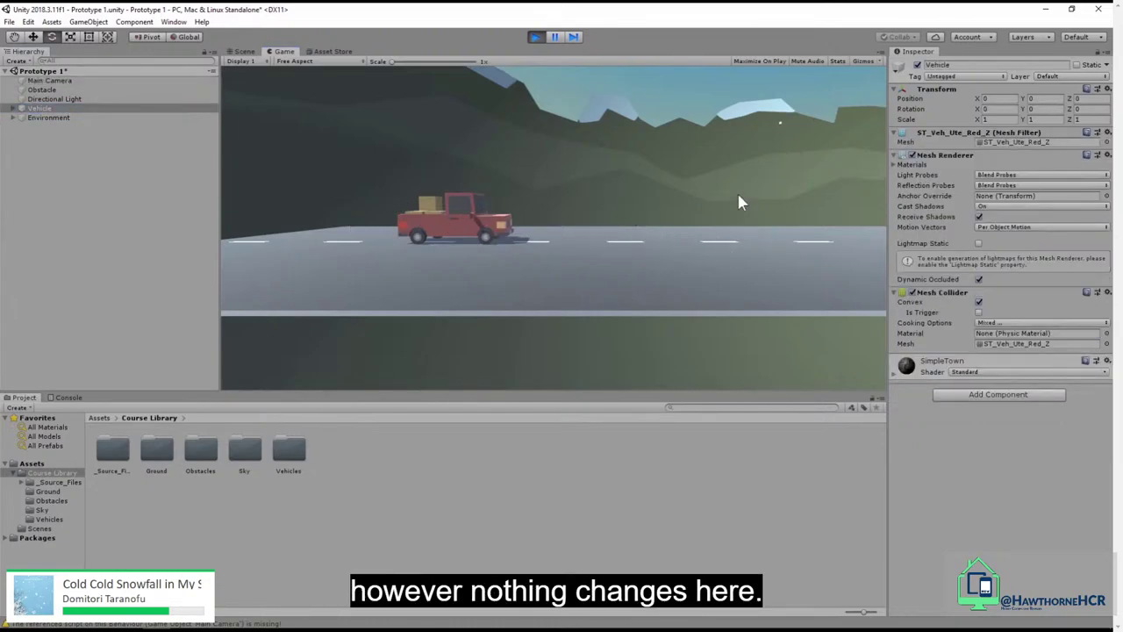
click(243, 50)
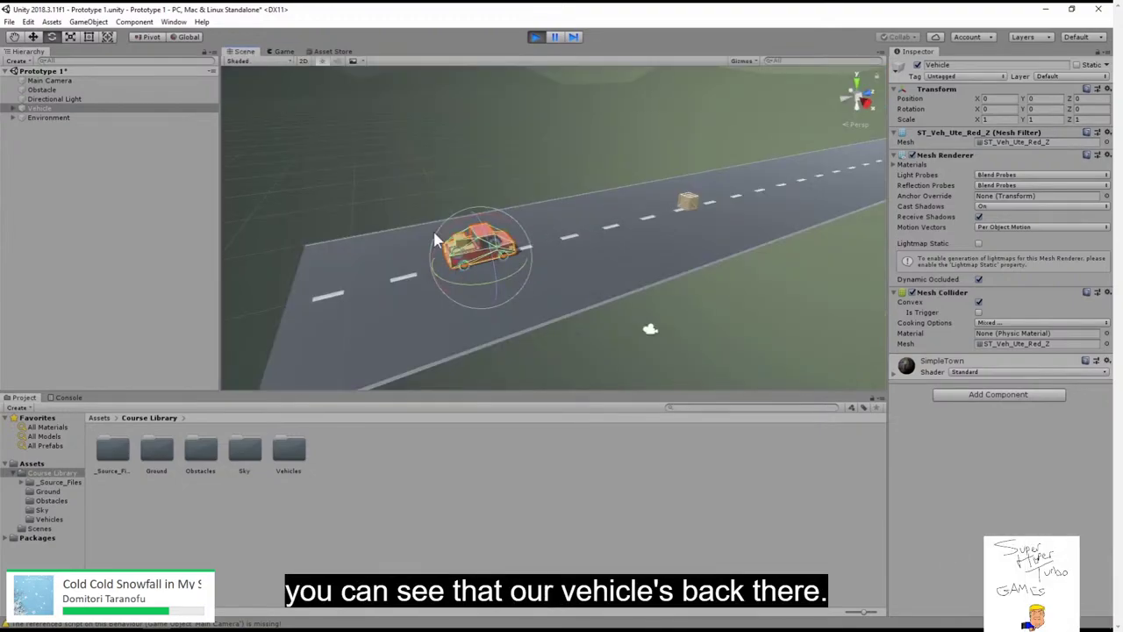
click(32, 37)
drag(538, 239, 620, 223)
click(283, 51)
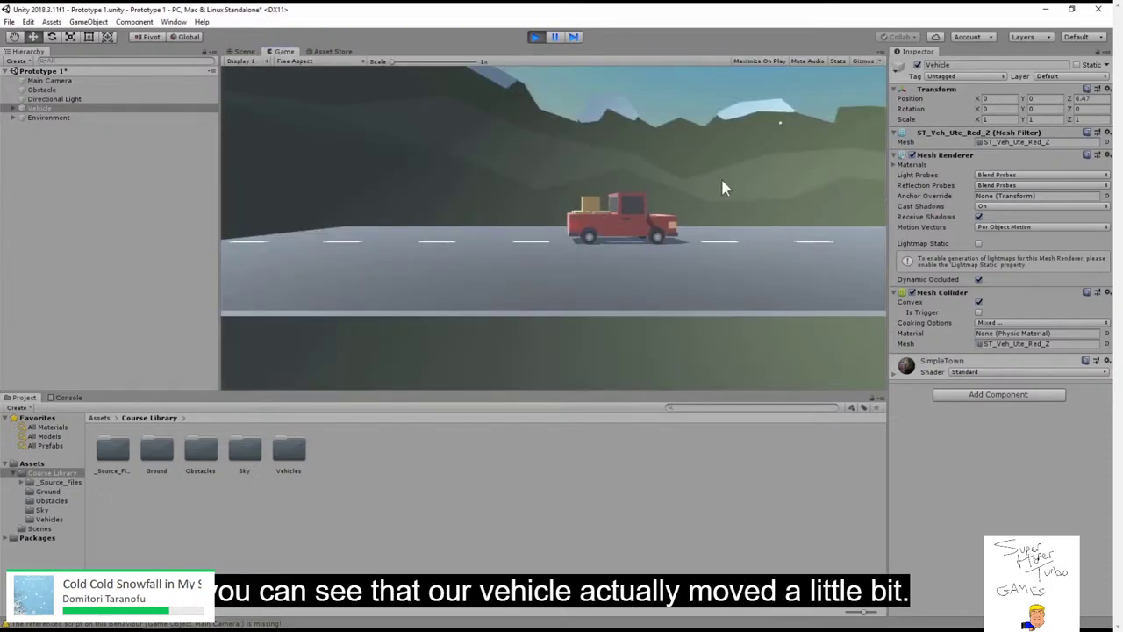
click(1084, 100)
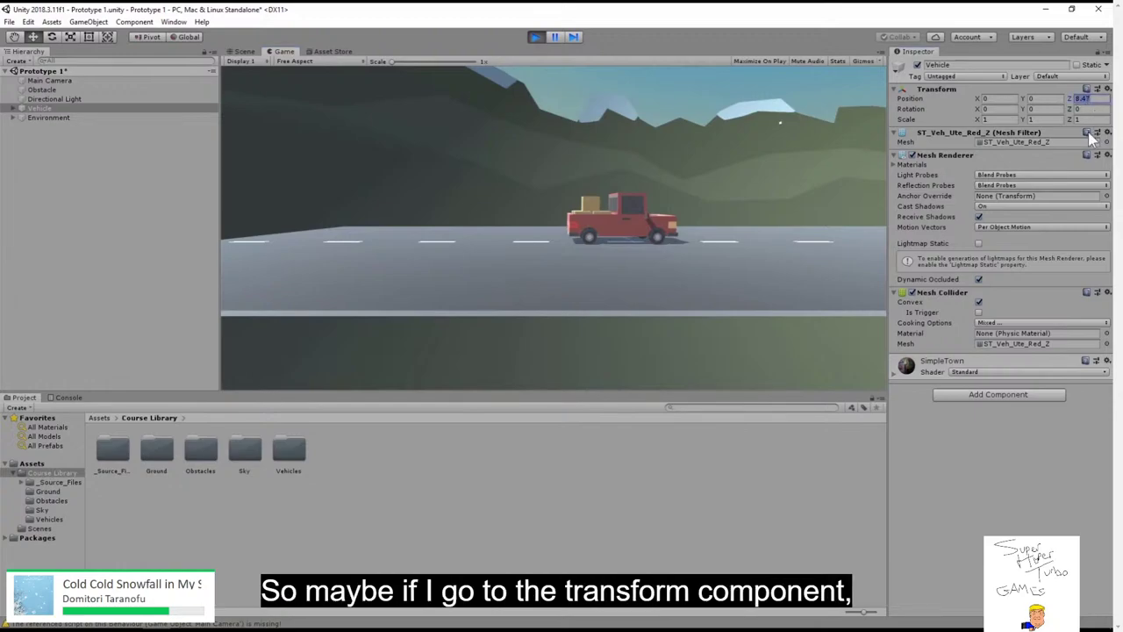
text(5)
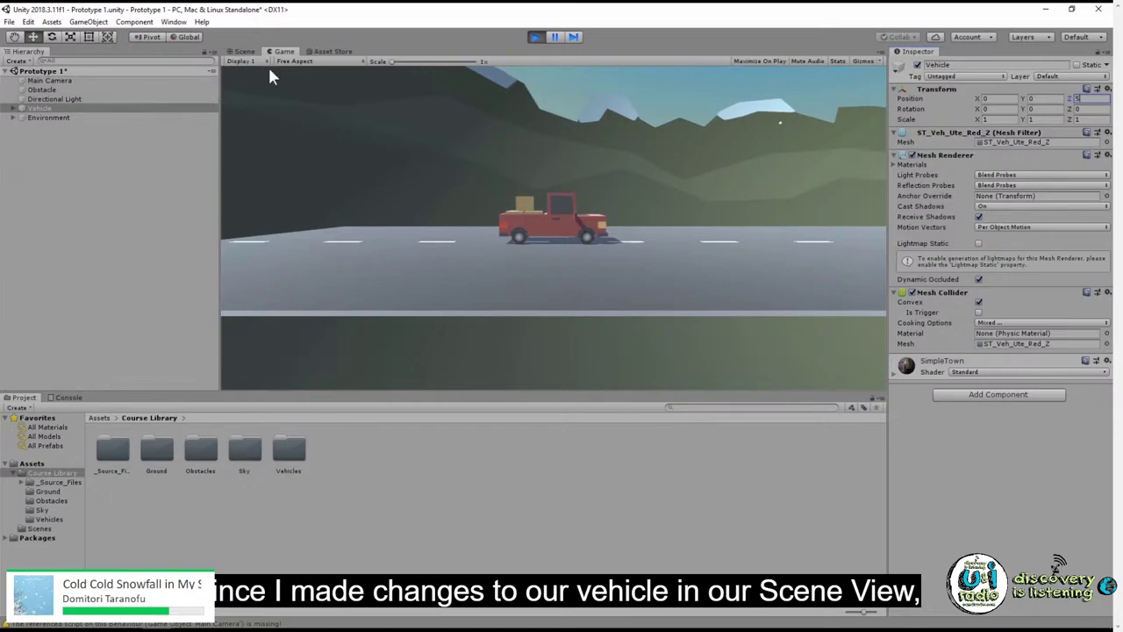
click(535, 38)
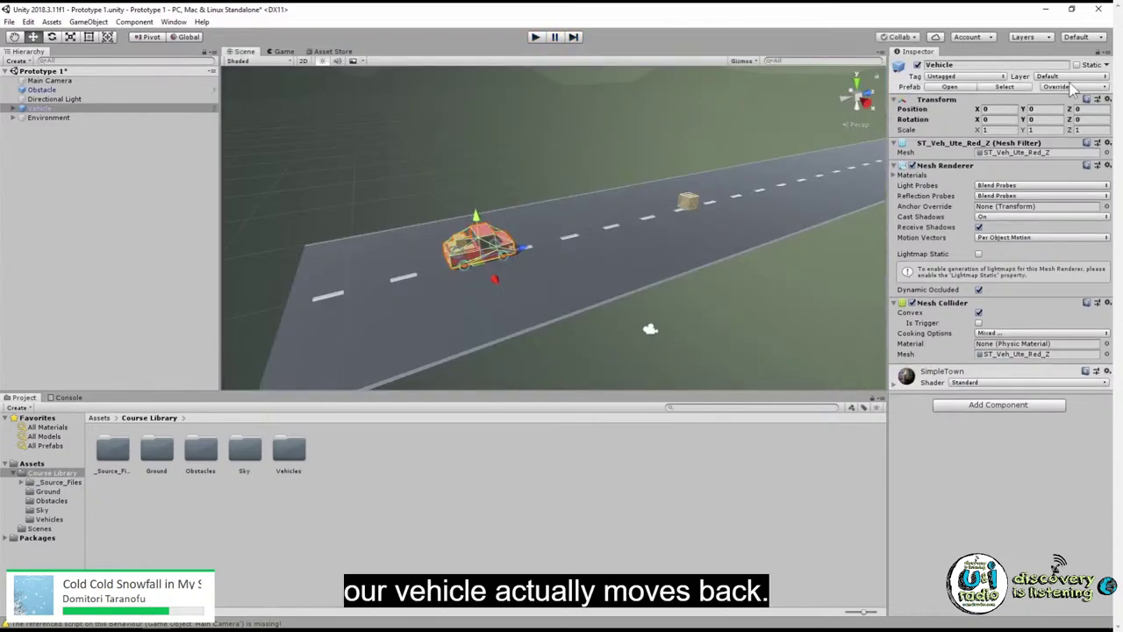
click(535, 37)
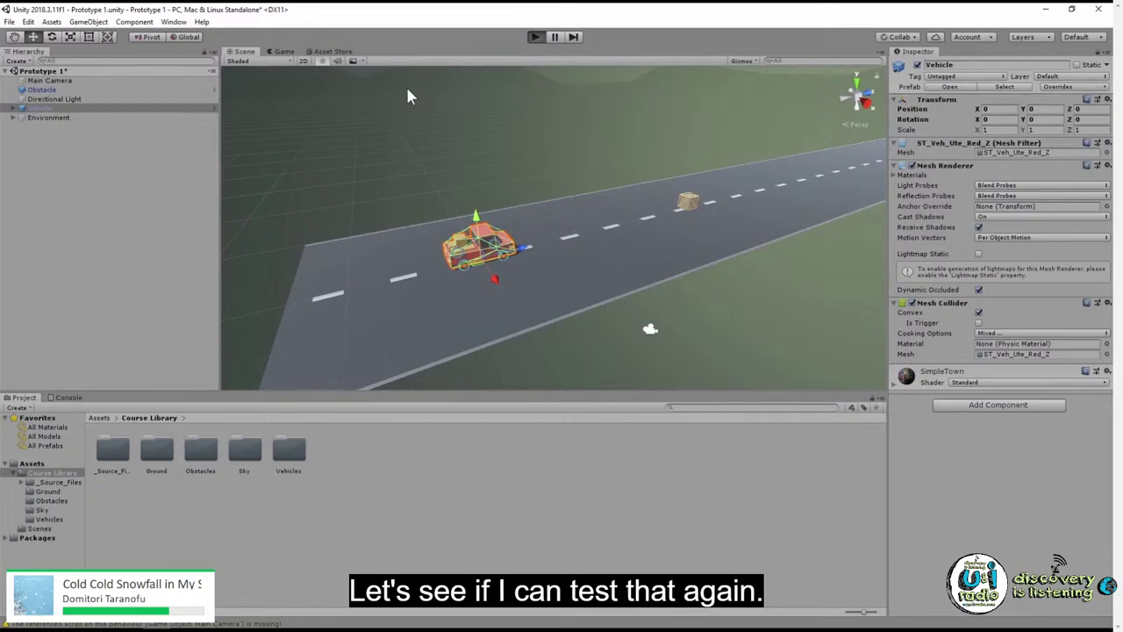
click(244, 51)
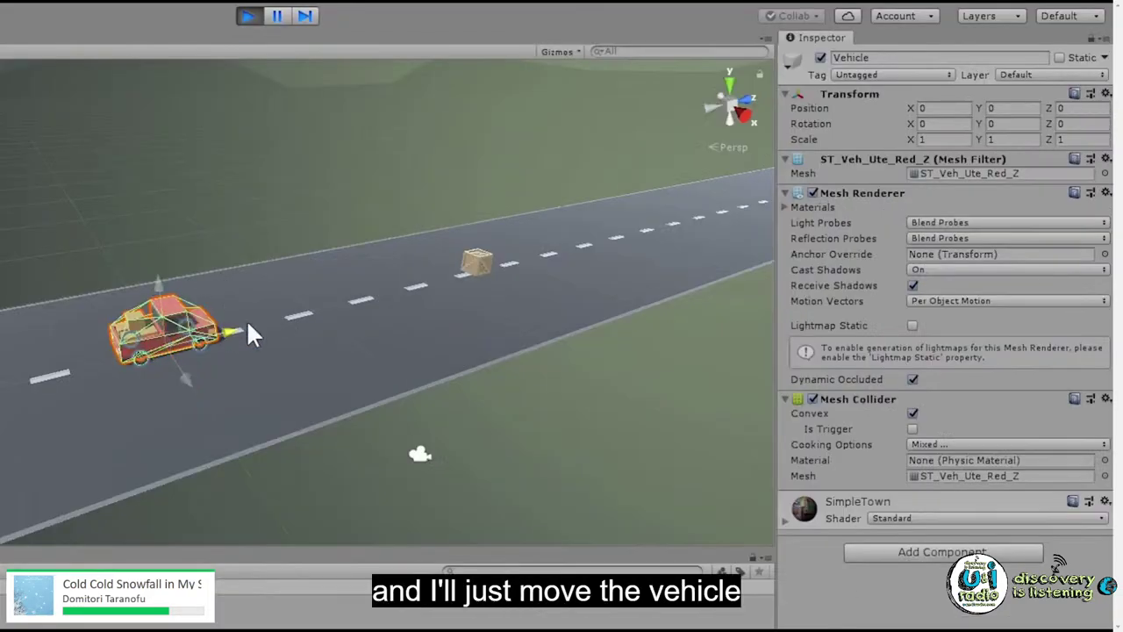
drag(523, 247, 626, 233)
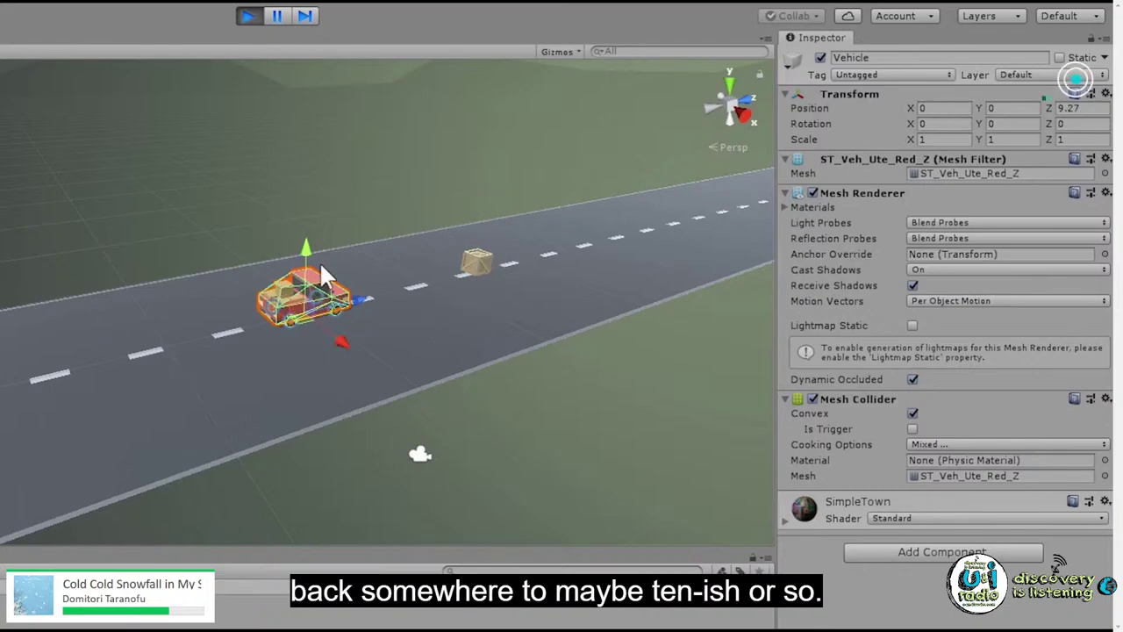
click(249, 16)
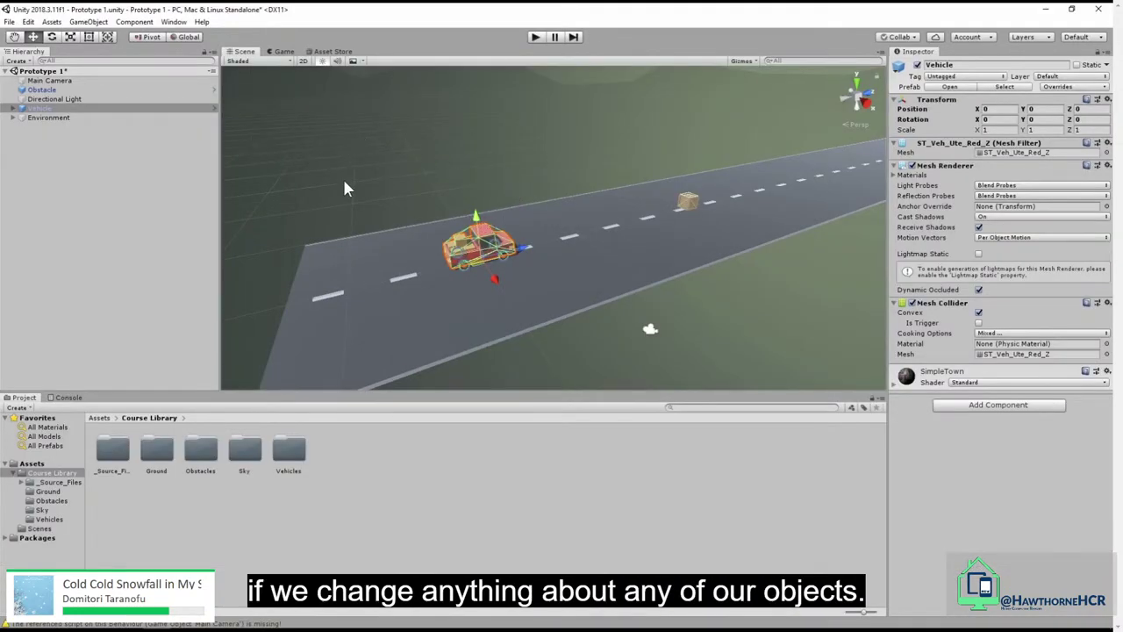
click(282, 51)
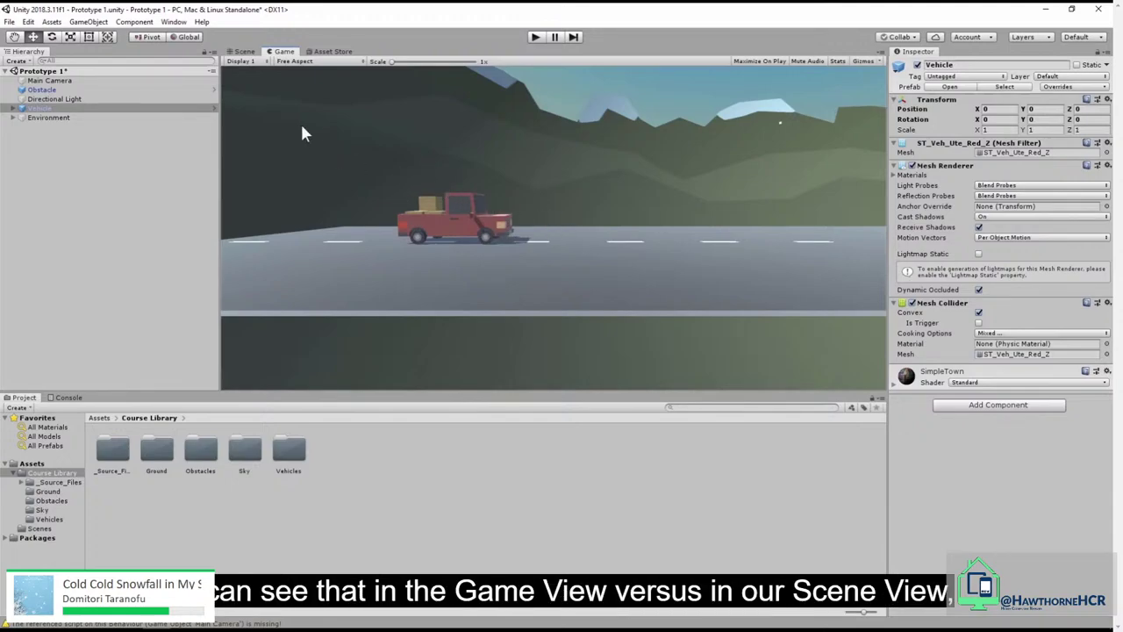
click(244, 51)
alt+drag(491, 180, 544, 262)
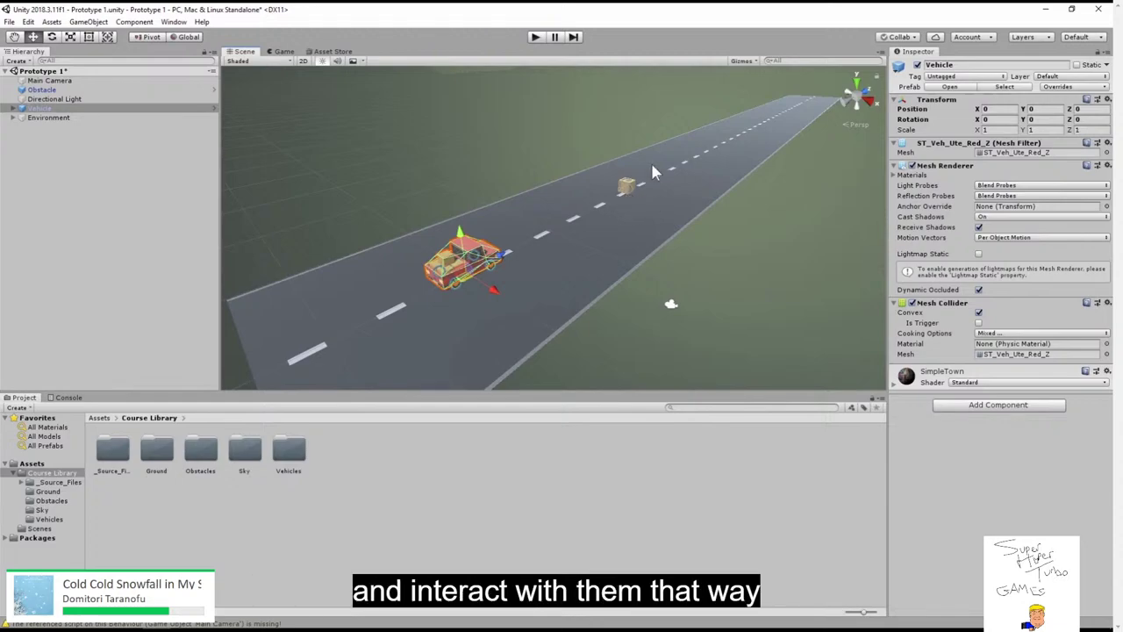
mouse_move(581, 261)
alt+mouse_down()
mouse_move(554, 236)
mouse_move(571, 251)
alt+mouse_up()
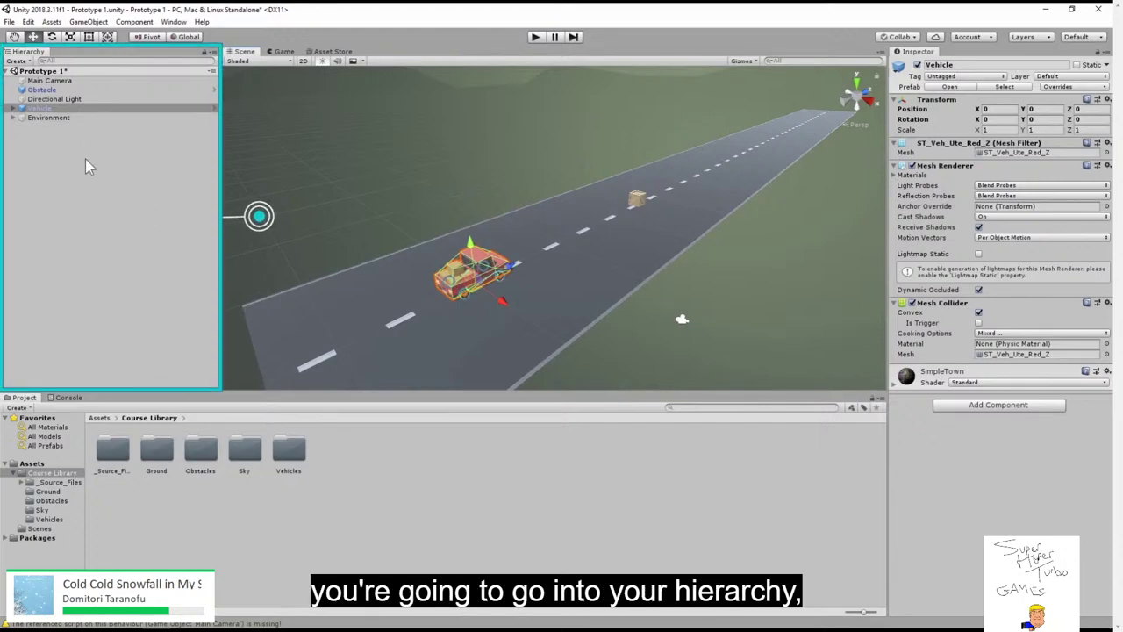
click(77, 83)
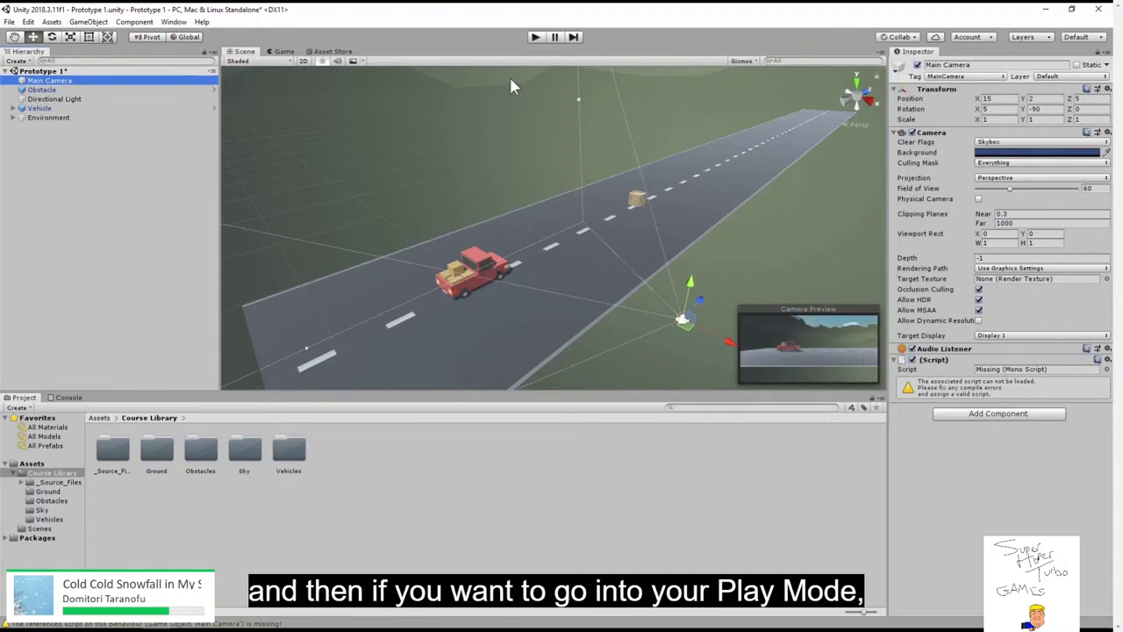
click(535, 38)
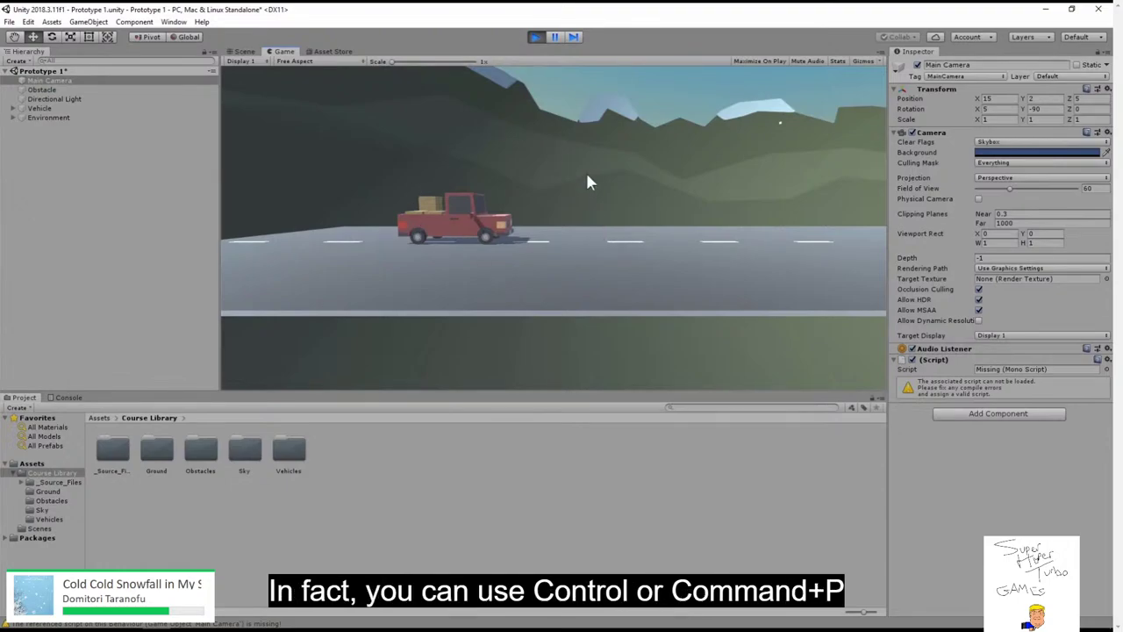
key(ctrl+p)
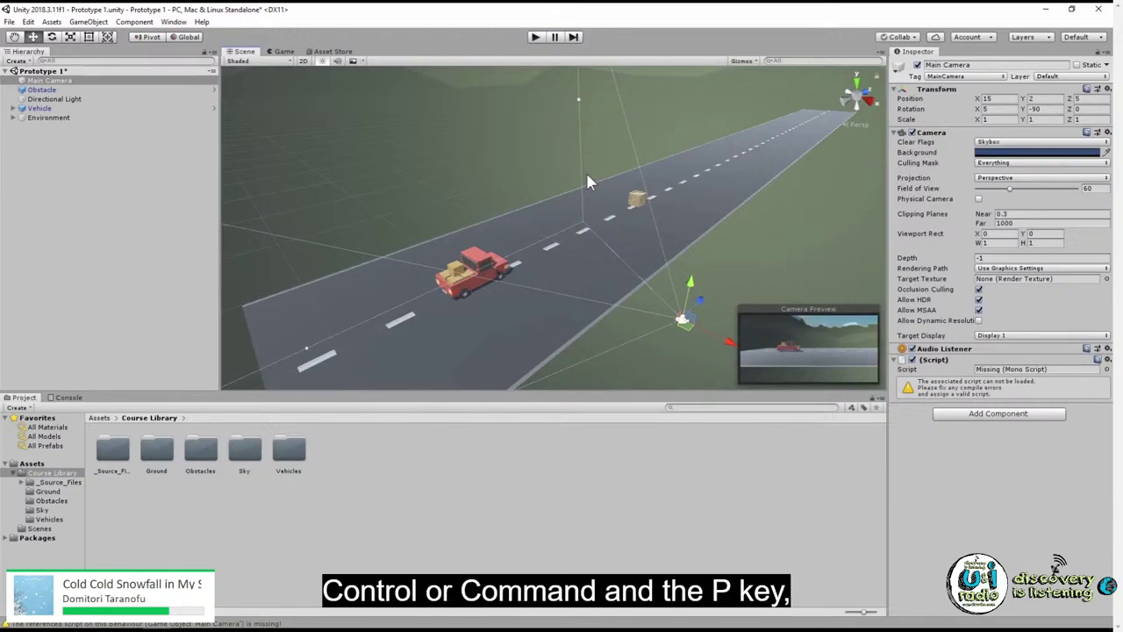
key(ctrl+p)
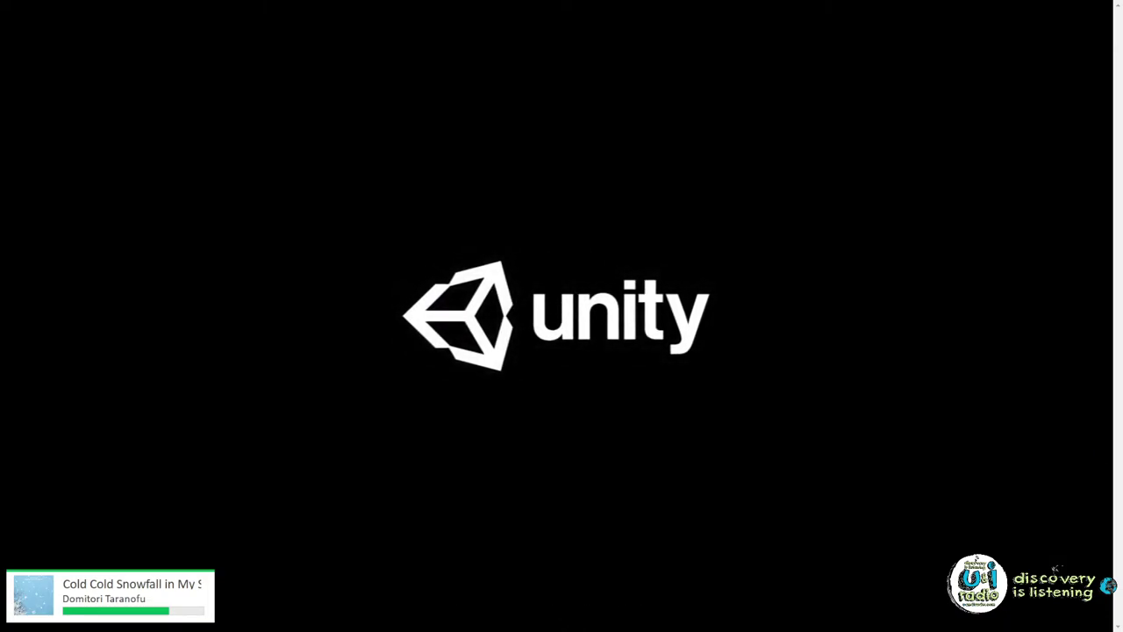
Exit the full-screen video and reread the step 5 instruction about selecting the camera and focusing on it.
click(1100, 598)
scroll(825, 526, down, 3)
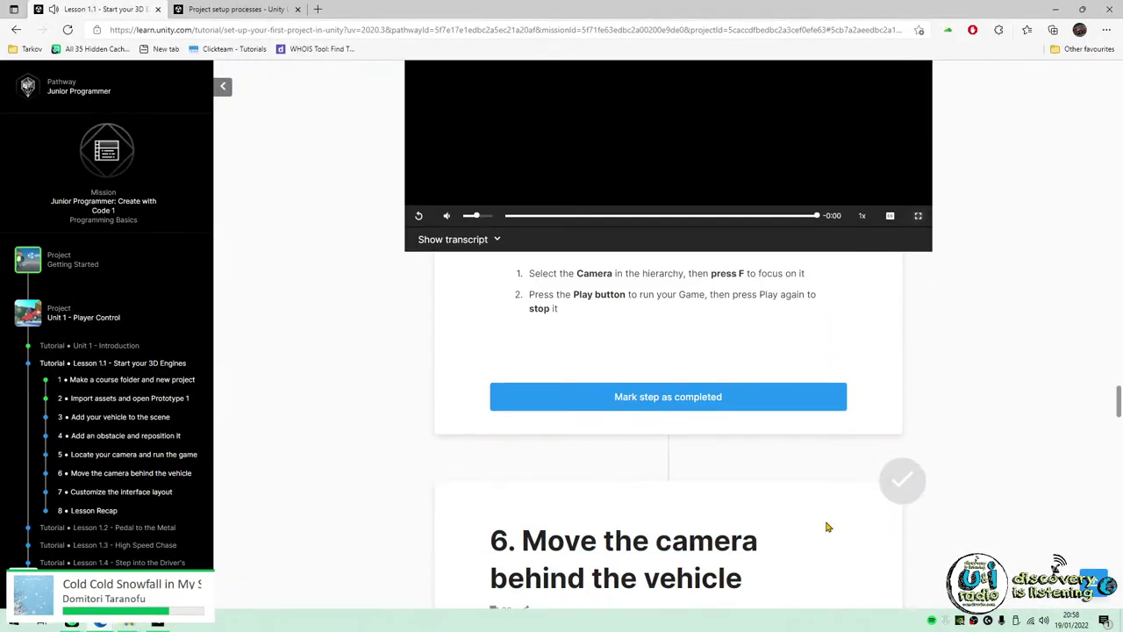
drag(527, 261, 753, 268)
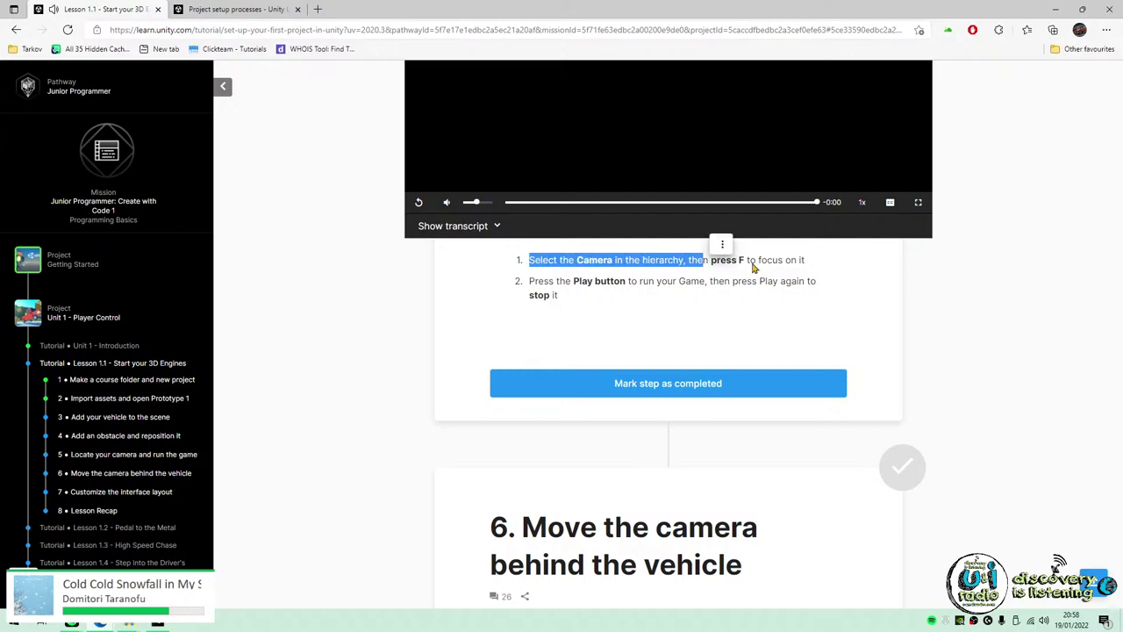
click(660, 307)
Switch to the Unity editor, select the main camera beside the road in the scene, and view the vehicle from its side.
click(156, 623)
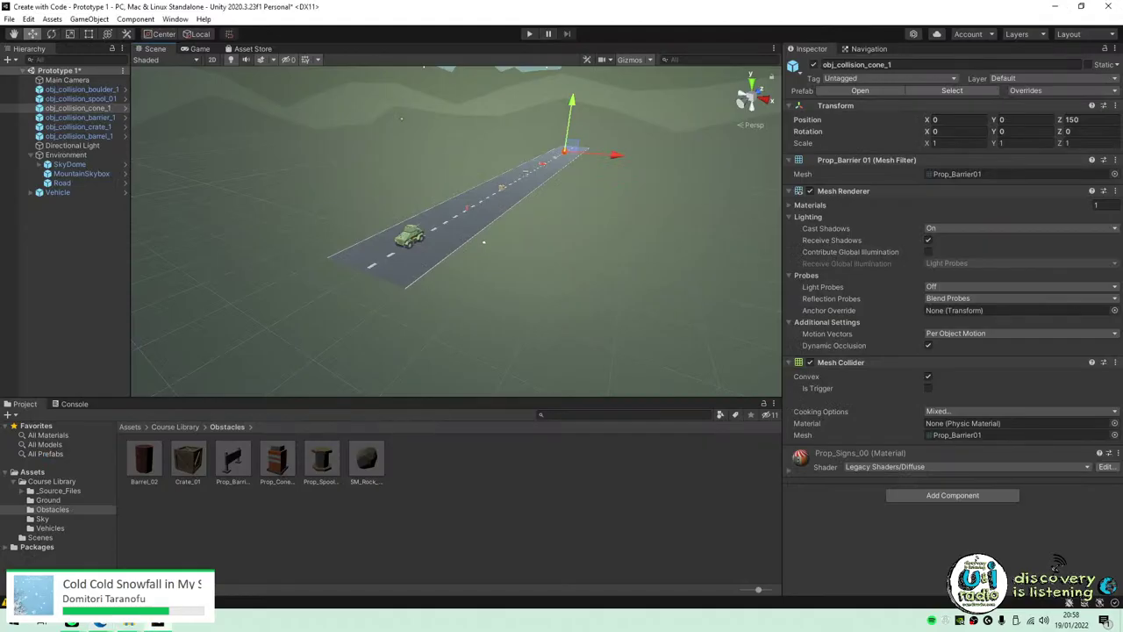
right_drag(508, 300, 190, 306)
key(w)
scroll(532, 311, up, 1)
scroll(530, 321, down, 1)
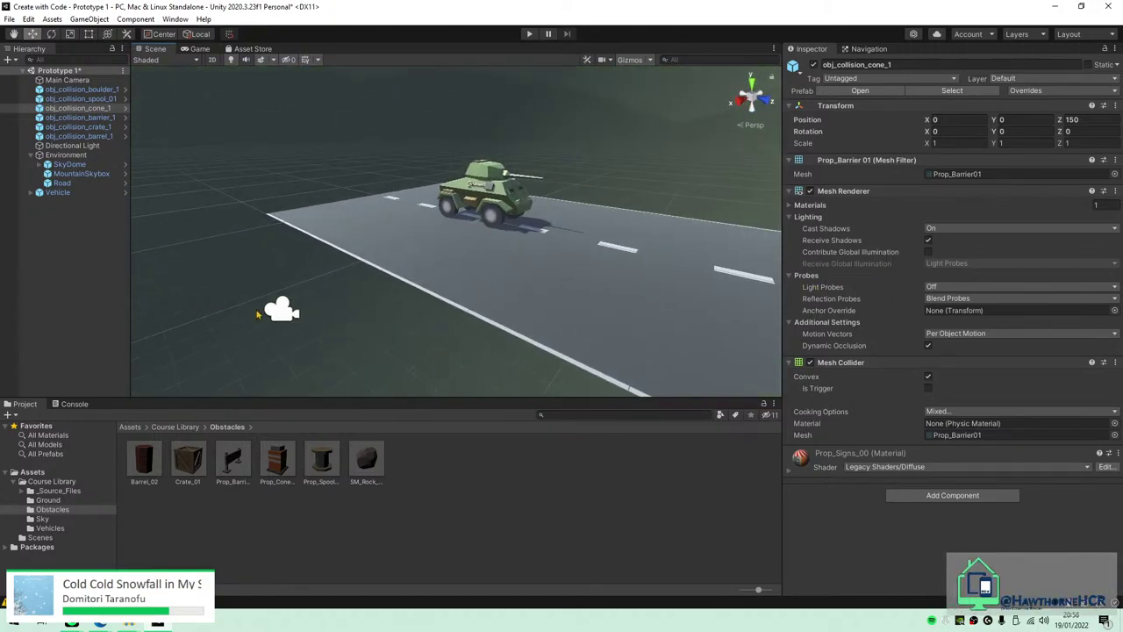
click(279, 310)
right_drag(279, 311, 545, 203)
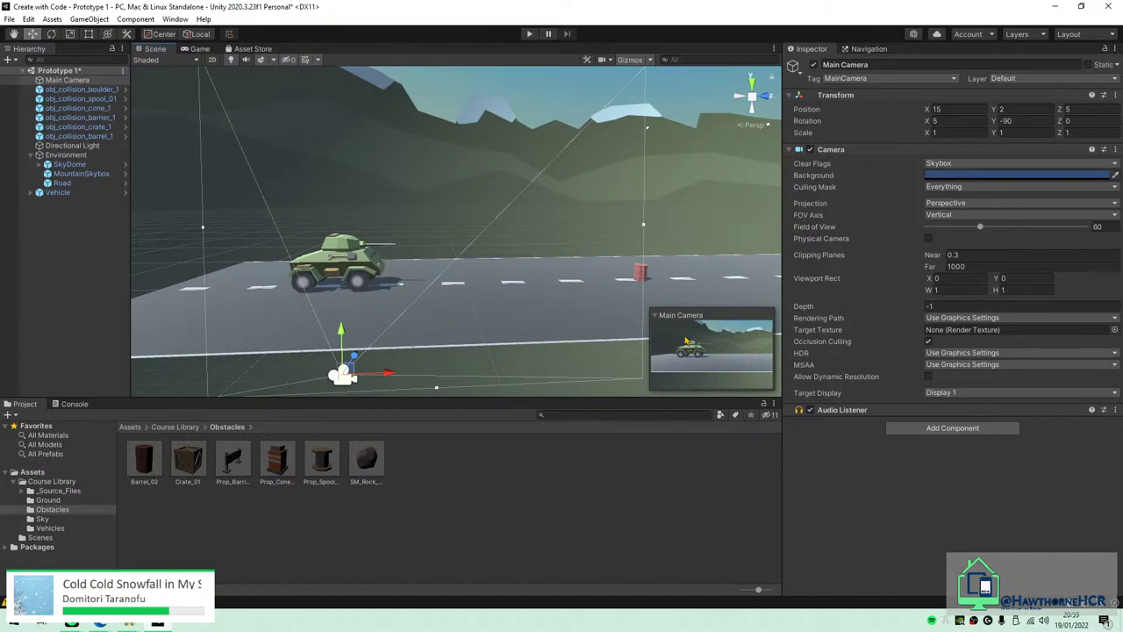
Compare the Game view with the Scene view, and run the game in the Game view.
click(198, 49)
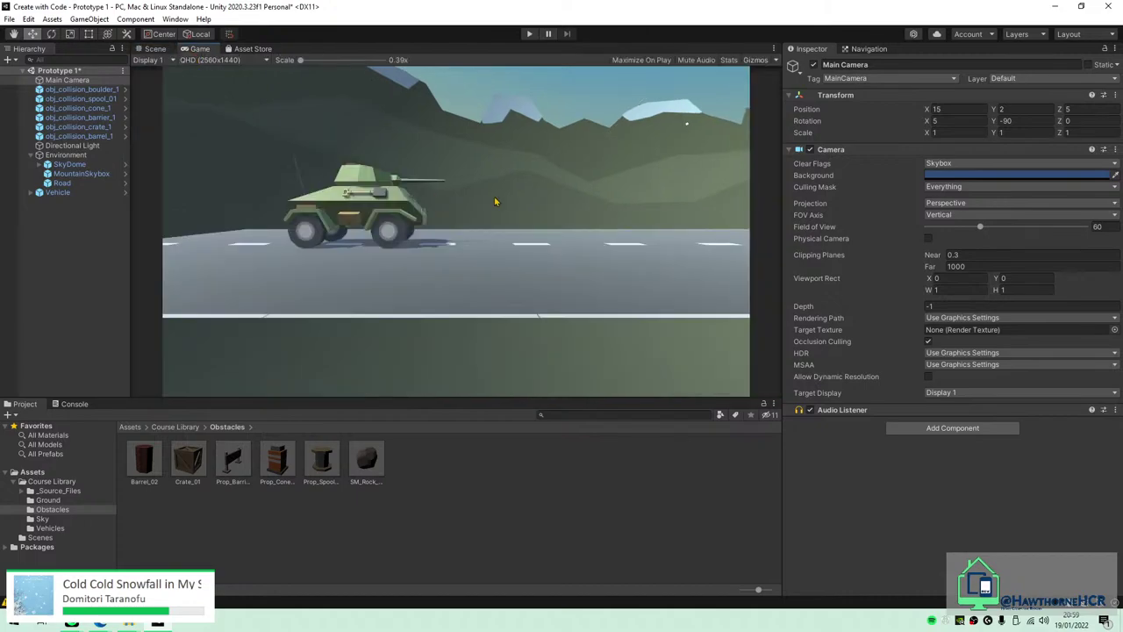
click(156, 49)
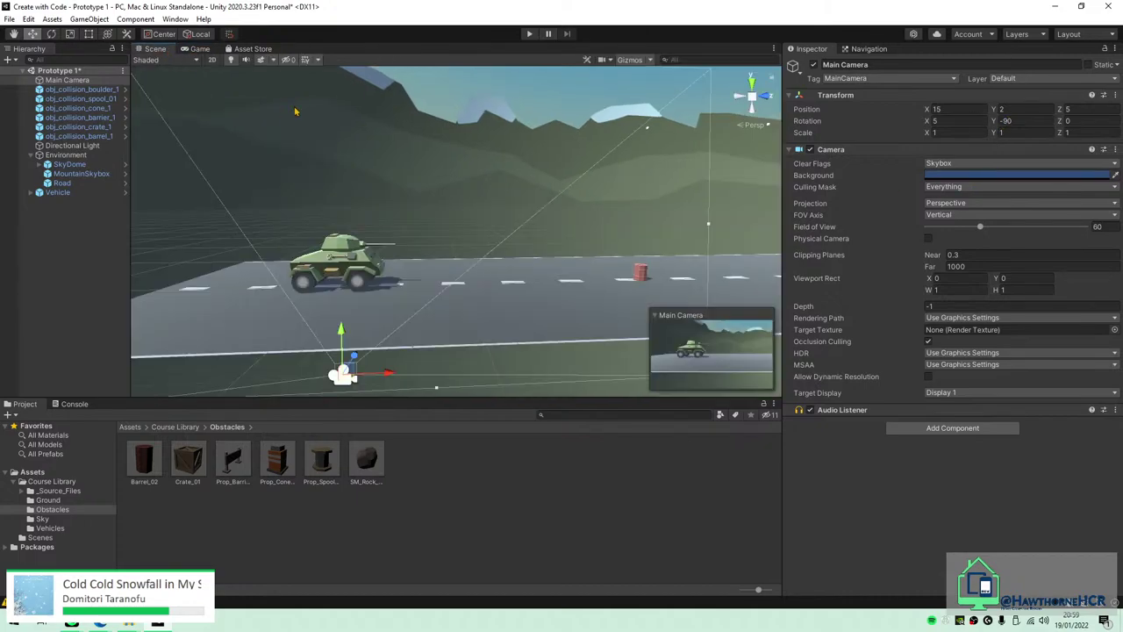
click(198, 49)
click(529, 34)
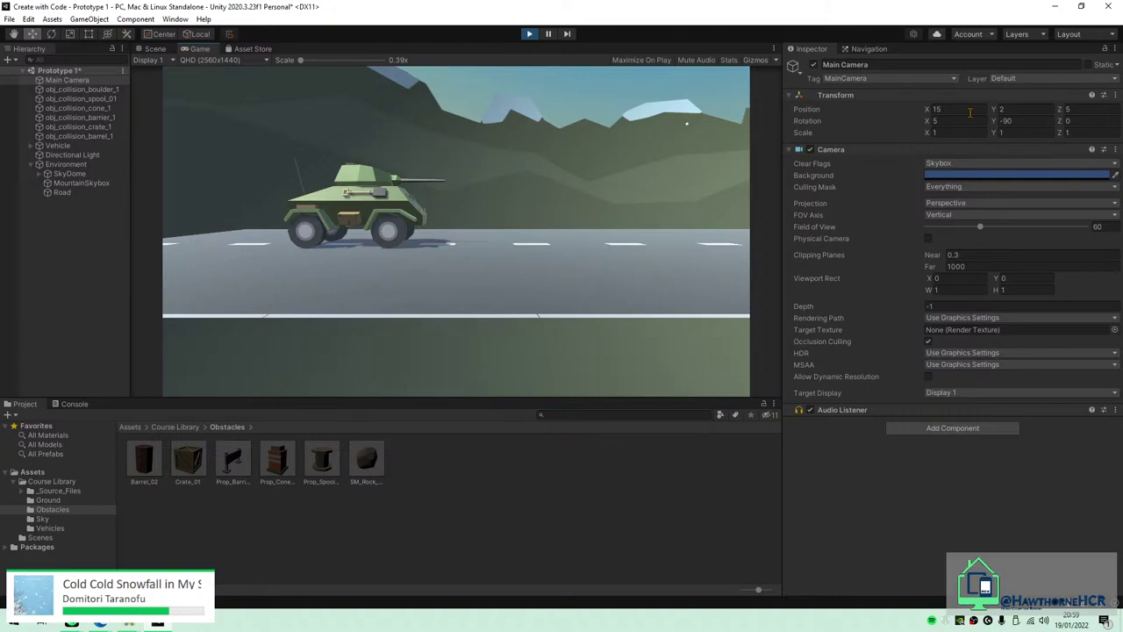
Try an X position of 0 for the main camera in the running game, and undo the change.
key(Tab)
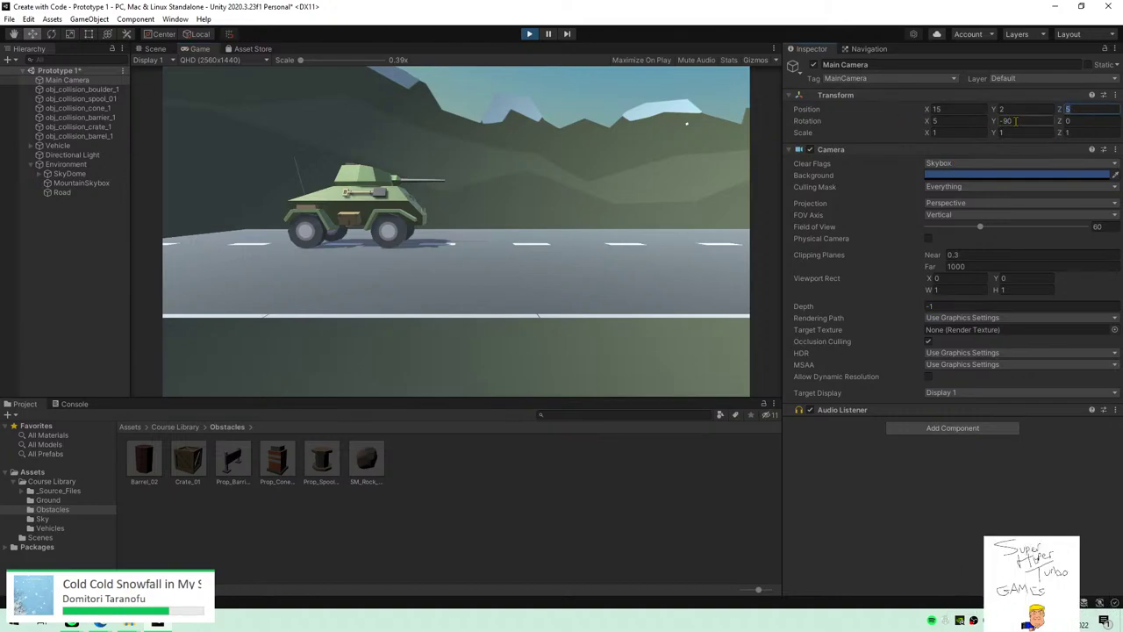
click(955, 109)
text(0)
key(Tab)
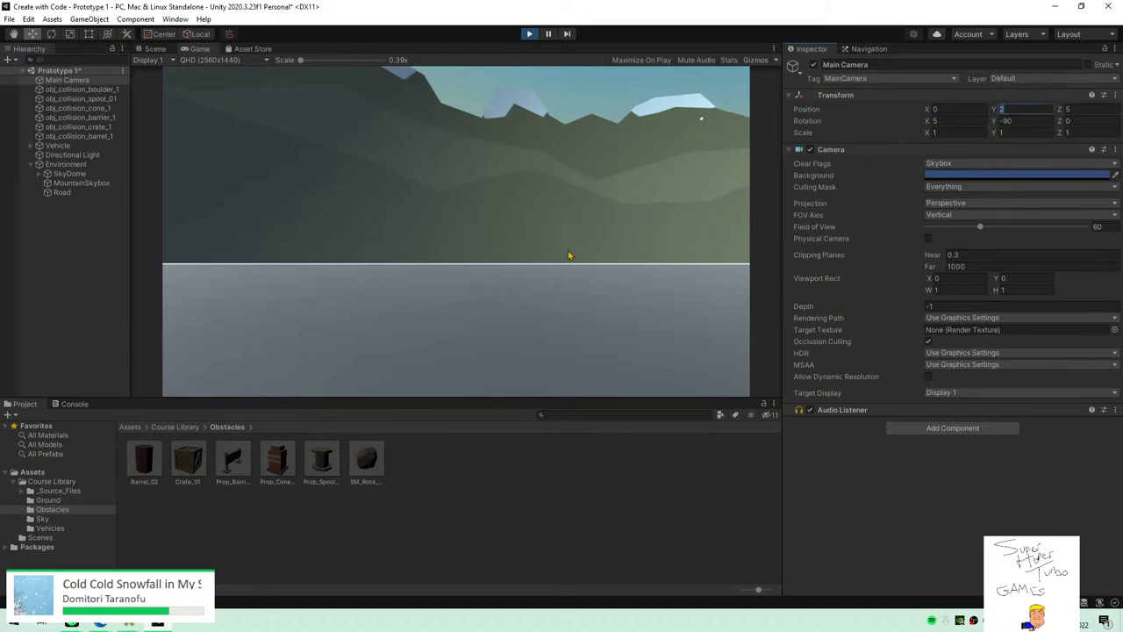
key(ctrl+z)
click(397, 214)
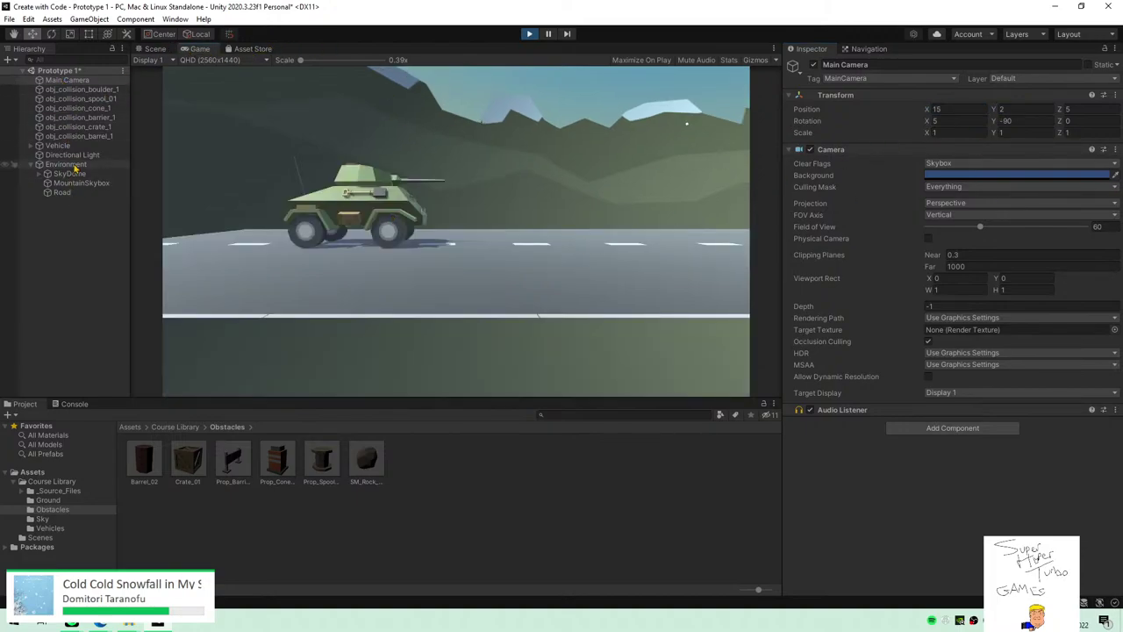
Set the vehicle's Z position to 15 in the running game, and compare its placement in the Scene and Game views.
click(66, 145)
click(1083, 109)
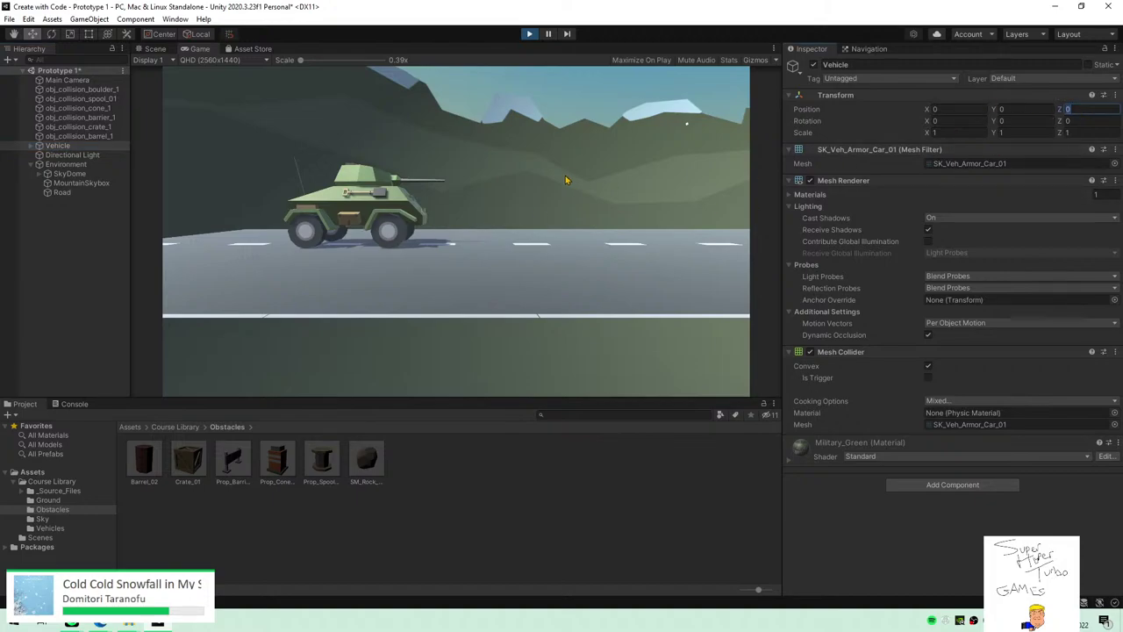
text(15)
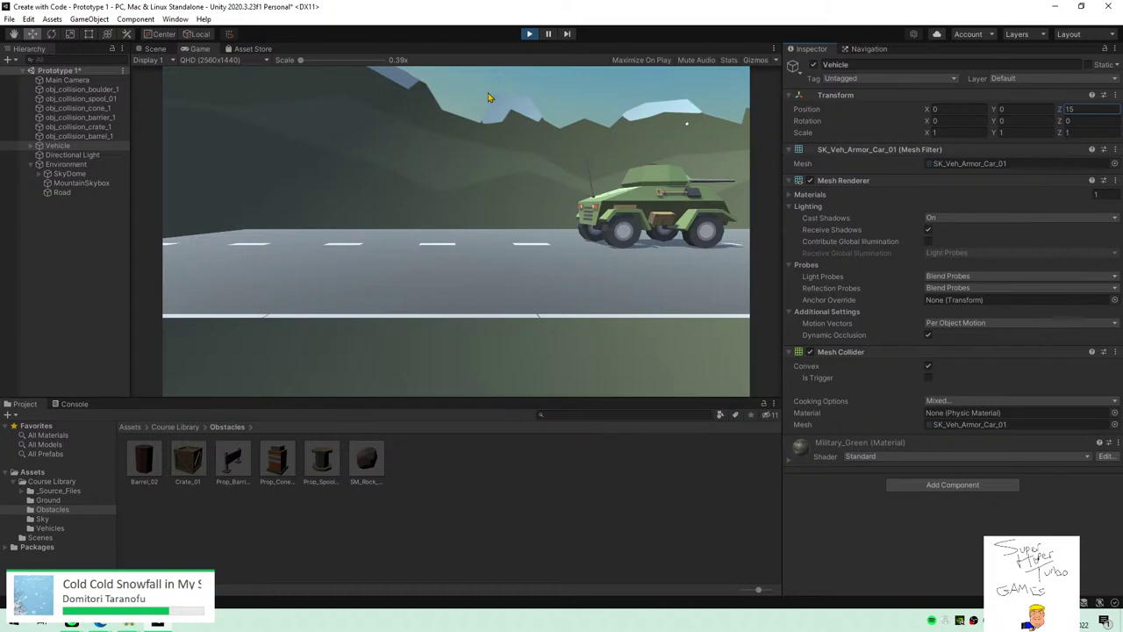
click(152, 49)
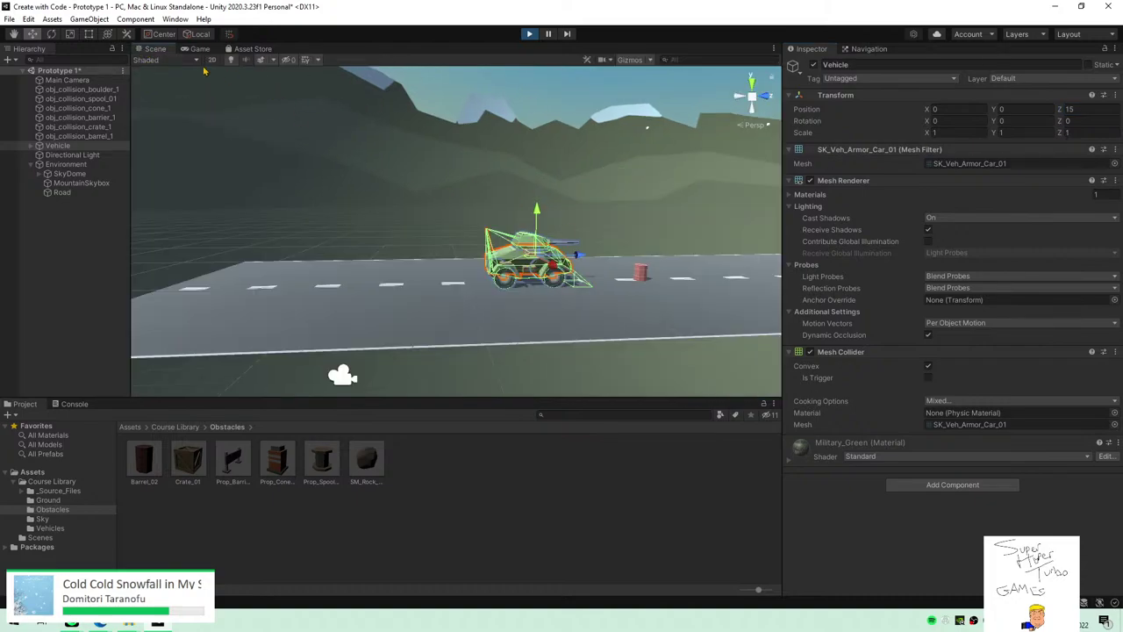
click(200, 49)
Stop the running game and return to the Scene view of the vehicle on the road.
click(529, 33)
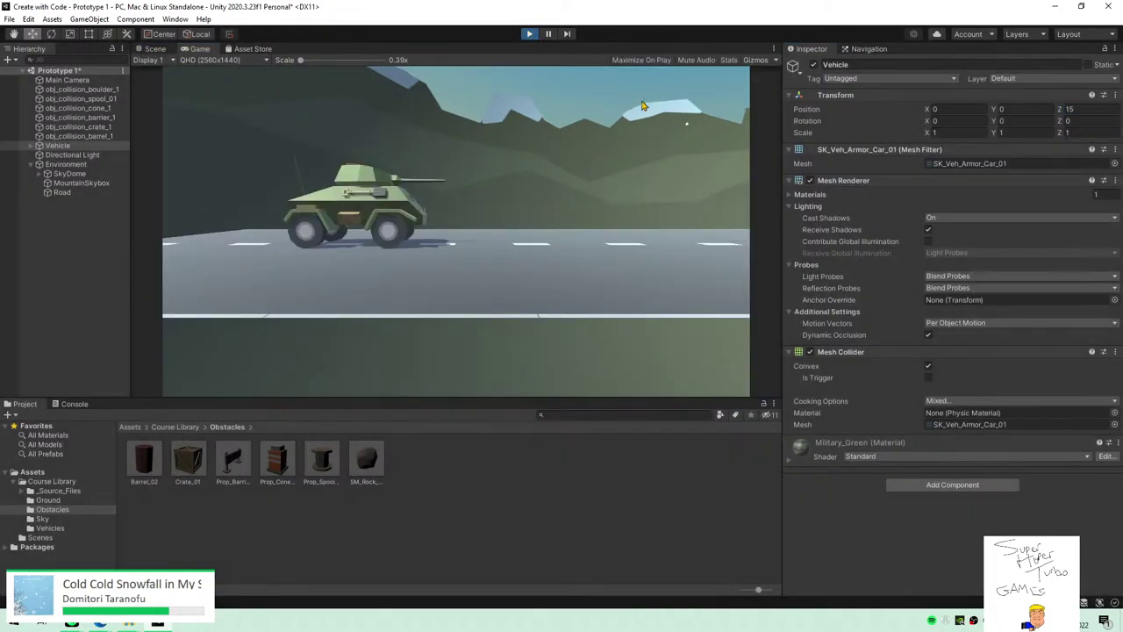
click(154, 49)
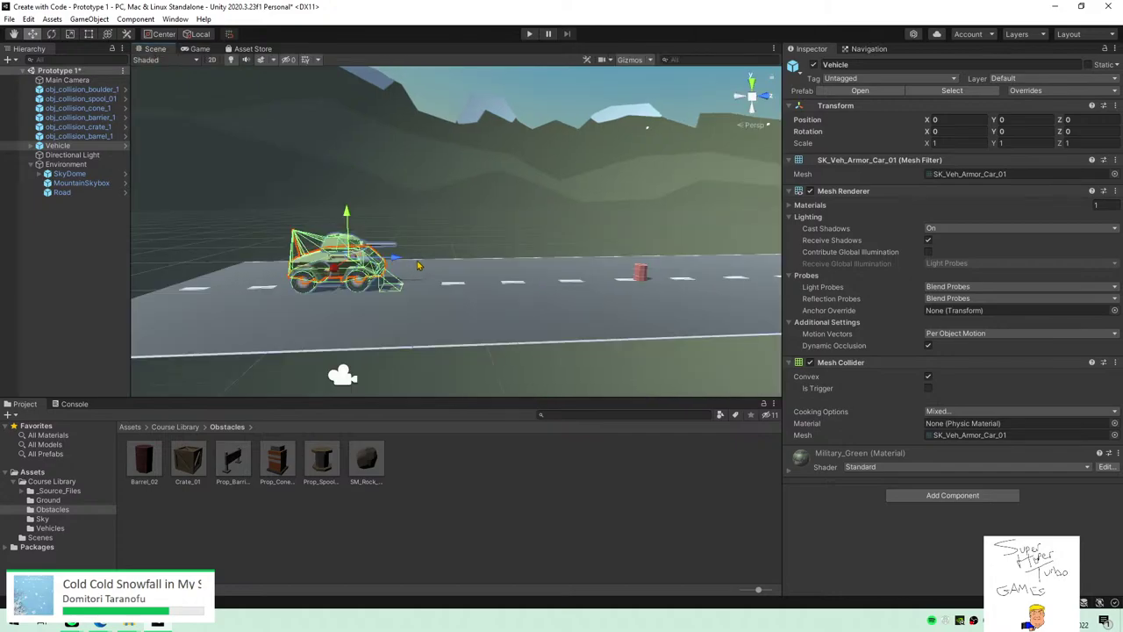
right_drag(438, 266, 431, 288)
Switch to the Lesson 1.1 page in the browser and look ahead through steps 6 and 7.
mouse_move(100, 623)
click(57, 562)
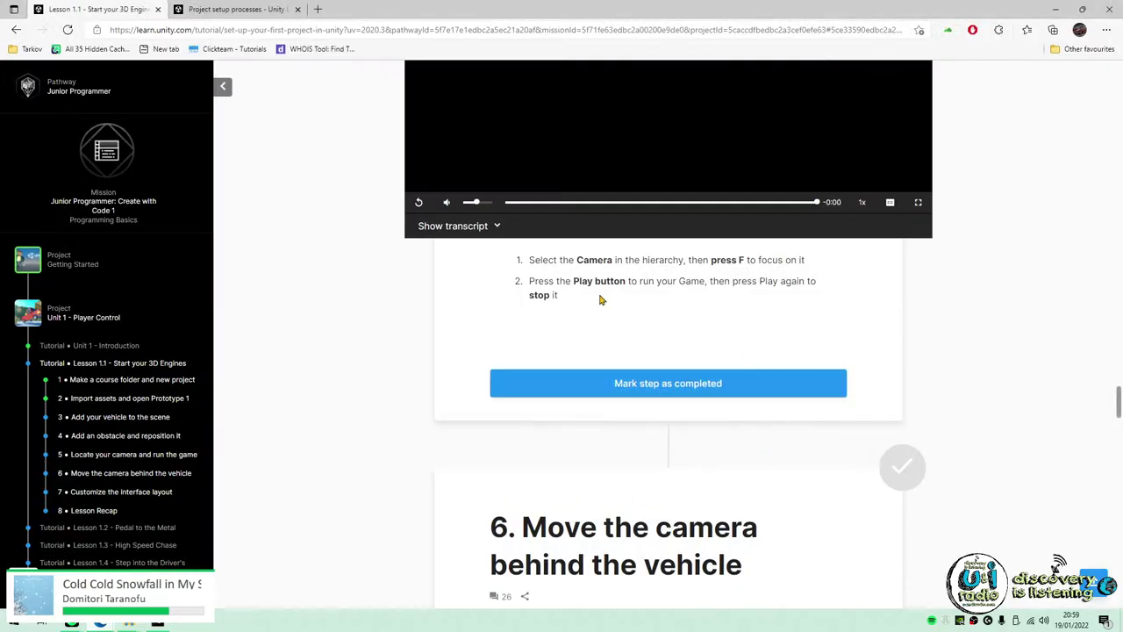
scroll(591, 293, down, 5)
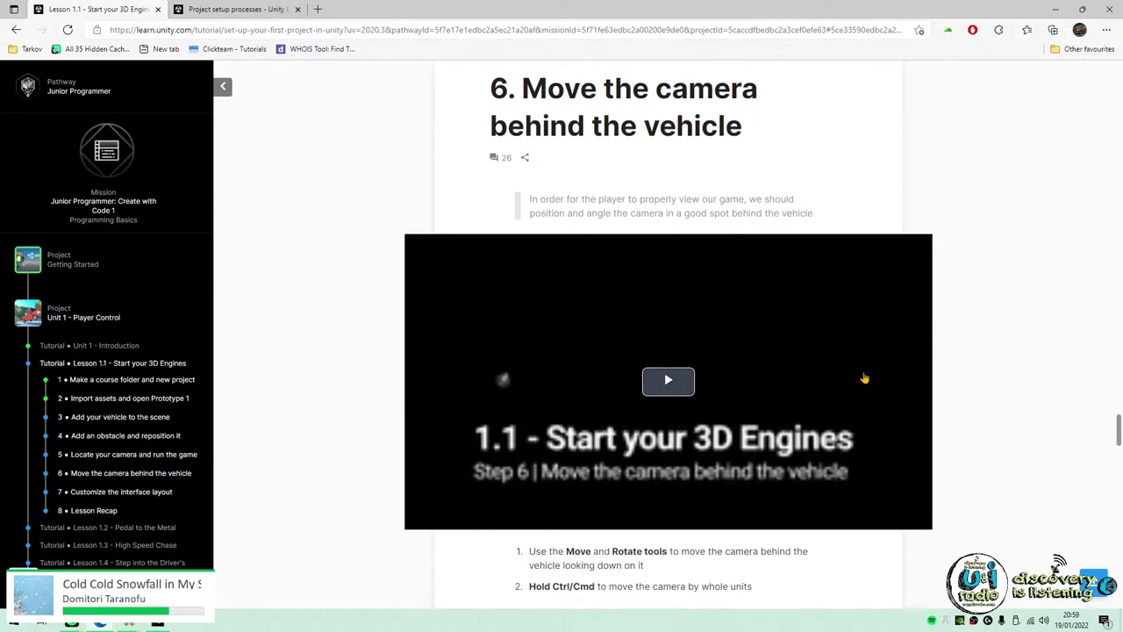
scroll(920, 396, down, 3)
scroll(912, 404, up, 2)
scroll(889, 423, down, 1)
scroll(889, 434, down, 12)
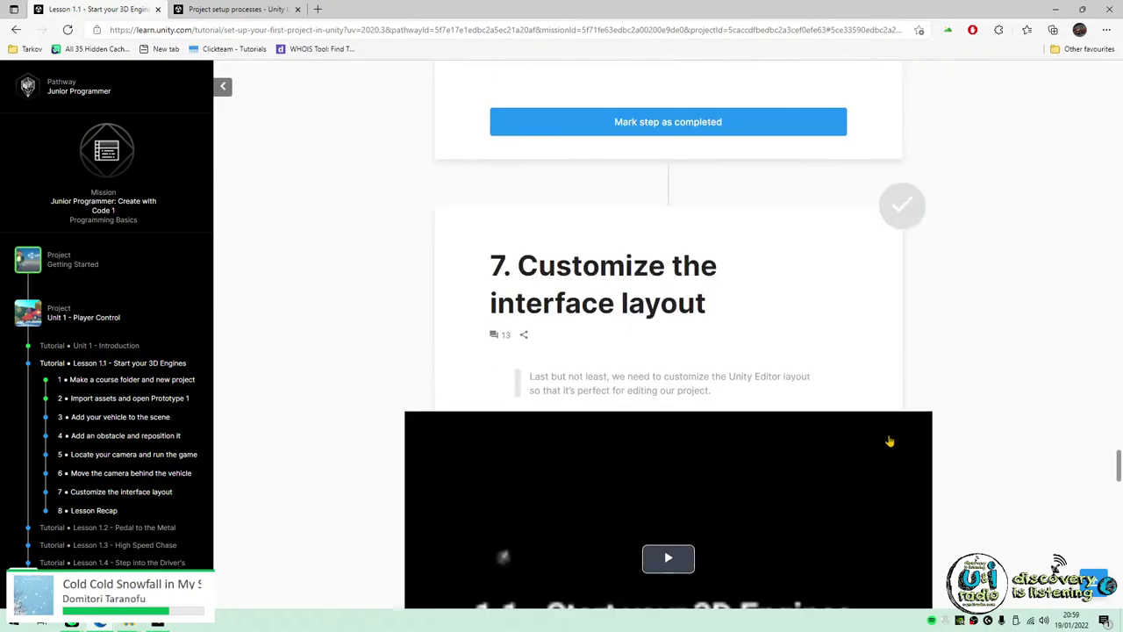
Go back to step 6, "Move the camera behind the vehicle", and play its tutorial video full screen.
scroll(888, 456, up, 10)
scroll(888, 470, up, 4)
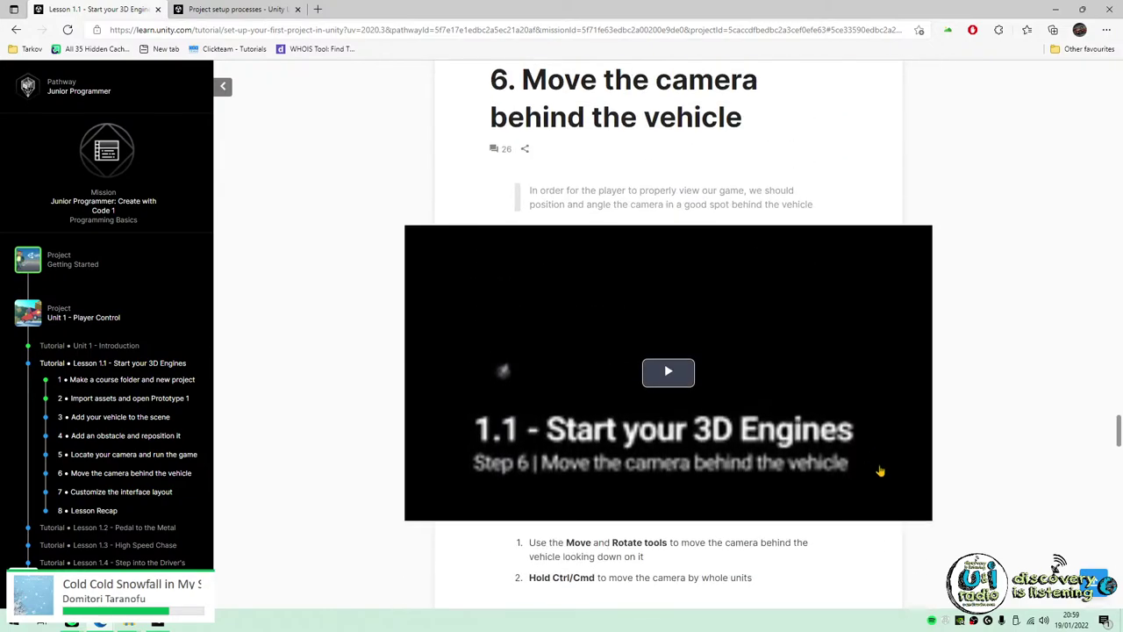
click(667, 379)
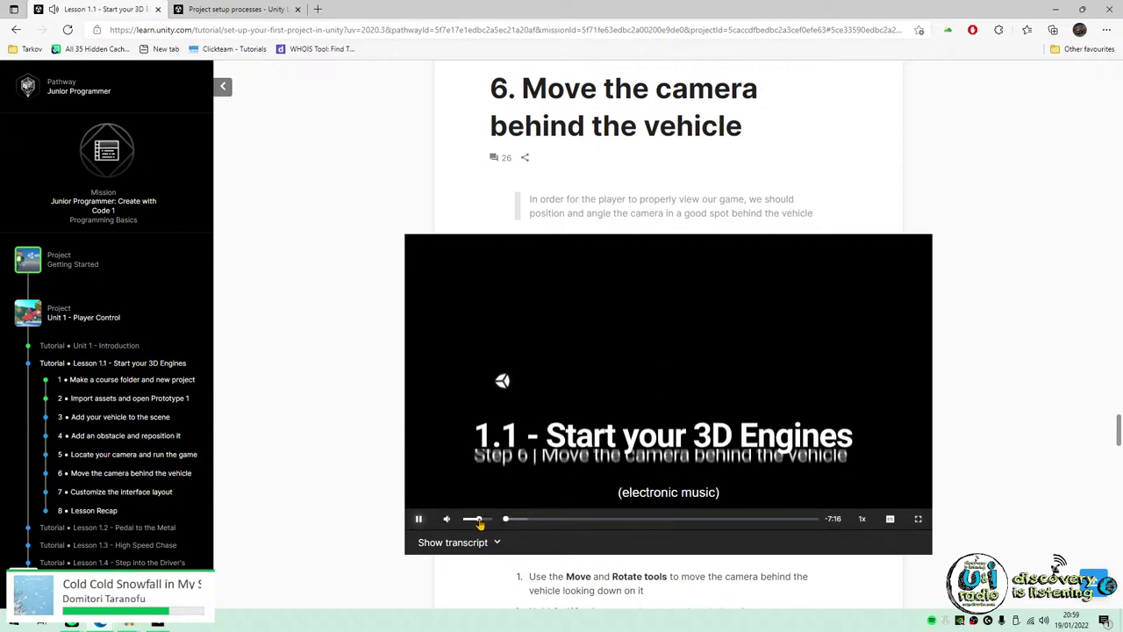
click(918, 519)
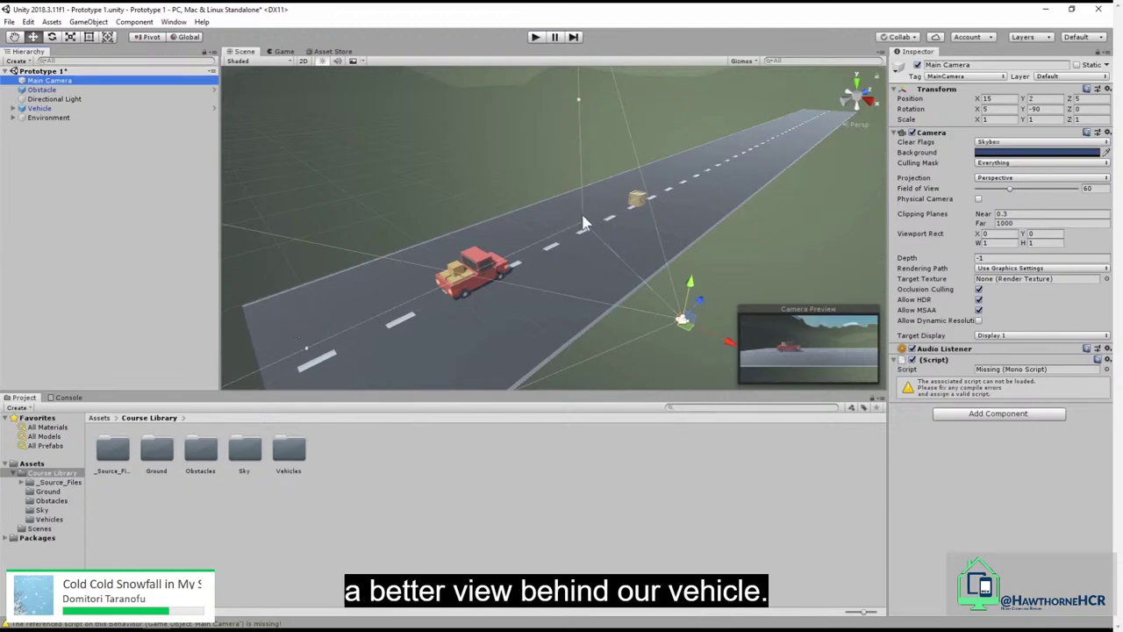
right_drag(602, 231, 650, 241)
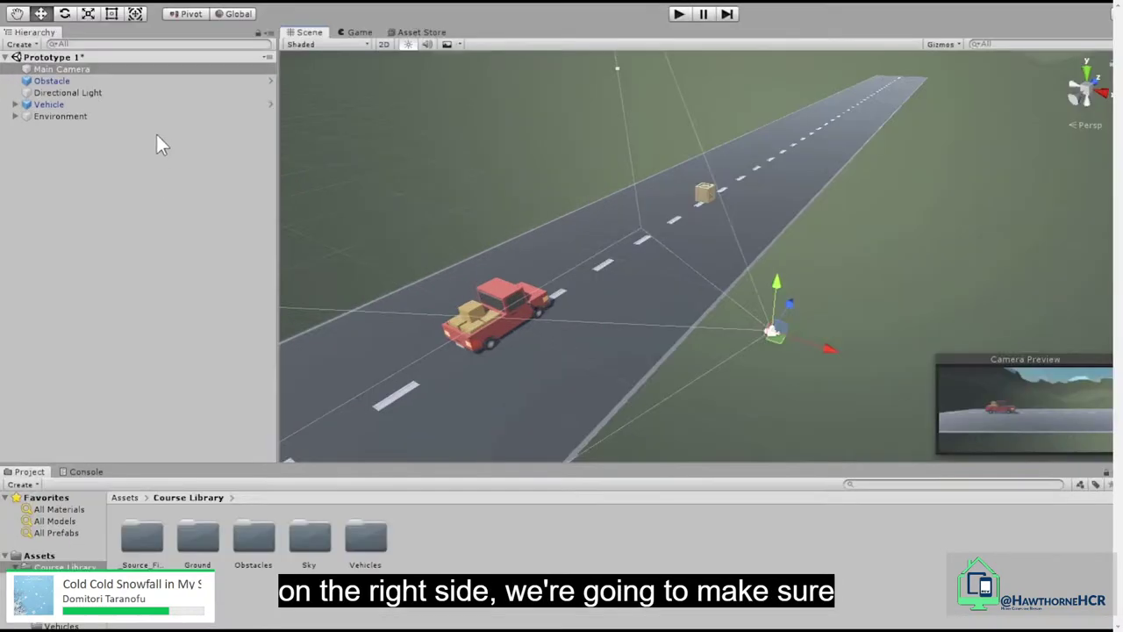
click(146, 68)
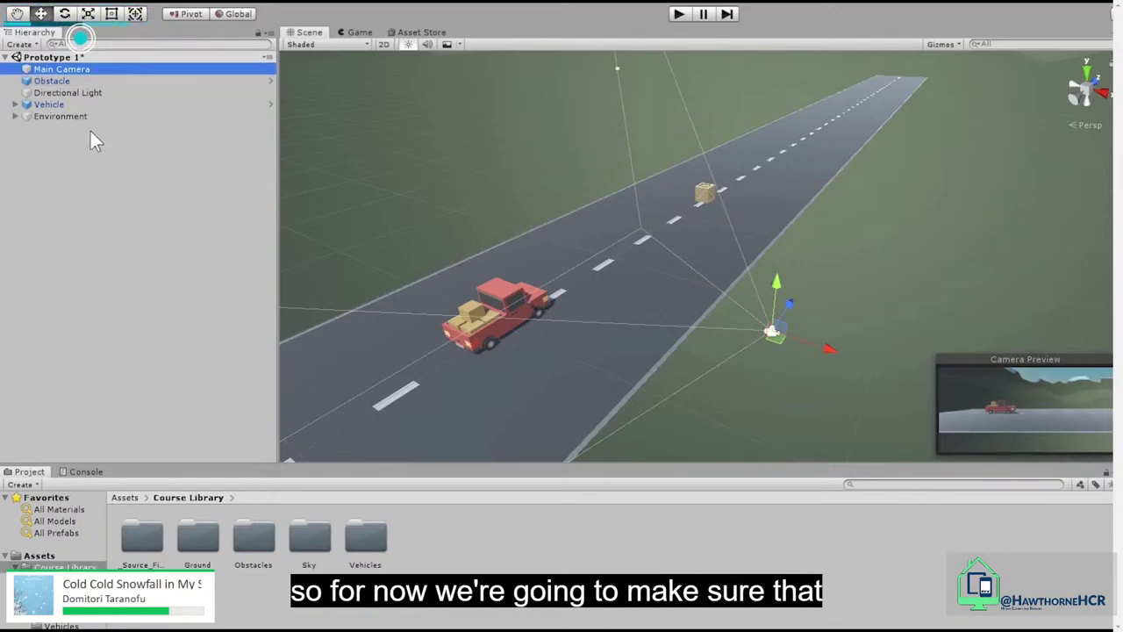
click(41, 14)
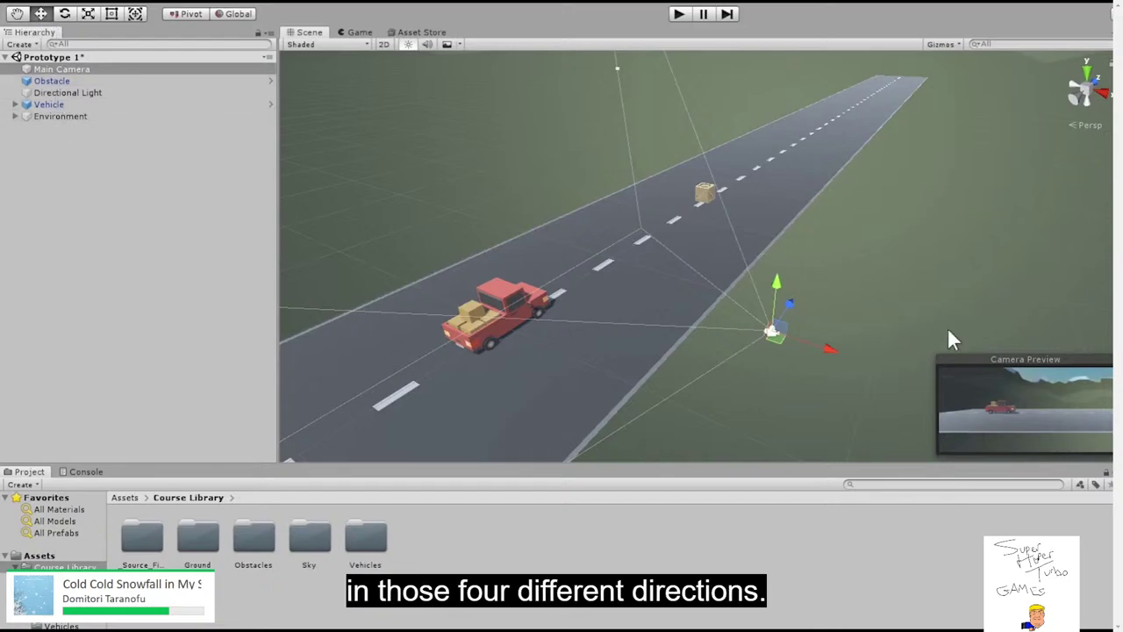
right_drag(902, 296, 869, 340)
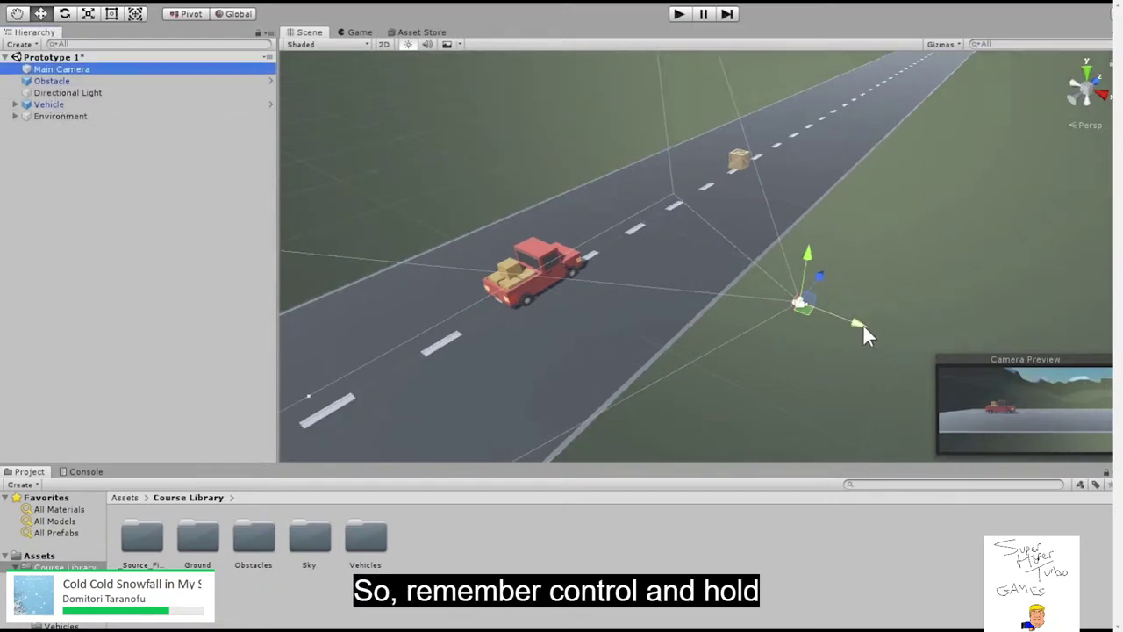
drag(860, 325, 607, 203)
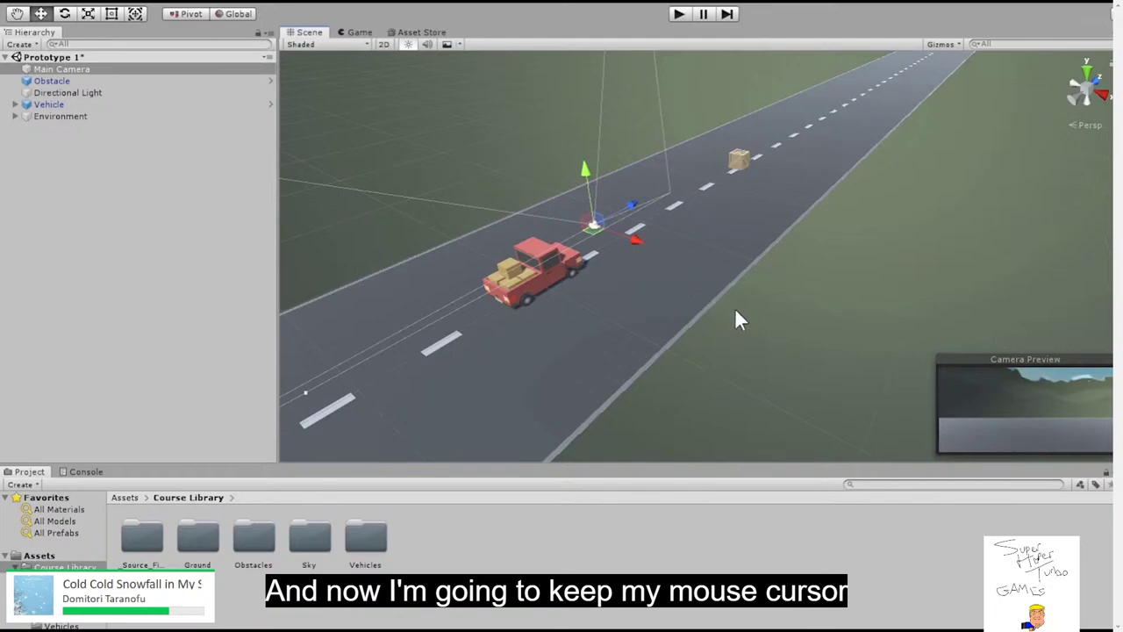
key(f)
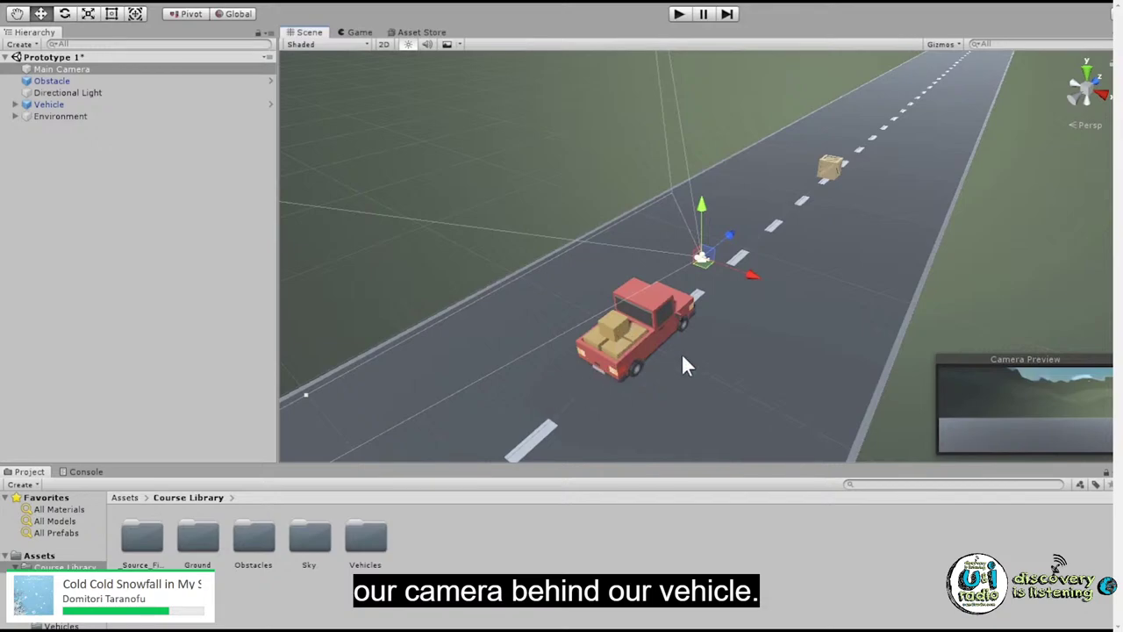
click(742, 235)
ctrl+drag(742, 235, 617, 329)
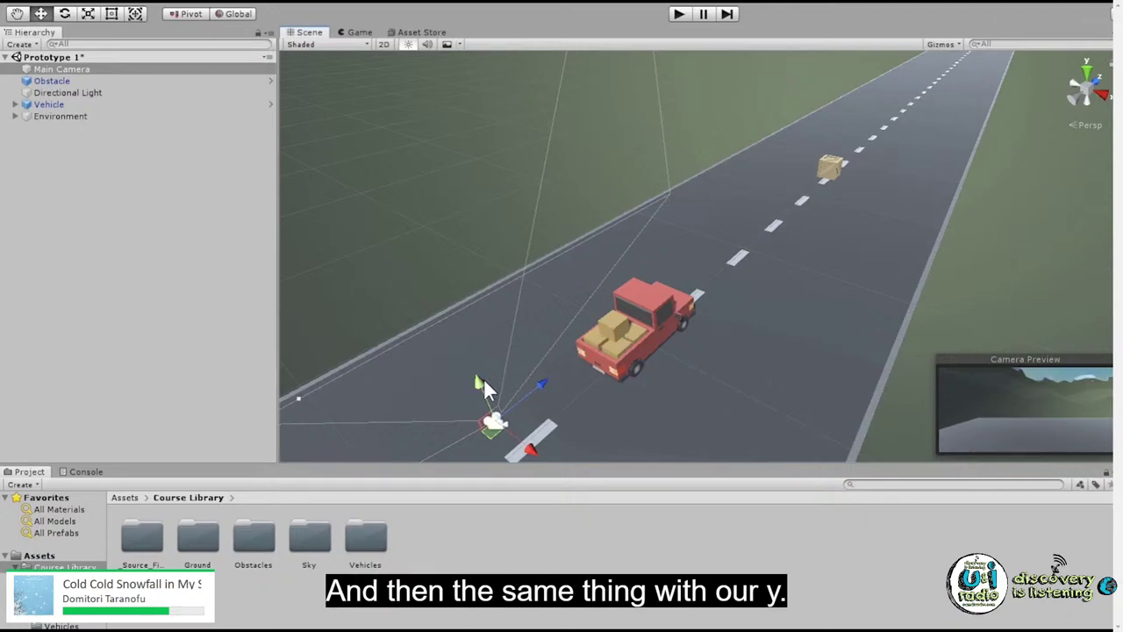
drag(484, 378, 483, 378)
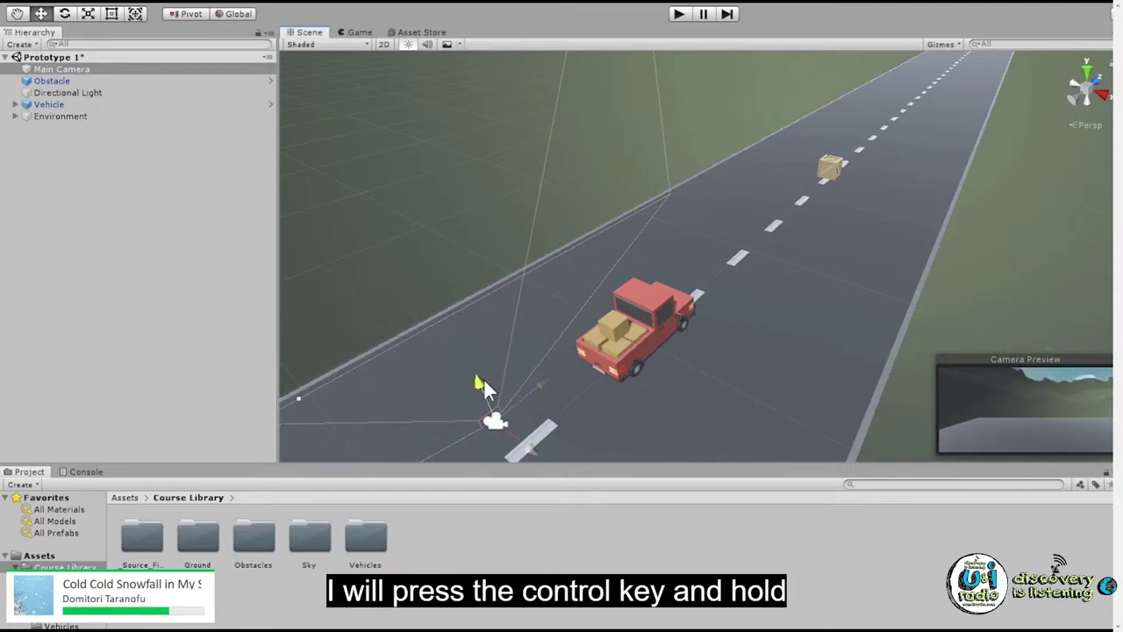
ctrl+drag(484, 378, 465, 321)
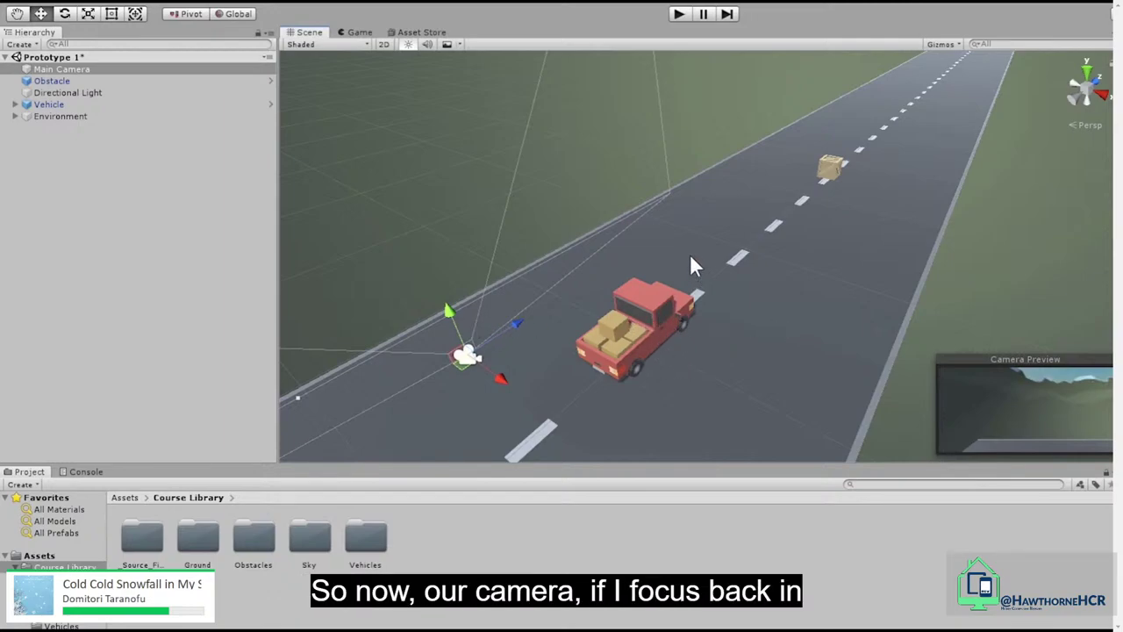
key(f)
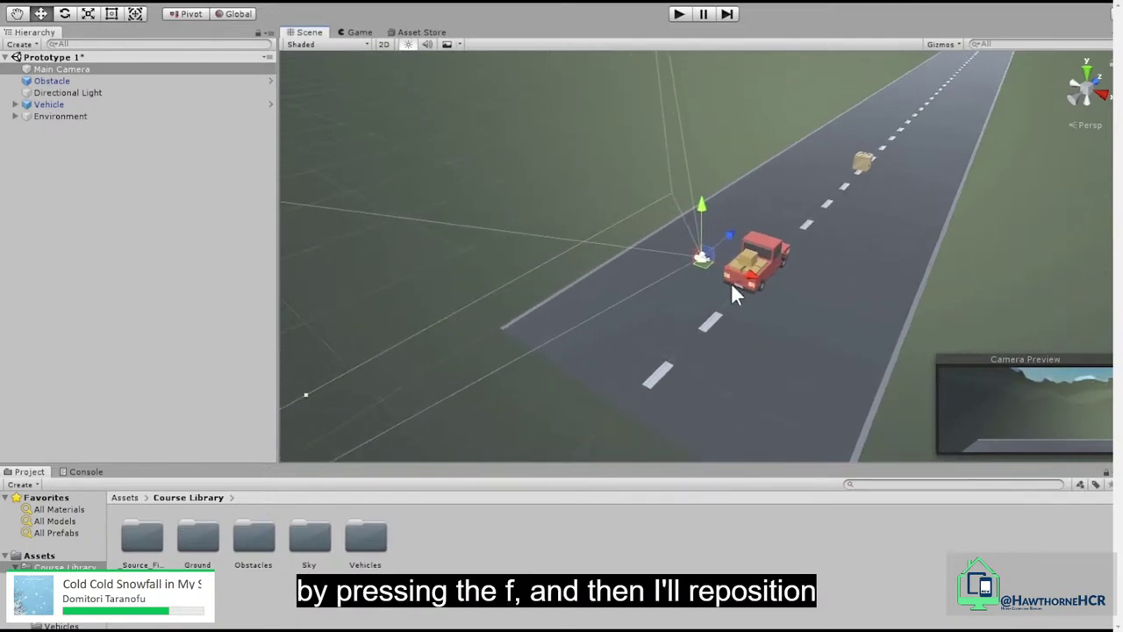
alt+drag(722, 307, 922, 313)
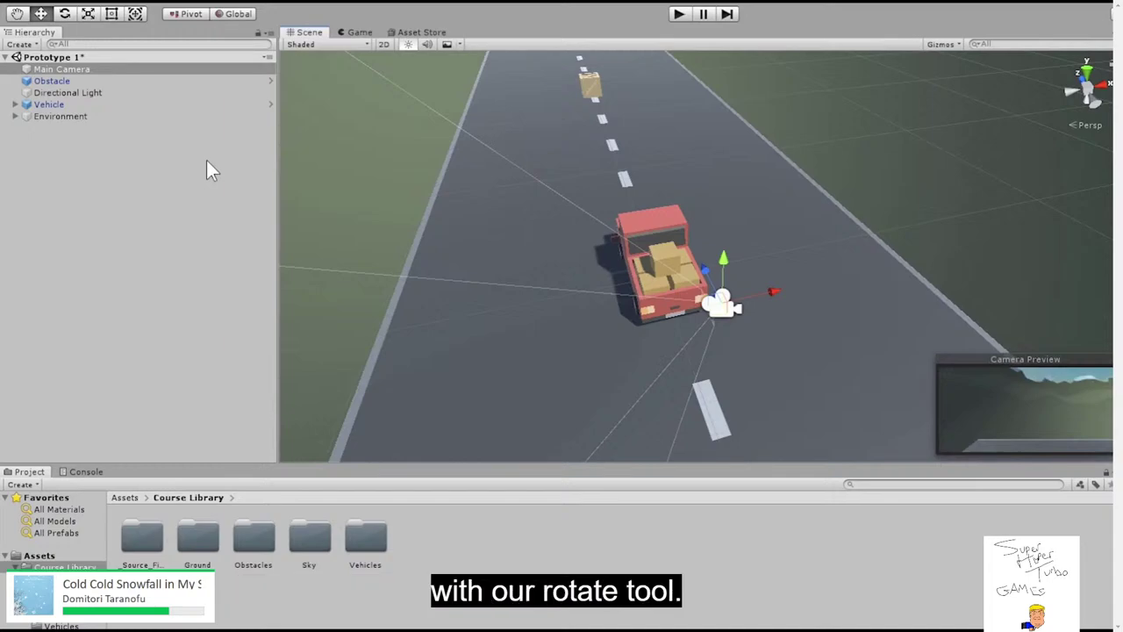
click(65, 14)
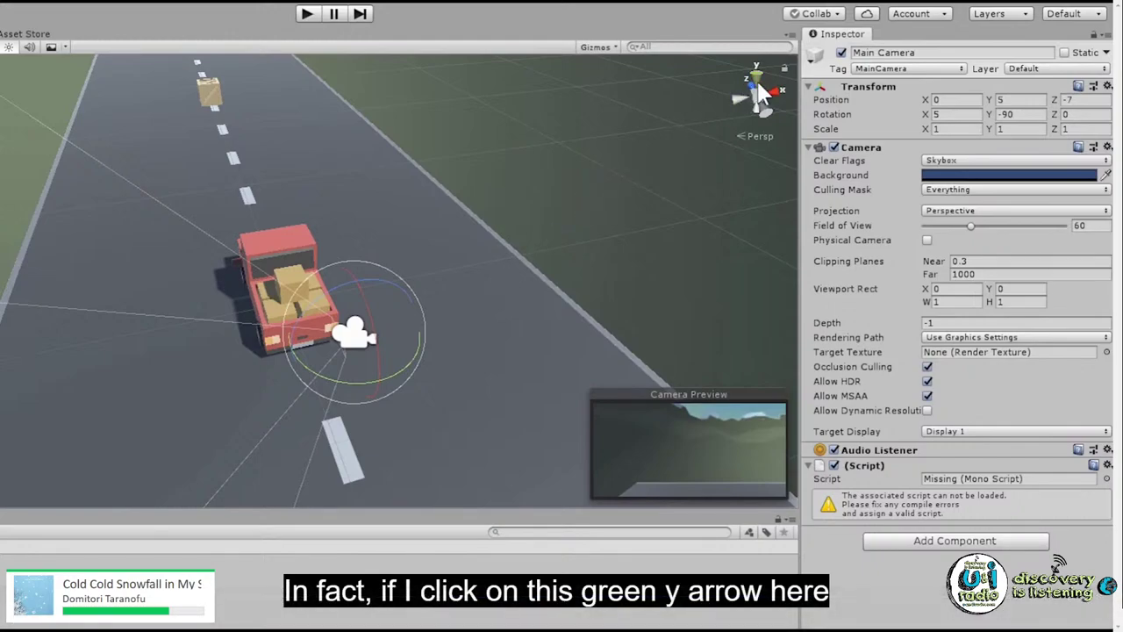
Exit full-screen playback of the step 6 video briefly and show it full screen again.
mouse_move(460, 618)
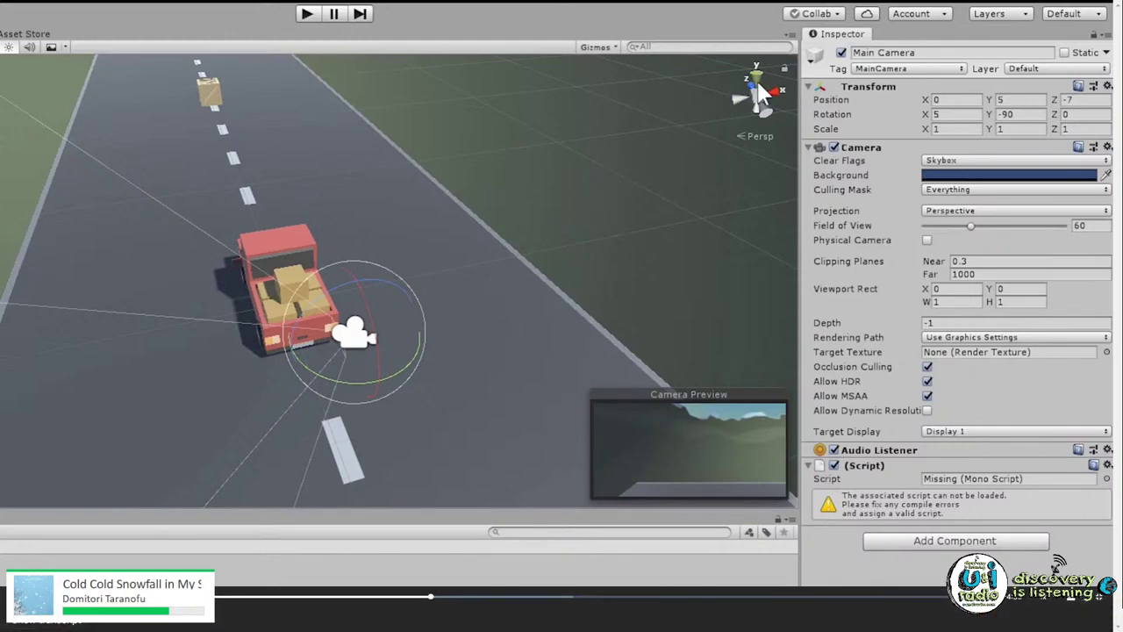
click(759, 81)
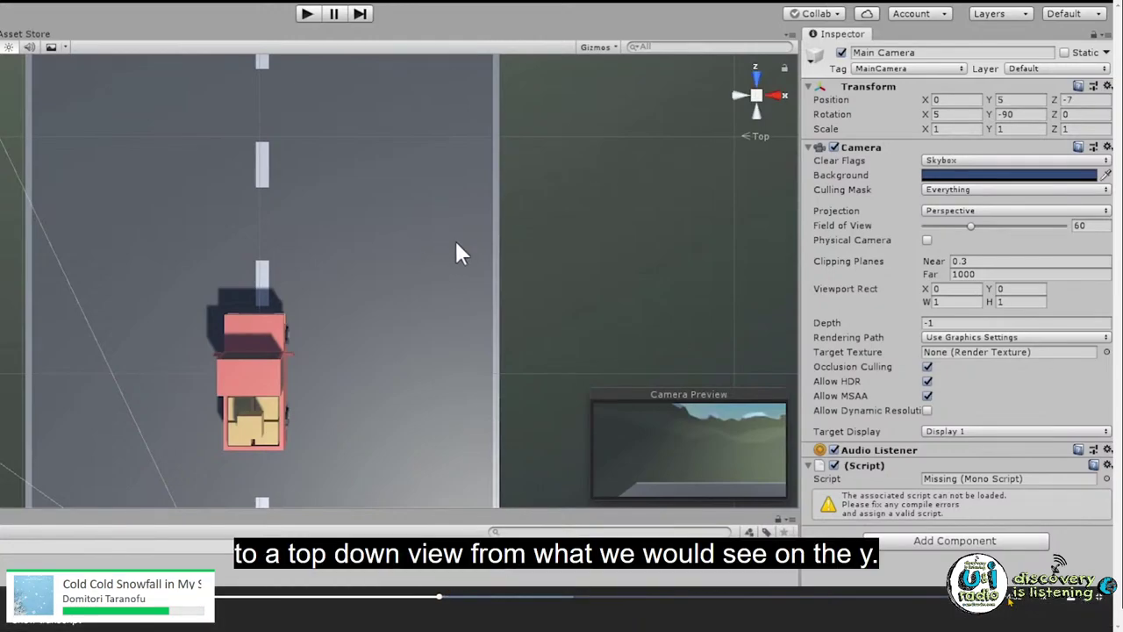
key(Escape)
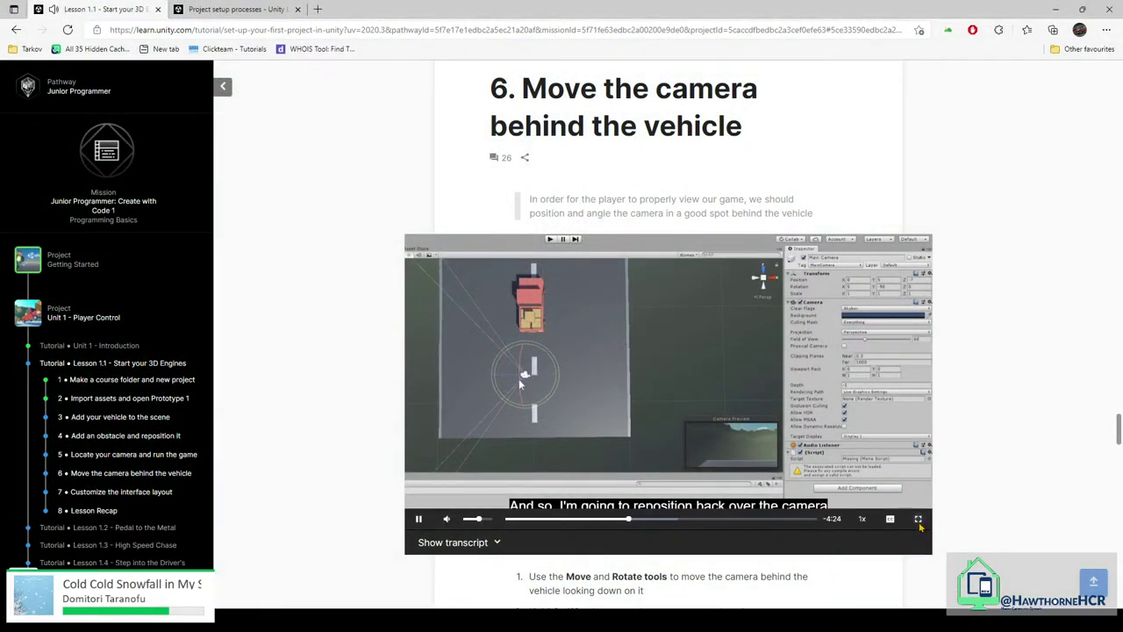
click(917, 519)
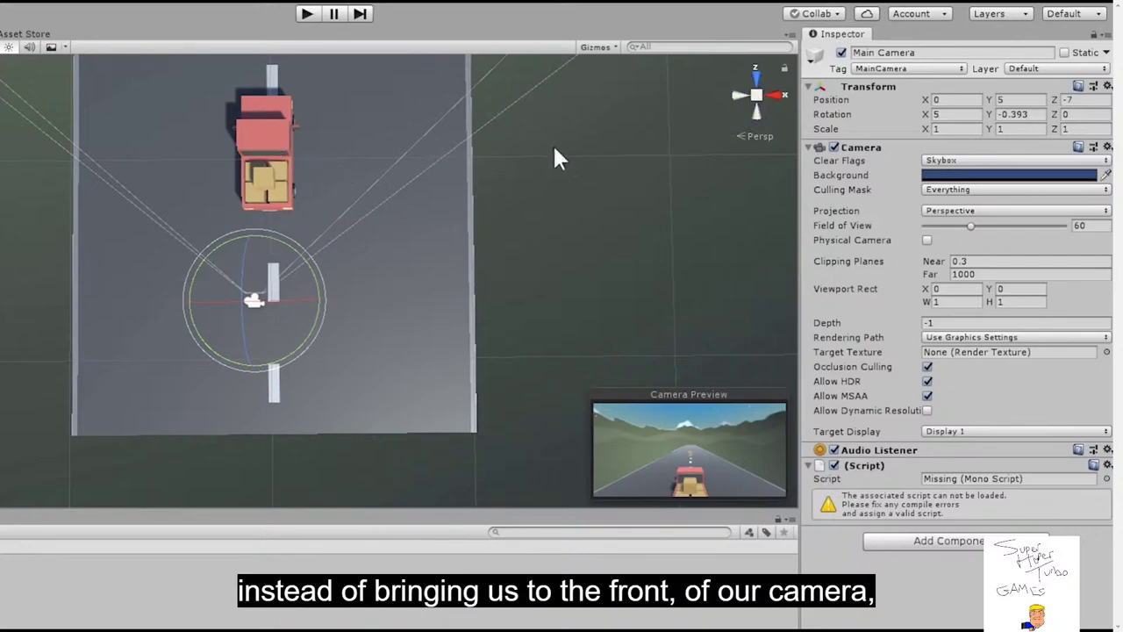
click(754, 113)
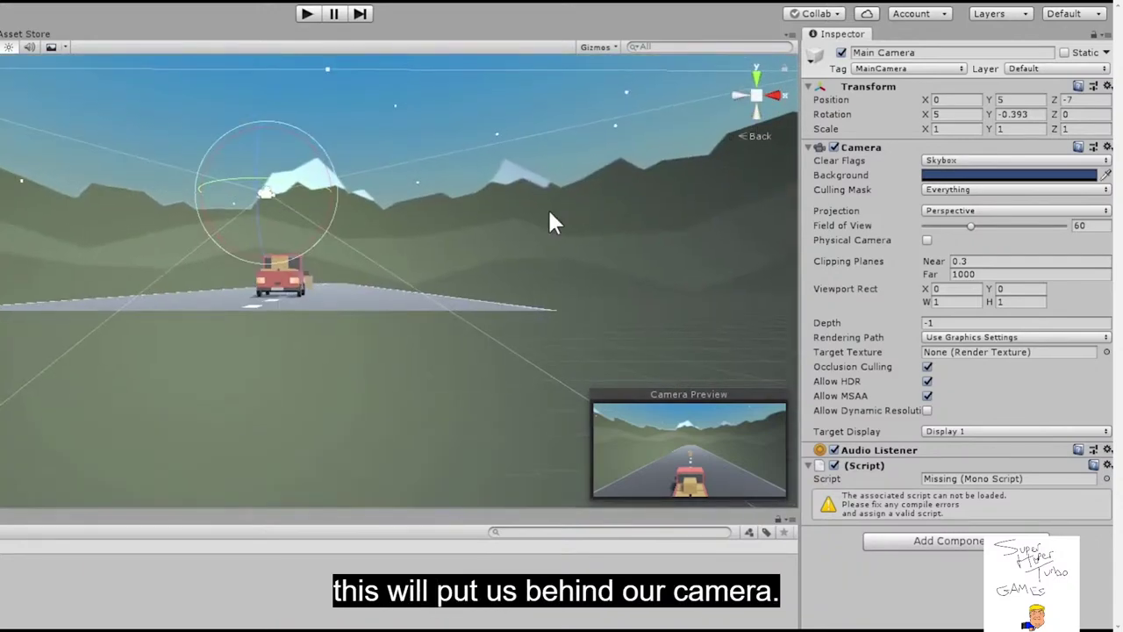
alt+drag(551, 225, 474, 281)
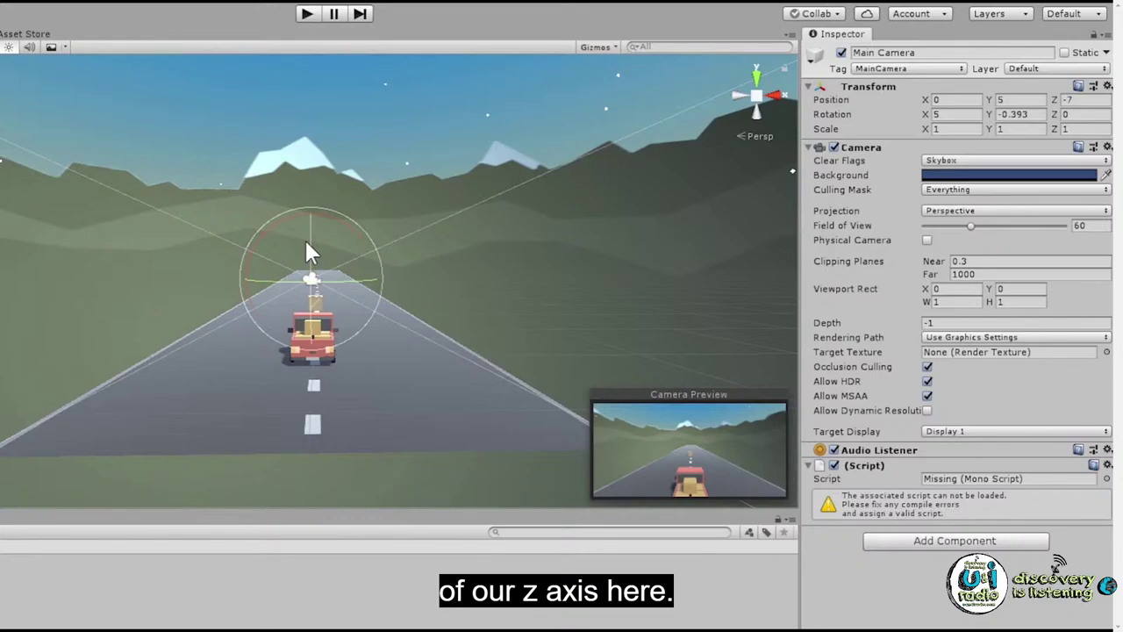
click(772, 94)
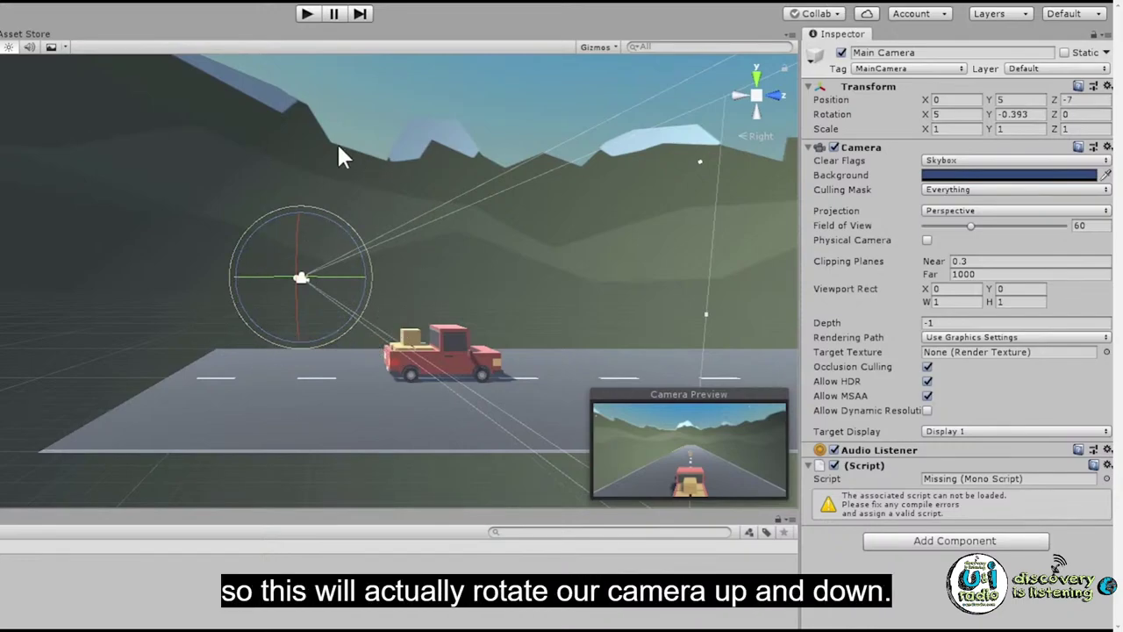
drag(261, 226, 298, 228)
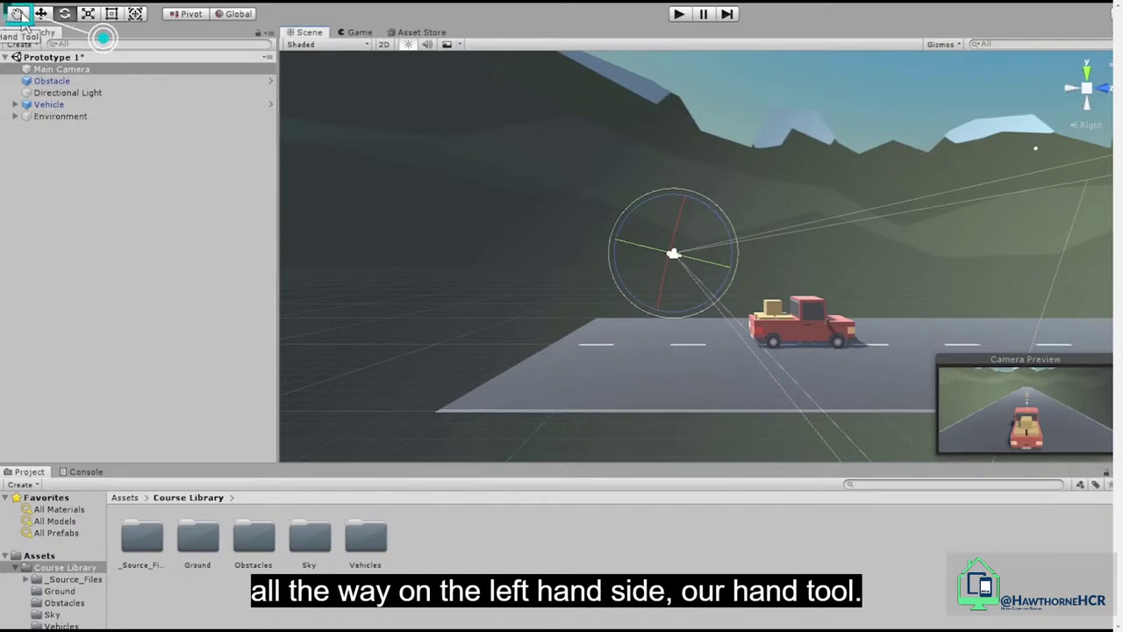
click(18, 14)
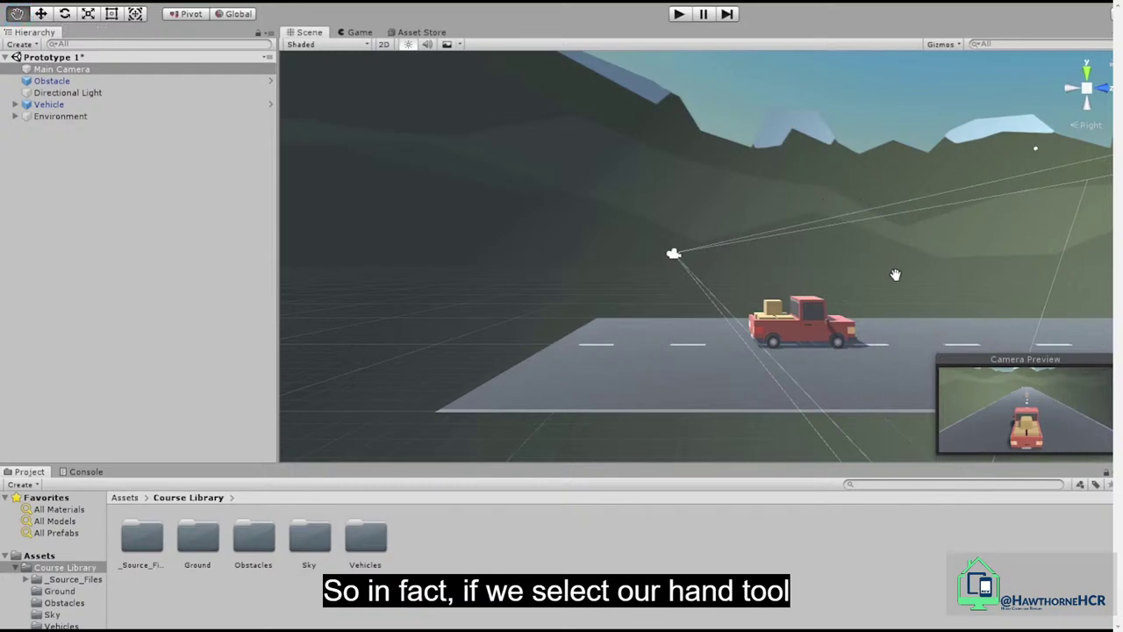
Watch the full-screen step 6 video demonstrate the Hand, Move, Rotate, Scale, Rect and Transform tools on the camera and vehicle.
mouse_move(906, 260)
mouse_down()
mouse_move(887, 246)
mouse_move(800, 284)
mouse_move(898, 351)
mouse_move(960, 258)
mouse_move(898, 251)
mouse_move(770, 321)
mouse_move(825, 186)
mouse_move(987, 300)
mouse_move(917, 262)
mouse_move(917, 235)
mouse_move(896, 308)
mouse_move(891, 248)
mouse_move(891, 298)
mouse_move(898, 269)
mouse_up()
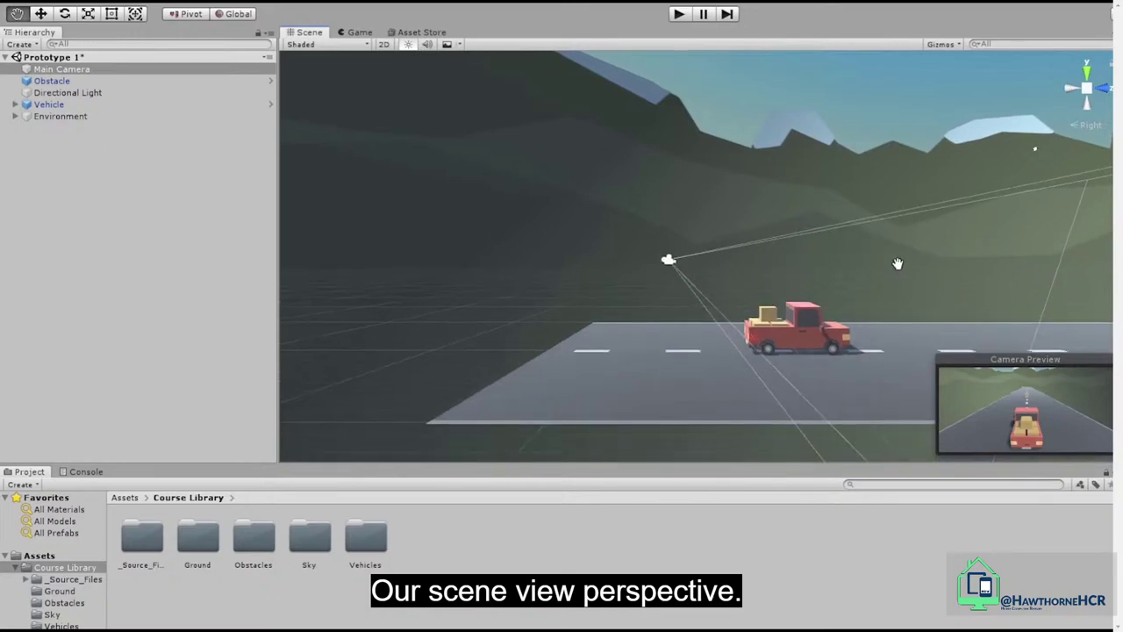
click(40, 13)
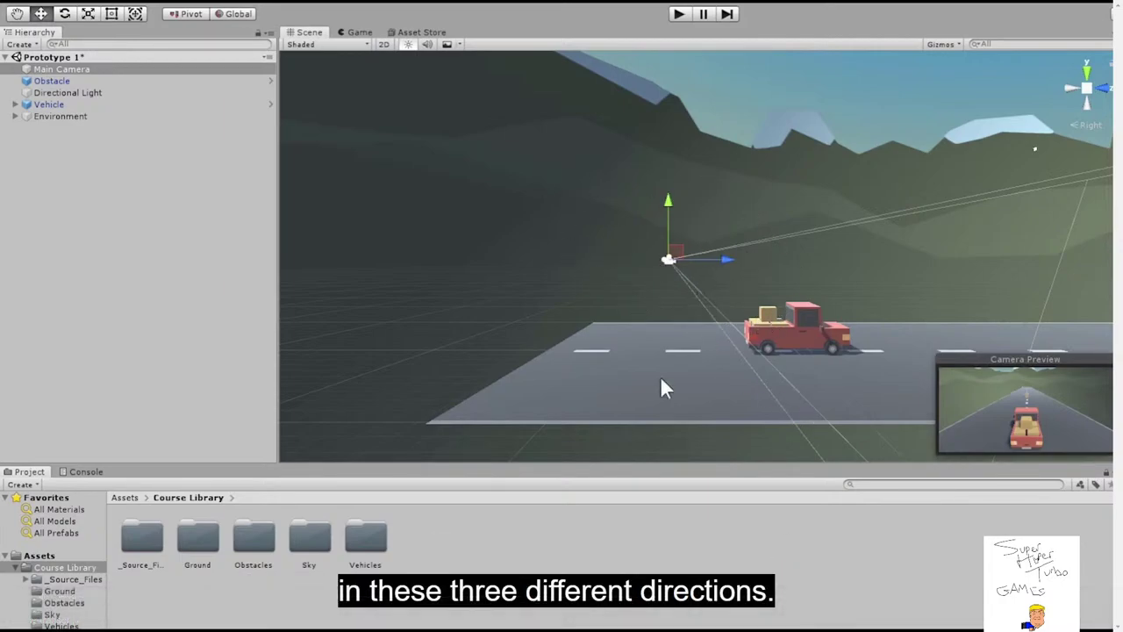
alt+drag(539, 191, 761, 329)
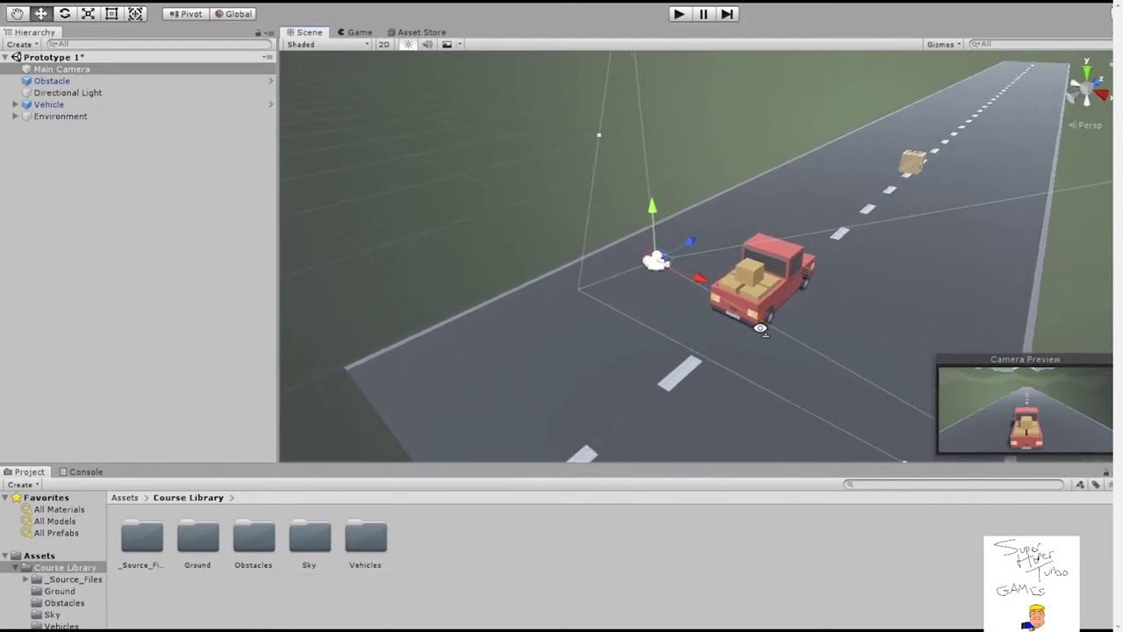
click(64, 13)
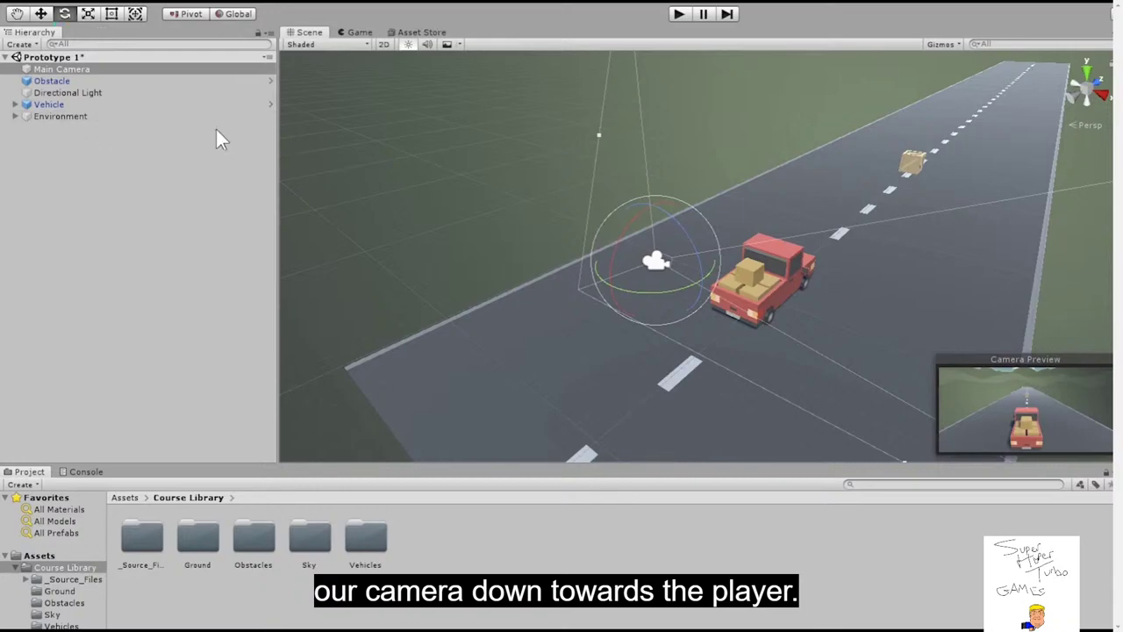
click(88, 14)
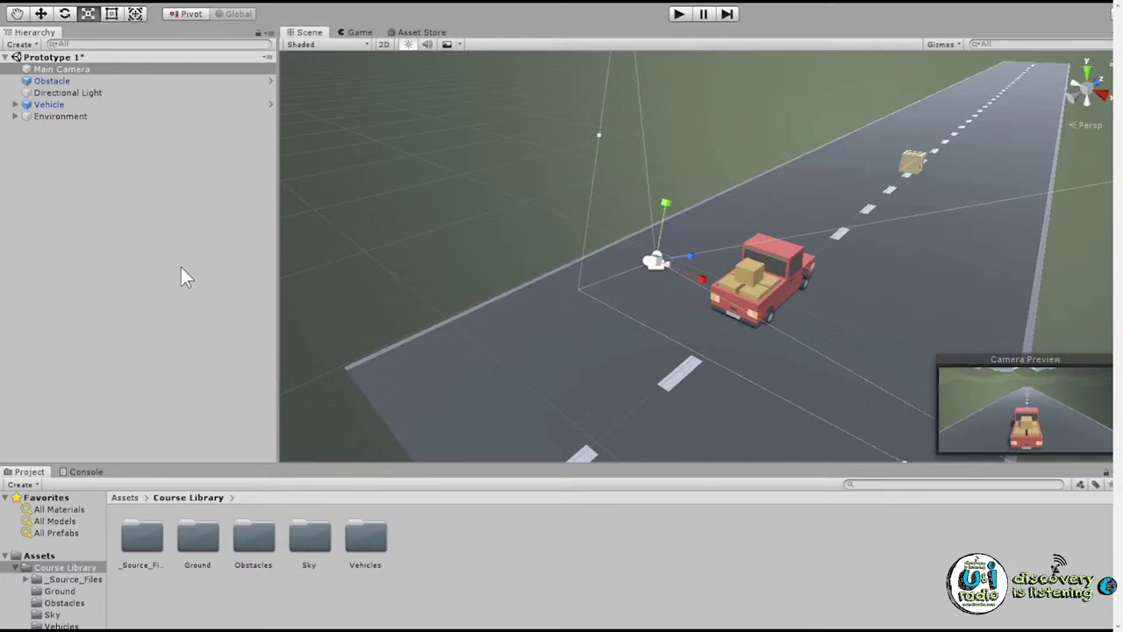
click(112, 14)
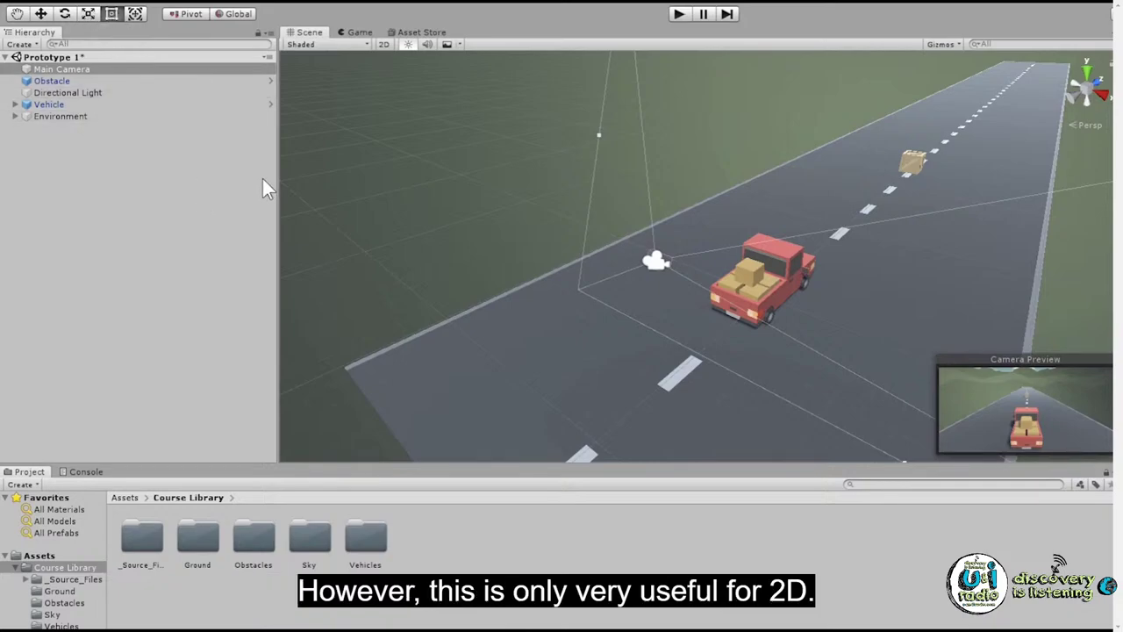
click(149, 107)
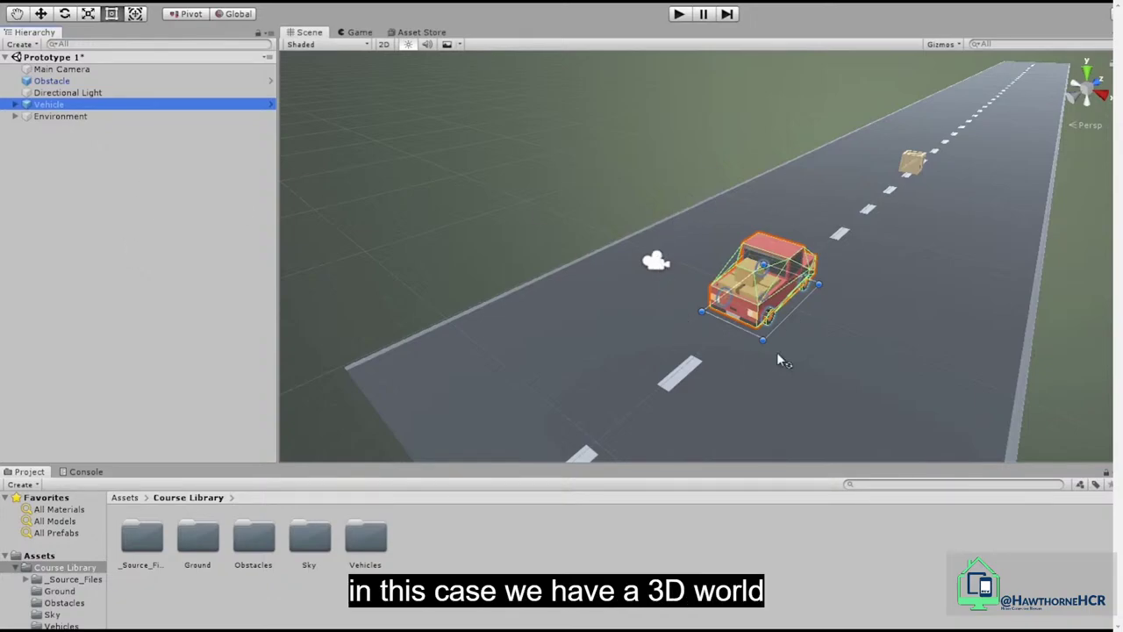
click(136, 18)
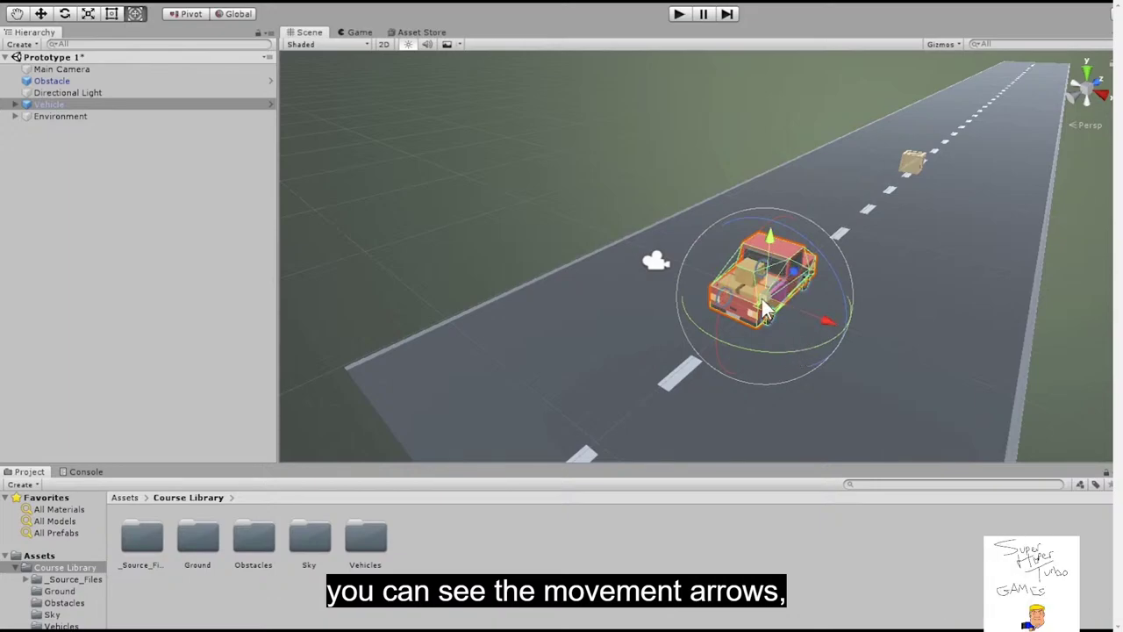
drag(765, 302, 796, 304)
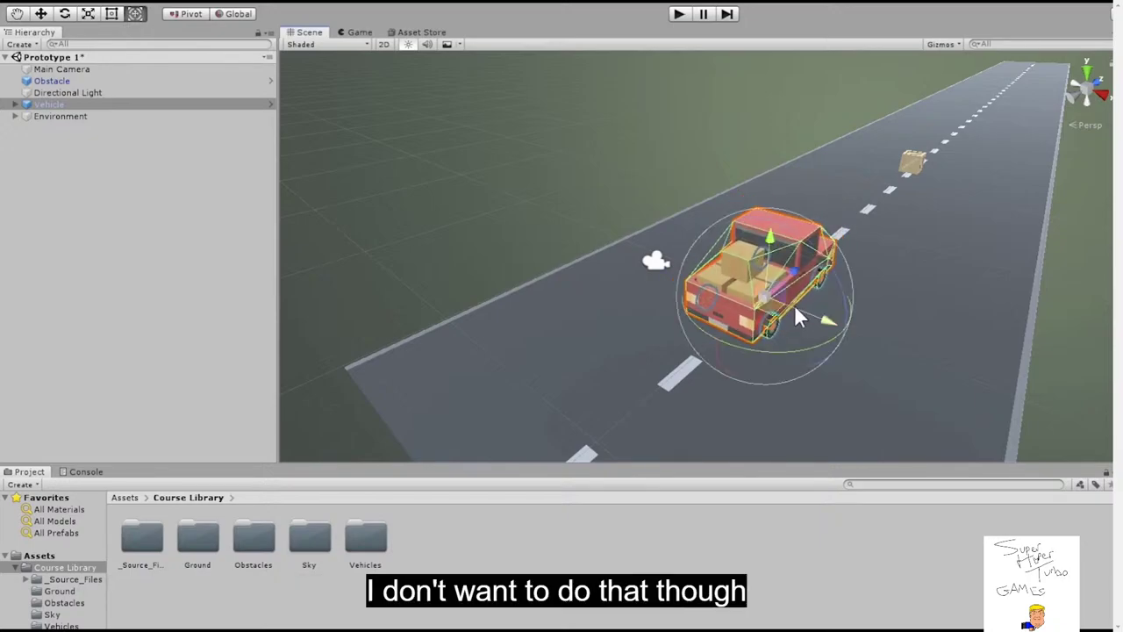
key(ctrl+z)
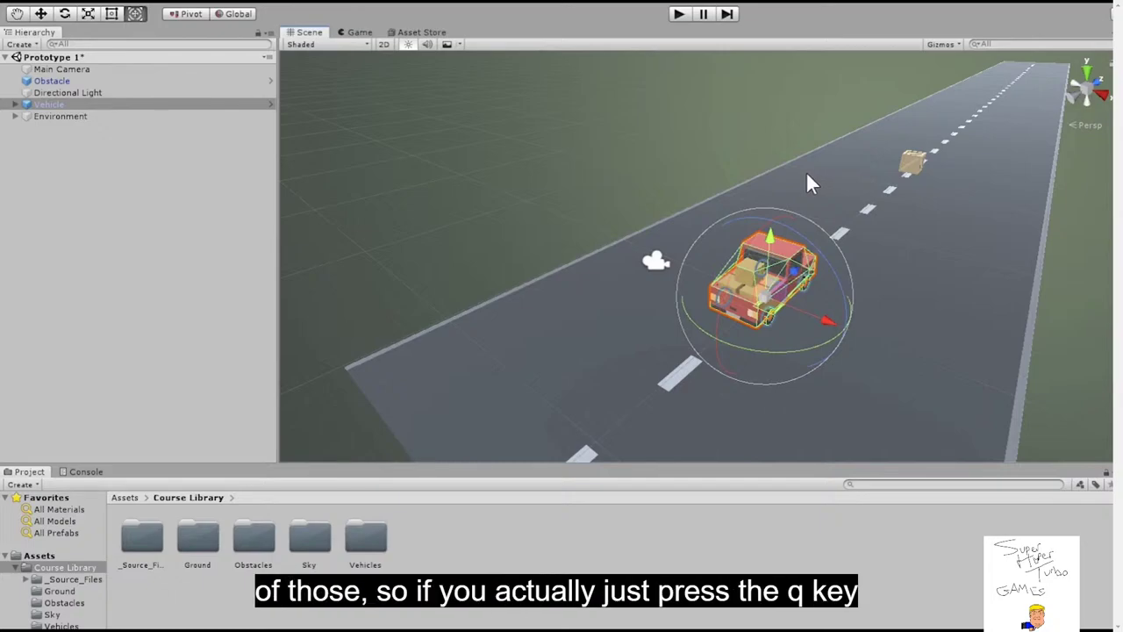
Continue watching the step 6 video for the keyboard shortcuts of the transform tools and the Main Camera preview.
key(q)
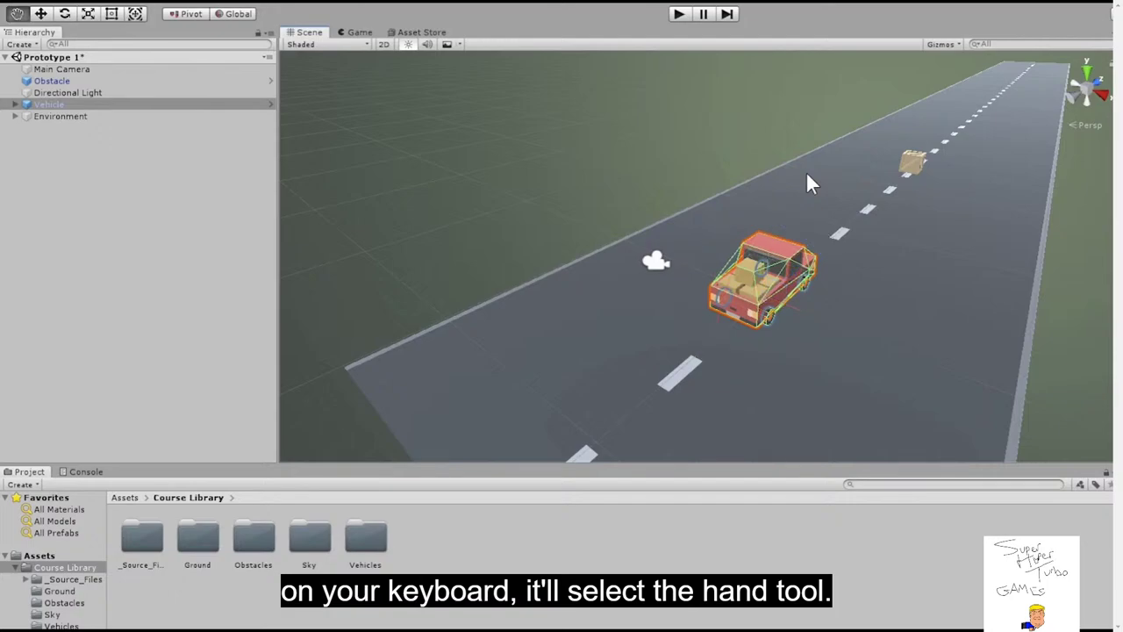
drag(831, 184, 797, 186)
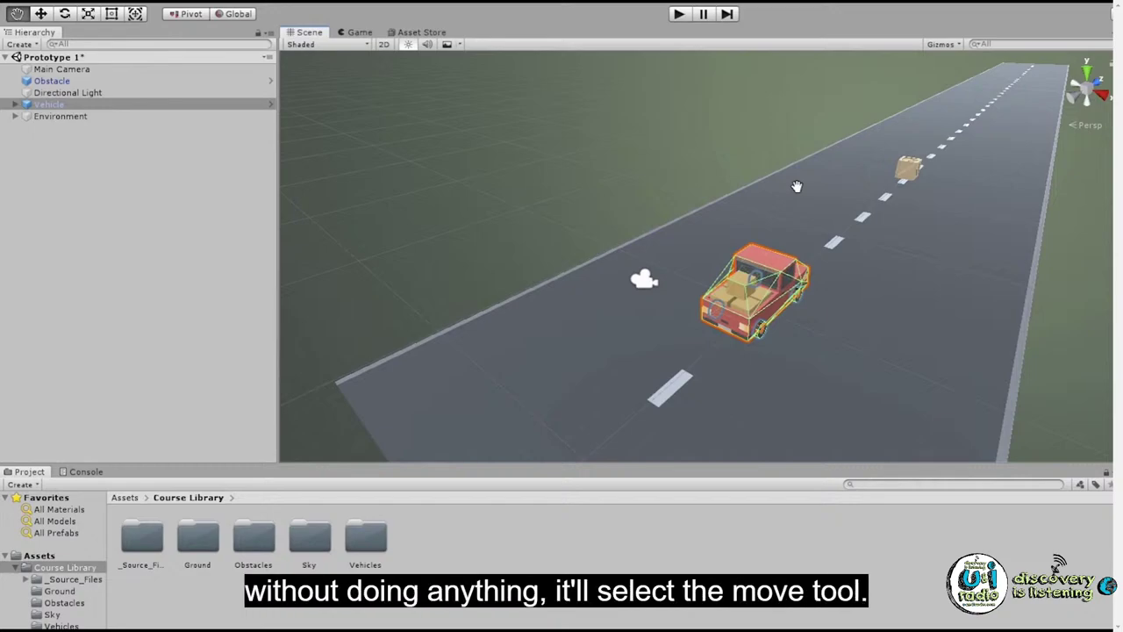
key(w)
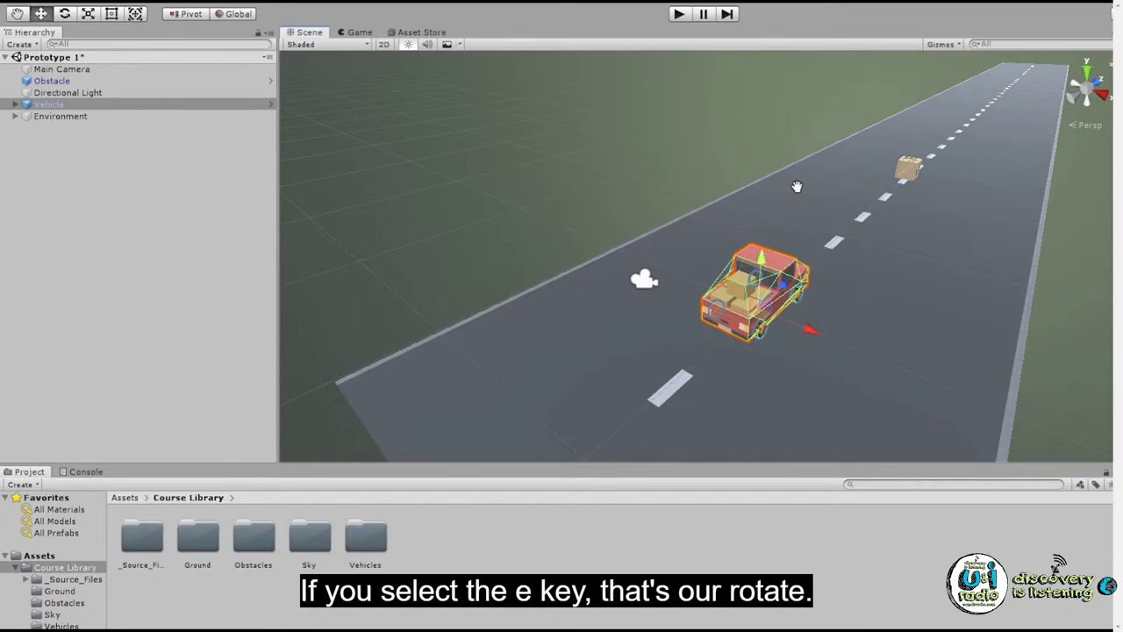
key(e)
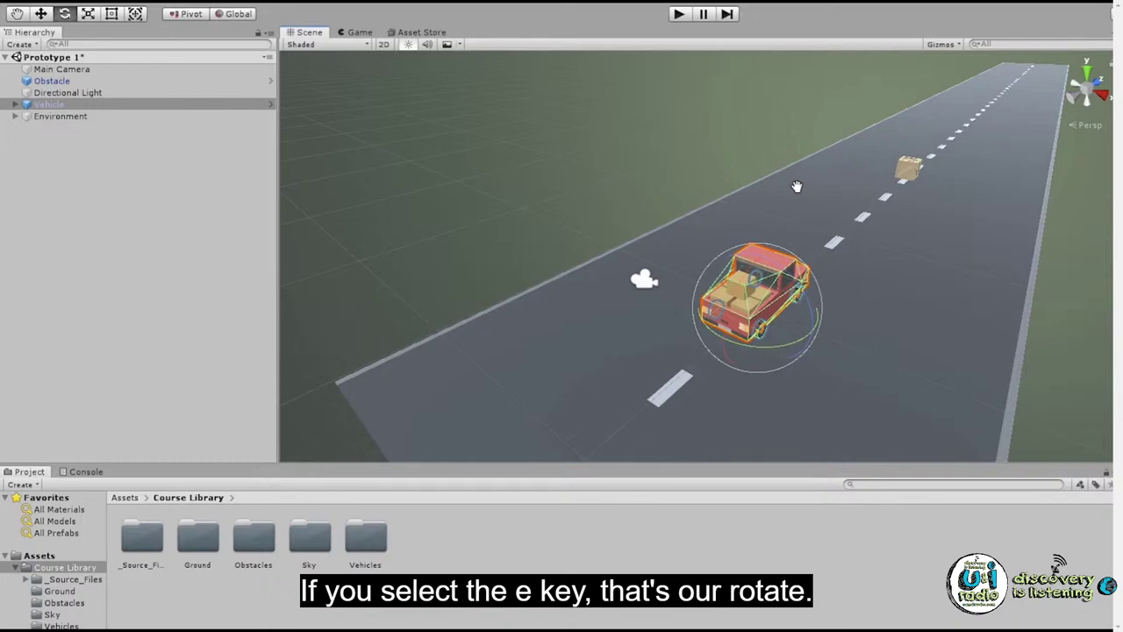
key(r)
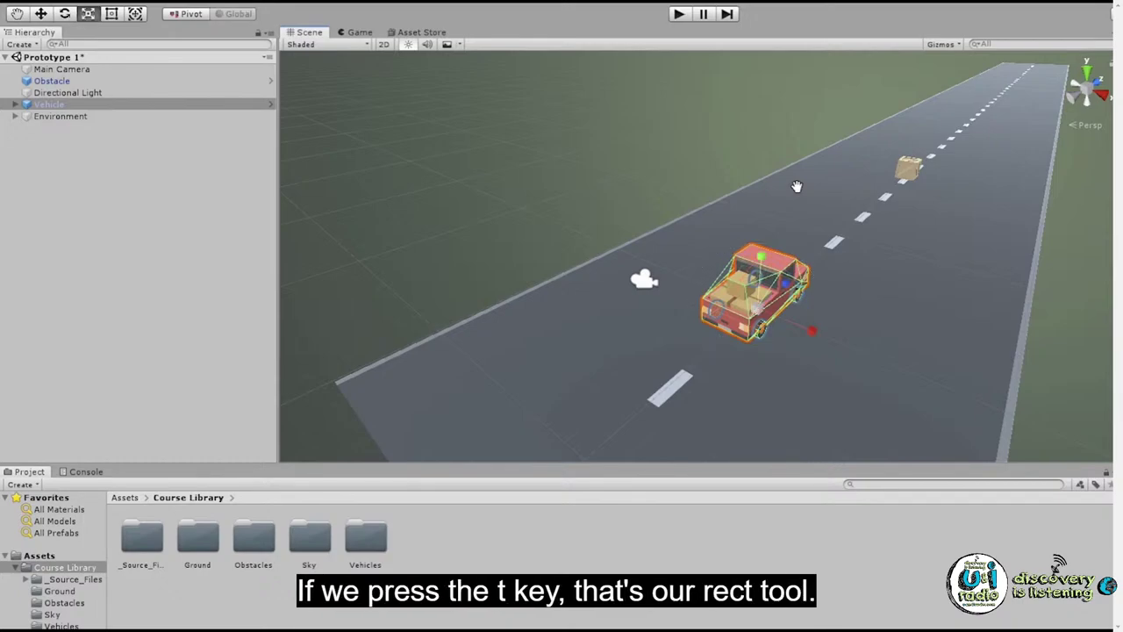
key(t)
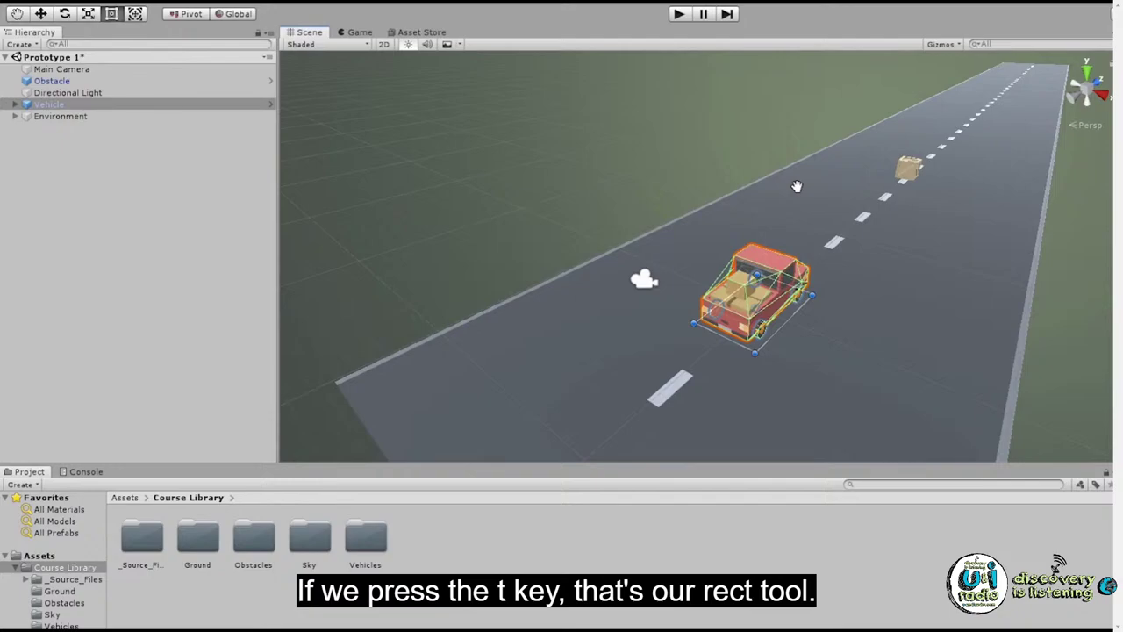
key(y)
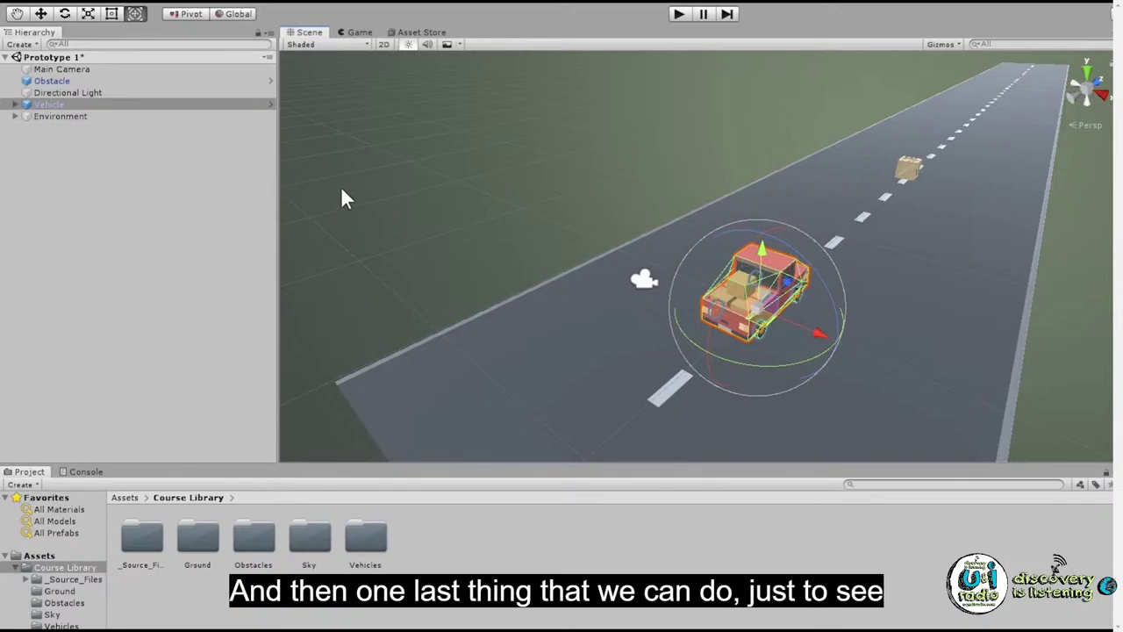
click(206, 71)
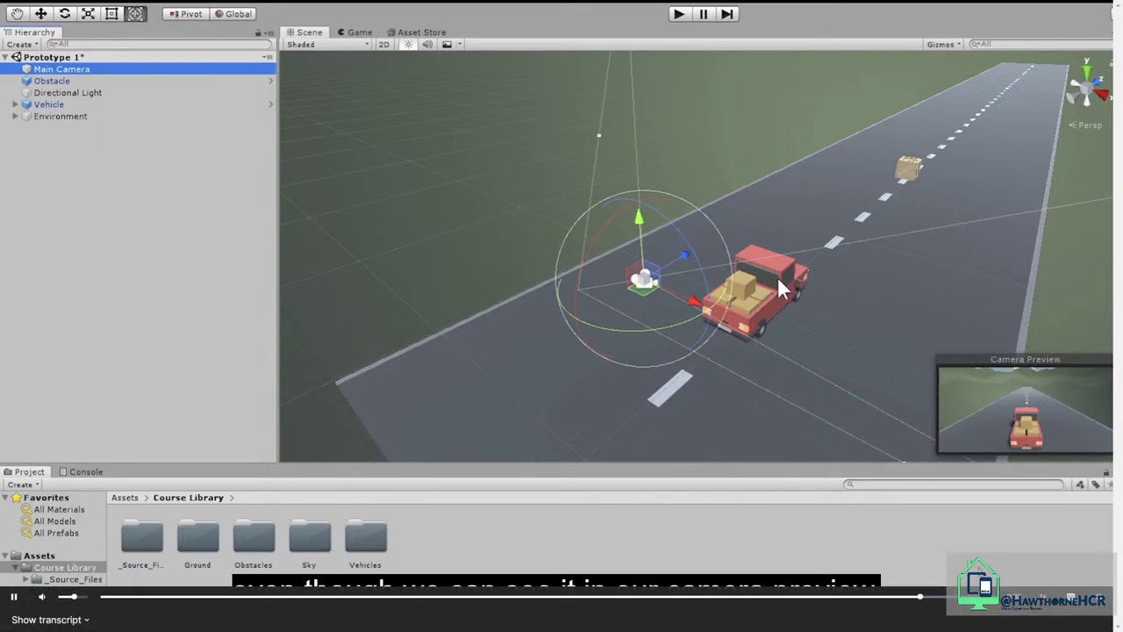
Exit full-screen playback and check the system's volume mixer while the step 6 video plays to its end.
key(Escape)
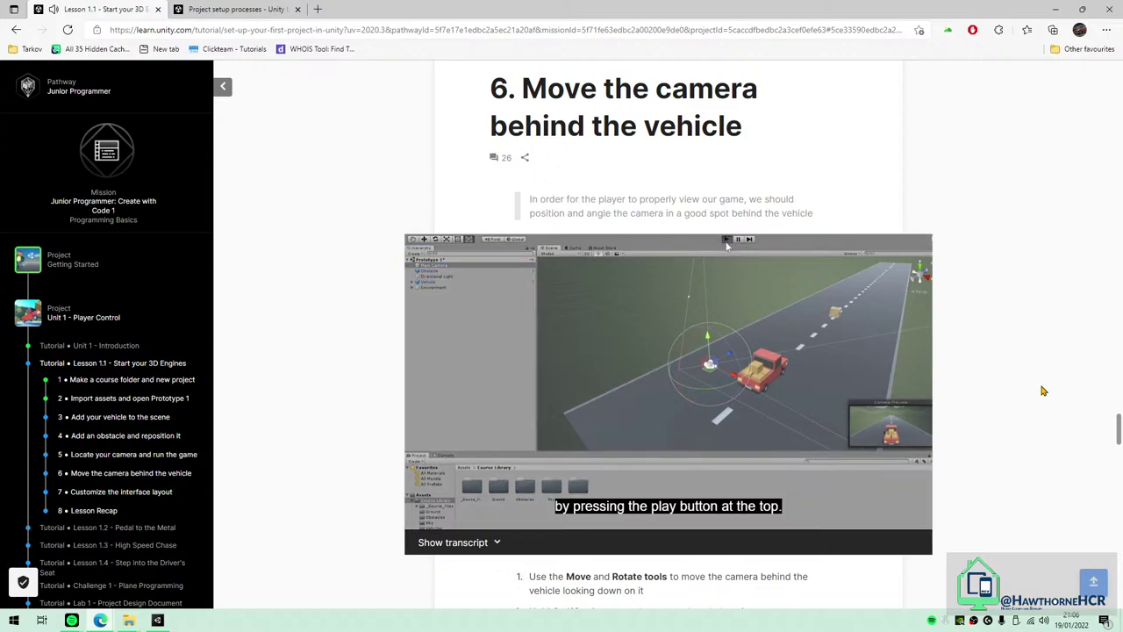
mouse_move(871, 511)
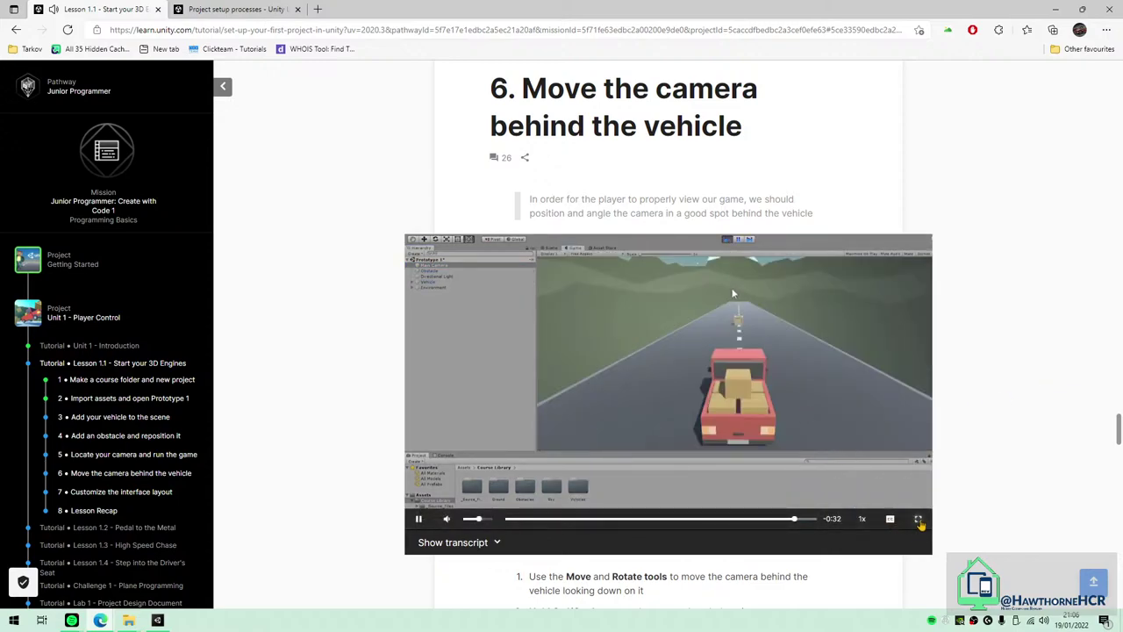
click(72, 620)
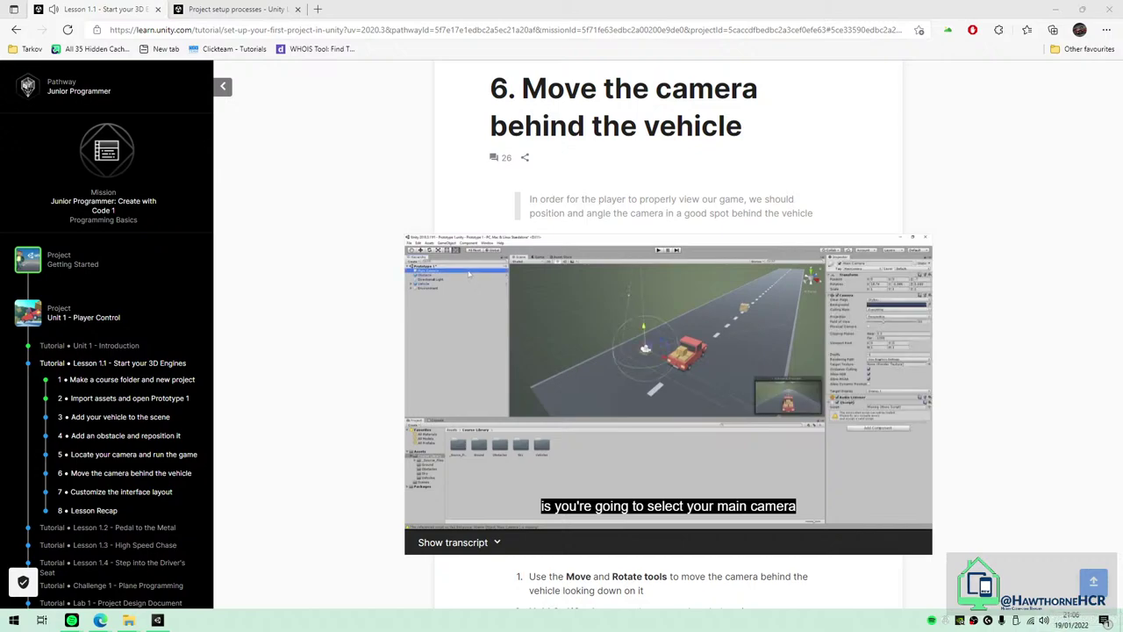
right_click(1044, 621)
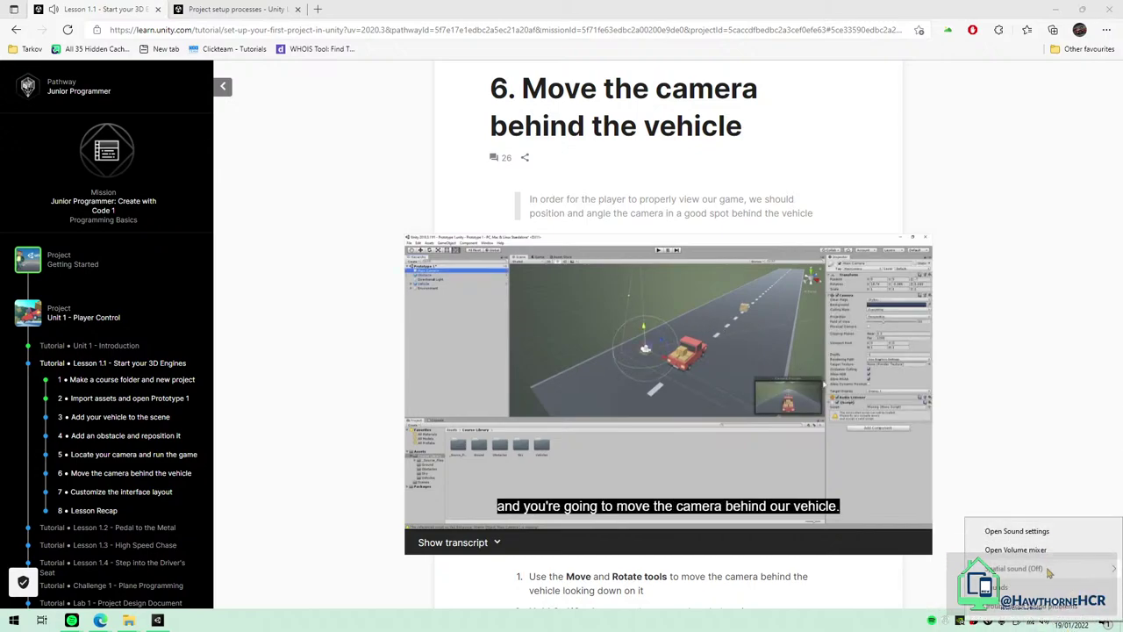
click(1016, 550)
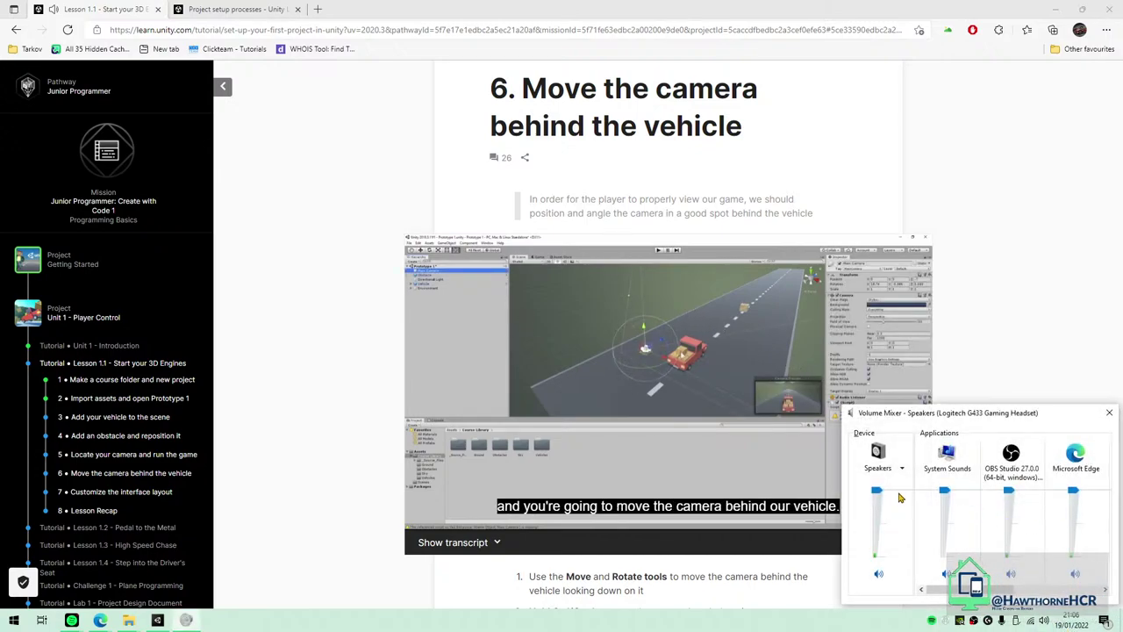
click(401, 597)
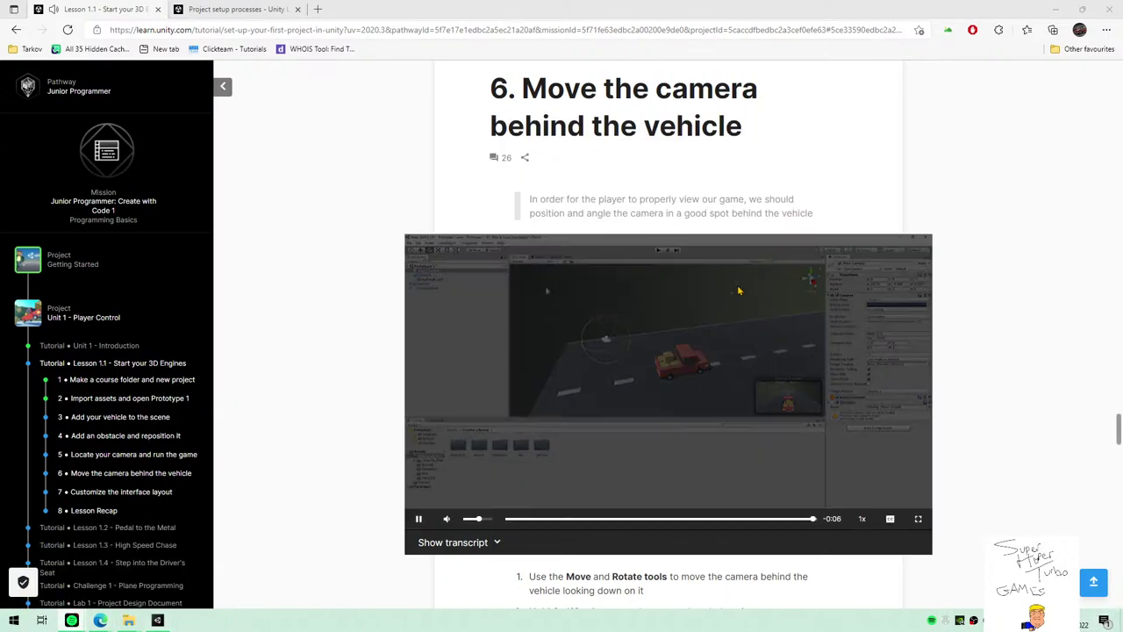
Read the step 6 written instructions on moving and rotating the camera below the video.
scroll(1007, 412, down, 3)
scroll(1008, 413, up, 2)
scroll(1007, 412, down, 1)
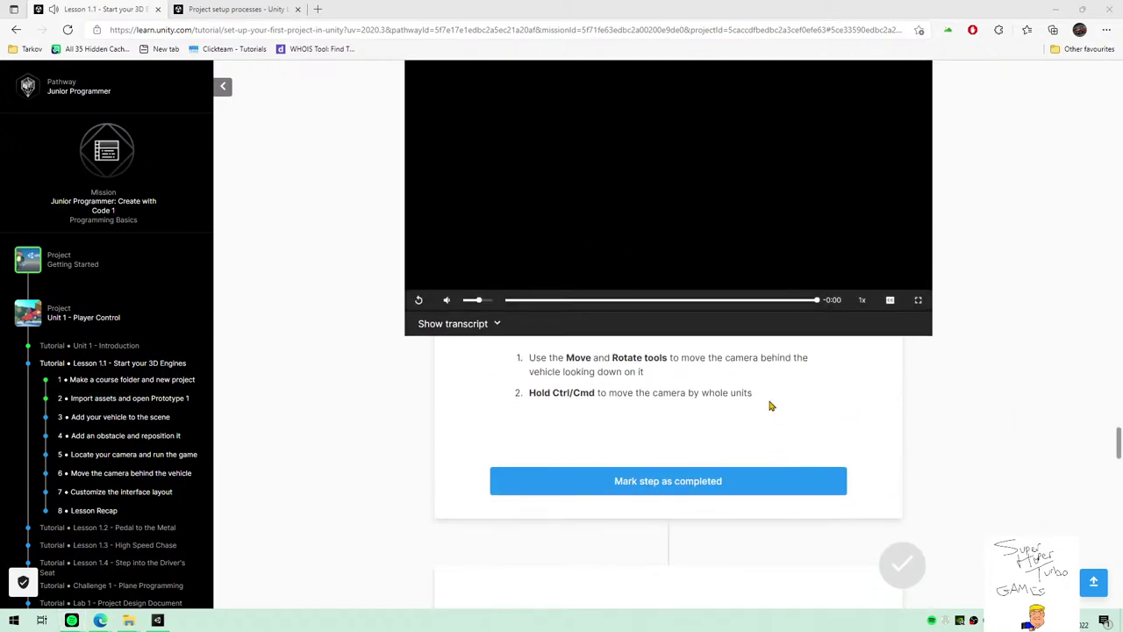
mouse_move(544, 357)
mouse_down()
mouse_move(711, 376)
mouse_move(598, 372)
mouse_move(537, 355)
mouse_up()
click(732, 383)
click(620, 420)
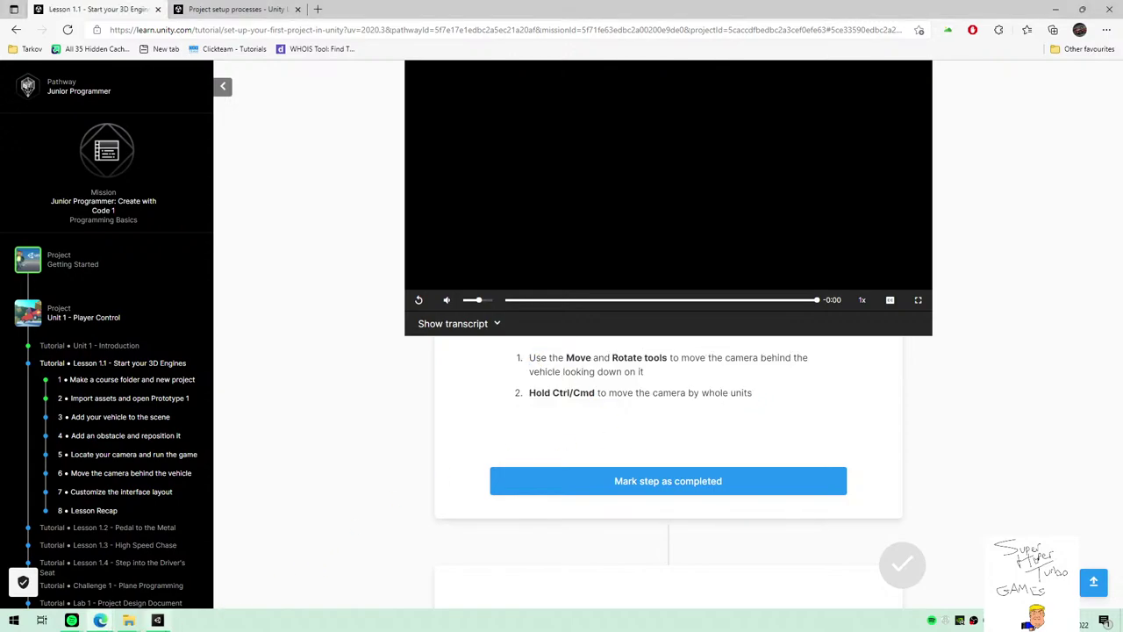
Switch to the Unity editor and move the Main Camera higher and nearer the road, to about X 12.06, Y 5.14.
click(158, 621)
key(f)
click(426, 294)
right_drag(426, 294, 307, 360)
scroll(334, 338, down, 1)
scroll(321, 343, up, 1)
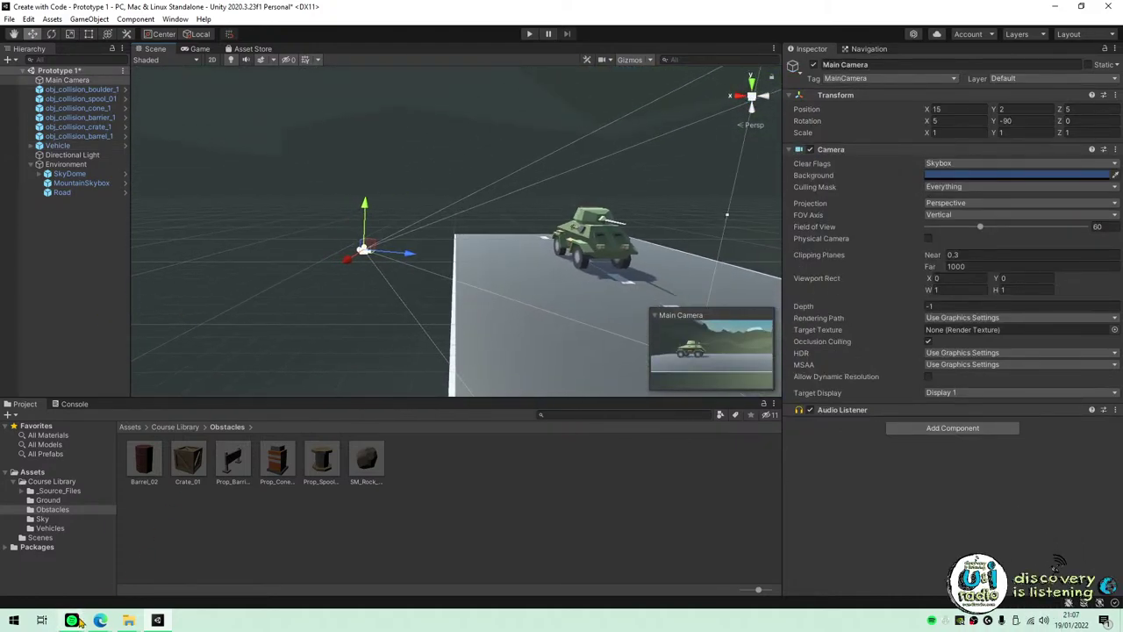
mouse_move(102, 622)
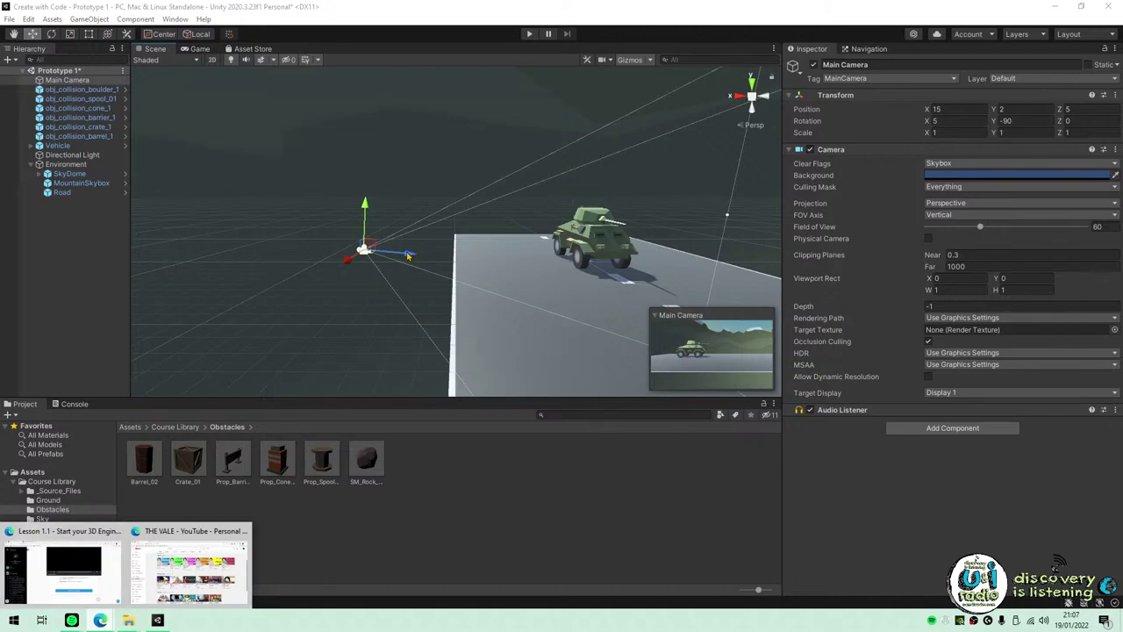
drag(366, 205, 366, 178)
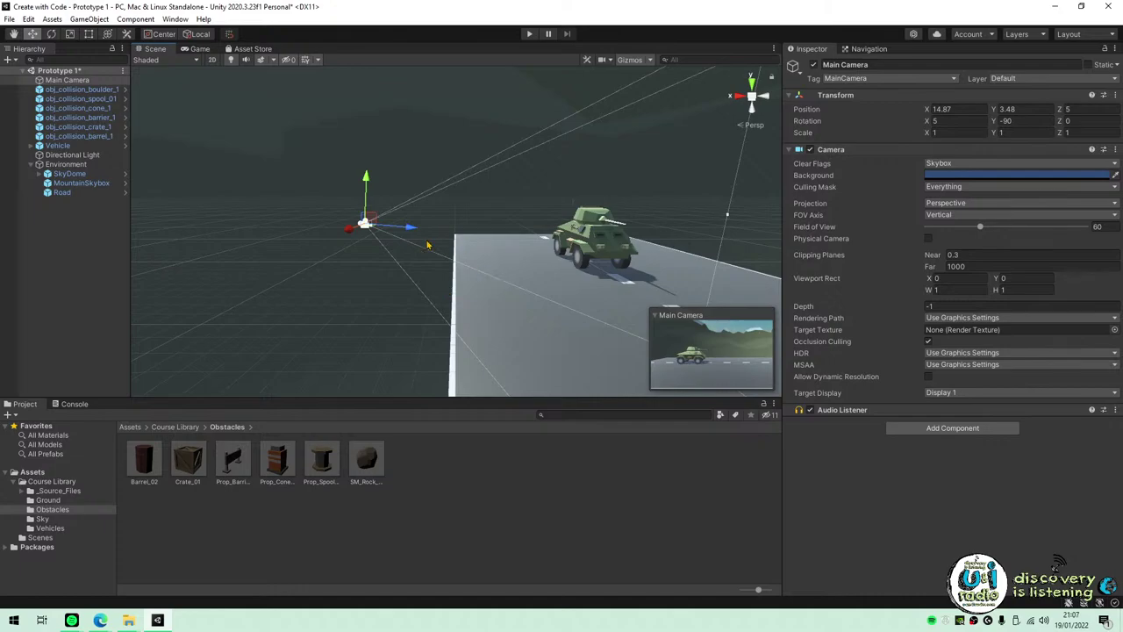
drag(408, 232, 445, 231)
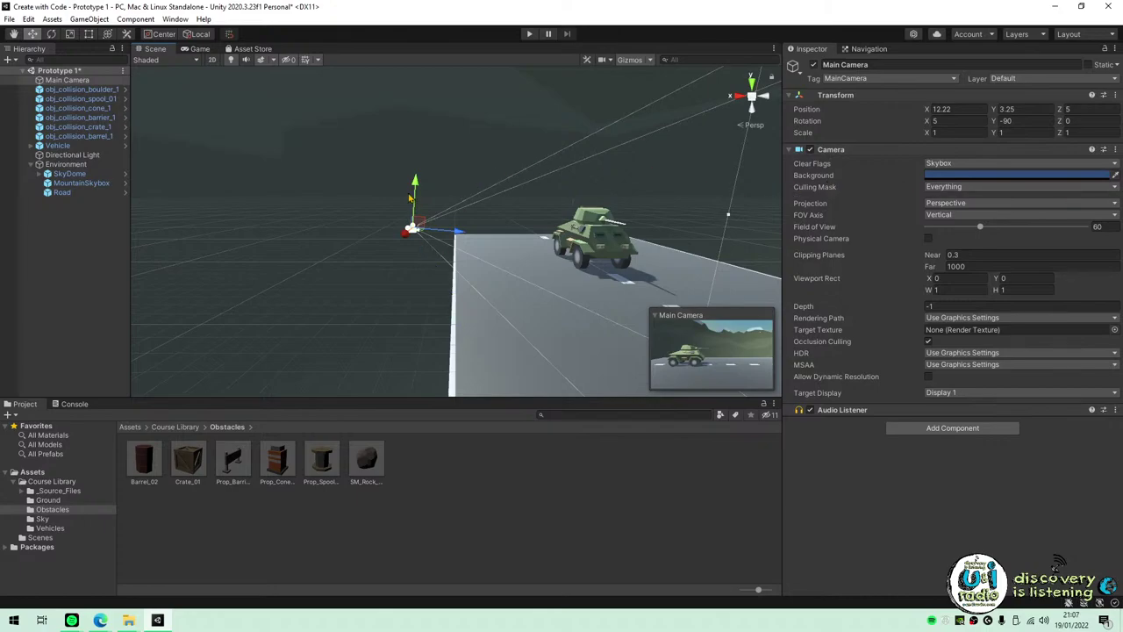
drag(415, 182, 414, 149)
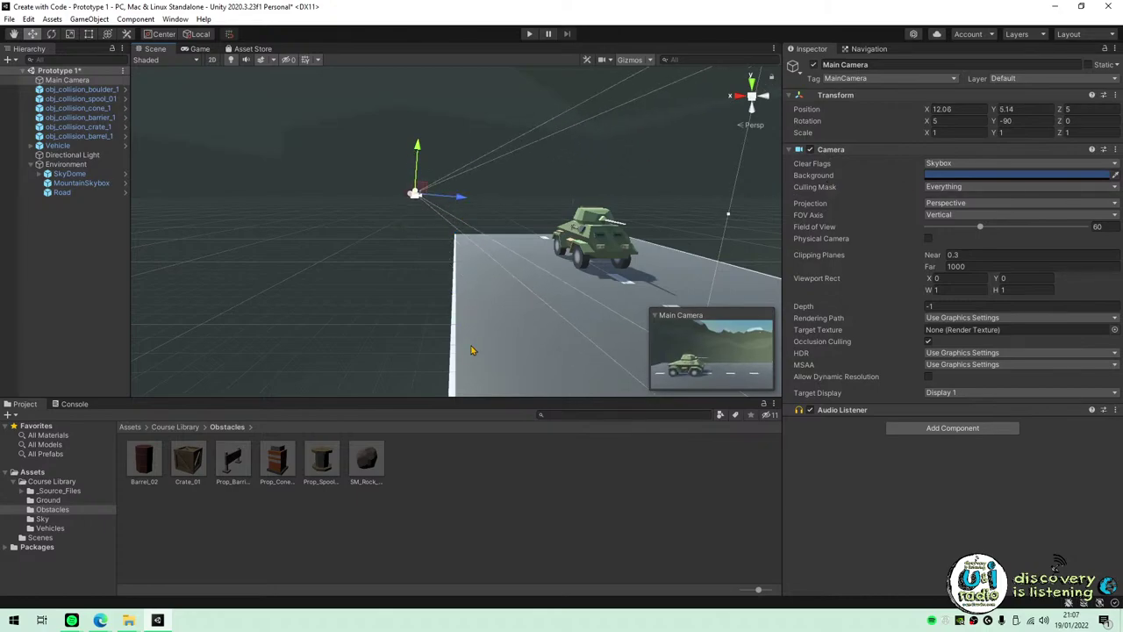
Switch to the Lesson 1.1 page in the browser and review the step 6 heading and video area.
mouse_move(100, 619)
click(32, 566)
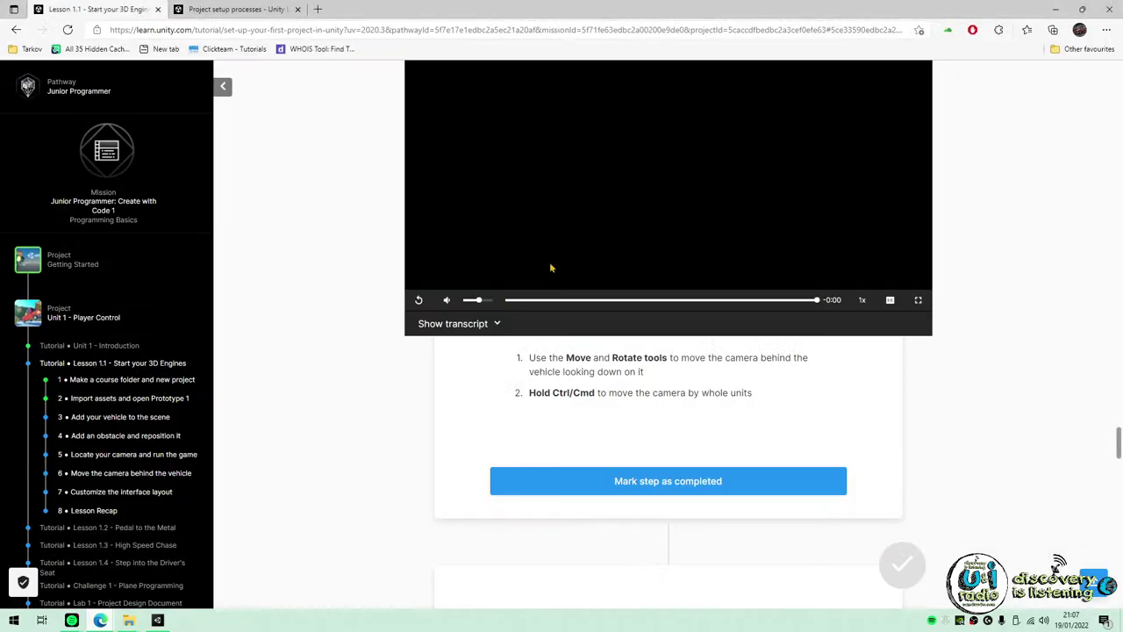
scroll(537, 219, up, 1)
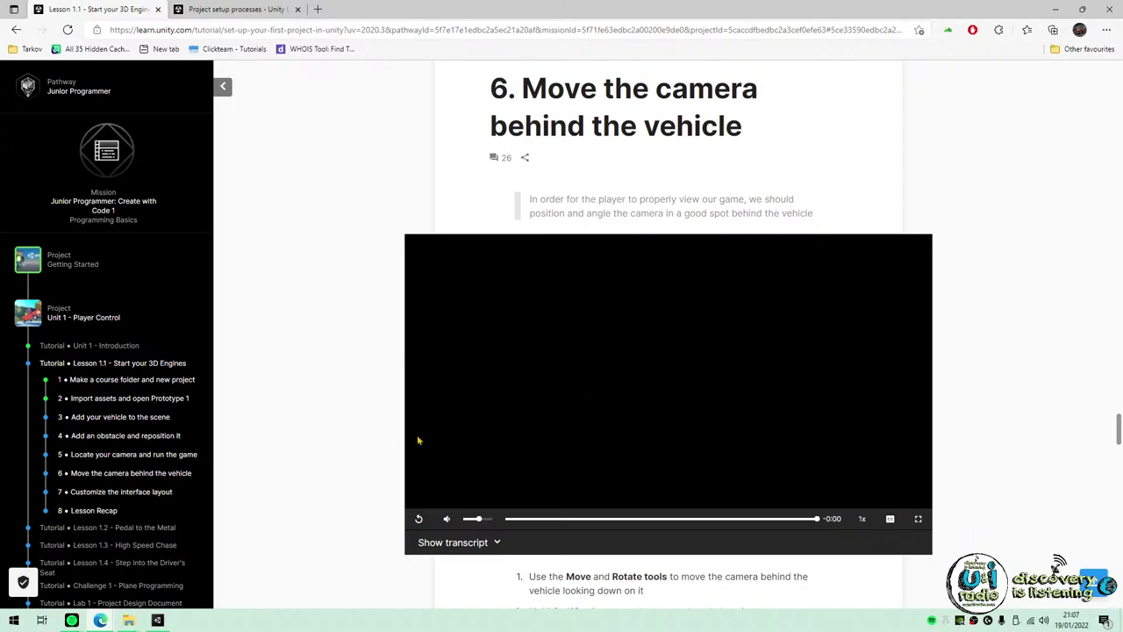
Switch back to Unity and position the Main Camera behind the vehicle at X 0, about Y 4.09 and Z -9.64.
key(alt+Tab)
alt+drag(458, 199, 351, 215)
key(w)
scroll(334, 241, up, 3)
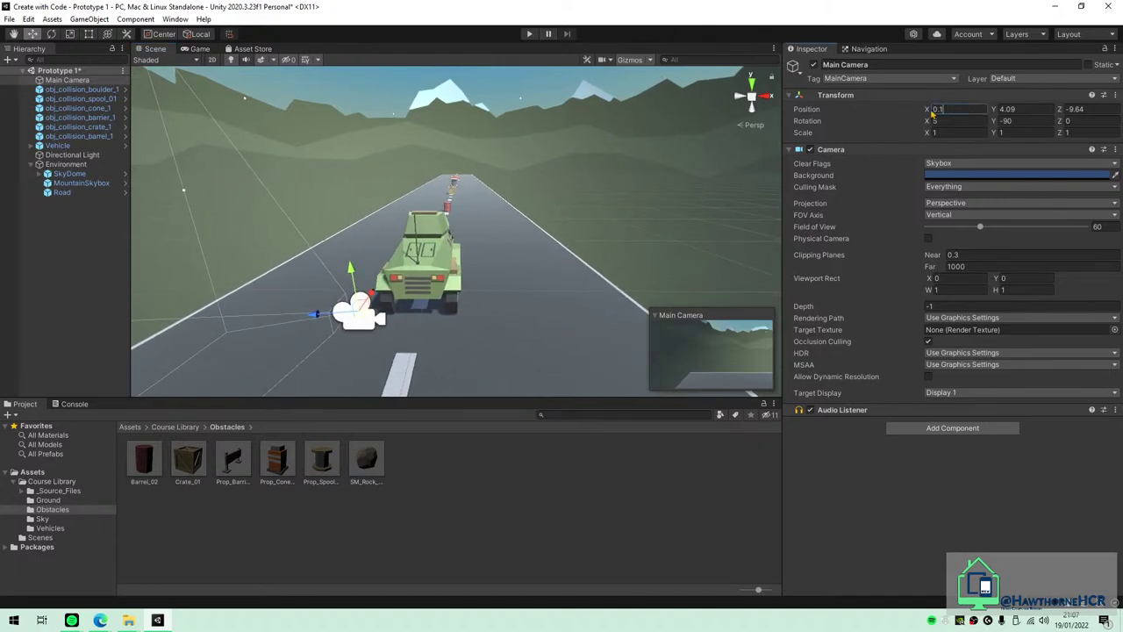
text(0)
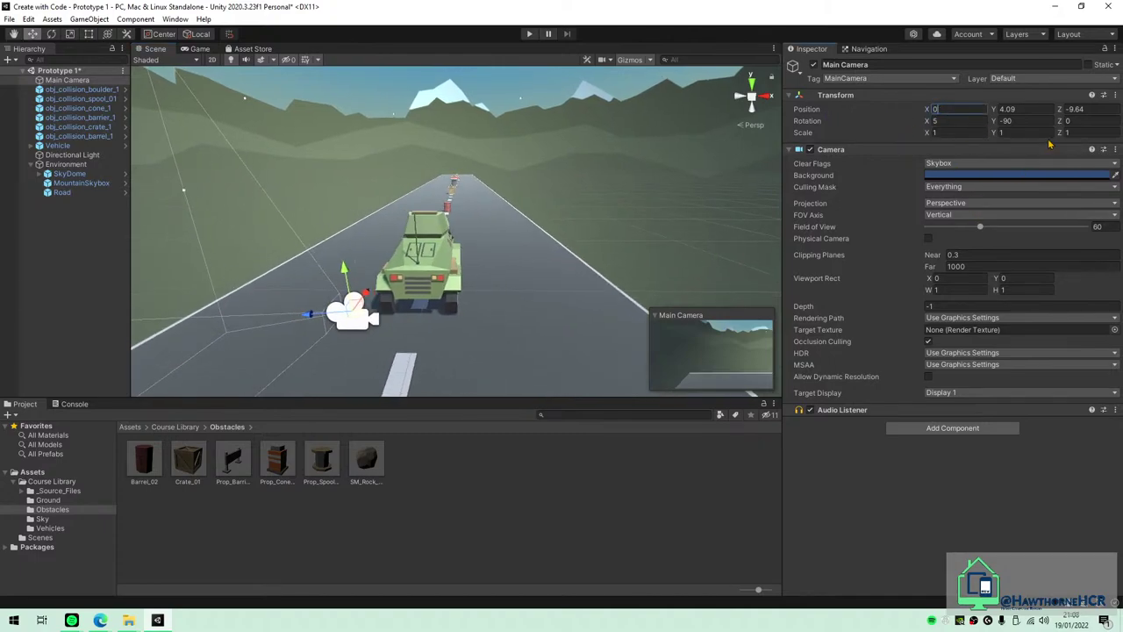
Set the Main Camera's Y and Z position values to 0.
click(1025, 109)
text(0)
key(Tab)
text(0)
right_drag(527, 263, 497, 264)
alt+drag(497, 264, 425, 264)
Try -15 as the Main Camera's Z position, and set it to -5 to place it just behind the vehicle.
click(1065, 110)
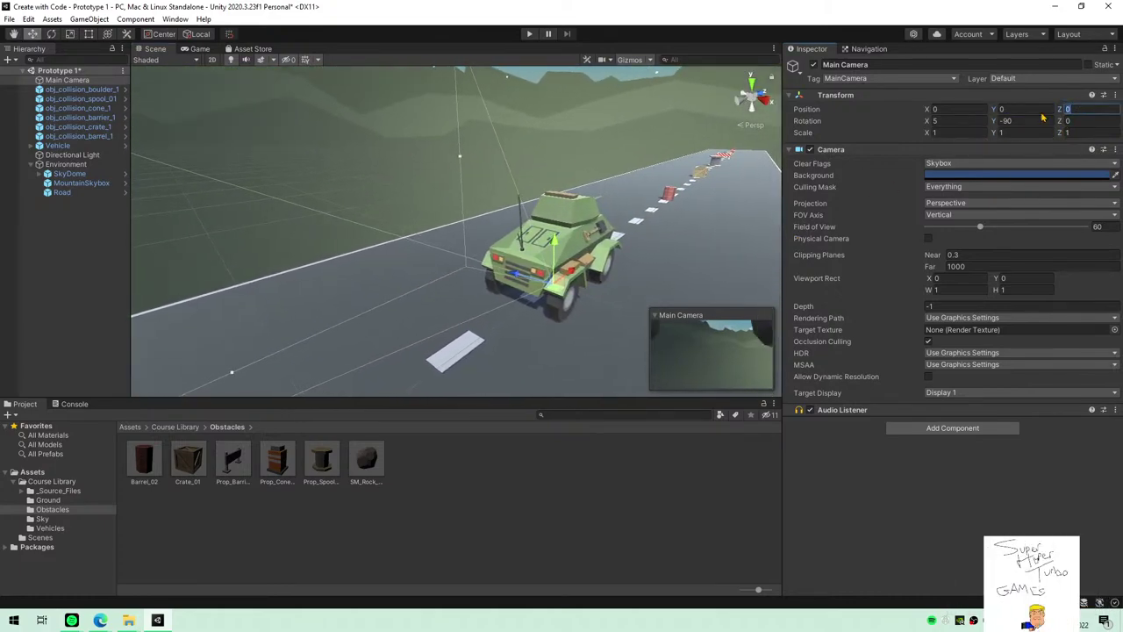
text(-15)
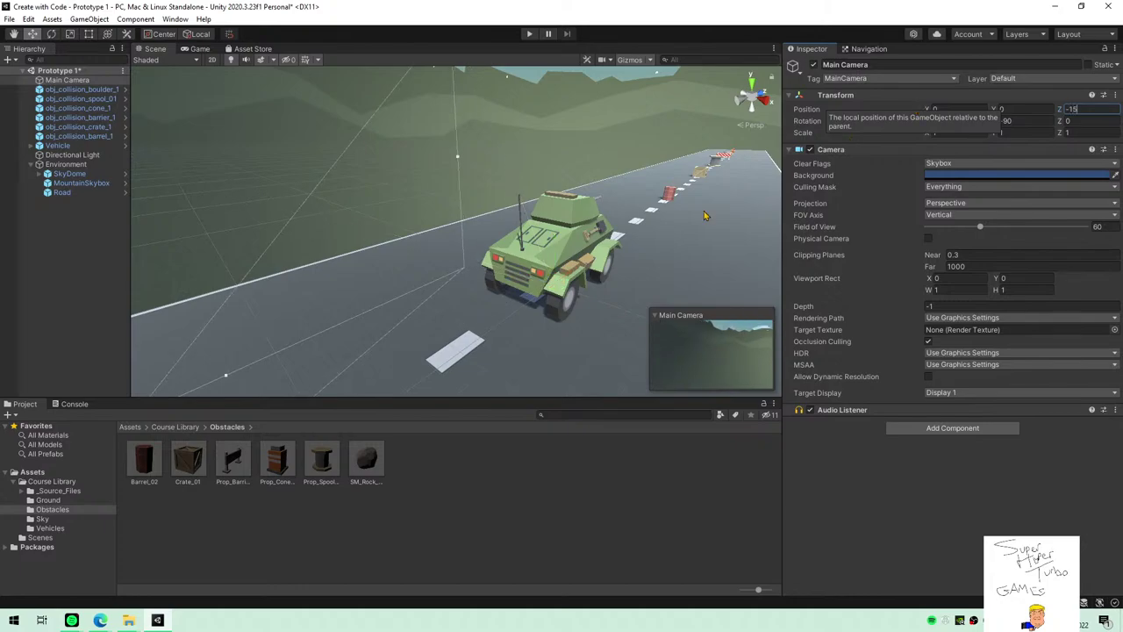
key(Return)
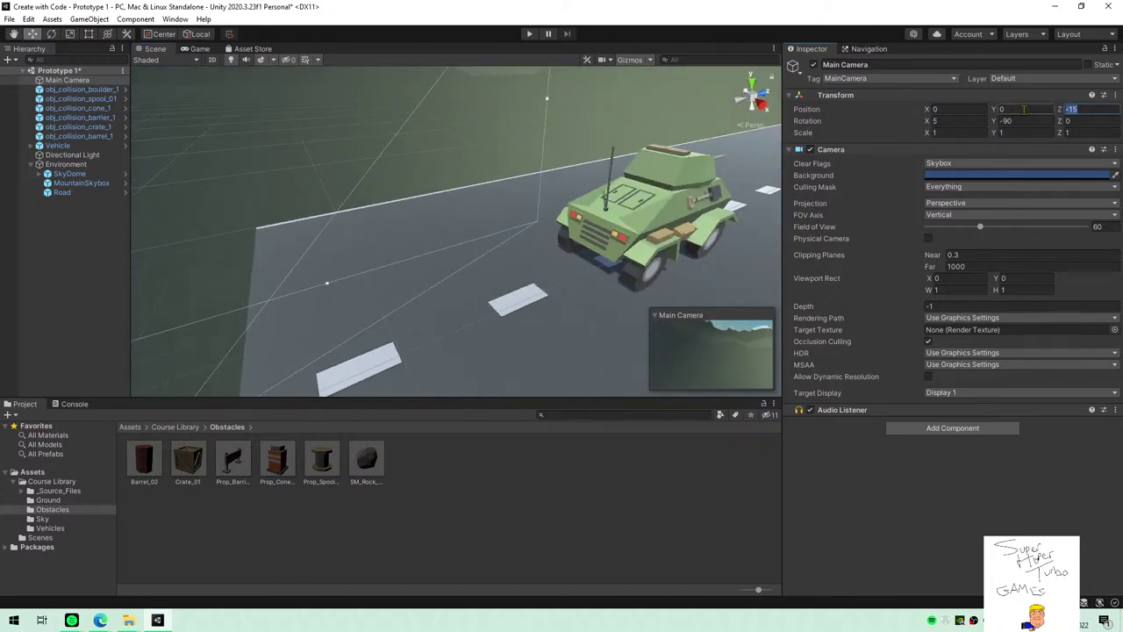
text(-)
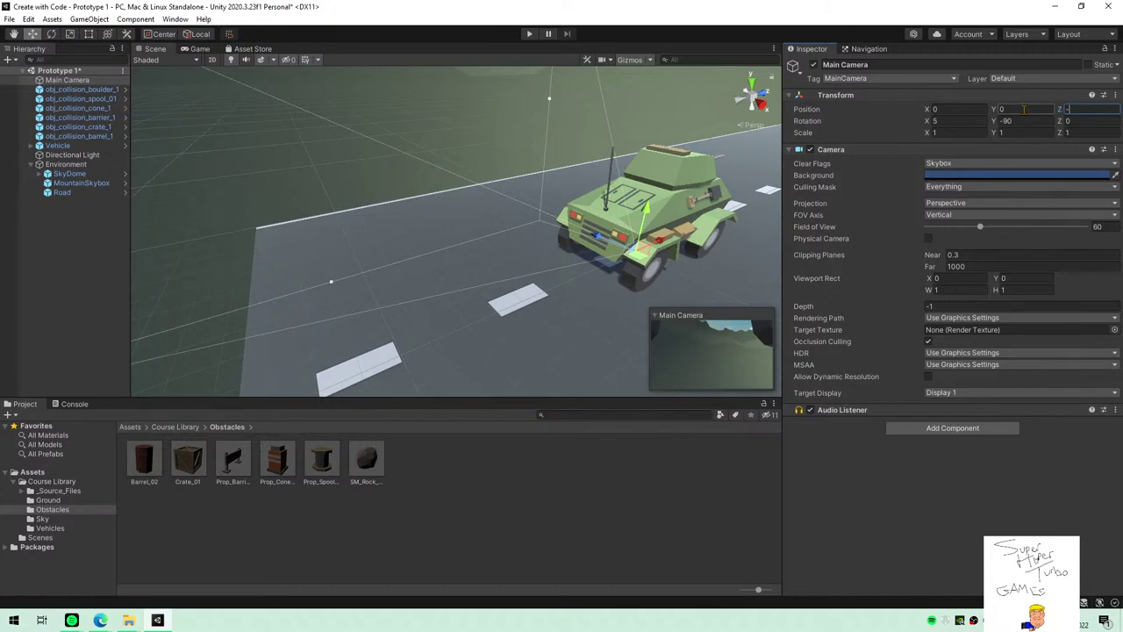
text(5)
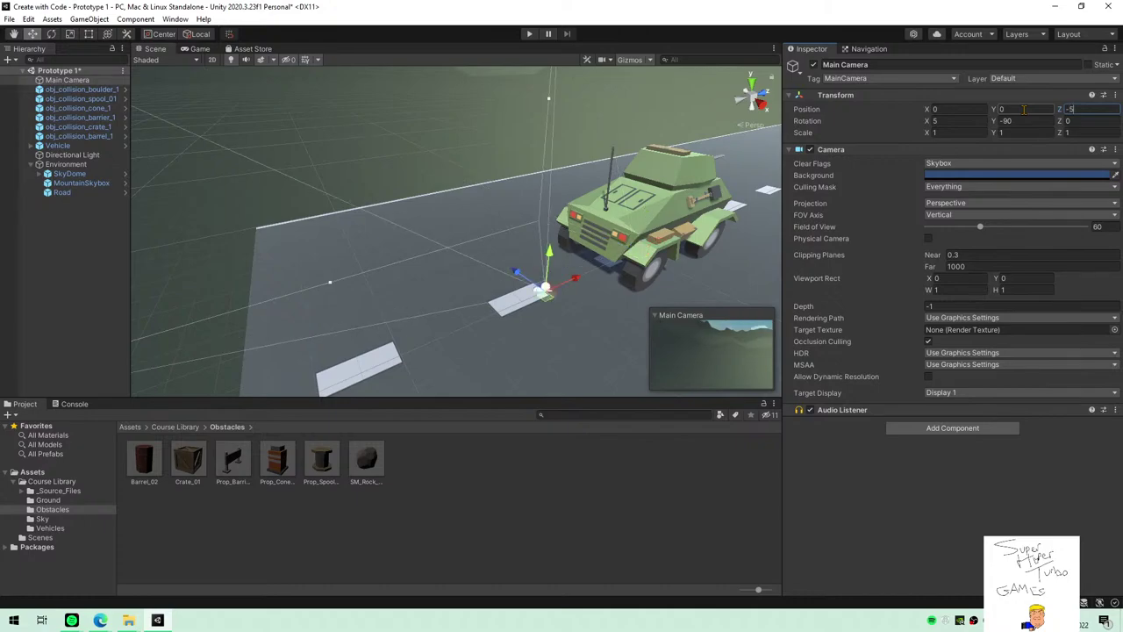
Try raising the Main Camera to about Y 5.48 and turning it toward the road, and undo both changes.
alt+drag(562, 263, 478, 74)
alt+drag(536, 176, 439, 123)
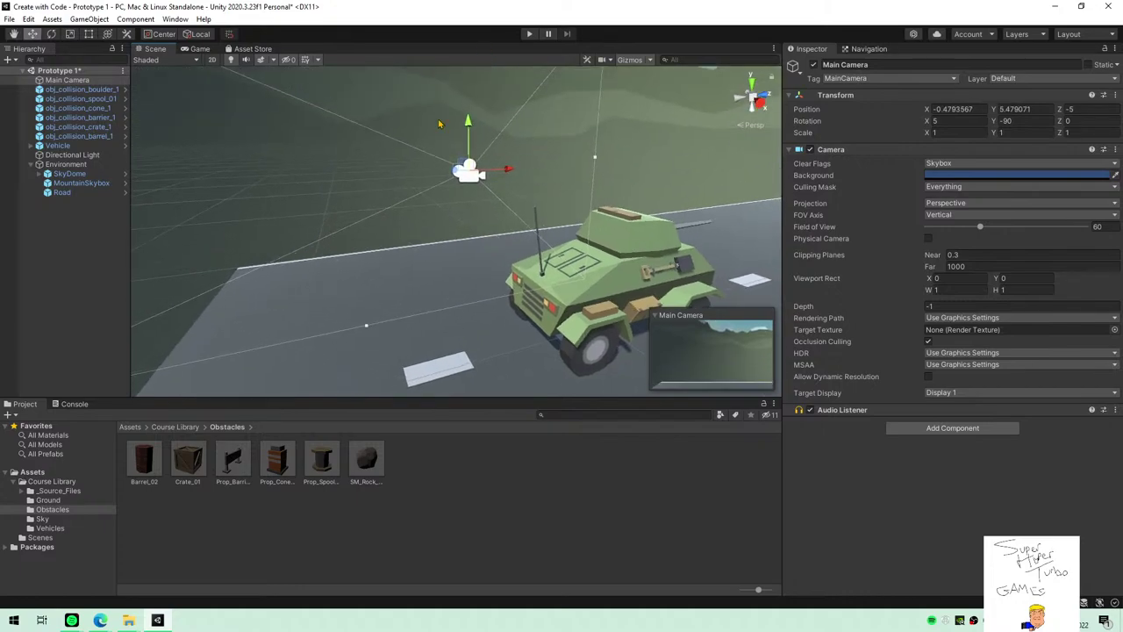
click(52, 35)
drag(501, 180, 545, 156)
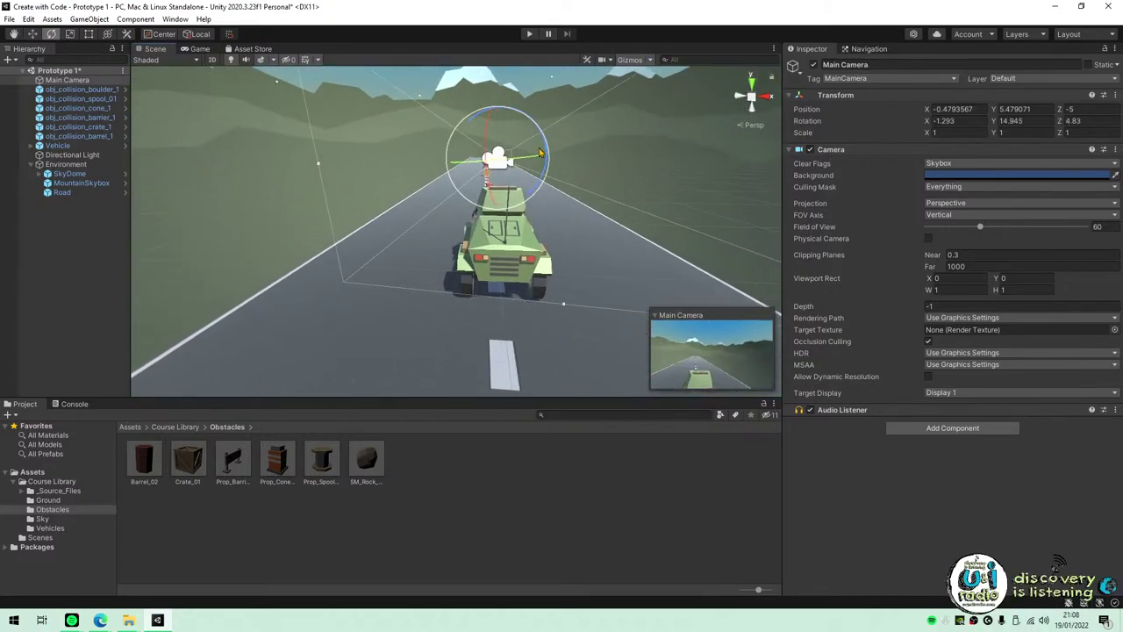
key(ctrl+z)
key(ctrl+z)
Move the Main Camera up and back behind the vehicle, to about X -0.37, Y 4.23, Z -8.25.
alt+drag(588, 217, 509, 281)
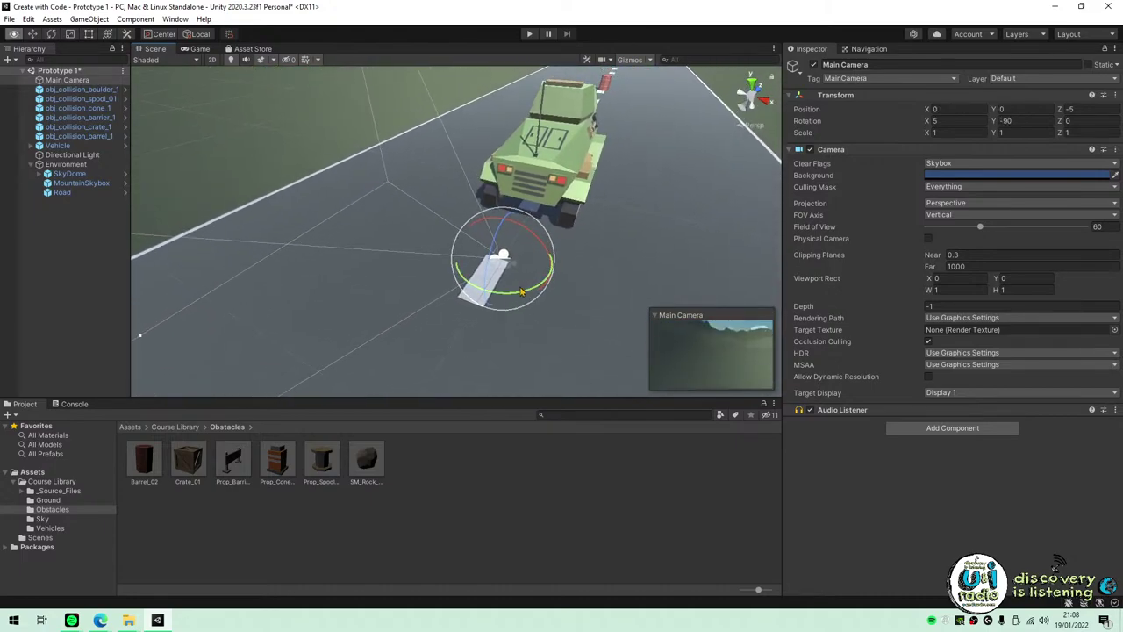
click(33, 34)
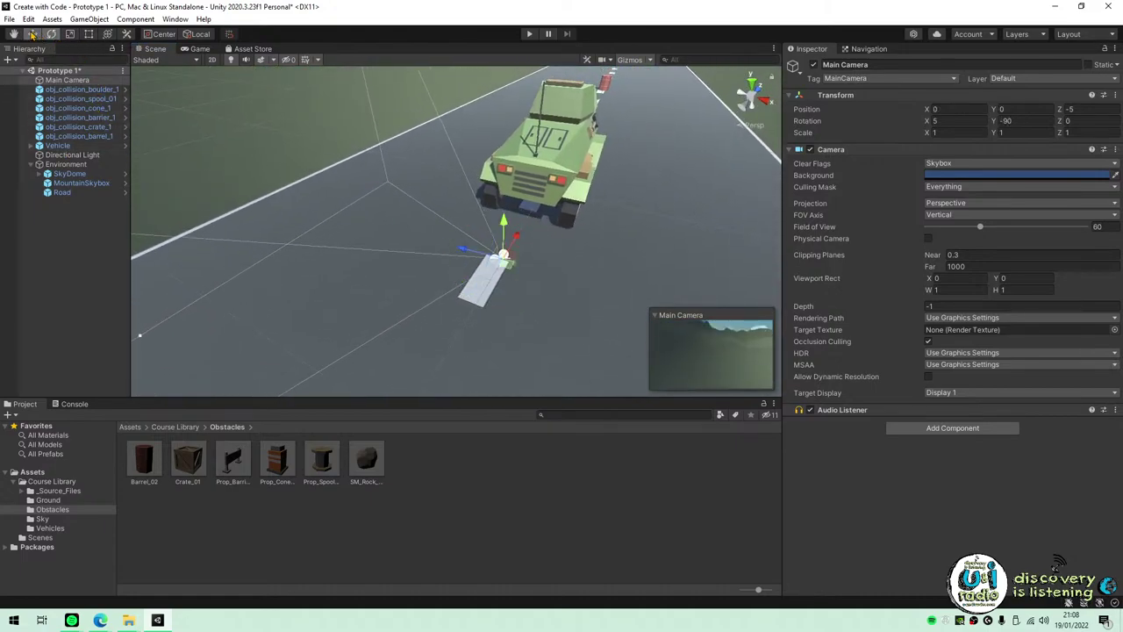
drag(507, 250, 421, 133)
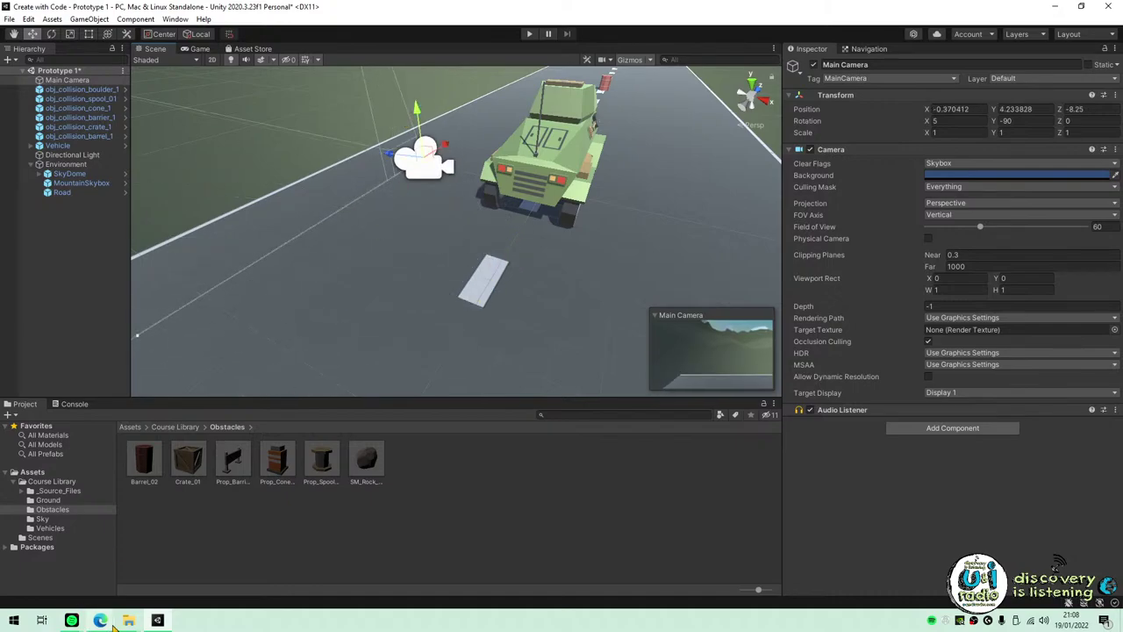
Switch to the Lesson 1.1 page in the browser, skip ahead in the step 6 video and return to Unity.
mouse_move(100, 620)
click(58, 570)
scroll(530, 498, down, 1)
drag(530, 498, 757, 501)
click(757, 501)
key(alt+Tab)
click(956, 108)
mouse_move(417, 110)
mouse_down()
mouse_move(423, 162)
mouse_move(411, 96)
mouse_move(440, 181)
mouse_move(413, 109)
mouse_up()
click(1115, 95)
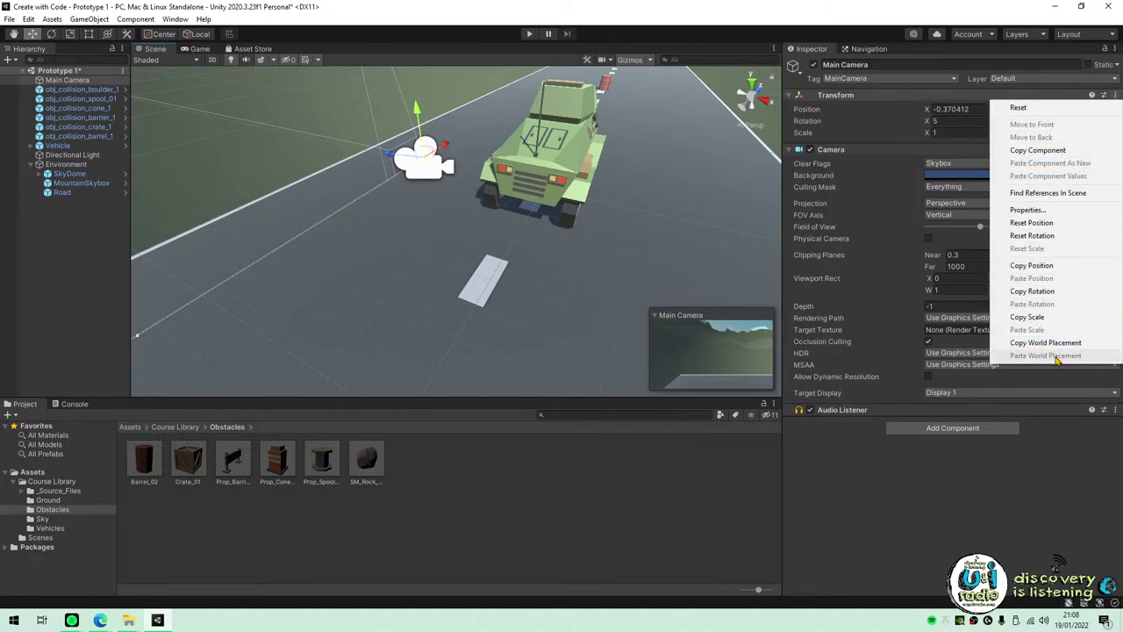
click(954, 538)
Rotate the Main Camera to face down the road and tilt it downward, with rotation X 15, Y 0, Z 0.
alt+drag(494, 178, 471, 206)
click(50, 33)
alt+drag(520, 239, 364, 199)
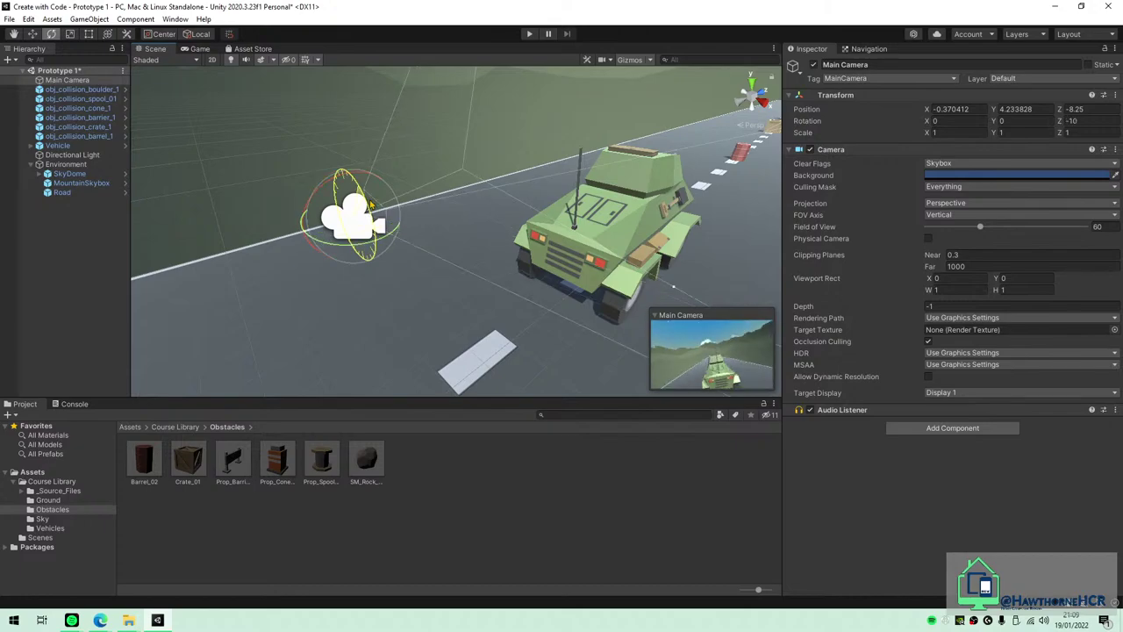
text(0)
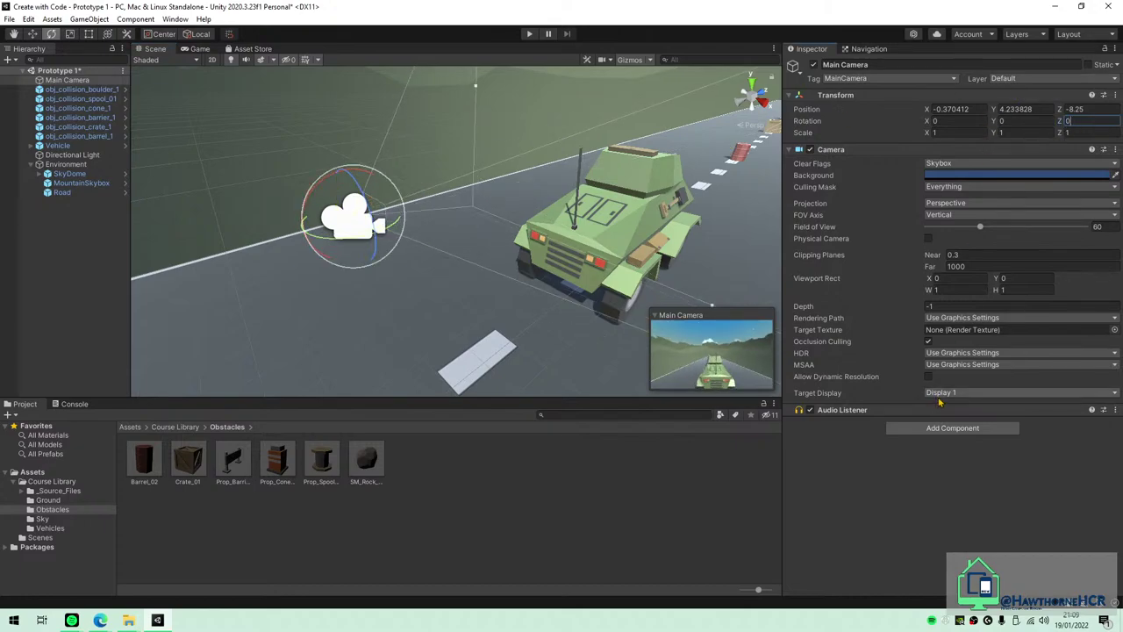
alt+drag(454, 220, 479, 218)
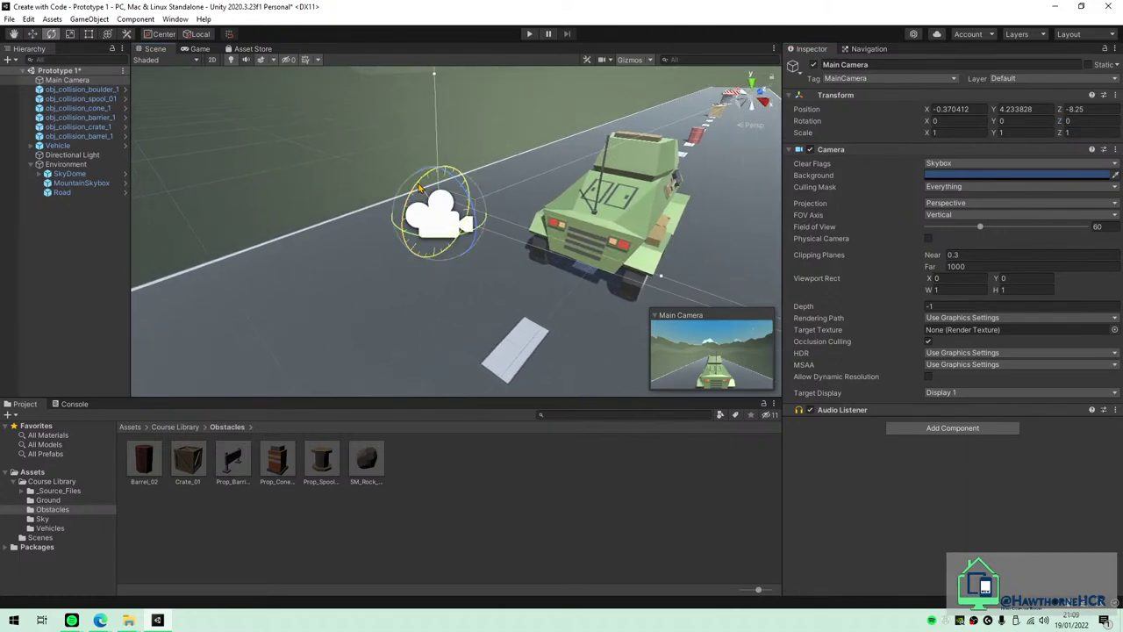
drag(422, 191, 428, 175)
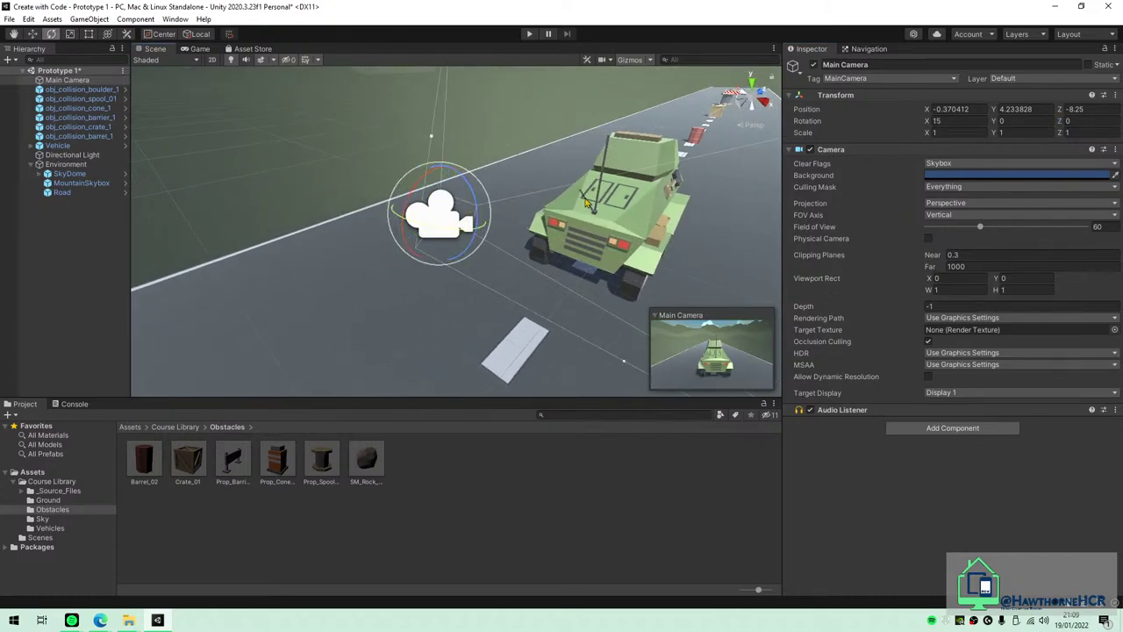
Set the Main Camera's position to X 0, Y 5, Z -8 and check the framing in the Game view.
key(w)
drag(446, 175, 514, 107)
click(980, 109)
text(0)
key(Tab)
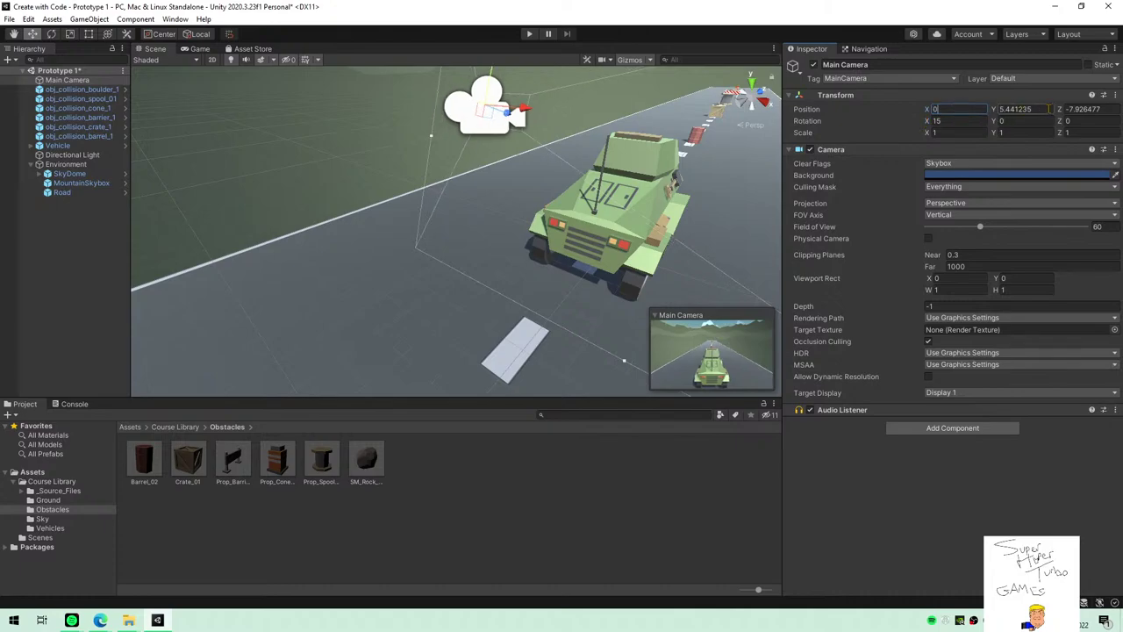
text(5)
click(1101, 109)
text(8)
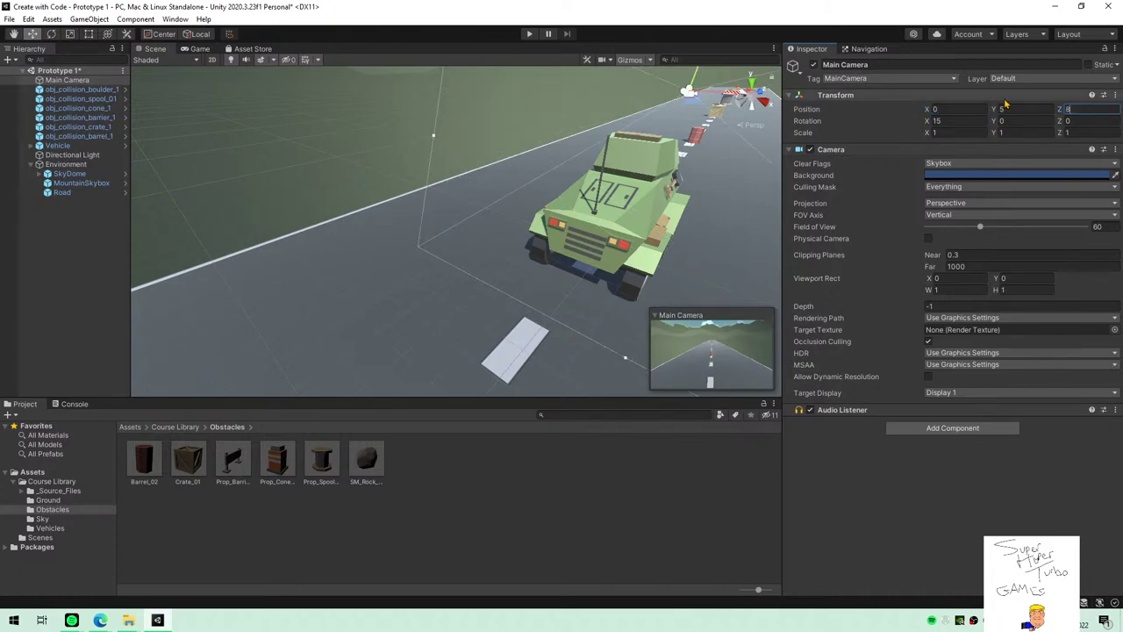
text(-7)
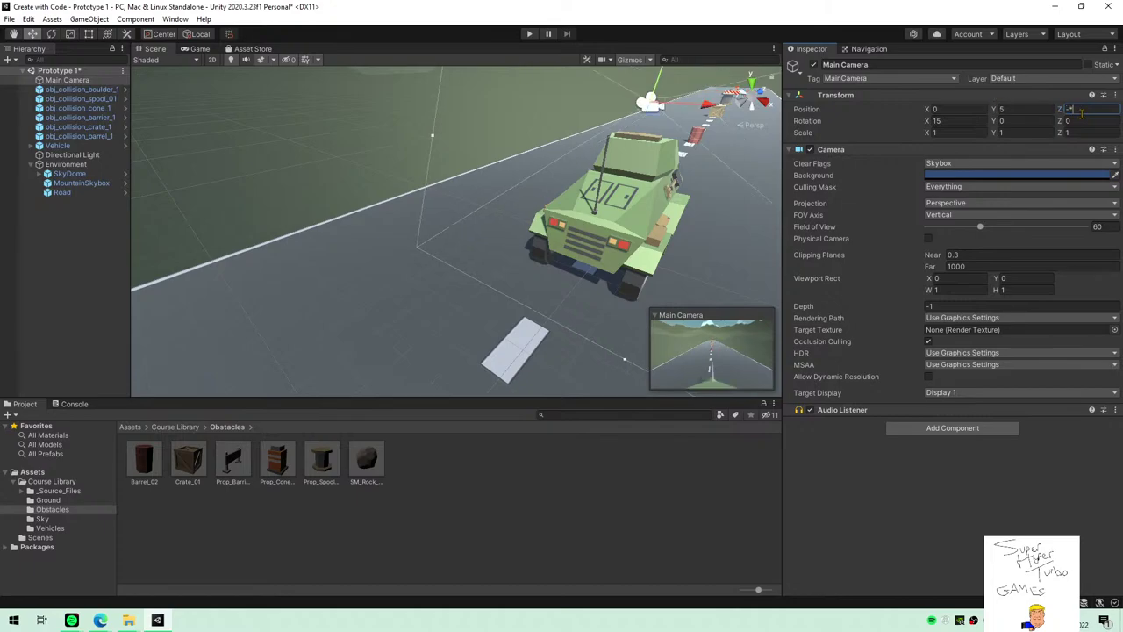
text(8)
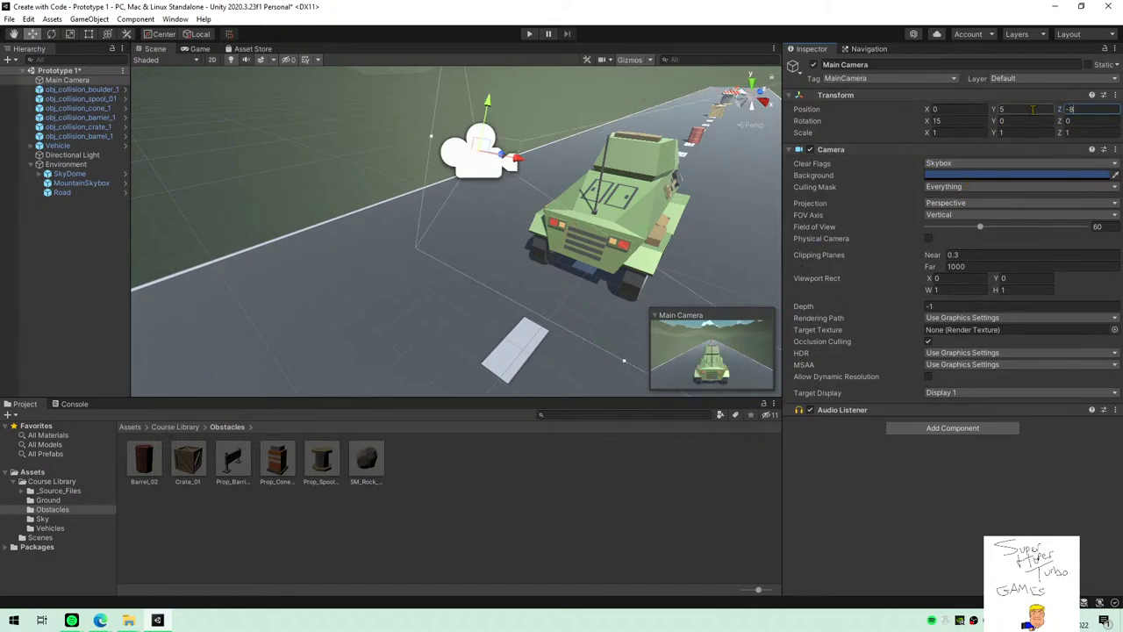
click(197, 50)
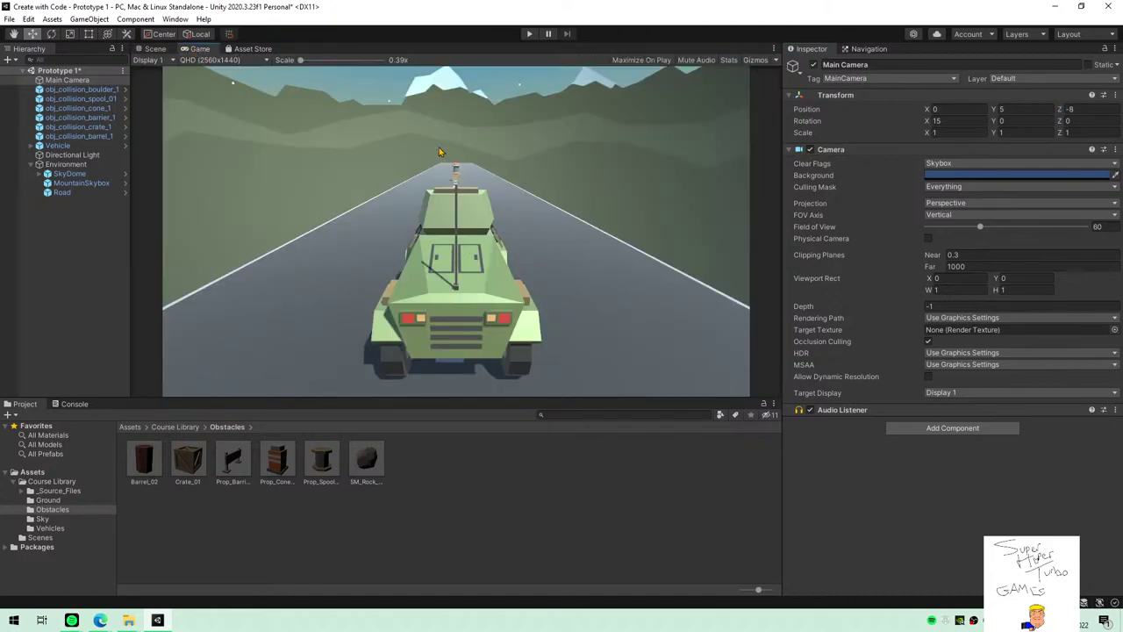
Return to the Scene view and raise the Main Camera above the vehicle to about Y 7.9, Z -7.22.
click(155, 49)
drag(488, 104, 488, 61)
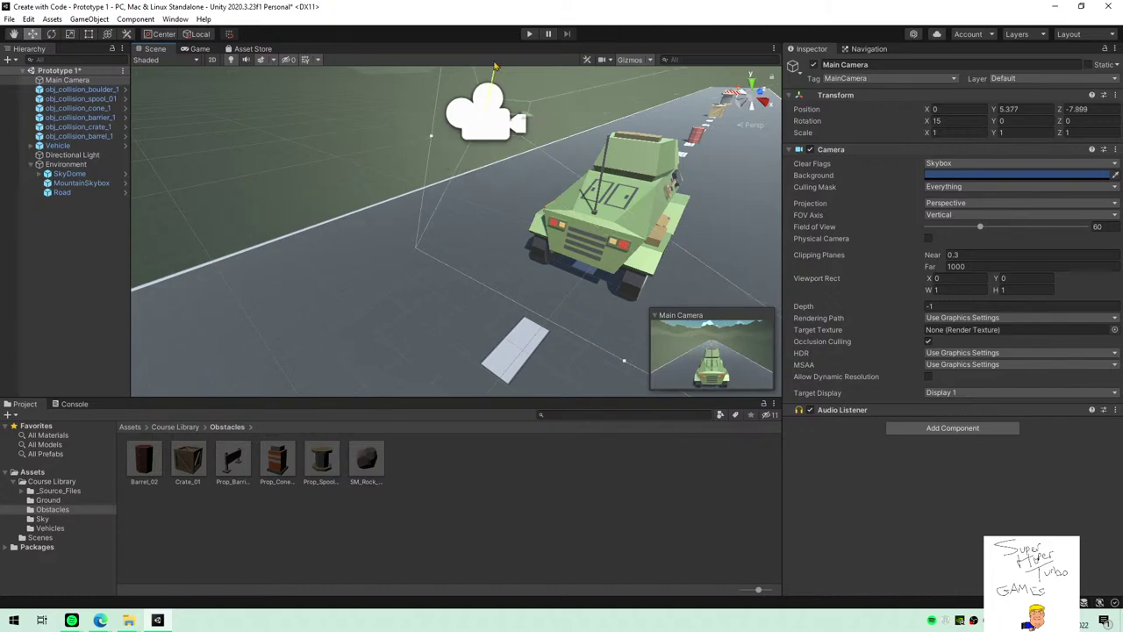
key(ctrl+z)
drag(497, 100, 499, 56)
alt+drag(536, 147, 619, 209)
drag(456, 244, 475, 185)
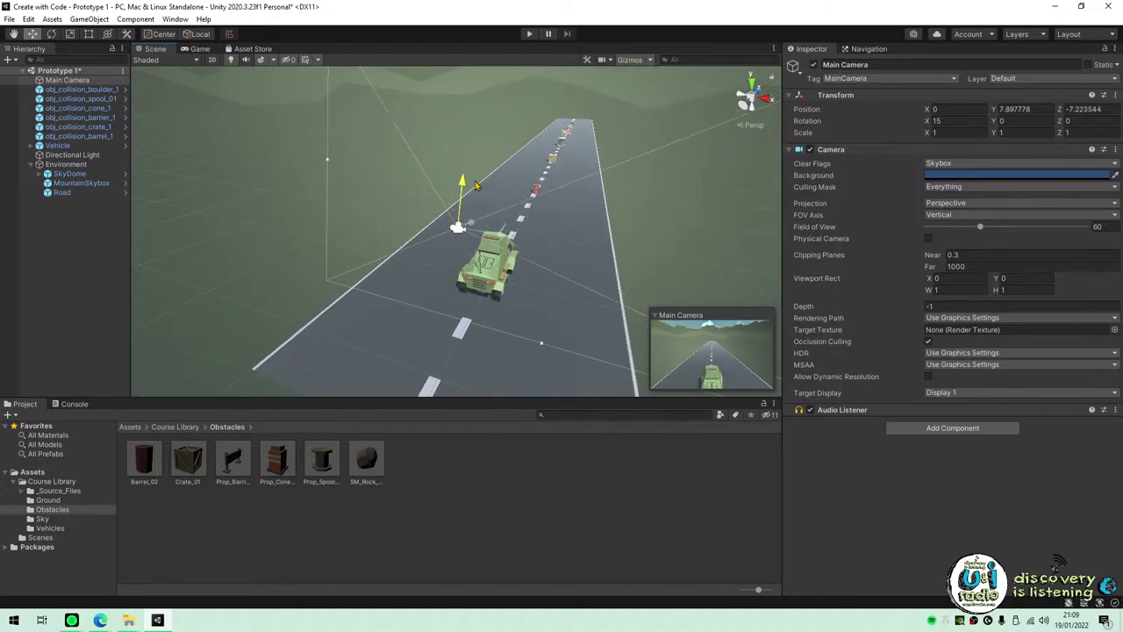
Tilt the Main Camera down to about X 30 and check the result in the Game view.
alt+drag(570, 220, 618, 212)
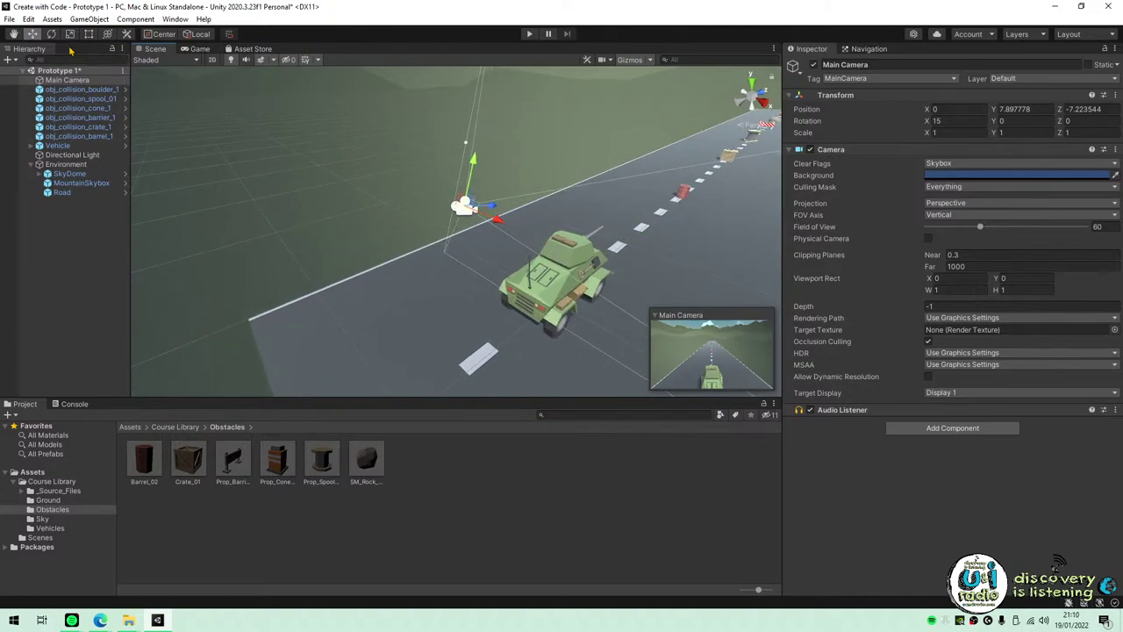
key(e)
mouse_move(443, 179)
mouse_down()
mouse_move(457, 151)
mouse_move(452, 164)
mouse_up()
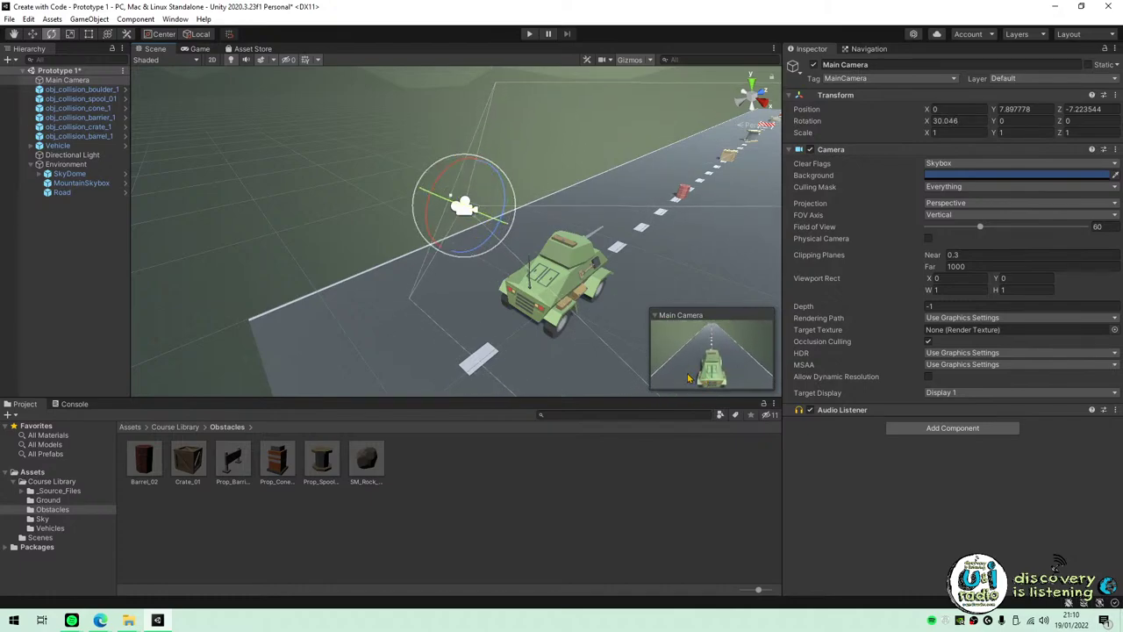
click(198, 48)
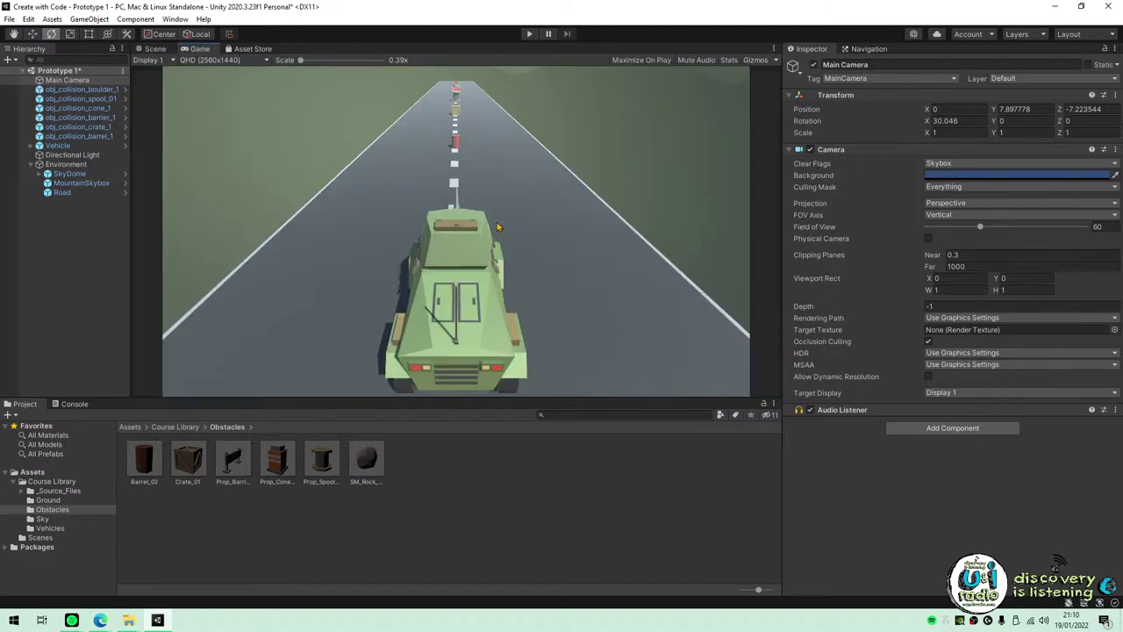
key(w)
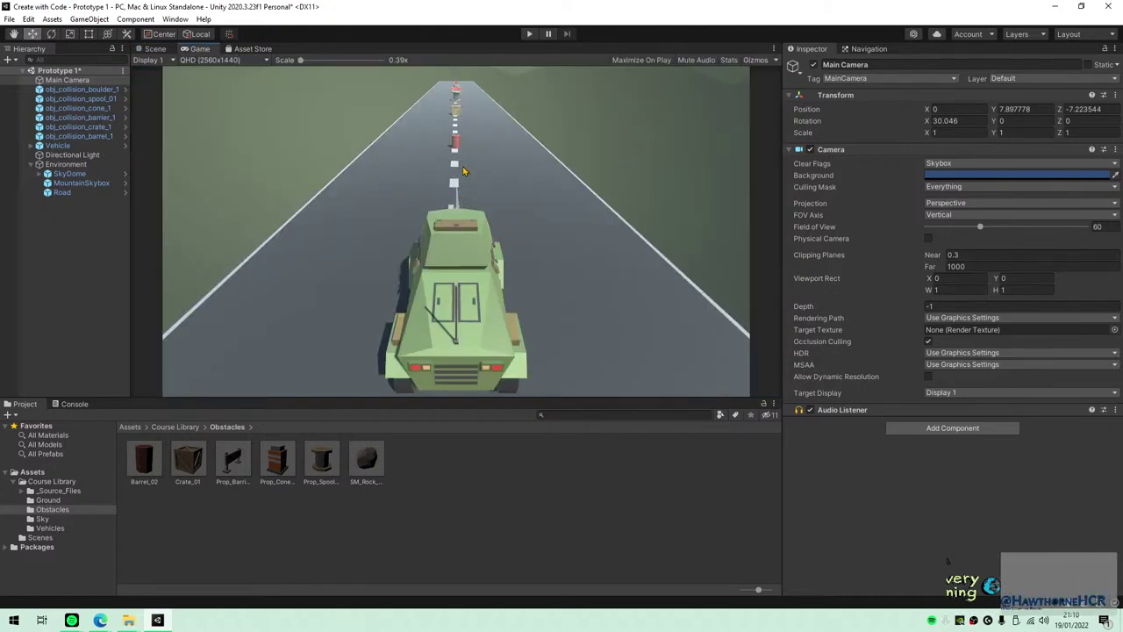
key(ctrl+1)
Switch to the Lesson 1.1 page in the browser and read the step 7 instructions on customizing the interface layout.
mouse_move(100, 619)
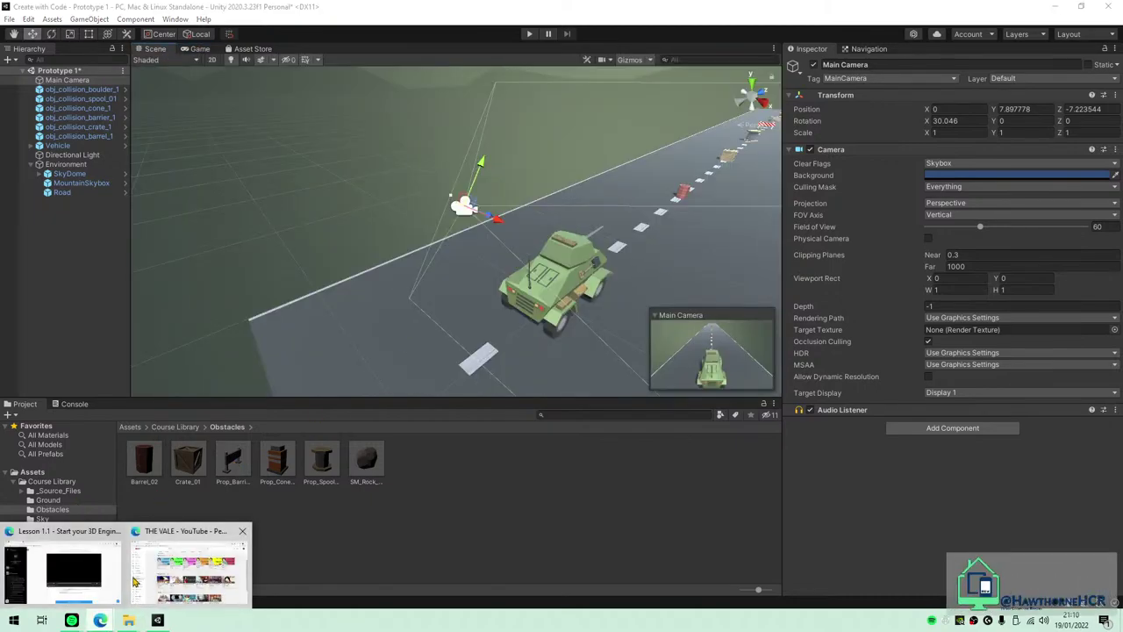
click(66, 570)
scroll(934, 445, down, 5)
scroll(935, 445, down, 3)
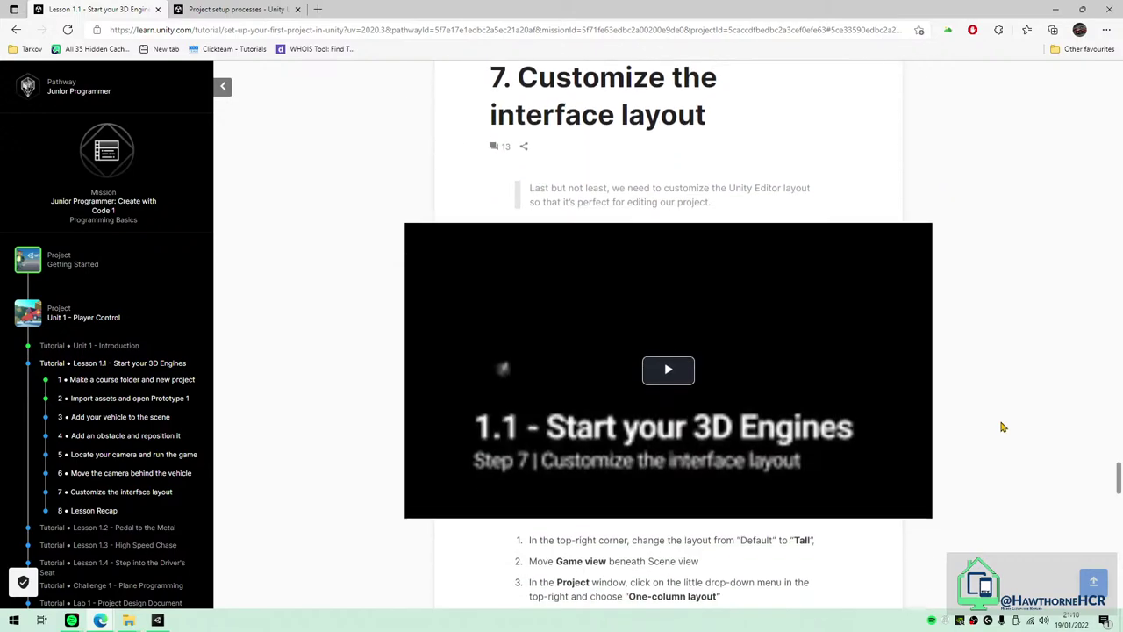
scroll(948, 369, down, 2)
scroll(934, 362, down, 10)
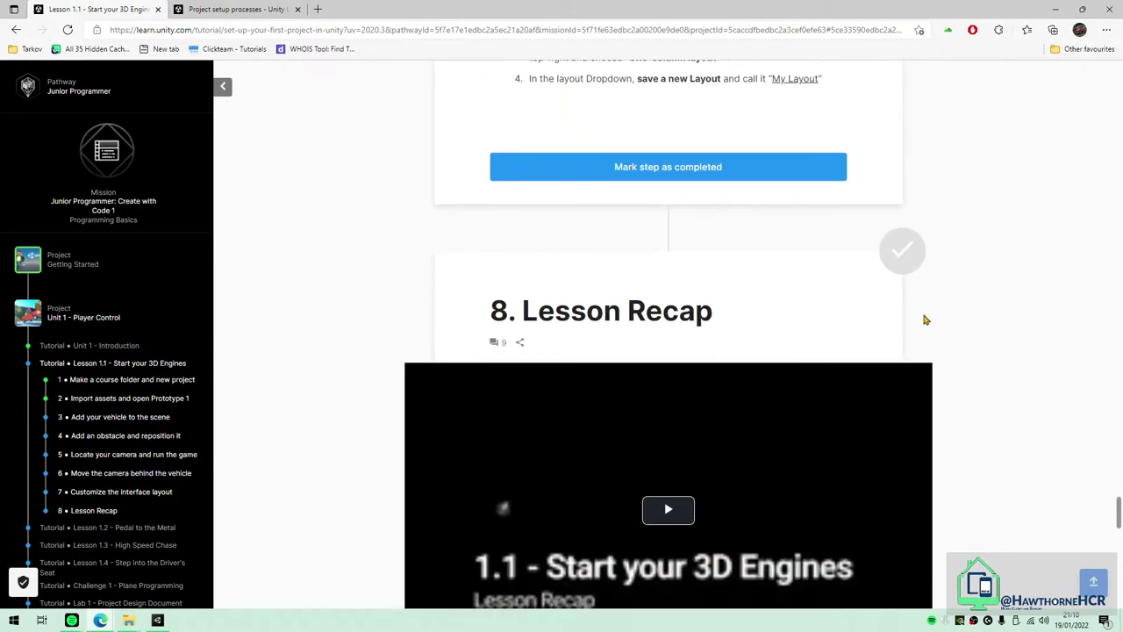
scroll(937, 422, up, 10)
scroll(947, 426, down, 1)
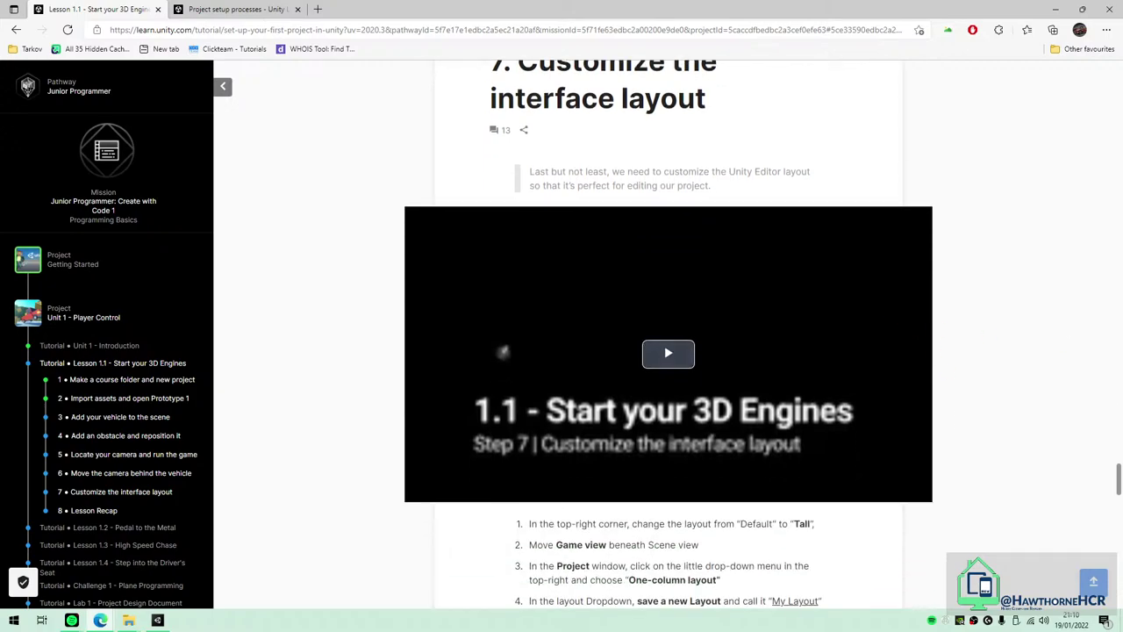
scroll(1041, 430, up, 2)
scroll(1036, 435, down, 5)
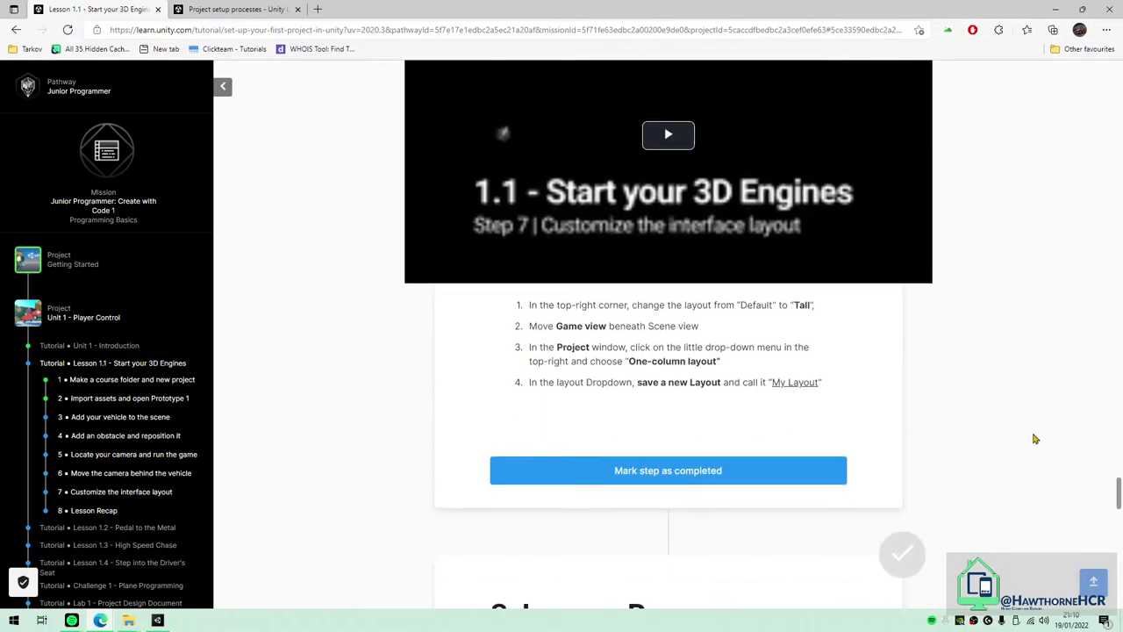
scroll(1035, 439, up, 4)
scroll(1035, 442, down, 2)
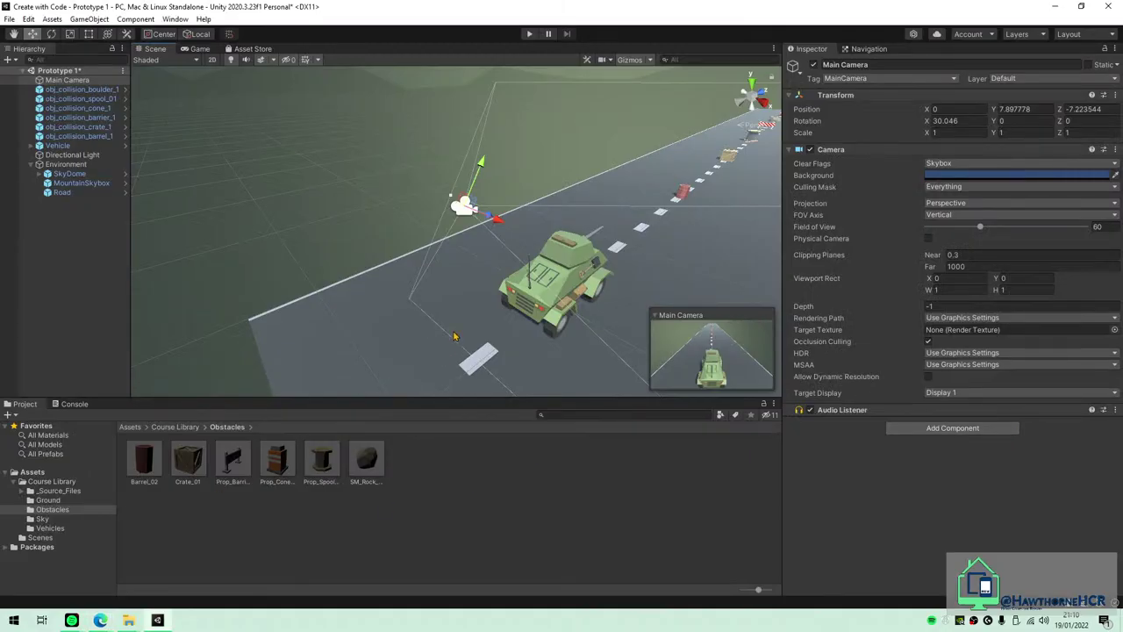
Switch back to Unity and recheck the Main Camera's framing of the vehicle and road in the Game view.
alt+drag(454, 337, 438, 219)
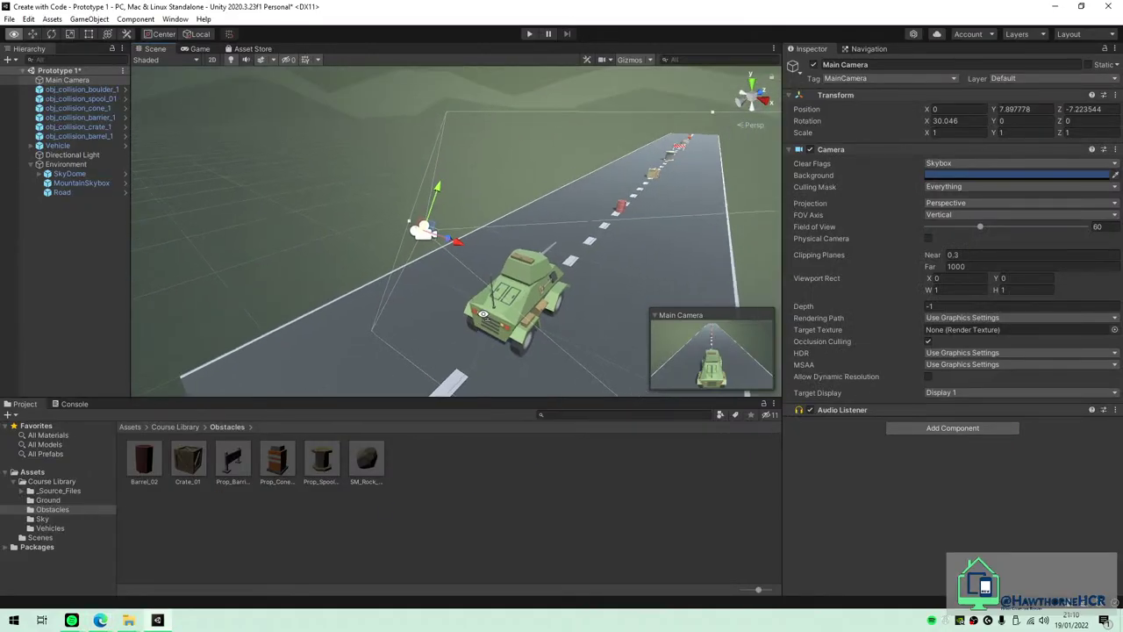
click(200, 49)
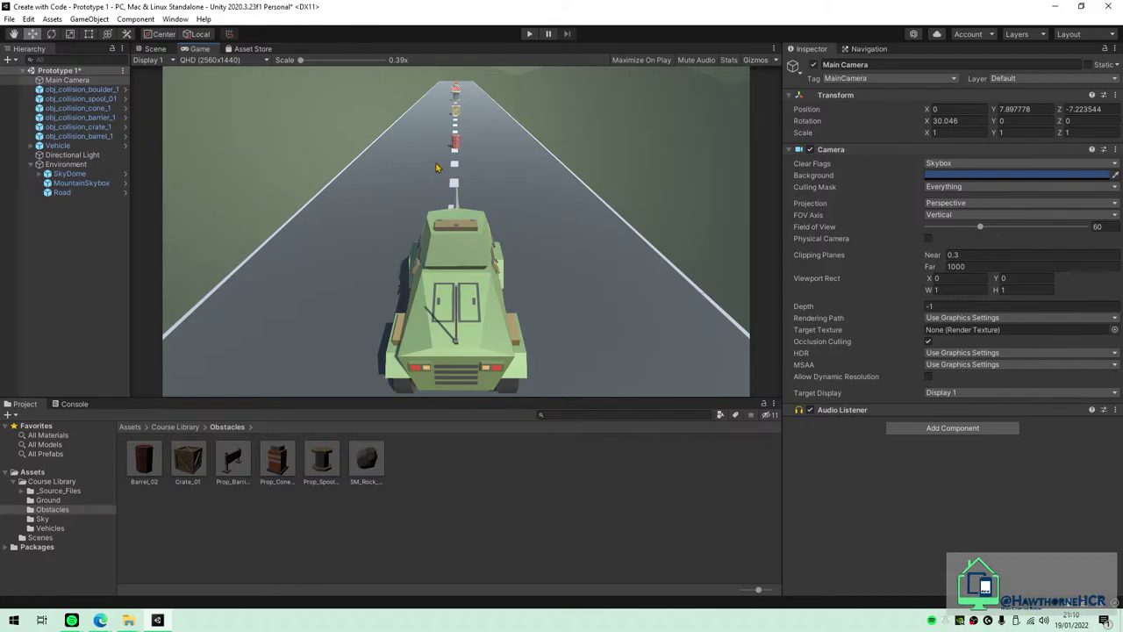
click(155, 50)
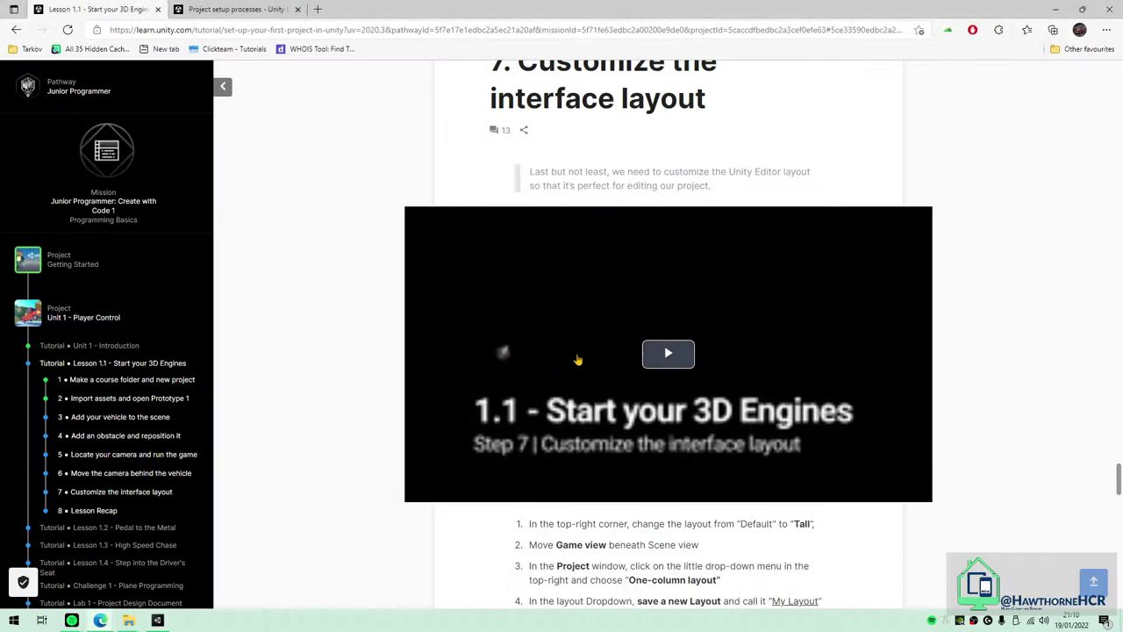
Read through the step 7 introduction and instructions on customizing the interface layout.
scroll(549, 307, up, 4)
scroll(549, 307, down, 1)
scroll(105, 322, down, 3)
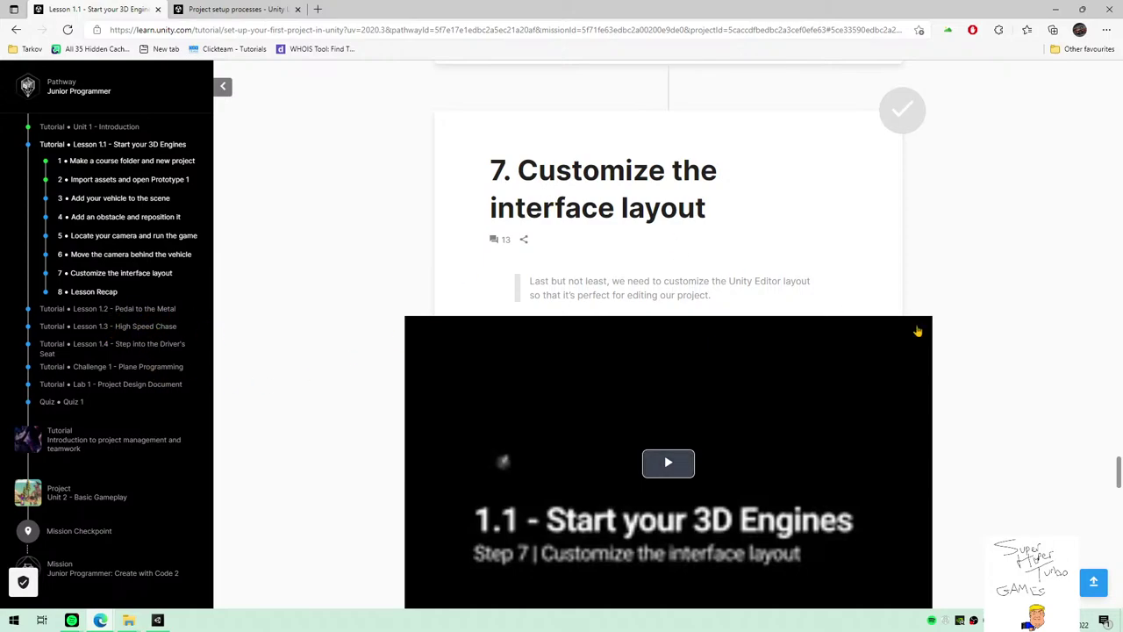
scroll(965, 351, down, 3)
scroll(972, 356, up, 1)
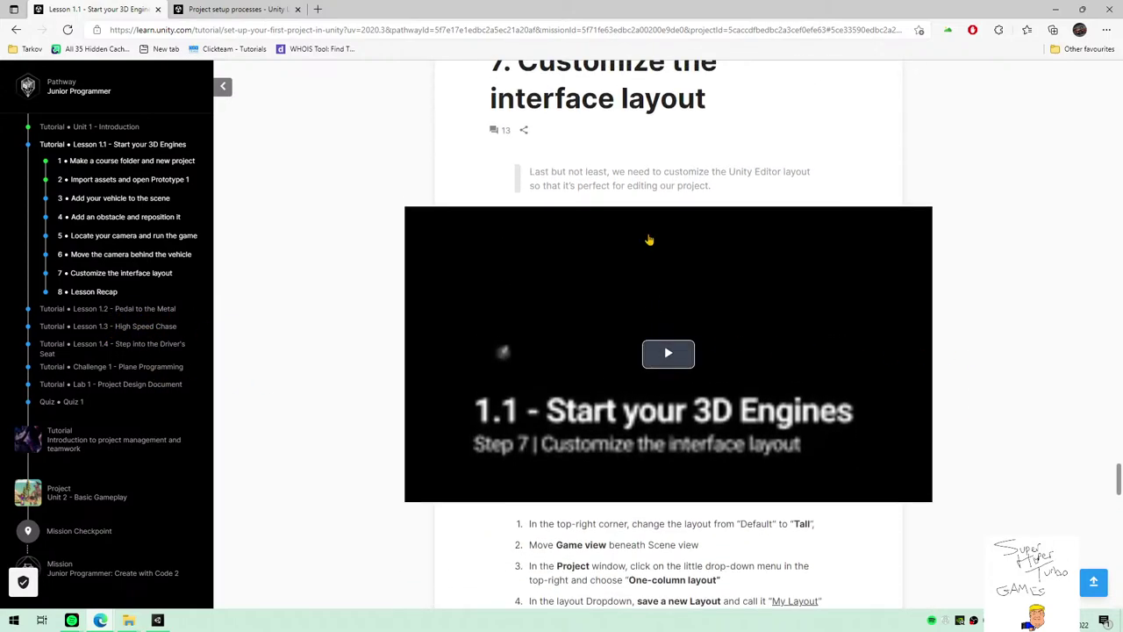
drag(534, 173, 681, 188)
click(744, 195)
click(735, 186)
click(681, 188)
scroll(926, 402, down, 3)
scroll(878, 351, up, 1)
Play the step 7 tutorial video in full screen and lower its volume.
click(669, 243)
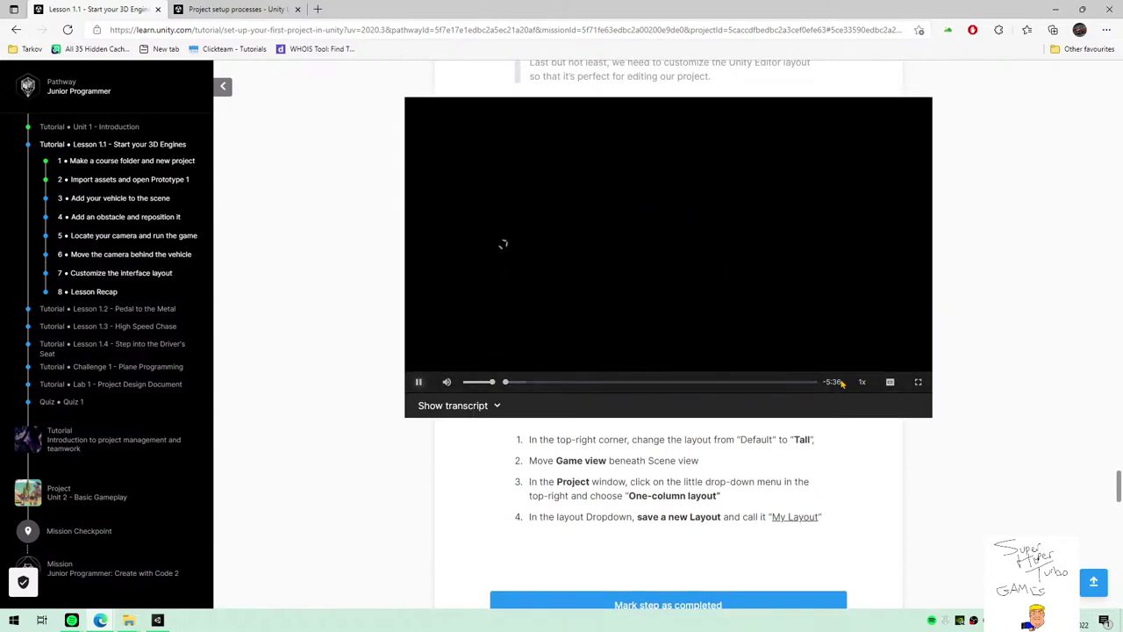
click(918, 382)
drag(86, 597, 69, 597)
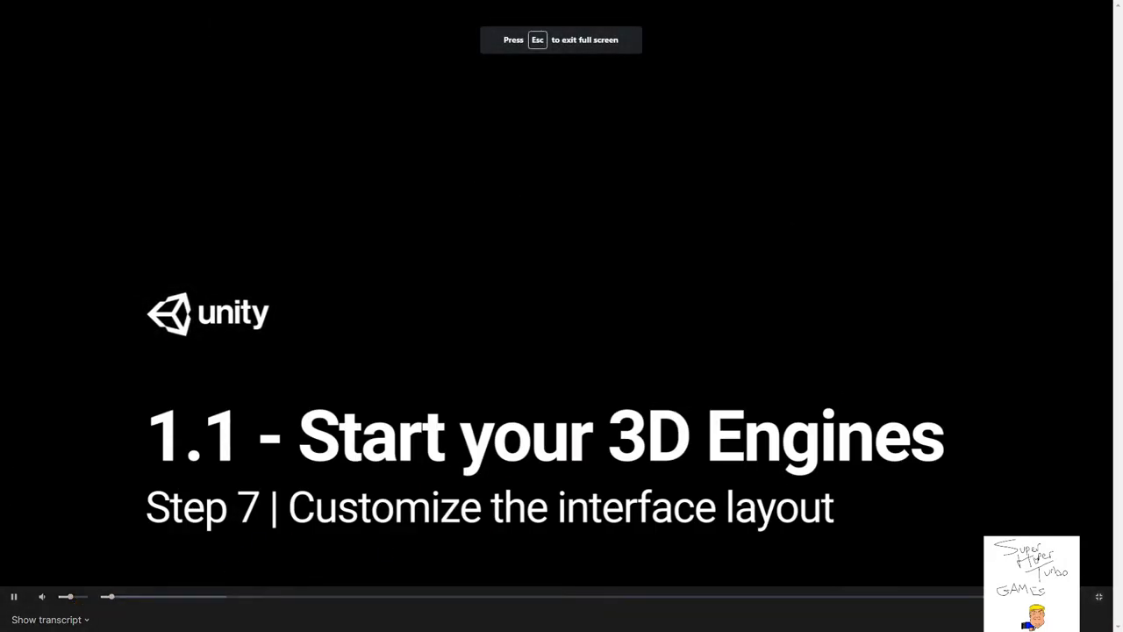
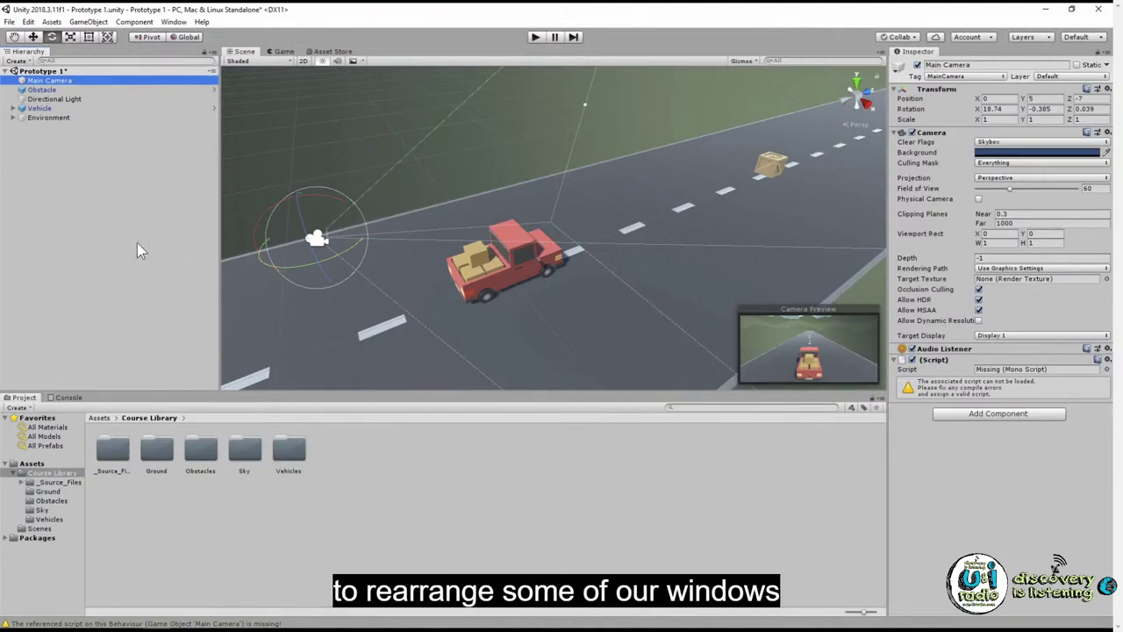
Dock the Game view beneath the Scene view and raise the divider so the Game view is taller.
click(140, 318)
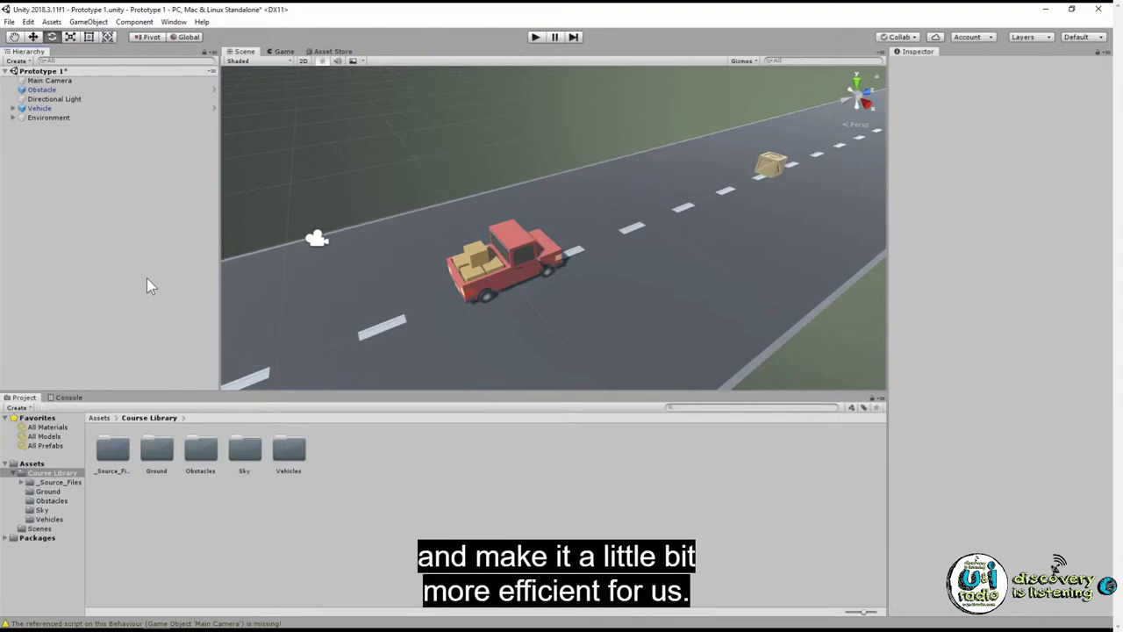
click(283, 52)
drag(285, 54, 211, 195)
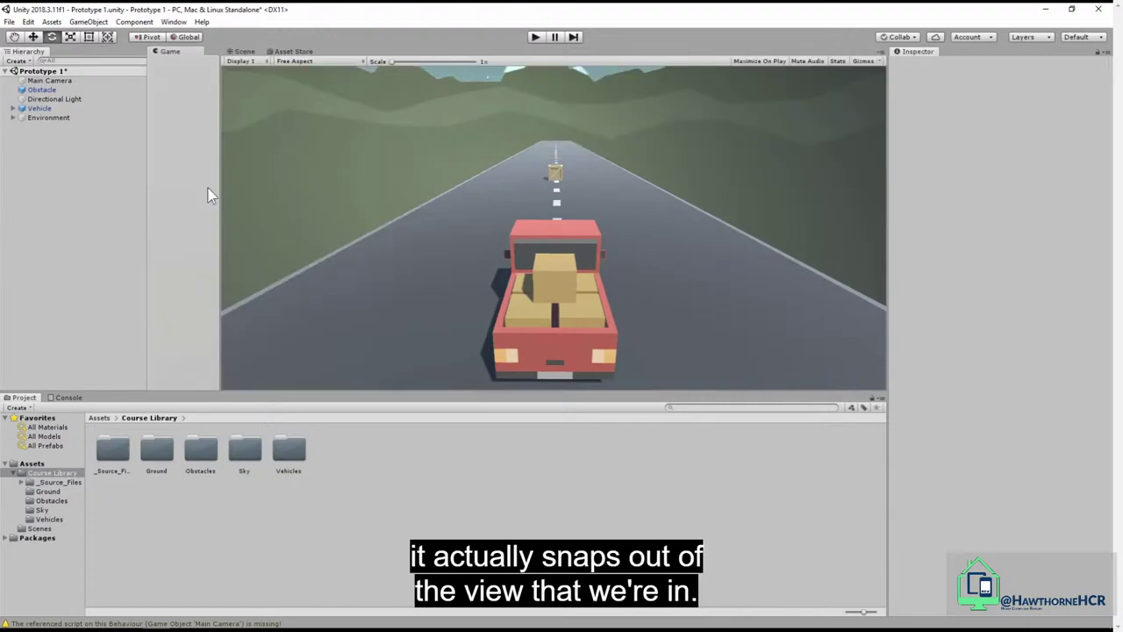
drag(169, 51, 300, 92)
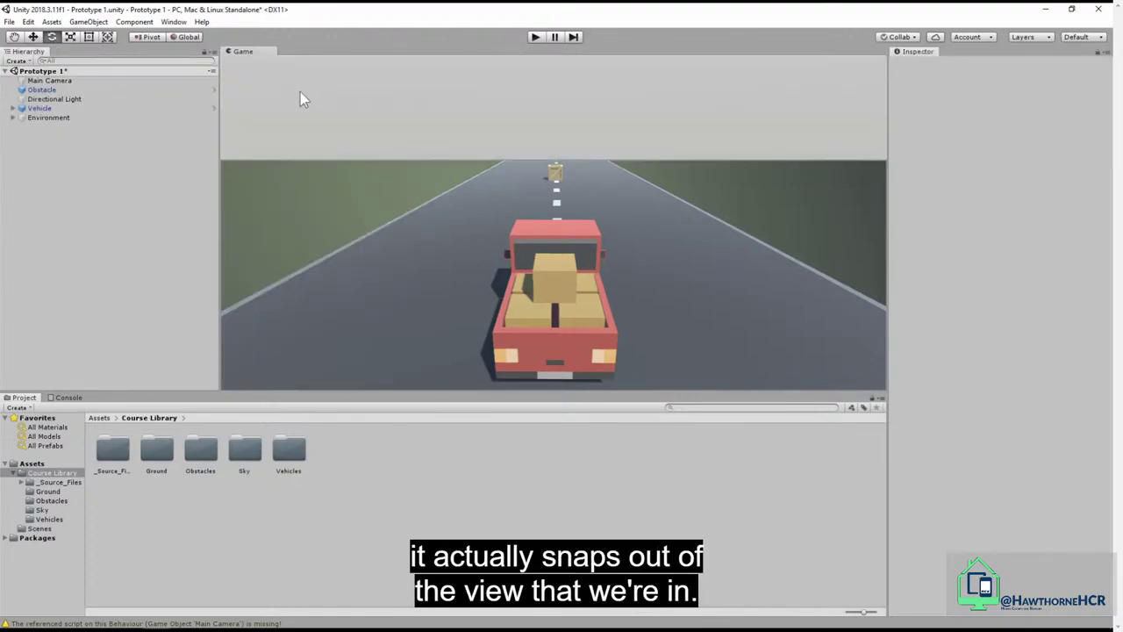
drag(326, 150, 307, 335)
drag(410, 265, 415, 211)
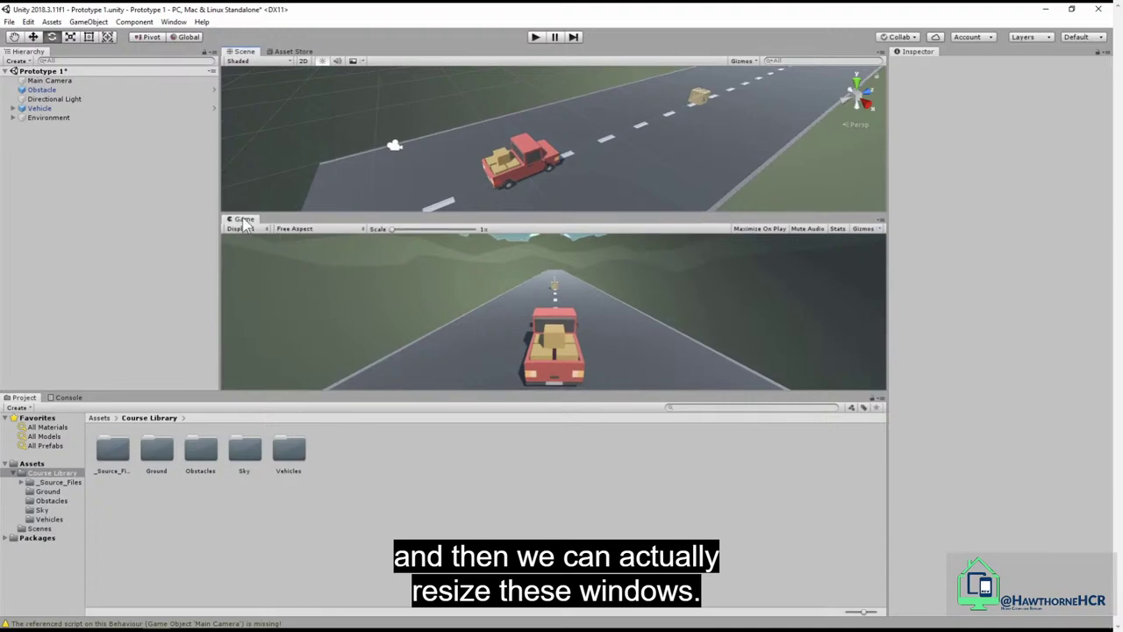
Move the Game view into the Project and Console window group and widen the Hierarchy.
drag(245, 224, 171, 409)
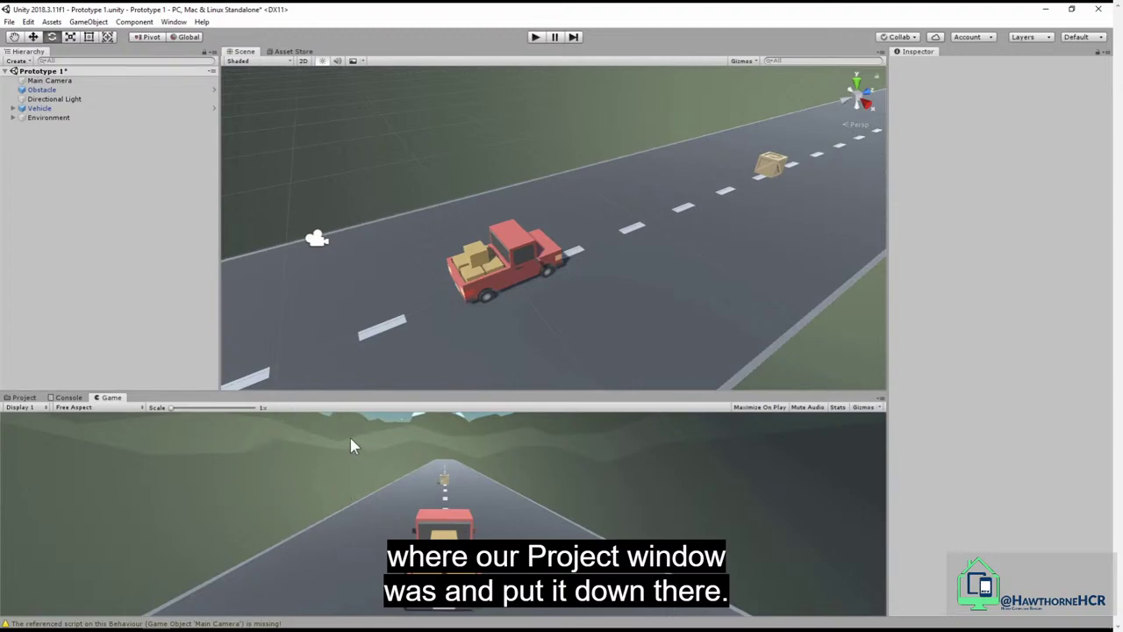
drag(220, 235, 273, 235)
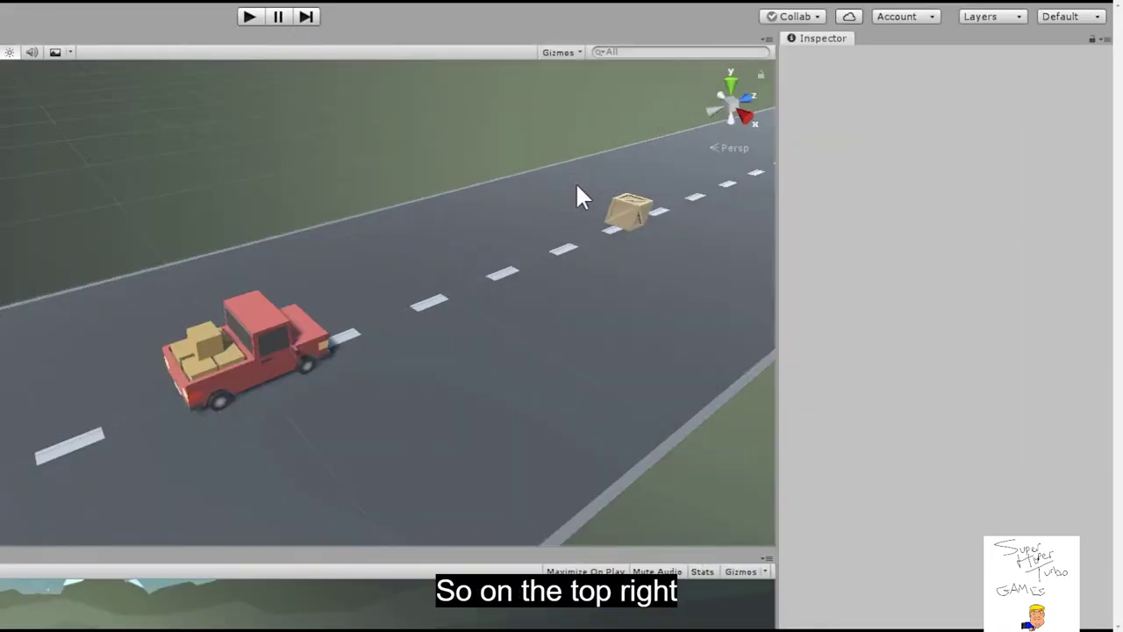
Reset the editor to the Default layout and try out the 2 by 3 and 4 Split layouts.
click(1071, 18)
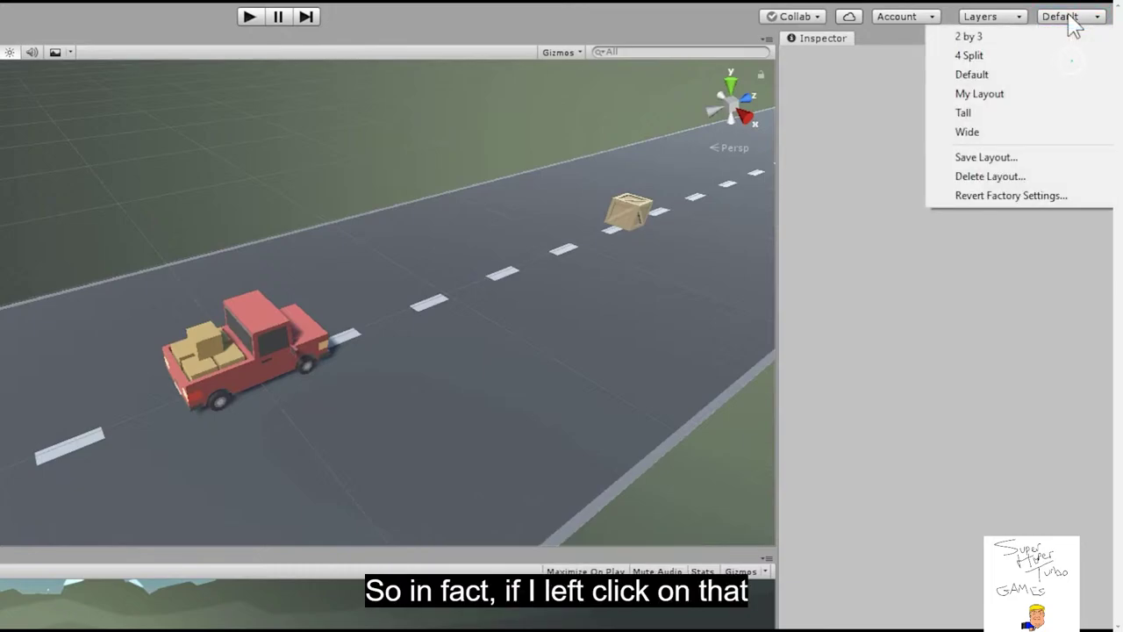
click(1018, 77)
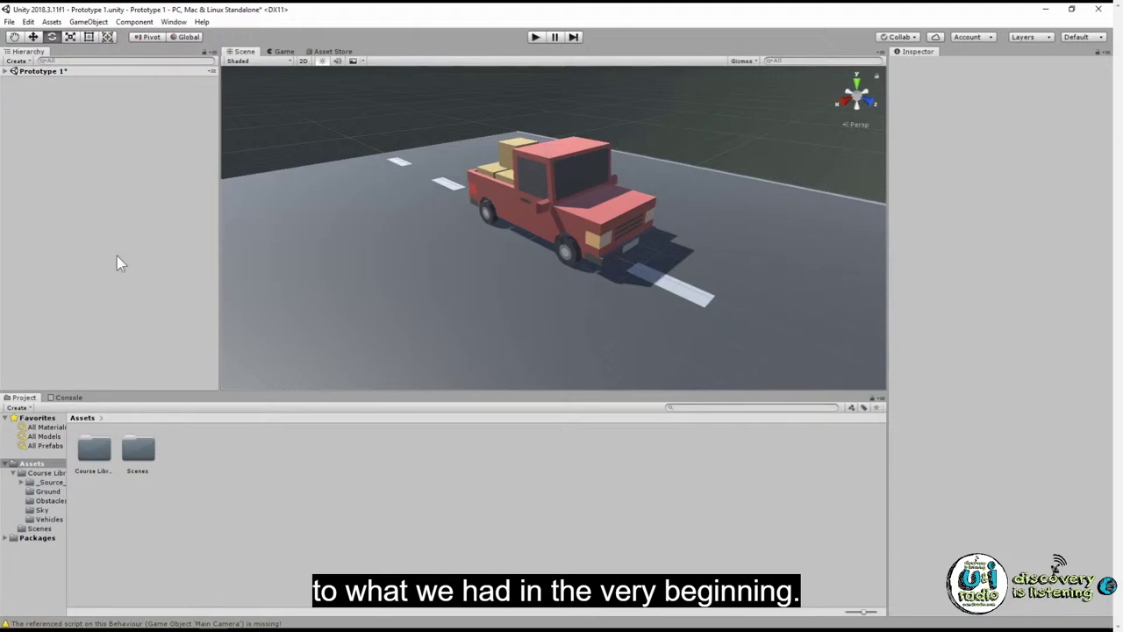
click(1085, 39)
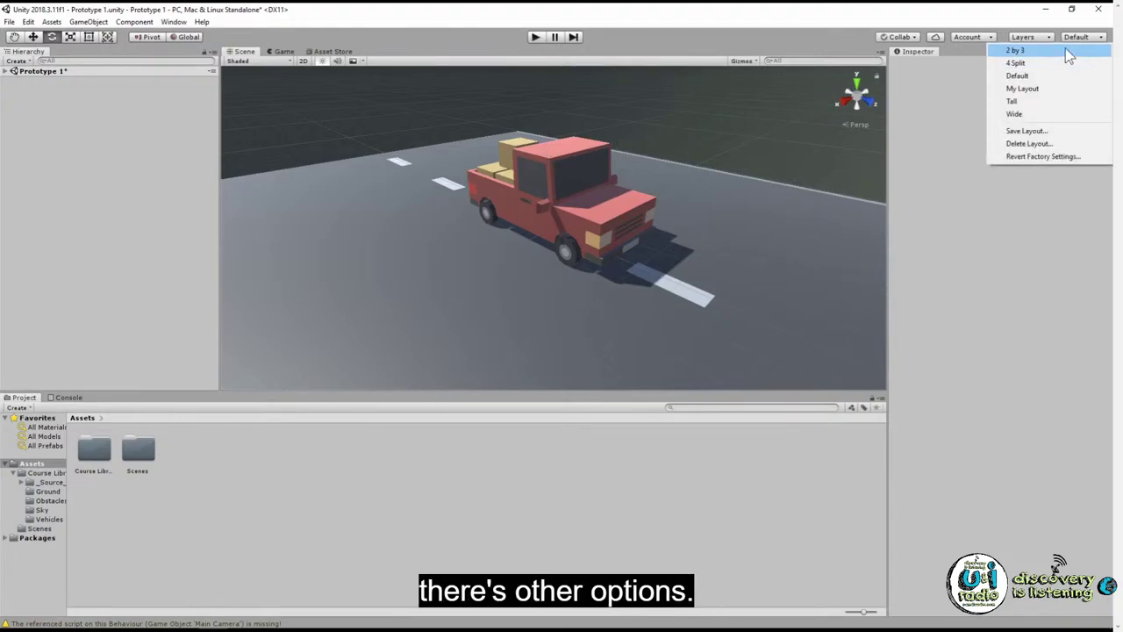
click(1065, 49)
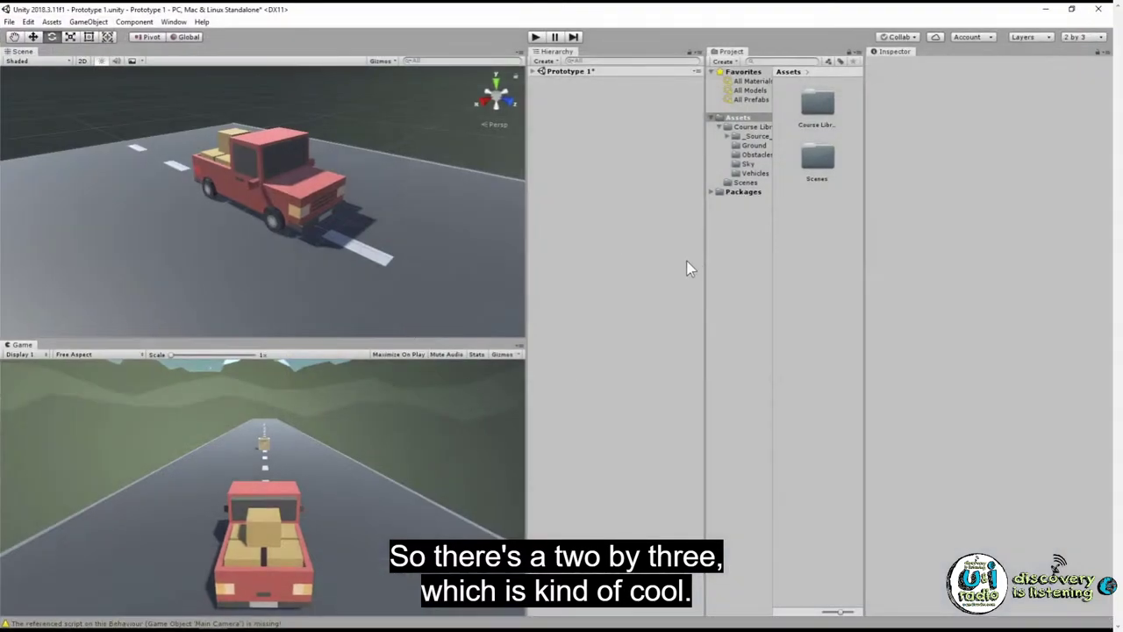
click(1084, 35)
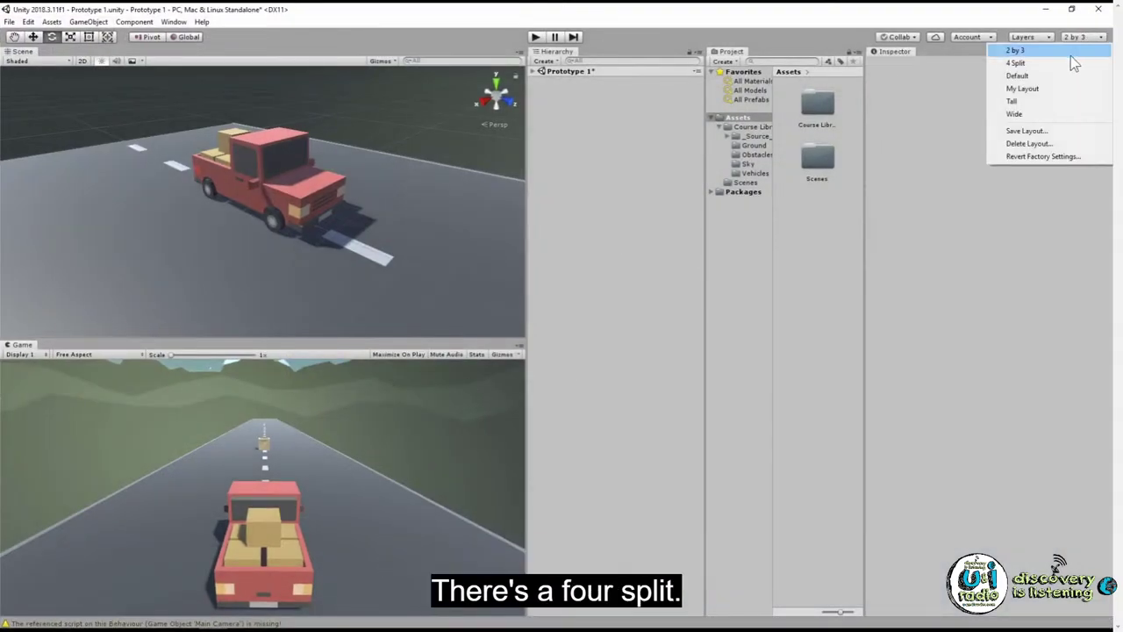
click(1066, 61)
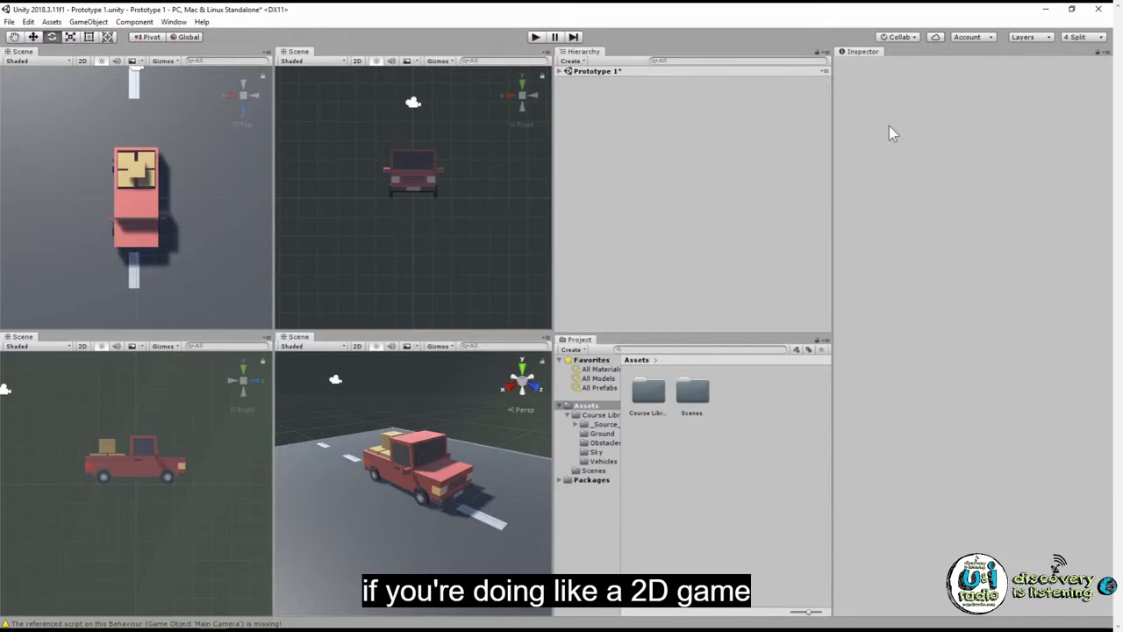
Switch the editor to the Tall layout and compare its Scene and Game views.
click(1079, 37)
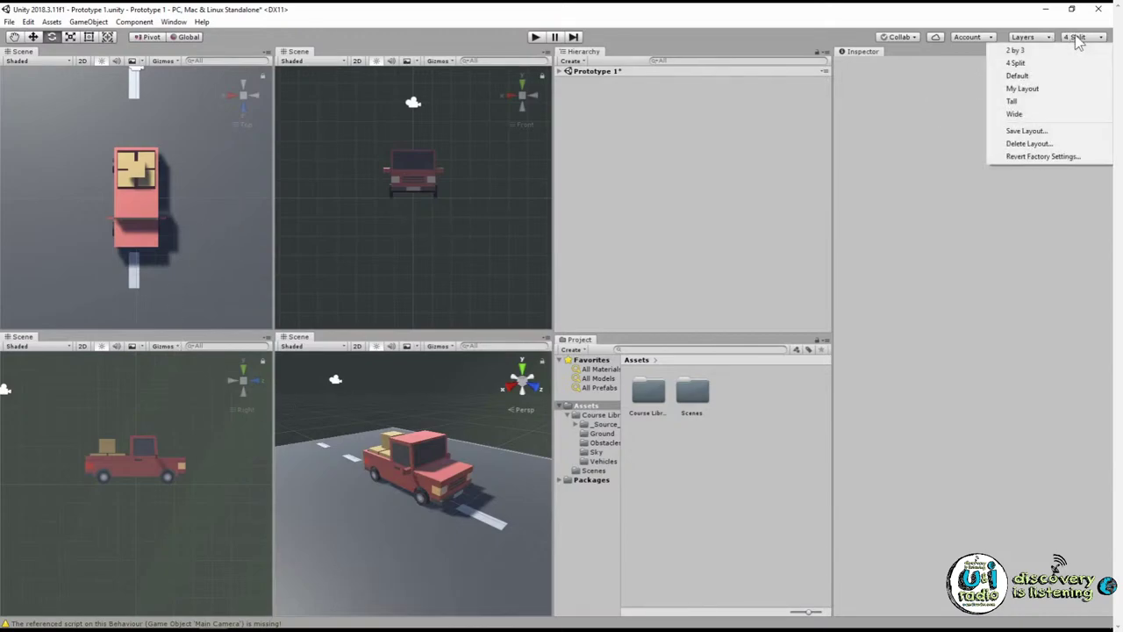
click(1055, 103)
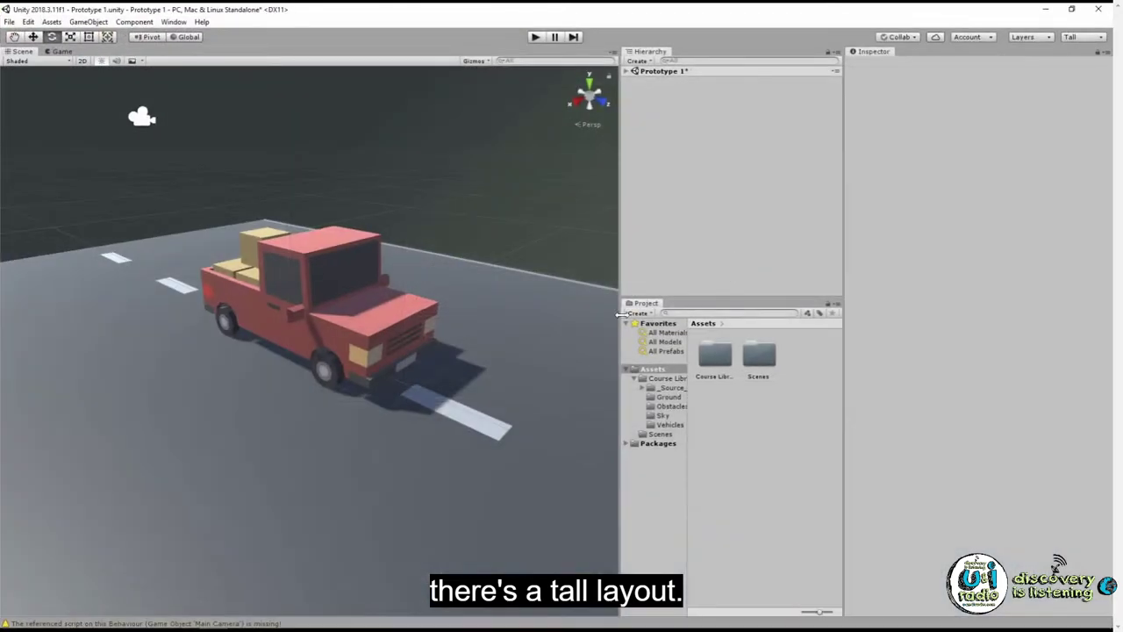
click(61, 52)
click(18, 55)
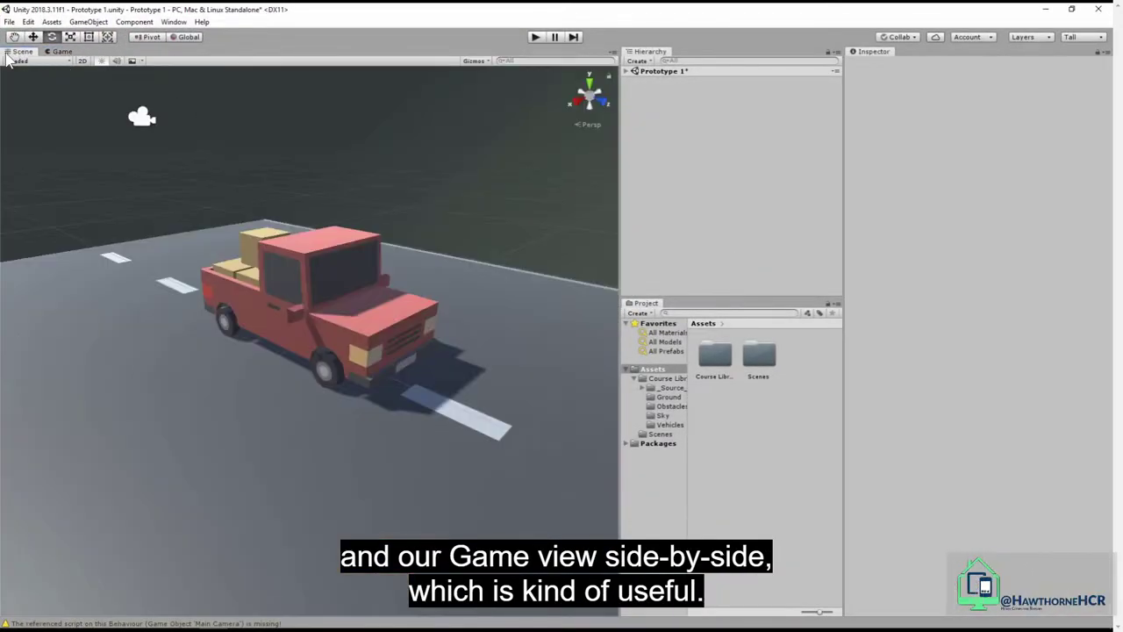
click(51, 54)
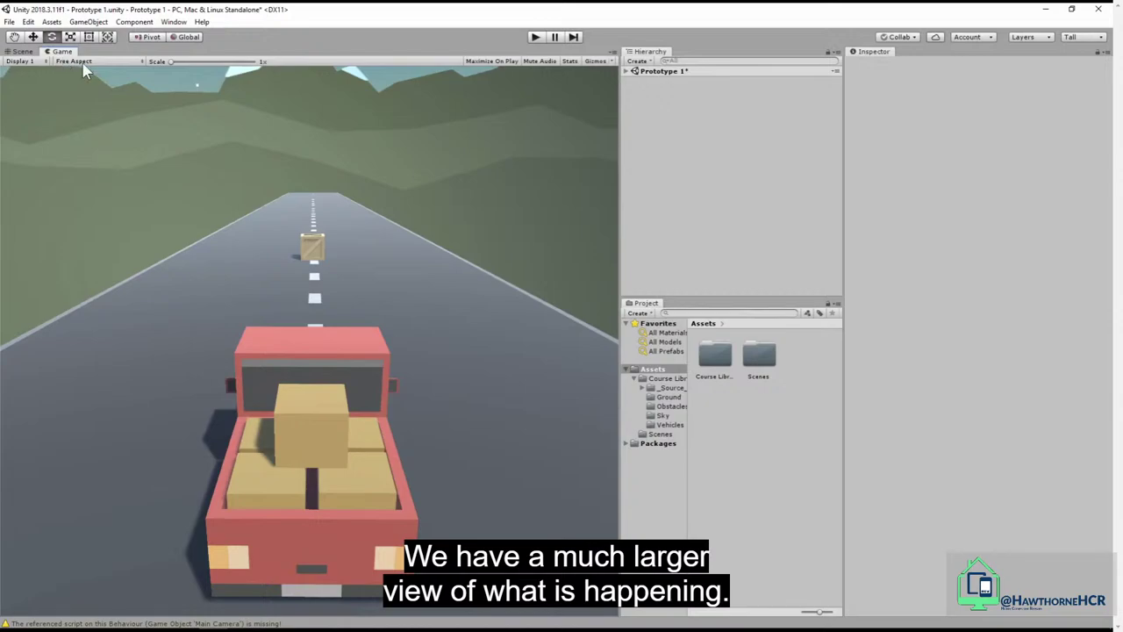
click(22, 52)
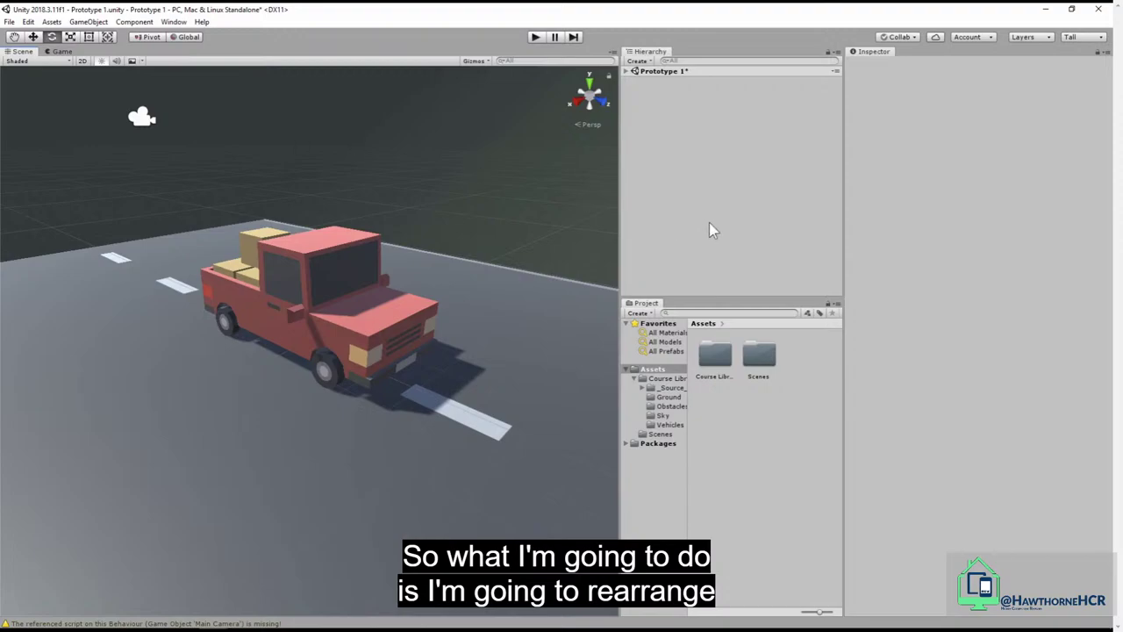
Resize the Tall layout's columns, narrowing the Inspector and widening the Scene view.
mouse_move(844, 216)
mouse_down()
mouse_move(941, 214)
mouse_move(847, 216)
mouse_up()
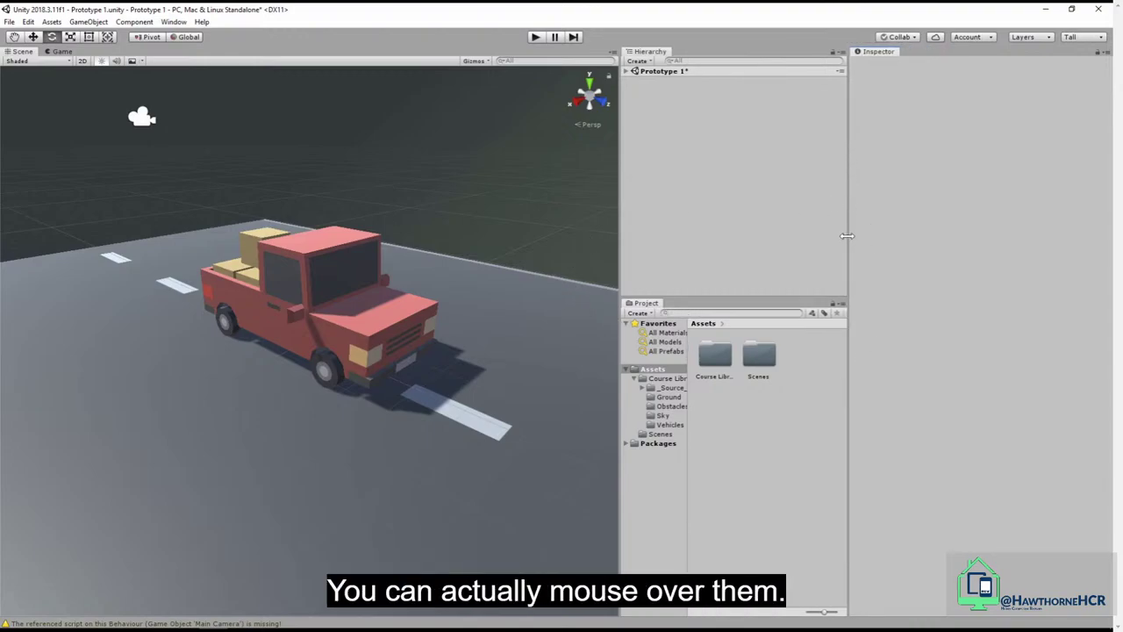
drag(849, 235, 908, 232)
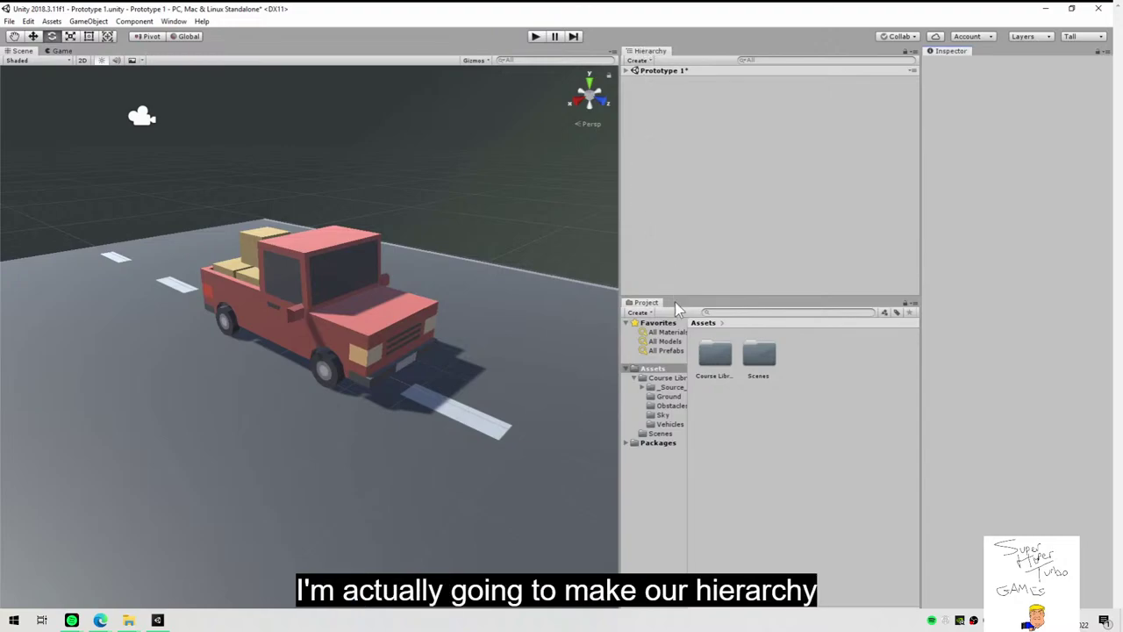
drag(619, 282, 733, 281)
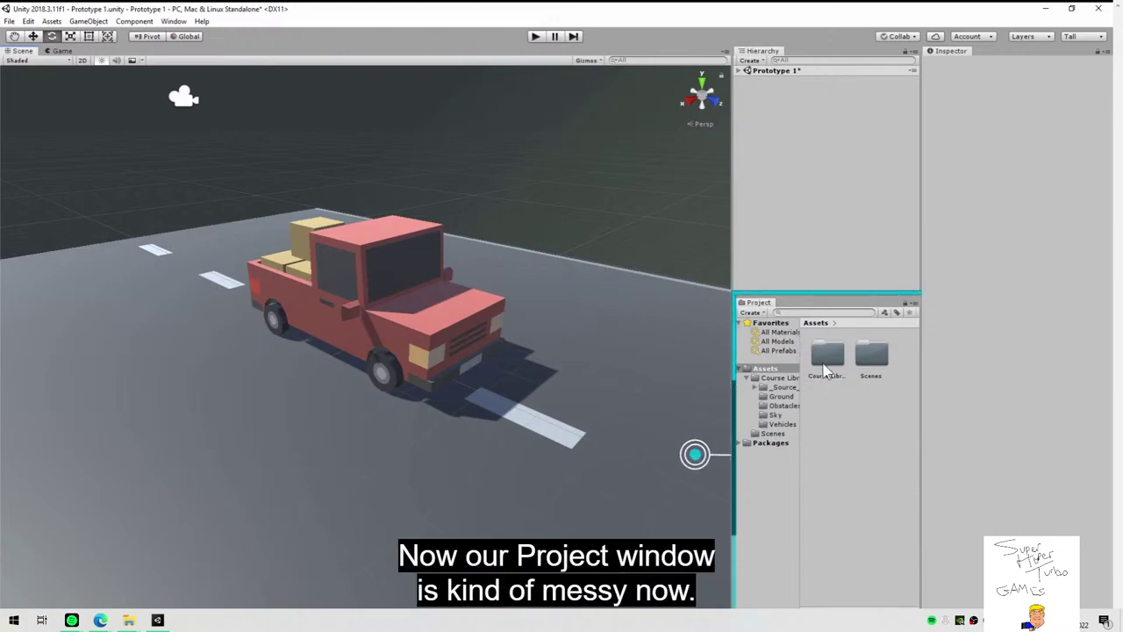
Widen the Project window's folder tree and reduce the asset icons to the smallest size.
drag(801, 386, 822, 388)
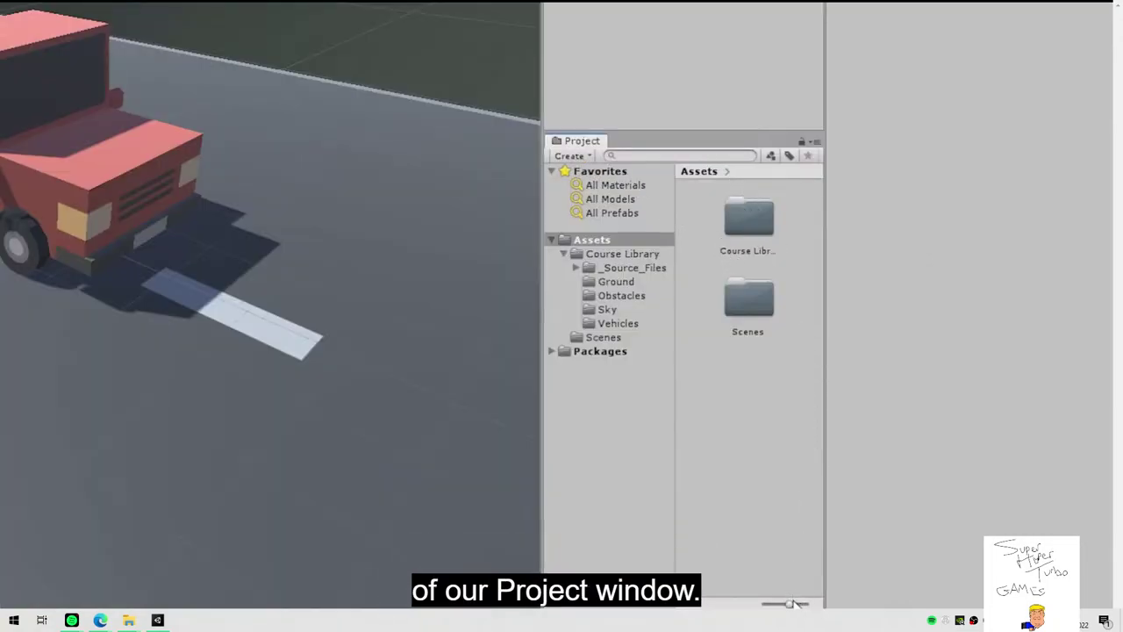
drag(793, 603, 816, 606)
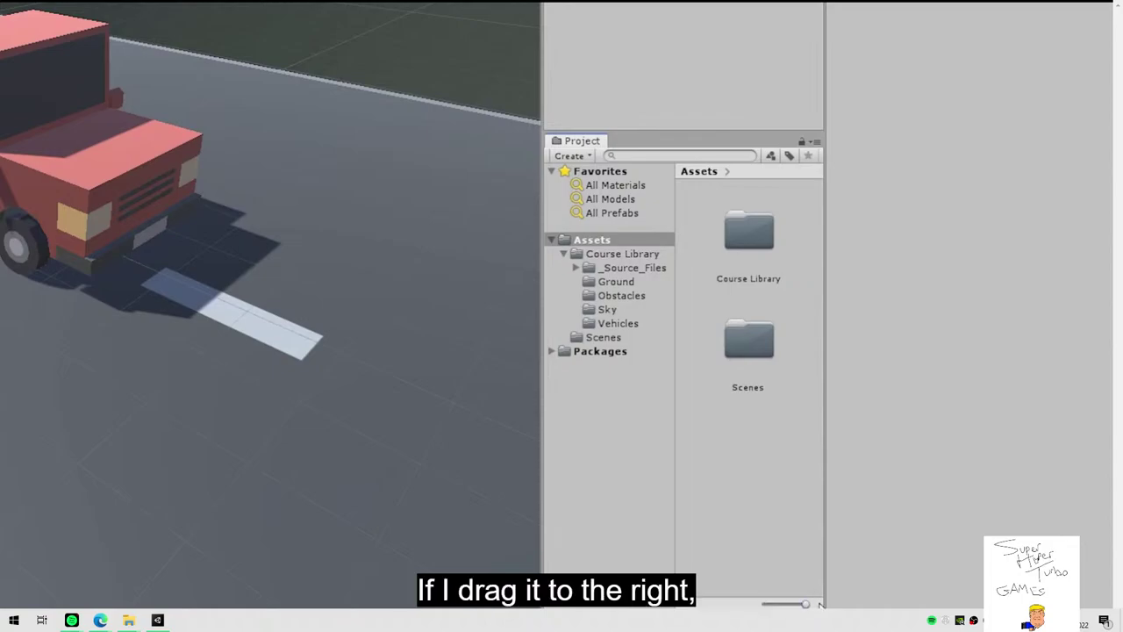
drag(804, 604, 765, 604)
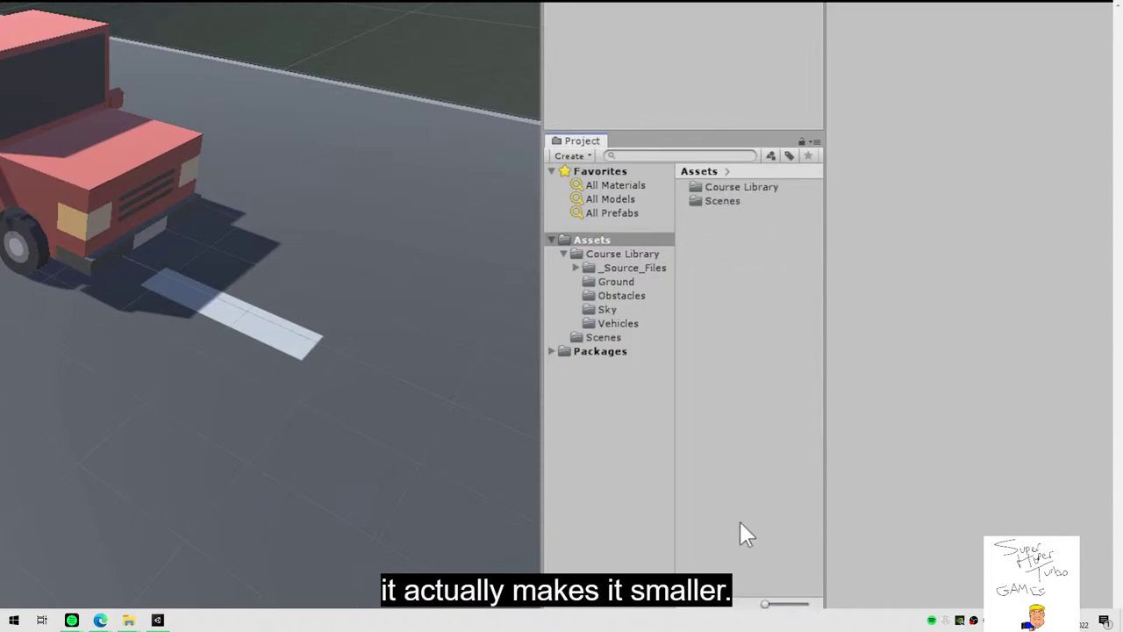
Browse into the Vehicles folder of the Course Library and slightly adjust the Project window's column divider.
double_click(740, 186)
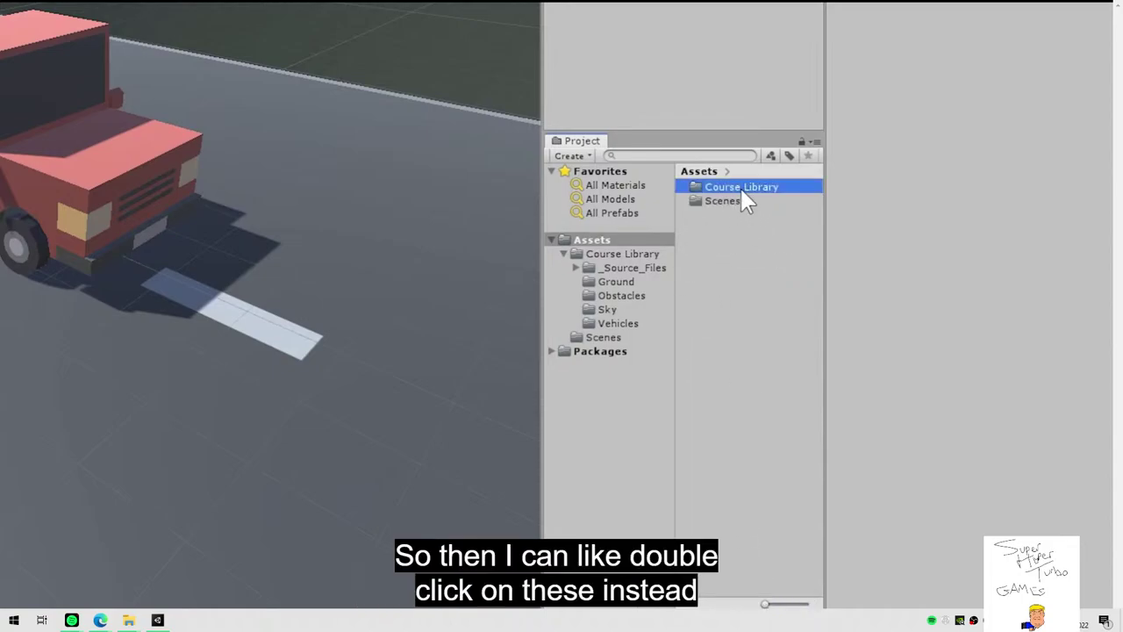
double_click(730, 242)
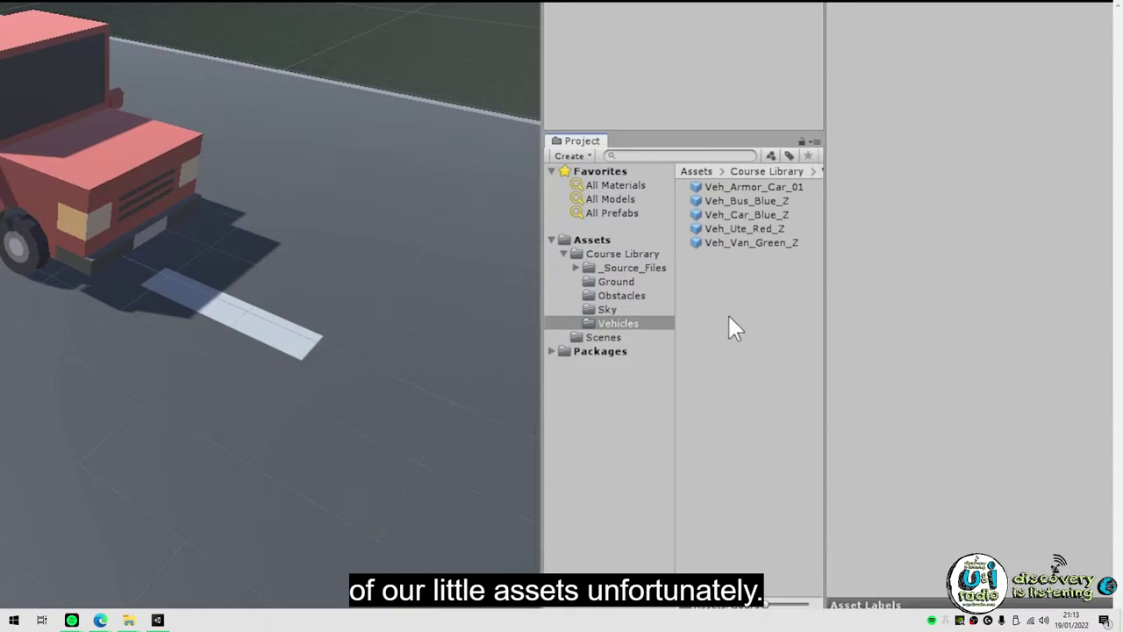
mouse_move(674, 336)
mouse_down()
mouse_move(709, 338)
mouse_move(647, 351)
mouse_move(696, 351)
mouse_move(650, 352)
mouse_move(685, 351)
mouse_move(672, 354)
mouse_up()
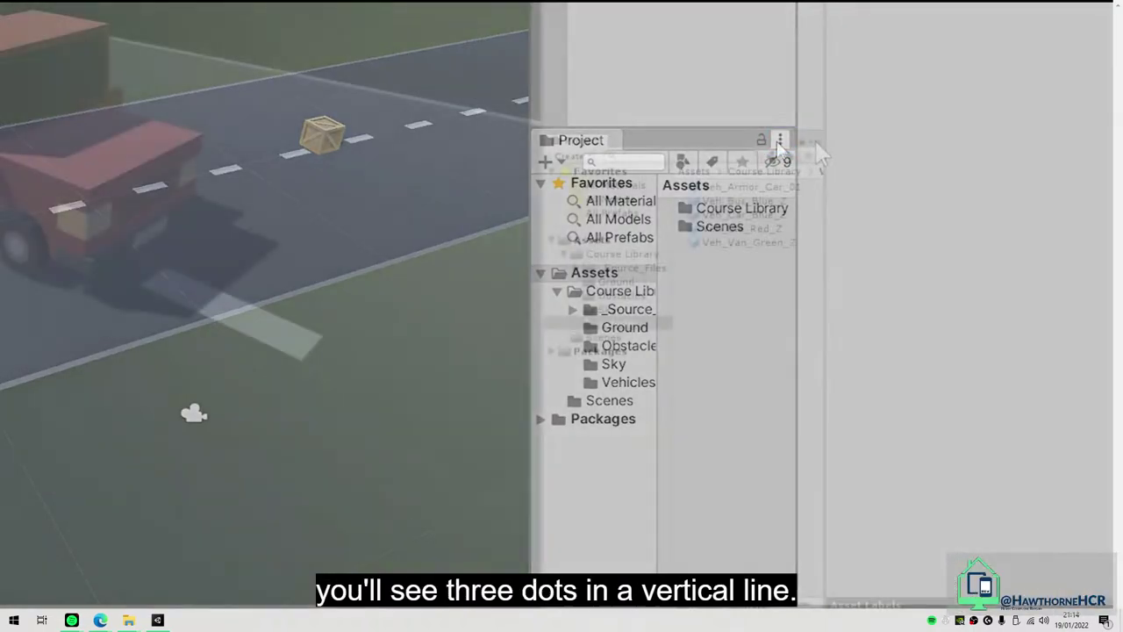
Switch the Project window to One Column Layout and expand the Vehicles folder, selecting Veh_Car_Blue_Z and Veh_Bus_Blue_Z.
click(815, 142)
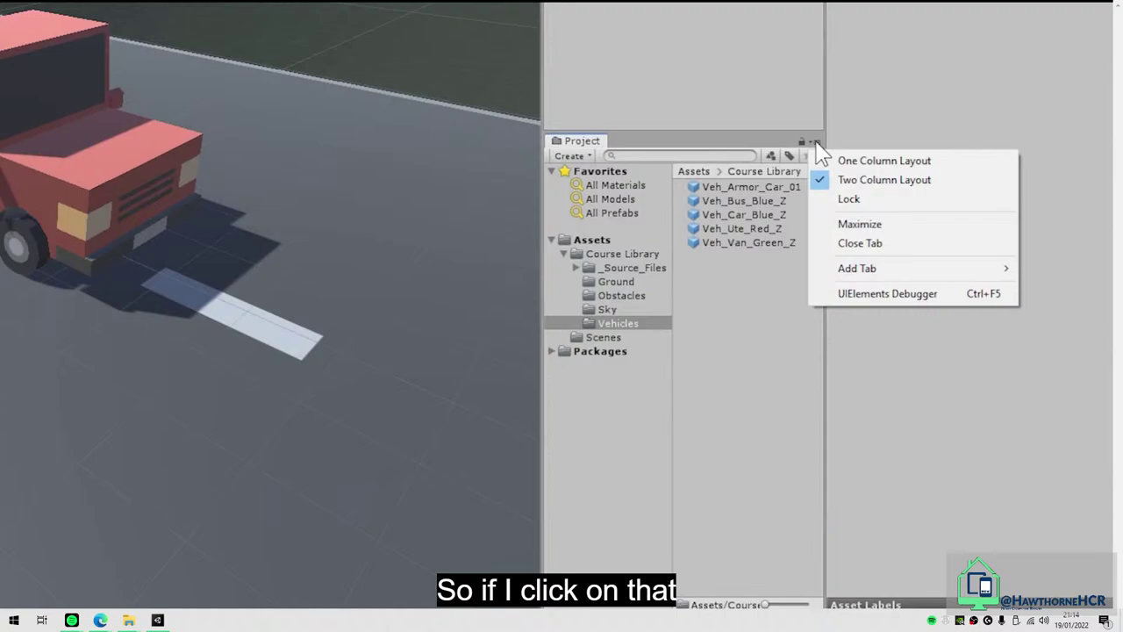
click(875, 163)
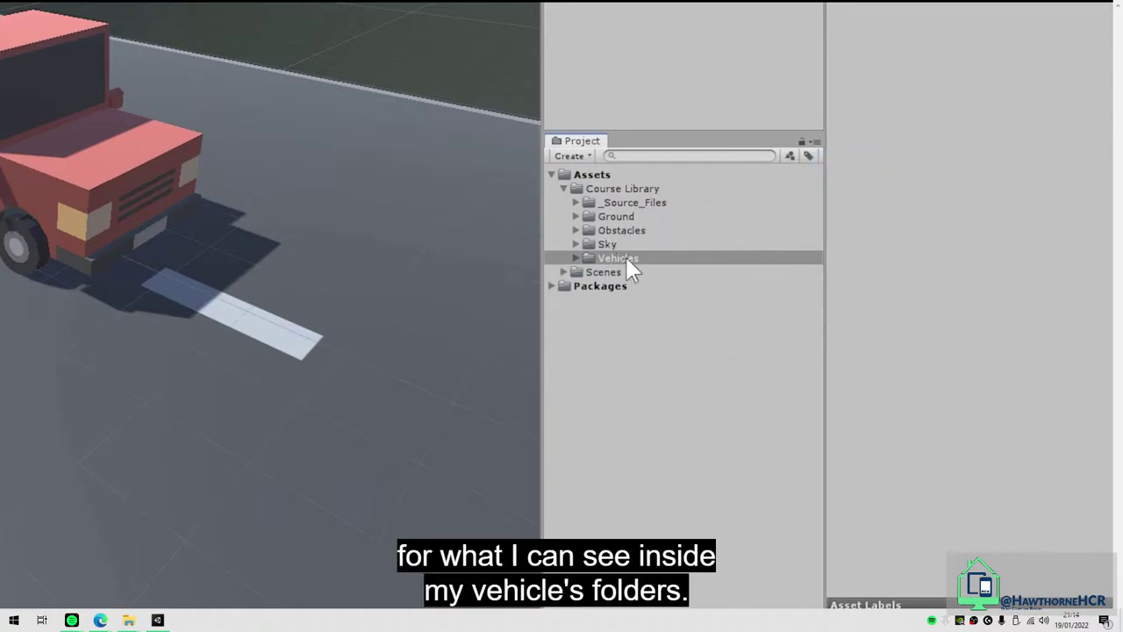
click(576, 258)
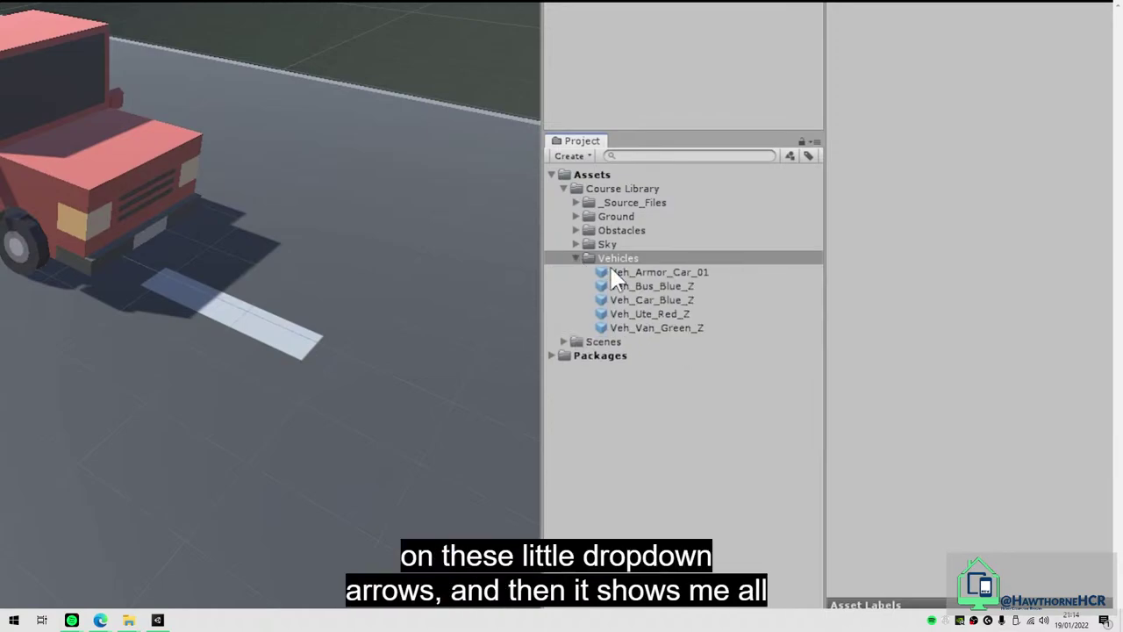
click(658, 300)
click(659, 285)
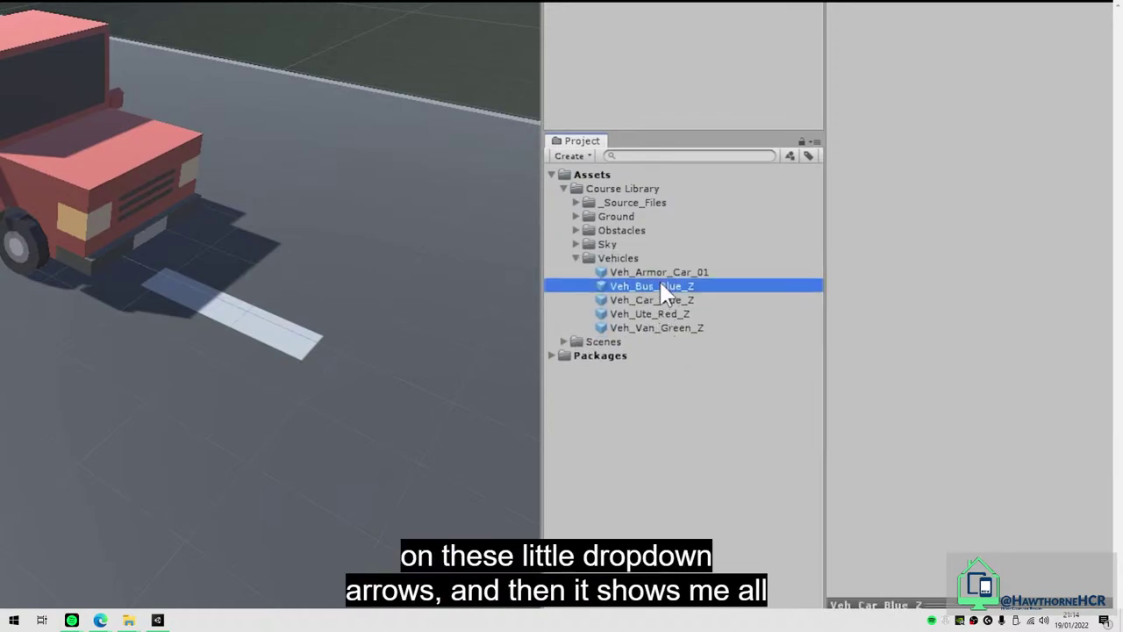
Expand and collapse the Obstacles folder, then collapse the Vehicles and Course Library folders in the Project window.
click(575, 229)
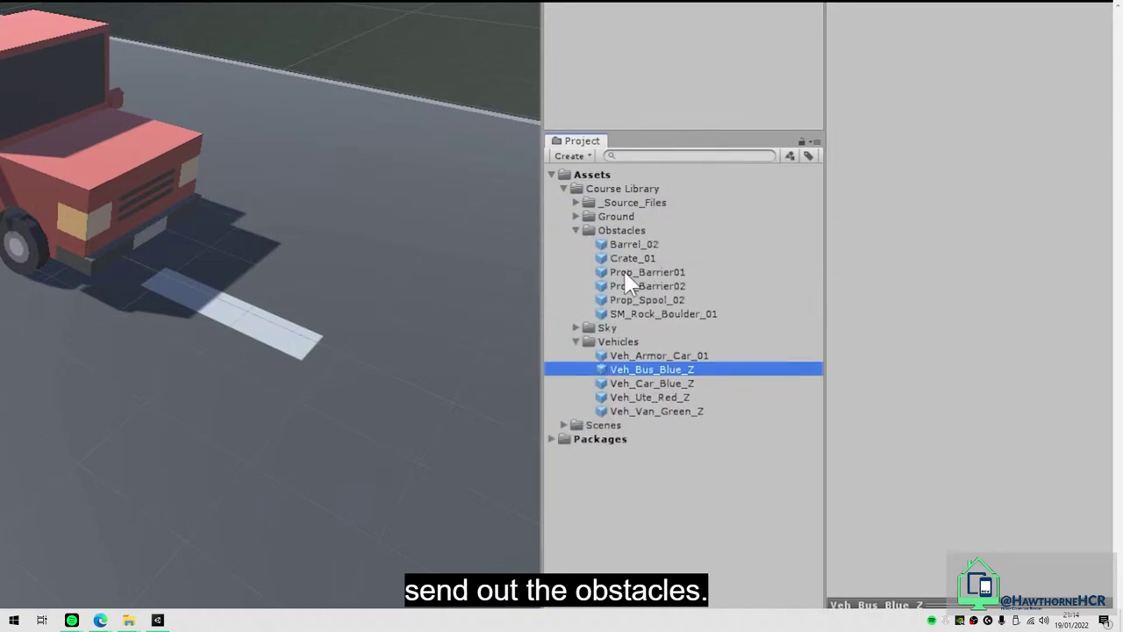
click(576, 231)
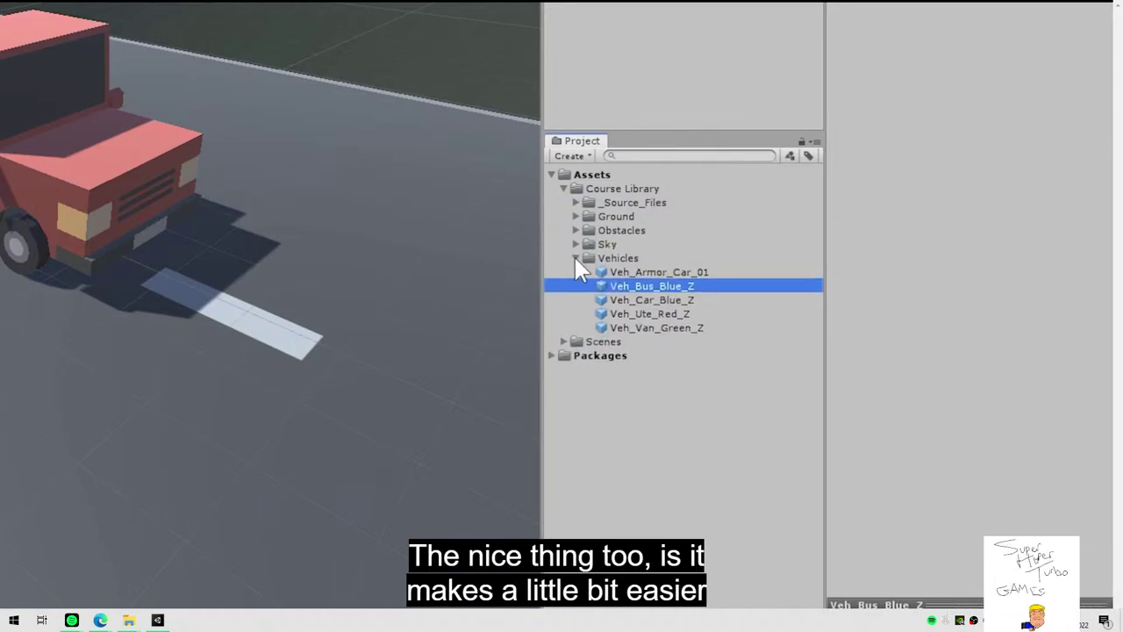
click(576, 258)
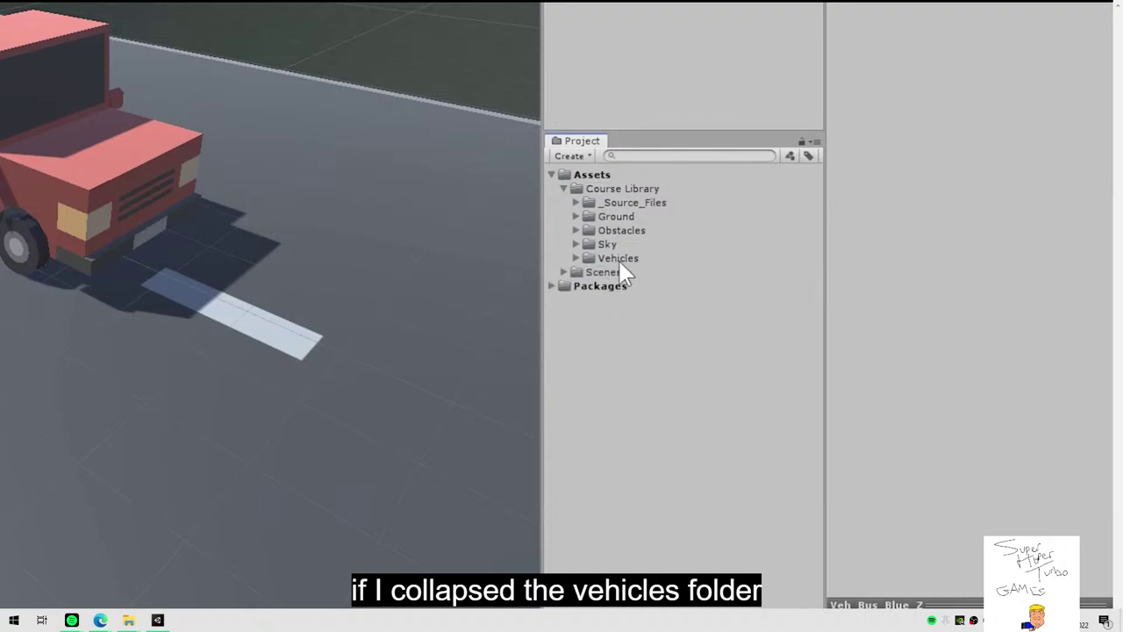
click(565, 188)
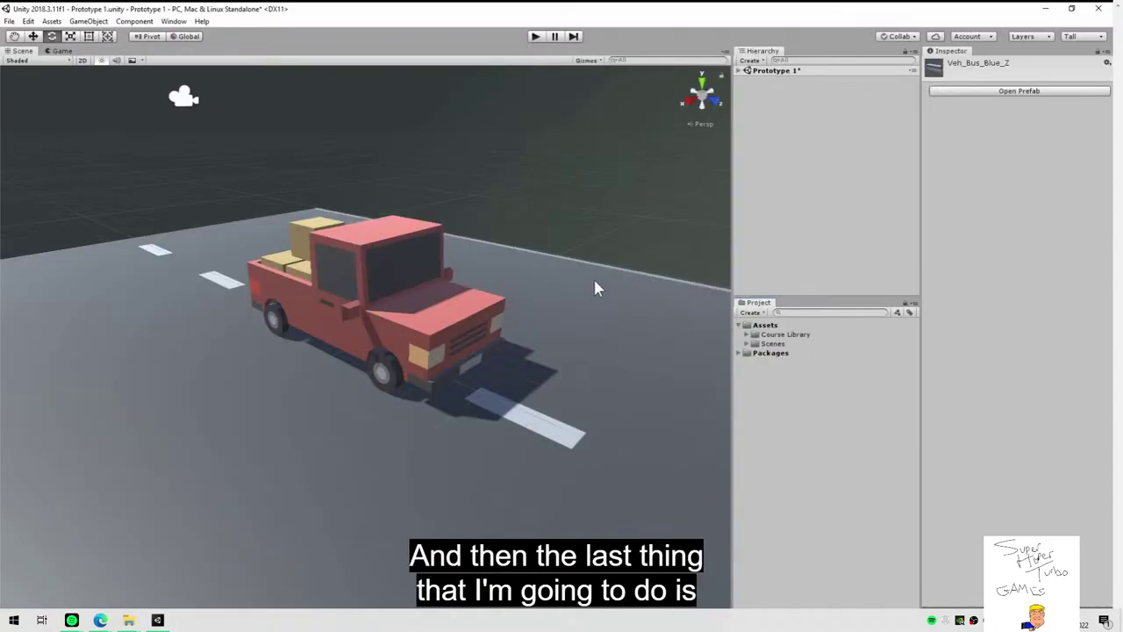
Dock the Game view beneath the Scene view, then detach it as a floating window and move it around.
drag(63, 50, 88, 295)
drag(136, 399, 270, 482)
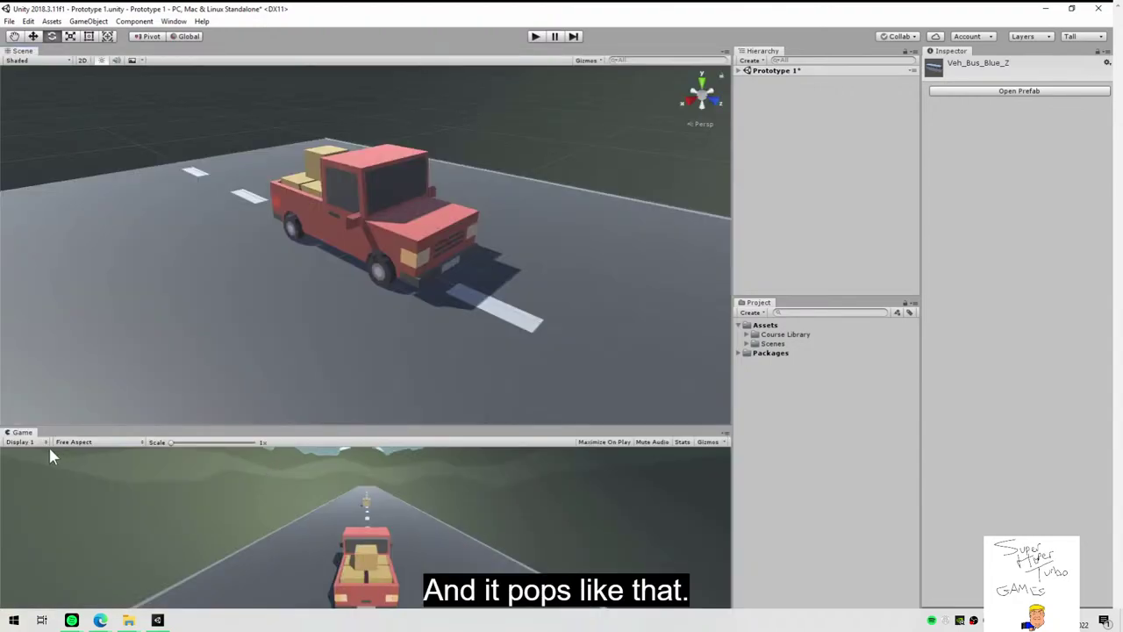
drag(23, 433, 284, 244)
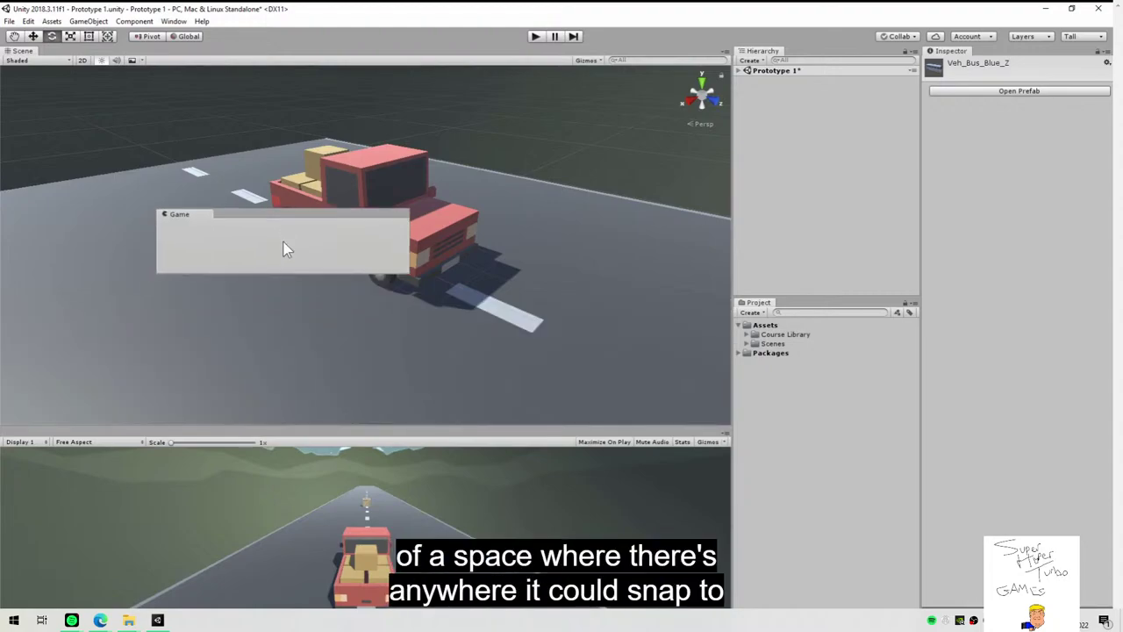
drag(283, 242, 282, 246)
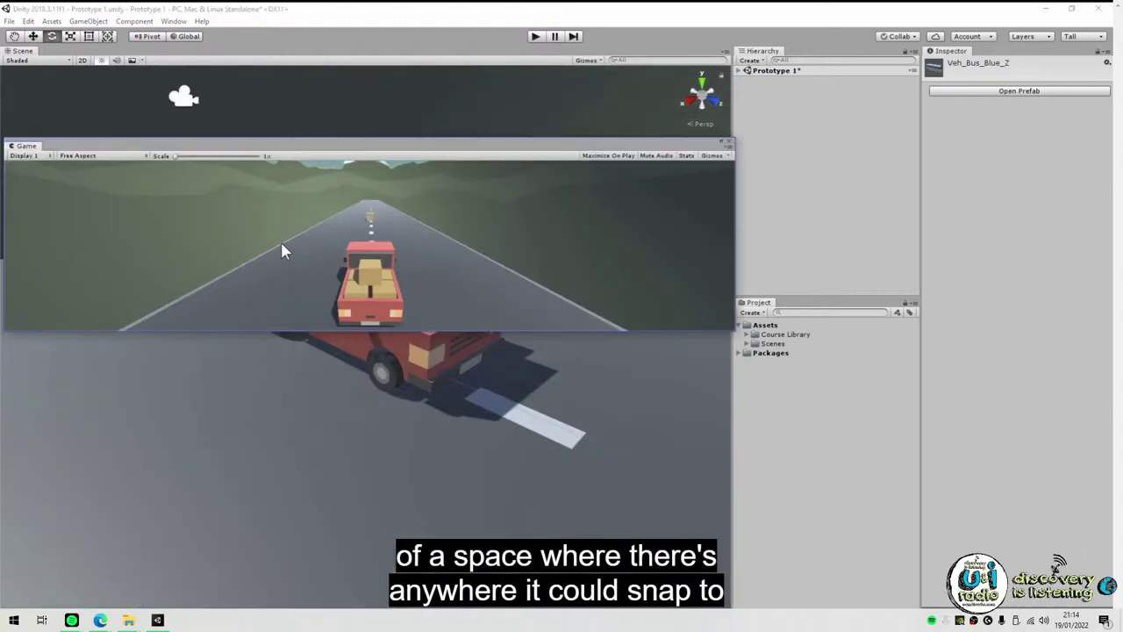
drag(172, 151, 255, 169)
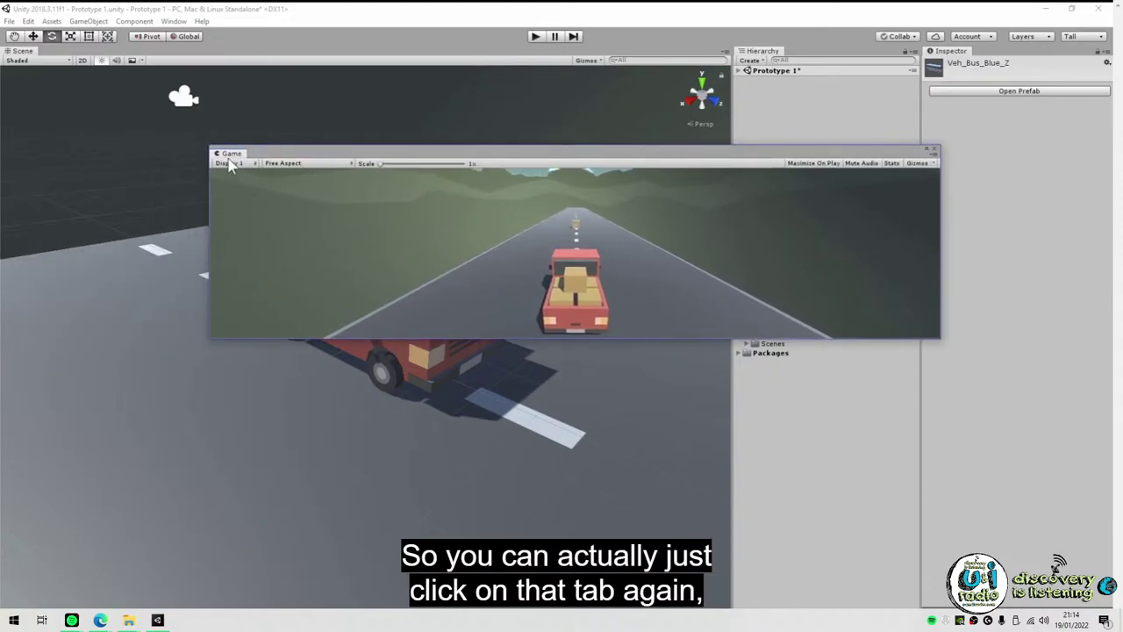
Dock the floating Game view beneath the Scene view, enlarge it, and give the Hierarchy more height above the Project window.
drag(235, 158, 194, 474)
drag(249, 430, 267, 323)
drag(813, 295, 814, 322)
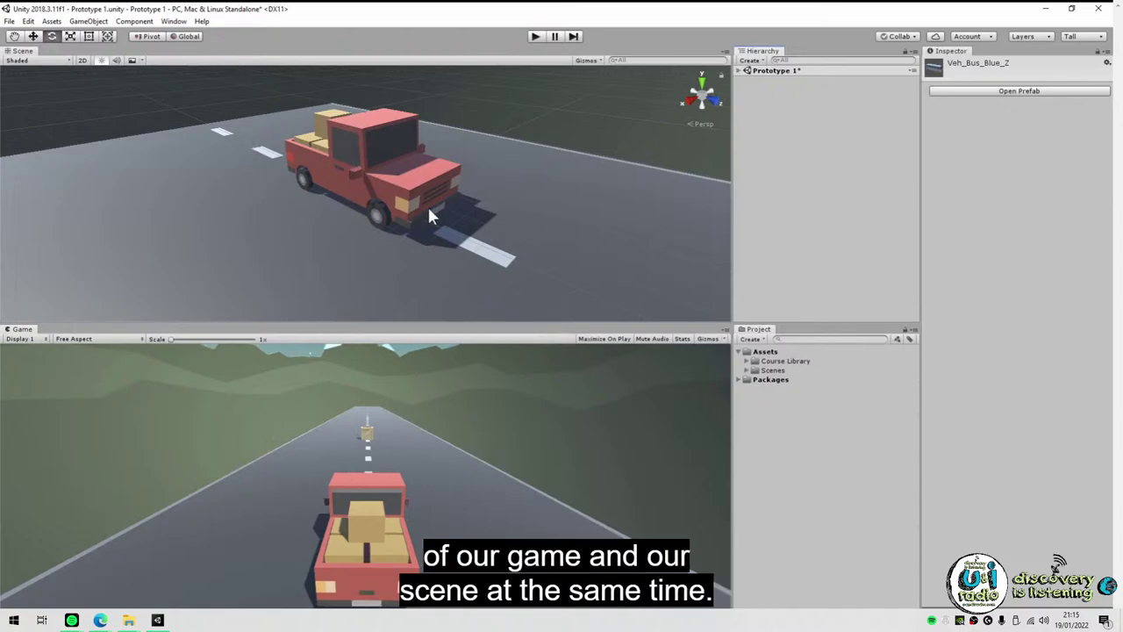
key(alt)
alt+drag(314, 227, 549, 230)
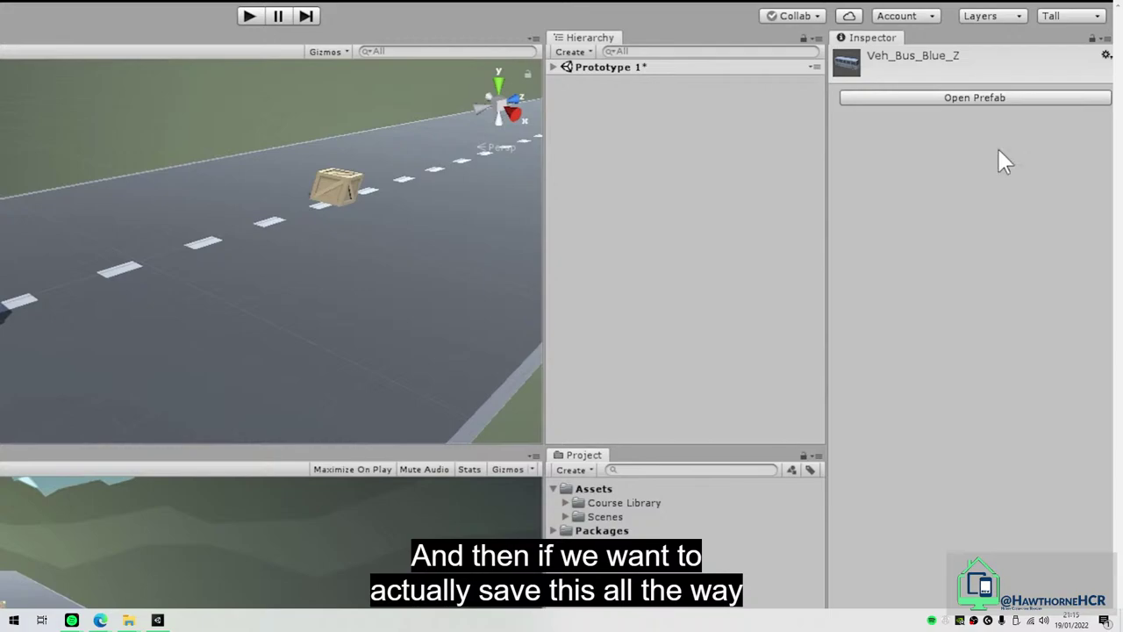
Save the current editor layout under the name My Layout.
click(1060, 28)
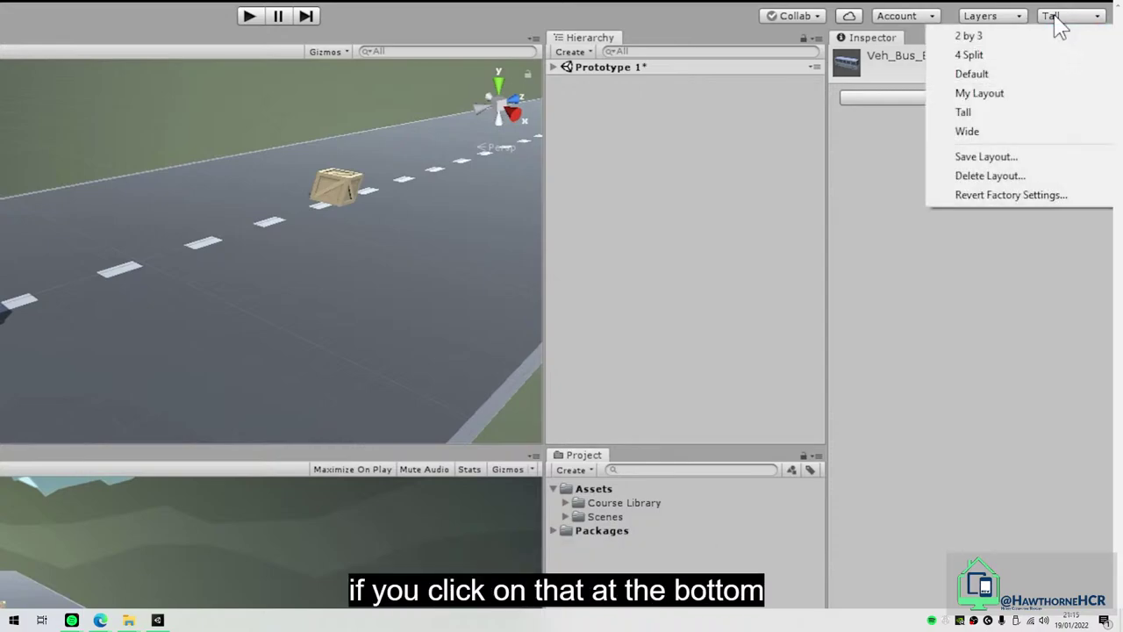
click(1020, 156)
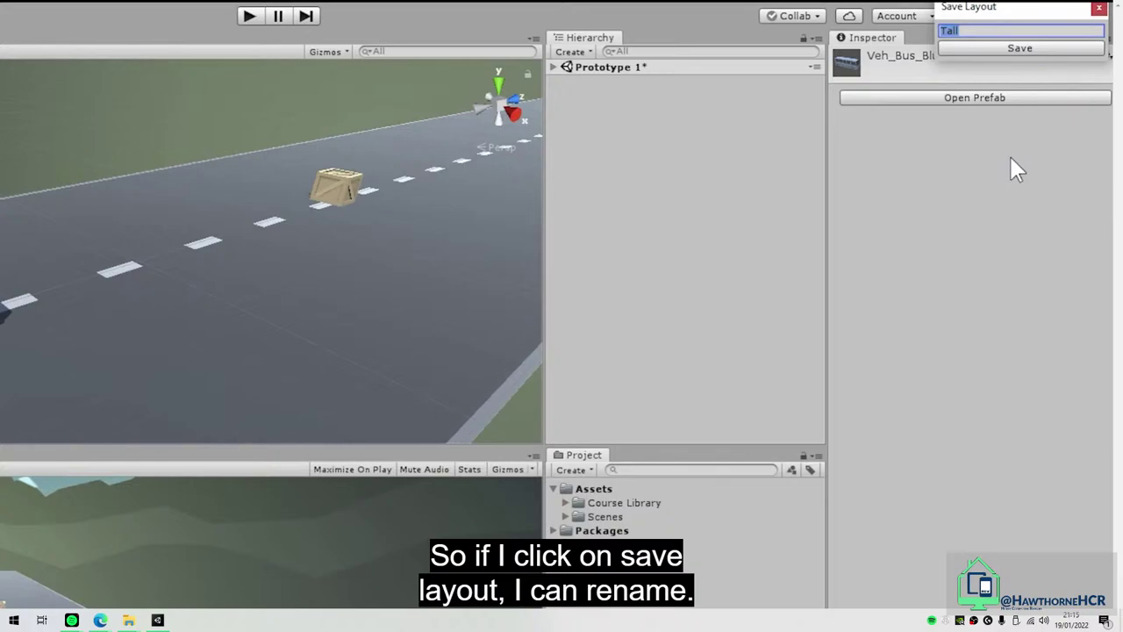
text(M)
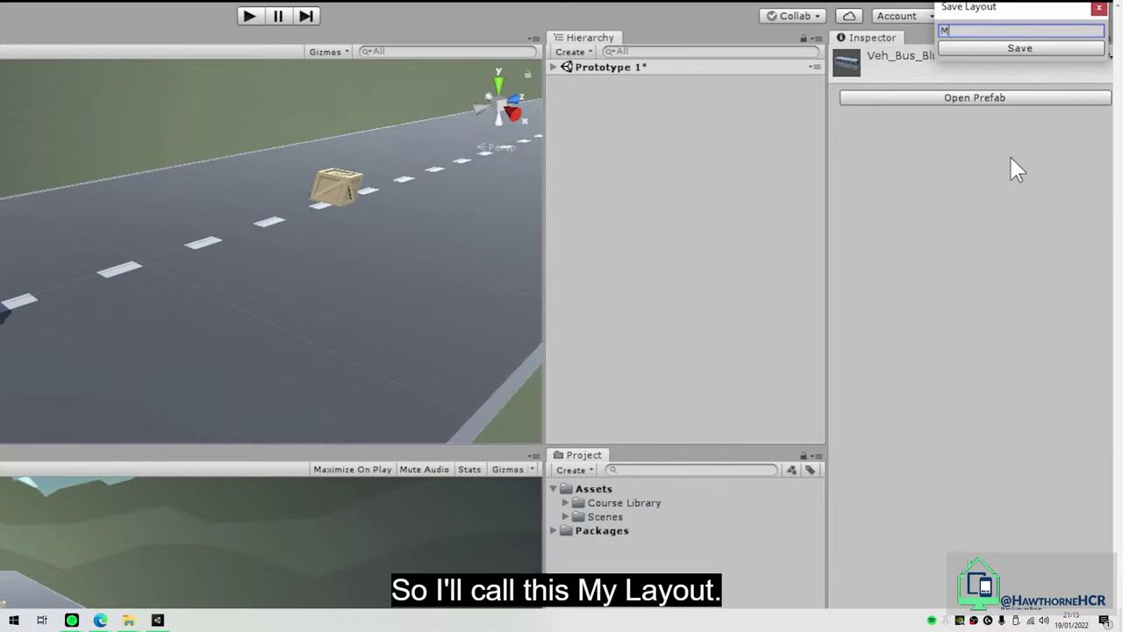
text(y Layout)
key(Return)
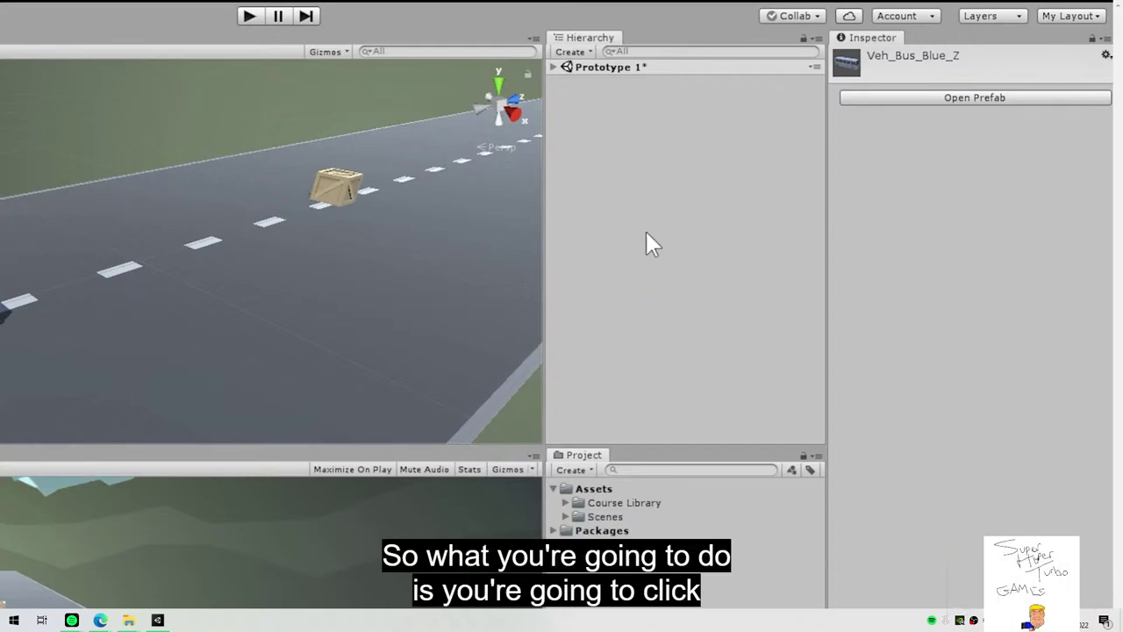
Load the Tall layout again and dock the Game view beneath the Scene view.
click(1071, 17)
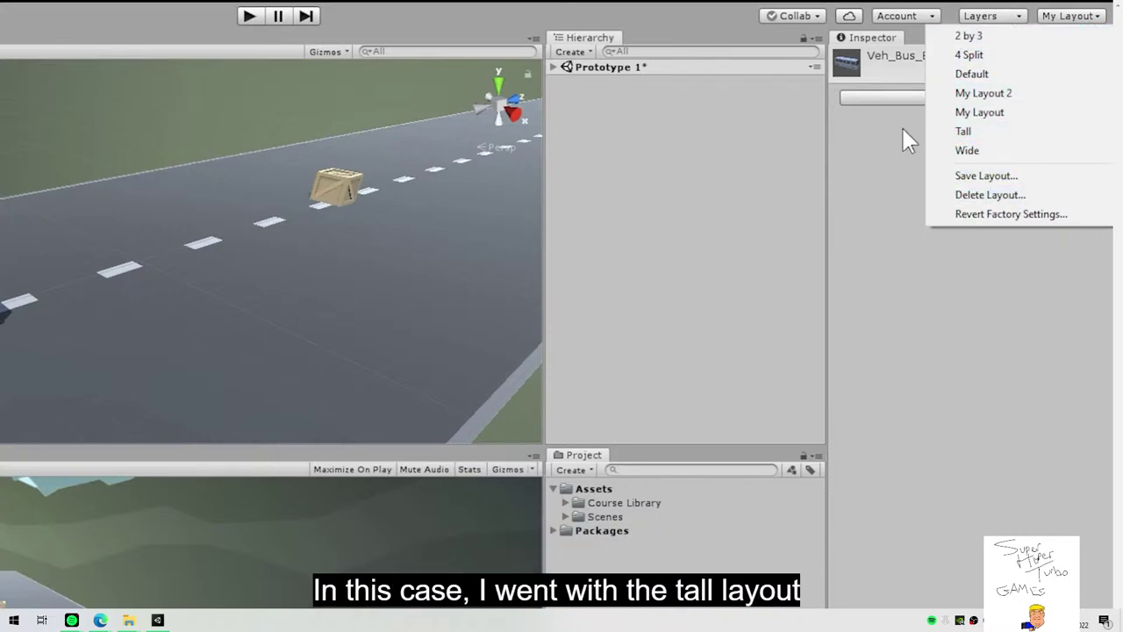
click(959, 132)
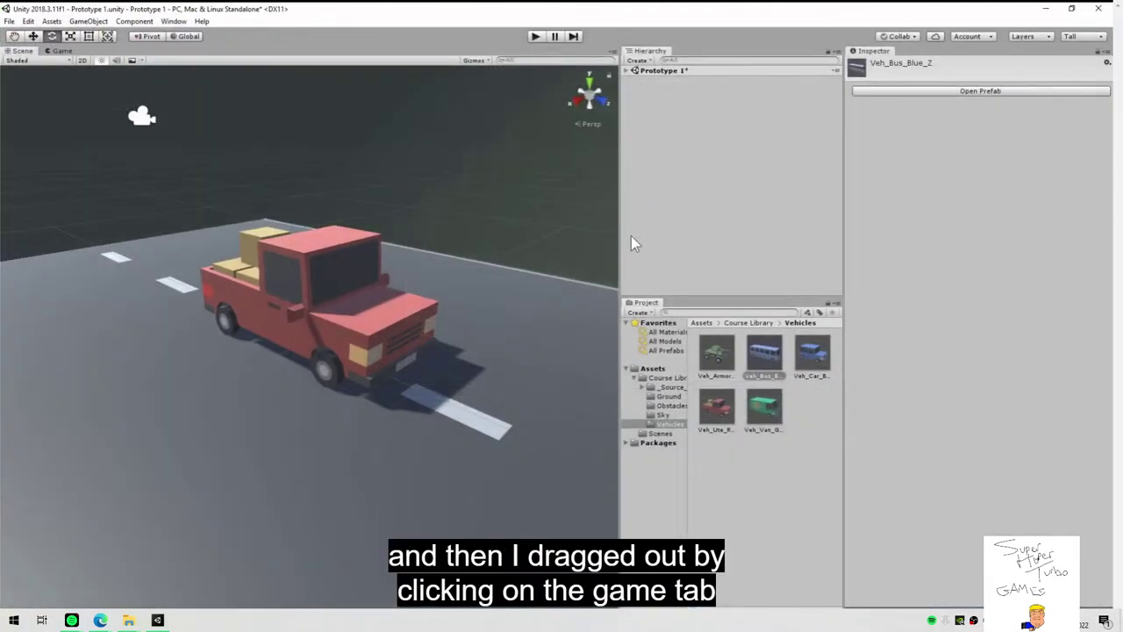
click(59, 51)
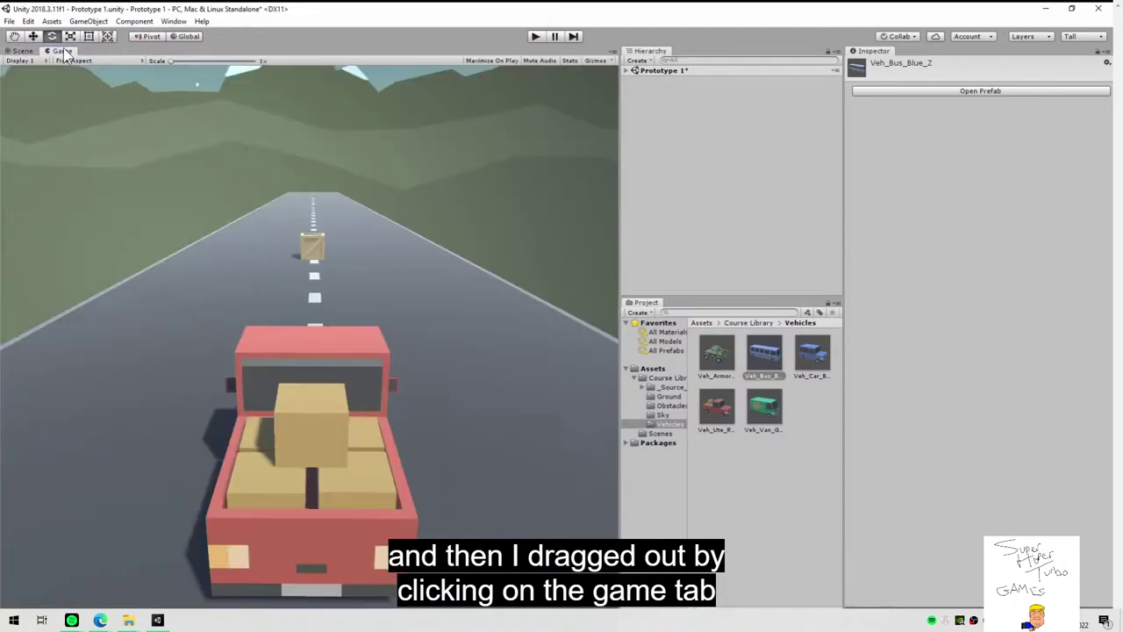
drag(64, 62, 60, 233)
drag(107, 348, 221, 470)
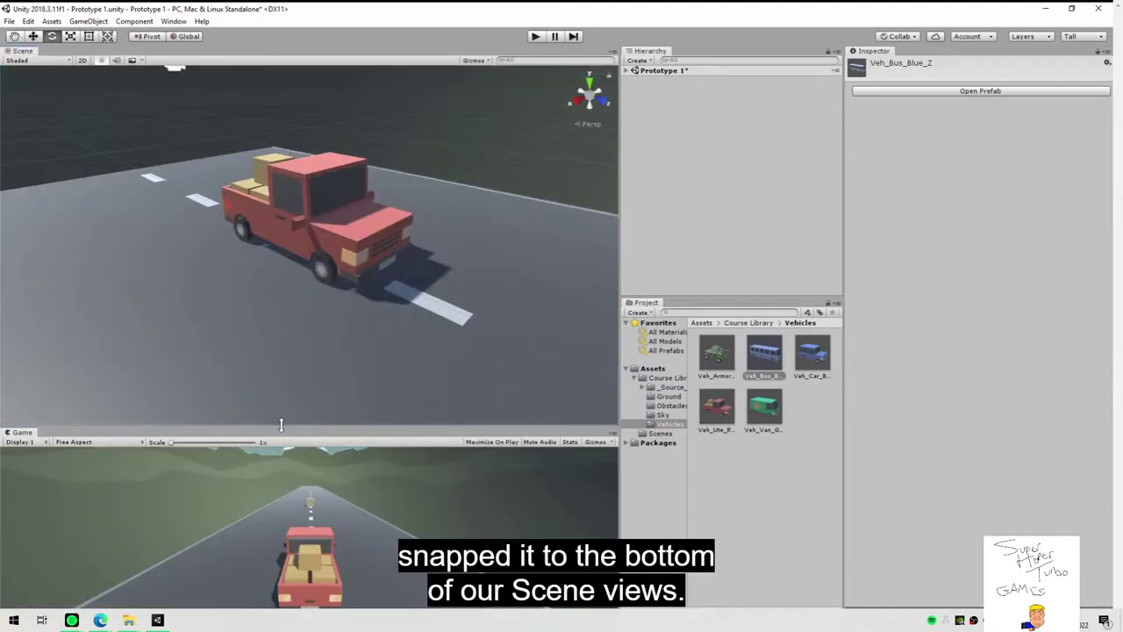
Enlarge the docked Game view's height, narrow the Inspector, and widen the Scene and Game column.
drag(280, 429, 283, 301)
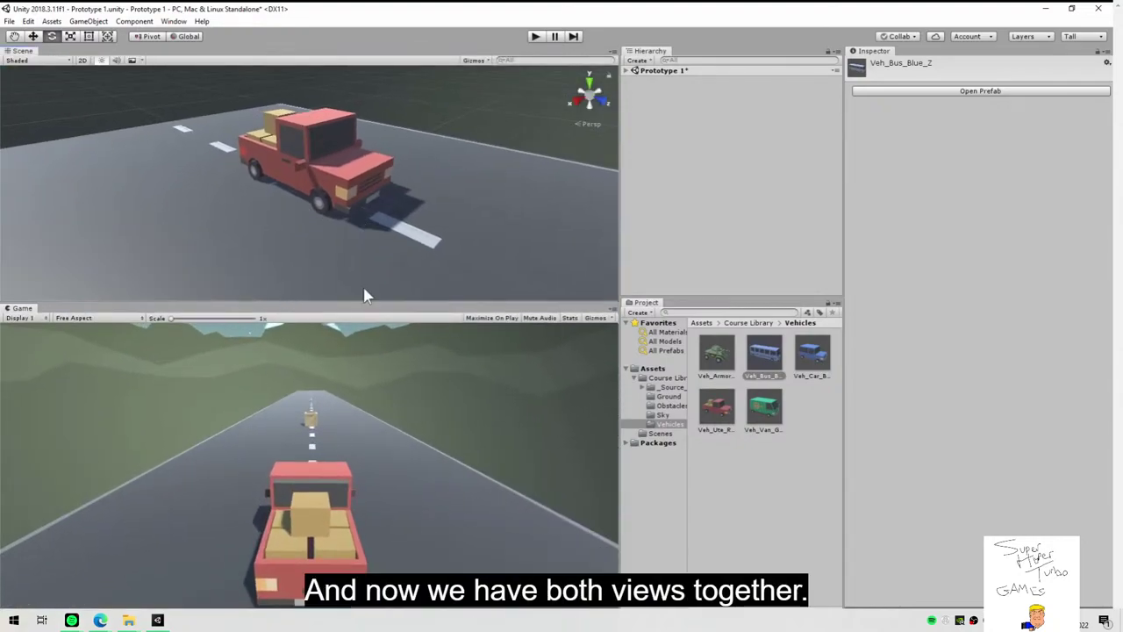
drag(843, 244, 894, 242)
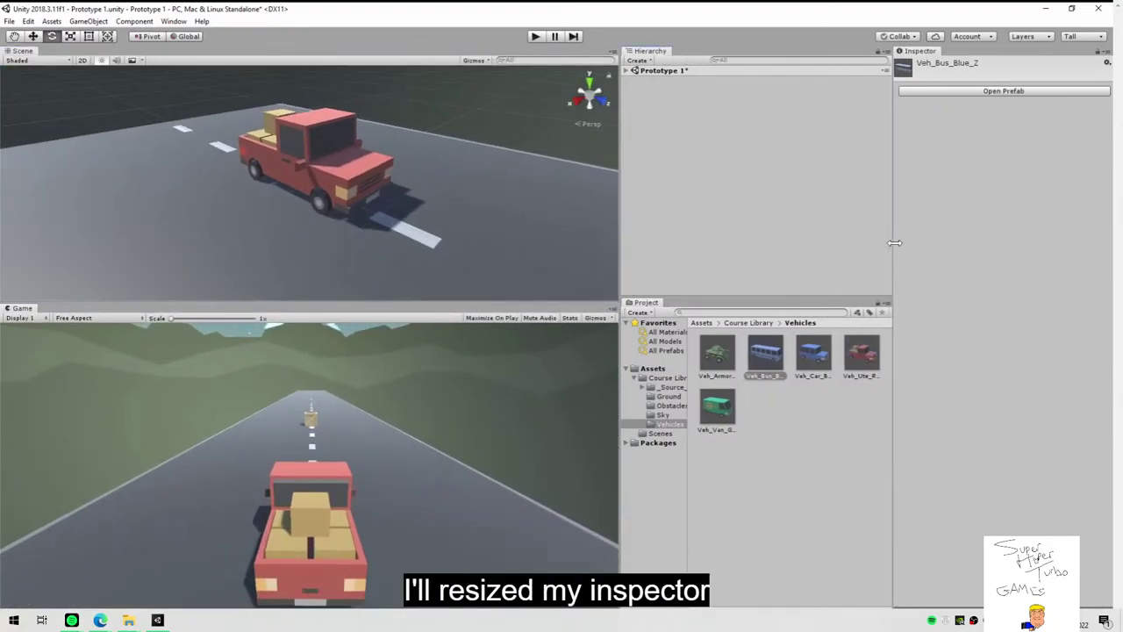
drag(619, 243, 720, 243)
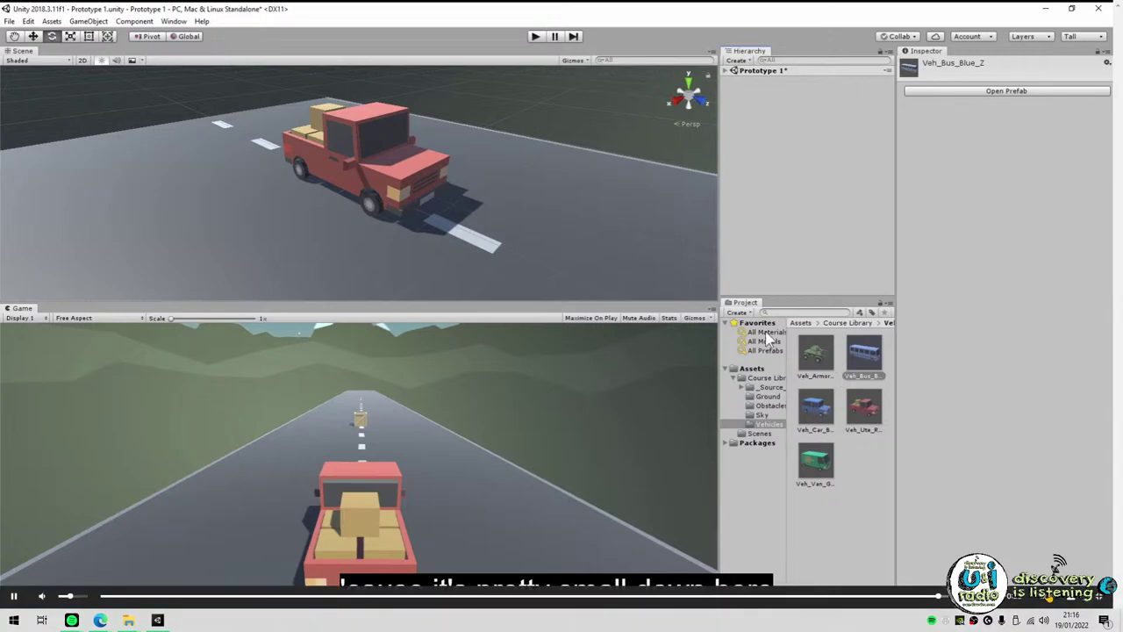
Leave the full-screen tutorial video, pause it, and review the layout instructions and the Lesson Recap on the page.
key(Escape)
key(space)
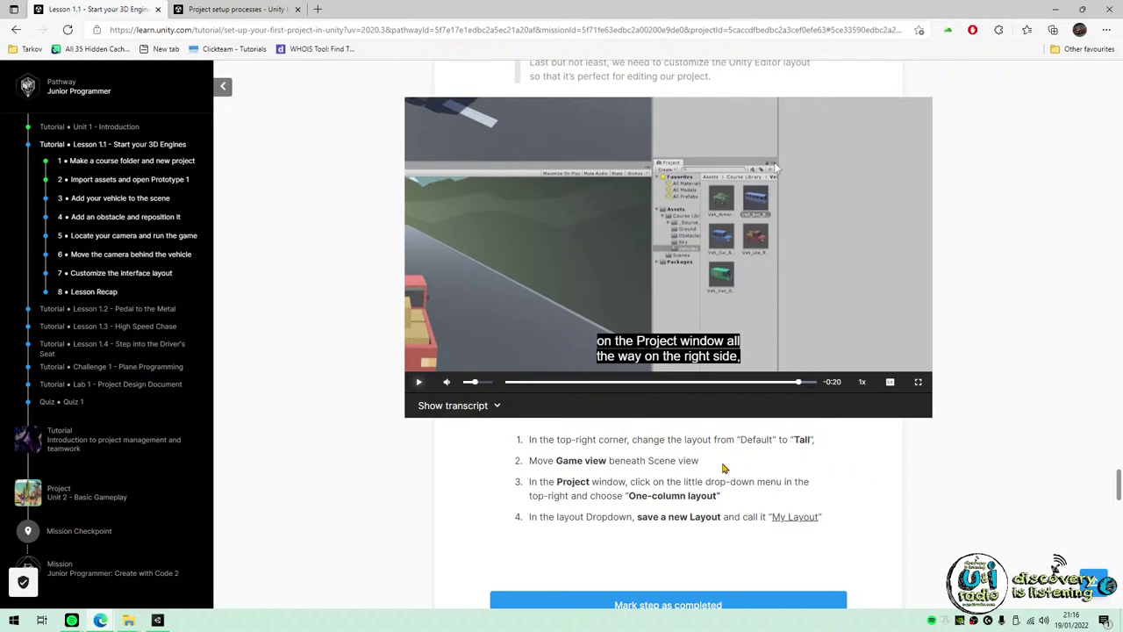
scroll(676, 395, up, 3)
scroll(764, 444, down, 10)
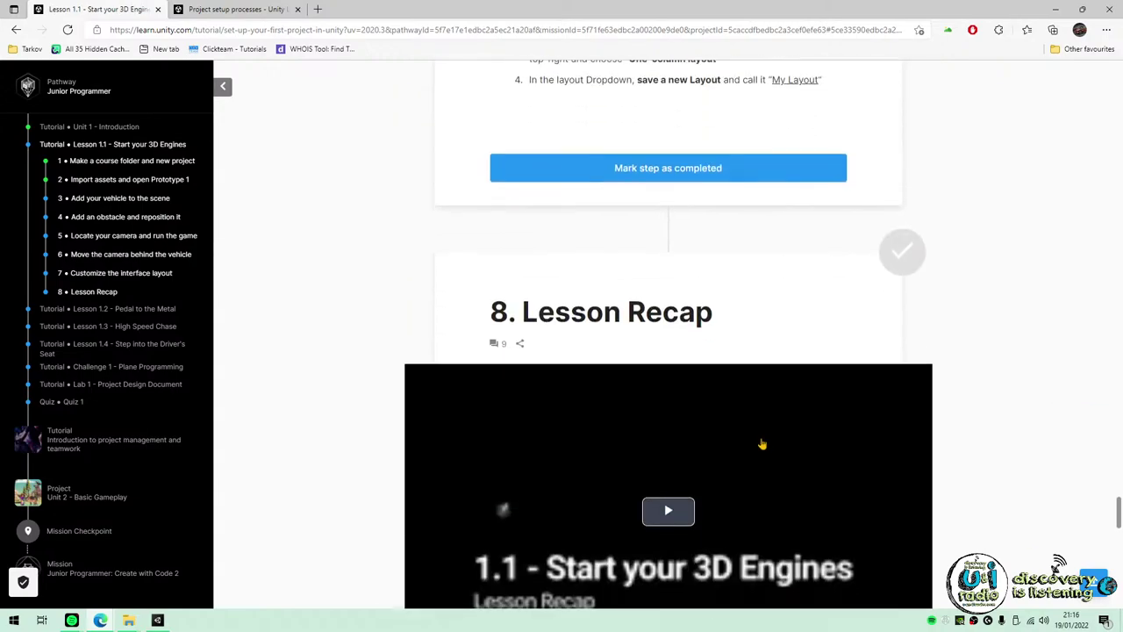
scroll(958, 465, up, 6)
scroll(958, 465, down, 8)
scroll(796, 389, up, 1)
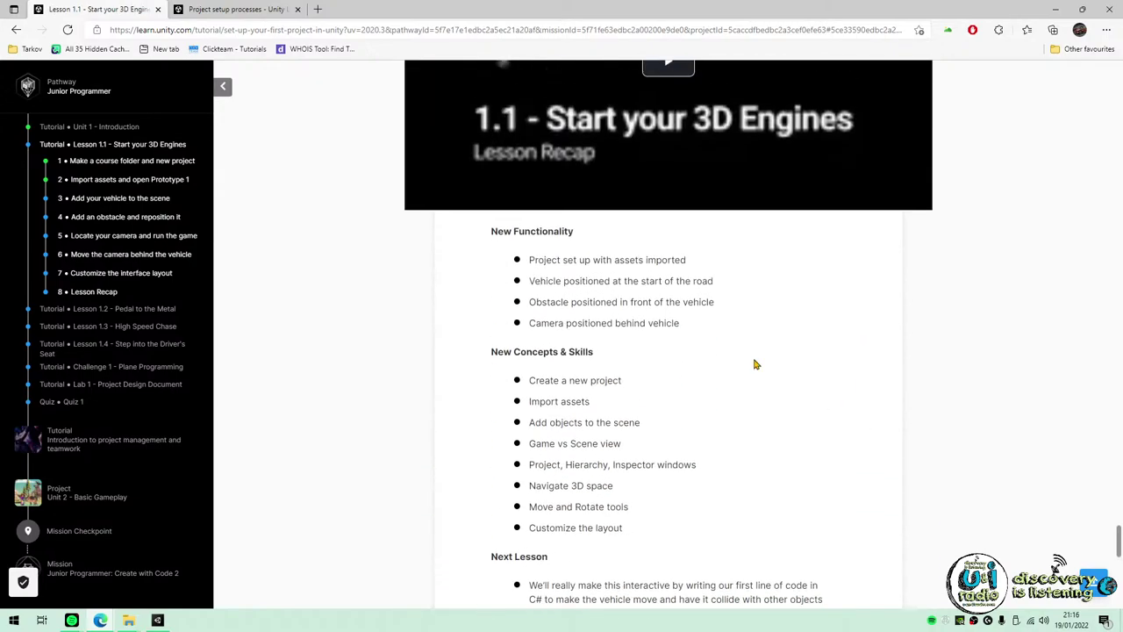
drag(532, 270, 793, 539)
click(847, 524)
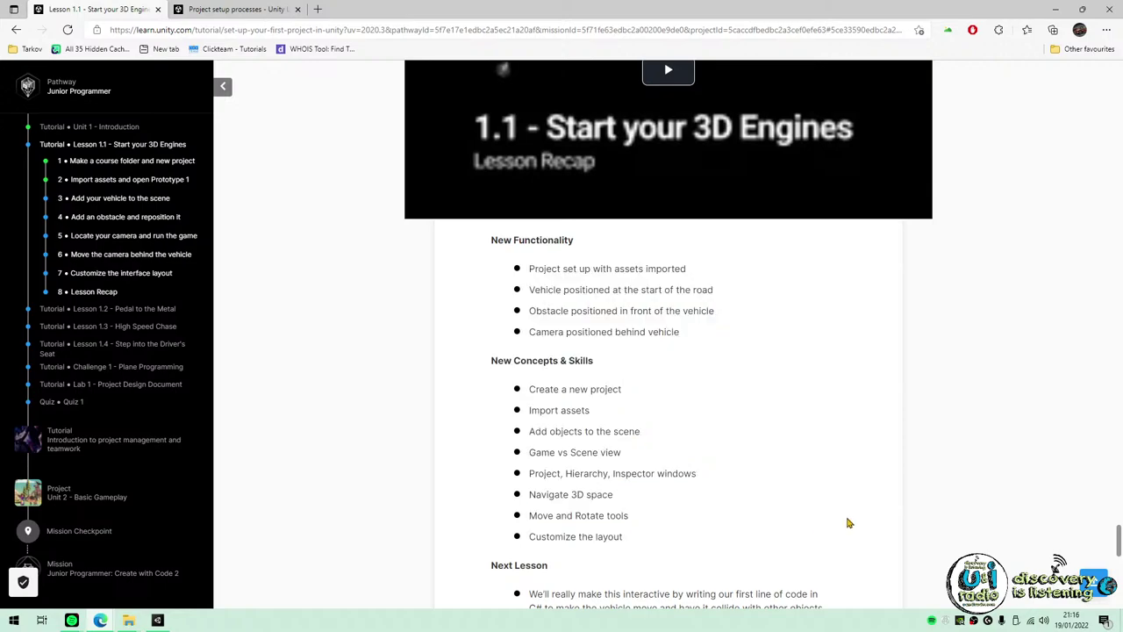
scroll(849, 520, up, 5)
scroll(850, 518, up, 1)
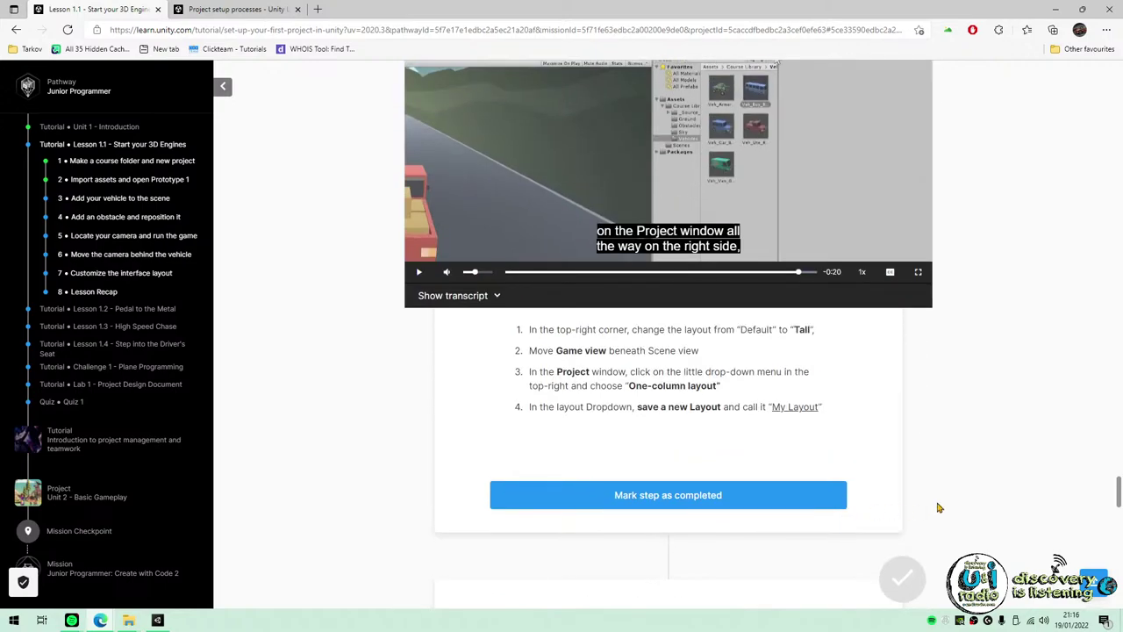
scroll(852, 389, up, 2)
scroll(852, 439, down, 2)
scroll(852, 438, up, 2)
scroll(856, 341, down, 1)
scroll(856, 340, down, 2)
Switch to the Unity editor and try the Tall layout with a narrower Inspector and the Hierarchy docked beneath the Project window.
click(158, 620)
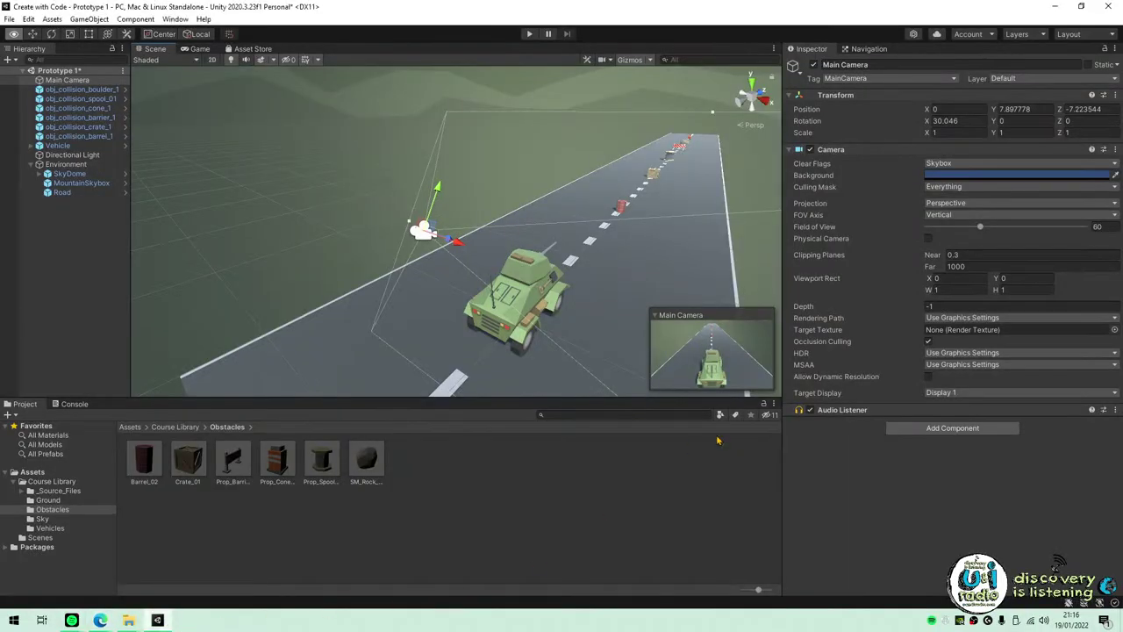
click(1068, 33)
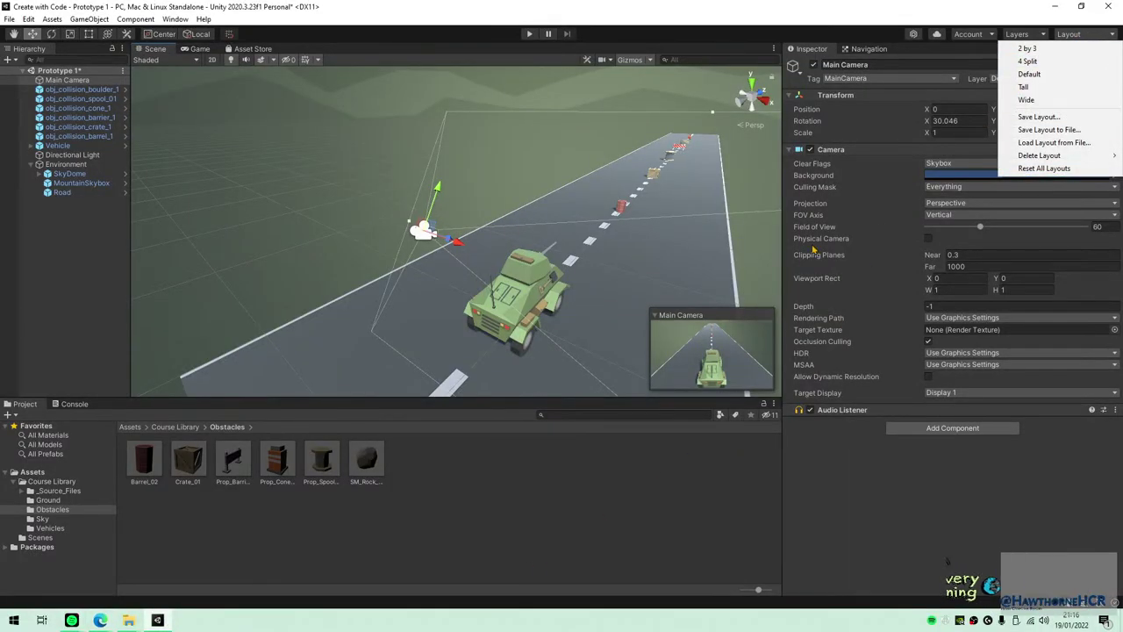
click(1049, 88)
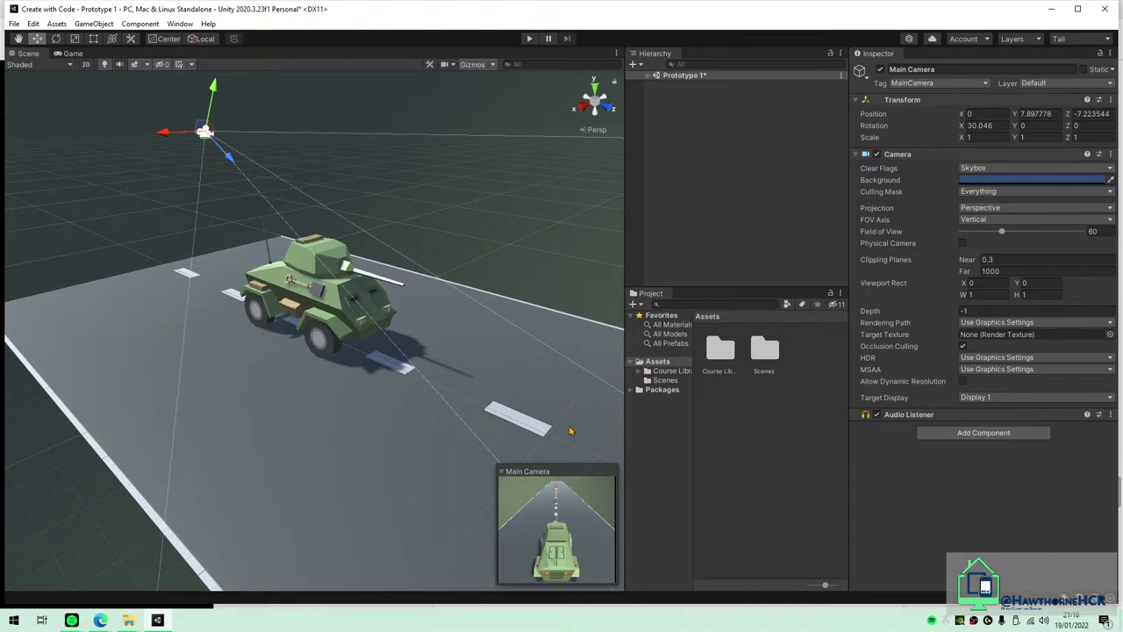
drag(849, 162, 944, 162)
drag(619, 52, 716, 524)
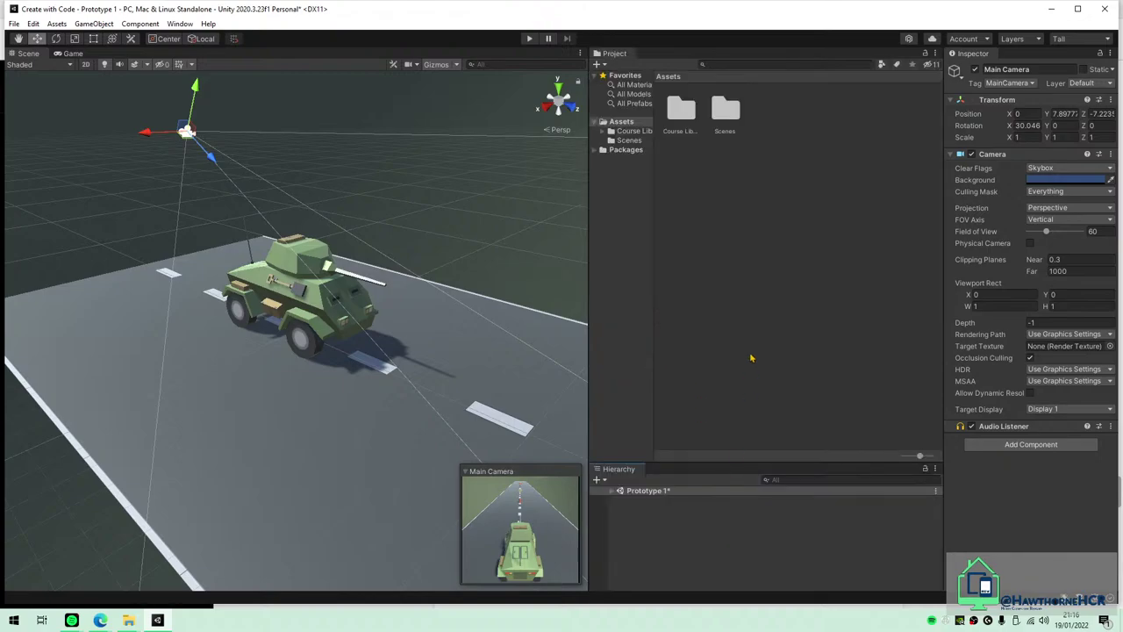
Apply the Default layout, narrow the Hierarchy and Inspector, and give the Scene view more height above the Project window.
click(1085, 39)
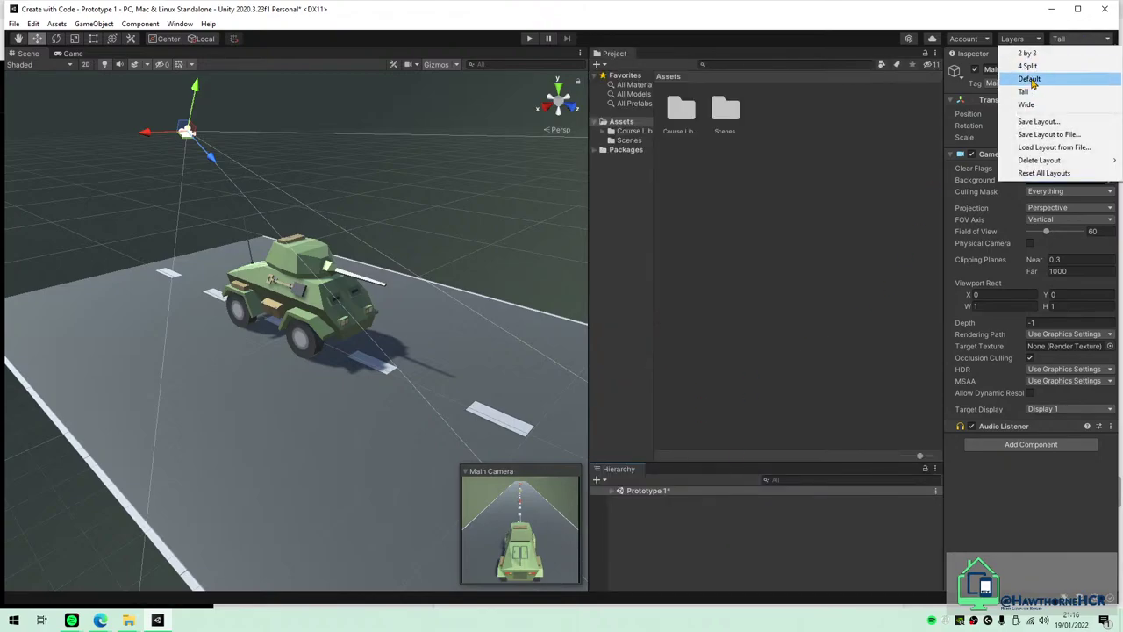
click(1029, 79)
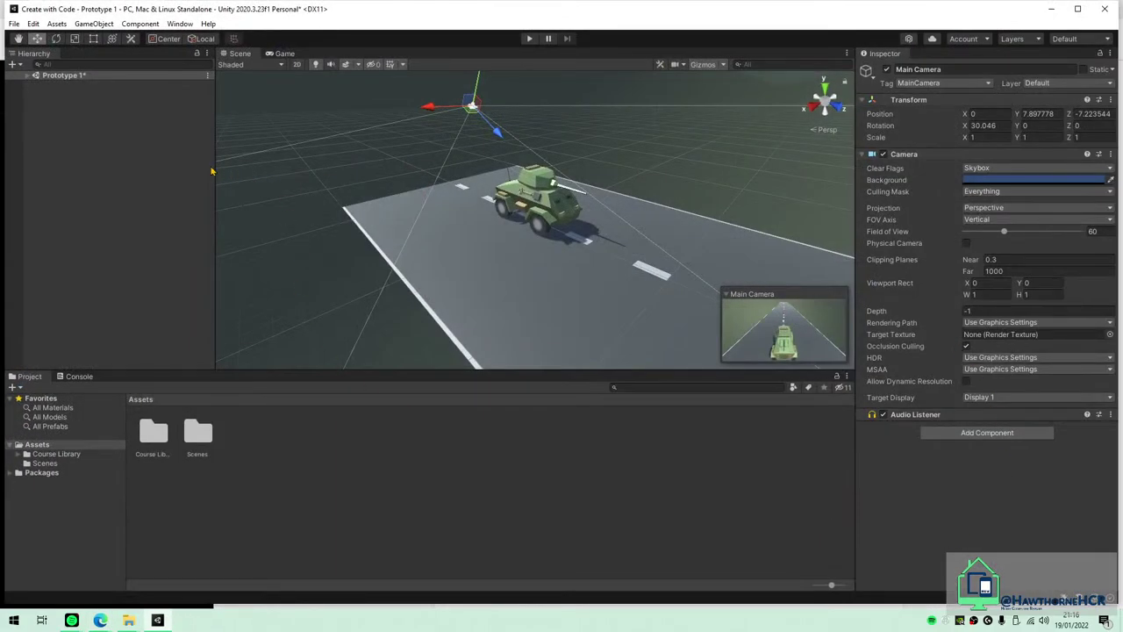
drag(216, 165, 76, 180)
drag(853, 186, 574, 200)
drag(680, 202, 889, 204)
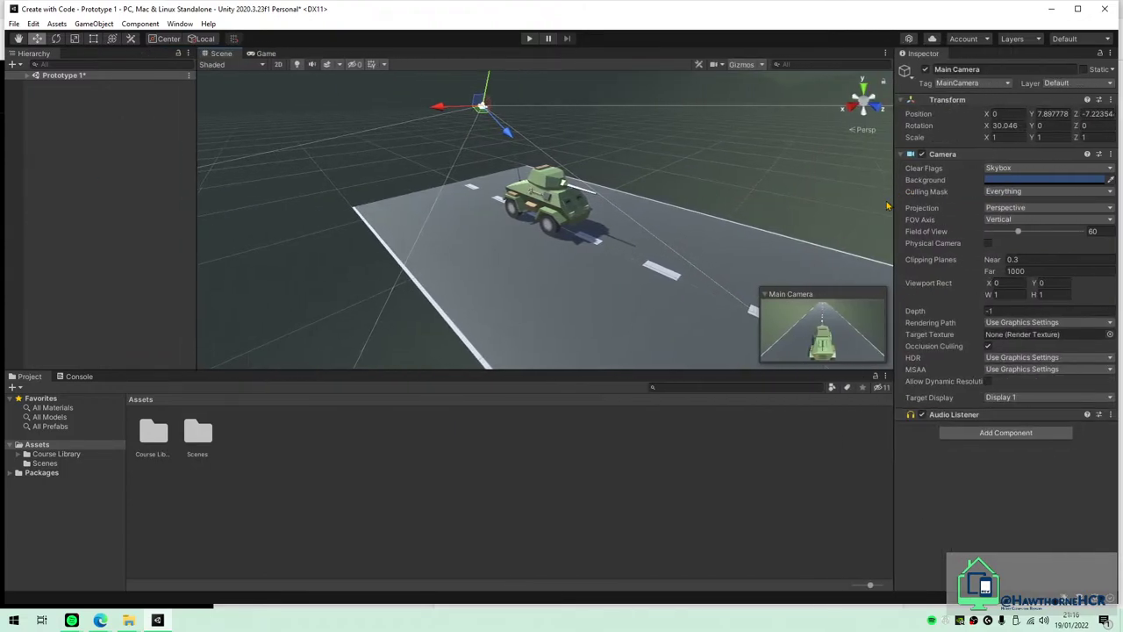
drag(701, 371, 699, 430)
Apply the Wide layout, then narrow the Hierarchy and Inspector to give the Project window and Scene view more width.
right_drag(504, 329, 72, 139)
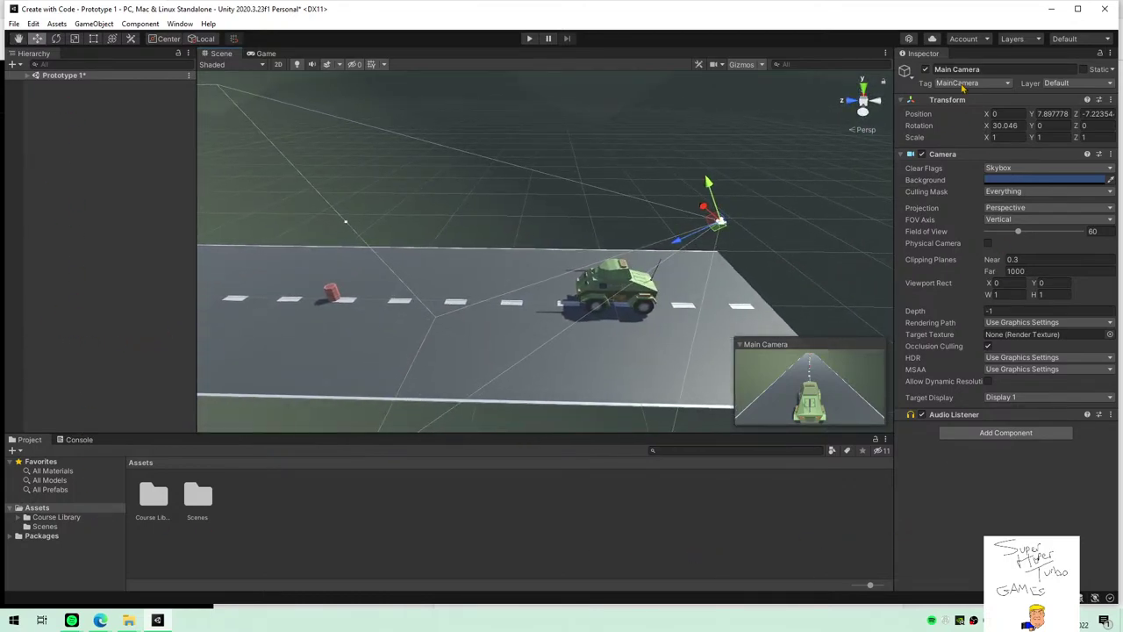
click(1086, 39)
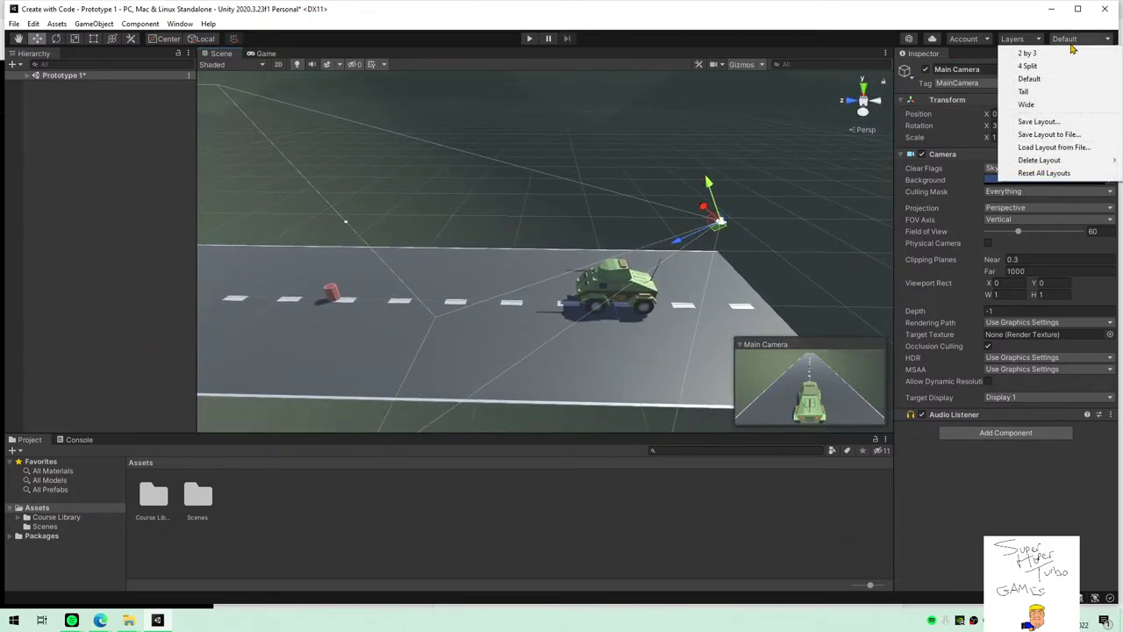
click(1027, 104)
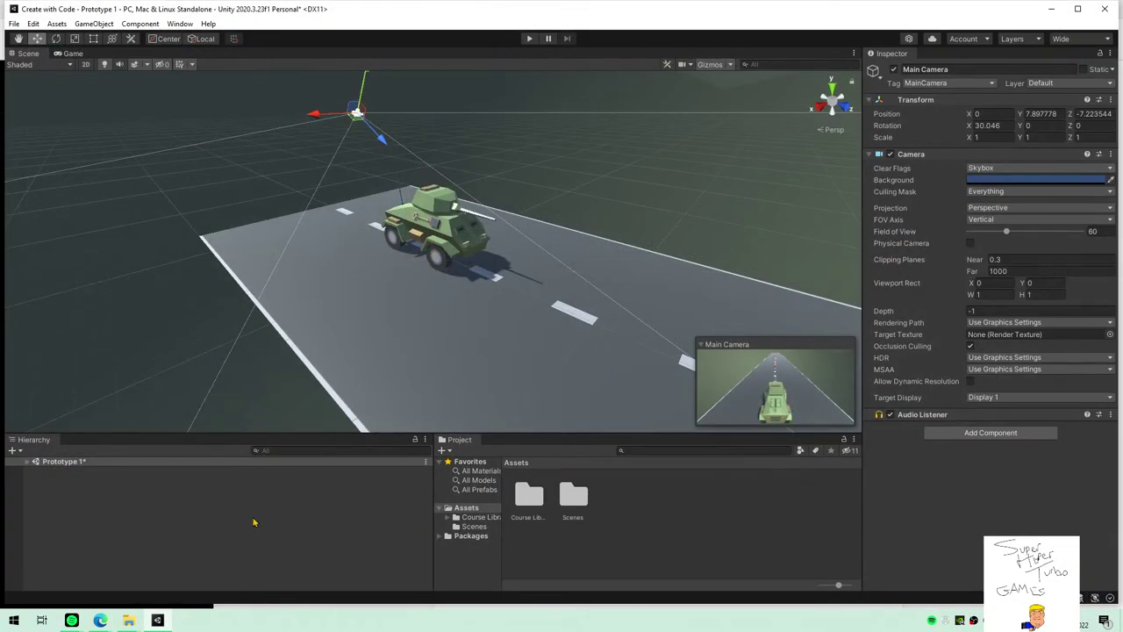
right_drag(427, 263, 420, 483)
drag(434, 483, 122, 521)
drag(870, 504, 1058, 508)
right_drag(514, 325, 515, 83)
Switch to the Lesson 1.1 page in the browser and review its steps through the interface layout instructions.
click(1043, 16)
scroll(1015, 509, up, 15)
scroll(1015, 533, up, 15)
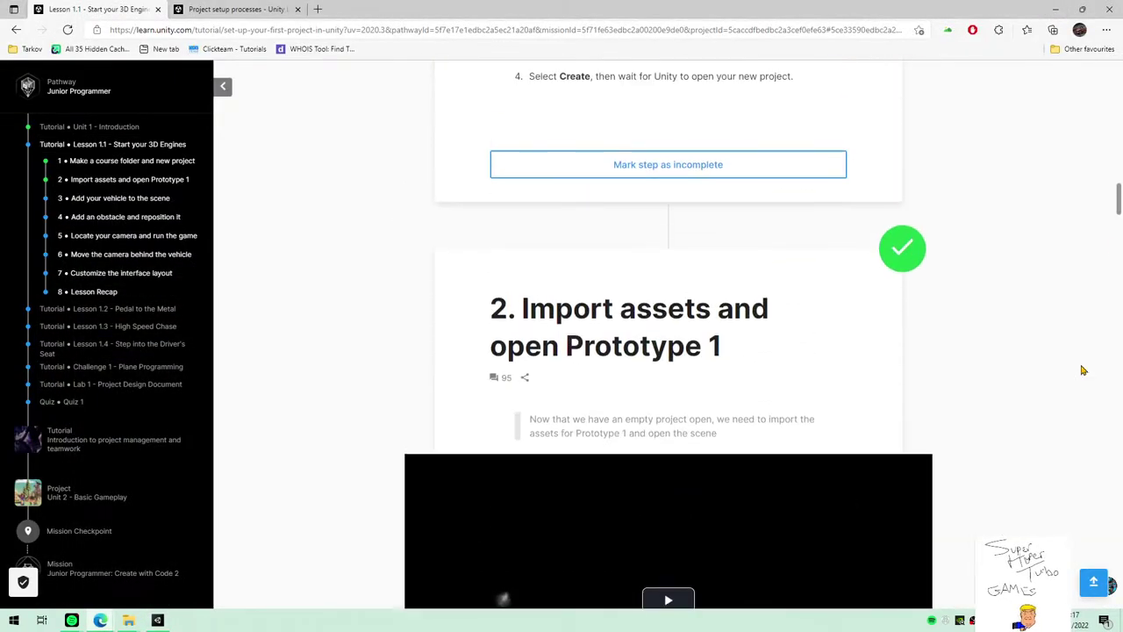
drag(1120, 181, 1118, 281)
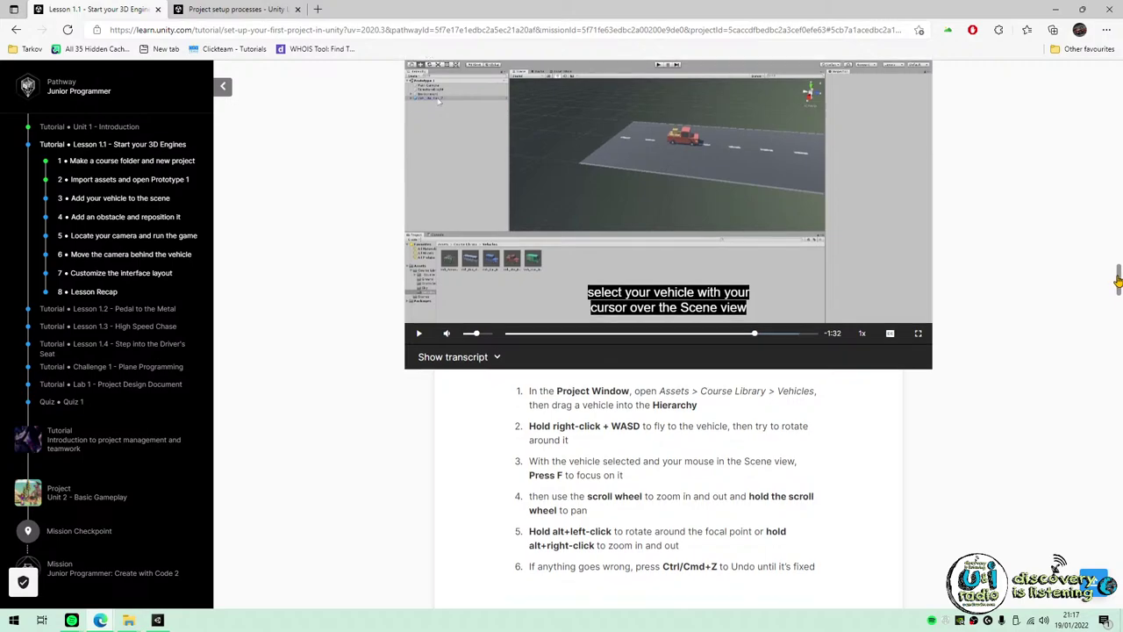
scroll(1003, 432, down, 6)
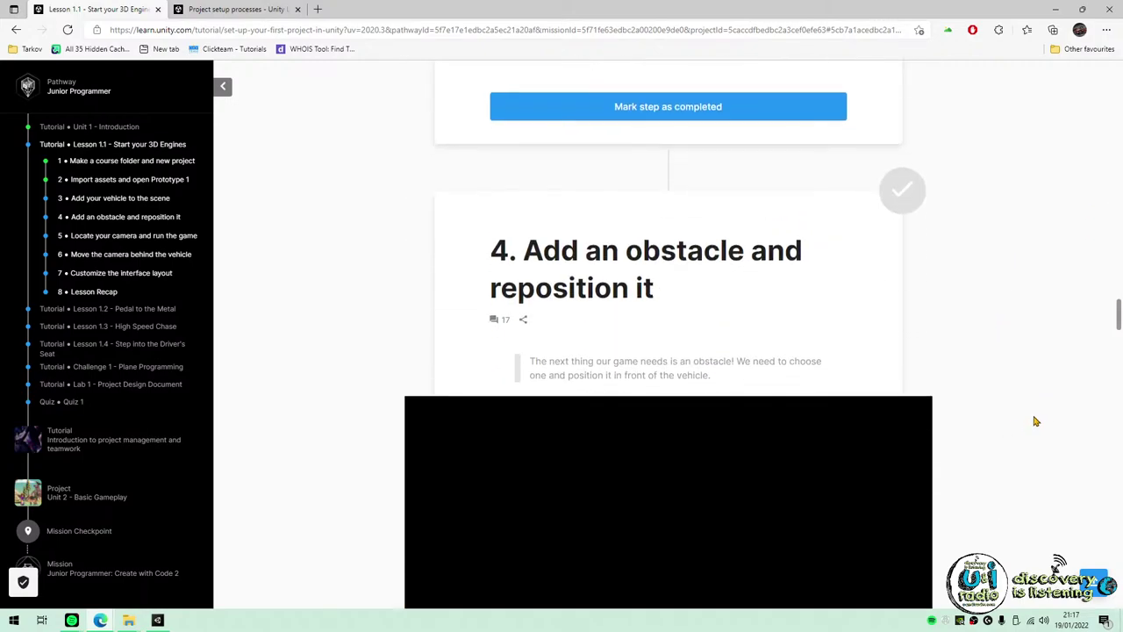
scroll(1031, 425, down, 15)
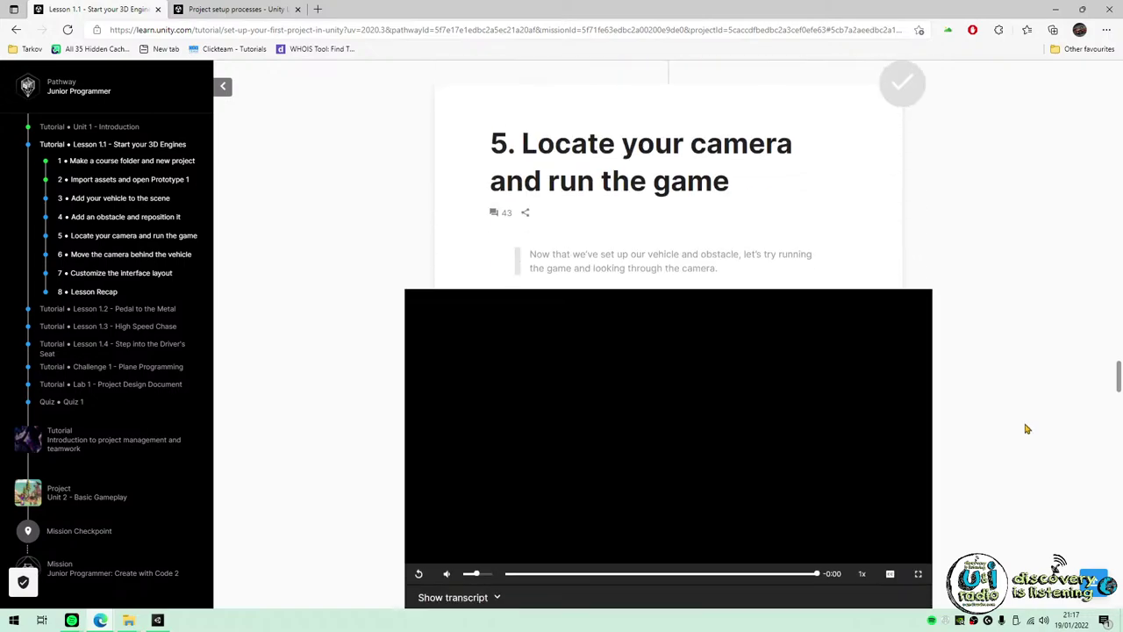
scroll(1022, 424, down, 5)
scroll(1018, 424, up, 4)
scroll(908, 435, down, 2)
scroll(908, 435, down, 4)
scroll(1008, 426, down, 6)
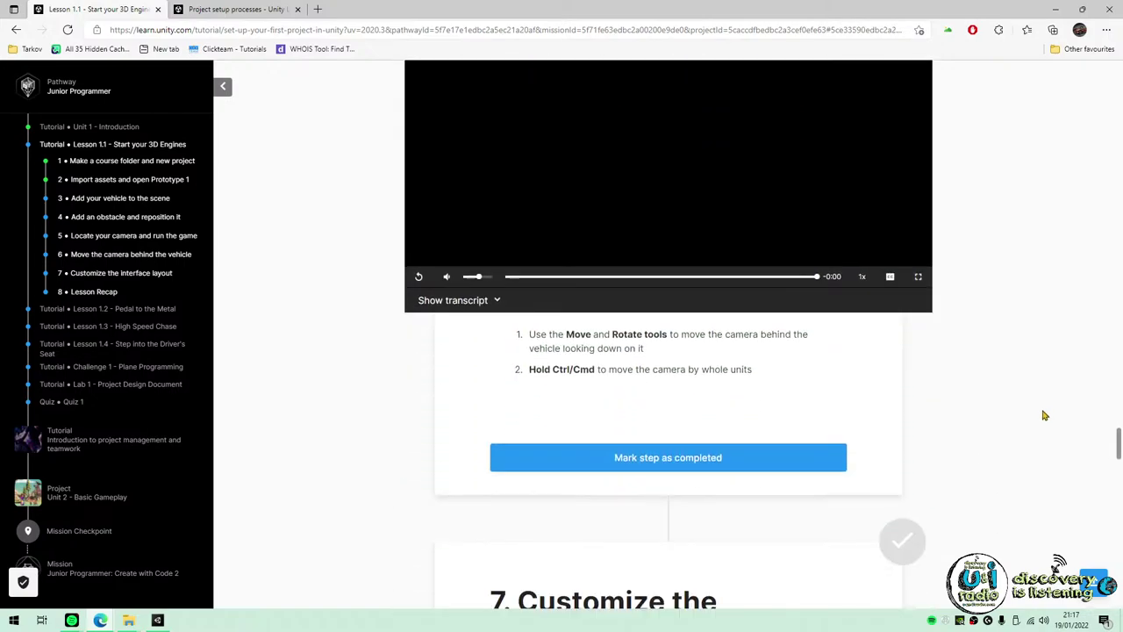
scroll(1040, 414, down, 6)
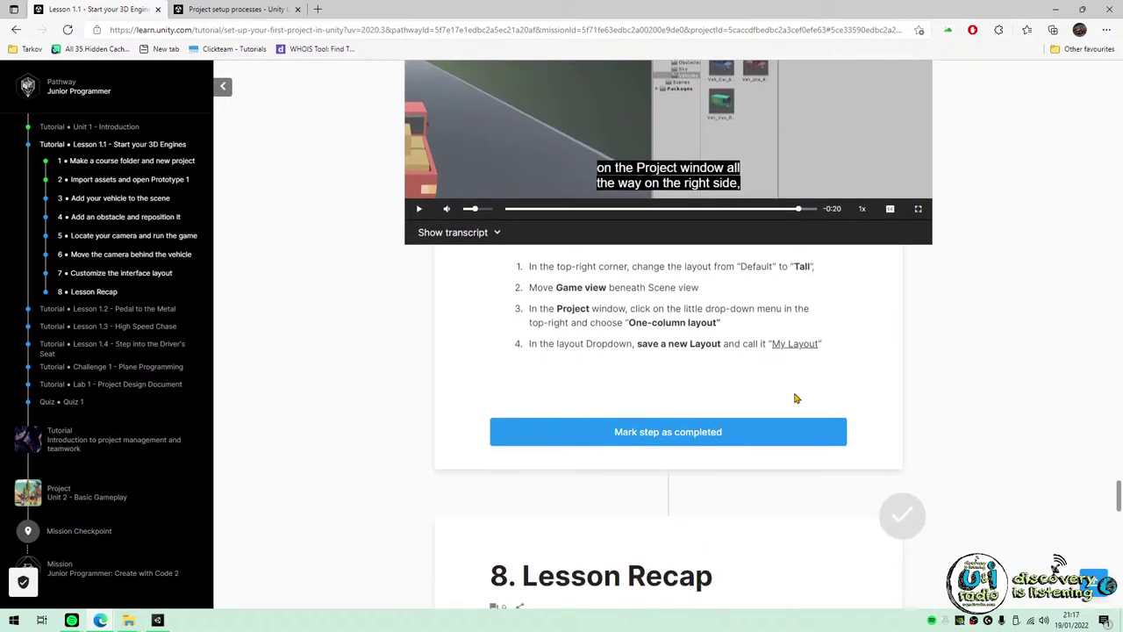
Review the New Concepts & Skills in the Lesson Recap and check the YouTube live stream page.
scroll(860, 448, down, 3)
scroll(860, 448, down, 7)
drag(631, 365, 513, 188)
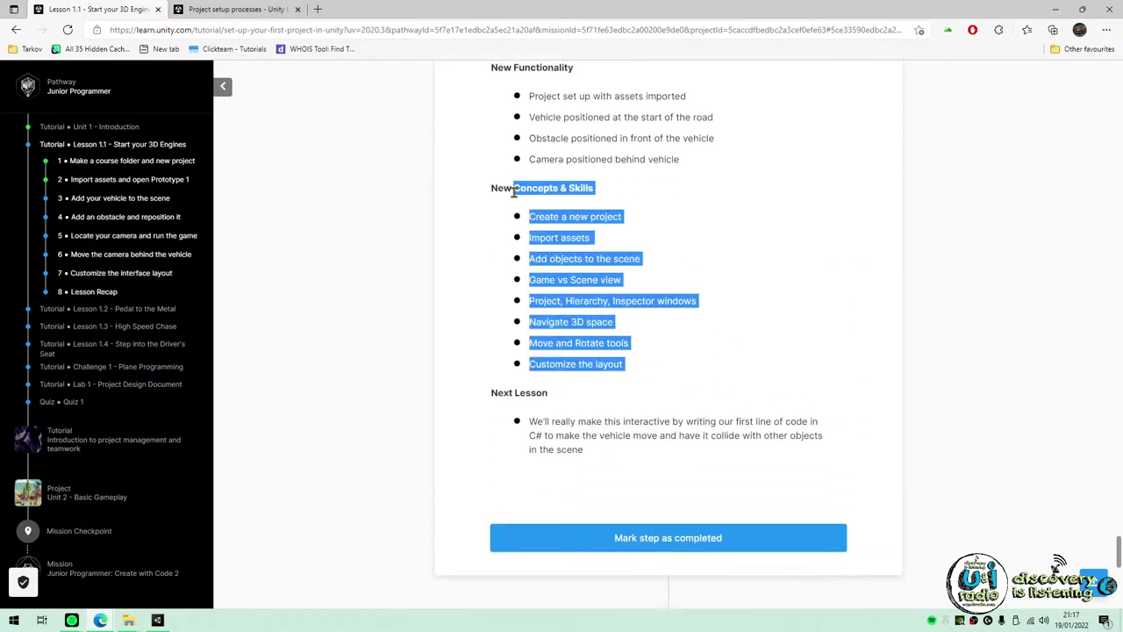
click(684, 436)
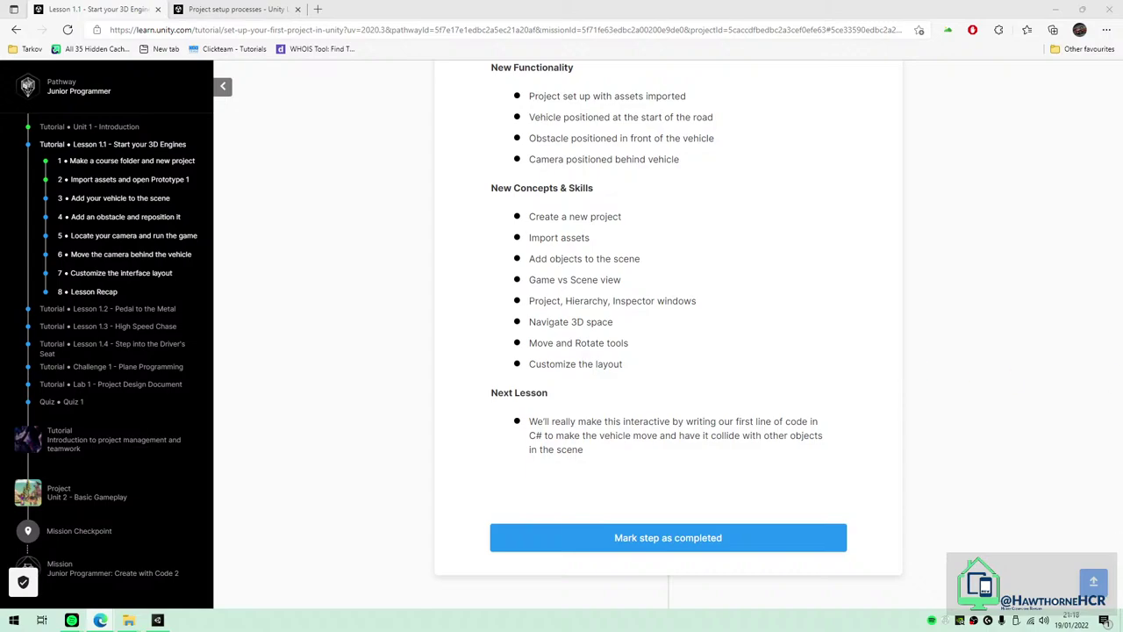
key(alt+Tab)
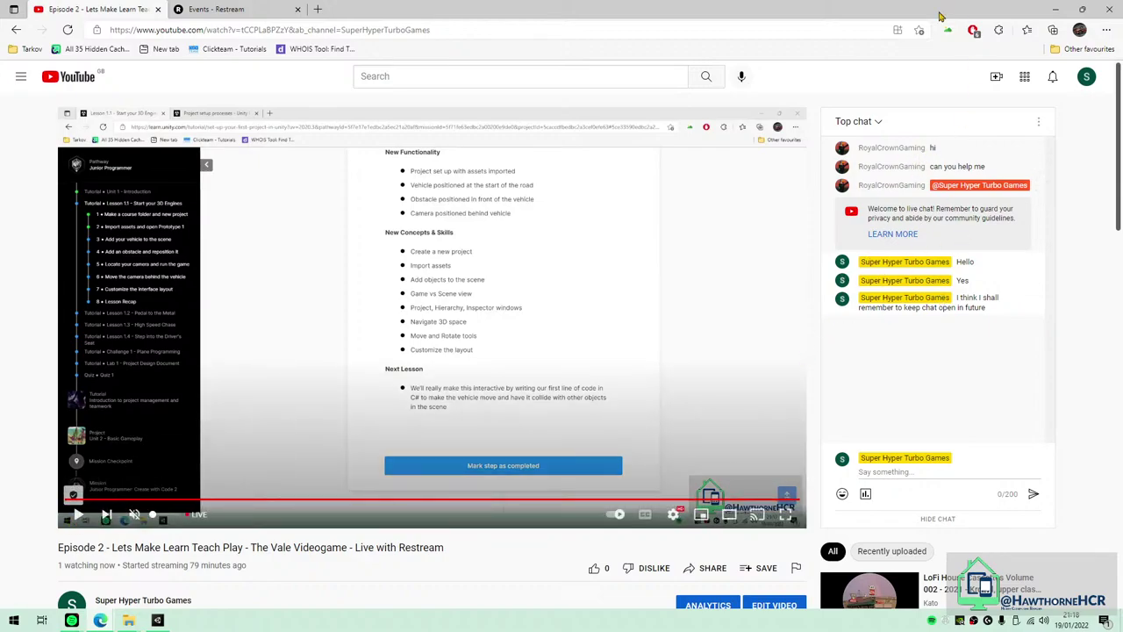
key(alt+Tab)
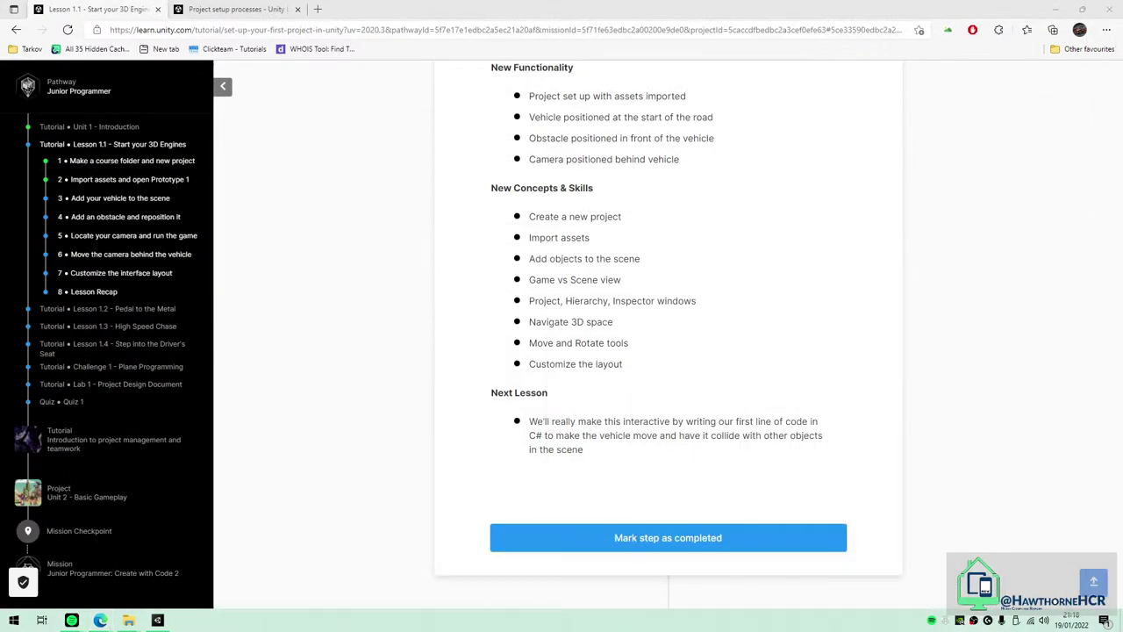
Close the Project setup processes and Lesson 1.1 pages and the Prototype 1 - Starter Files folder window.
click(283, 10)
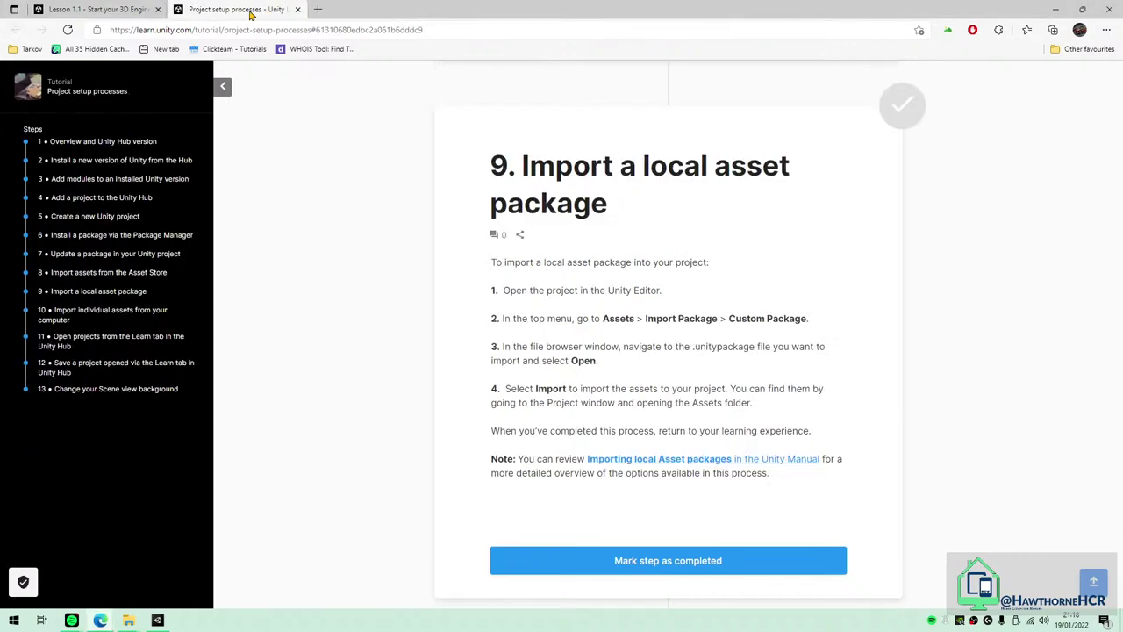
click(299, 10)
click(158, 10)
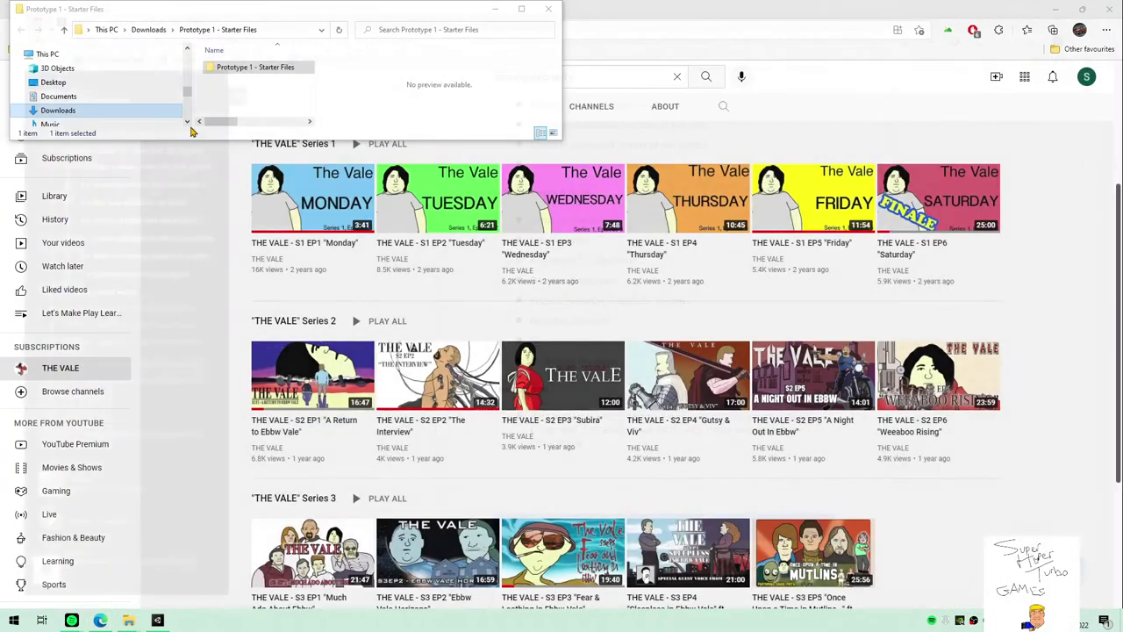
click(546, 10)
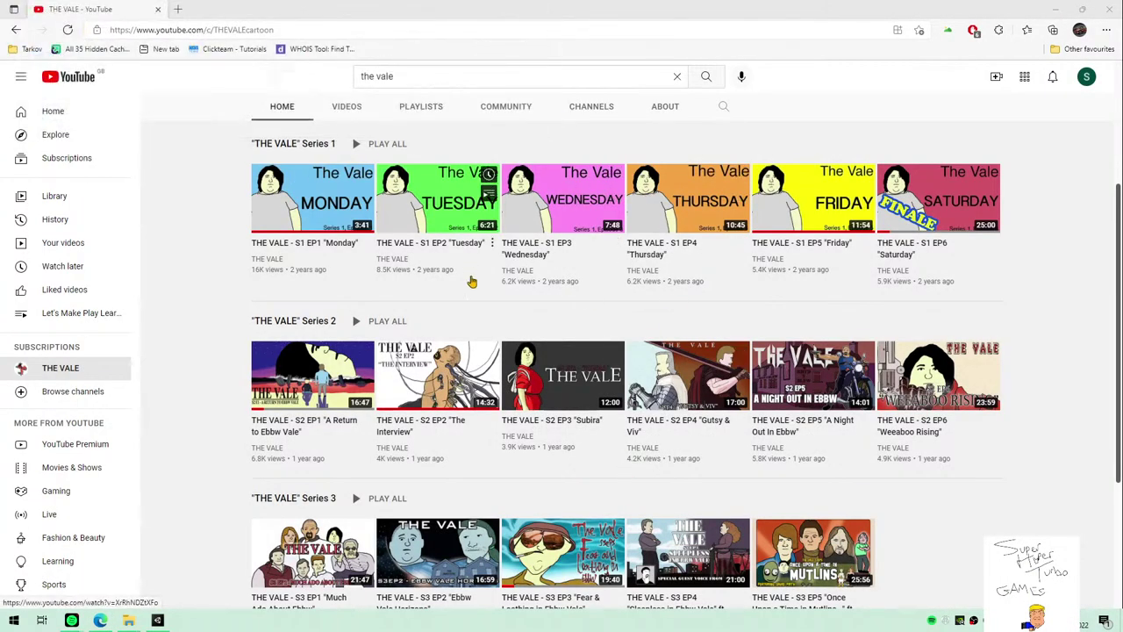
scroll(492, 254, up, 3)
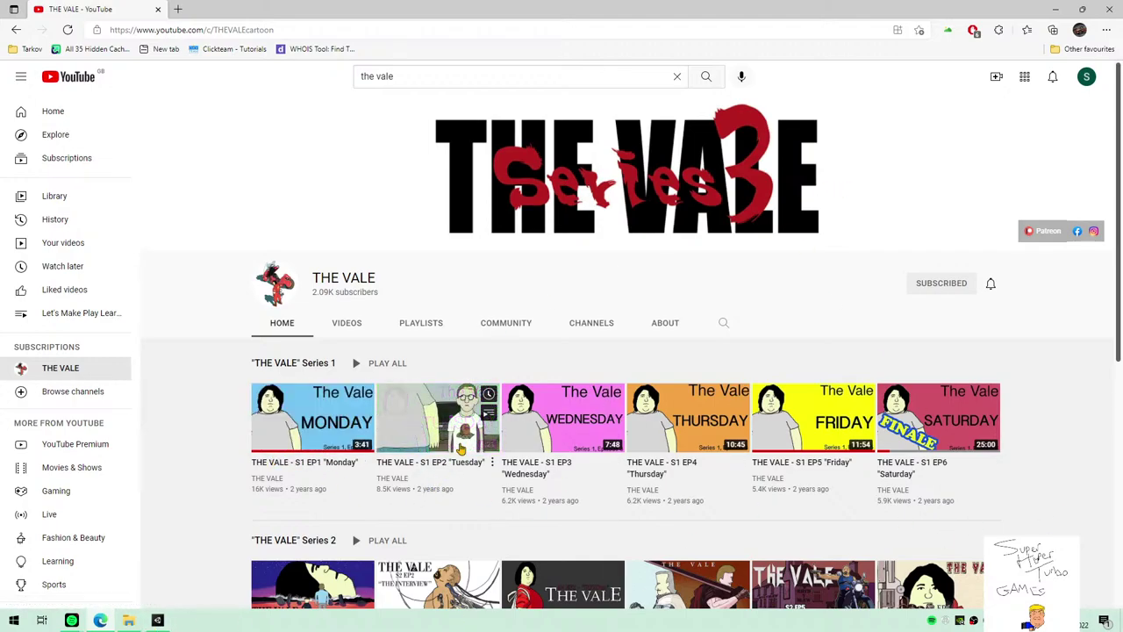
mouse_move(213, 14)
mouse_down()
mouse_move(220, 45)
mouse_move(221, 13)
mouse_up()
Switch to the Unity editor and save both the project and the Prototype 1 scene.
click(157, 620)
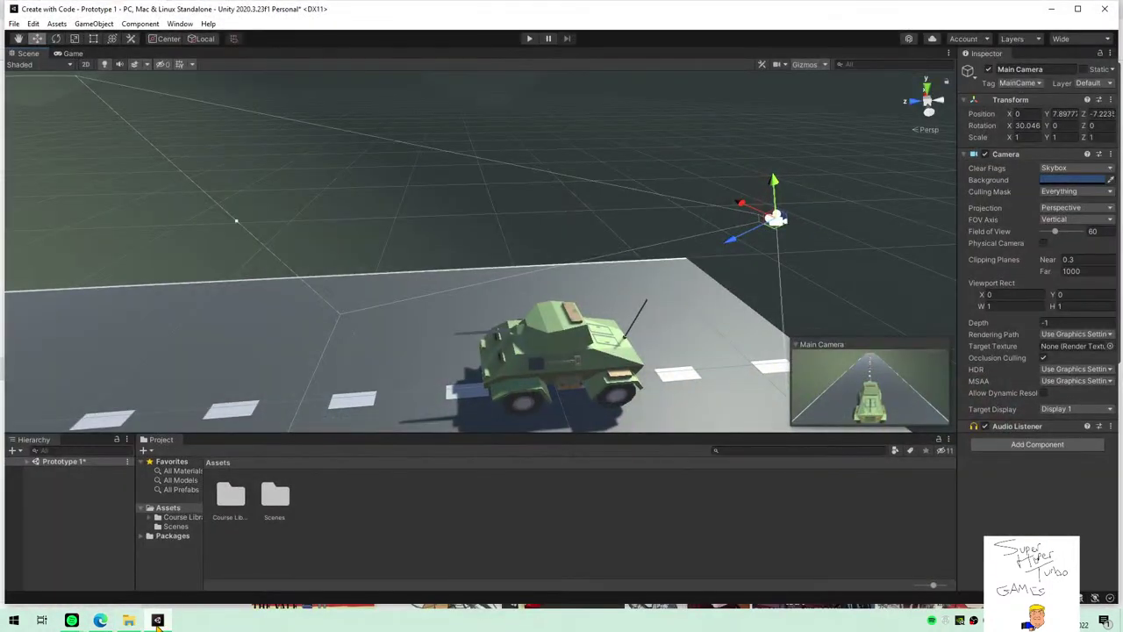
click(14, 24)
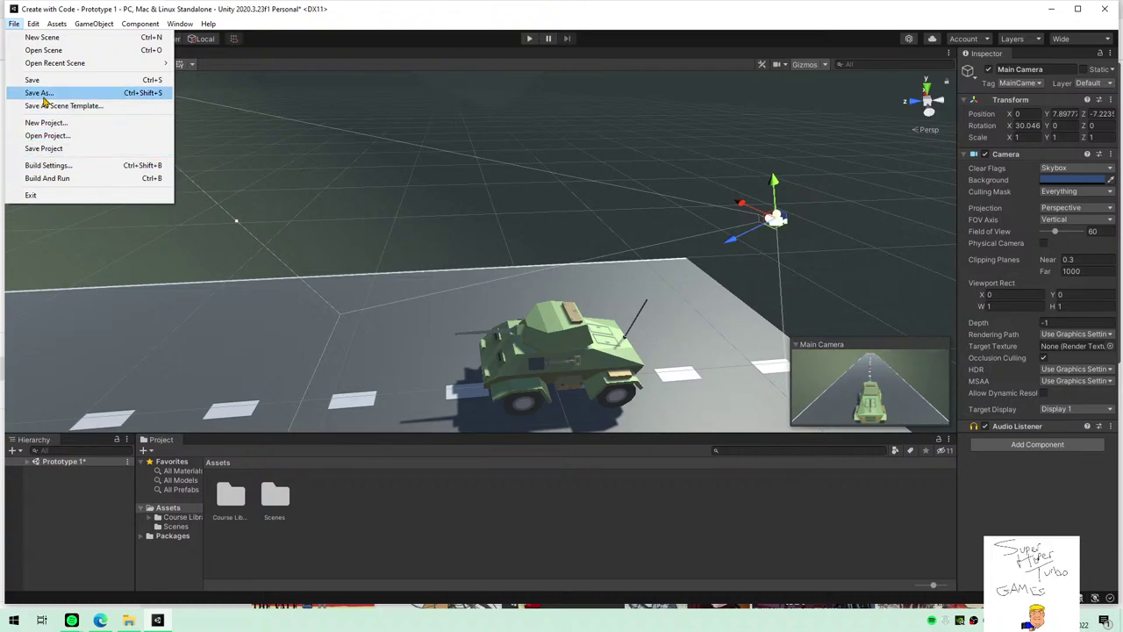
click(44, 149)
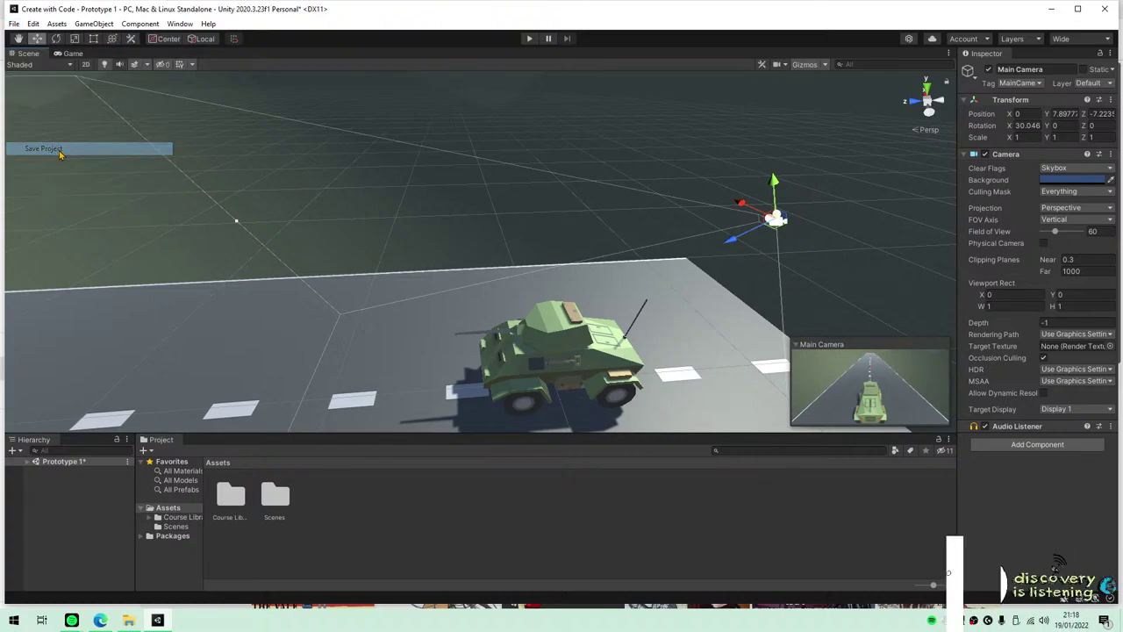
click(14, 26)
click(35, 80)
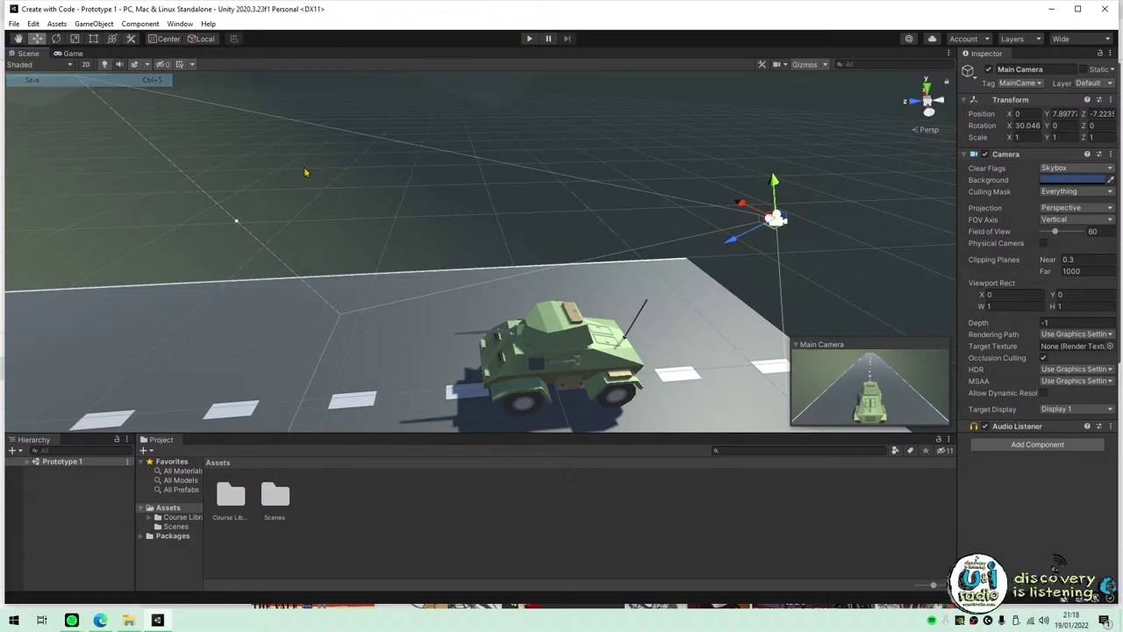
Close the Unity editor.
click(7, 23)
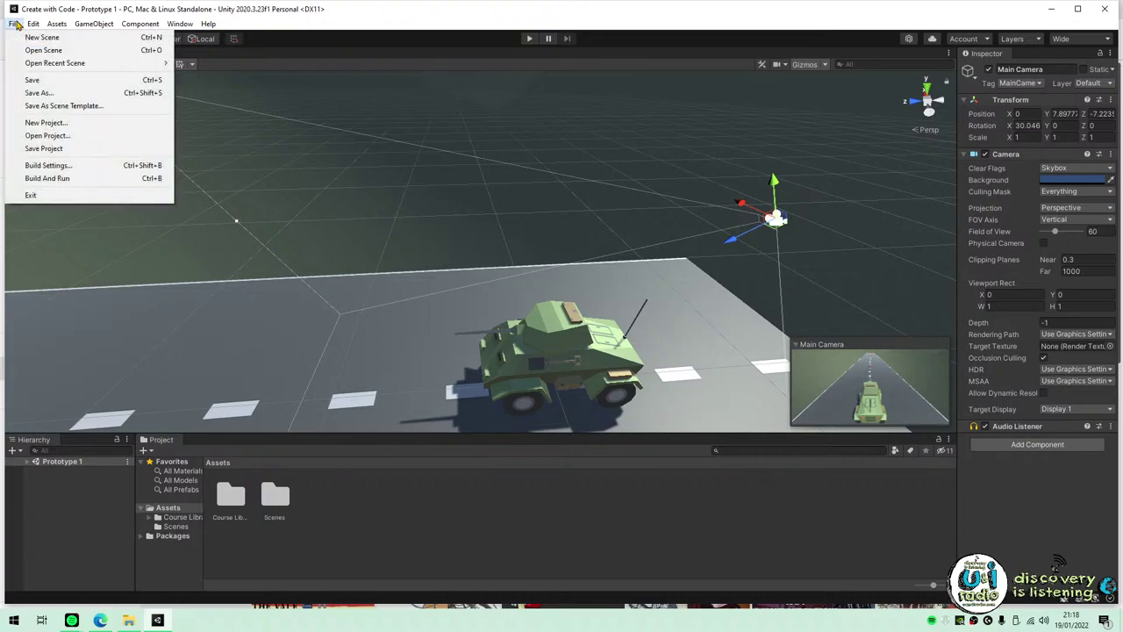
click(482, 15)
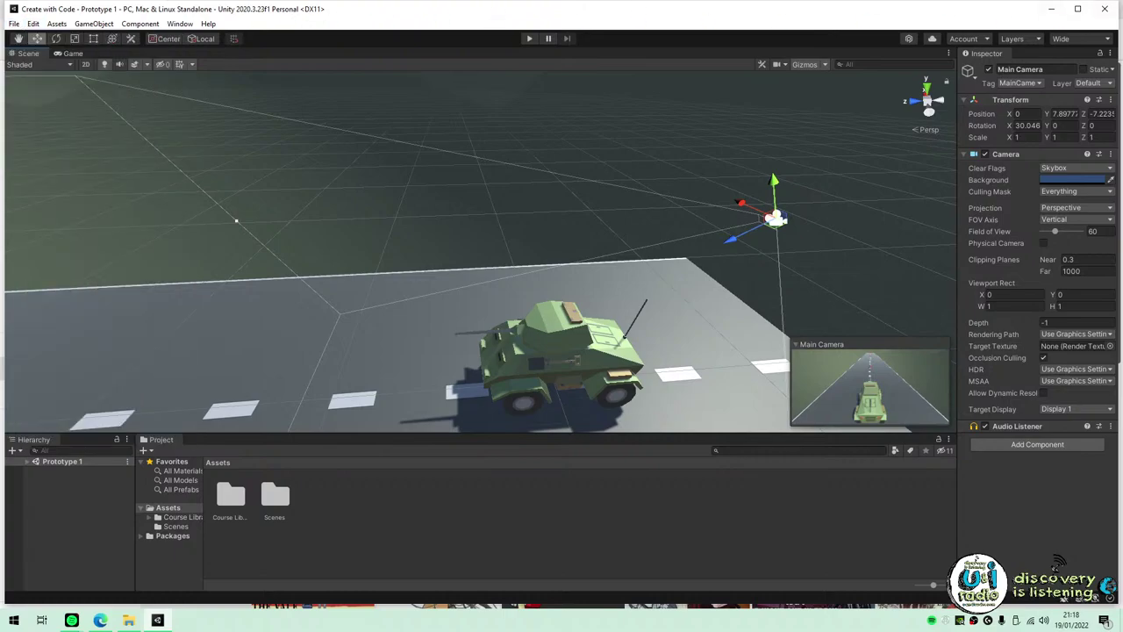
click(1105, 9)
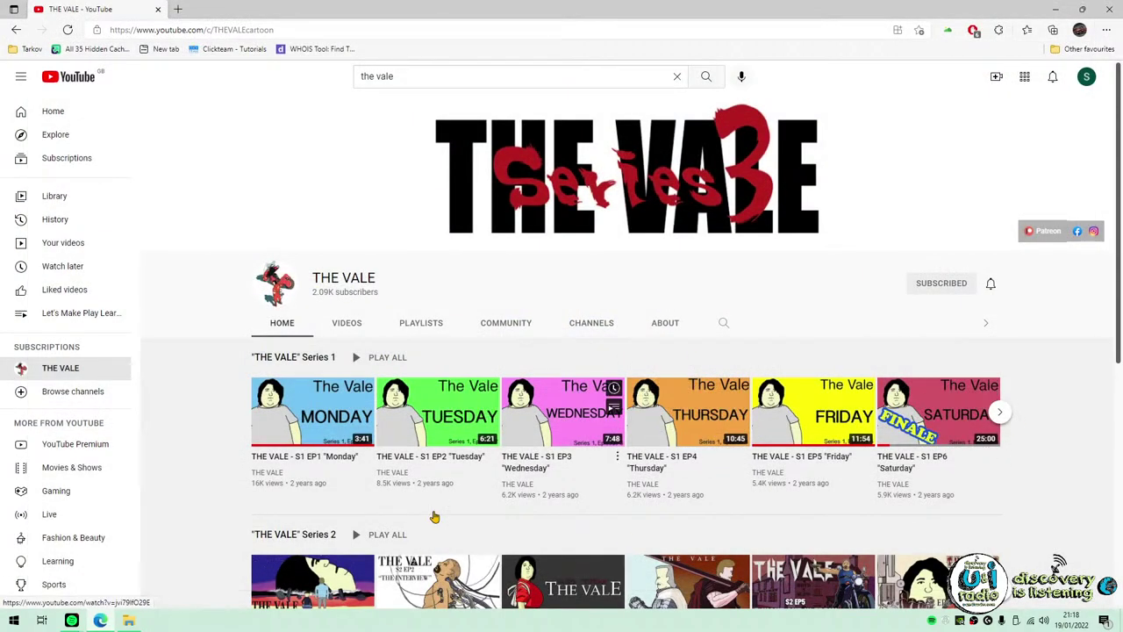